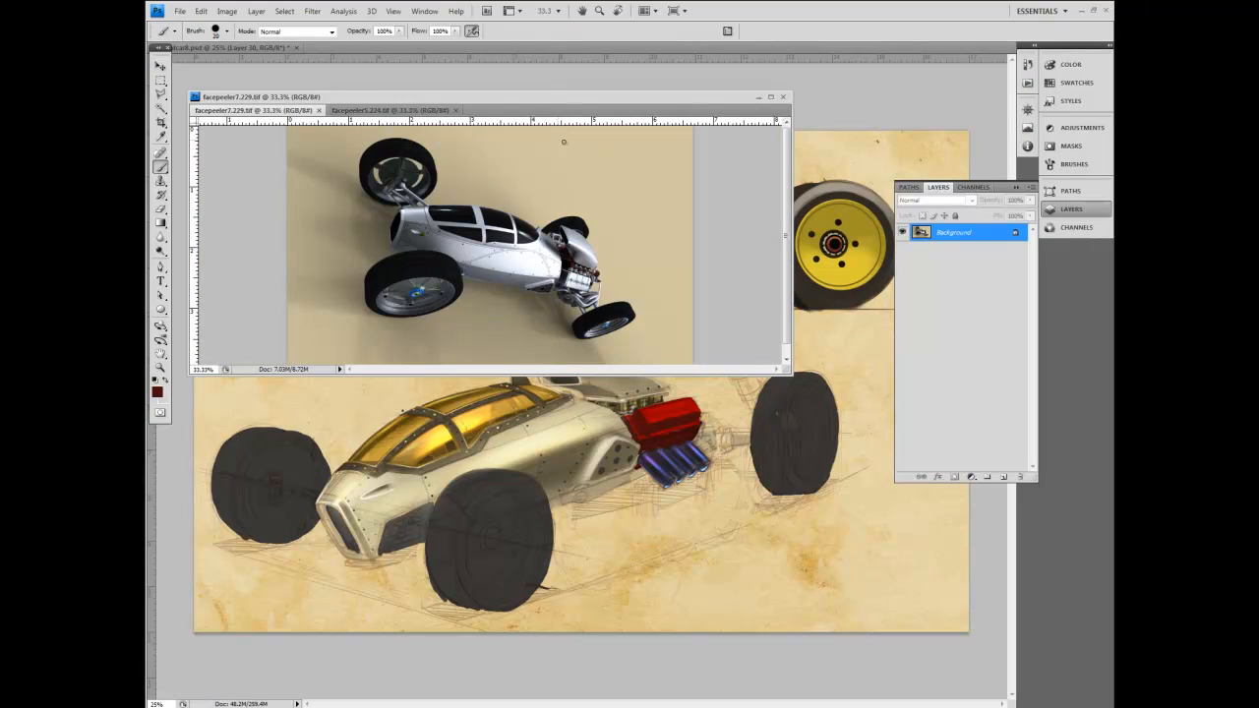
Shrink the reference photo window away from the lower car and open facepeeler7.229 from the Model folder.
drag(494, 98, 463, 74)
drag(759, 350, 496, 273)
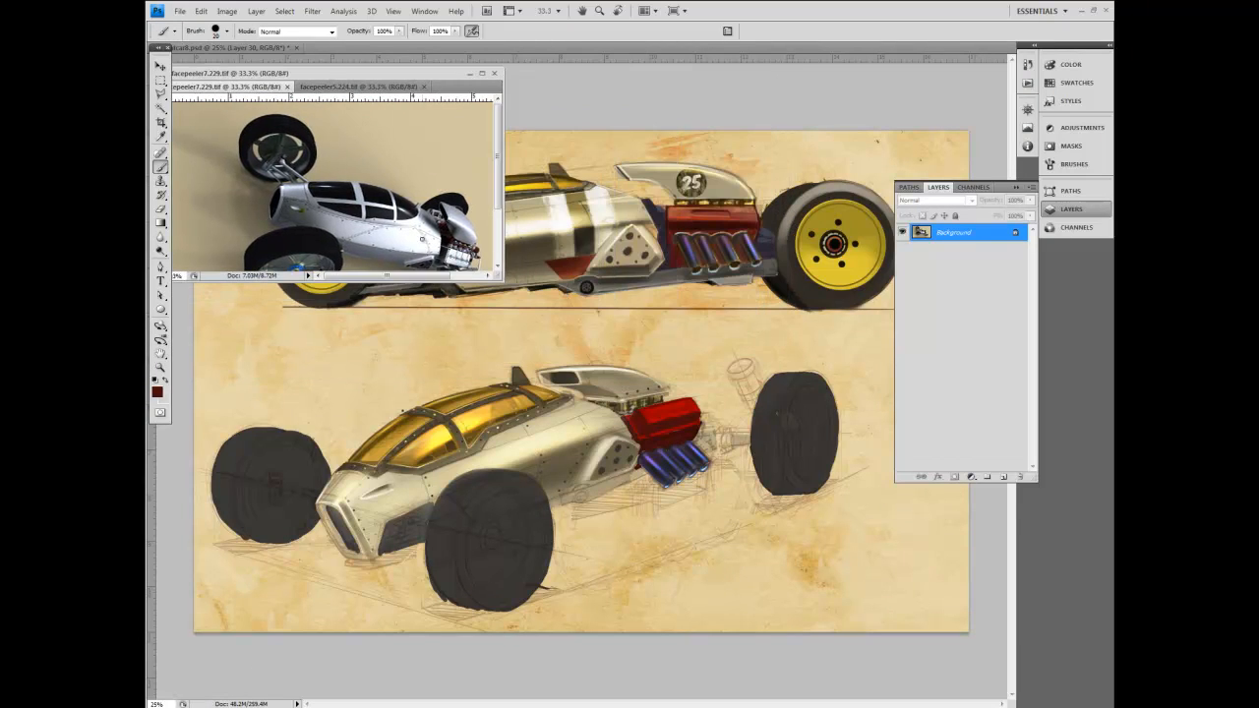
click(179, 12)
click(191, 36)
click(545, 215)
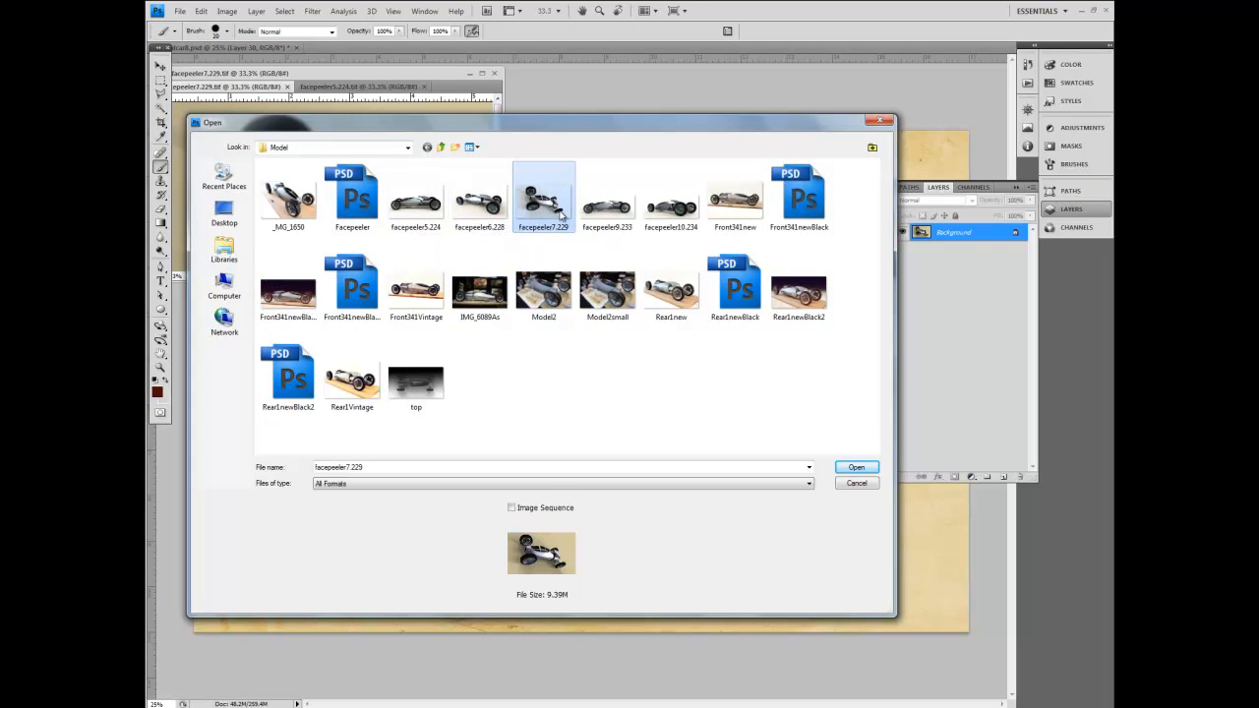
click(857, 467)
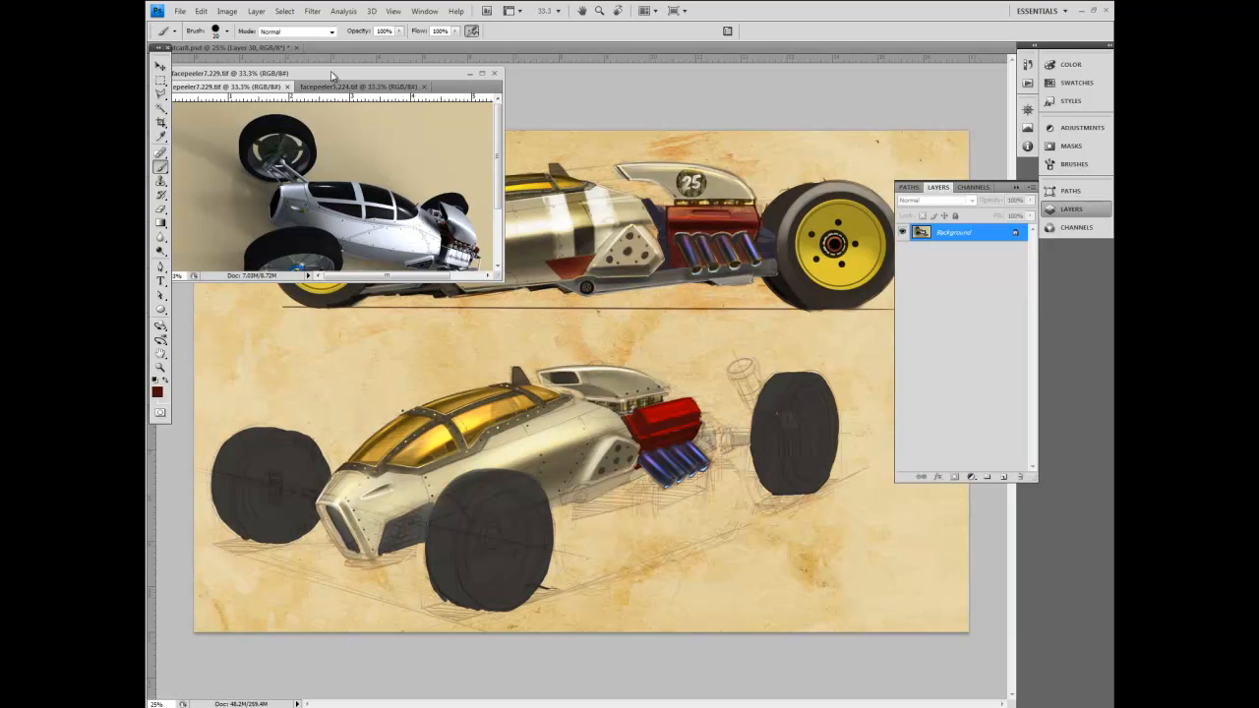
Reduce the reference window to a small view of the model's front wheel suspension and return to the car painting.
drag(329, 74, 340, 75)
drag(515, 280, 383, 204)
click(425, 97)
Brush light grey suspension arms between the lower car's nose and its far front wheel on Layer 30.
key(i)
click(302, 517)
click(165, 381)
click(162, 169)
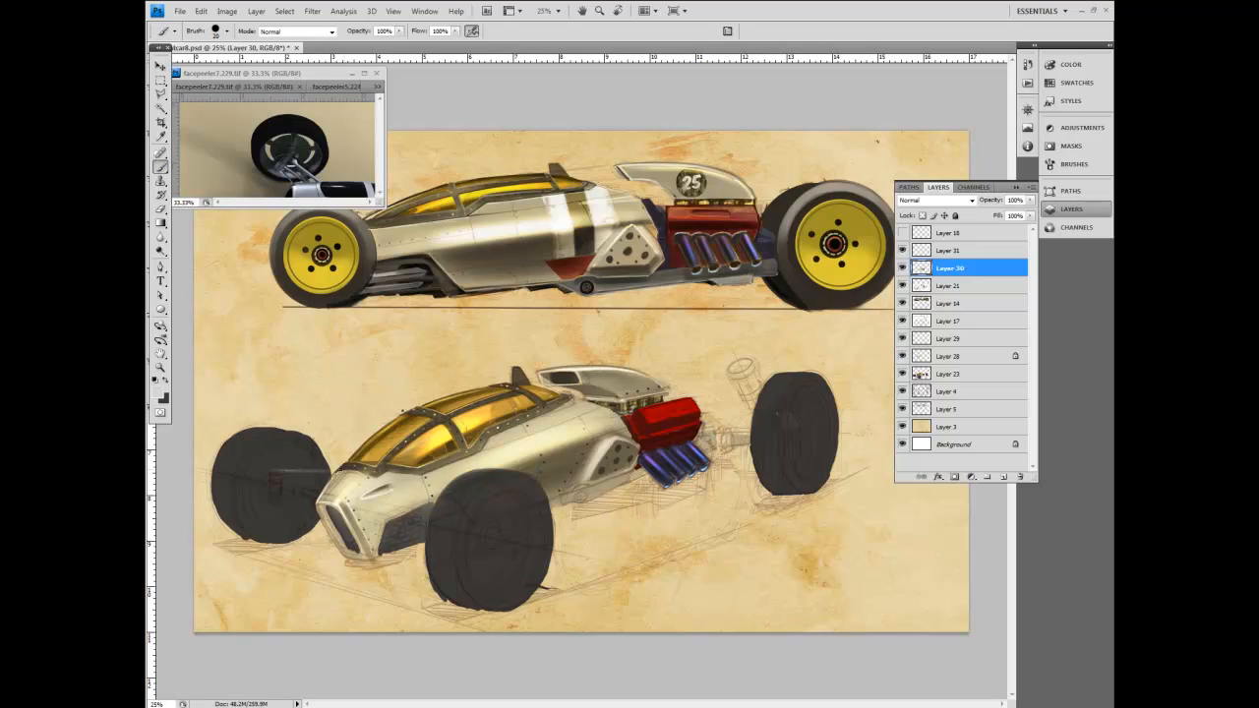
drag(280, 478, 325, 477)
drag(273, 476, 326, 481)
drag(276, 485, 317, 489)
drag(307, 489, 326, 491)
Refine the suspension arms with finer and thicker strokes, add the lowest arm, and erase excess paint.
key(bracketleft)
key(bracketleft)
mouse_move(329, 489)
mouse_down()
mouse_move(264, 490)
mouse_move(320, 488)
mouse_up()
key(bracketright)
key(bracketright)
mouse_move(270, 478)
mouse_down()
mouse_move(270, 507)
mouse_move(316, 499)
mouse_up()
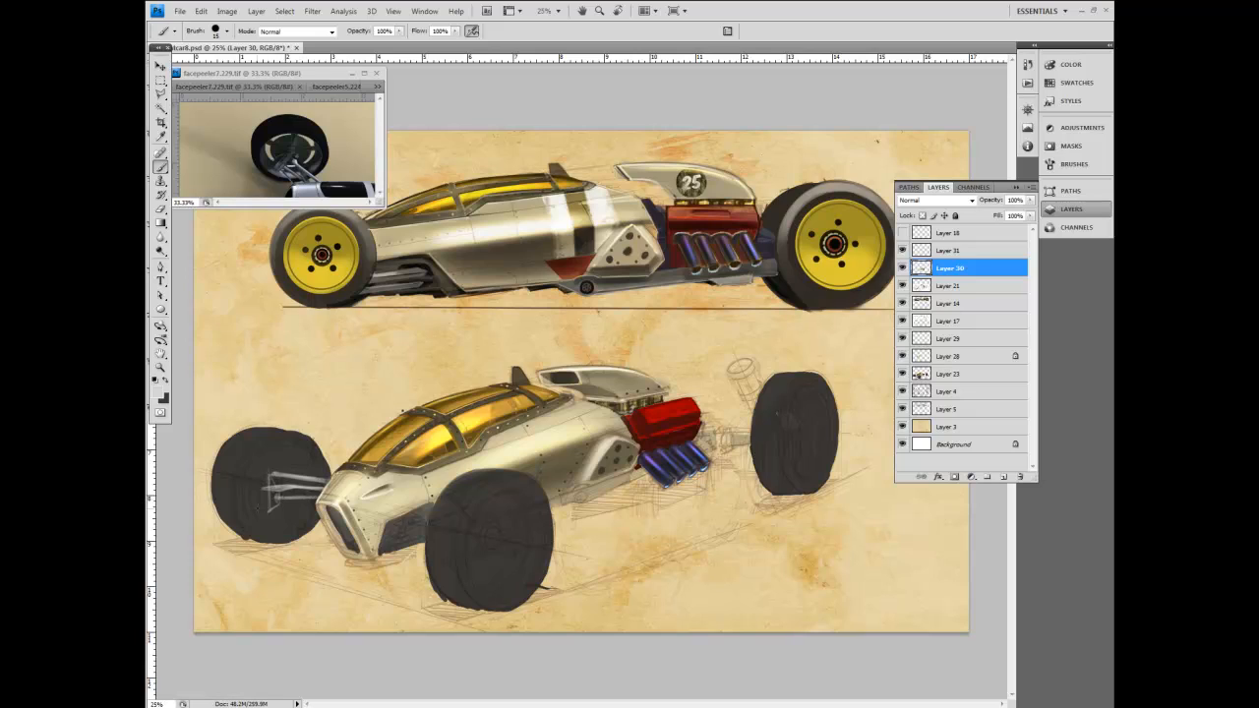
drag(281, 506, 323, 509)
click(160, 209)
mouse_move(280, 498)
mouse_down()
mouse_move(268, 478)
mouse_move(336, 481)
mouse_up()
Paint thin detail strokes at the hub end of the suspension arms using a much smaller brush.
key(b)
key(bracketleft)
key(bracketleft)
key(bracketleft)
key(bracketleft)
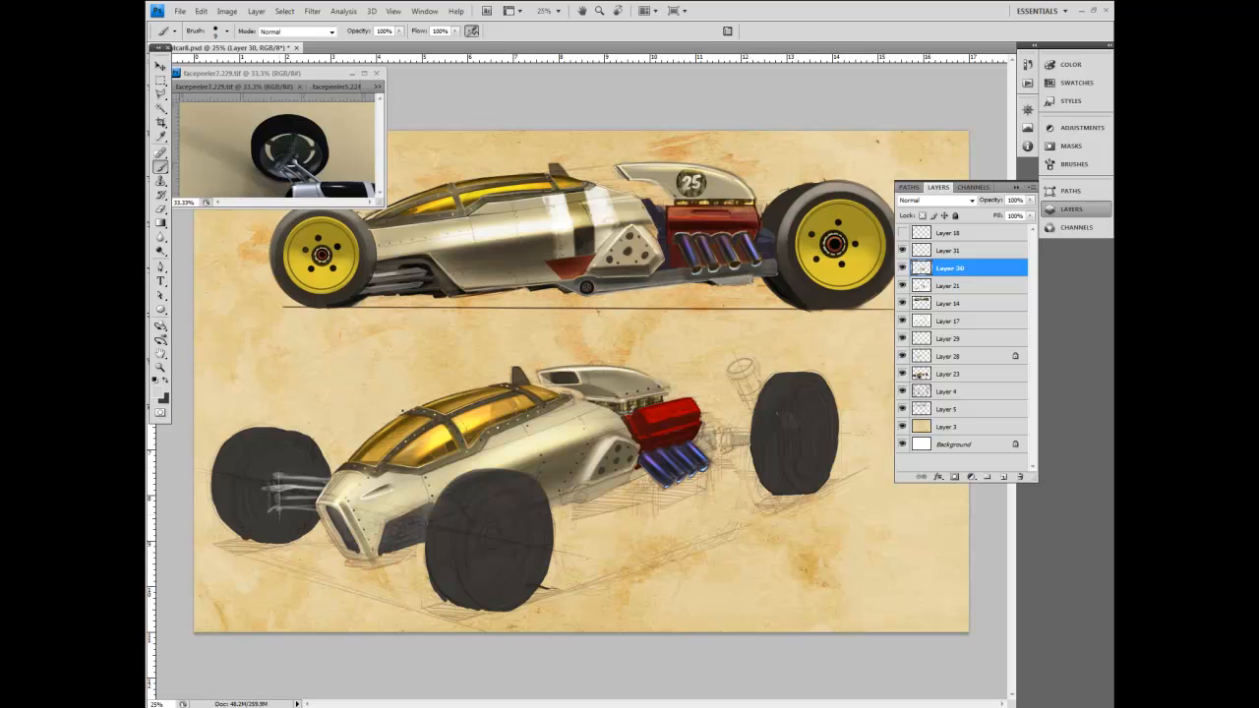
mouse_move(279, 509)
mouse_down()
mouse_move(314, 509)
mouse_move(303, 509)
mouse_up()
mouse_move(269, 480)
mouse_down()
mouse_move(270, 511)
mouse_move(319, 485)
mouse_move(285, 489)
mouse_up()
Sample dark and mid grey tones and retouch the hub end of the far front suspension.
key(])
key(])
key([)
key(i)
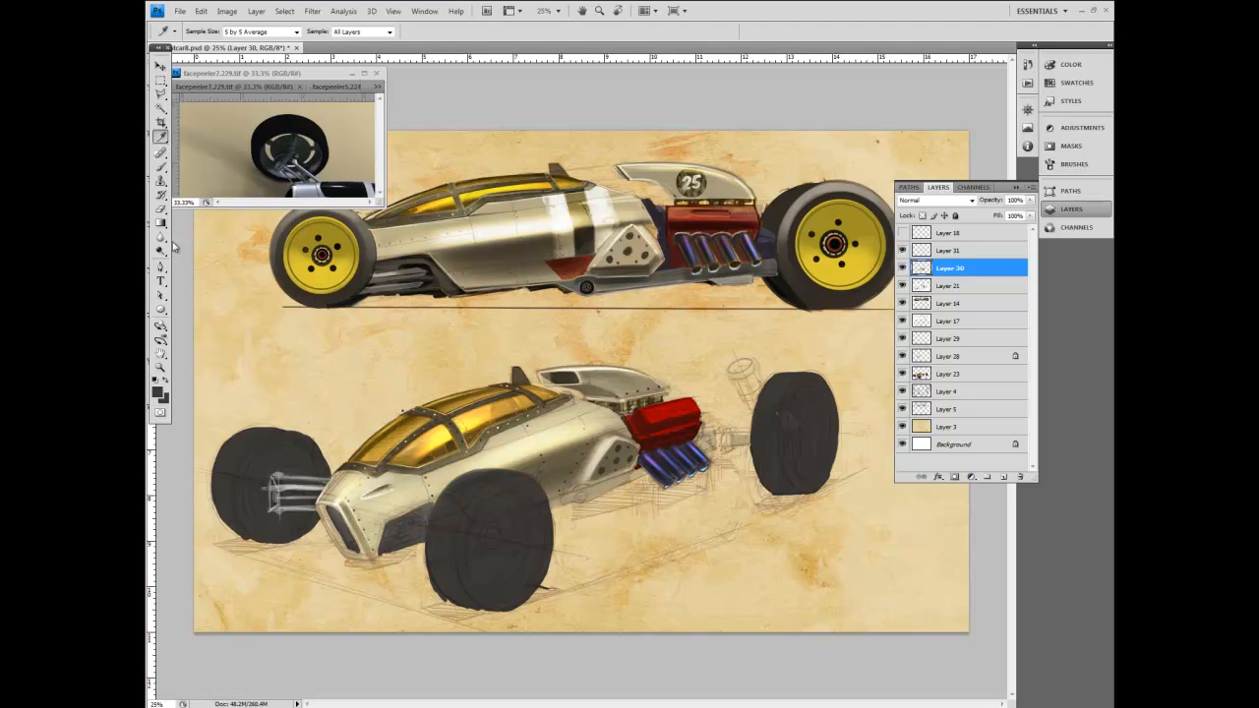
key(b)
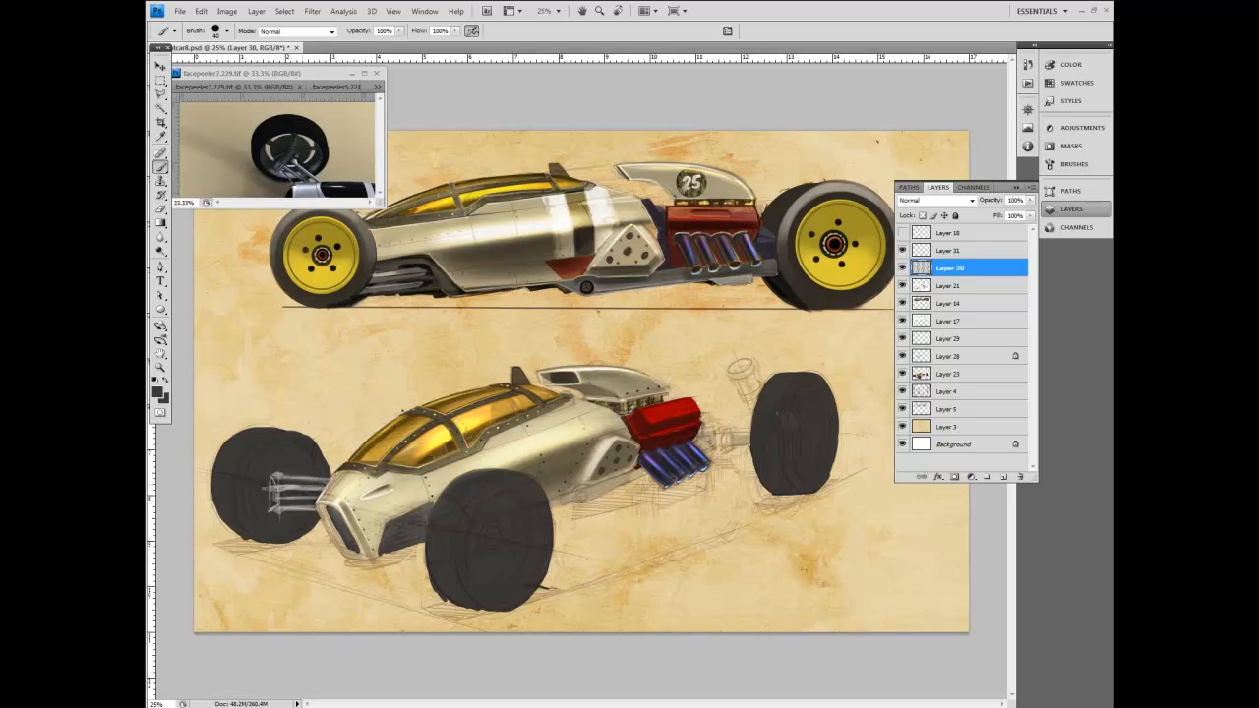
key(i)
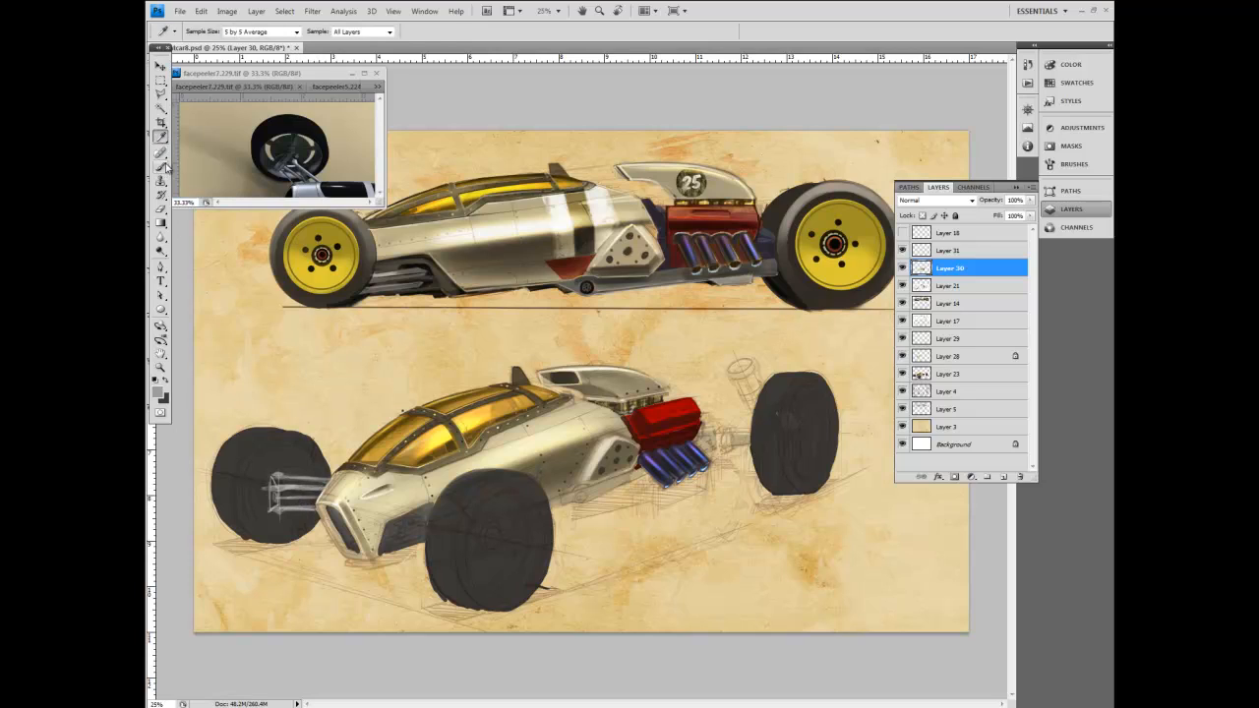
click(161, 166)
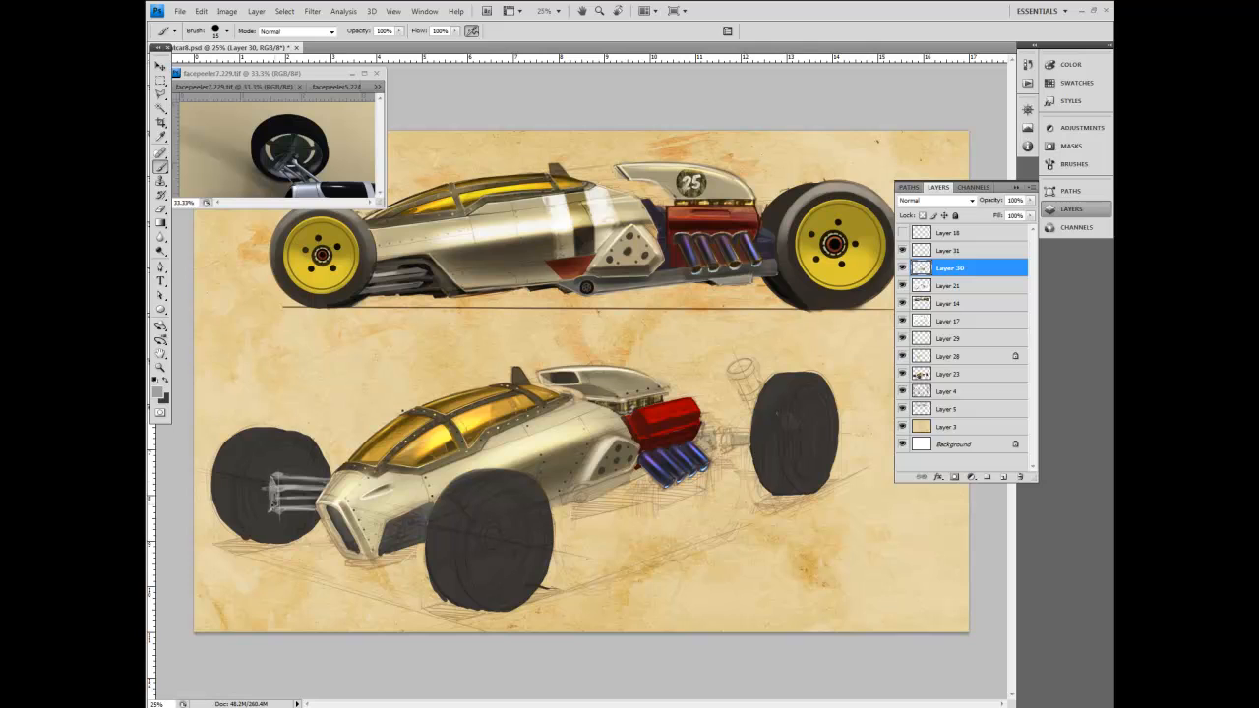
Set the foreground colour to #474644 and paint dark shading on the hub bracket of the suspension arms.
click(157, 391)
key(Return)
click(156, 392)
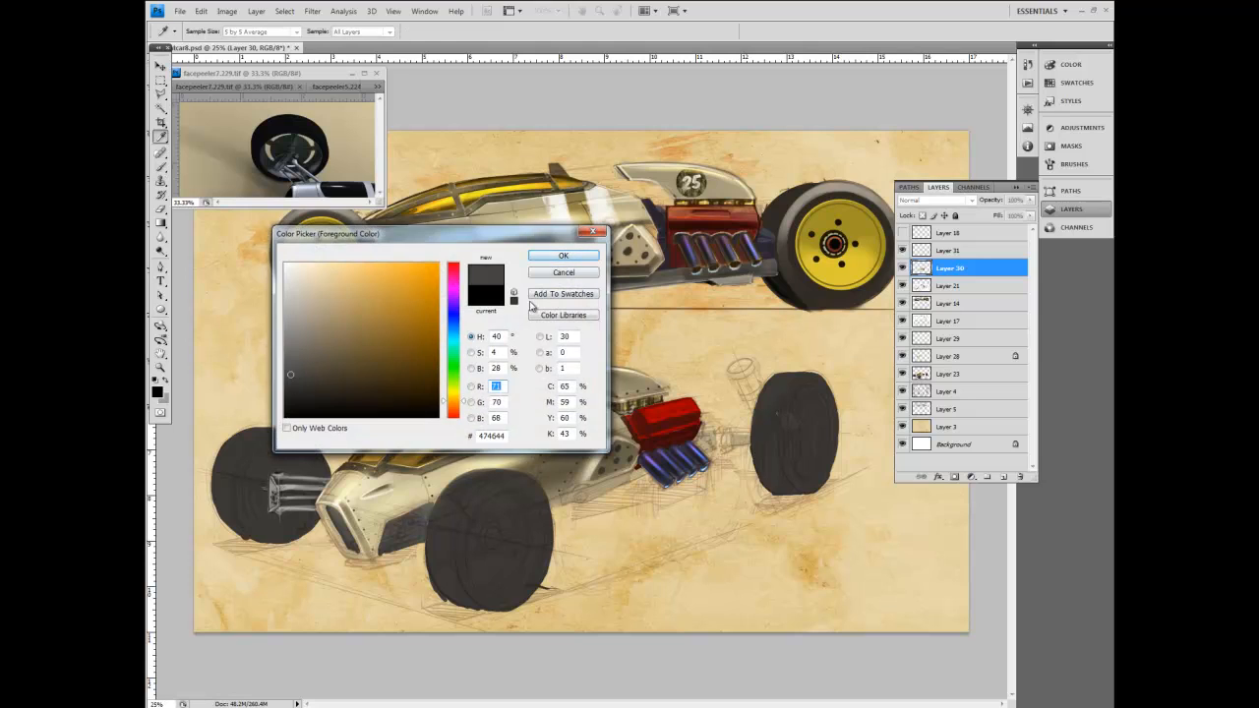
key(Return)
key(bracketright)
key(bracketright)
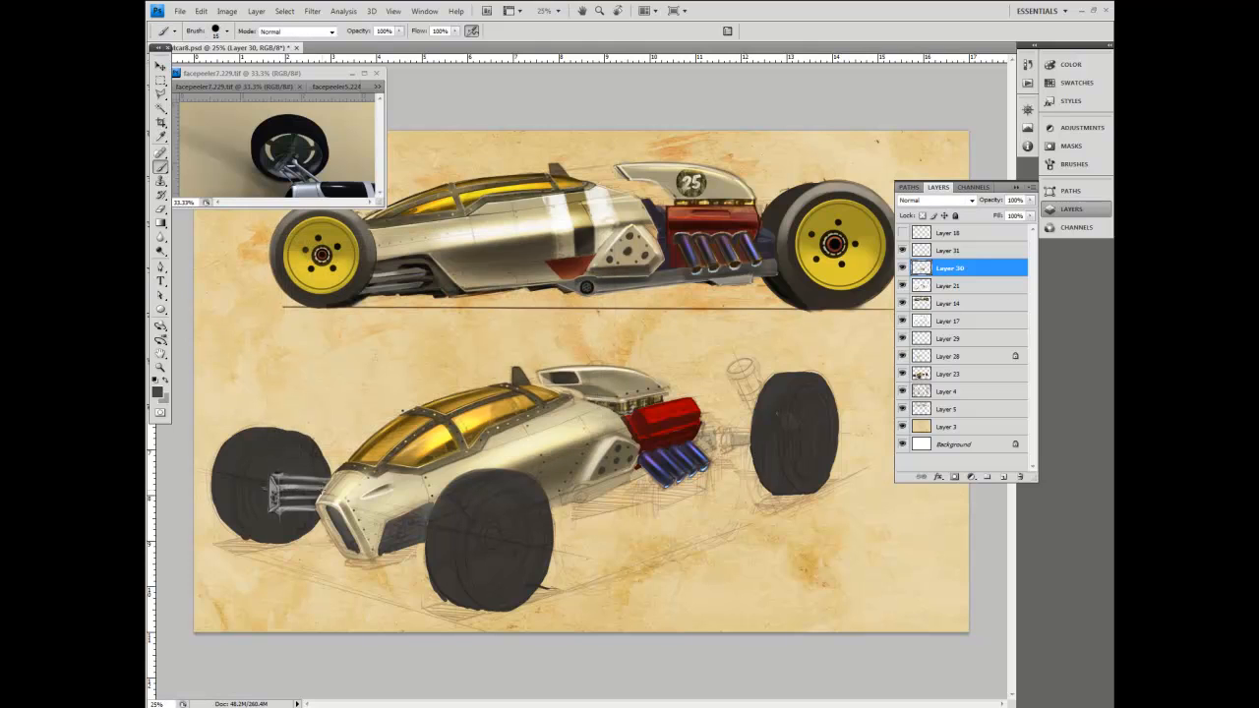
mouse_move(280, 497)
mouse_down()
mouse_move(317, 498)
mouse_move(318, 510)
mouse_move(286, 511)
mouse_up()
Switch to the light grey in Color Dodge mode and brush fine highlights onto the suspension arms.
key(x)
click(295, 30)
click(278, 169)
key(bracketleft)
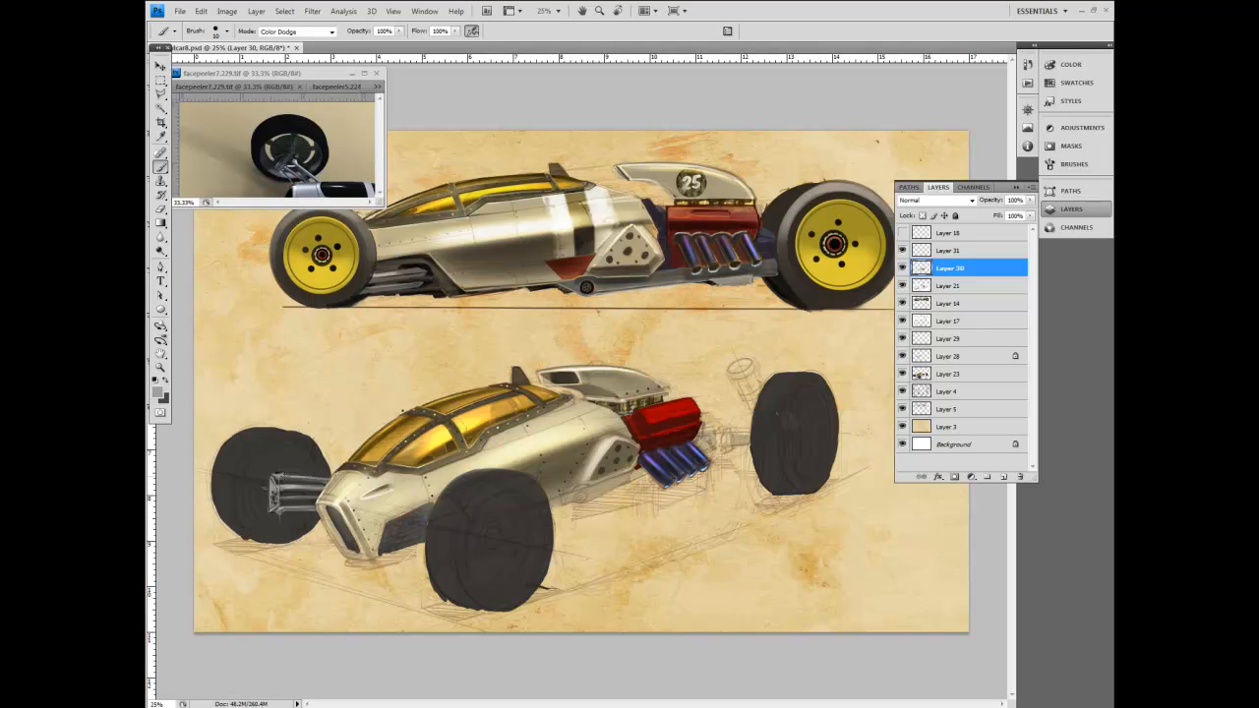
key(bracketleft)
mouse_move(300, 477)
mouse_down()
mouse_move(318, 478)
mouse_move(298, 490)
mouse_up()
Set the foreground colour to #0d0d0d in Normal mode and paint dark shadows around the hub bracket.
click(165, 381)
click(157, 391)
click(298, 407)
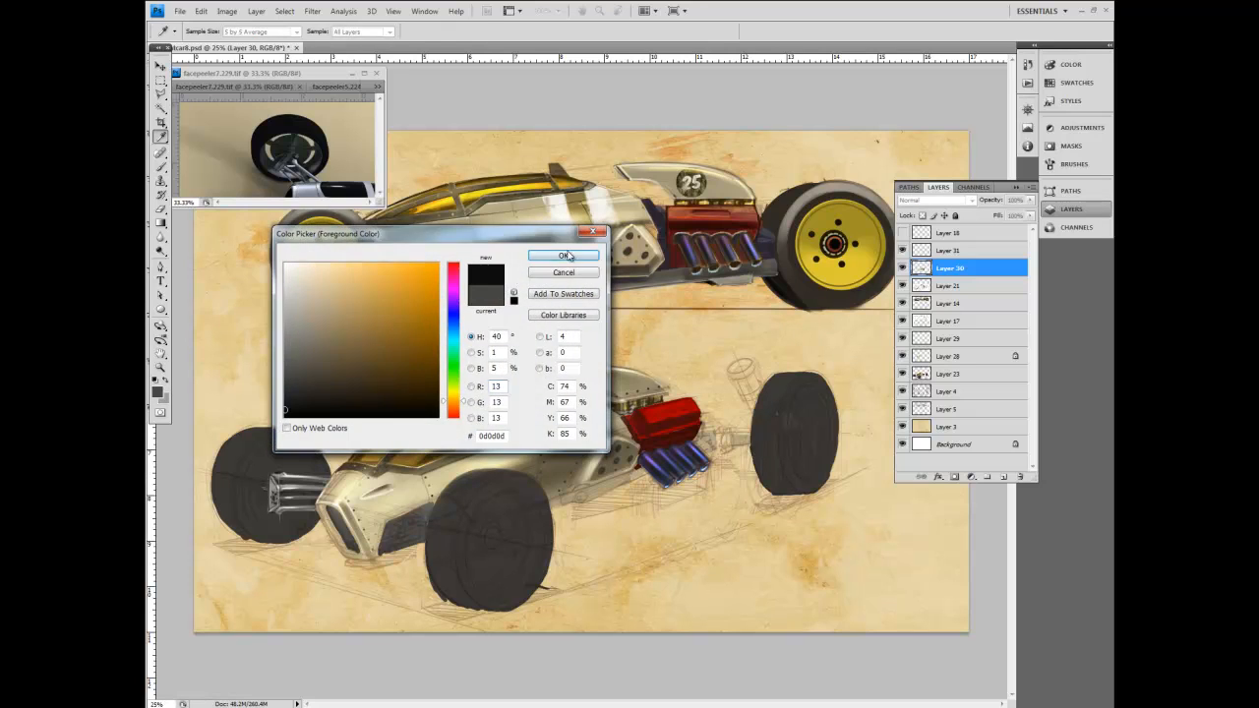
click(568, 256)
click(331, 33)
click(300, 44)
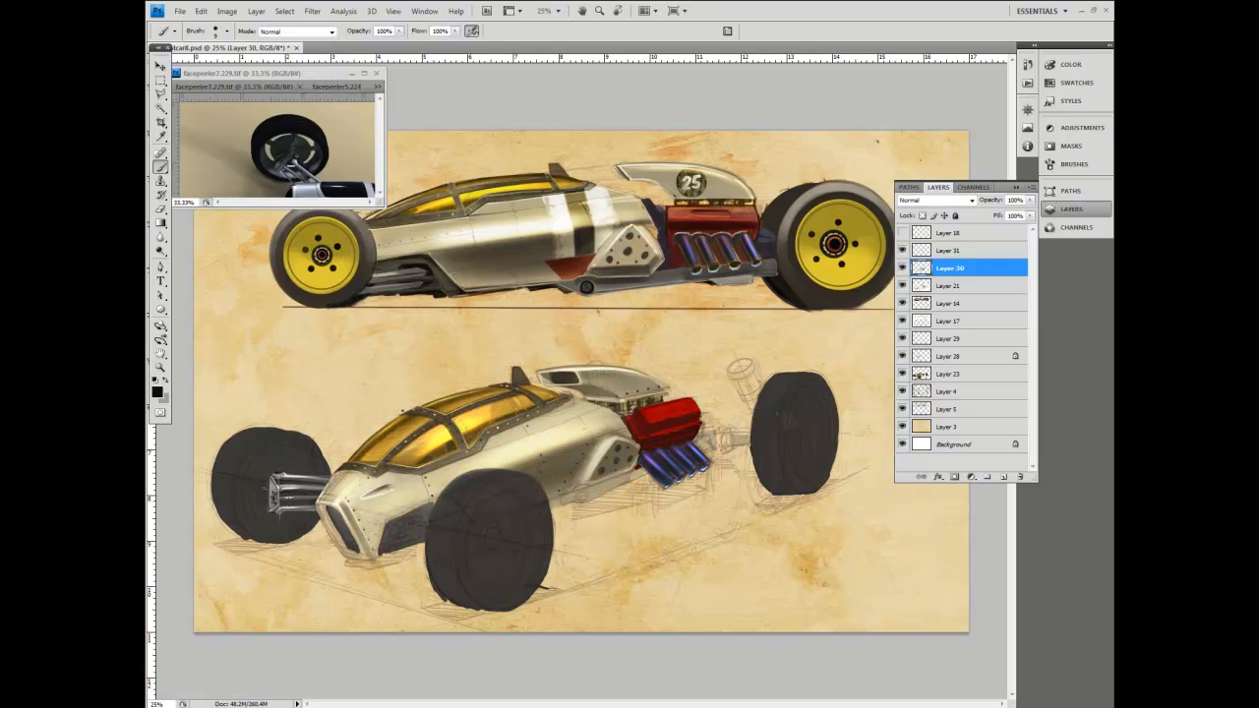
key(bracketright)
key(bracketright)
key(bracketright)
mouse_move(272, 504)
mouse_down()
mouse_move(272, 481)
mouse_move(274, 505)
mouse_move(311, 491)
mouse_move(296, 485)
mouse_up()
Deepen the gaps between the suspension arms near the hub with near-black strokes, varying the brush size.
key(bracketleft)
key(bracketright)
key(bracketright)
key(bracketright)
key(bracketright)
key(bracketright)
key(bracketright)
key(bracketright)
key(bracketright)
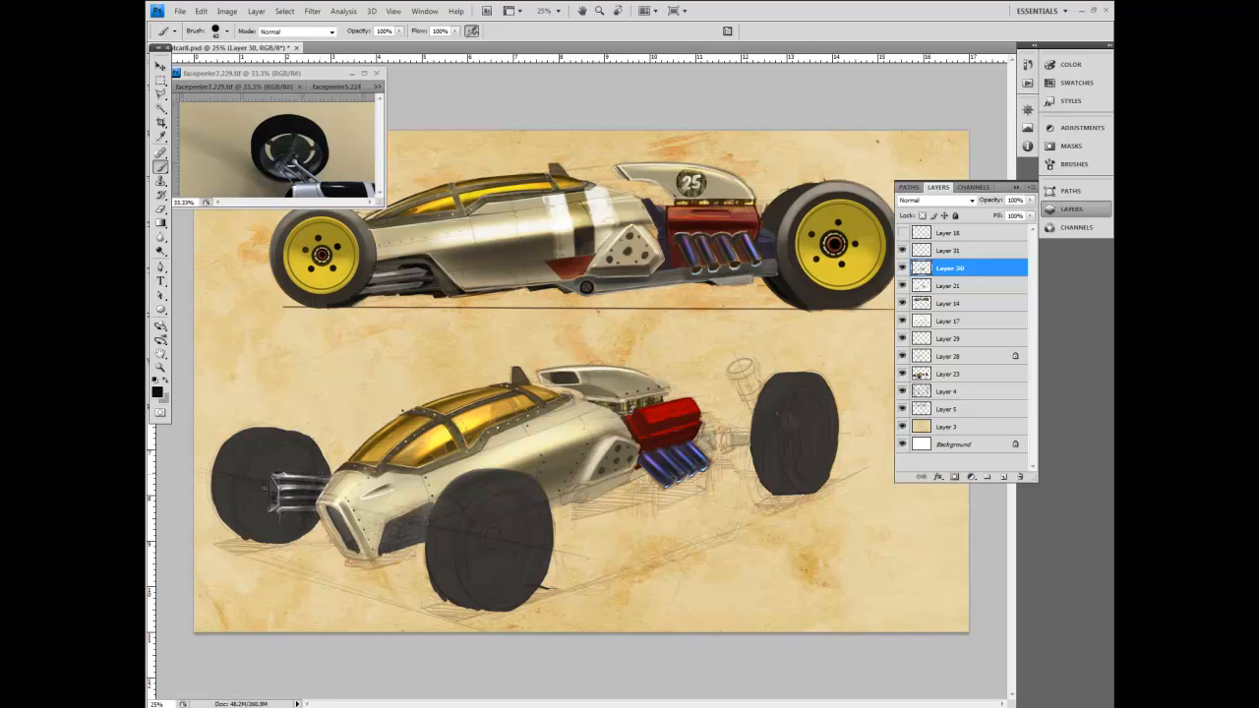
key(bracketleft)
key(bracketleft)
key(bracketleft)
key(bracketleft)
key(bracketleft)
key(bracketleft)
key(bracketleft)
key(bracketleft)
key(bracketleft)
key(bracketleft)
key(bracketleft)
key(bracketleft)
key(bracketleft)
key(bracketright)
key(bracketright)
key(bracketright)
drag(279, 485, 300, 485)
key(bracketleft)
key(bracketleft)
key(bracketright)
key(bracketright)
key(bracketright)
key(bracketright)
click(201, 10)
mouse_move(227, 236)
click(344, 272)
key(Return)
Lasso the painted suspension arms, duplicate them onto a new layer, and shift the copy slightly toward the nose and downward.
key(l)
mouse_move(323, 452)
mouse_down()
mouse_move(288, 526)
mouse_move(355, 468)
mouse_up()
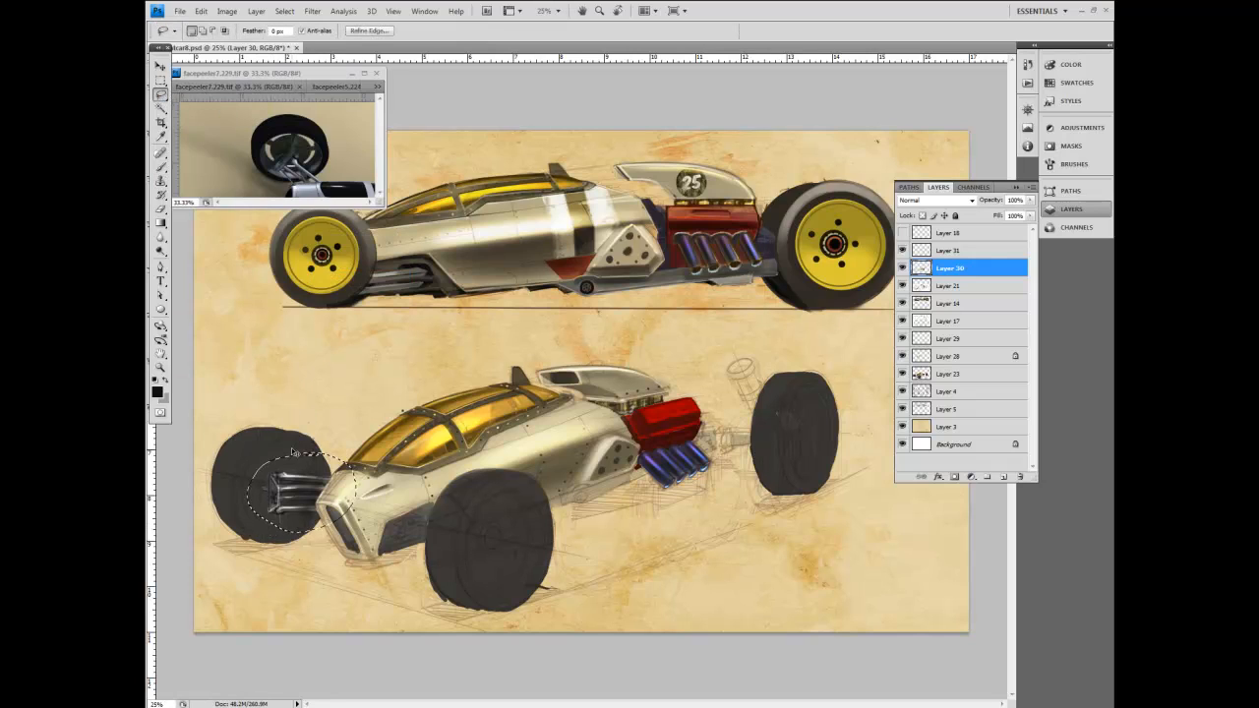
key(ctrl+j)
key(v)
key(ctrl+z)
click(161, 98)
key(ctrl+j)
key(v)
drag(298, 494, 307, 495)
key(Down)
key(Down)
key(Down)
Distort the duplicated suspension arms so they narrow toward the wheel and widen toward the car's nose.
click(201, 11)
mouse_move(227, 238)
click(339, 262)
drag(261, 530, 261, 522)
drag(260, 457, 260, 469)
drag(340, 458, 350, 458)
drag(341, 531, 351, 533)
drag(260, 523, 260, 518)
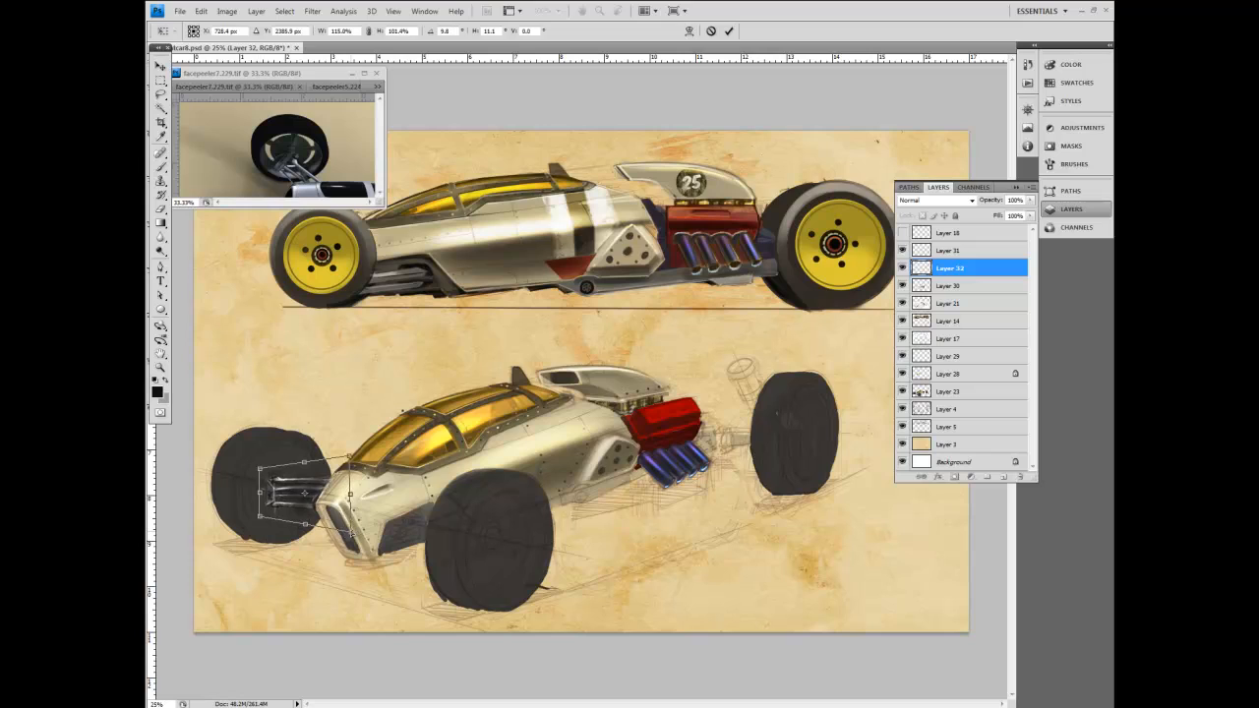
key(Return)
Nudge the distorted suspension arms closer to the car's nose.
key(Right)
key(Right)
key(Right)
key(Right)
key(Right)
key(Right)
key(Right)
key(Right)
key(Right)
key(Right)
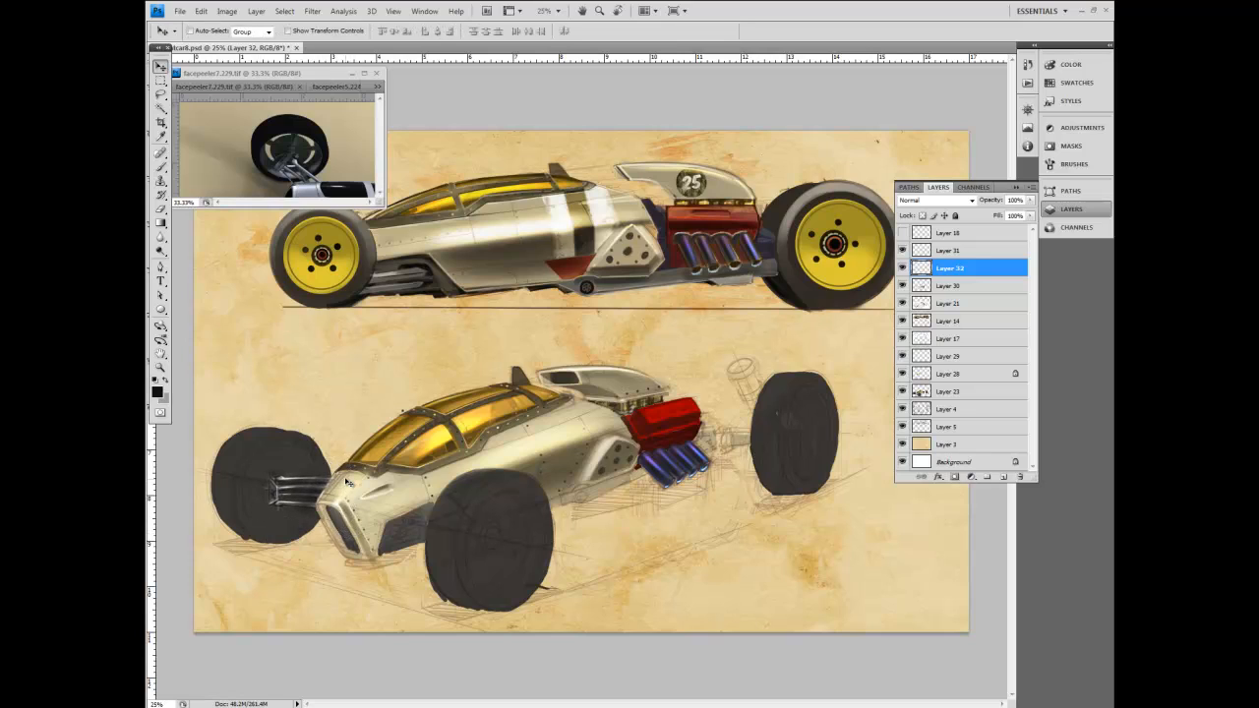
key(e)
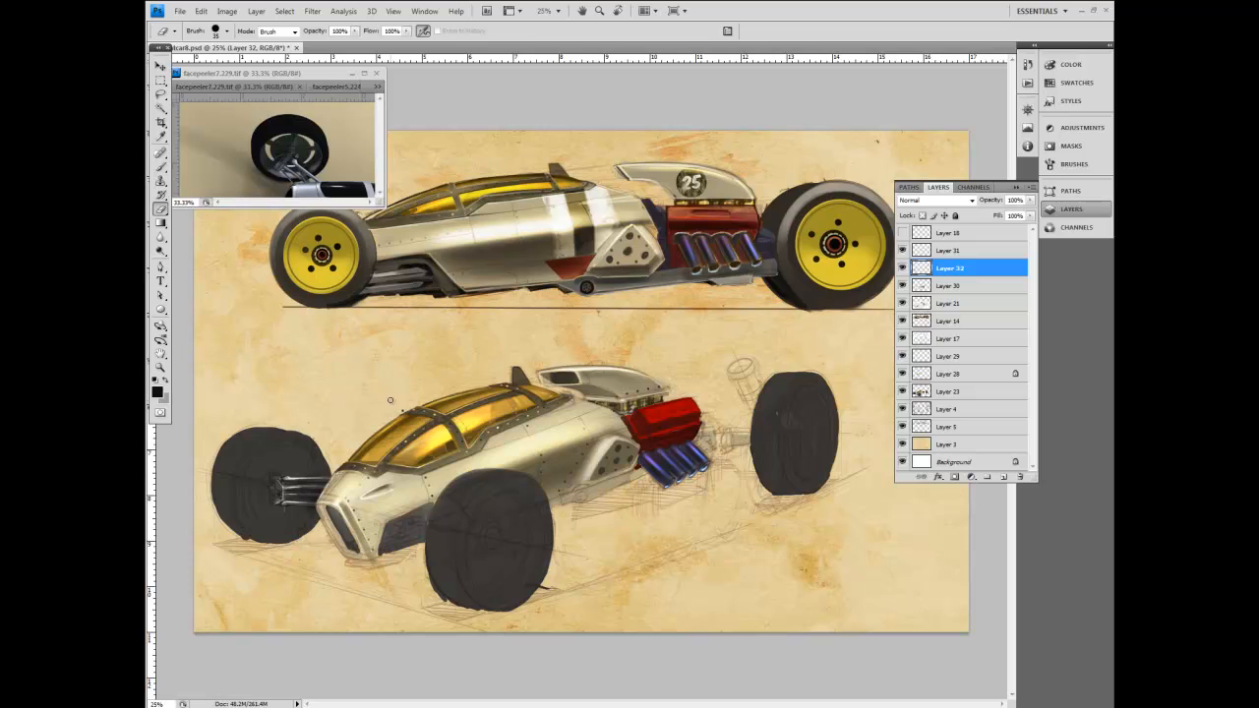
Sample grey tones from the suspension arms, lightening one and choosing a dark one, for painting with a smaller brush.
click(161, 136)
click(301, 501)
click(301, 481)
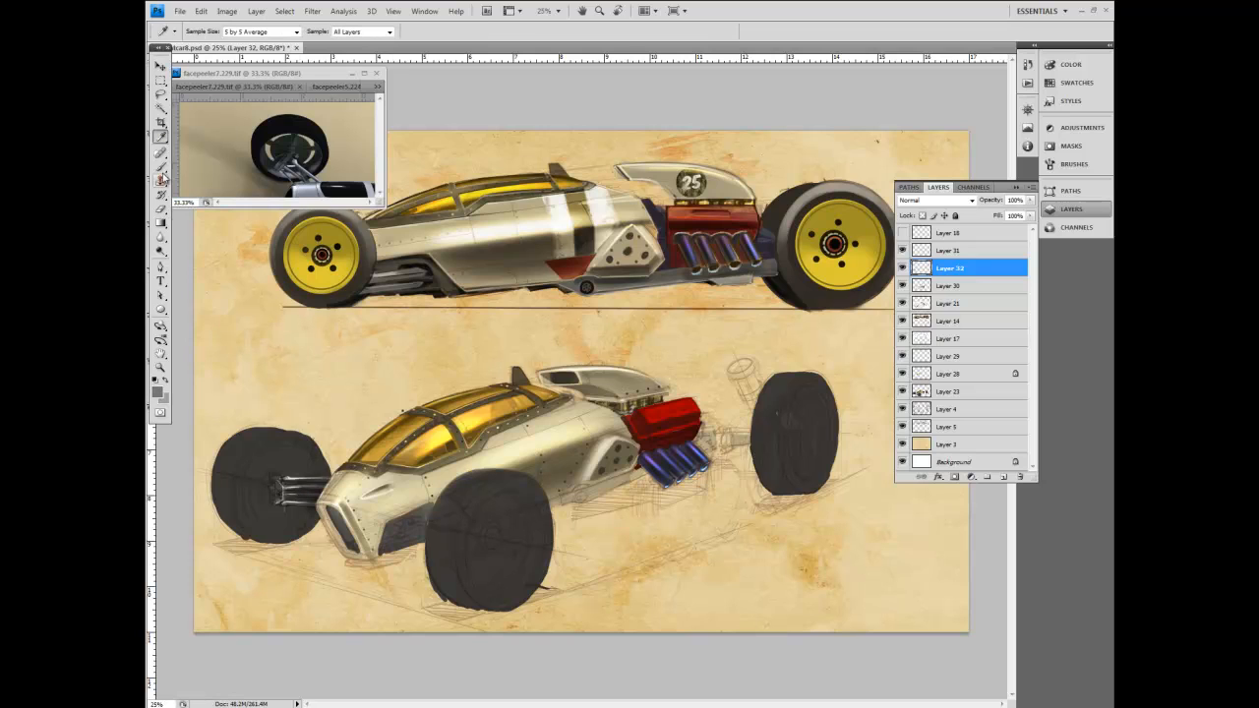
click(157, 393)
key(Return)
key(b)
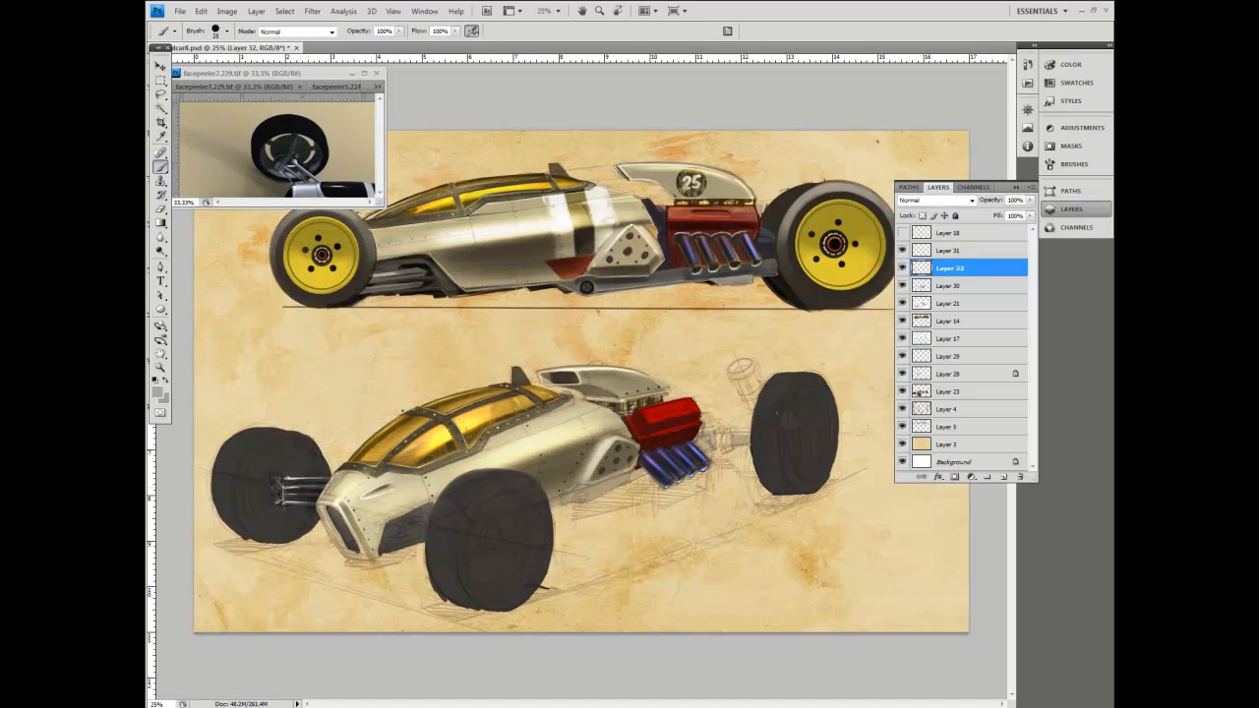
key(bracketleft)
key(bracketleft)
click(161, 137)
click(313, 490)
click(161, 167)
Look through the saved paths and display Path 1, which holds the lower car's wheel ellipses.
click(1070, 191)
double_click(950, 203)
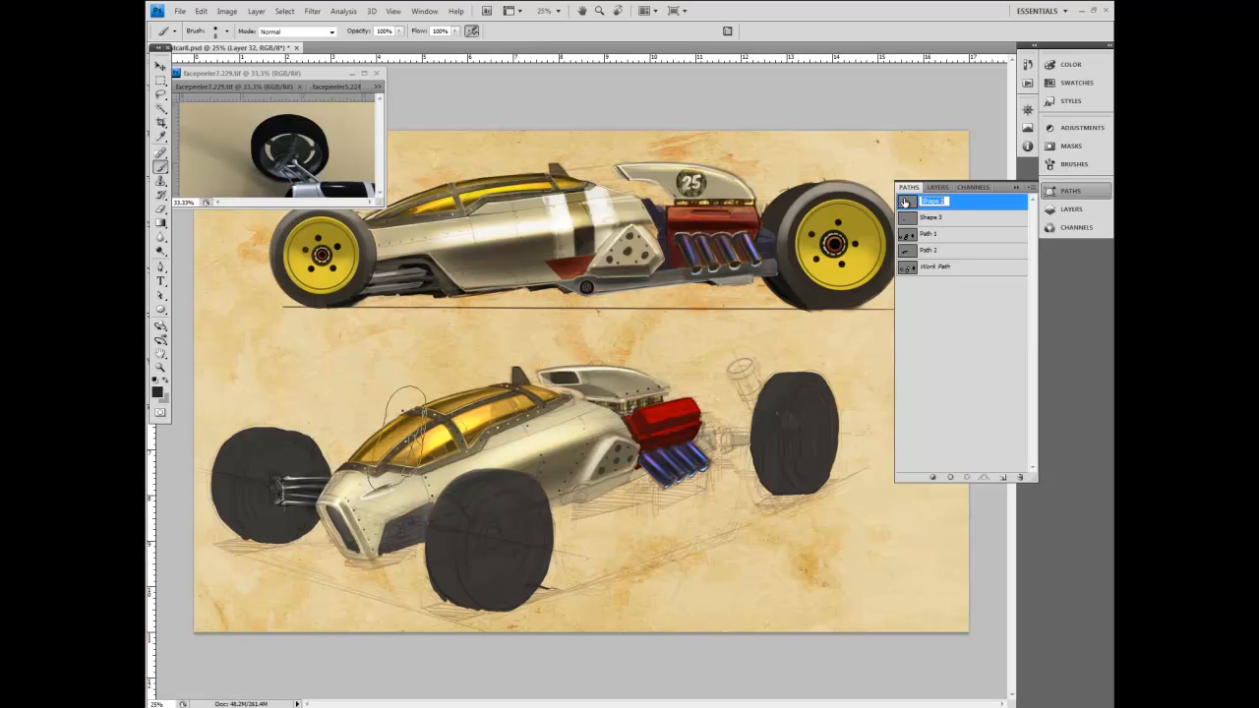
click(949, 235)
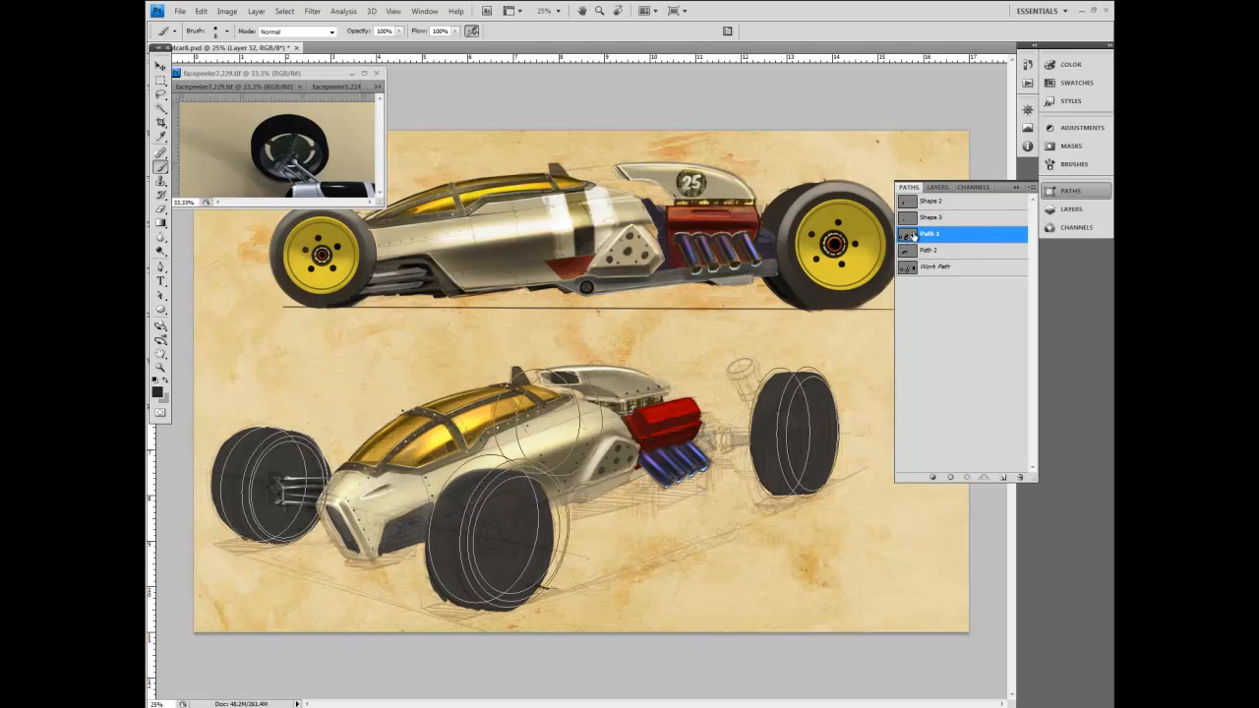
click(935, 251)
click(942, 267)
click(941, 235)
Select the far front wheel's ellipses in Path 1, shift them slightly, and transform them to about 103% width.
click(164, 295)
drag(212, 411, 330, 565)
drag(310, 442, 307, 443)
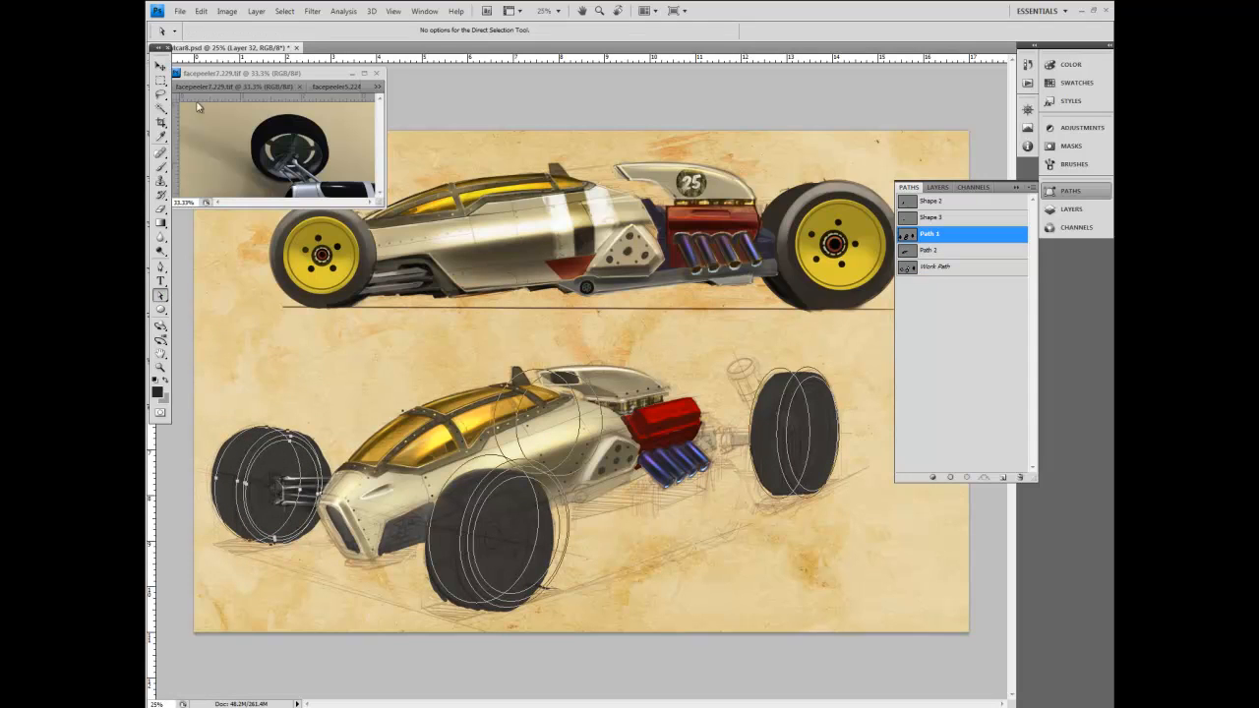
click(200, 10)
mouse_move(227, 236)
click(334, 258)
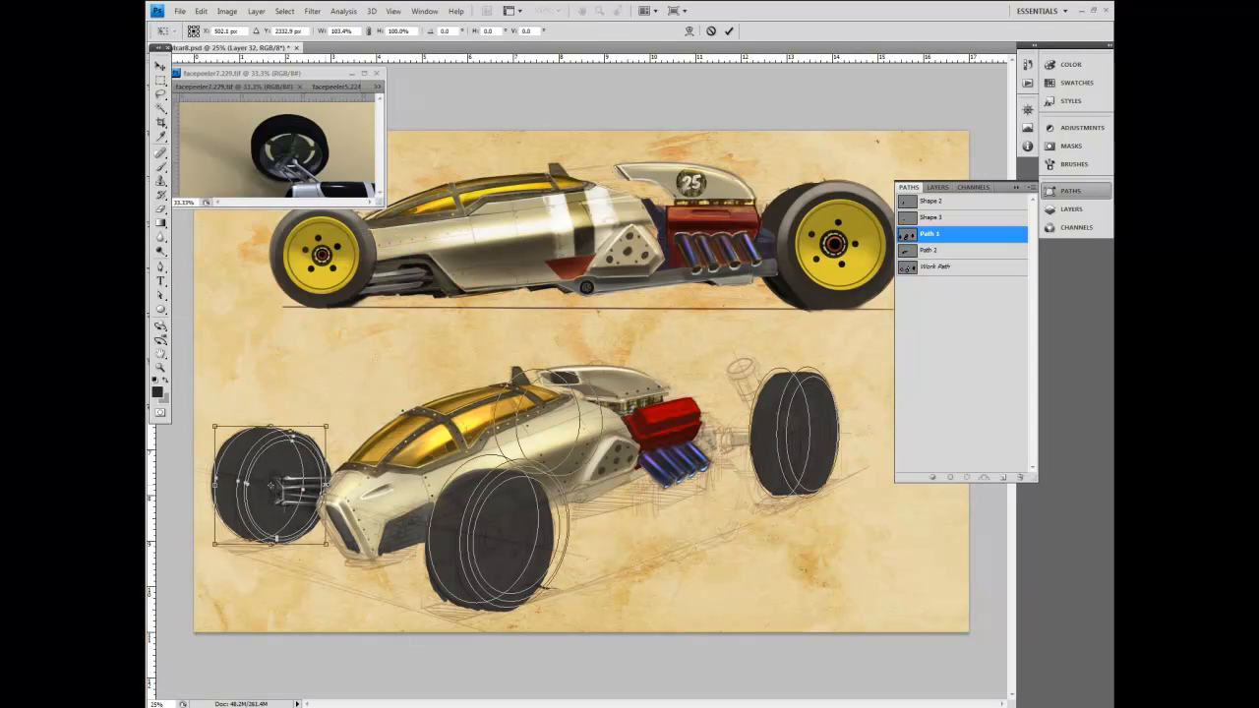
key(Return)
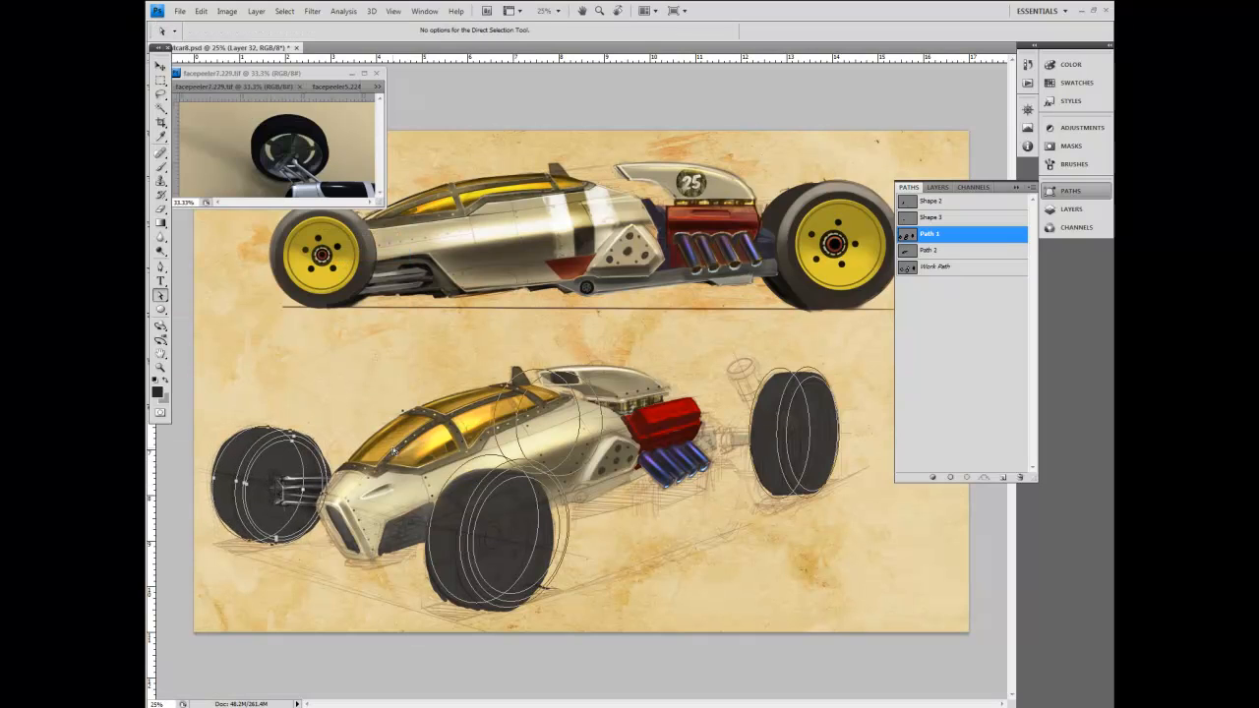
Select the near front wheel's ellipses in Path 1 and scale them to about 96% to fit the tyre.
drag(412, 509, 612, 595)
drag(403, 516, 598, 607)
drag(567, 518, 560, 527)
click(203, 11)
click(197, 236)
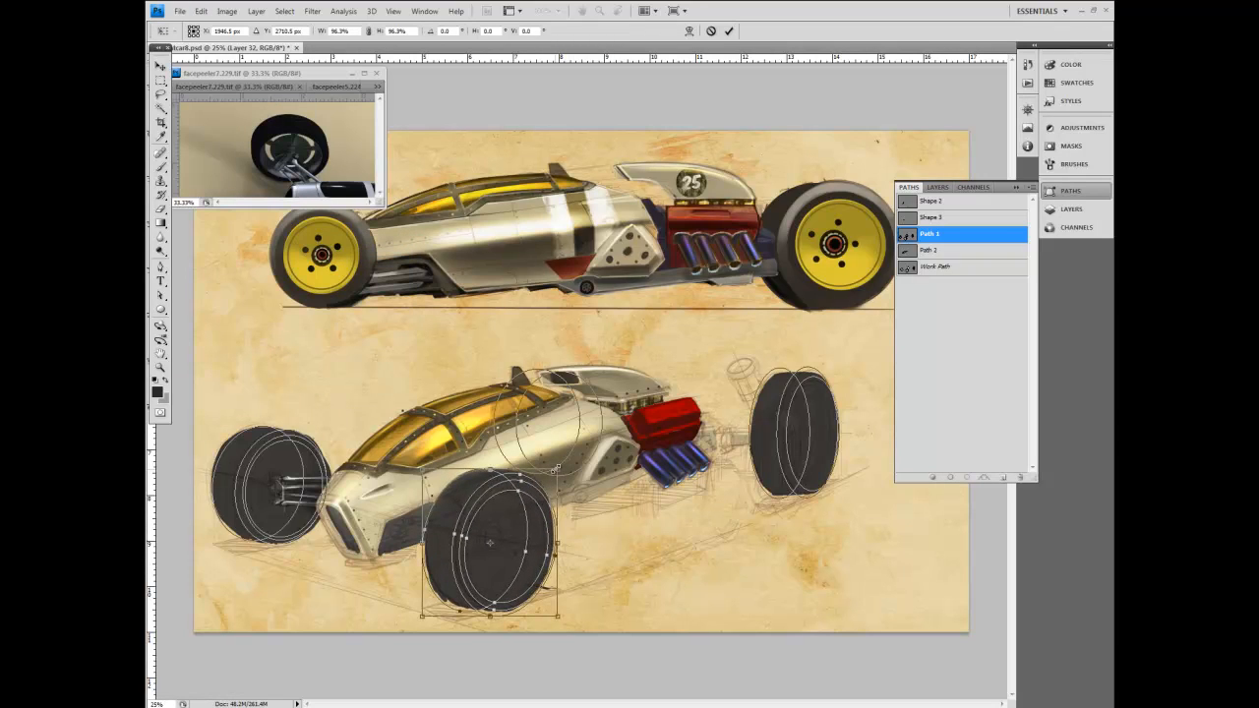
drag(559, 542, 557, 542)
key(Return)
Select the rear wheel's ellipses in Path 1 and scale them down slightly to fit the tyre.
drag(724, 344, 866, 531)
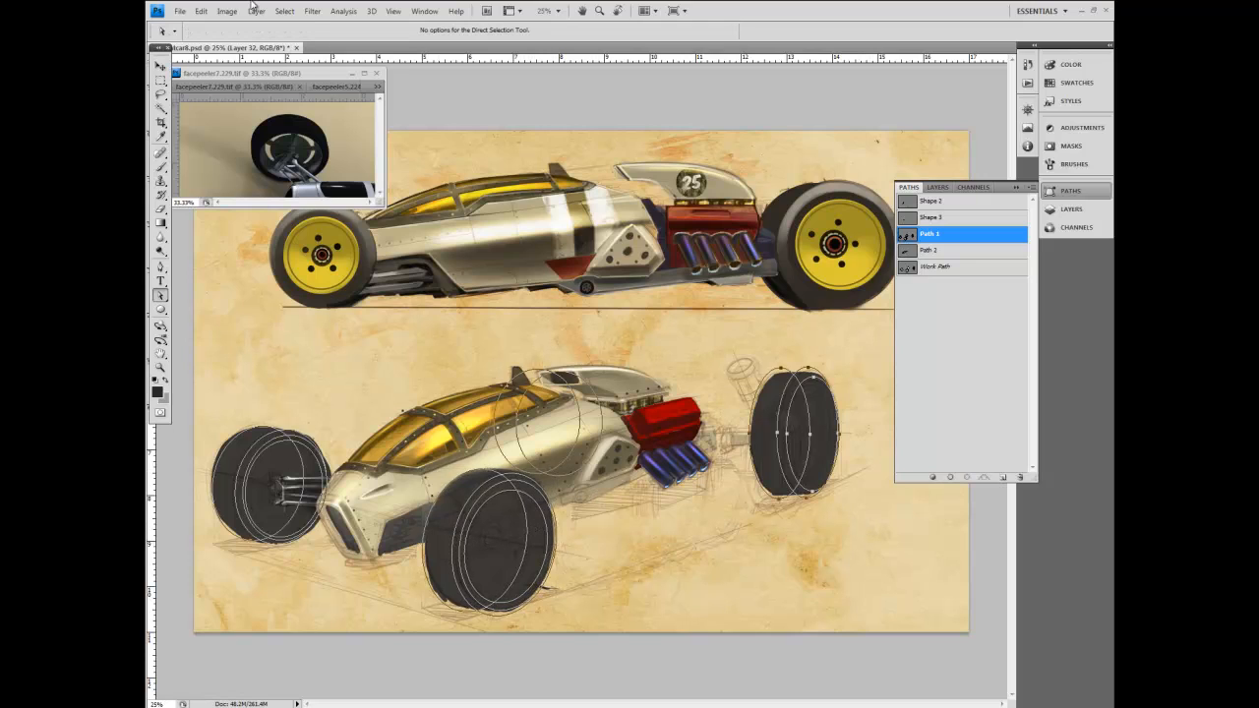
click(200, 11)
click(196, 216)
key(Return)
click(200, 11)
mouse_move(197, 237)
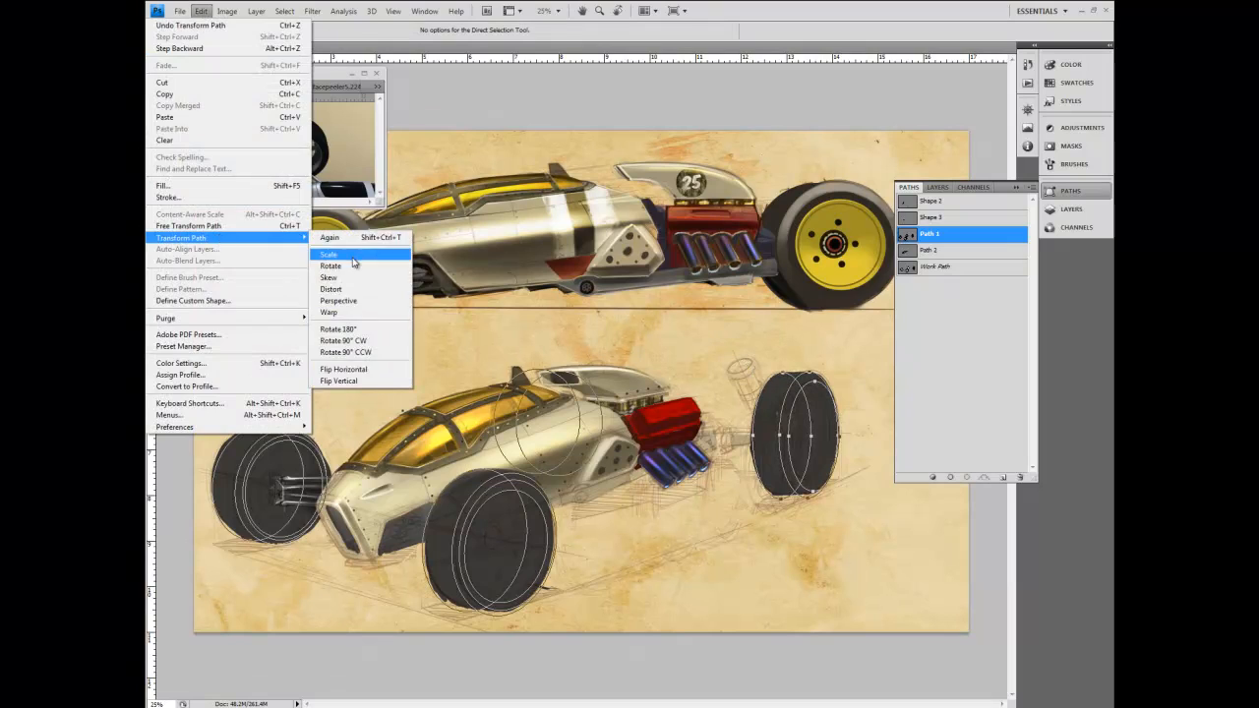
click(354, 257)
drag(840, 499, 837, 495)
key(Return)
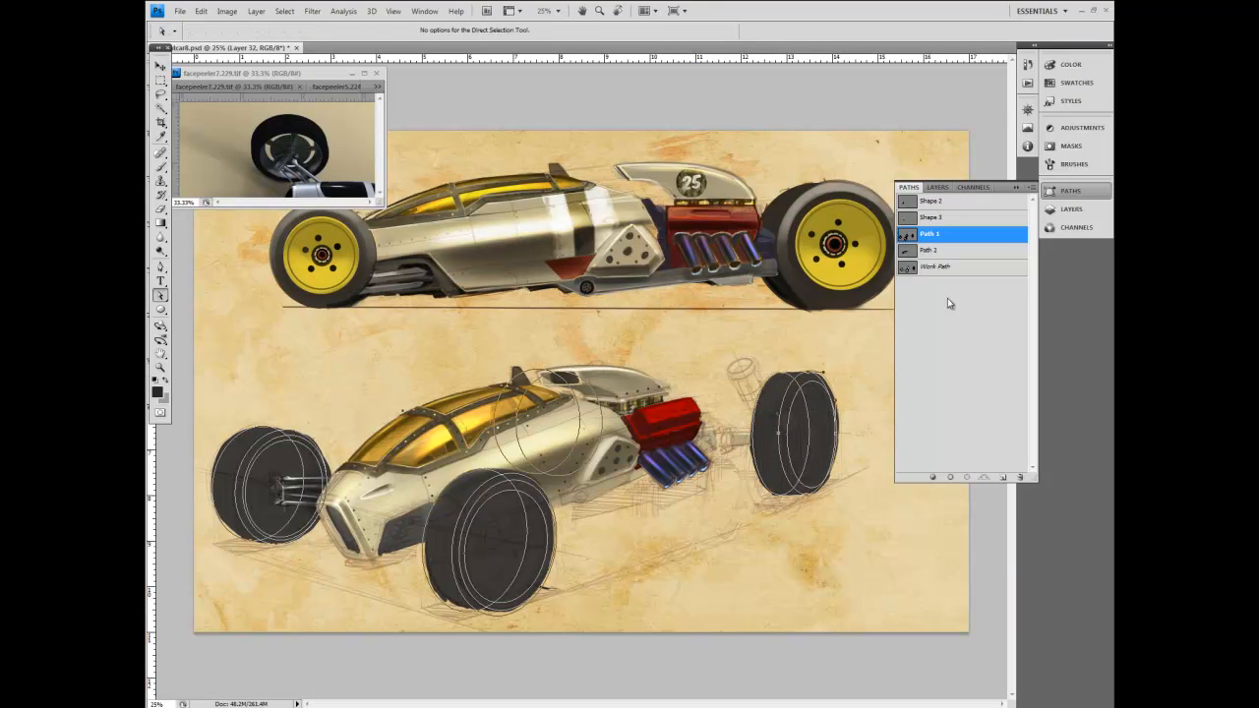
Invert a selection made from the rear wheel's ellipse and erase the tyre paint outside it on Layer 23.
click(1070, 191)
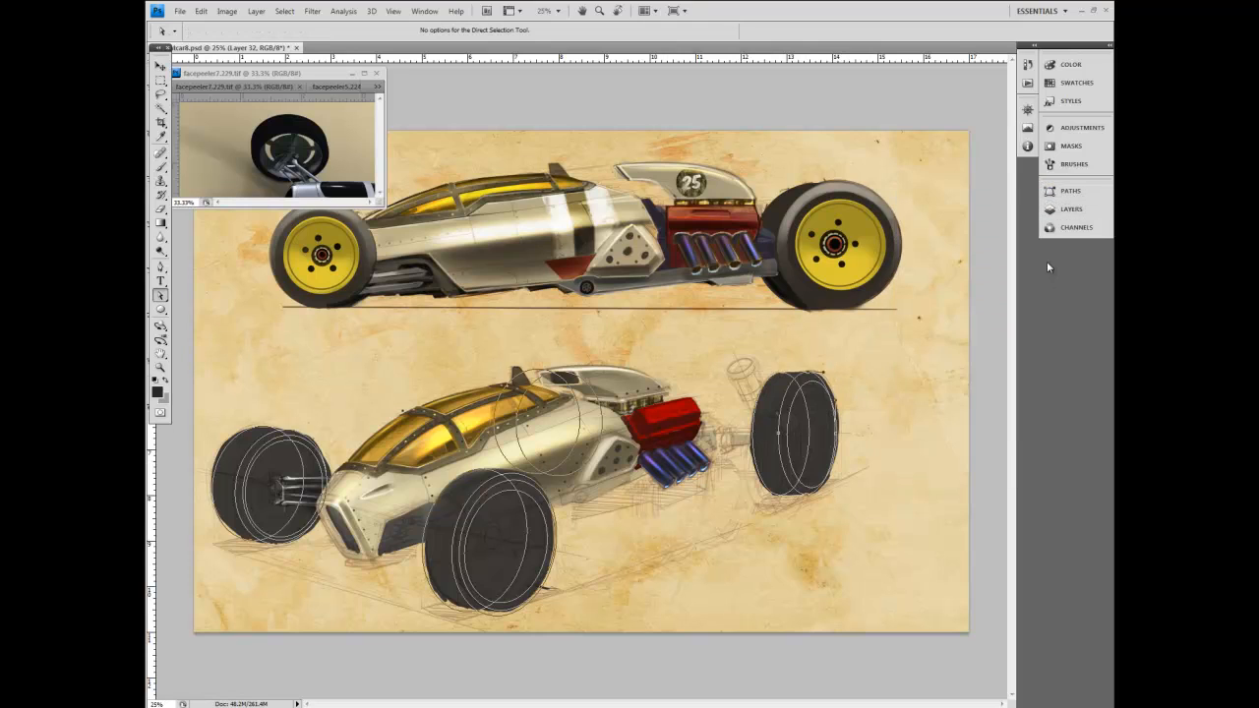
click(1075, 195)
click(285, 11)
click(197, 25)
click(1070, 208)
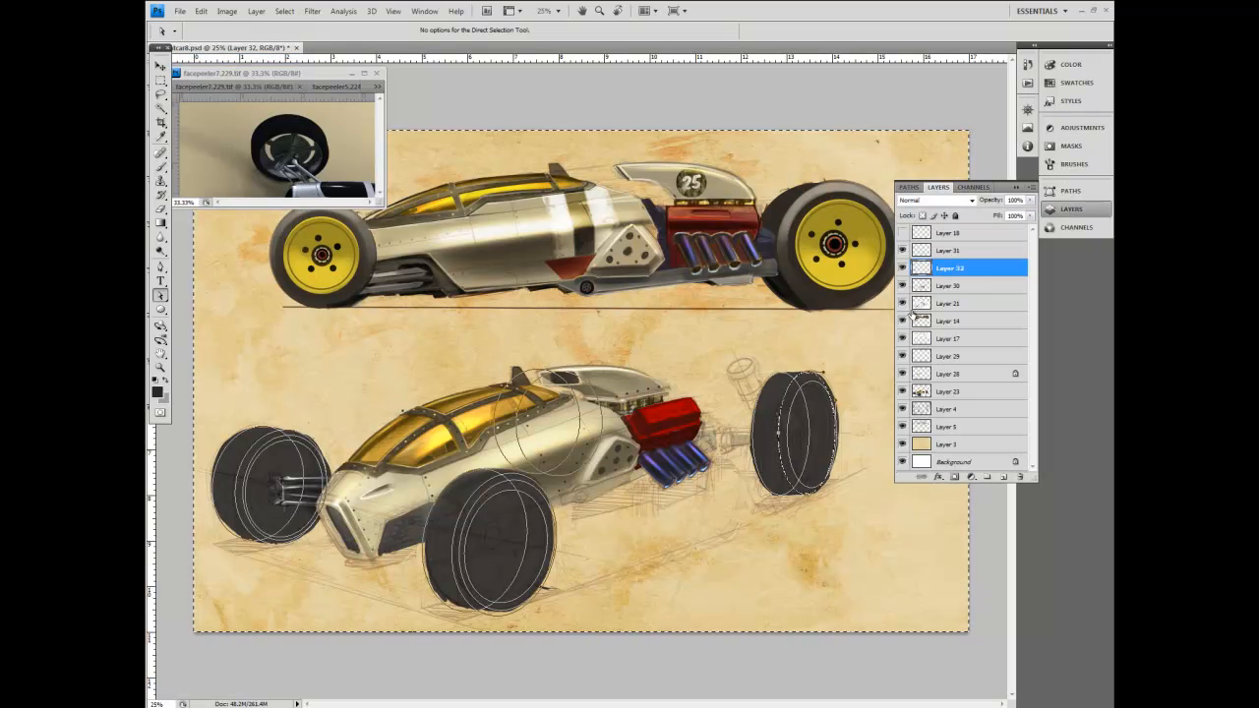
click(949, 392)
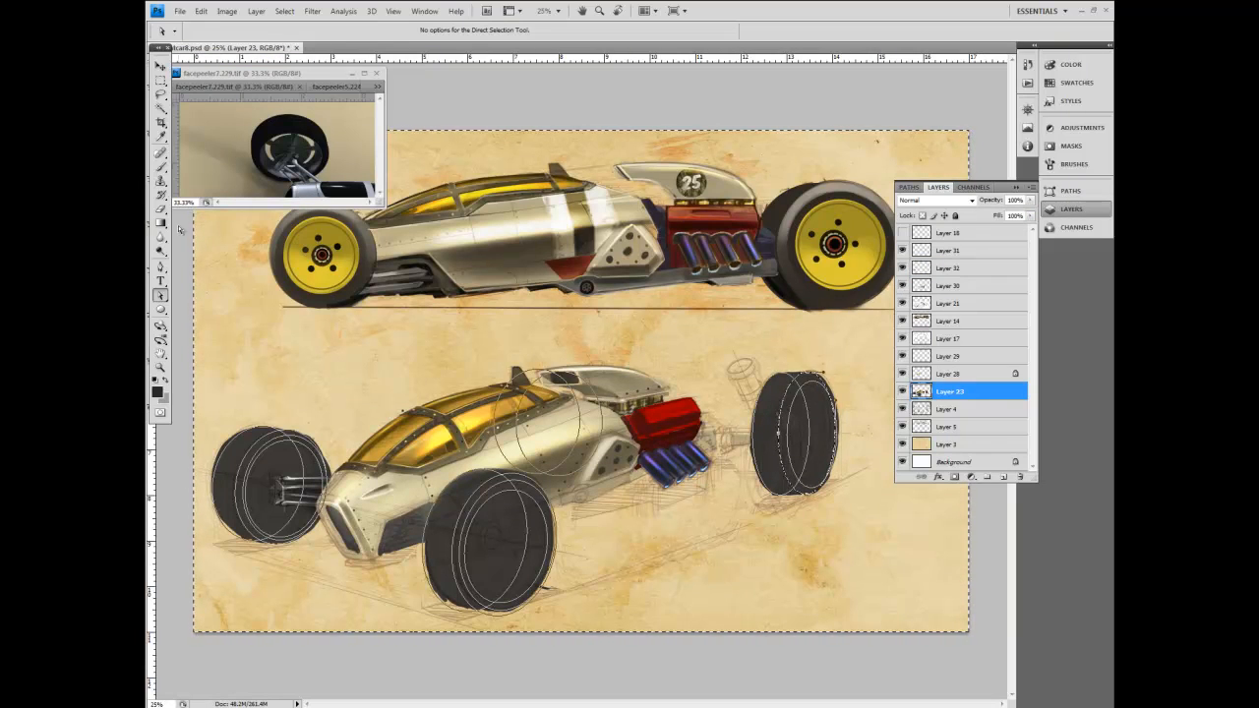
key(e)
mouse_move(824, 378)
mouse_down()
mouse_move(835, 456)
mouse_move(806, 494)
mouse_up()
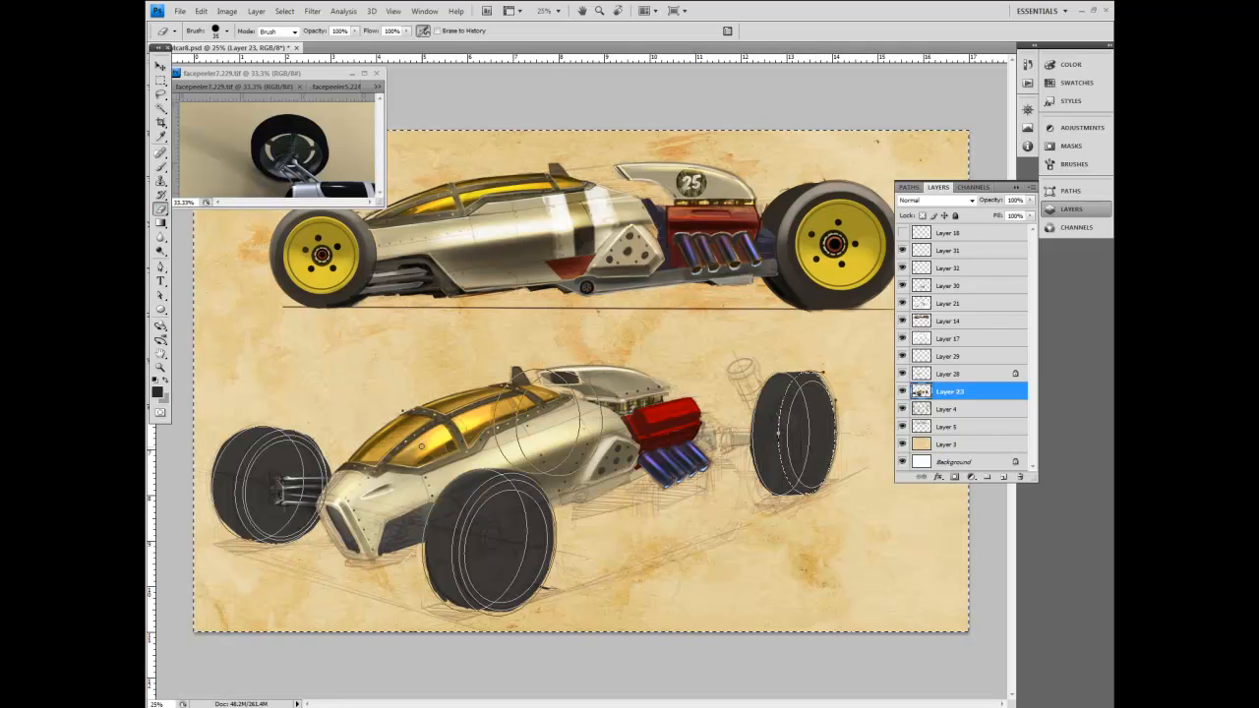
key(ctrl+d)
Reselect the near front wheel's ellipses in Path 1 and scale them down to about 98%, adjusting their fit.
click(160, 295)
click(504, 482)
click(560, 494)
click(489, 485)
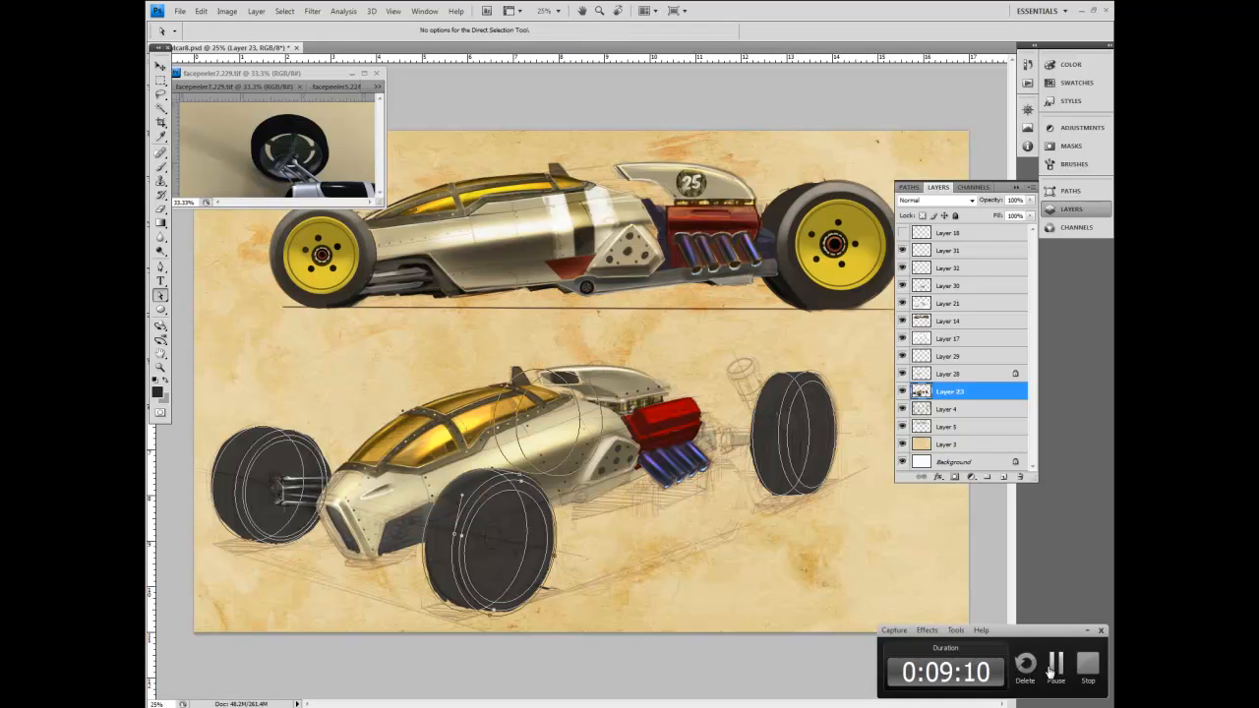
click(1070, 190)
click(201, 11)
mouse_move(197, 242)
click(347, 256)
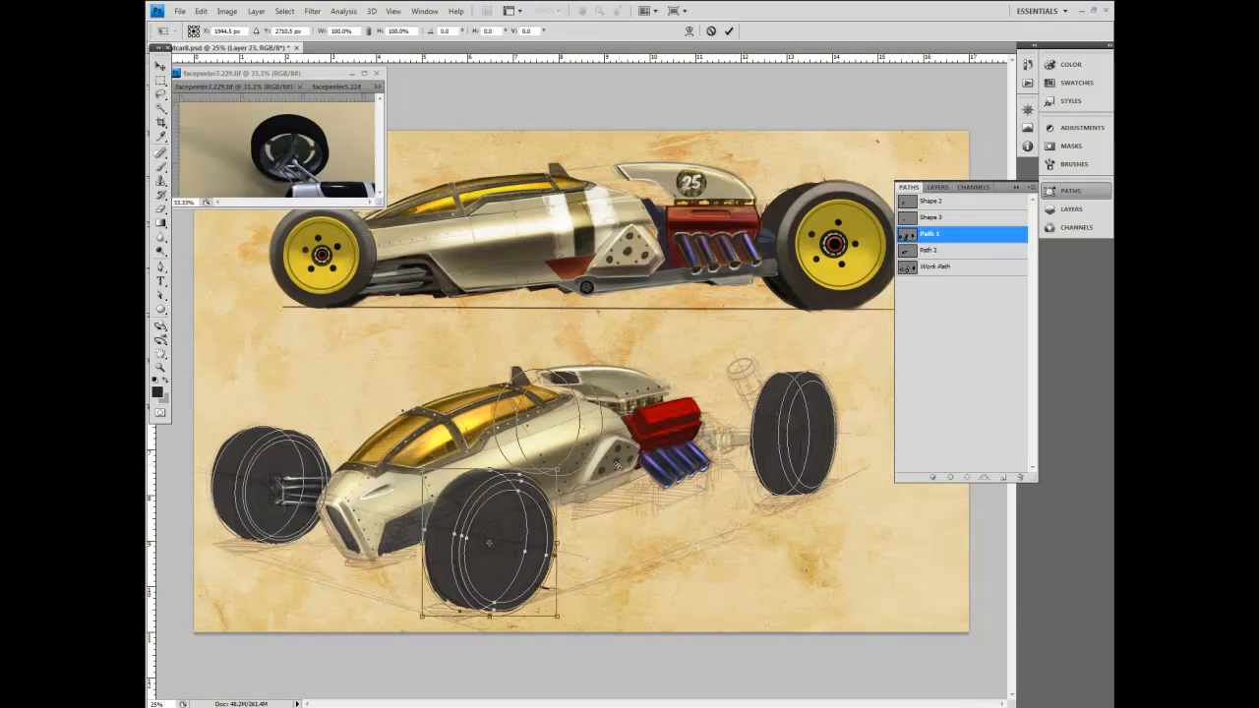
click(202, 11)
click(457, 573)
drag(421, 613, 424, 609)
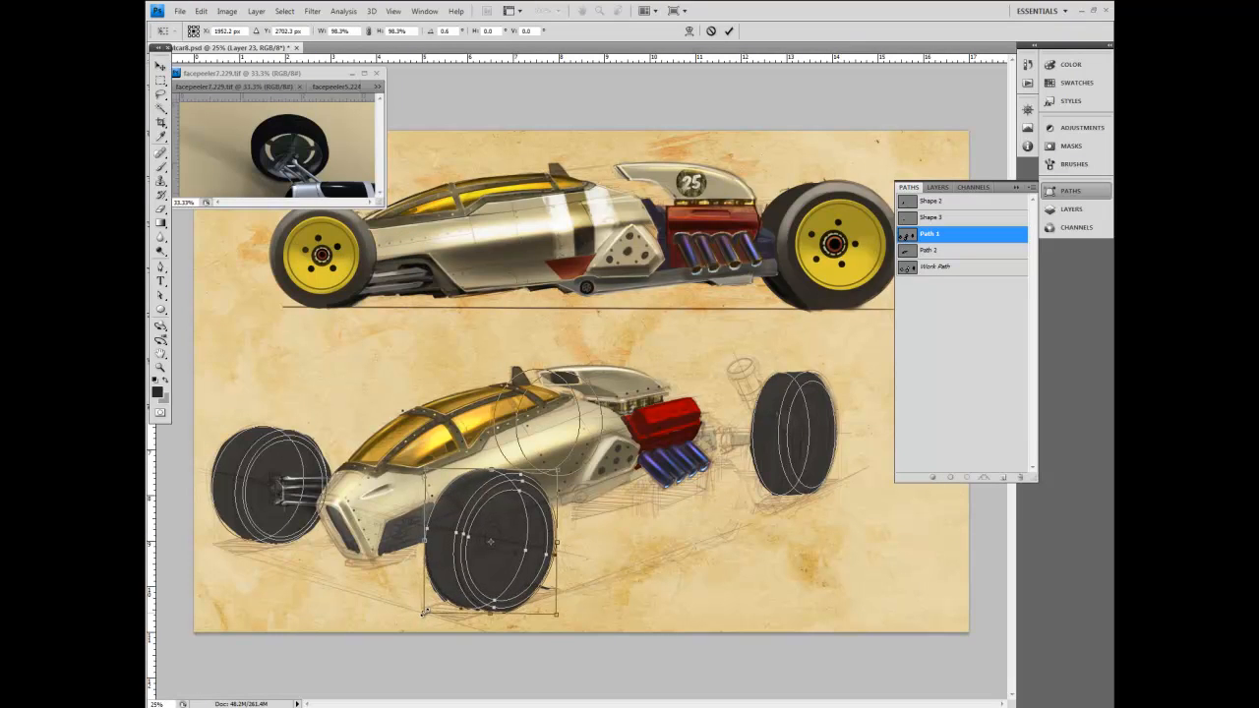
drag(558, 542, 555, 543)
key(Return)
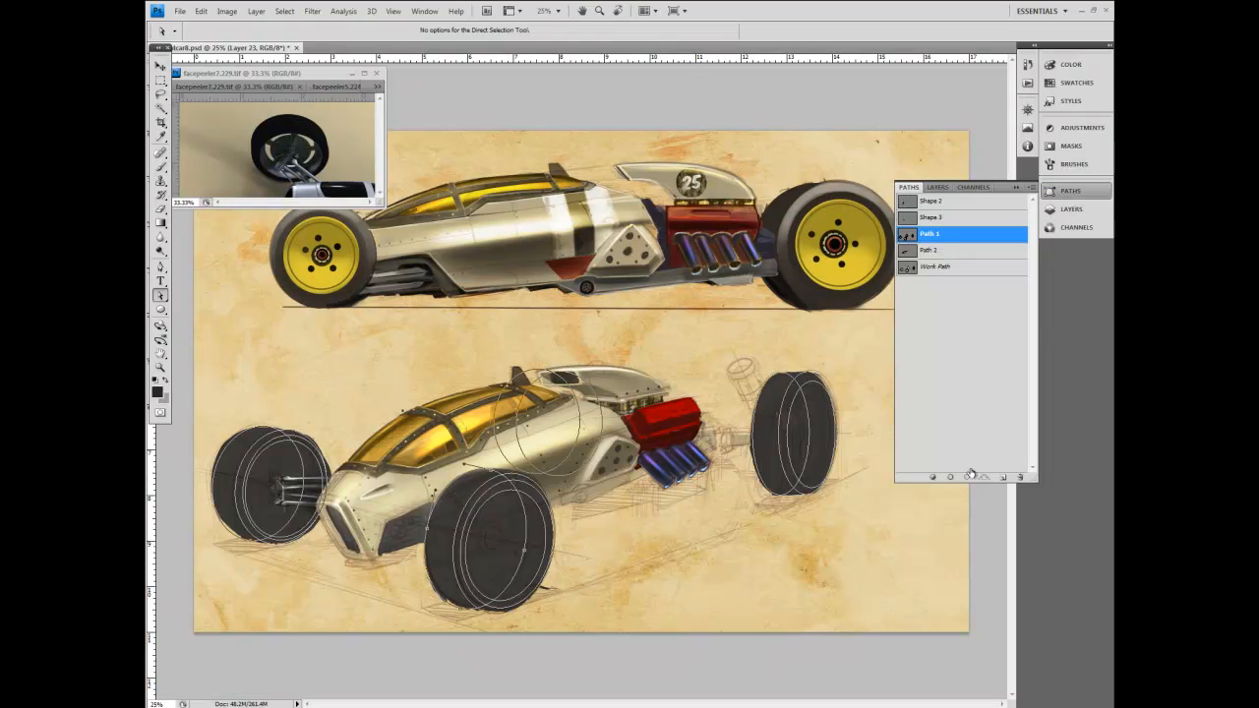
Load the near front wheel's ellipse as a selection and paint its tyre edge in the tyre's dark grey on Layer 23.
key(i)
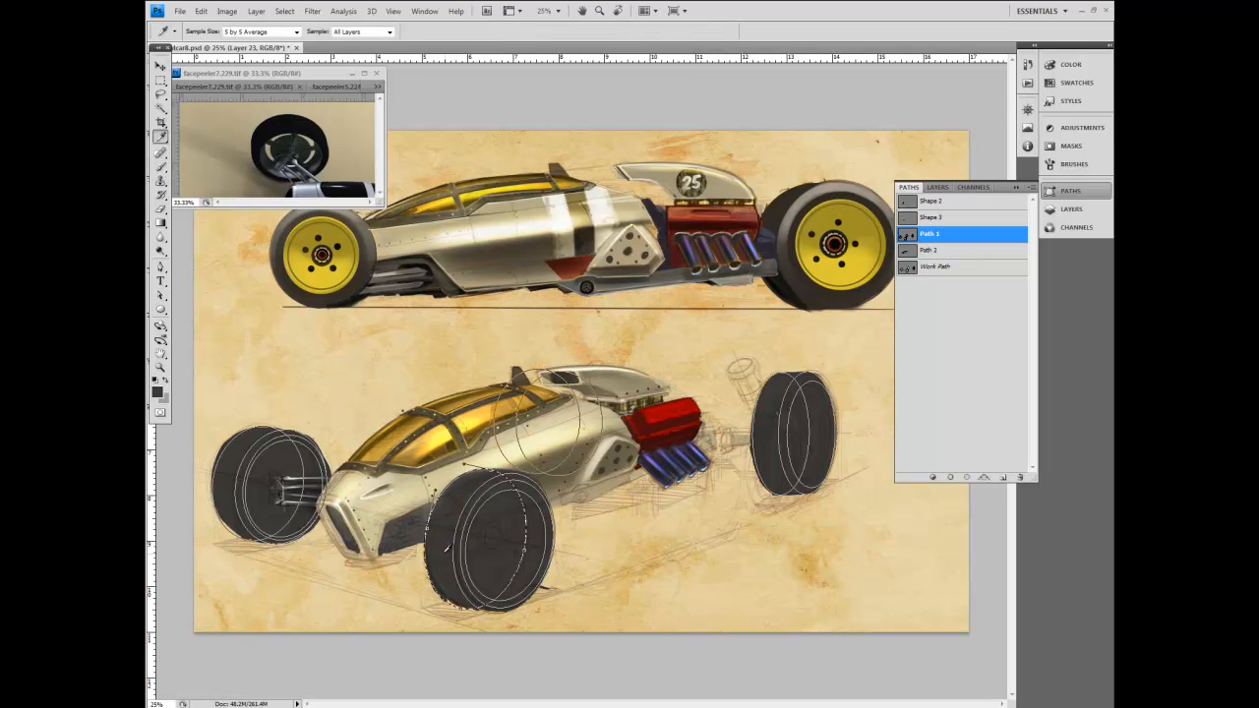
click(161, 167)
click(1070, 208)
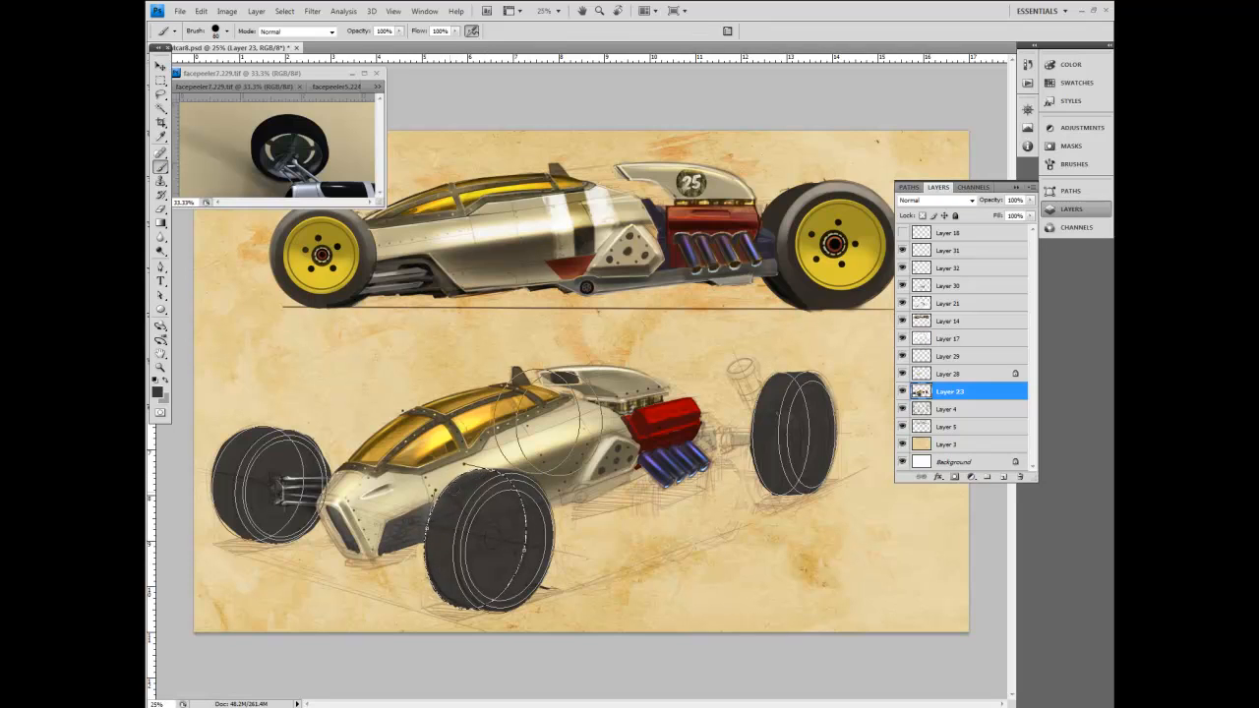
key(a)
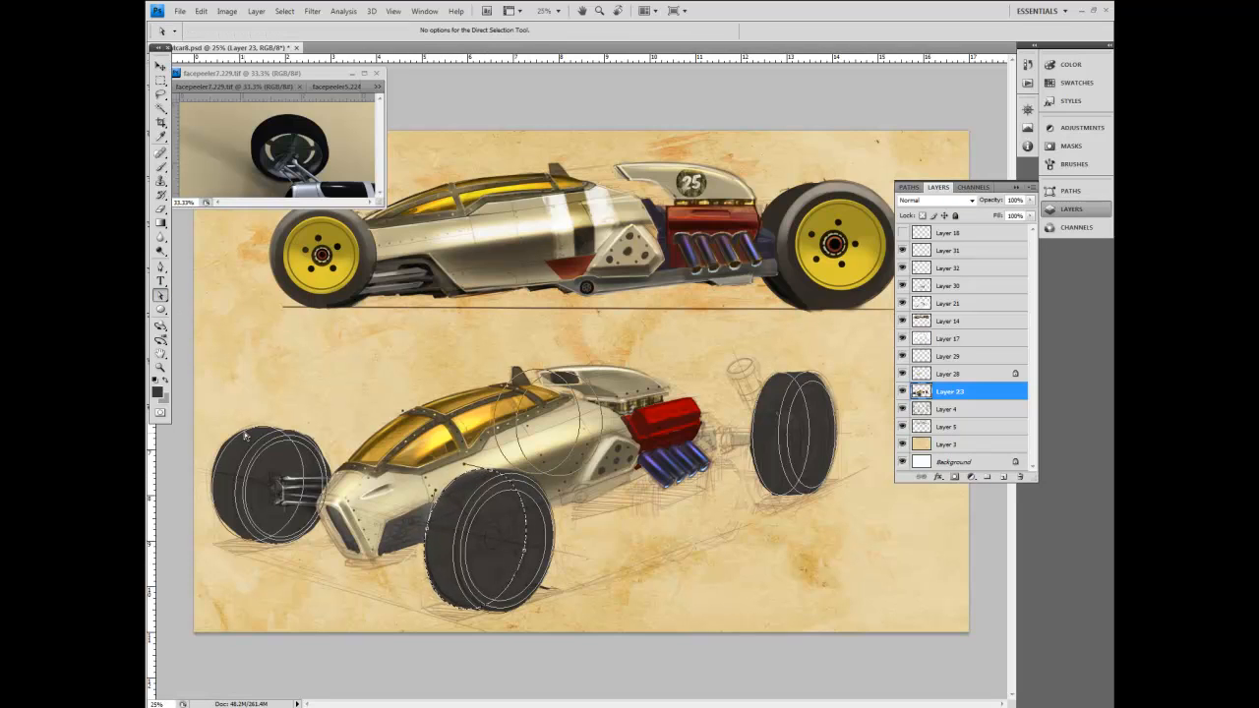
Clean up the far front tyre's edge, erasing outside its ellipse selection and painting dark grey inside it.
click(1070, 190)
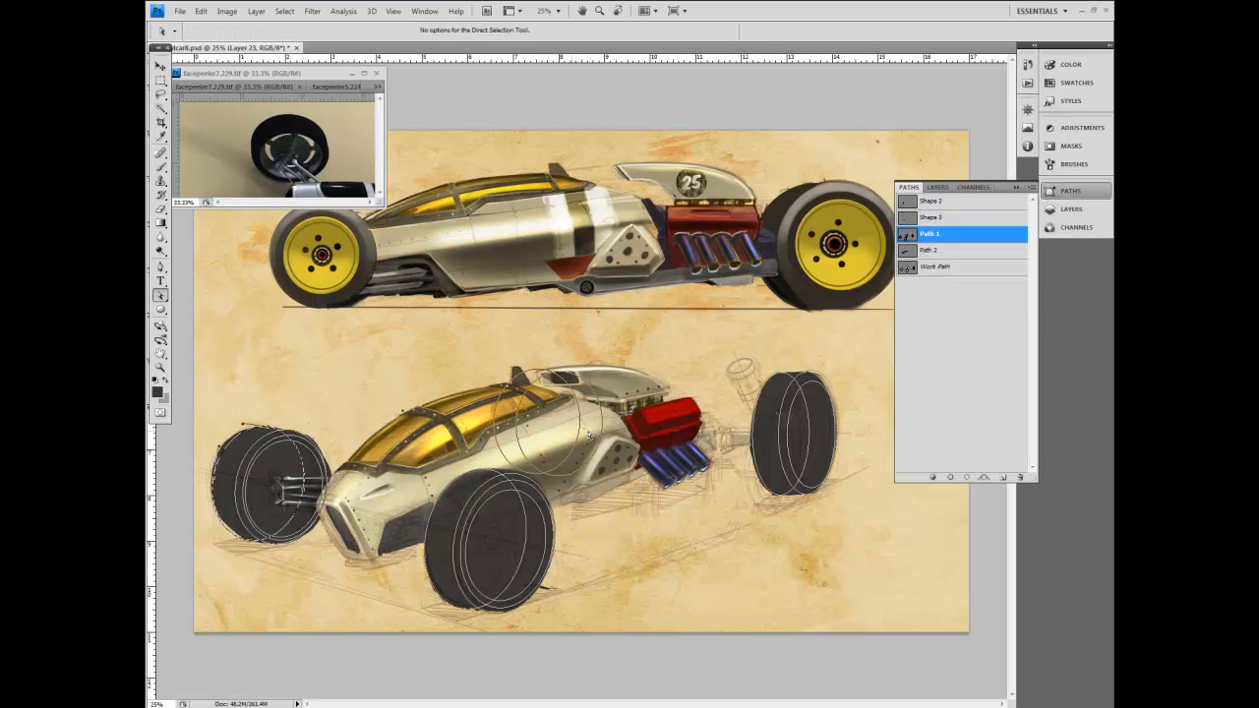
click(284, 11)
click(200, 60)
key(e)
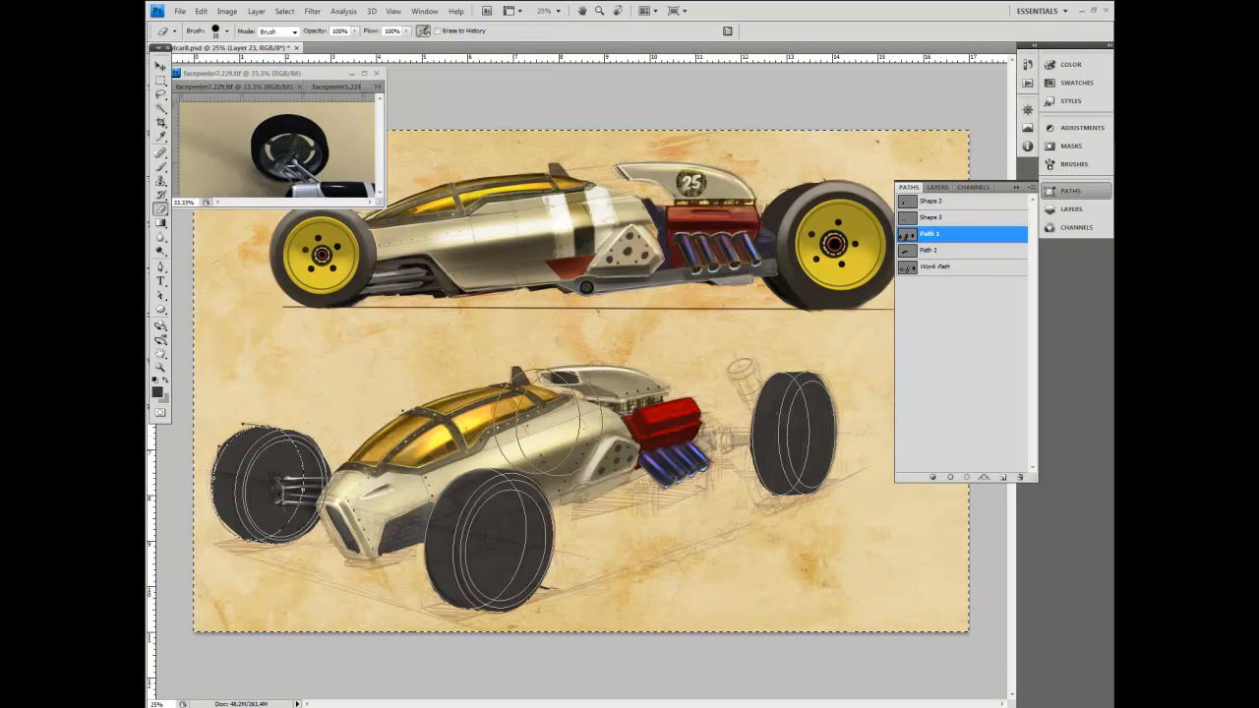
click(284, 10)
click(251, 61)
key(b)
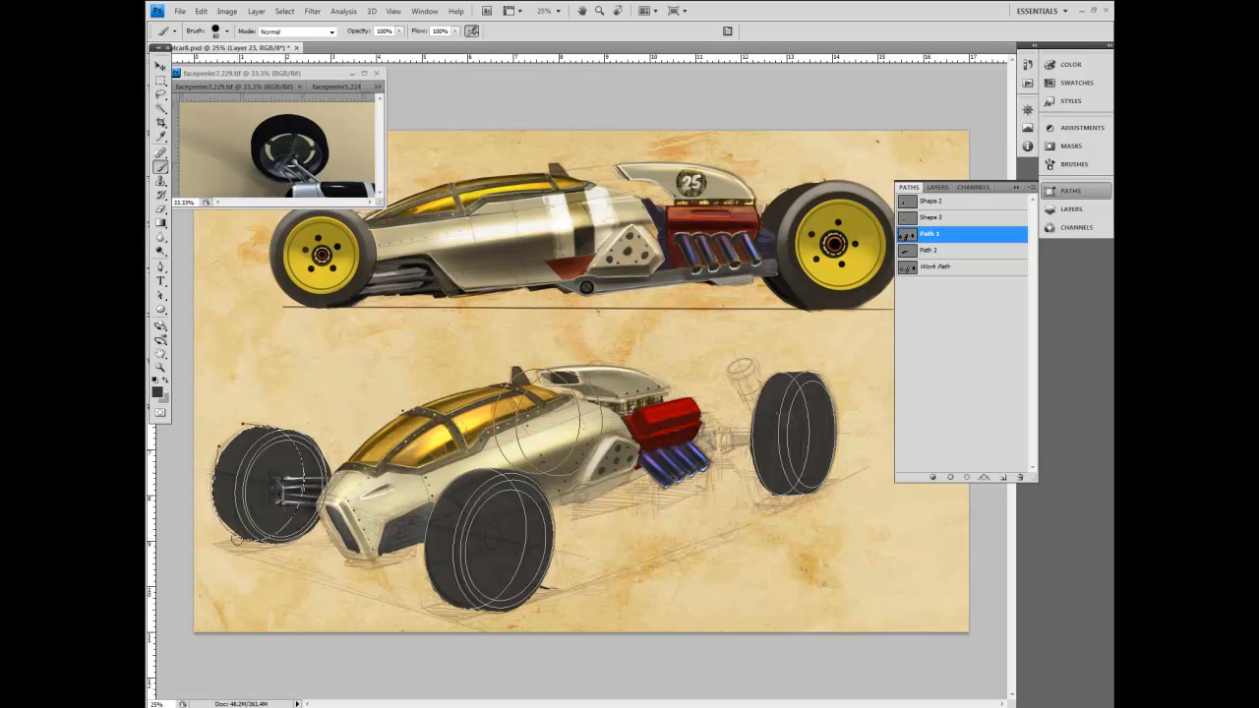
Load the rear wheel's other ellipse as a selection, invert it, and erase the stray tyre paint outside.
key(a)
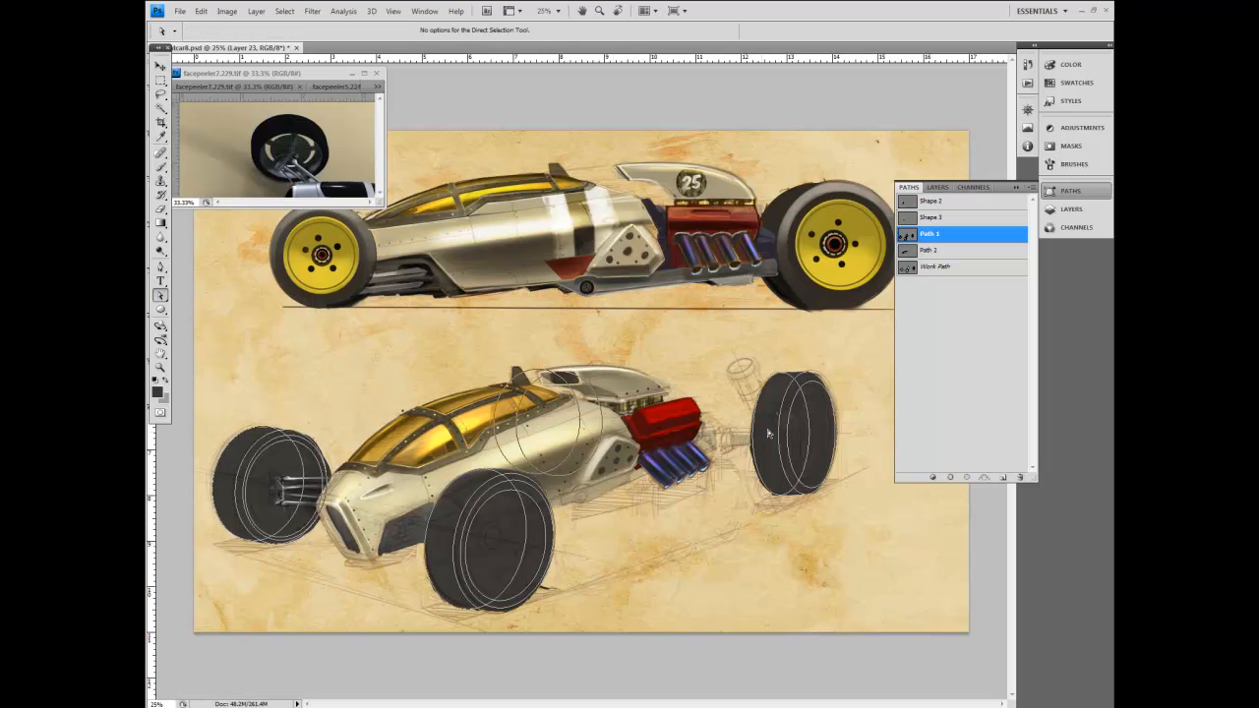
click(968, 477)
click(284, 11)
click(196, 23)
key(e)
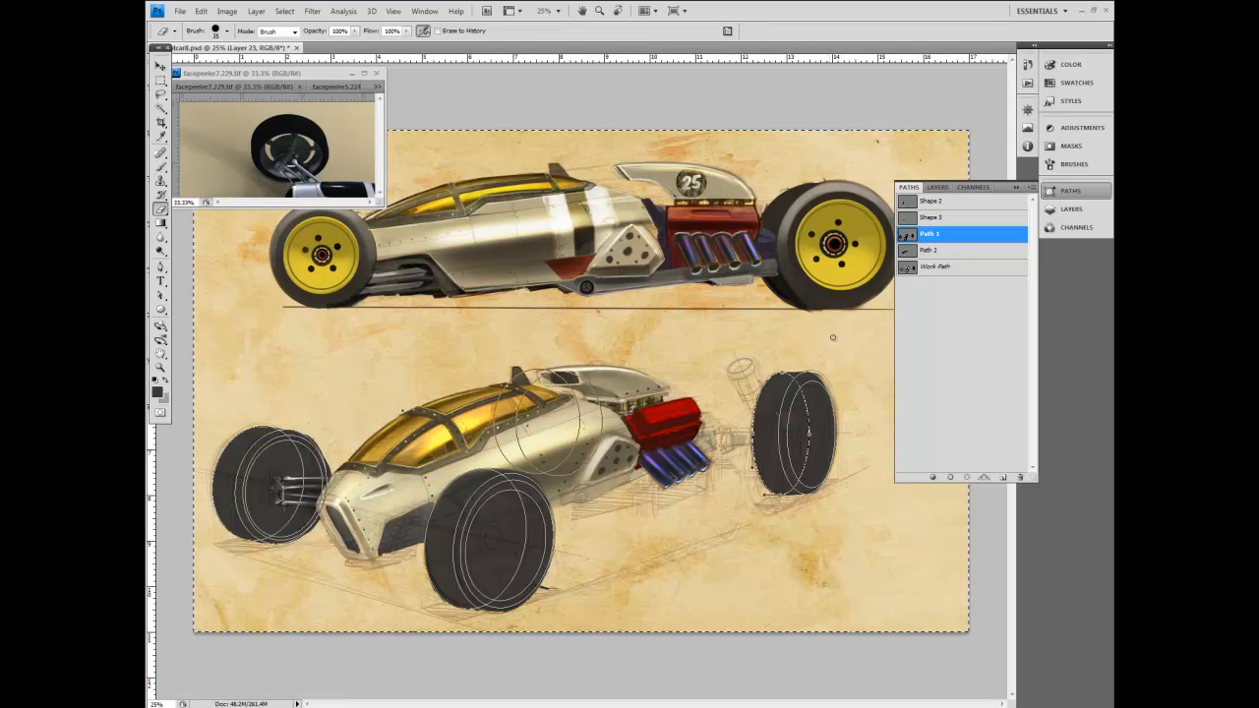
key(ctrl+d)
Check the wheel ellipses in Path 1 by selecting them on the front and rear wheels.
click(160, 295)
click(326, 528)
drag(402, 491, 590, 625)
drag(743, 358, 842, 569)
click(533, 434)
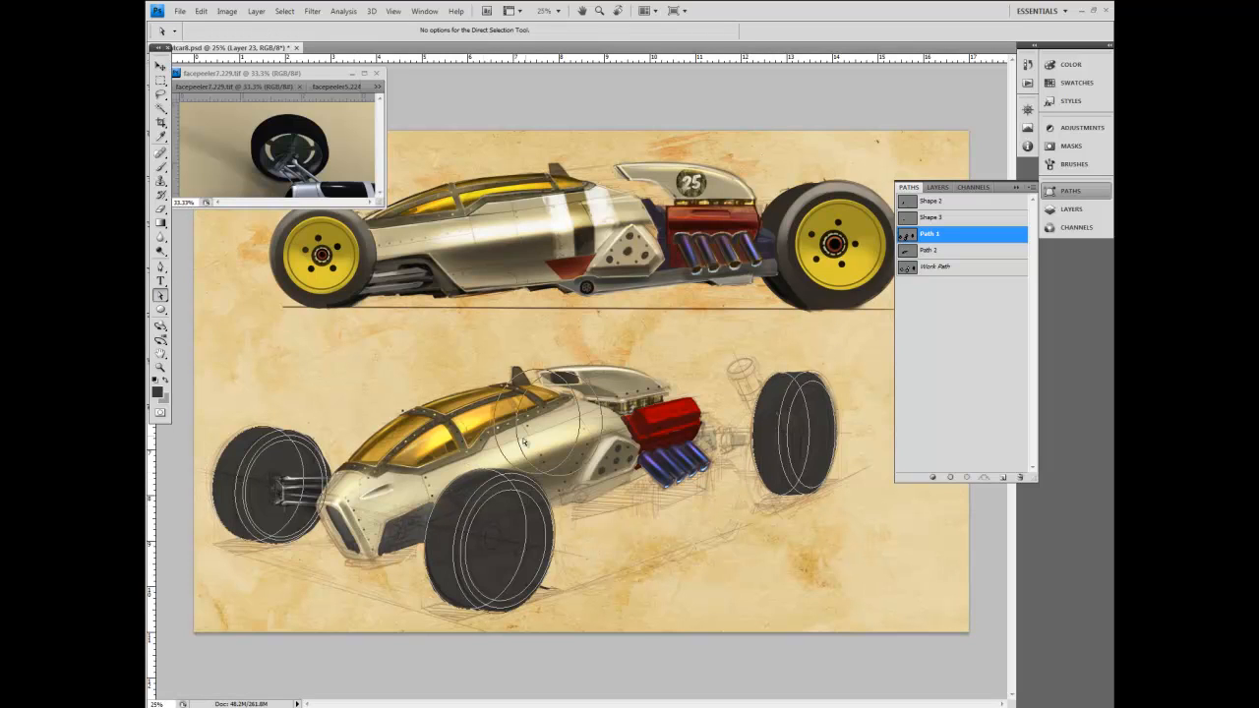
click(276, 428)
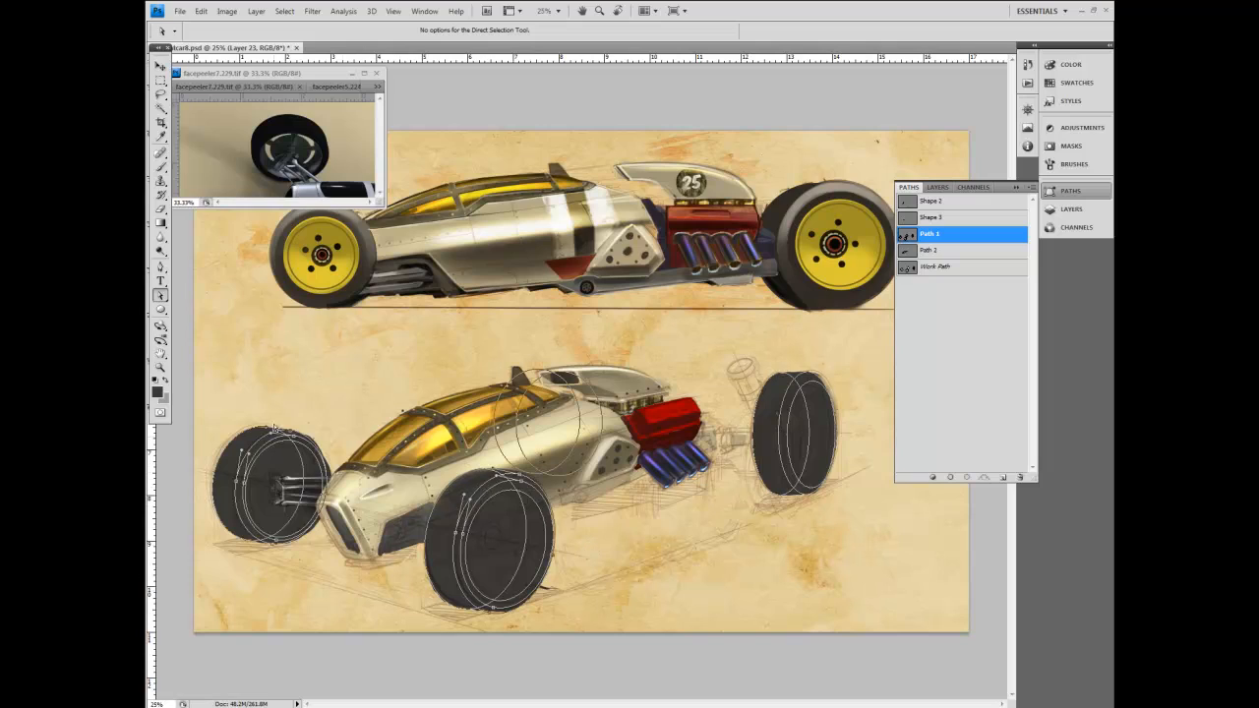
Add a rim ellipse inside the rear wheel by scaling its outer-face ellipse to 81.9% and nudging it into place.
click(824, 378)
click(824, 393)
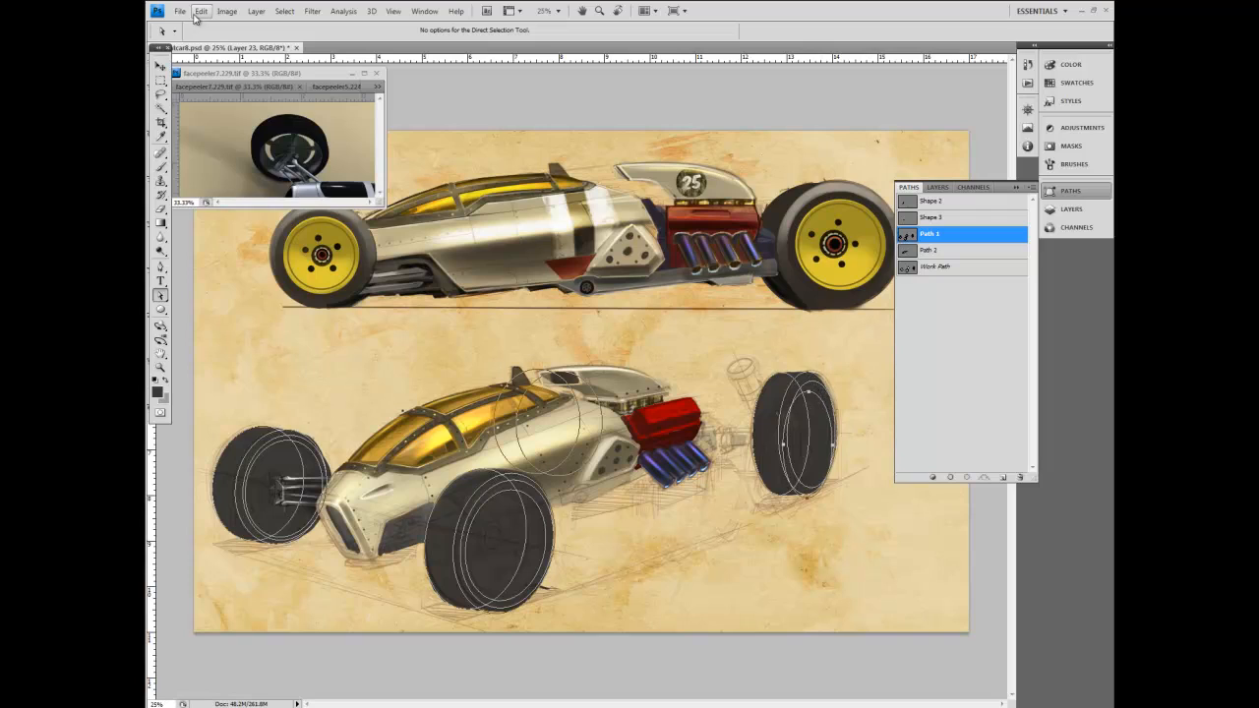
click(200, 12)
mouse_move(269, 239)
click(336, 255)
drag(785, 497, 799, 479)
key(Left)
key(Up)
key(Up)
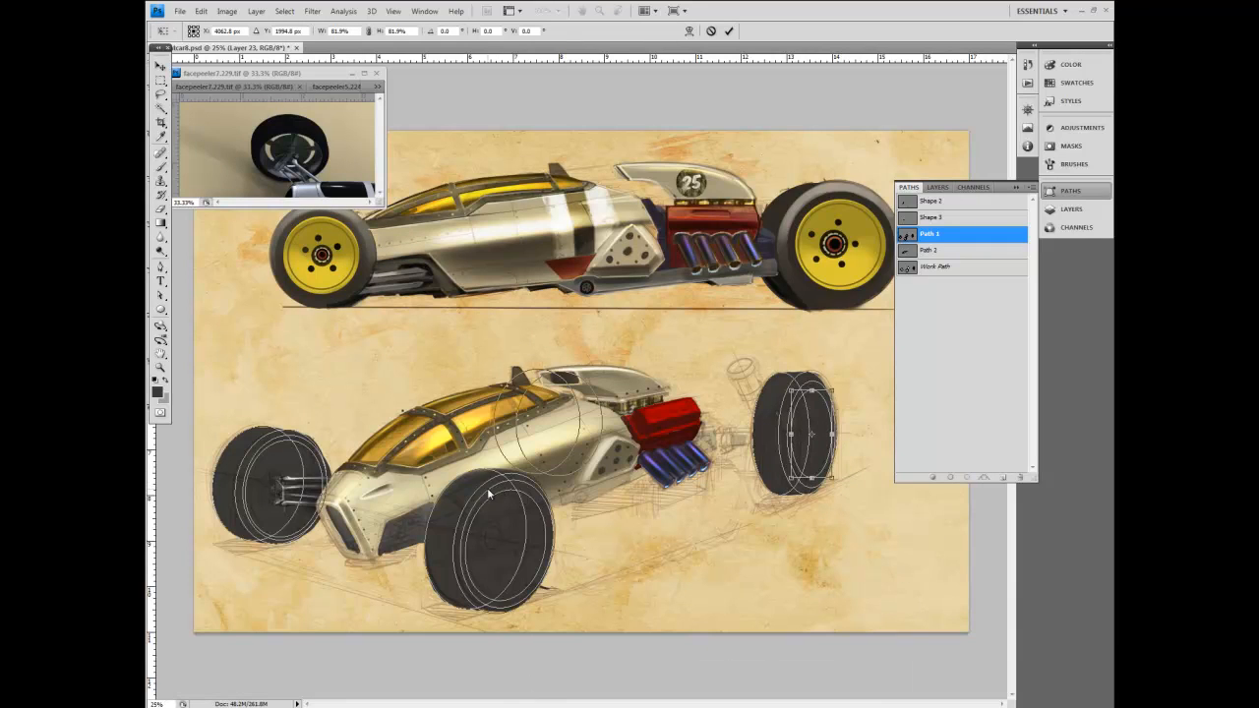
click(162, 311)
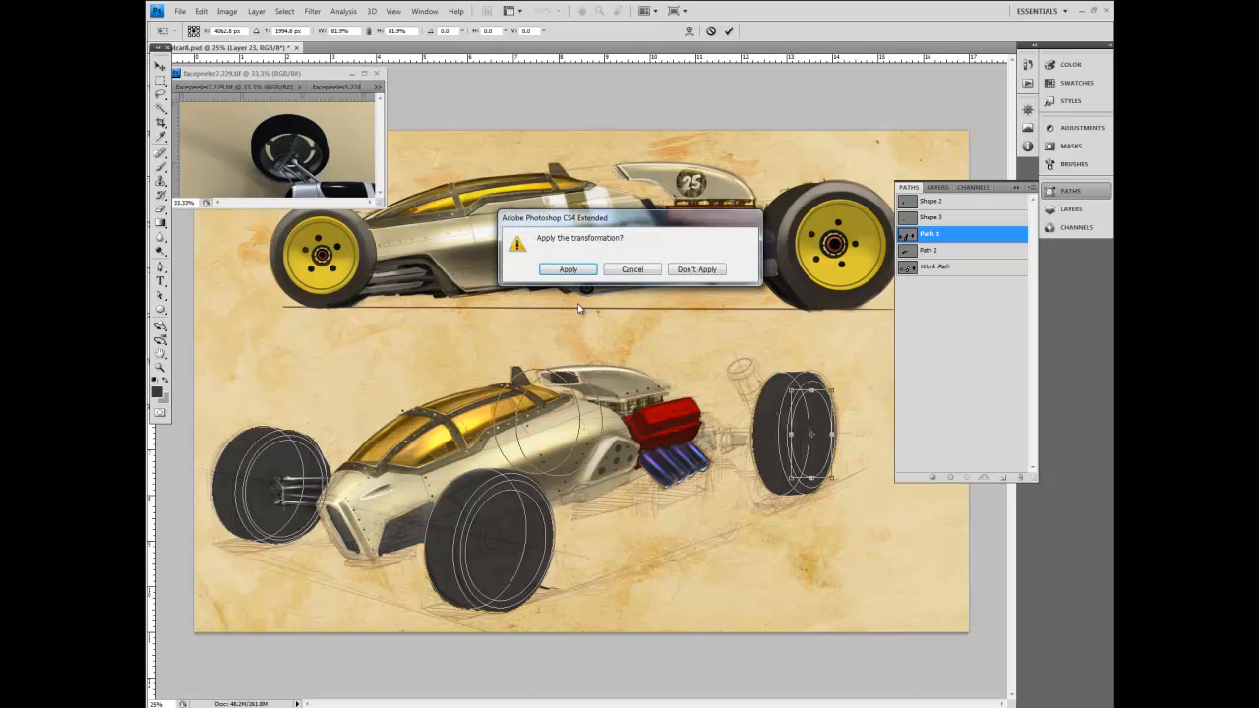
click(569, 269)
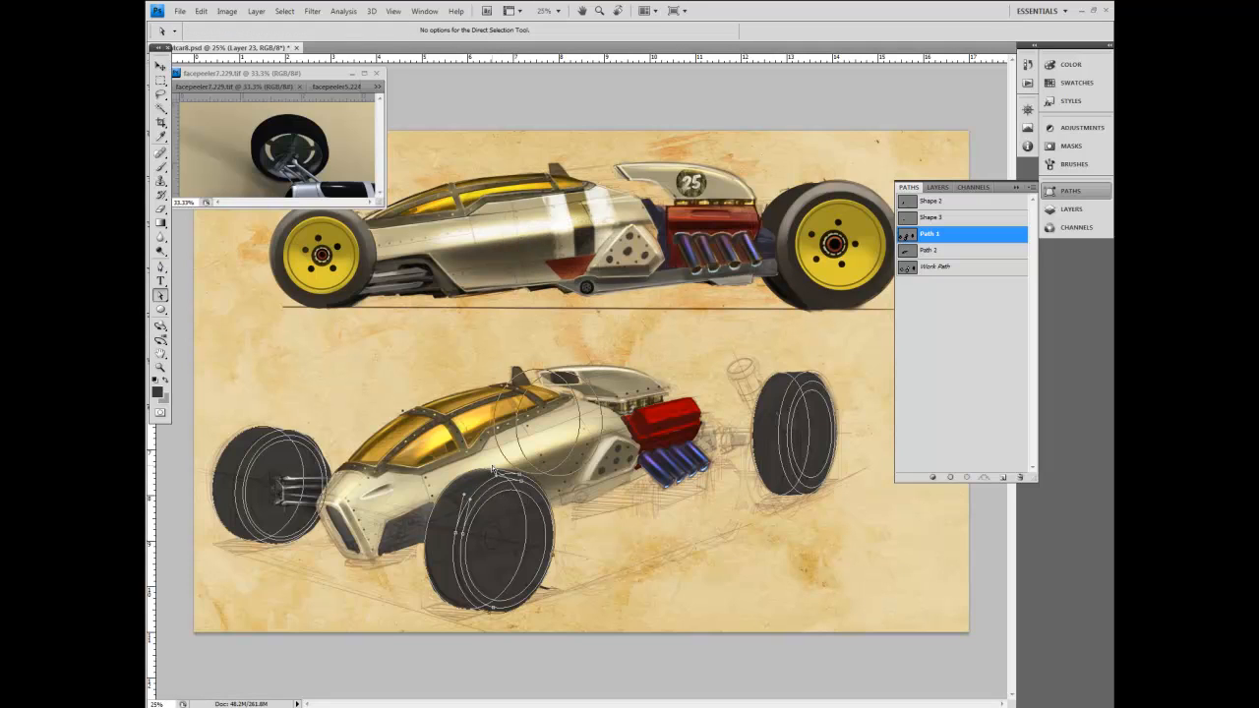
Duplicate an ellipse of the near front wheel and scale the copy to 24% for the wheel hub.
click(825, 342)
click(531, 502)
click(200, 11)
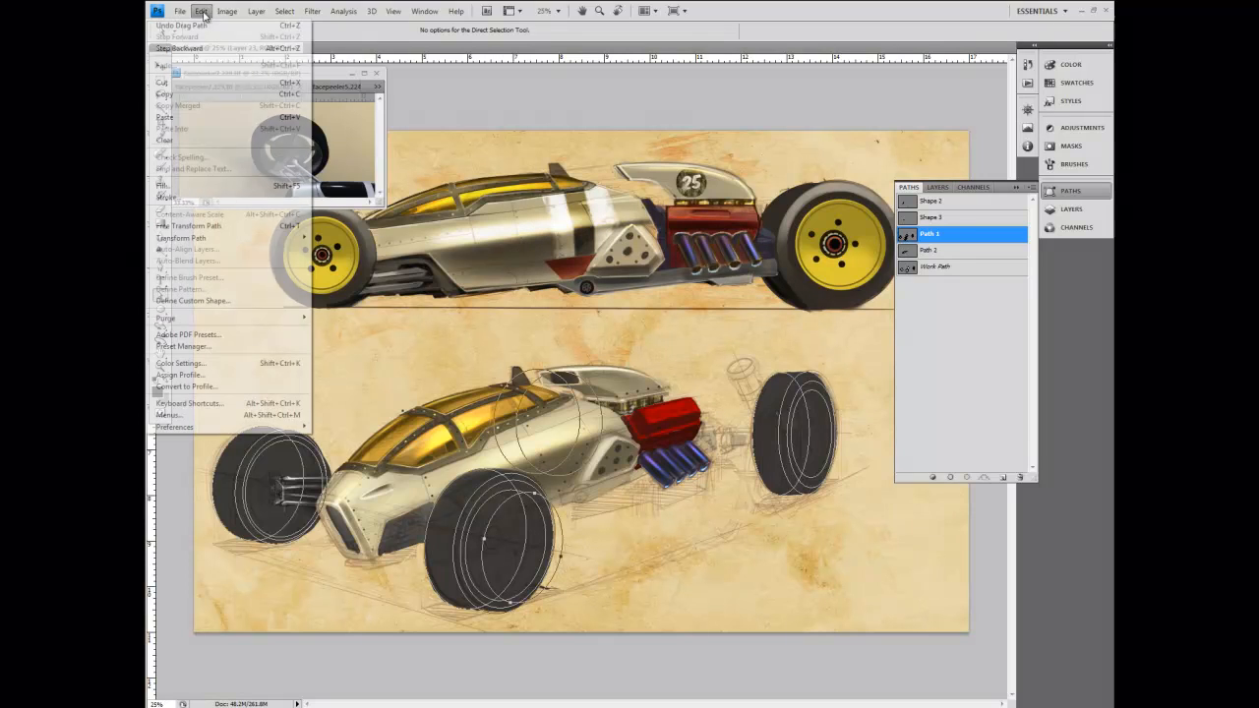
mouse_move(235, 241)
click(344, 254)
drag(562, 493, 500, 537)
Nudge the small hub ellipse to the centre of the near front wheel and apply the transformation.
key(Up)
key(Up)
key(Up)
key(Up)
key(Up)
key(Up)
key(Up)
key(Up)
key(Up)
key(Up)
key(Up)
key(Up)
key(Up)
key(Up)
key(Up)
key(Up)
key(Up)
key(Up)
key(Up)
key(Up)
key(Right)
key(Right)
key(Right)
key(Right)
key(Right)
key(Right)
key(Right)
key(Right)
key(Right)
key(Right)
key(Right)
key(Right)
key(Right)
key(Down)
key(Down)
key(Down)
key(Down)
key(Down)
key(Down)
key(Down)
key(Down)
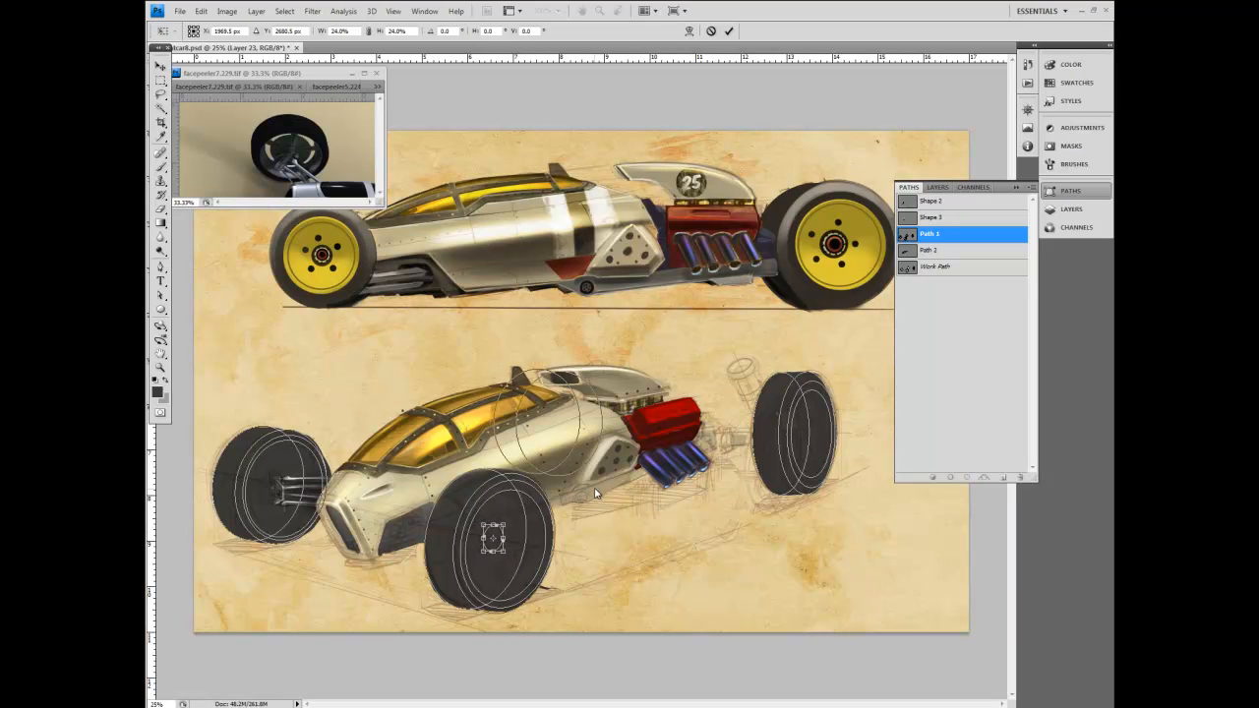
key(Right)
key(Right)
key(Right)
key(Right)
key(Down)
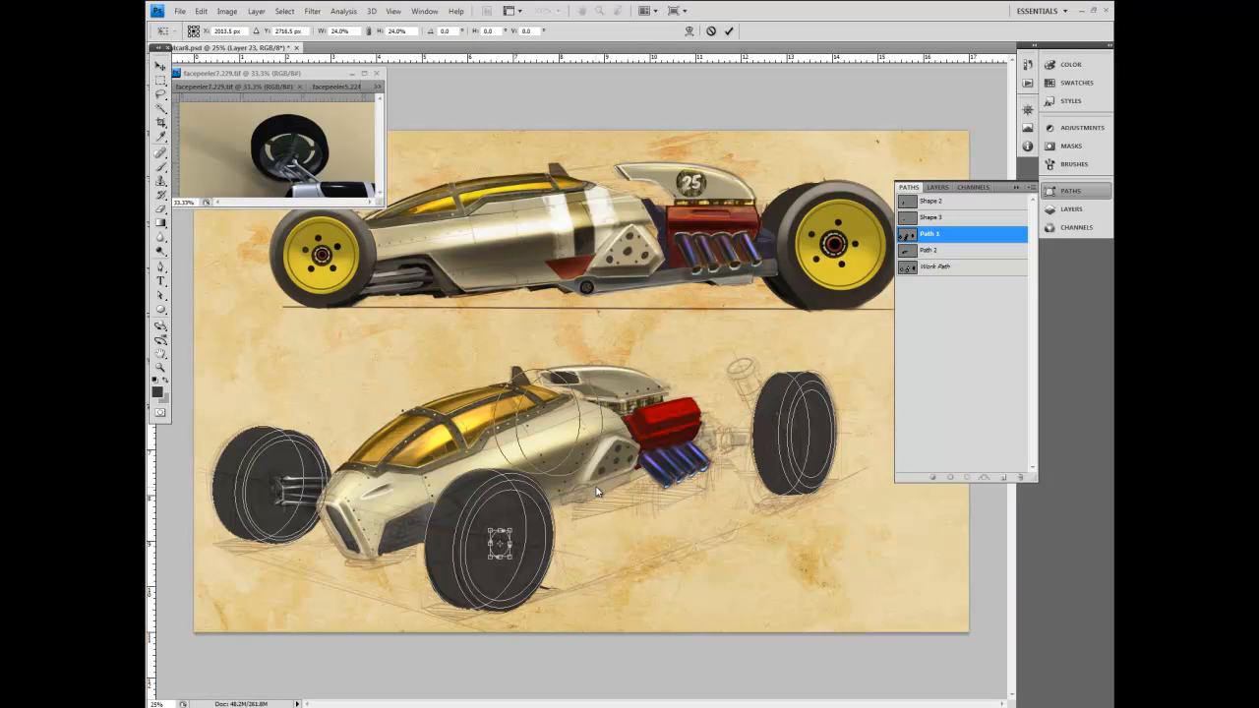
key(Return)
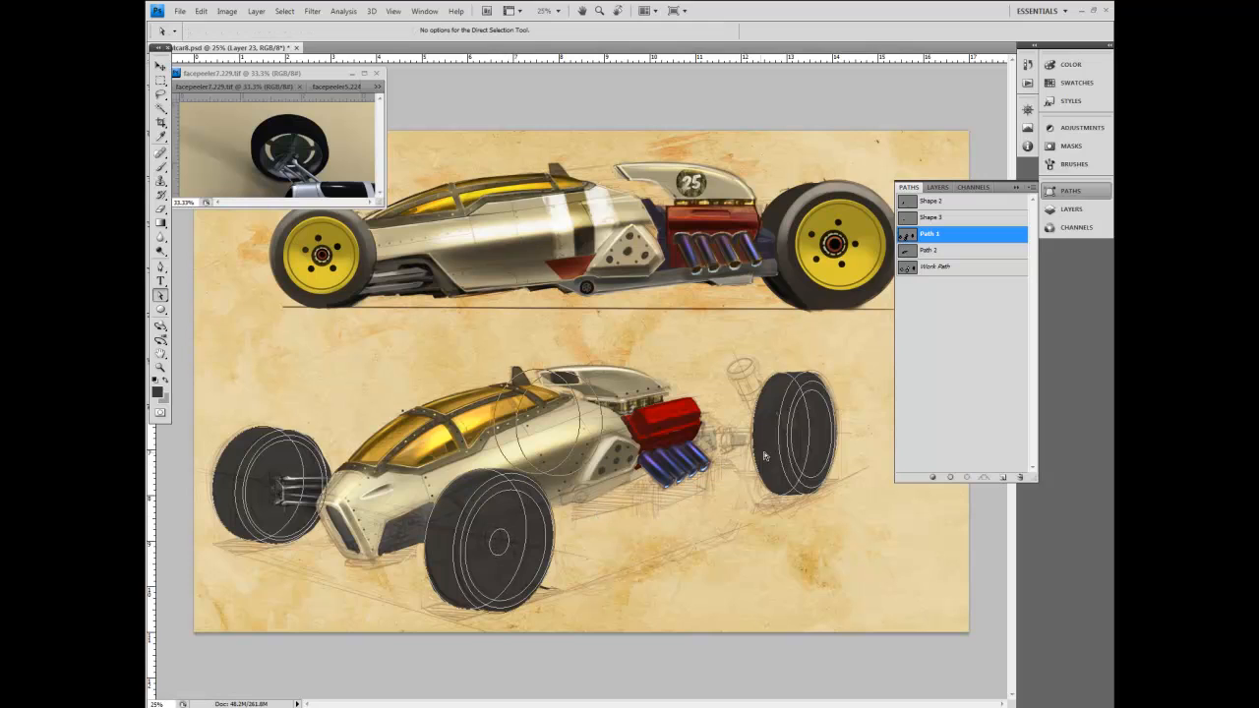
Duplicate an ellipse of the rear wheel and scale the copy to 32.4% for the wheel hub.
drag(819, 475, 793, 420)
click(204, 13)
mouse_move(195, 245)
click(338, 255)
Nudge the small hub ellipse down and across to the centre of the rear wheel and apply the transformation.
key(Down)
key(Down)
key(Down)
key(Down)
key(Down)
key(Down)
key(Down)
key(Down)
key(Down)
key(Down)
key(Down)
key(Down)
key(Down)
key(Down)
key(Down)
key(Down)
key(Down)
key(Down)
key(Down)
key(Down)
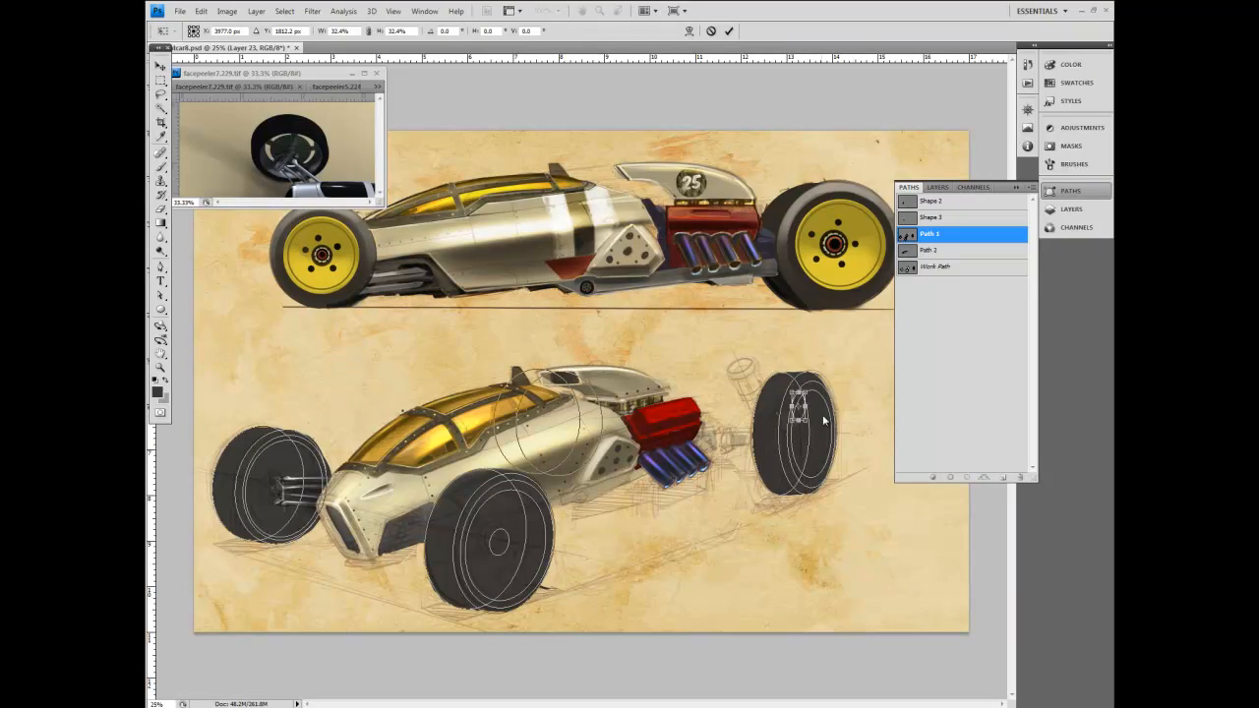
key(Right)
key(Right)
key(Right)
key(Right)
key(Right)
key(Right)
key(Right)
key(Right)
key(Right)
key(Down)
key(Down)
key(Down)
key(Down)
key(Down)
key(Down)
key(Down)
key(Down)
key(Down)
key(Down)
key(Down)
key(Down)
key(Down)
key(Down)
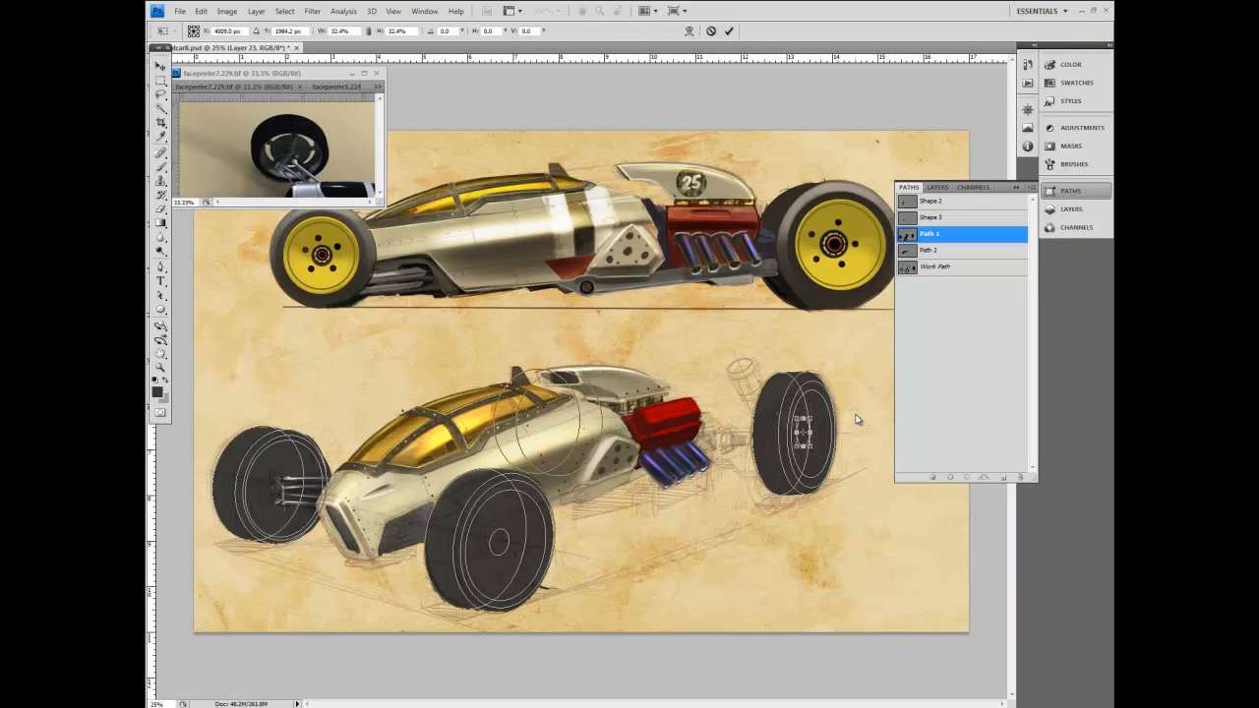
key(Return)
Select the rim and hub ellipses of the near front and rear wheels and sample the yellow of the side-view front wheel.
key(a)
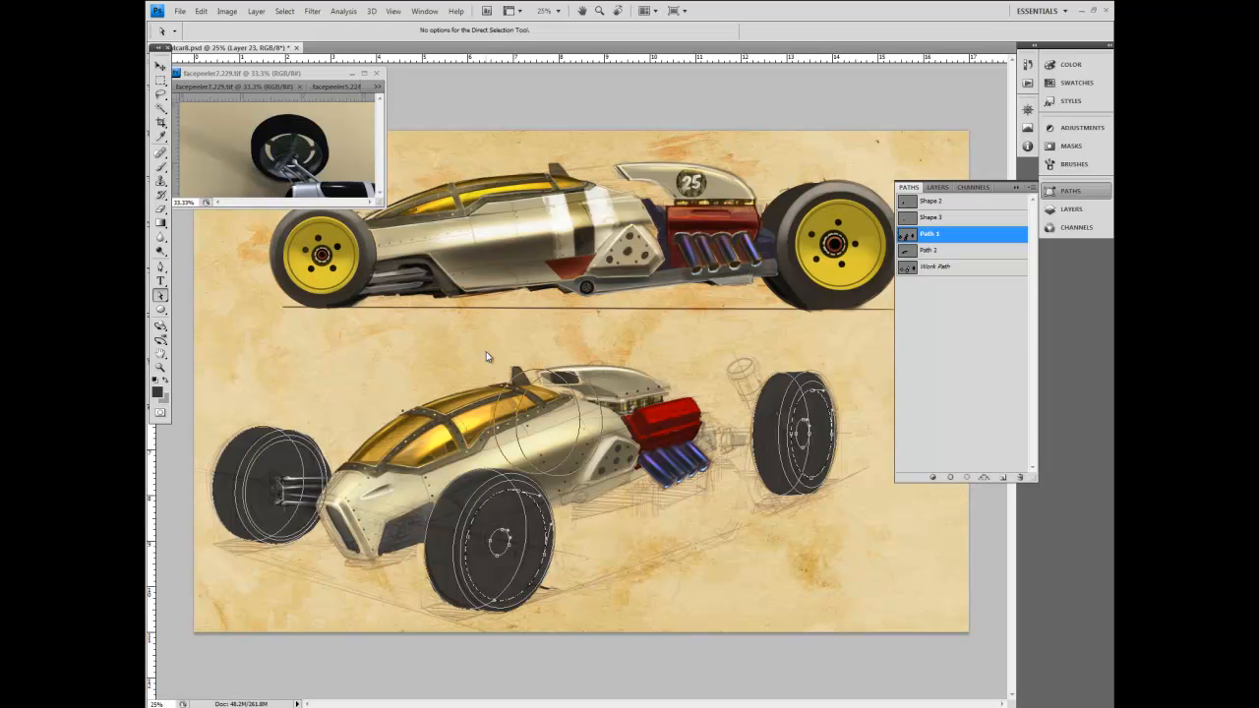
click(161, 140)
click(312, 281)
click(162, 168)
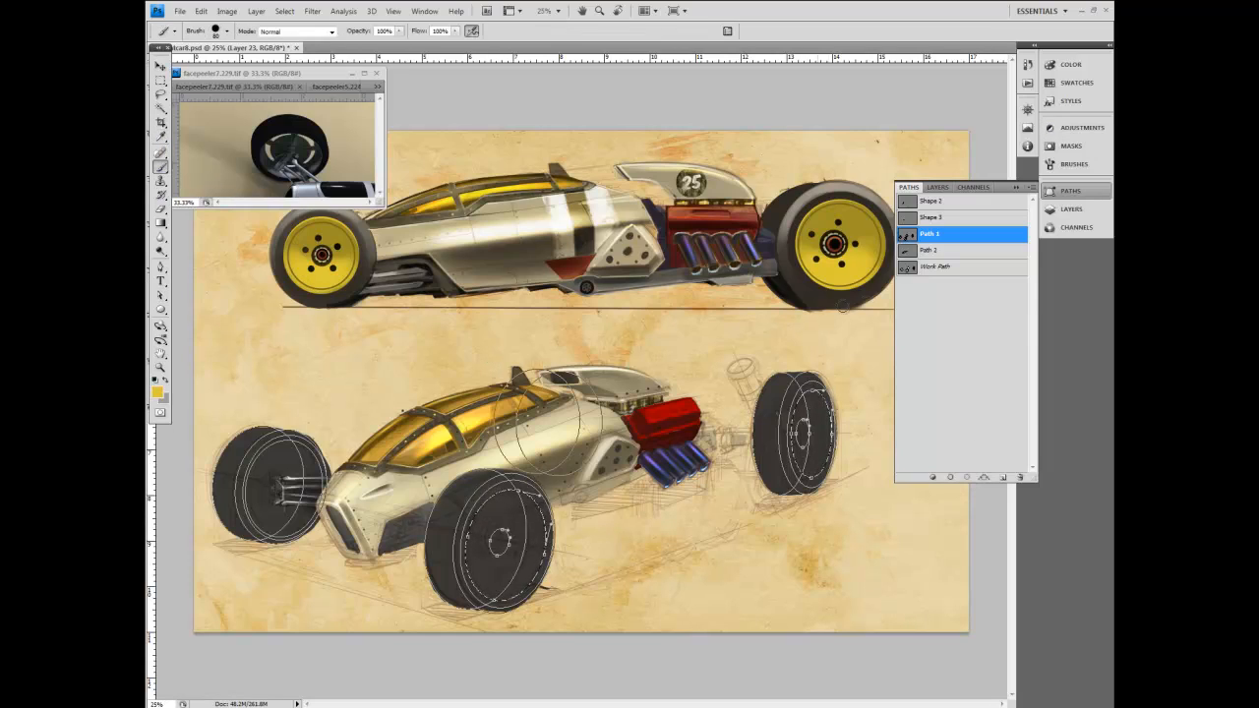
Fill the selected rim areas of the near front and rear wheels with the sampled yellow on a new layer.
click(1072, 208)
click(1030, 187)
click(984, 194)
key(Return)
key(x)
key(ctrl+BackSpace)
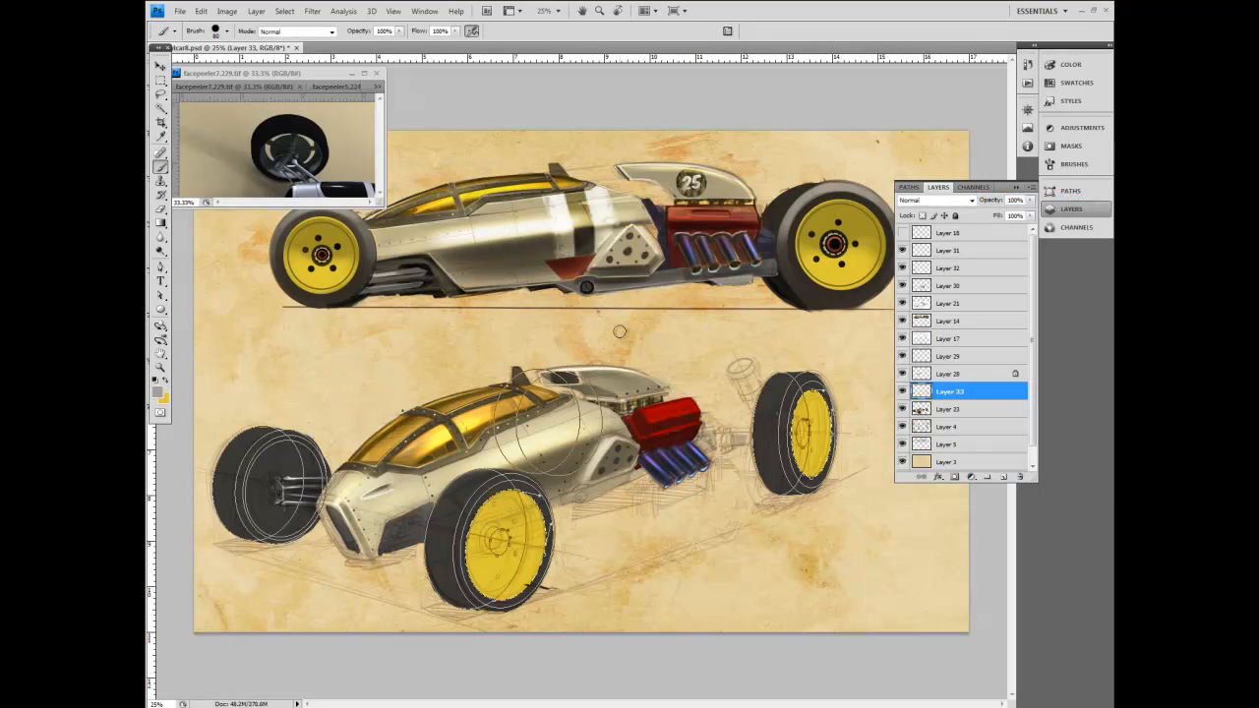
Erase the Layer 21 sketch lines that run over the yellow rims.
click(939, 304)
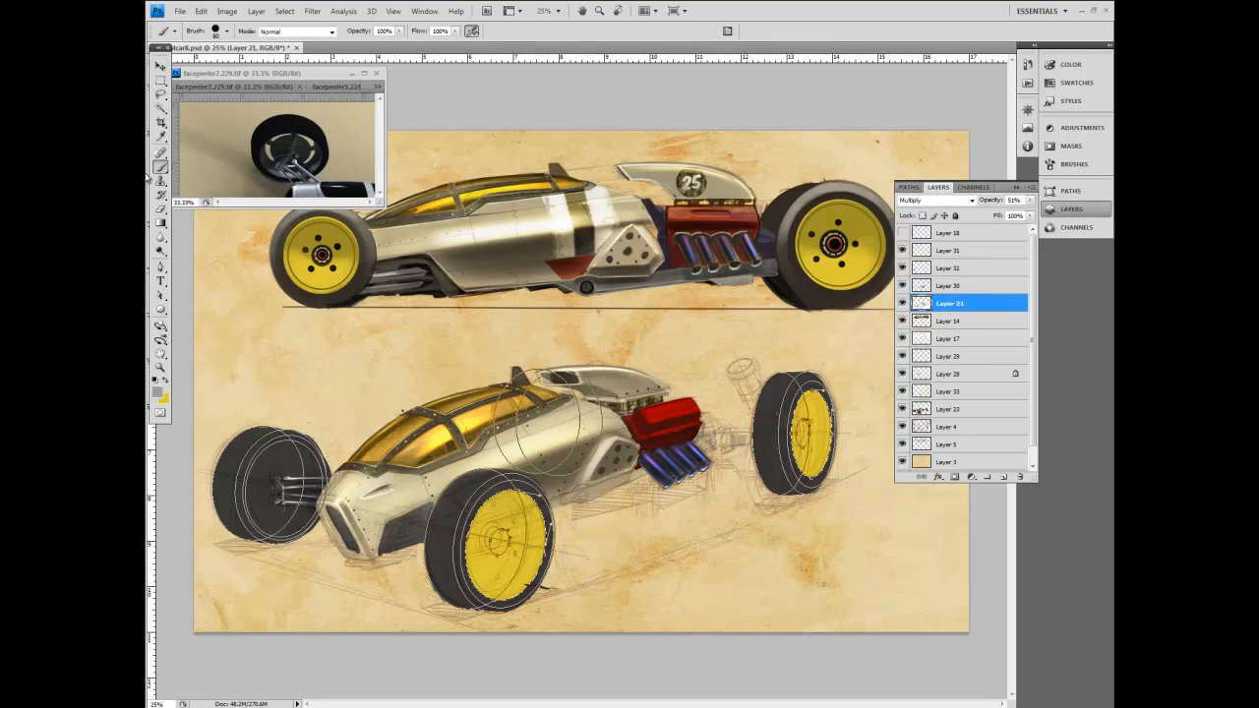
click(162, 209)
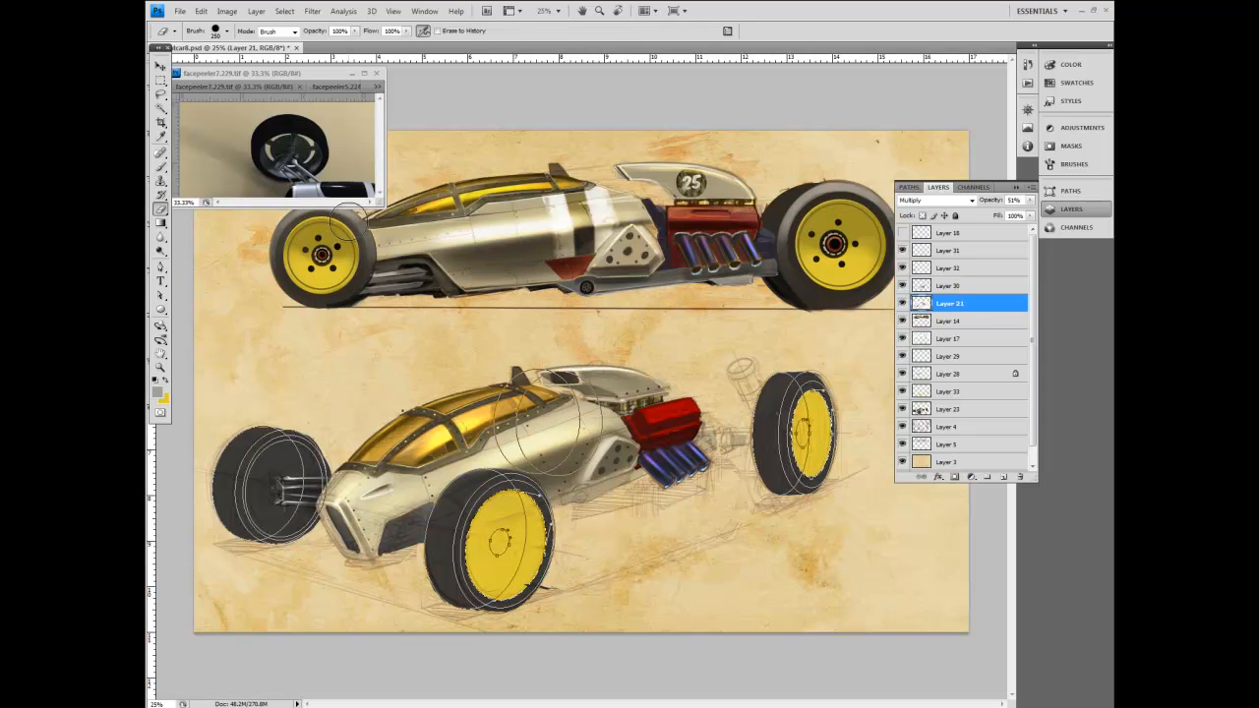
click(159, 95)
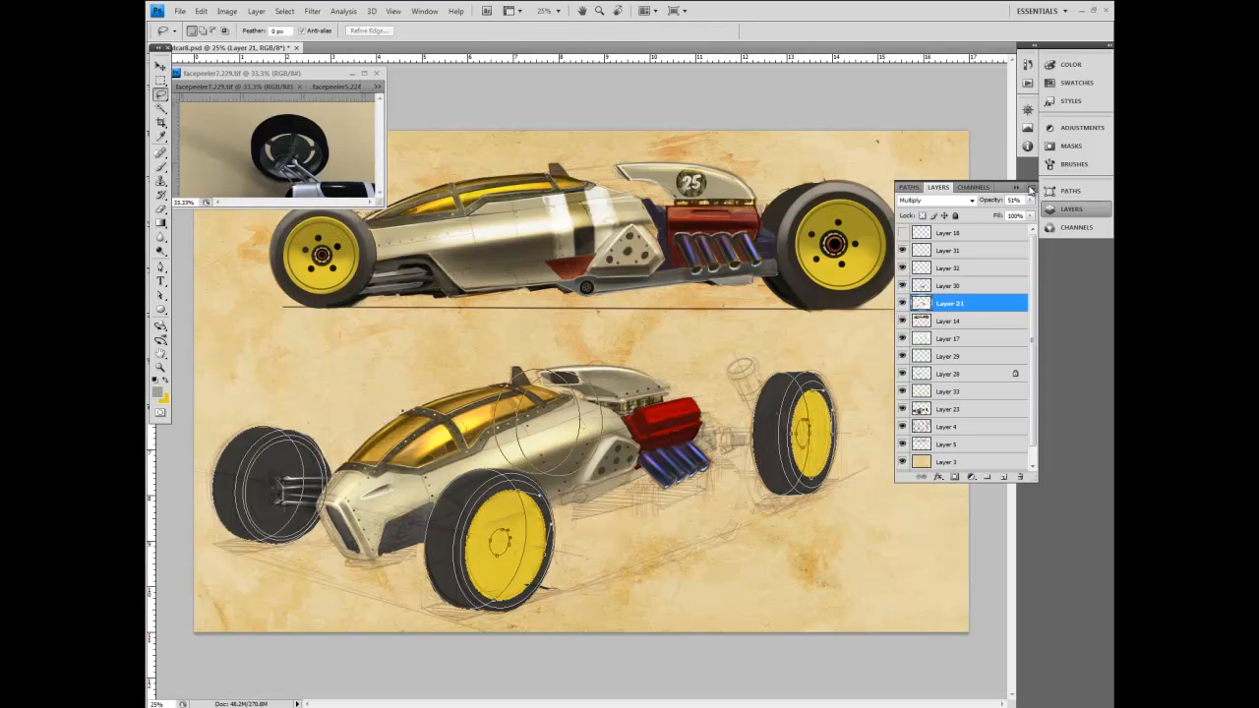
Delete the Work Path and activate Path 1.
click(1068, 190)
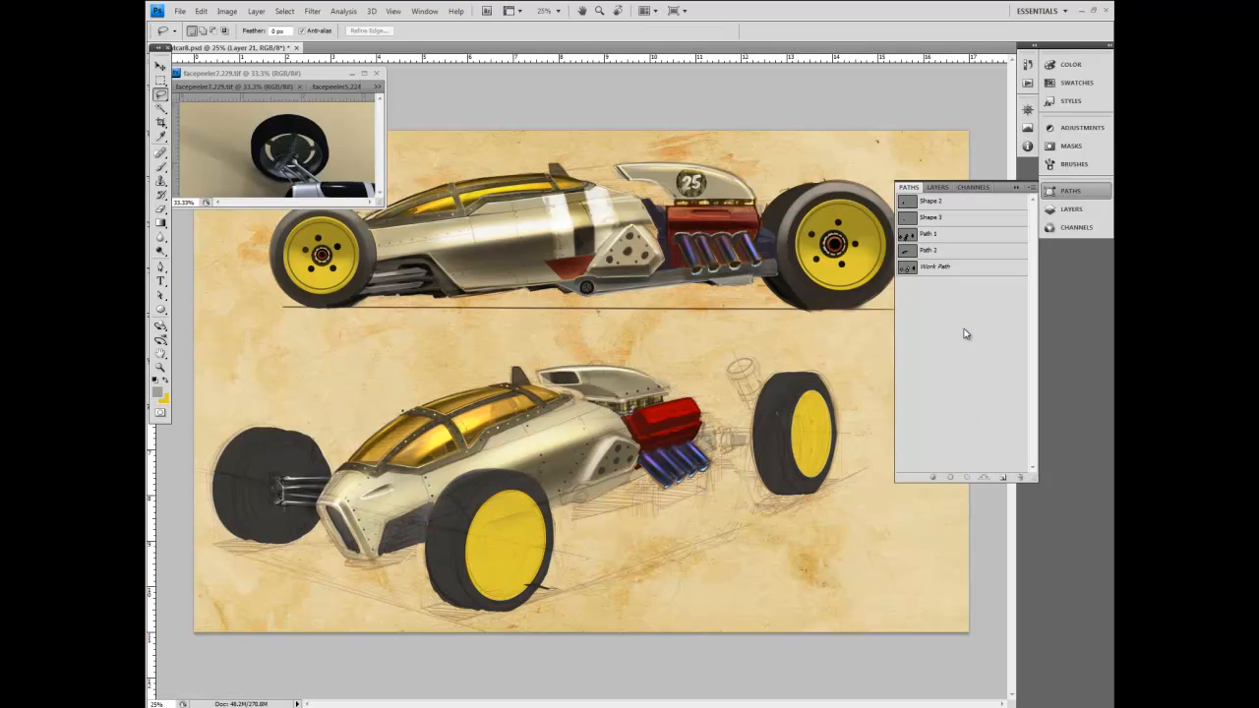
click(984, 268)
click(1020, 476)
key(Return)
click(957, 235)
key(a)
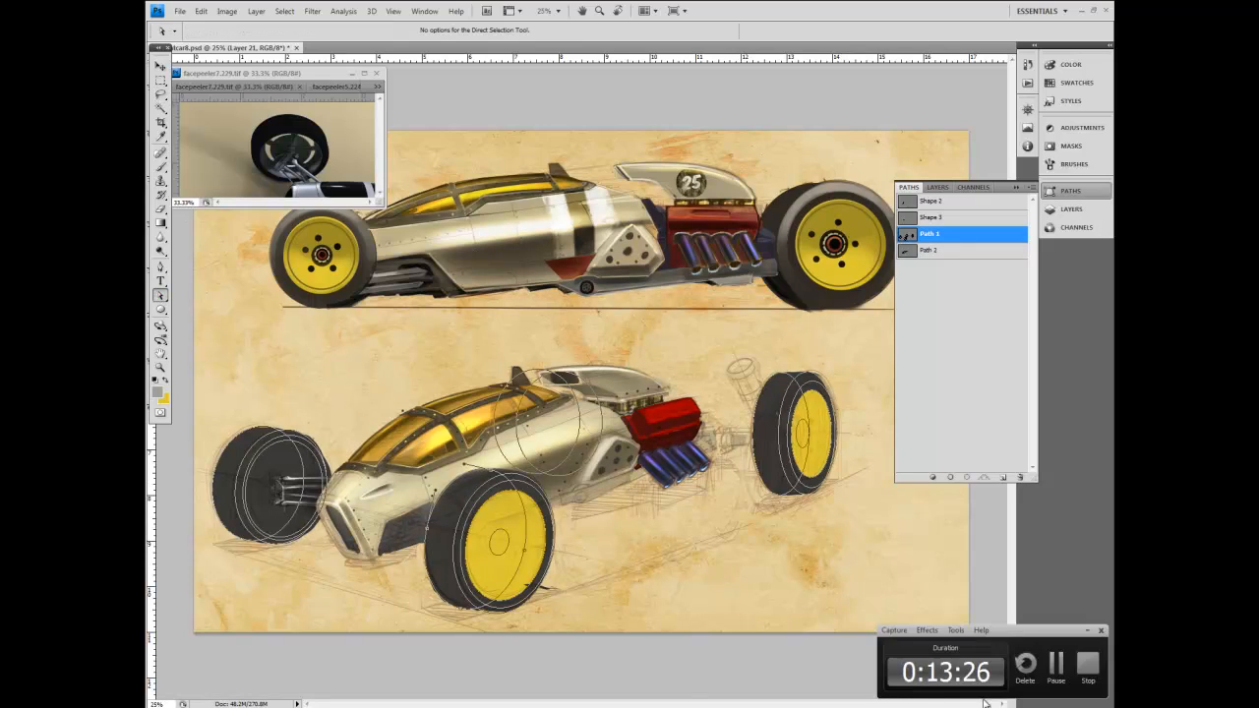
On Layer 33, lasso around the yellow rim of the near front wheel.
click(1072, 210)
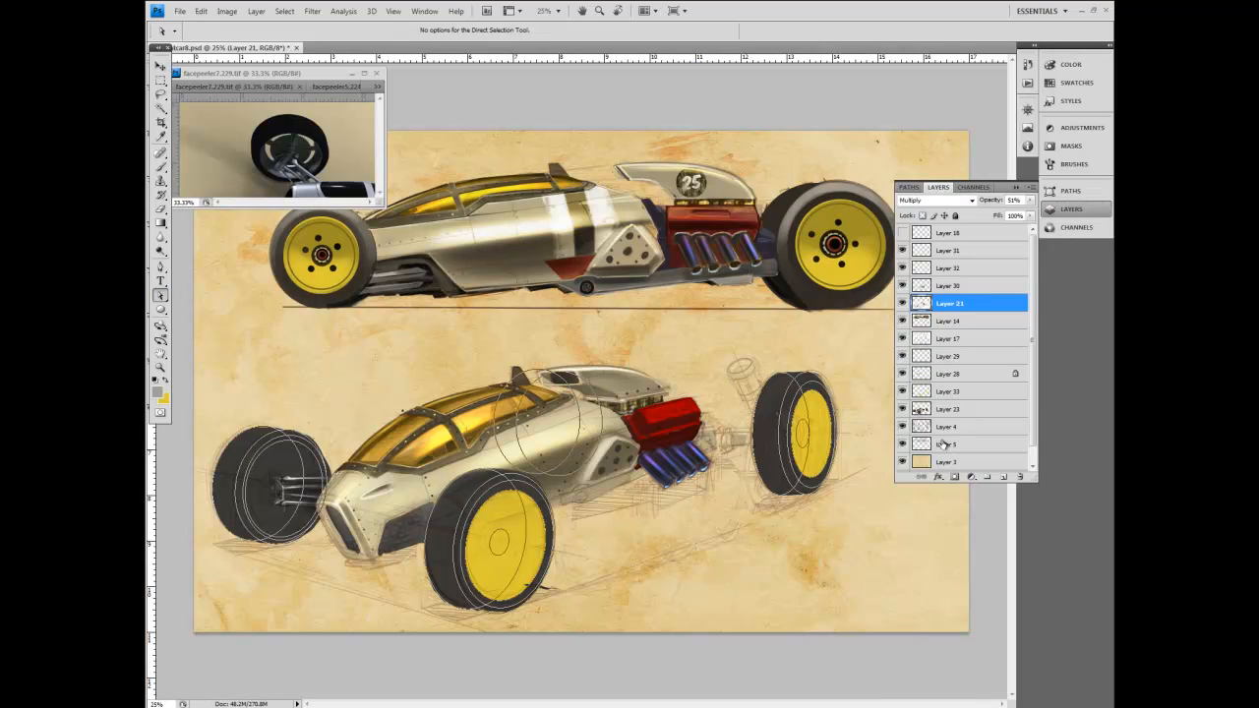
click(944, 391)
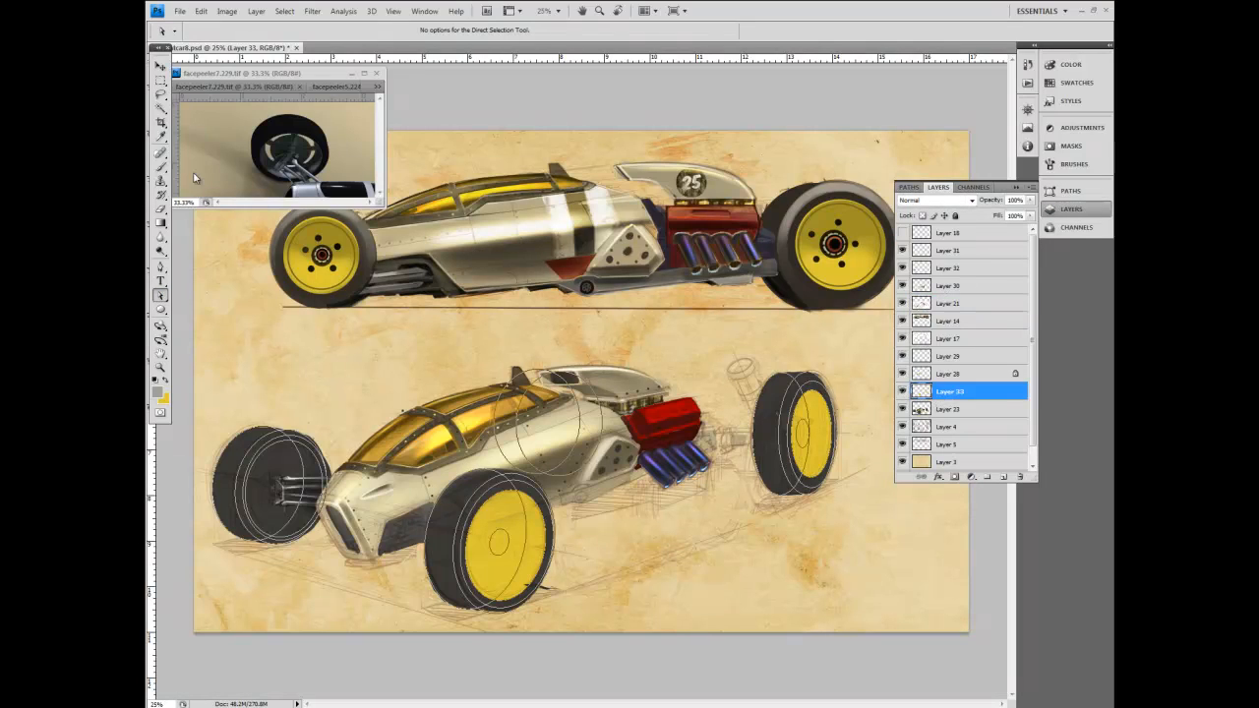
click(1070, 191)
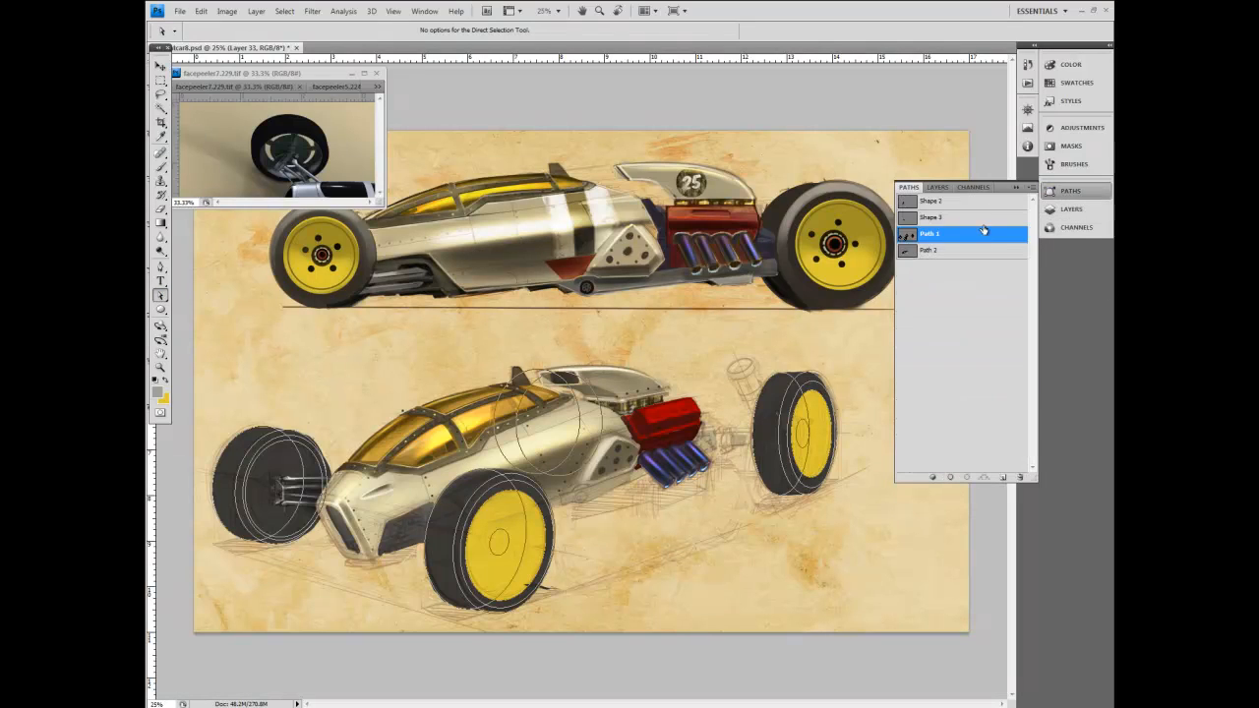
click(1073, 209)
click(902, 392)
click(902, 391)
click(160, 96)
drag(499, 614, 574, 532)
click(902, 392)
click(902, 391)
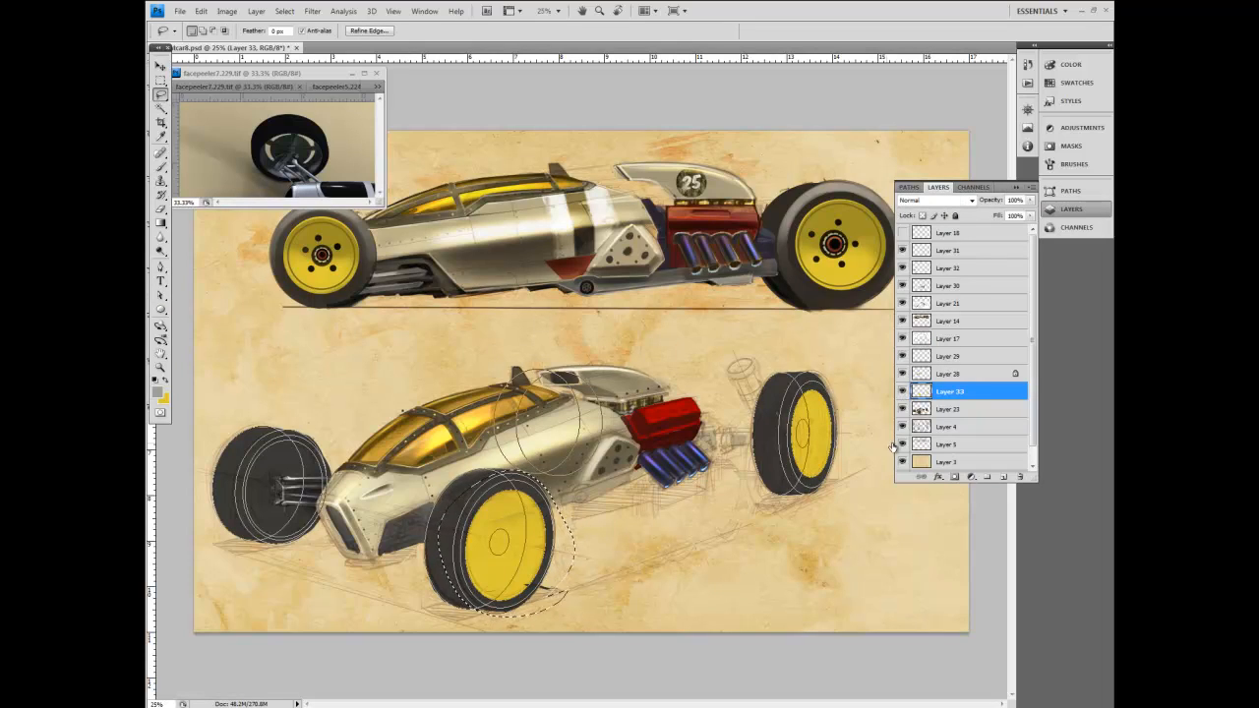
Hide the path, cut the near front wheel's rim onto a new layer and move it back over its tyre.
click(1070, 192)
click(981, 346)
click(1071, 210)
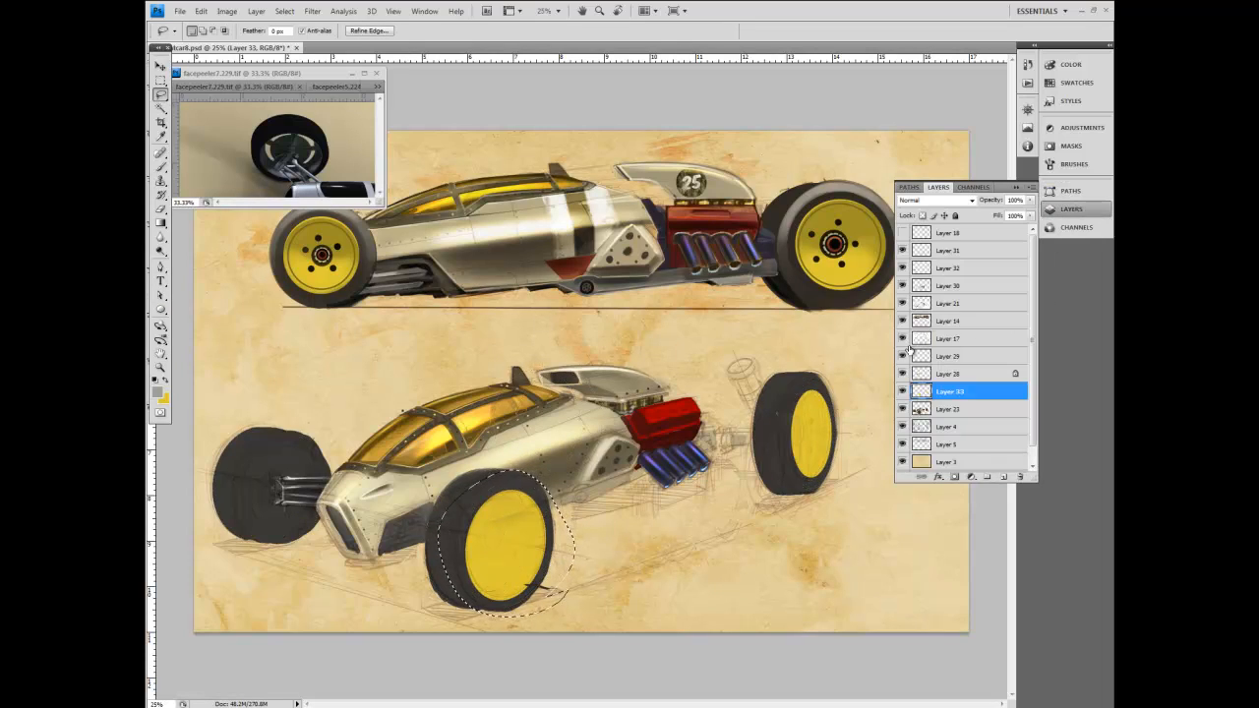
key(ctrl+x)
key(ctrl+v)
key(v)
drag(587, 344, 533, 494)
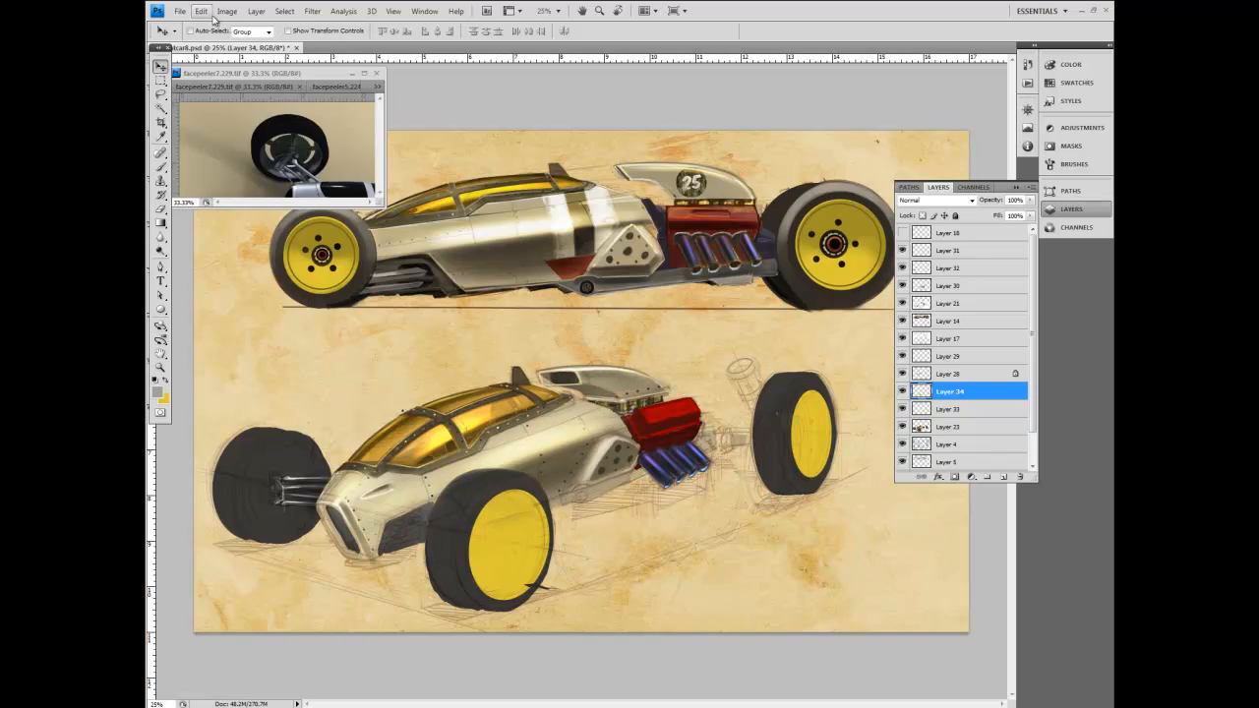
Scale the near front wheel's yellow rim to 94% and reposition it inside the tyre.
click(200, 11)
mouse_move(226, 259)
click(344, 262)
drag(540, 496, 538, 499)
drag(504, 523, 509, 517)
drag(472, 594, 471, 597)
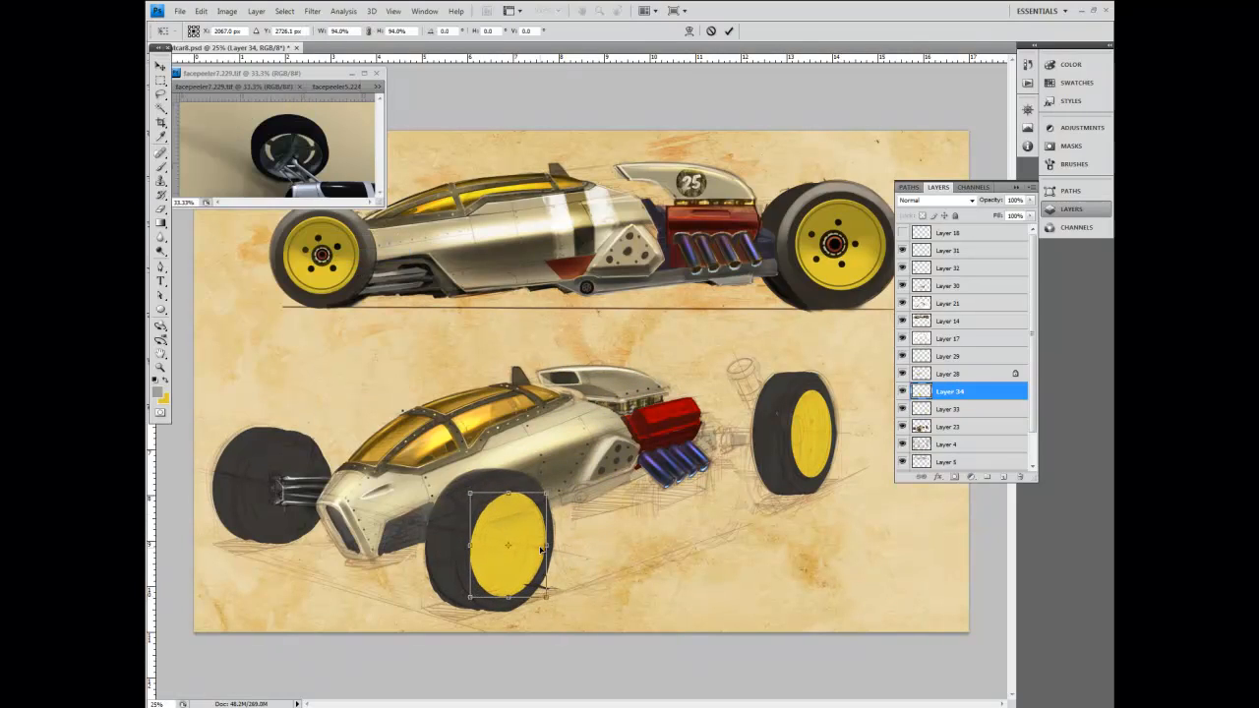
Nudge the near front wheel's rim into its final position, fine-tune its size and apply the transformation.
key(Left)
key(Left)
key(Left)
key(Left)
key(Left)
key(Right)
key(Right)
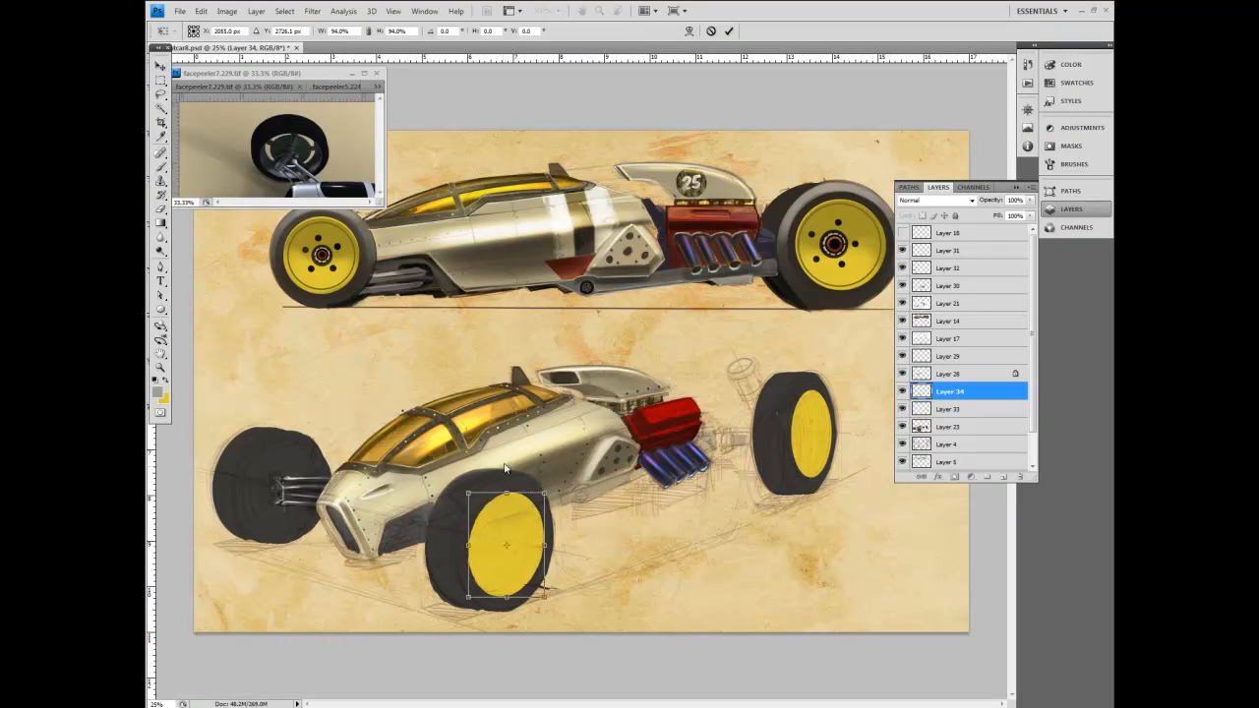
drag(543, 493, 542, 494)
key(Right)
key(Right)
key(Right)
key(Up)
key(Return)
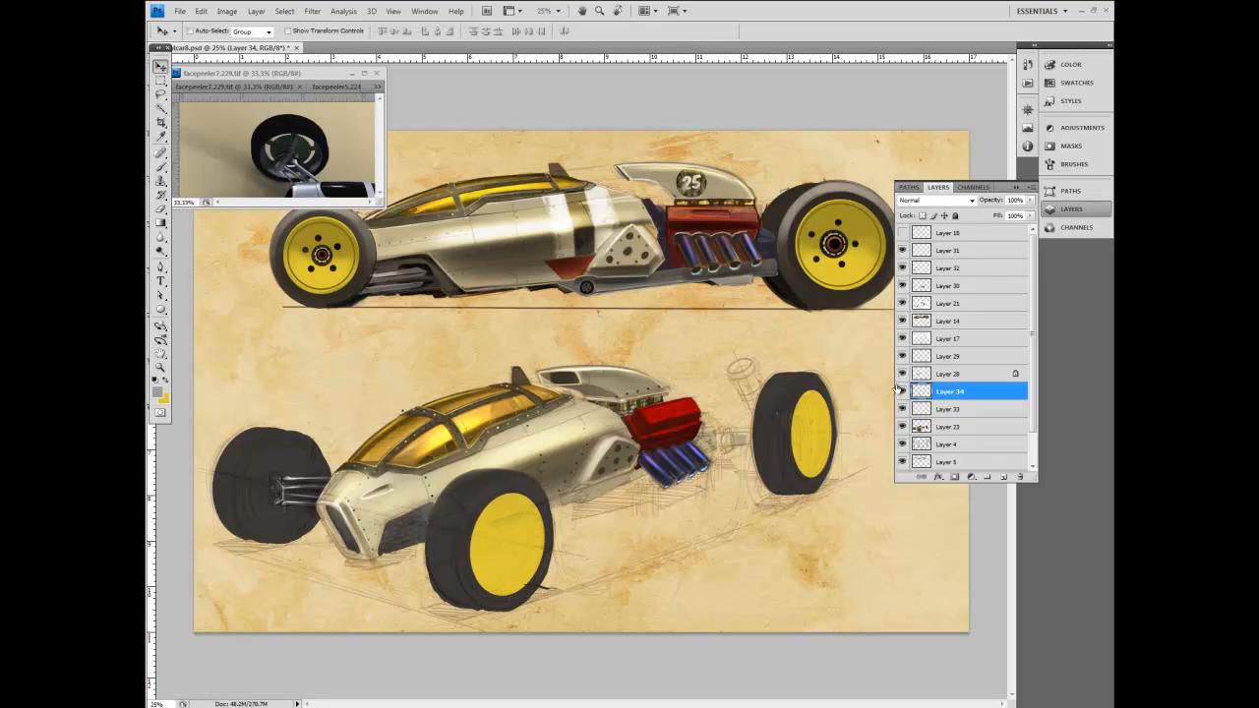
Select the near front wheel's outer-face ellipse in Path 1 and touch up the tyre on Layer 23 with its sampled dark grey.
click(1070, 191)
click(943, 252)
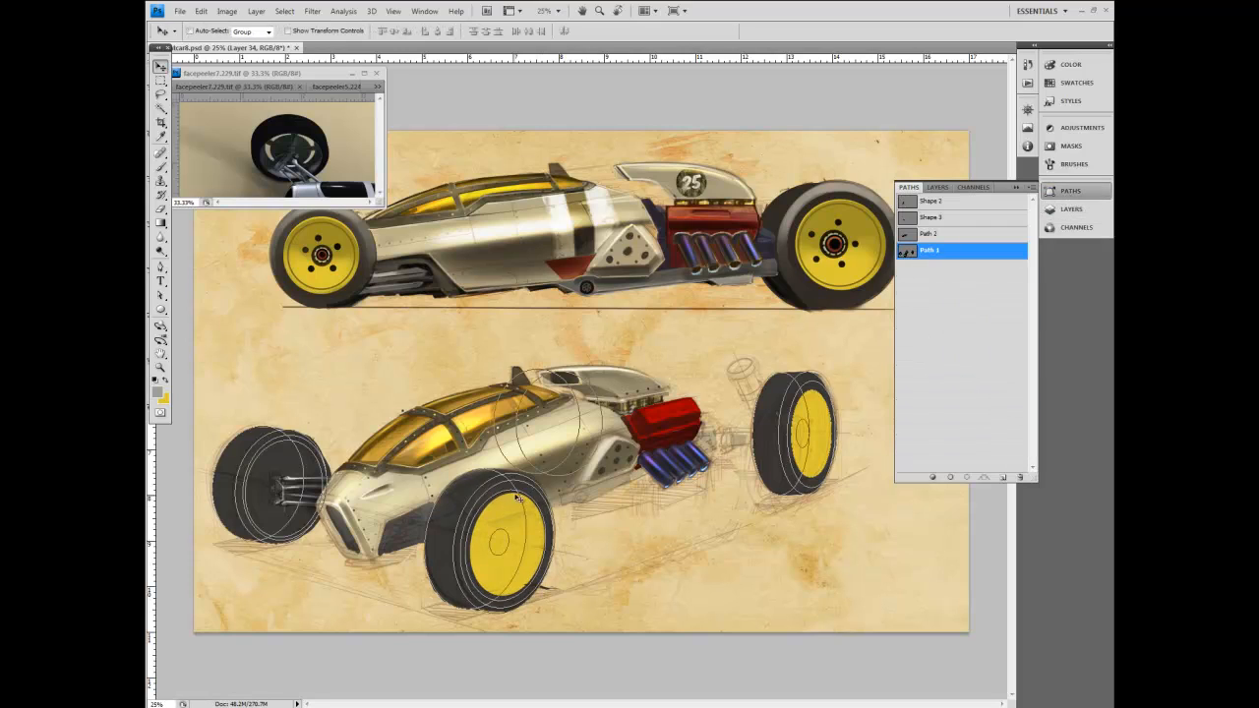
key(a)
click(1100, 187)
click(1071, 191)
click(1070, 209)
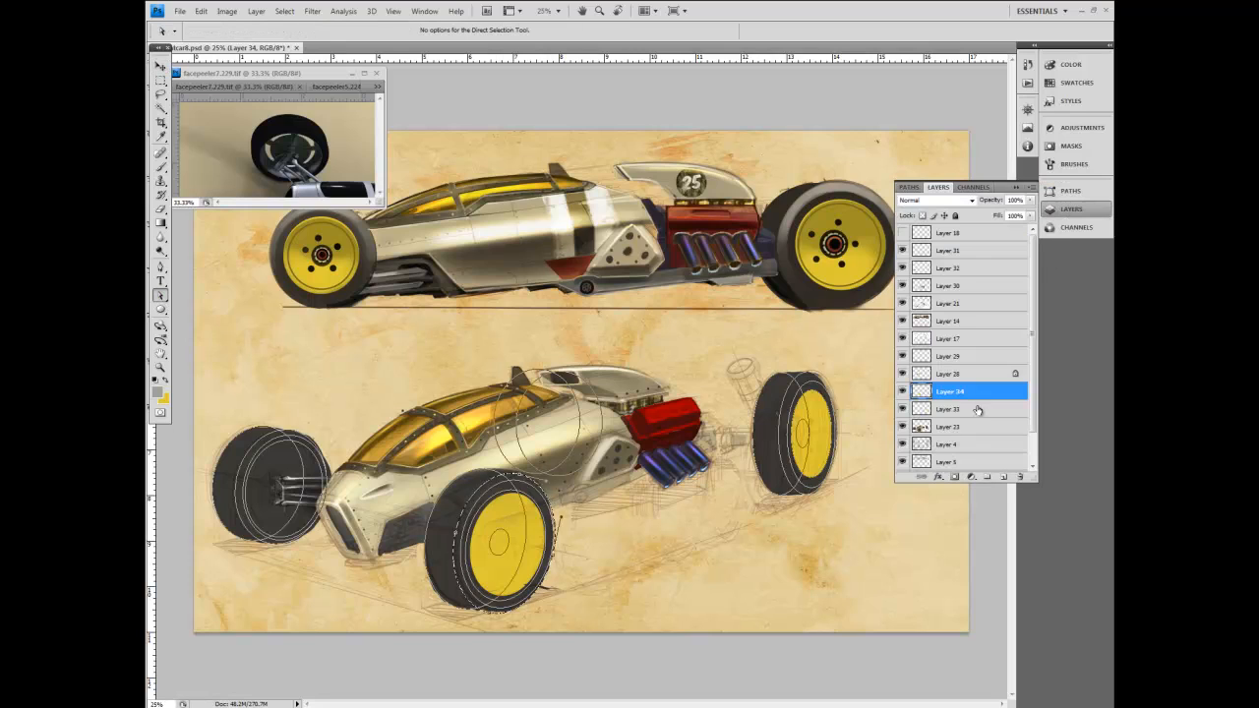
click(946, 427)
key(i)
click(445, 546)
key(b)
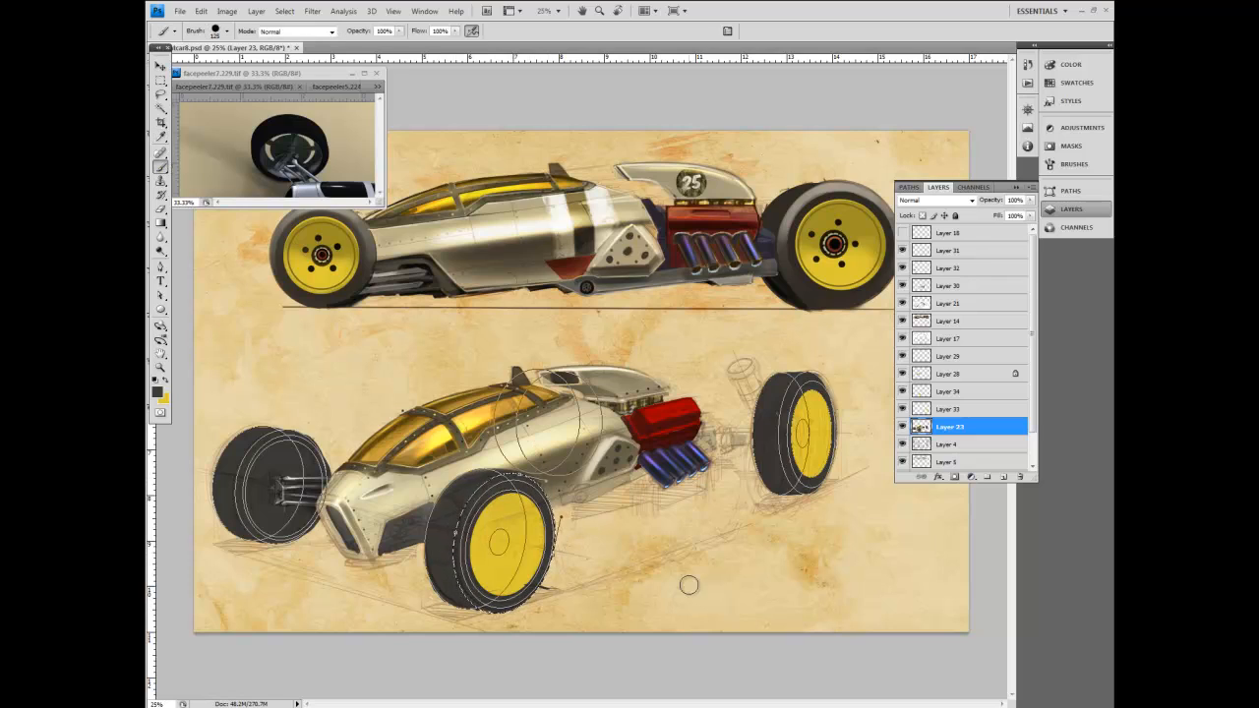
Load the near front wheel's inner-side ellipse from Path 1 as a selection.
key(a)
click(1070, 191)
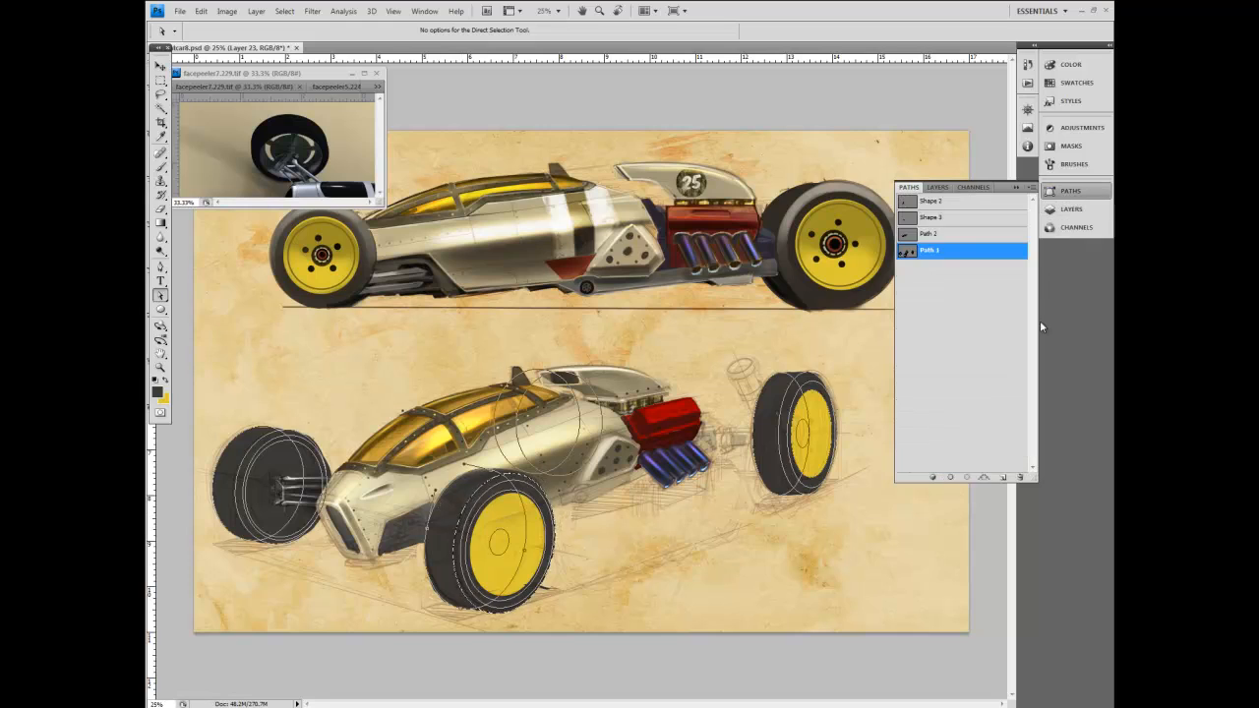
key(b)
key(Return)
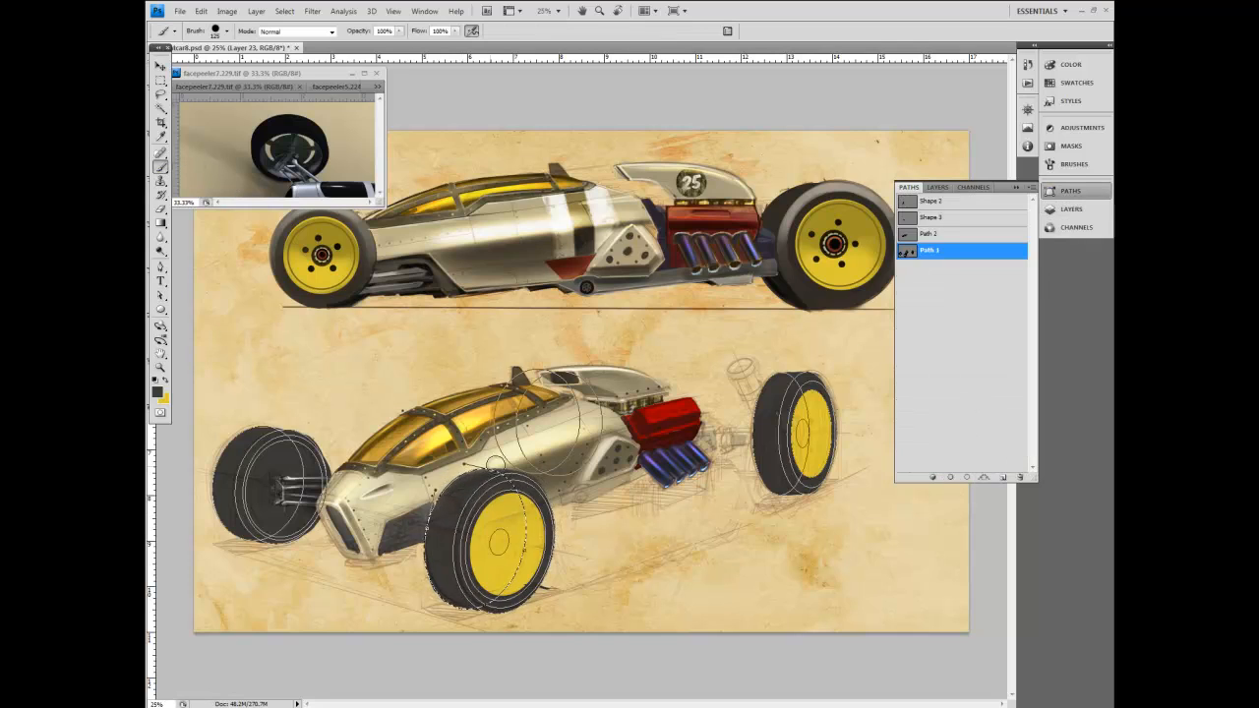
Invert the selection and erase the tyre paint outside the near front wheel's lower edge, then deselect and hide the path.
click(284, 11)
click(194, 25)
key(e)
drag(438, 600, 402, 515)
key(bracketleft)
key(bracketleft)
key(bracketleft)
key(bracketleft)
key(bracketleft)
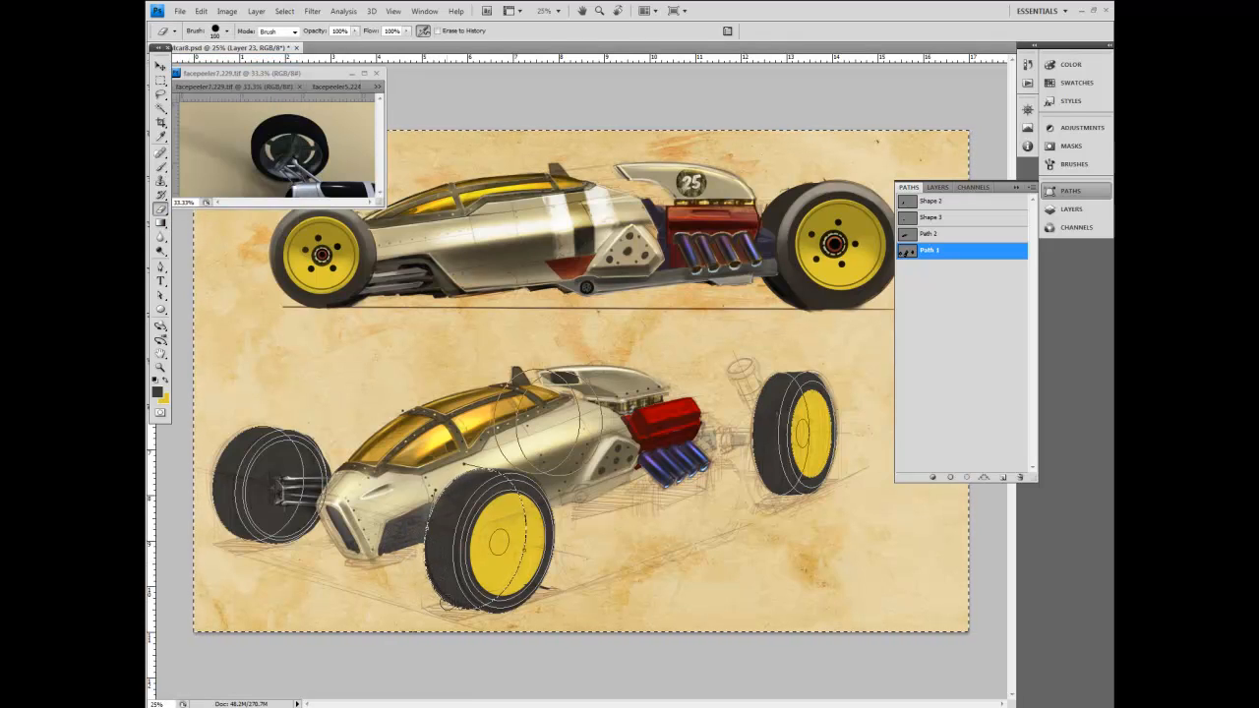
key(ctrl+d)
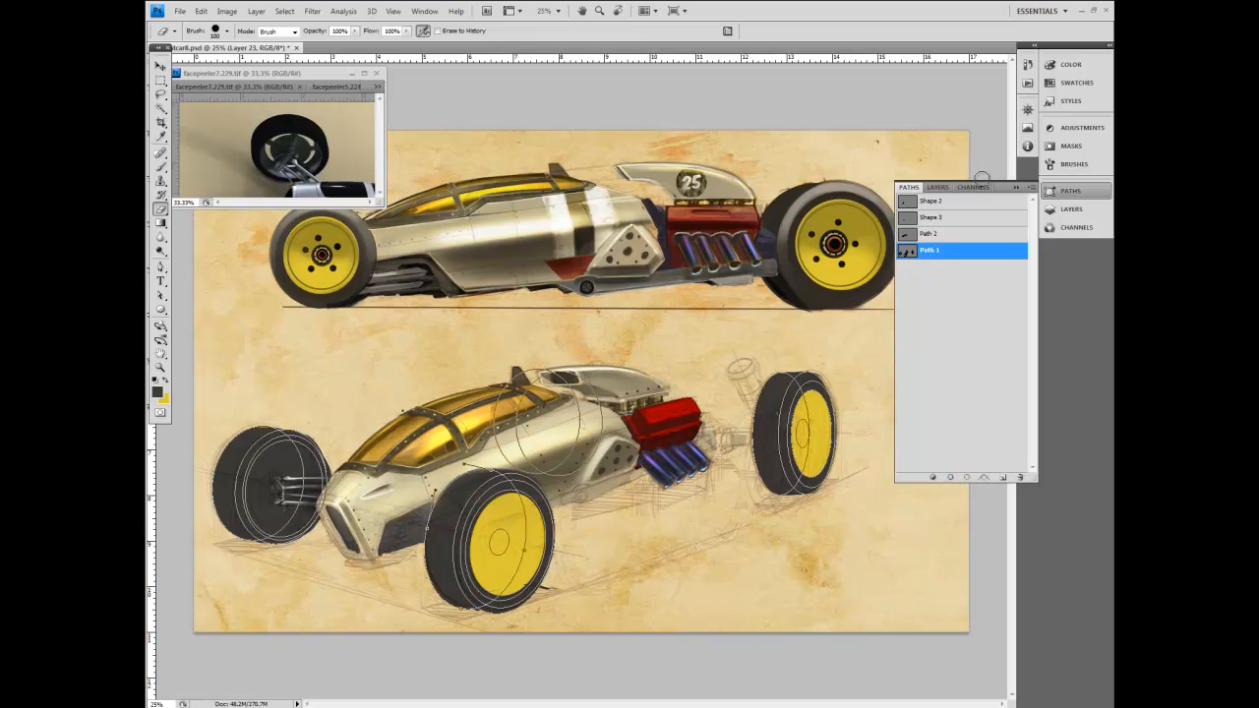
click(944, 293)
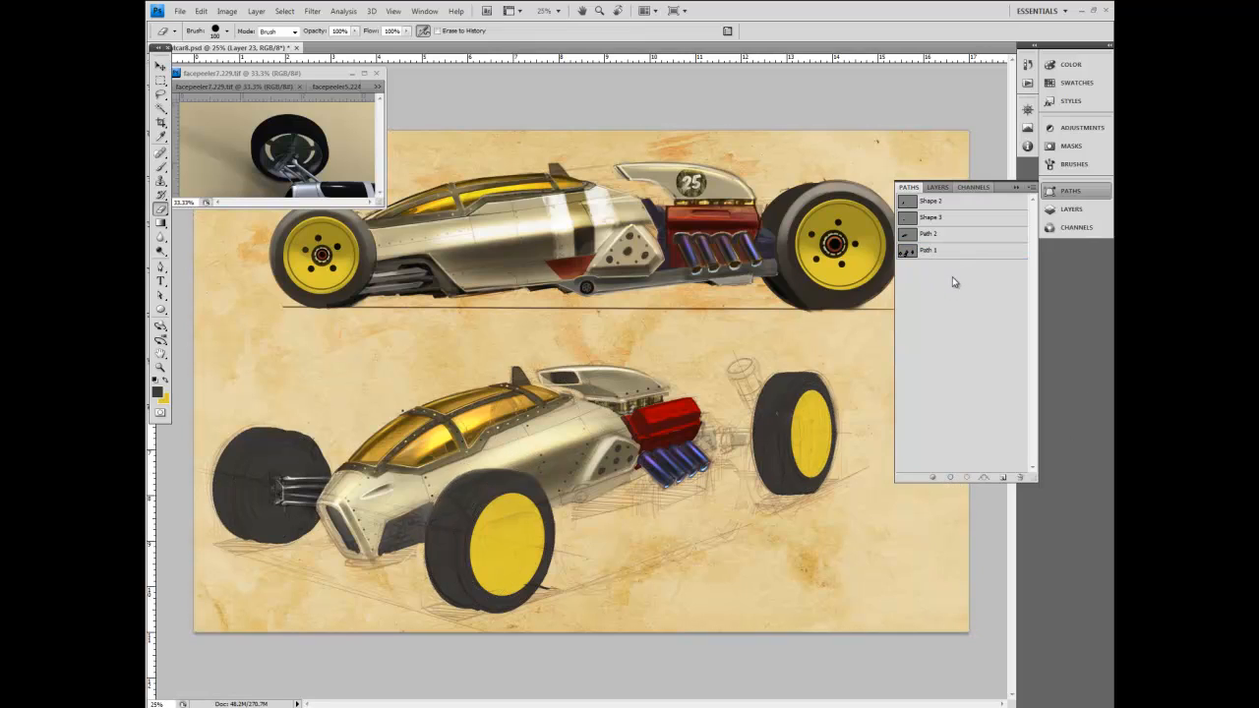
Duplicate Layer 34 and move the rim copy onto the far front wheel.
click(1070, 208)
click(942, 391)
right_click(943, 392)
click(984, 443)
key(Return)
key(v)
drag(480, 543, 265, 479)
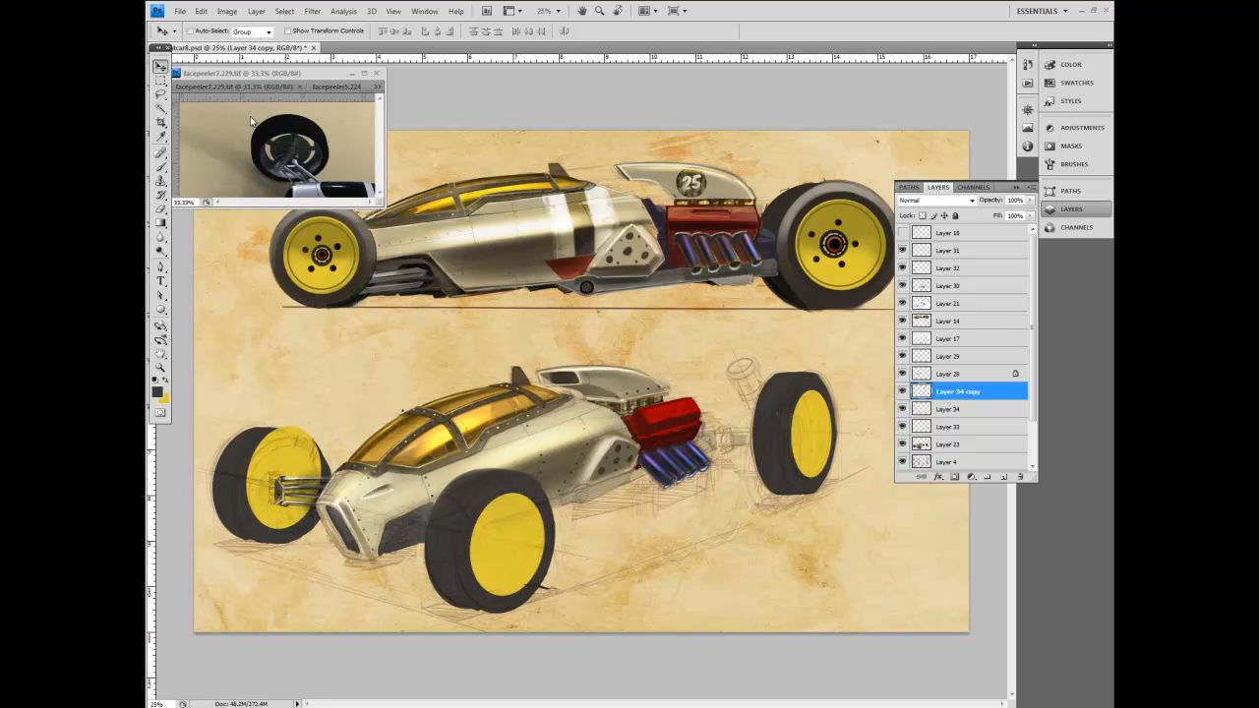
Narrow the rim copy, scale its height to 79.9% and rotate it to fit the far front wheel.
click(201, 11)
click(246, 247)
drag(282, 449, 282, 447)
drag(322, 488, 249, 491)
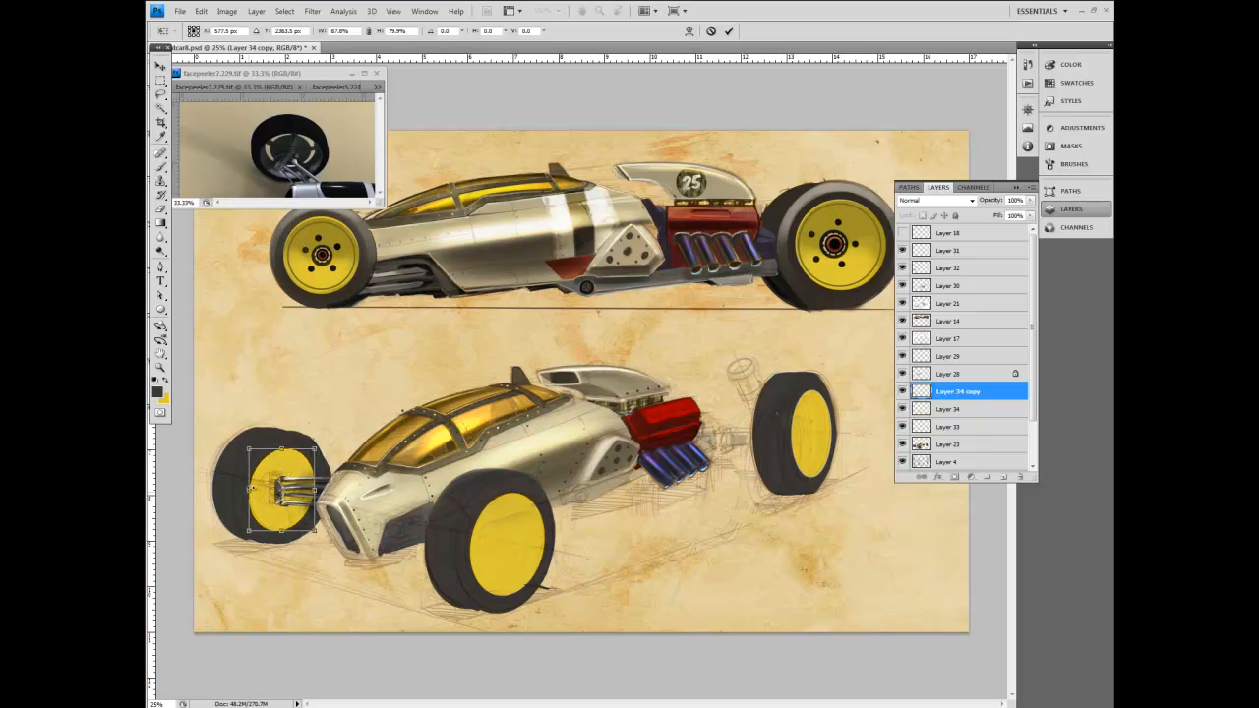
key(Return)
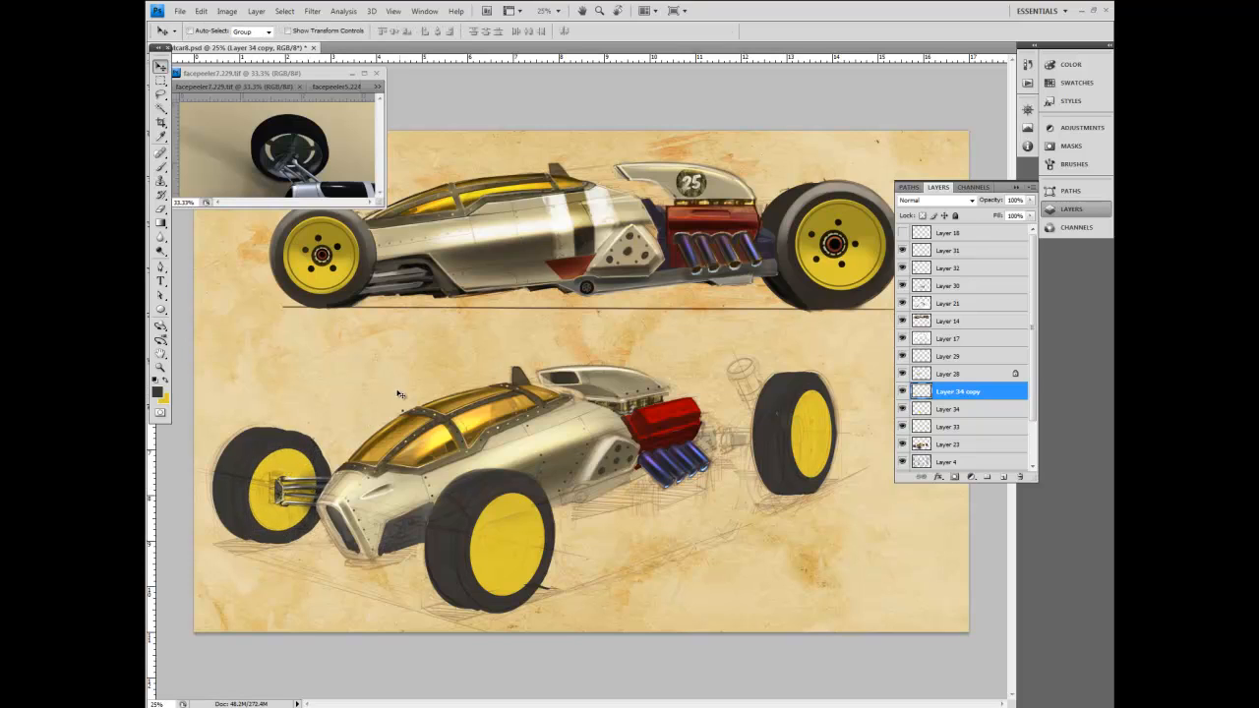
click(201, 11)
mouse_move(246, 237)
click(372, 340)
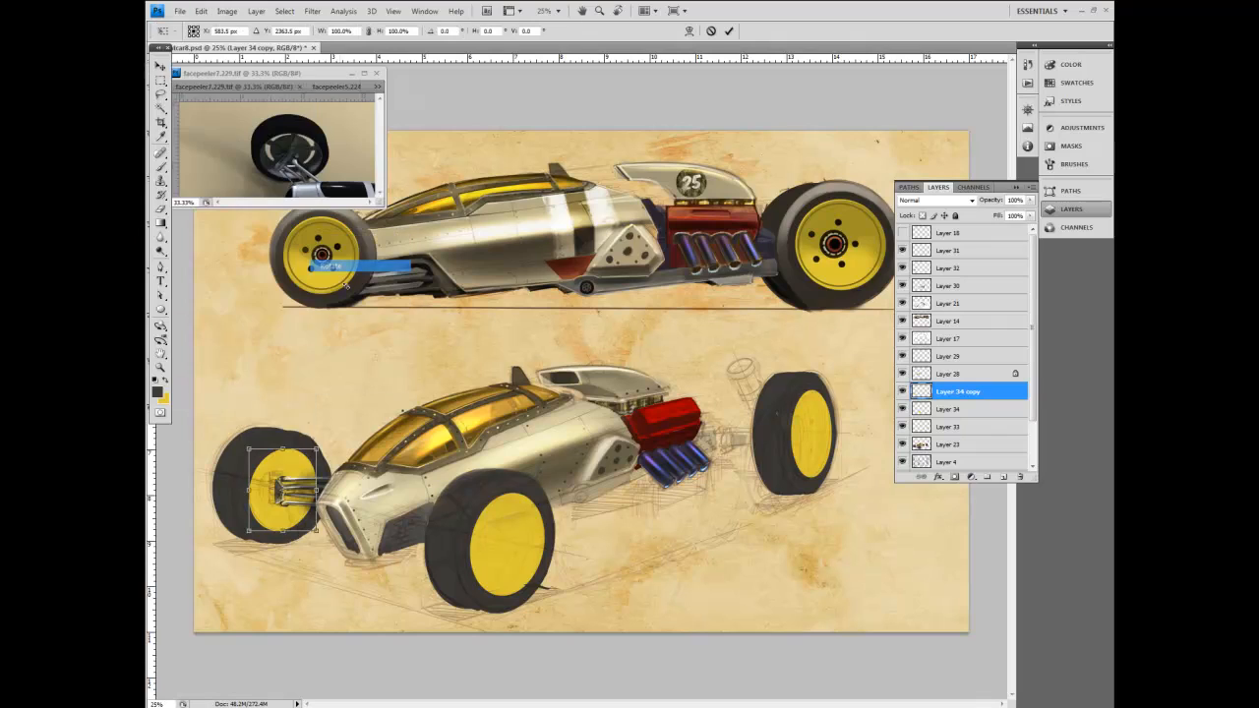
key(Return)
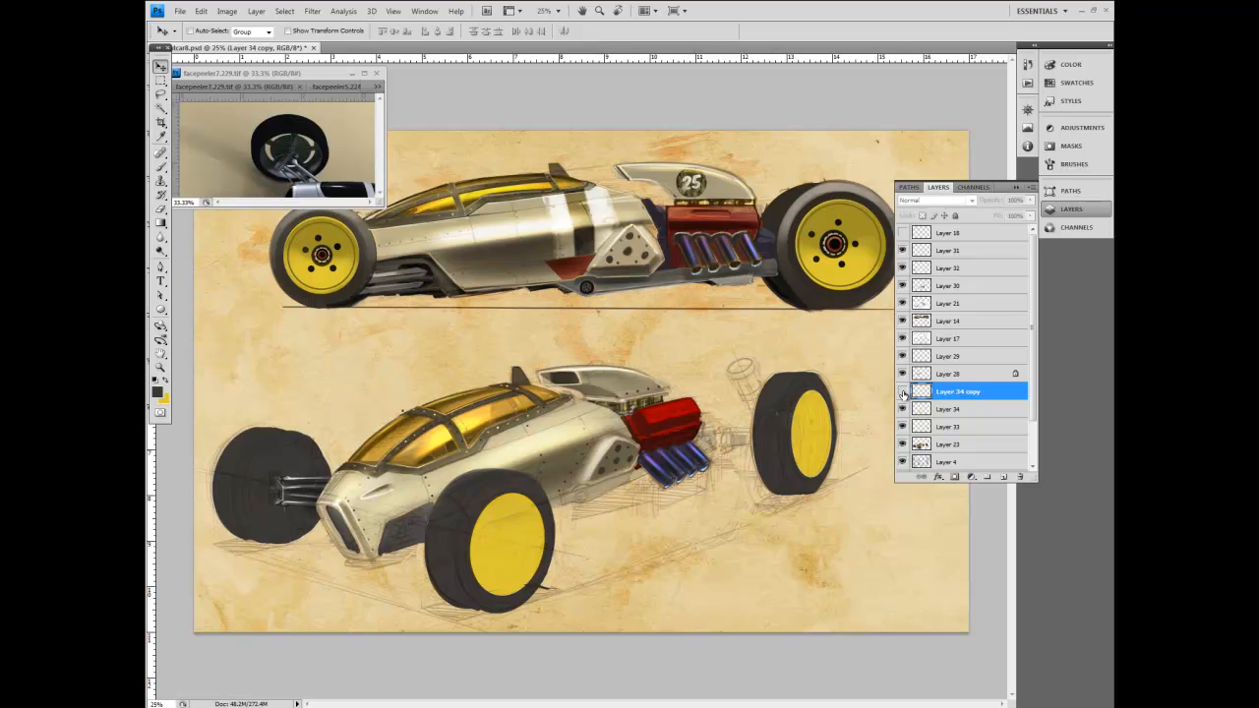
Darken and dull the far front wheel's yellow rim with Hue/Saturation.
click(226, 10)
mouse_move(285, 45)
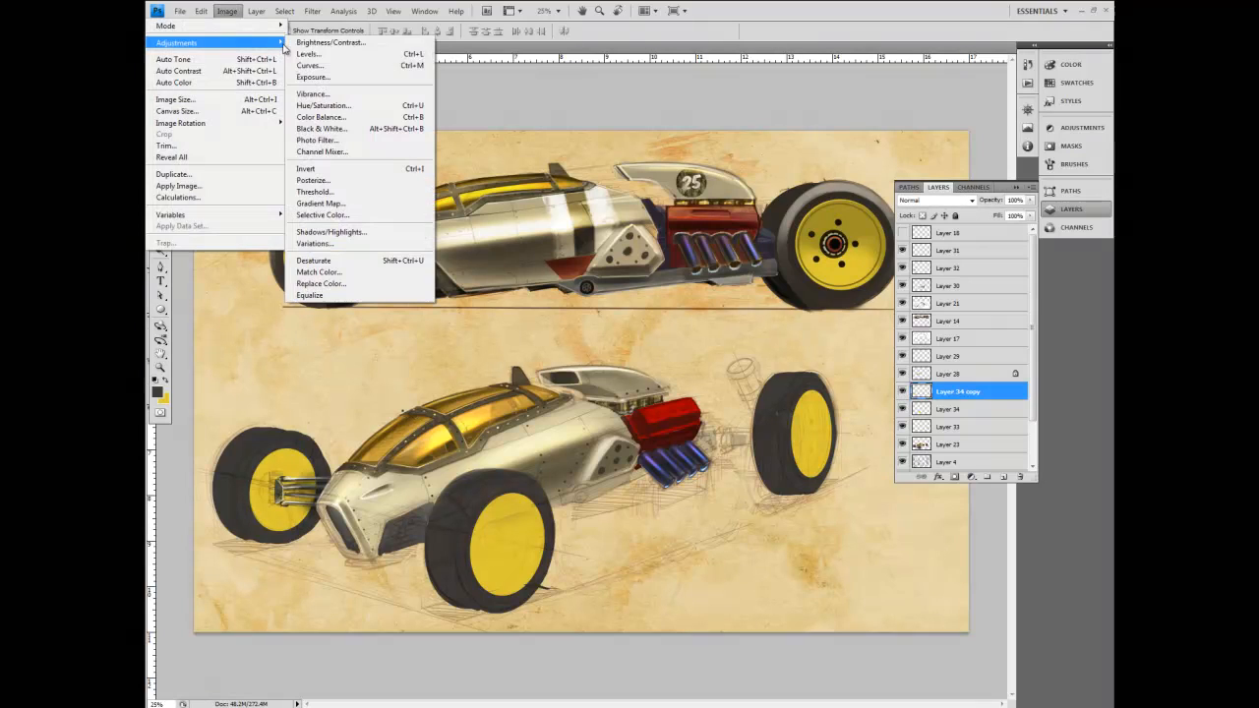
click(323, 106)
drag(867, 217, 845, 252)
click(988, 118)
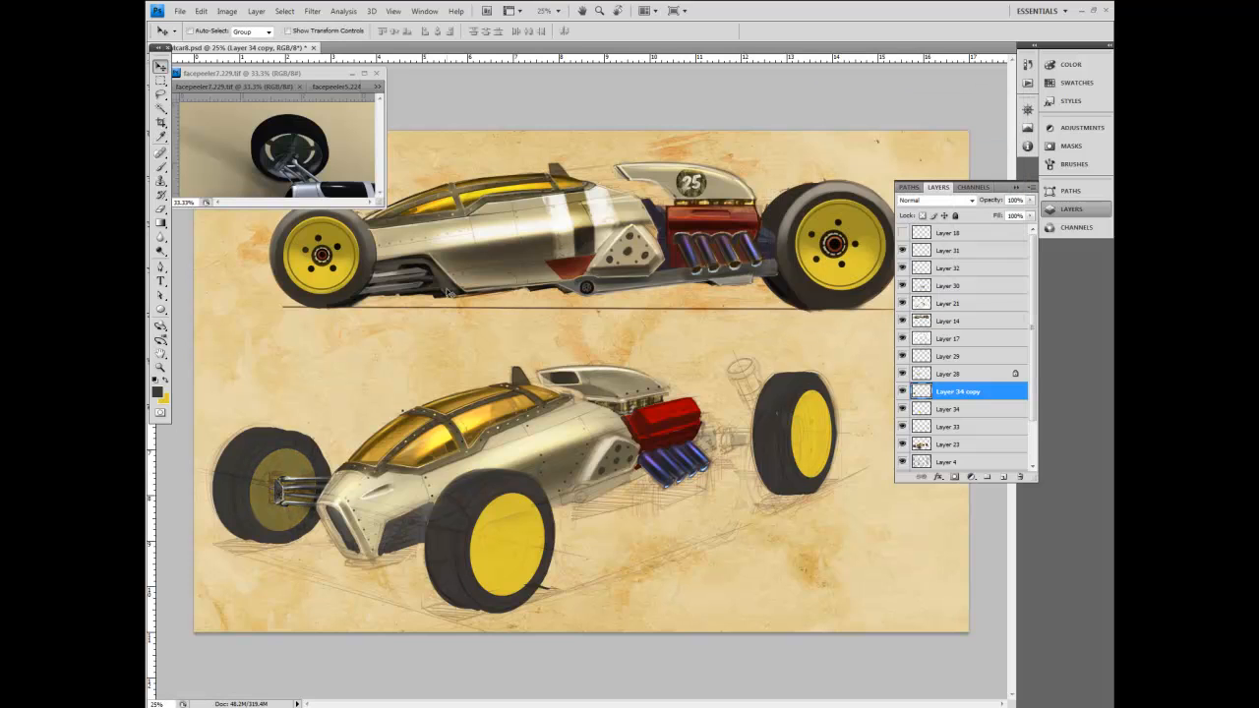
Load the far front tyre's outline from Path 1 as a selection covering everything outside it, ready for erasing.
click(1077, 191)
click(929, 250)
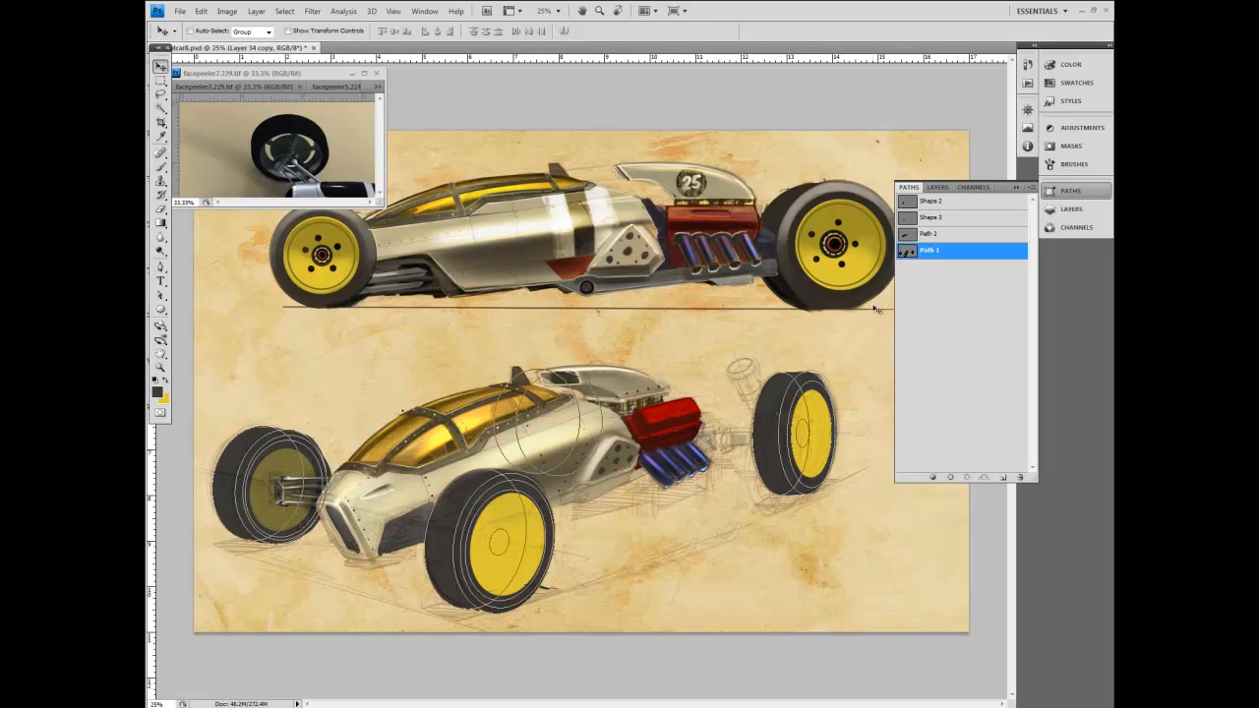
click(160, 295)
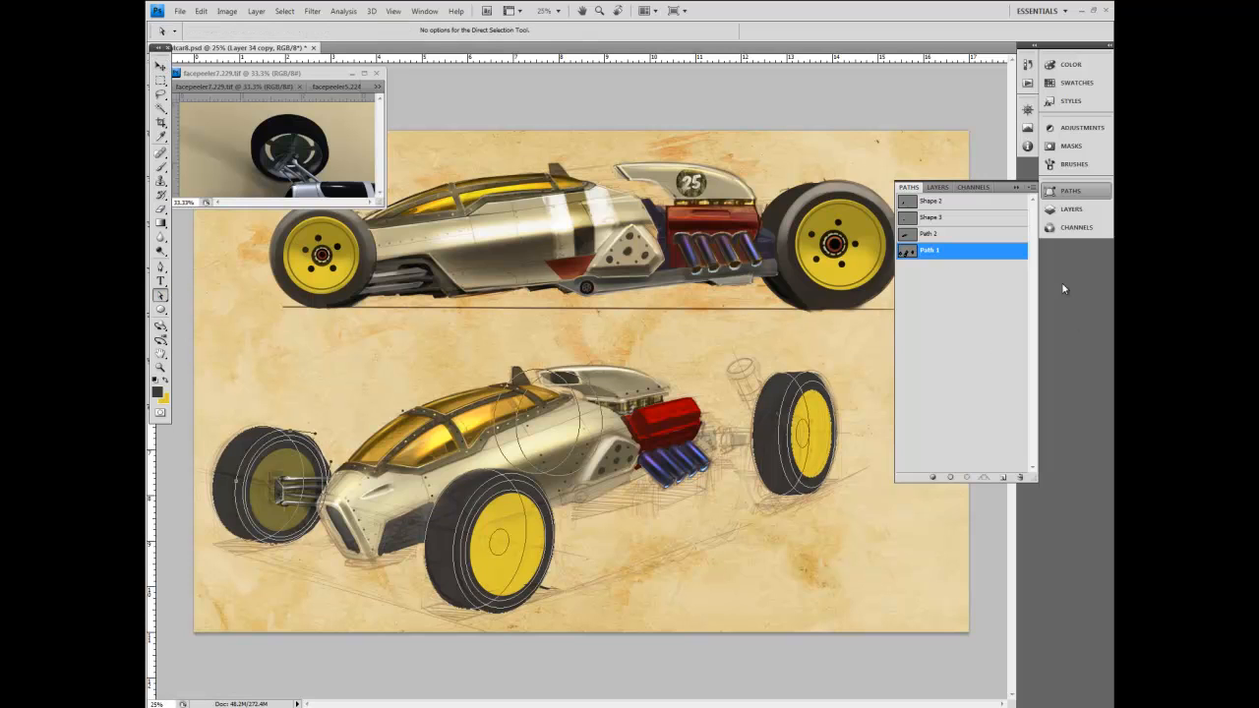
click(284, 11)
click(285, 26)
click(160, 210)
click(1071, 208)
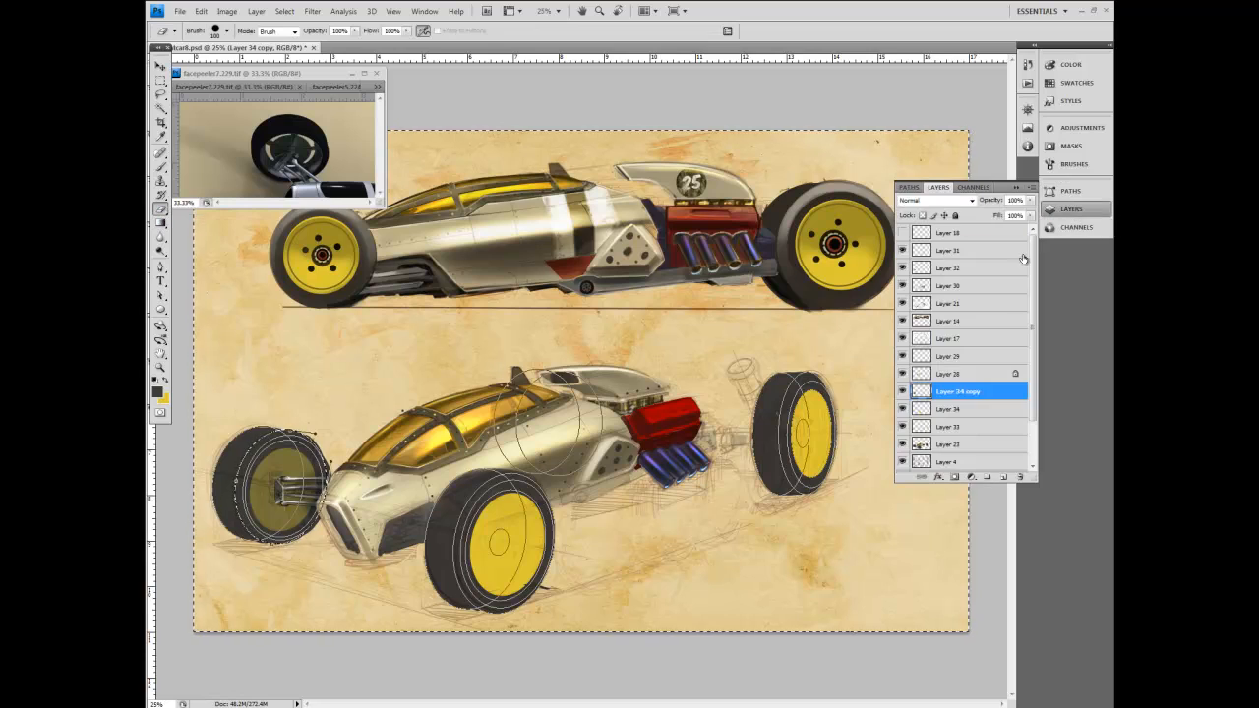
Erase Layer 23's tyre paint outside the far front wheel's lower edge with a 60-pixel eraser, then deselect and hide the path.
click(942, 445)
key(bracketleft)
key(bracketleft)
key(bracketleft)
key(bracketleft)
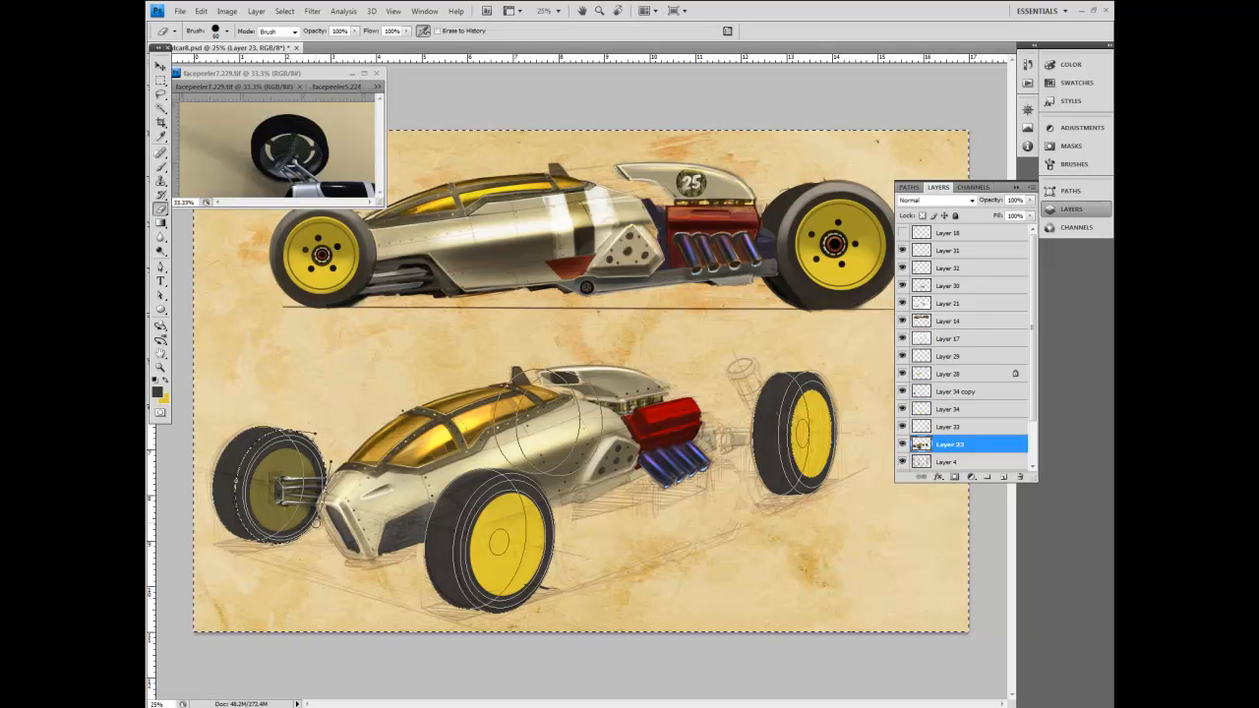
mouse_move(309, 530)
mouse_down()
mouse_move(280, 545)
mouse_move(311, 529)
mouse_up()
key(ctrl+d)
click(1070, 191)
click(947, 358)
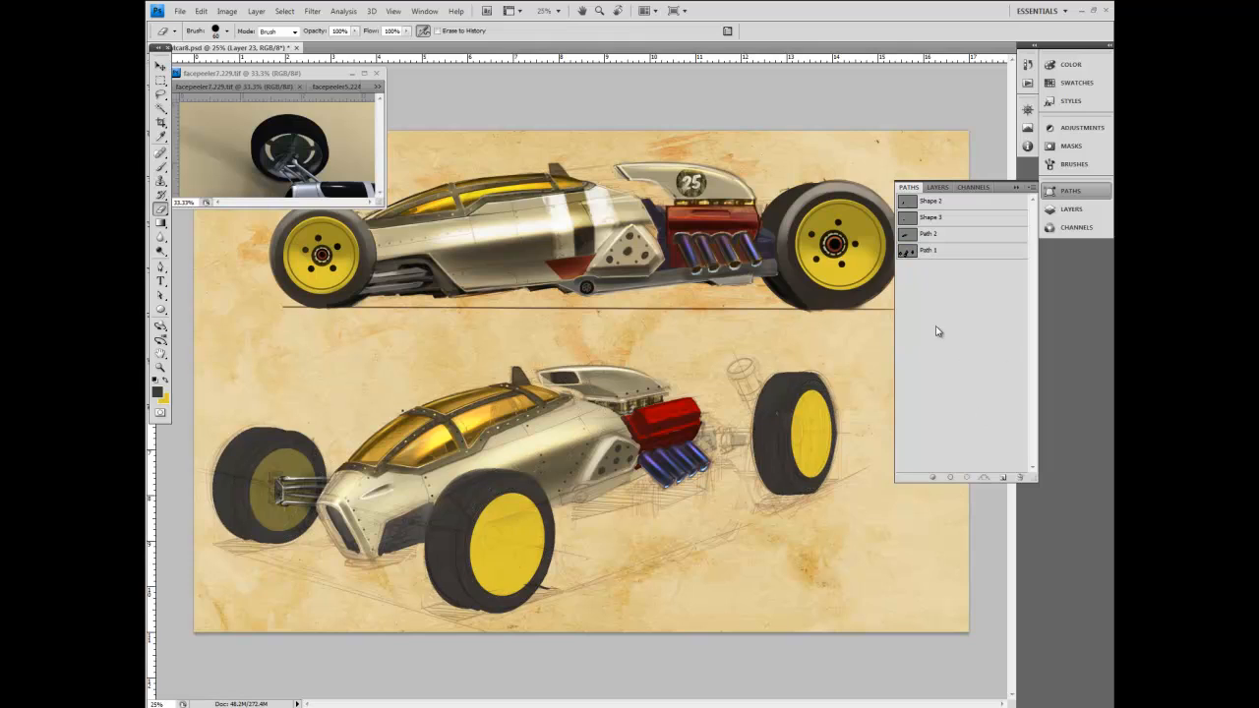
Draw a straight work path through the two front wheels as an axle guide and adjust its lower end.
click(160, 267)
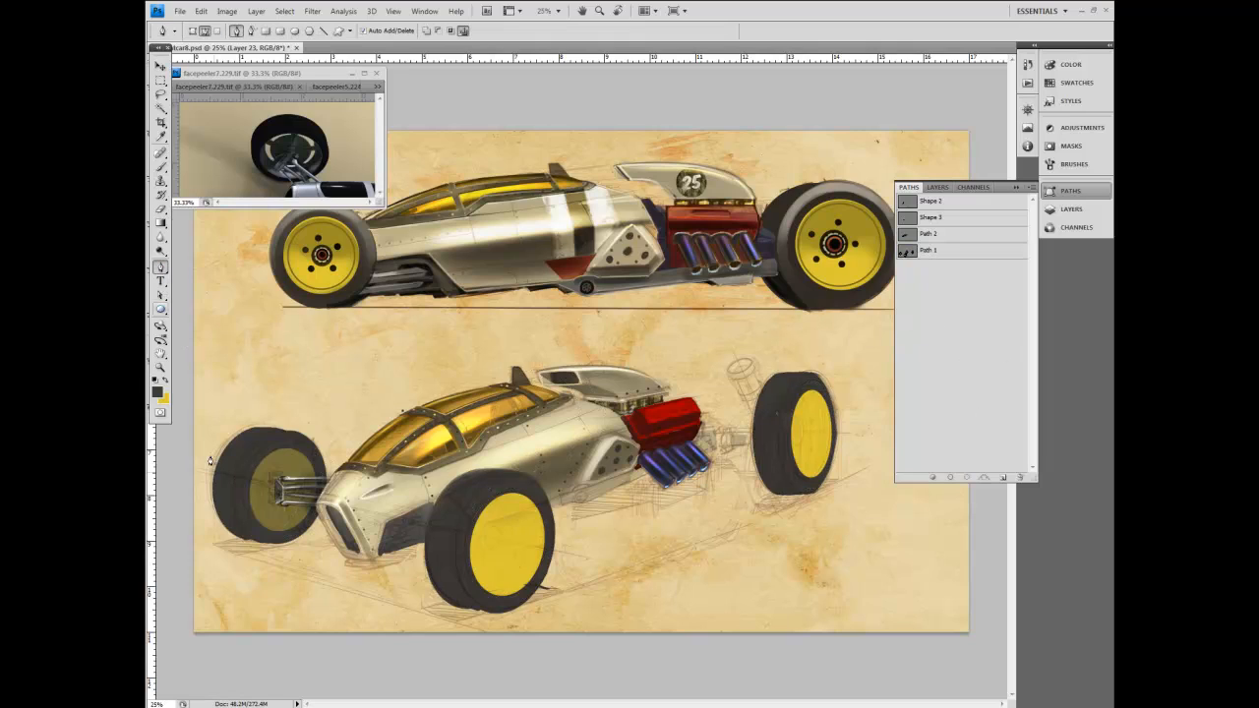
click(198, 473)
click(631, 568)
click(160, 295)
drag(633, 570, 643, 575)
click(162, 139)
click(162, 168)
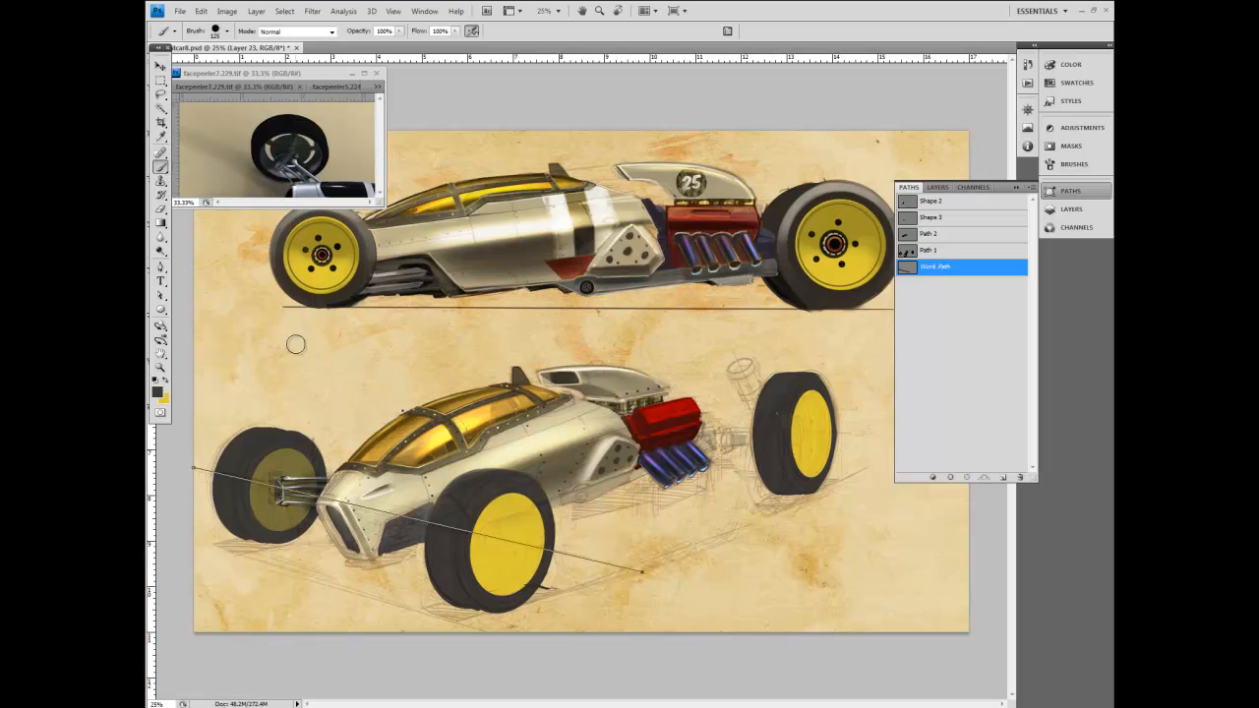
Save the document with its existing file name.
click(1071, 208)
click(180, 12)
click(495, 86)
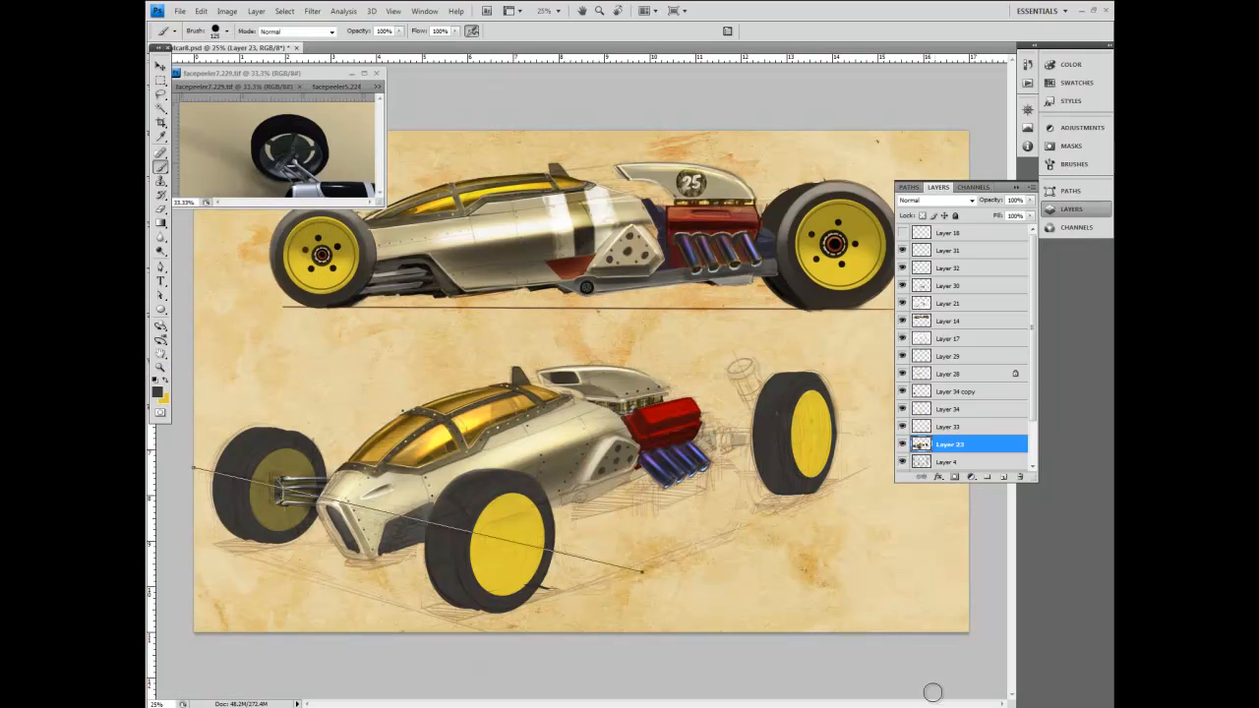
click(180, 12)
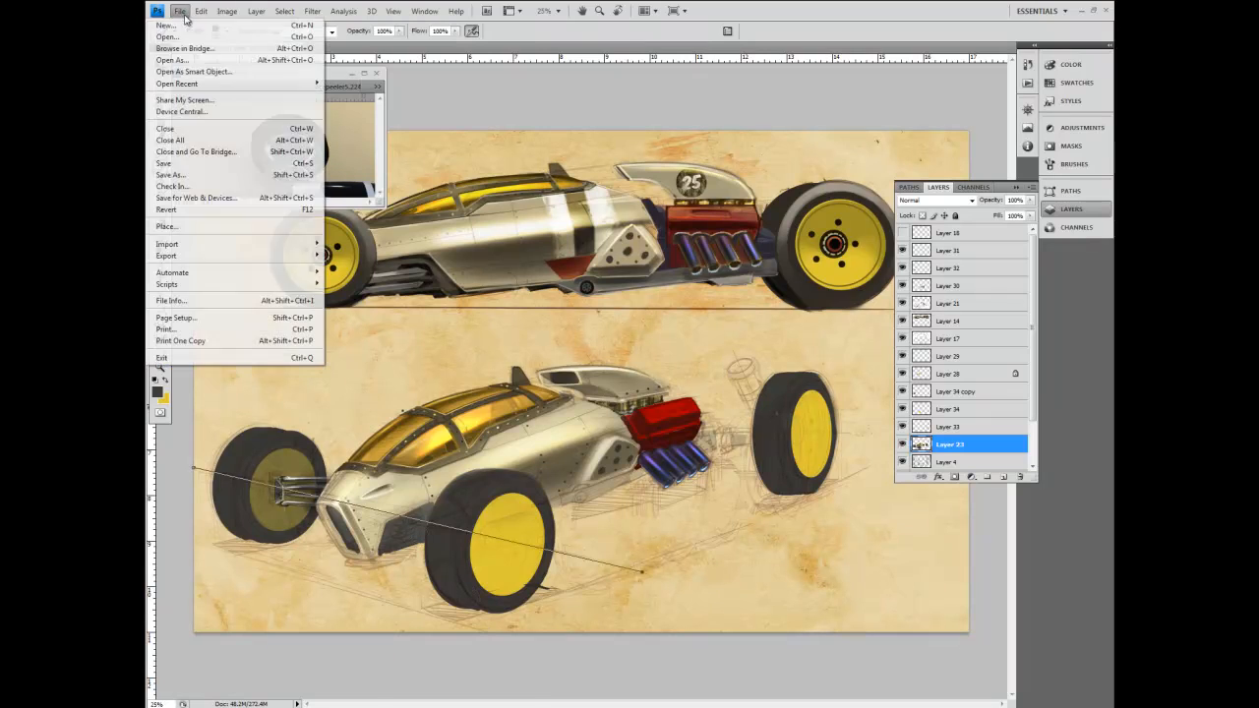
click(190, 164)
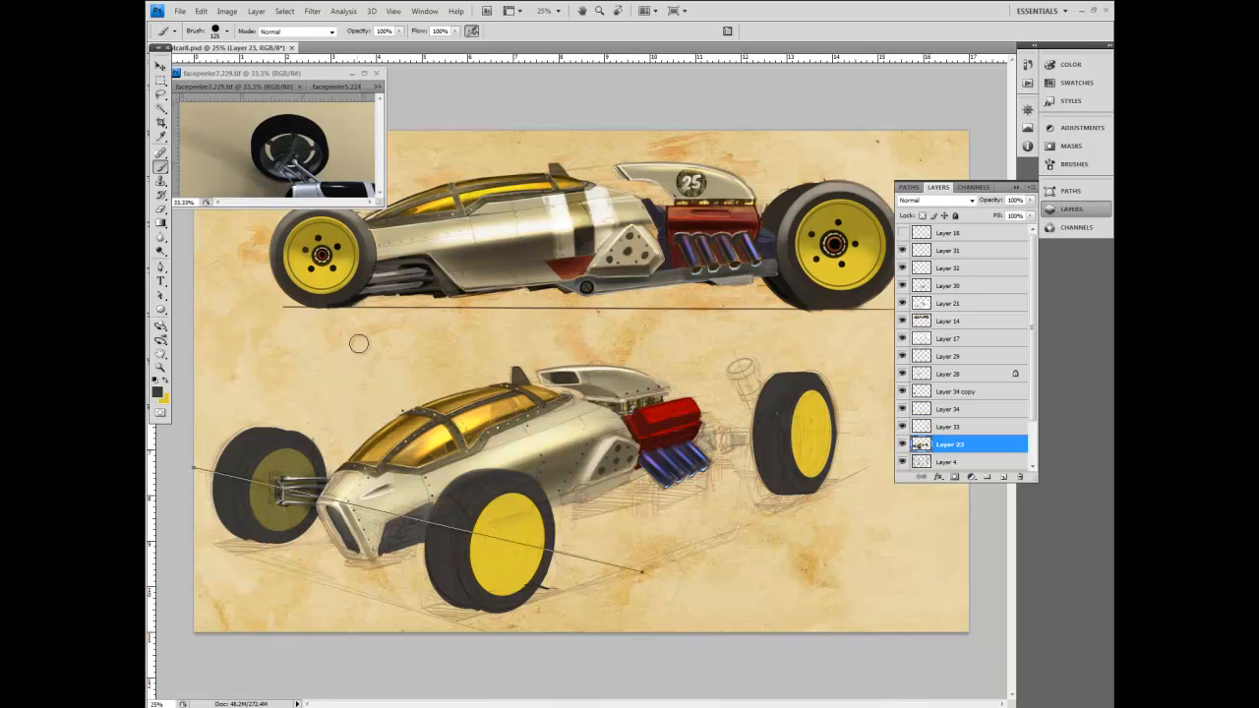
Sample a grey-beige colour from the lower car's nose and make Layer 31 active for brush painting.
click(160, 136)
click(1070, 191)
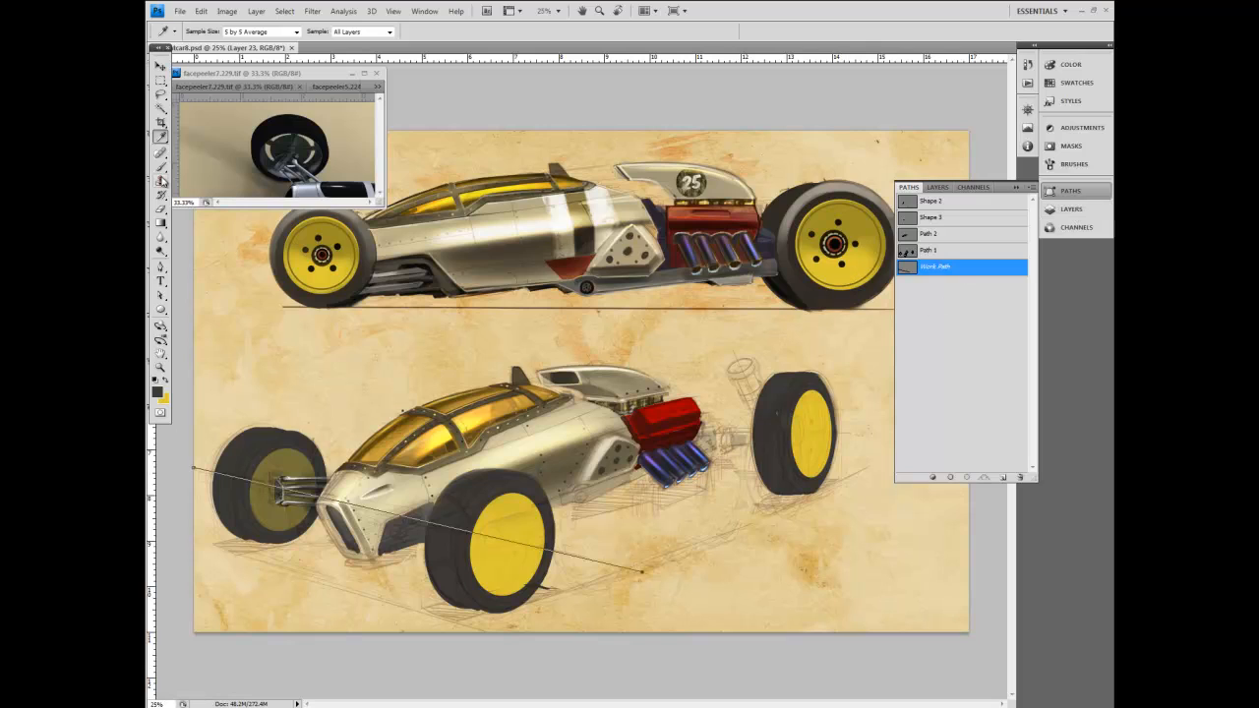
click(346, 502)
click(160, 167)
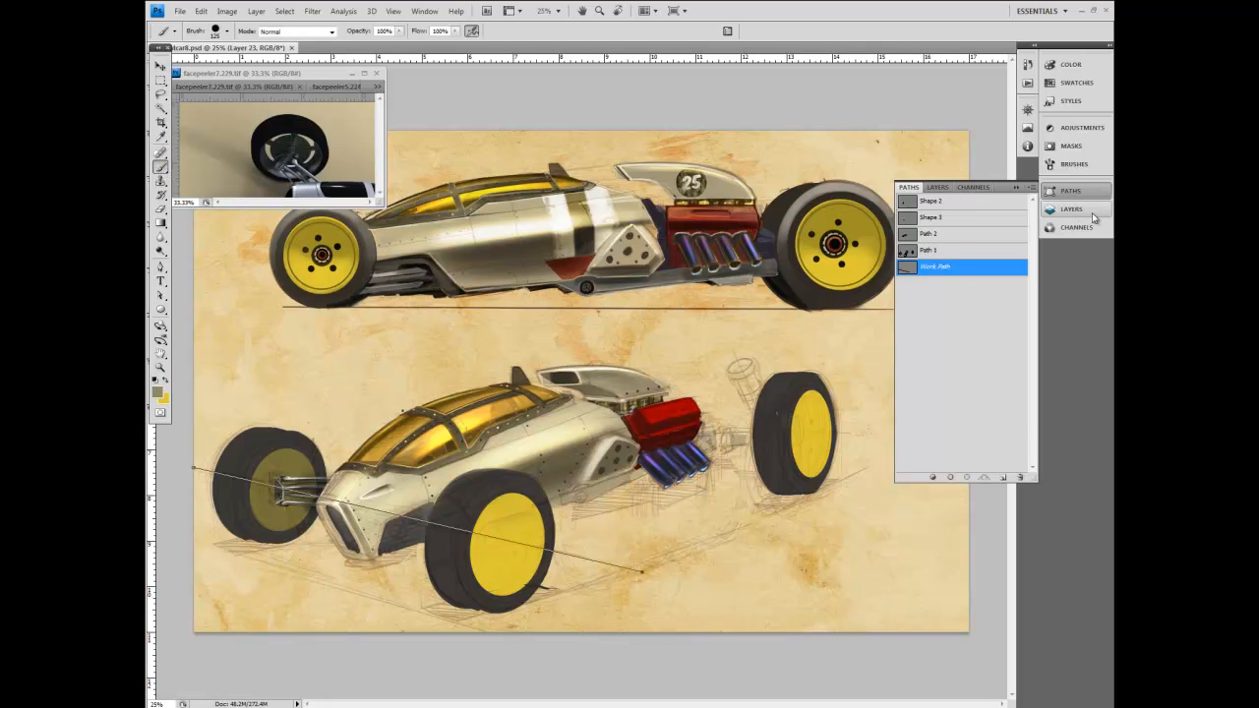
click(1070, 208)
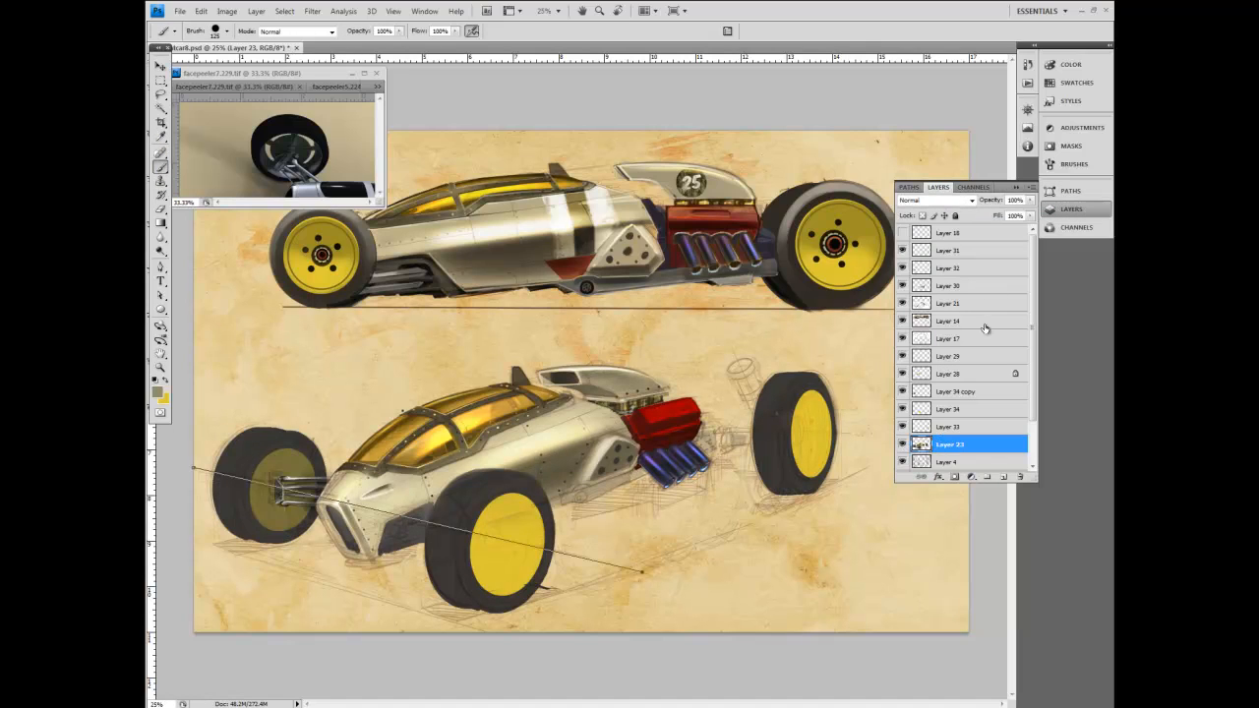
click(947, 251)
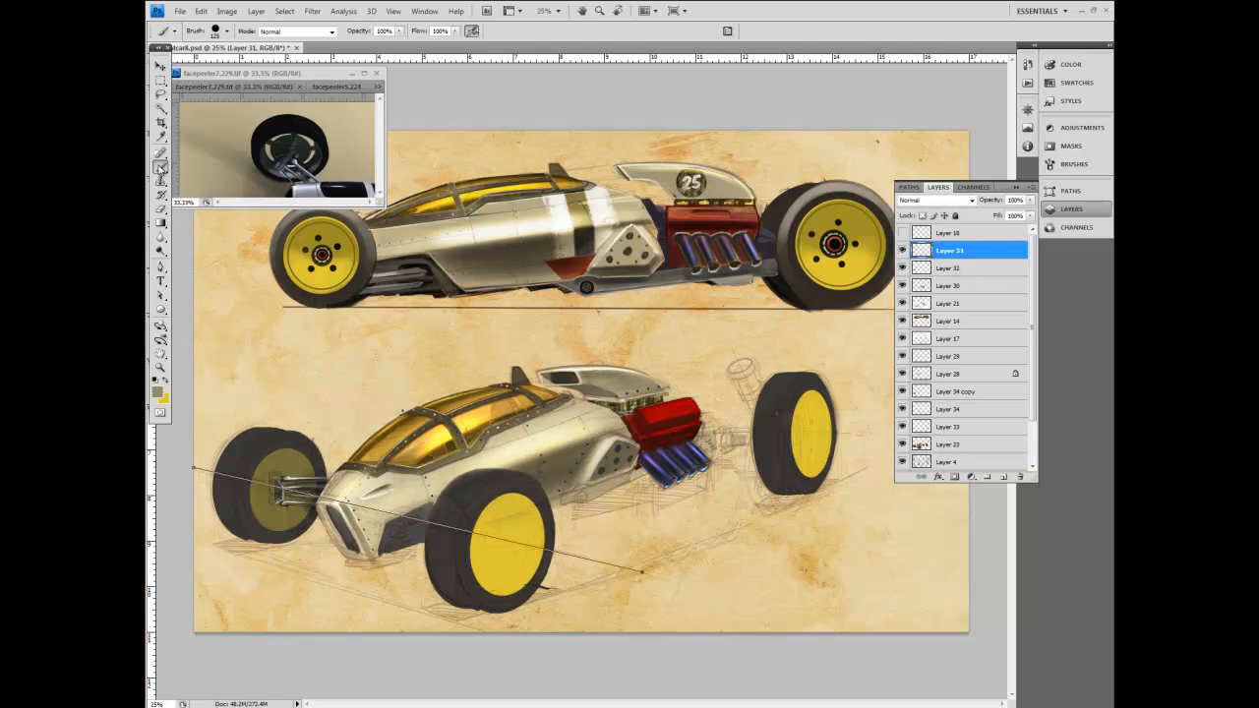
Darken the inside of the nose intake with a small near-black brush, then sample a darker tone from the body side.
key(bracketleft)
key(bracketleft)
key(bracketleft)
key(bracketleft)
key(bracketleft)
key(bracketleft)
key(bracketleft)
key(bracketleft)
click(335, 505)
key(bracketleft)
click(157, 391)
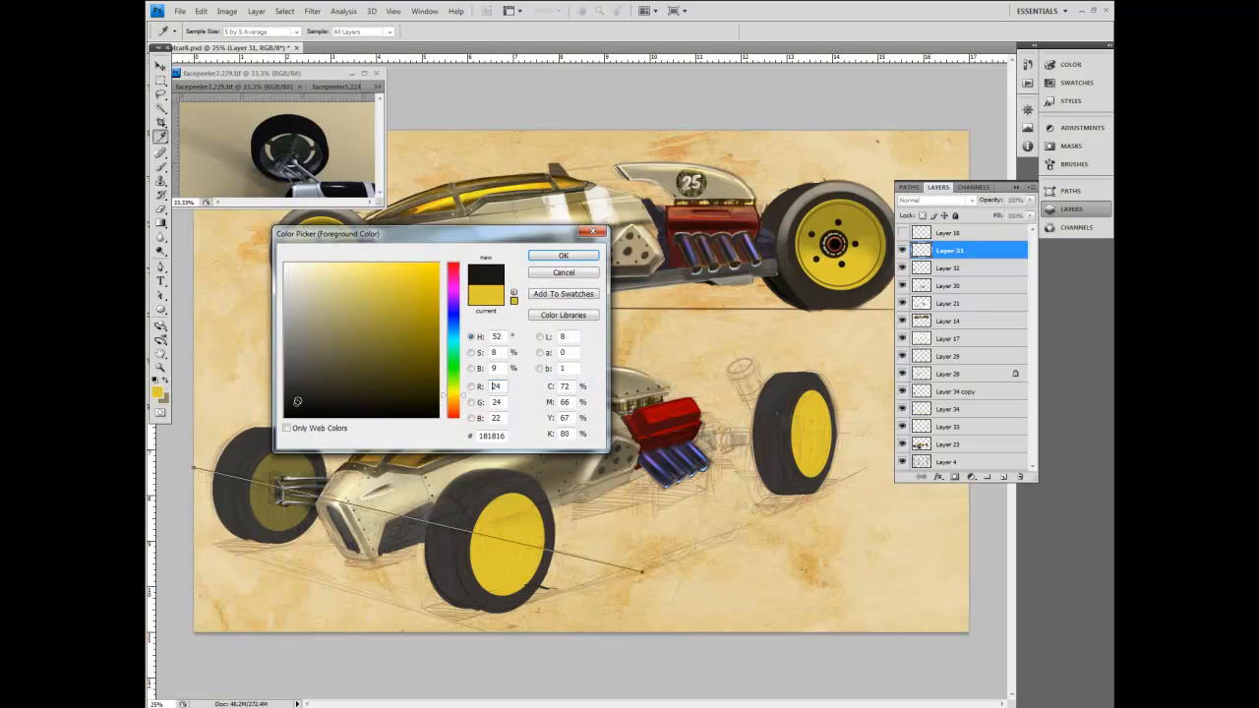
click(556, 256)
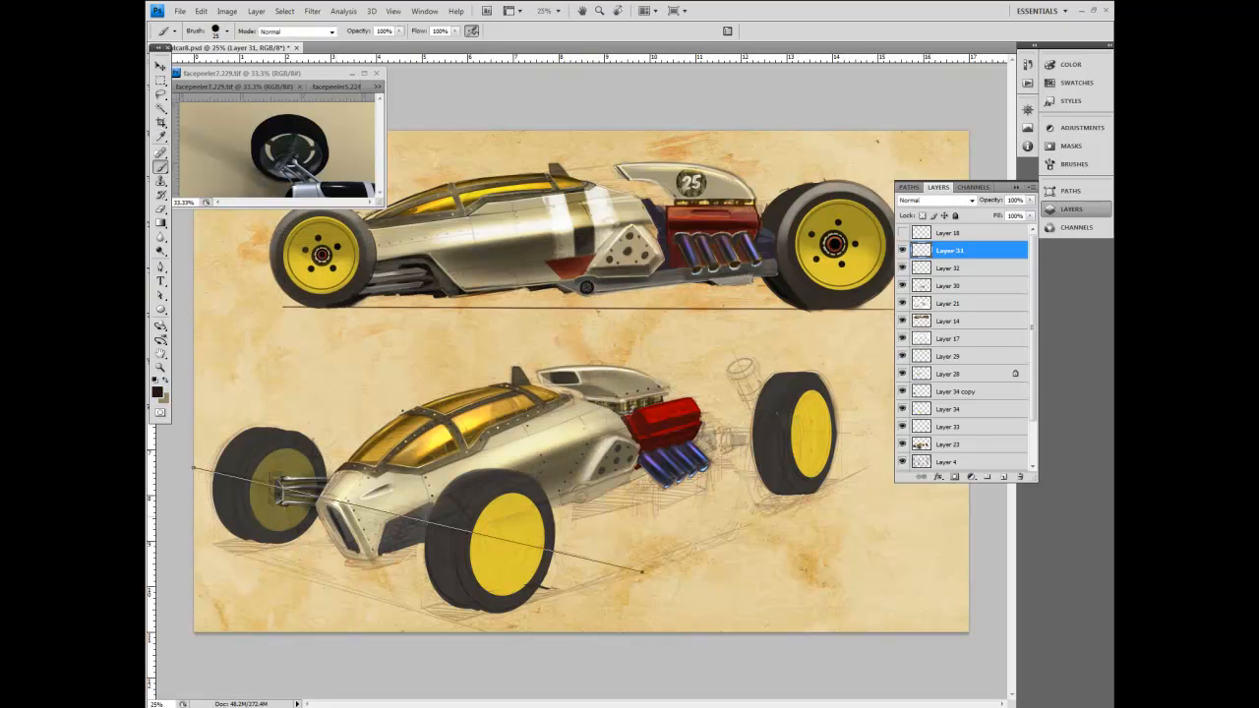
drag(348, 527, 356, 550)
key(i)
click(565, 455)
key(b)
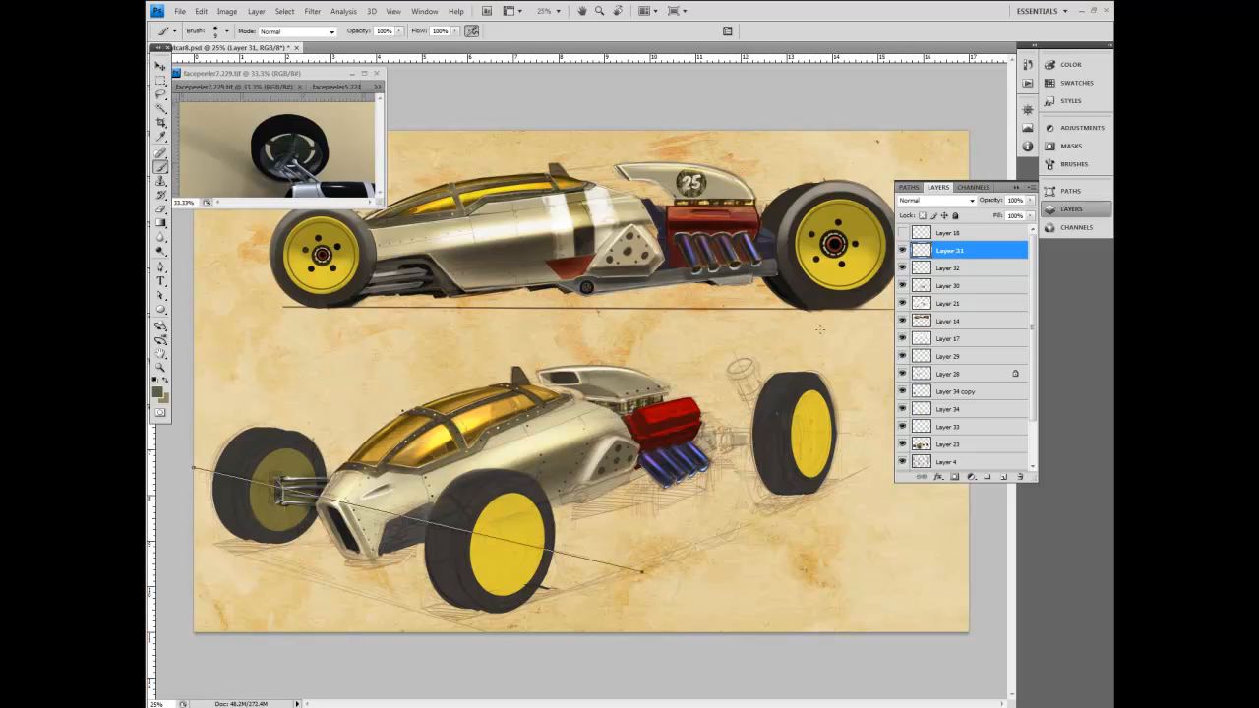
Scale the near front wheel's inner ellipse in Path 1 to about 97.5% and nudge it to fit the rim edge.
click(1070, 191)
click(940, 252)
click(160, 295)
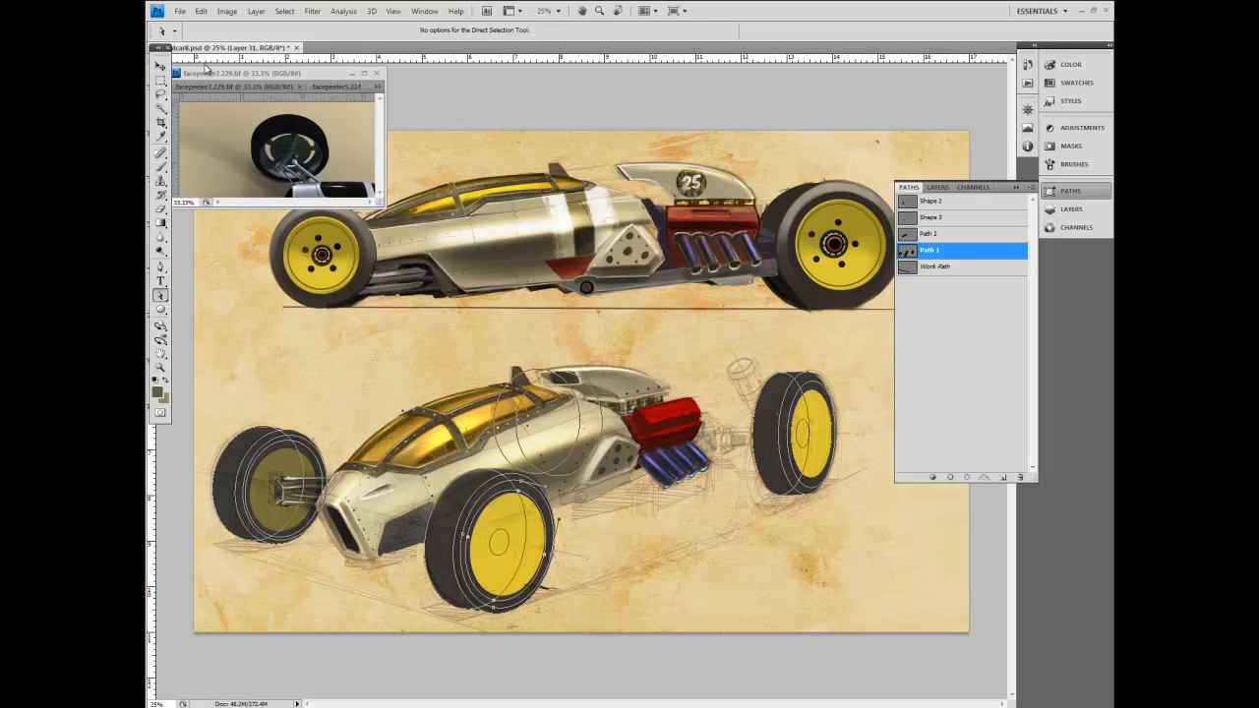
click(201, 12)
mouse_move(237, 238)
click(338, 257)
drag(465, 492, 468, 494)
key(Up)
key(Up)
key(Up)
key(Up)
key(Up)
key(Up)
key(Up)
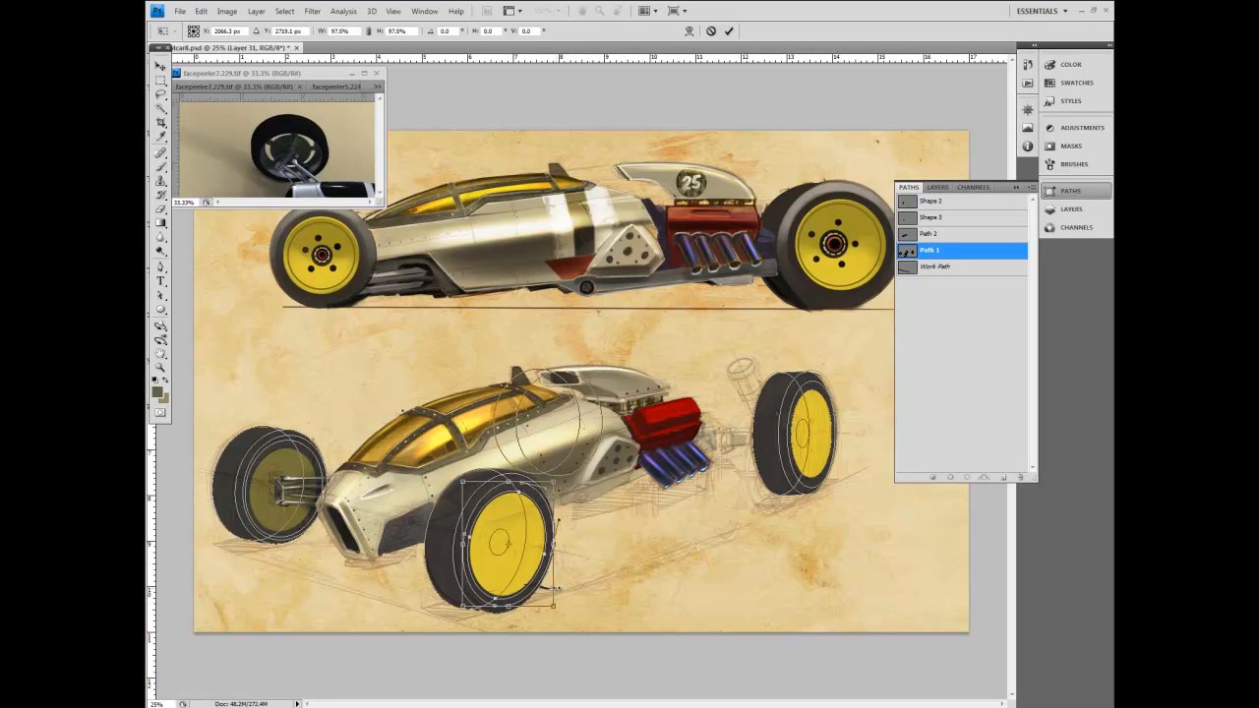
drag(554, 476, 491, 484)
key(Return)
Select the perspective car's wheel ellipses in Path 1 with the Direct Selection tool.
key(p)
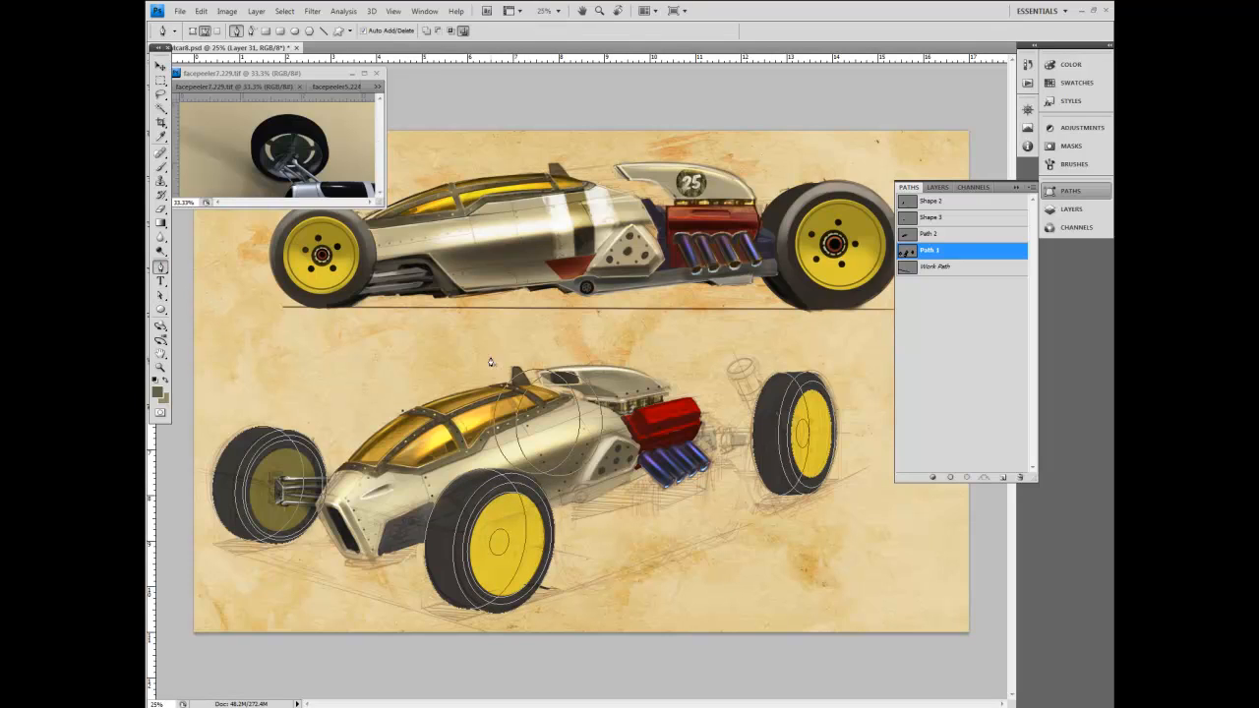
click(162, 295)
drag(416, 505, 609, 584)
drag(214, 343, 859, 608)
key(p)
click(161, 295)
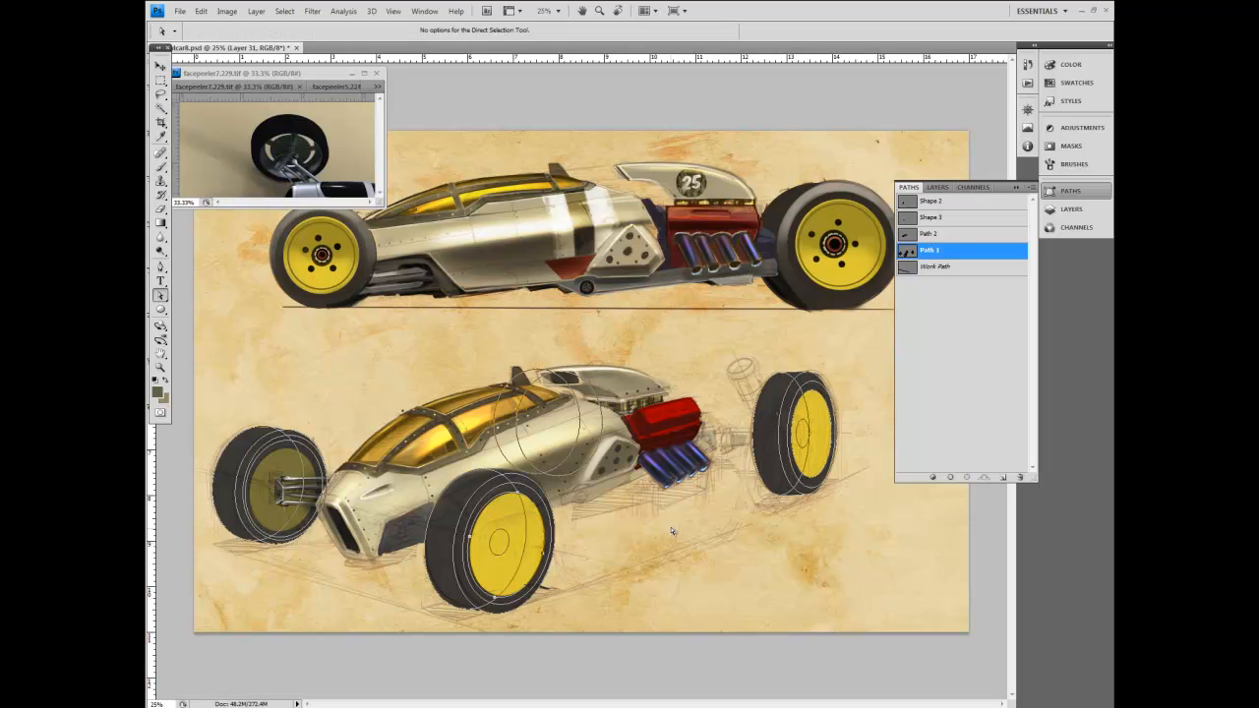
Scale the far front wheel's inner ellipse path to 93.4% and nudge it into place around the rim.
click(531, 489)
click(280, 446)
click(201, 11)
mouse_move(222, 247)
click(334, 258)
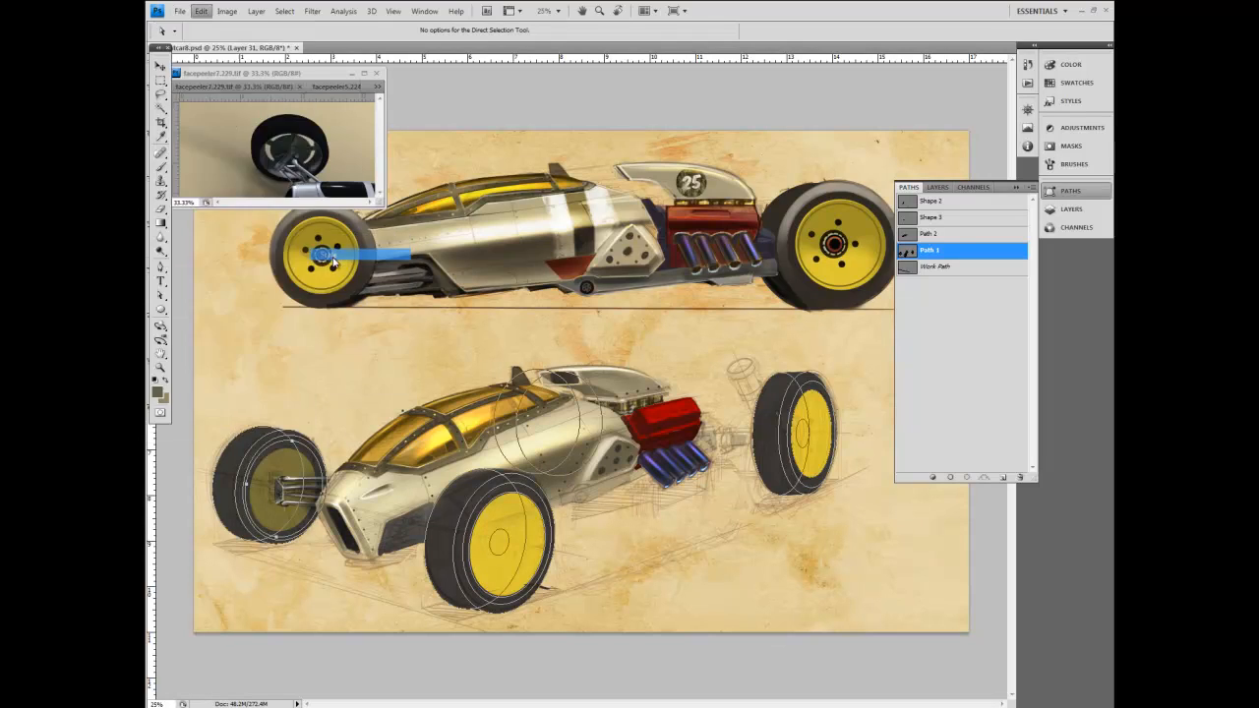
key(Up)
key(Up)
key(Up)
key(Up)
key(Up)
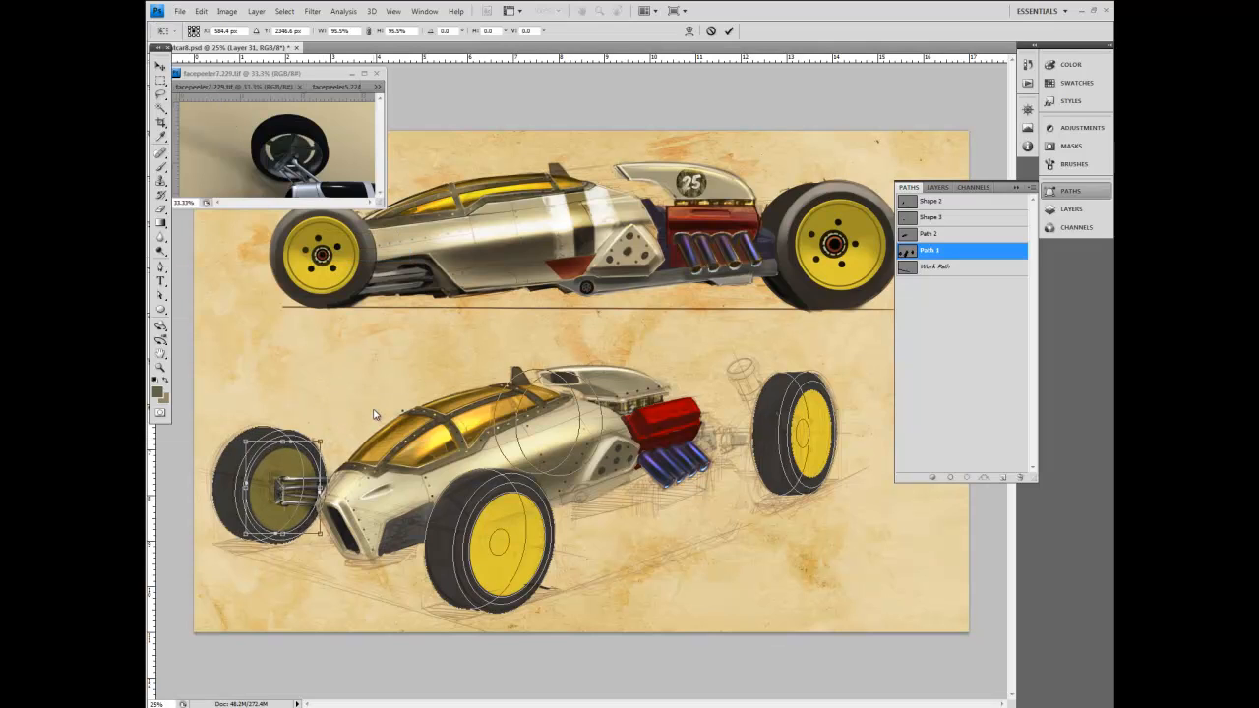
key(Right)
drag(321, 442, 319, 444)
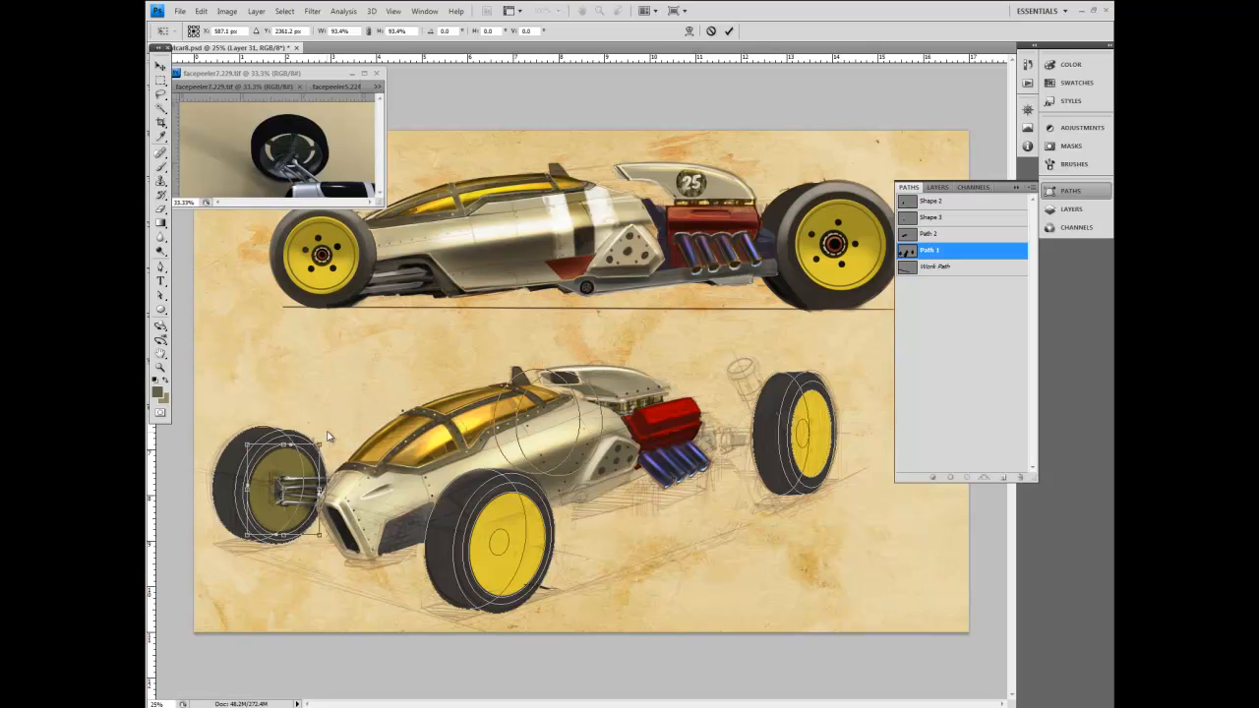
key(Return)
Transform the far front wheel's inner ellipse path again to fine-tune its size.
key(a)
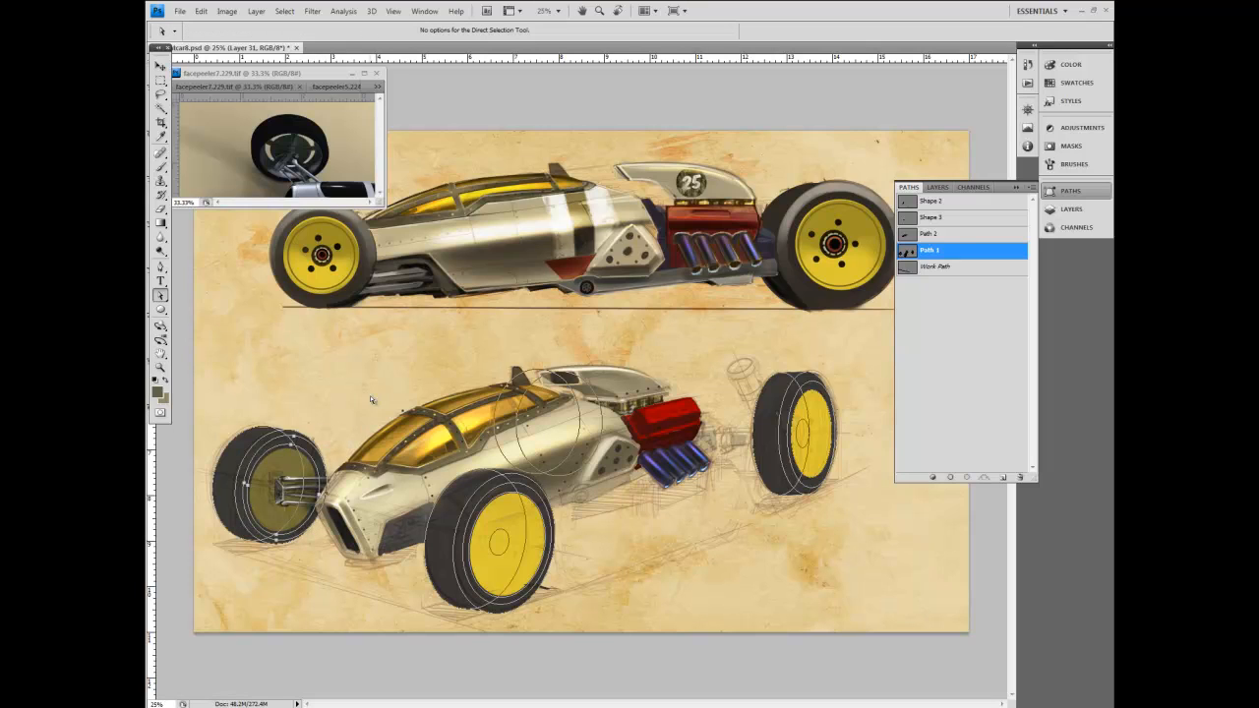
click(202, 10)
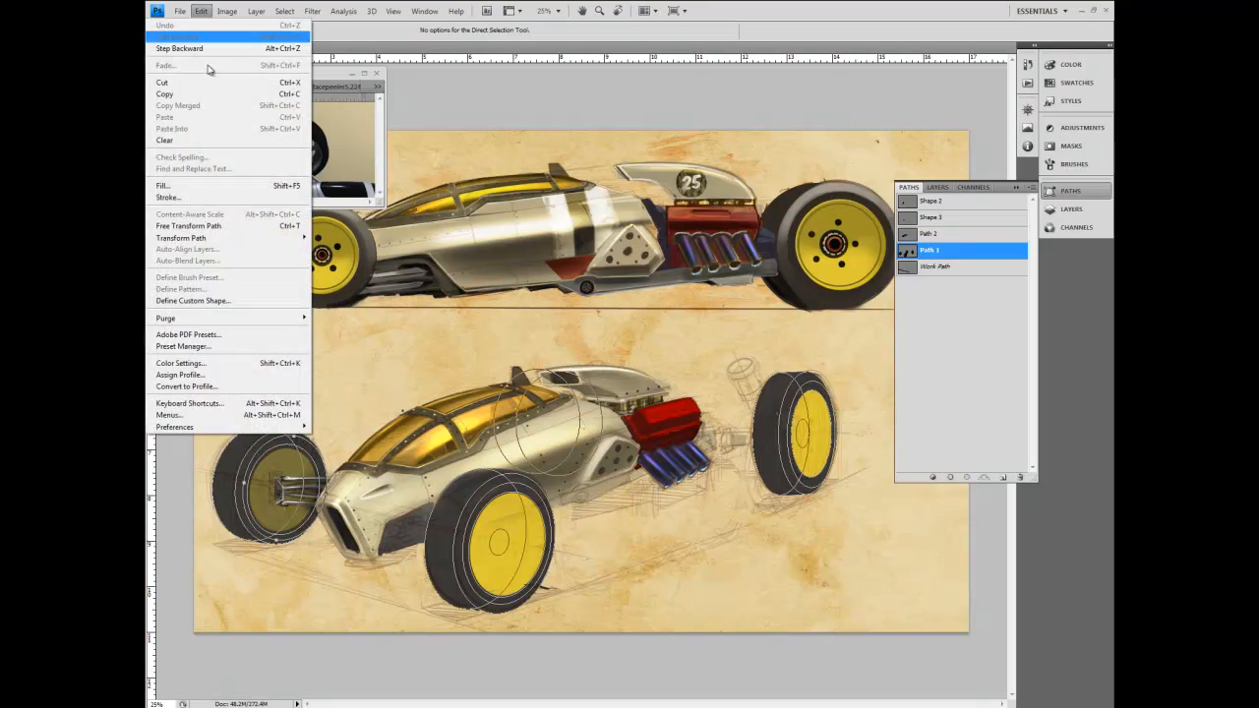
click(231, 234)
drag(325, 437, 325, 436)
key(Return)
Select all of Path 1's ellipses to check their overlap mode, then select the tyre sidewall ellipses on the lower car.
click(520, 483)
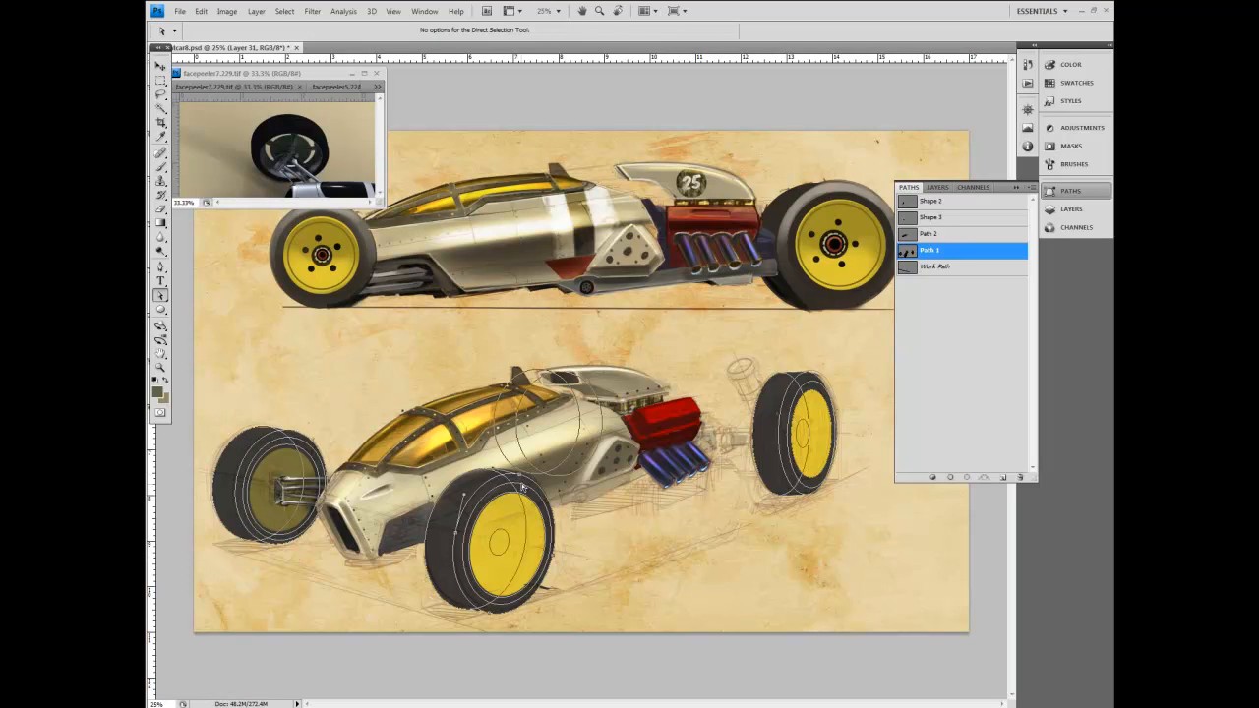
click(969, 408)
key(ctrl+z)
drag(202, 333, 867, 634)
key(p)
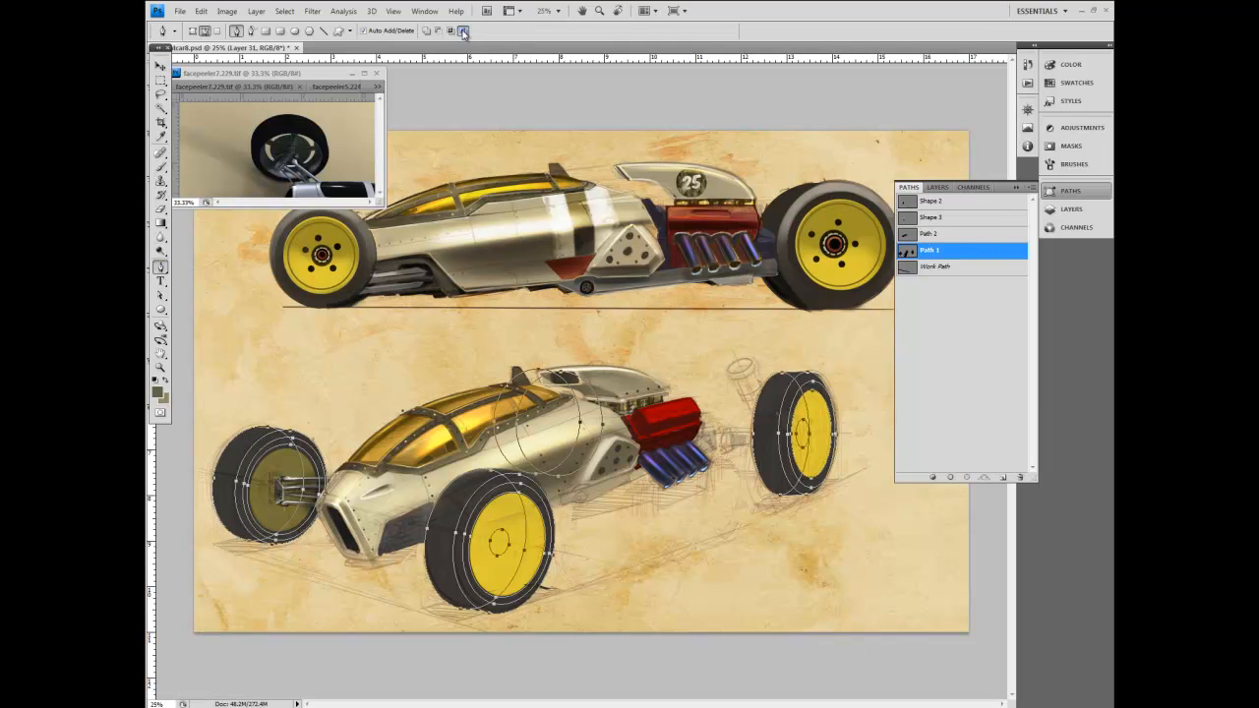
key(a)
click(515, 511)
click(484, 494)
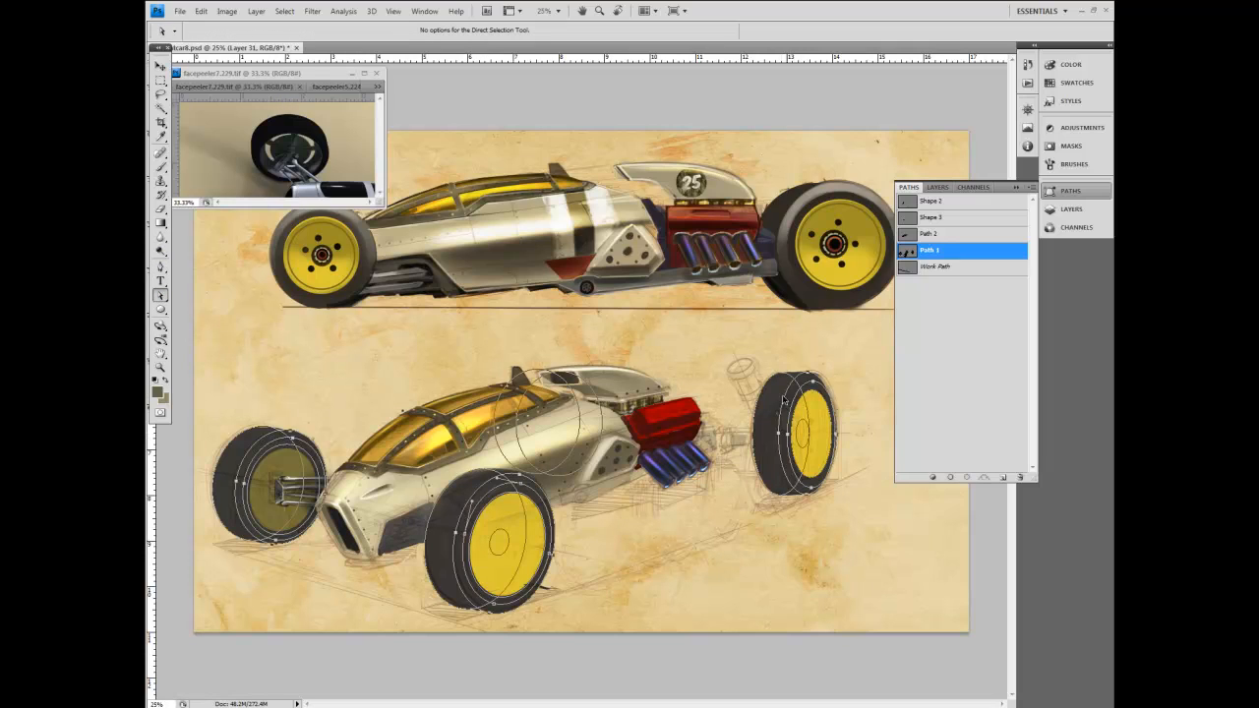
Merge Layer 33 and Layer 34 into one layer.
click(1070, 191)
click(1070, 209)
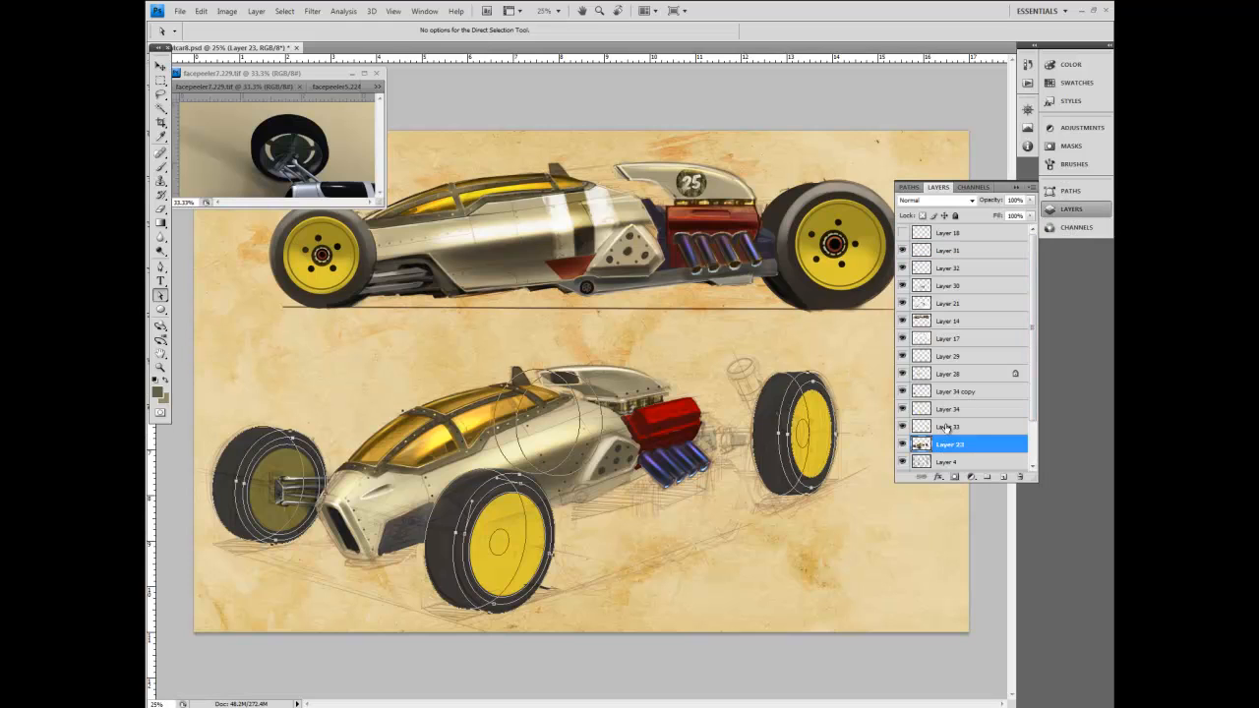
click(946, 427)
shift+click(949, 409)
right_click(960, 405)
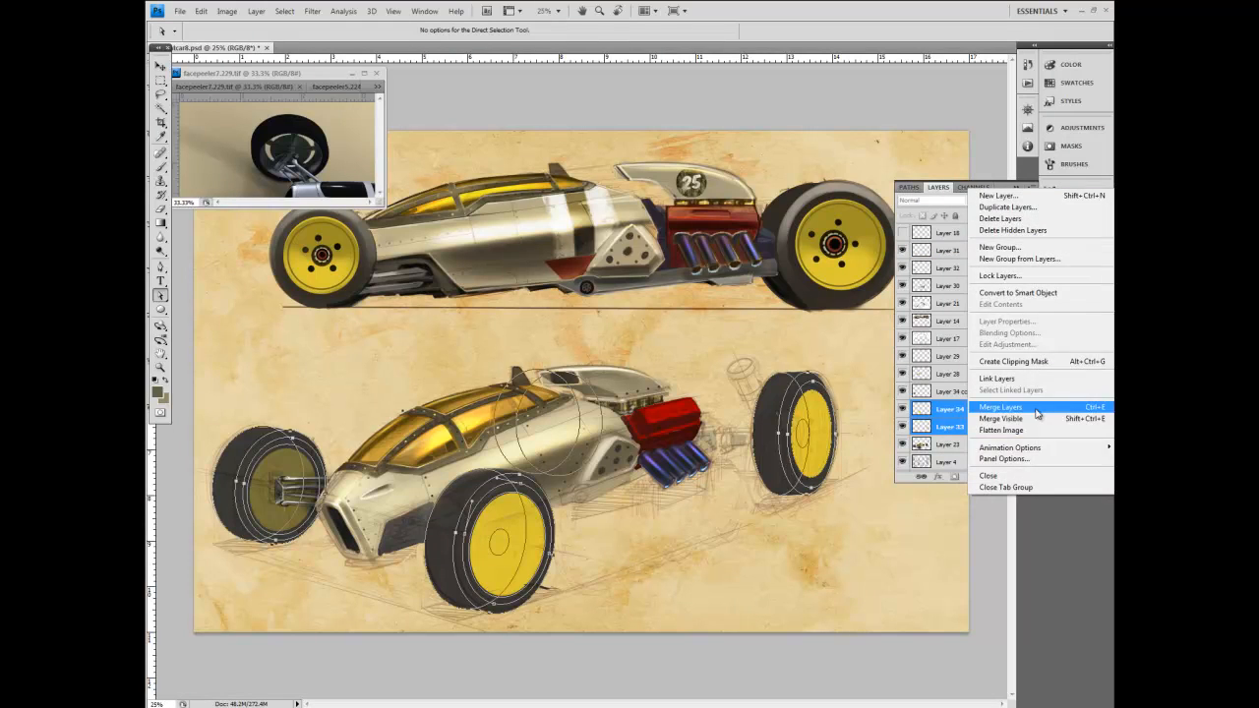
click(1000, 407)
Merge Layer 28, Layer 34 copy and Layer 34 together, and merge the result with Layer 29.
shift+click(939, 392)
click(903, 375)
click(950, 374)
shift+click(950, 392)
shift+click(948, 407)
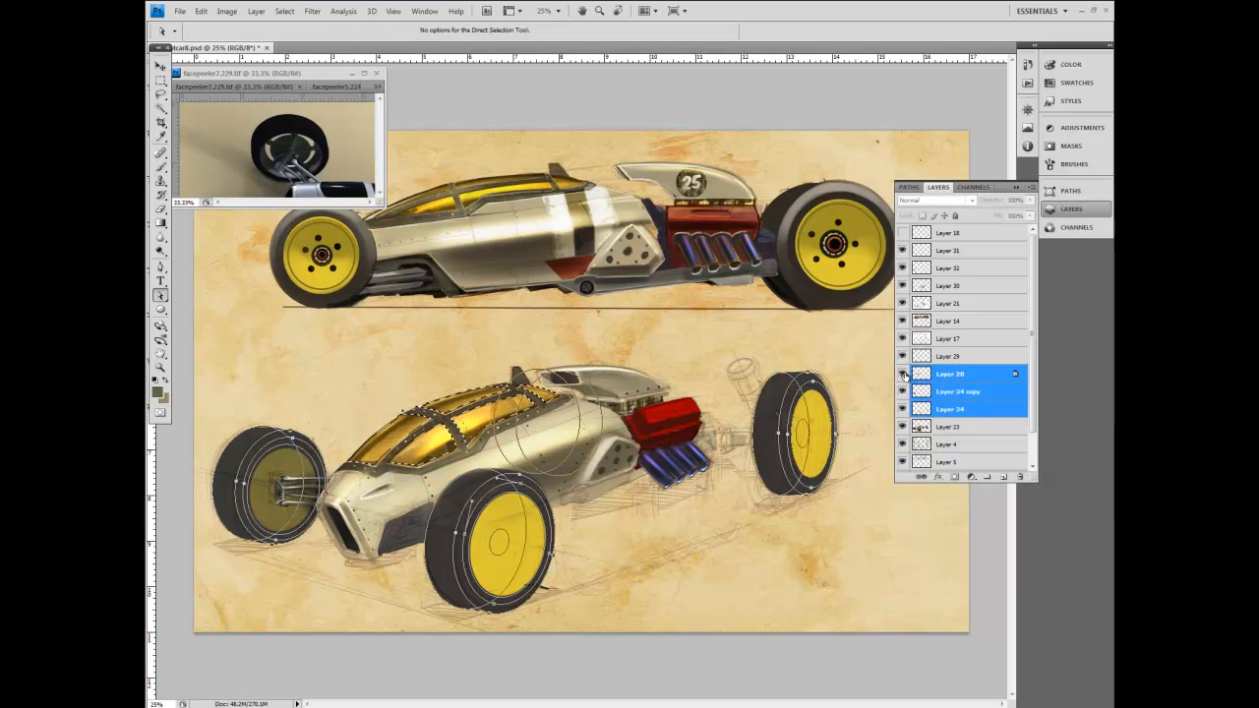
click(1029, 187)
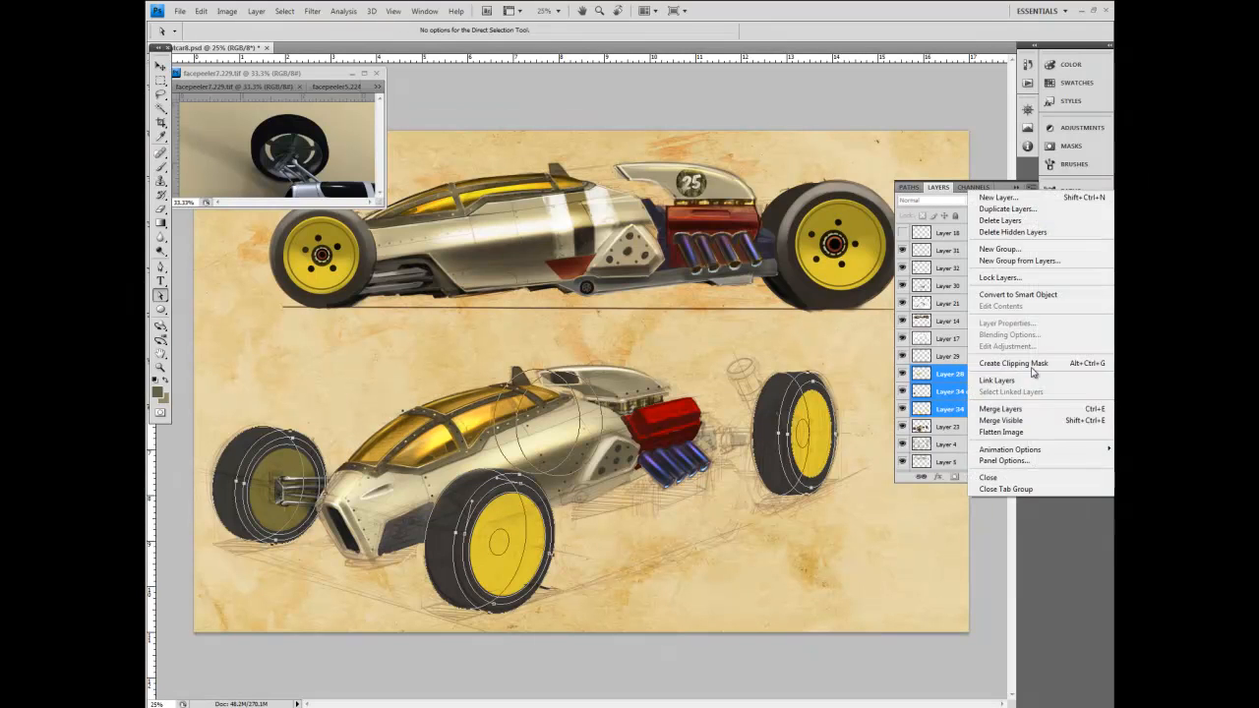
click(1000, 408)
shift+click(951, 356)
click(1030, 189)
click(1018, 411)
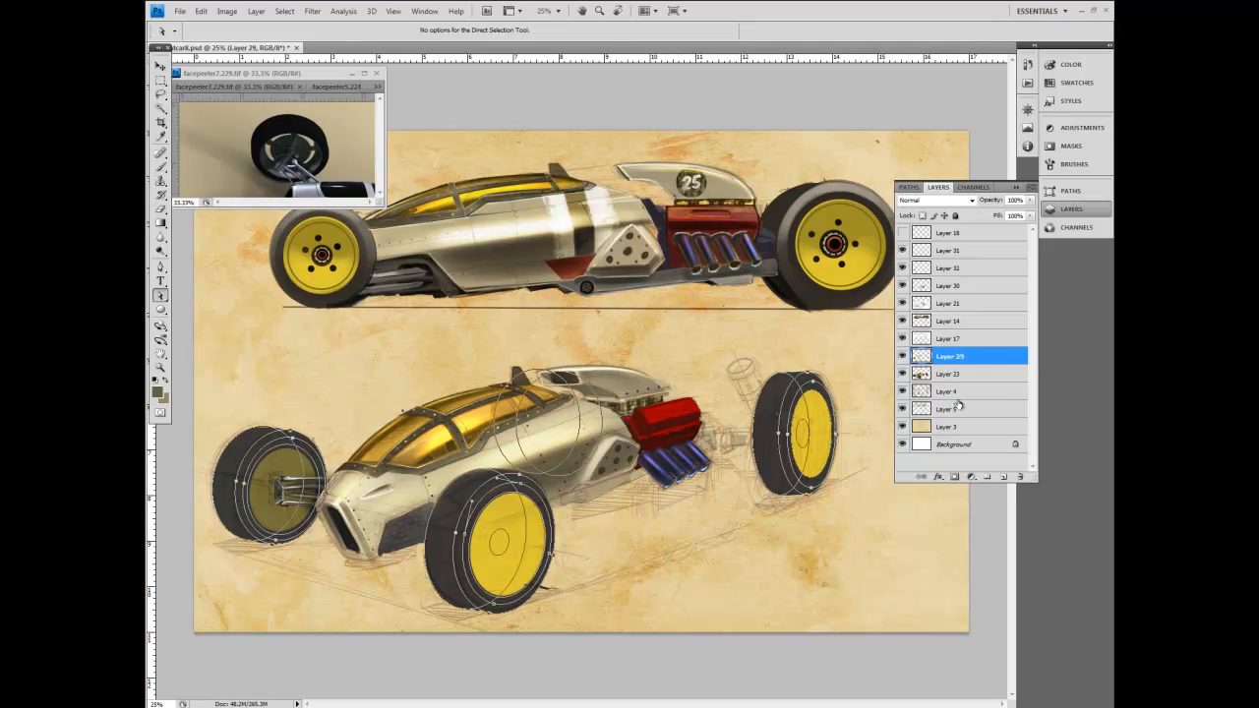
Merge Layers 4, 5 and 3 into one paper background layer, undoing the mistaken Merge Visible.
click(954, 408)
shift+click(949, 427)
click(1029, 187)
click(1024, 420)
key(ctrl+z)
click(1030, 186)
click(994, 406)
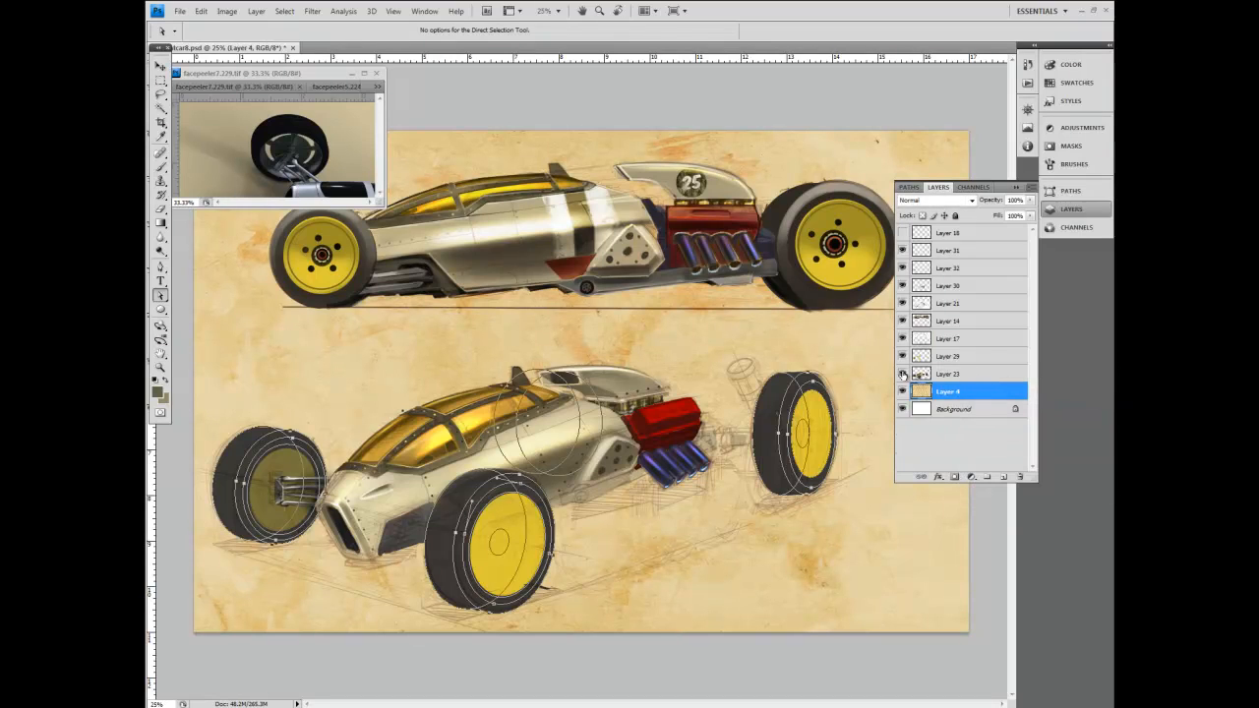
Load Path 1's tyre sidewall ellipses as a selection and hide the path.
click(946, 374)
click(1070, 191)
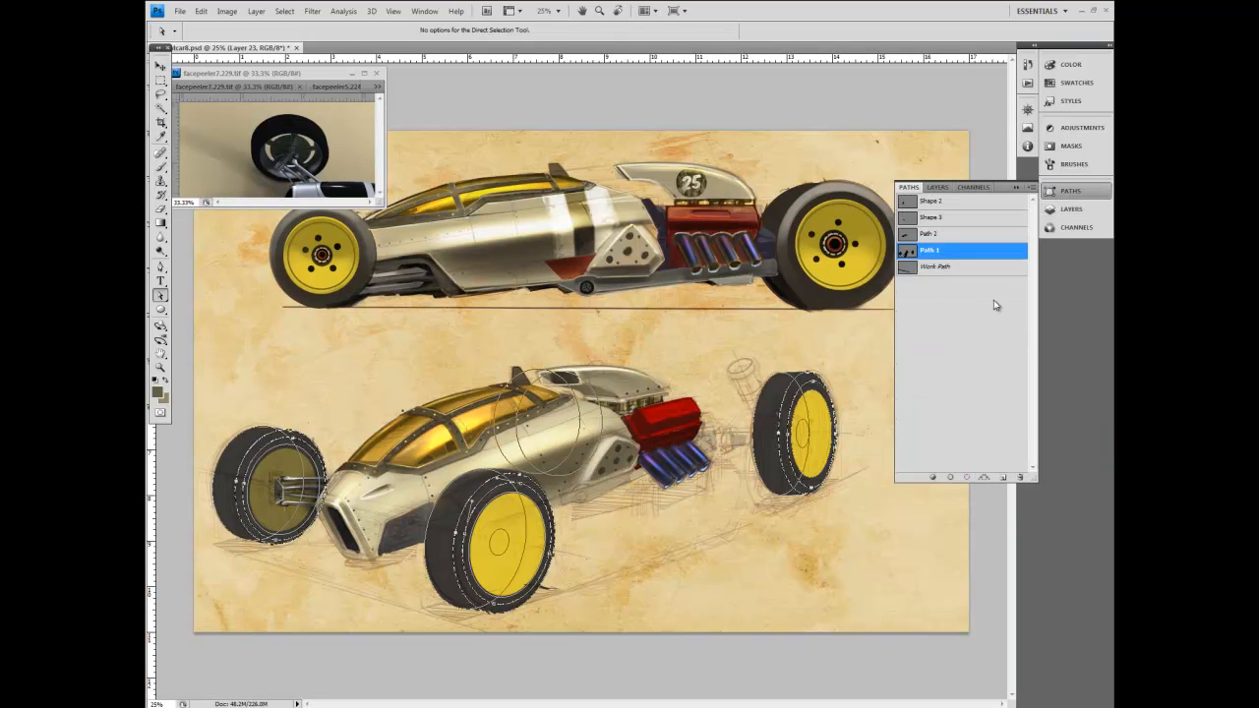
click(967, 304)
click(1071, 209)
Create a new layer directly above Layer 29 for the tyre sidewall shading.
click(944, 359)
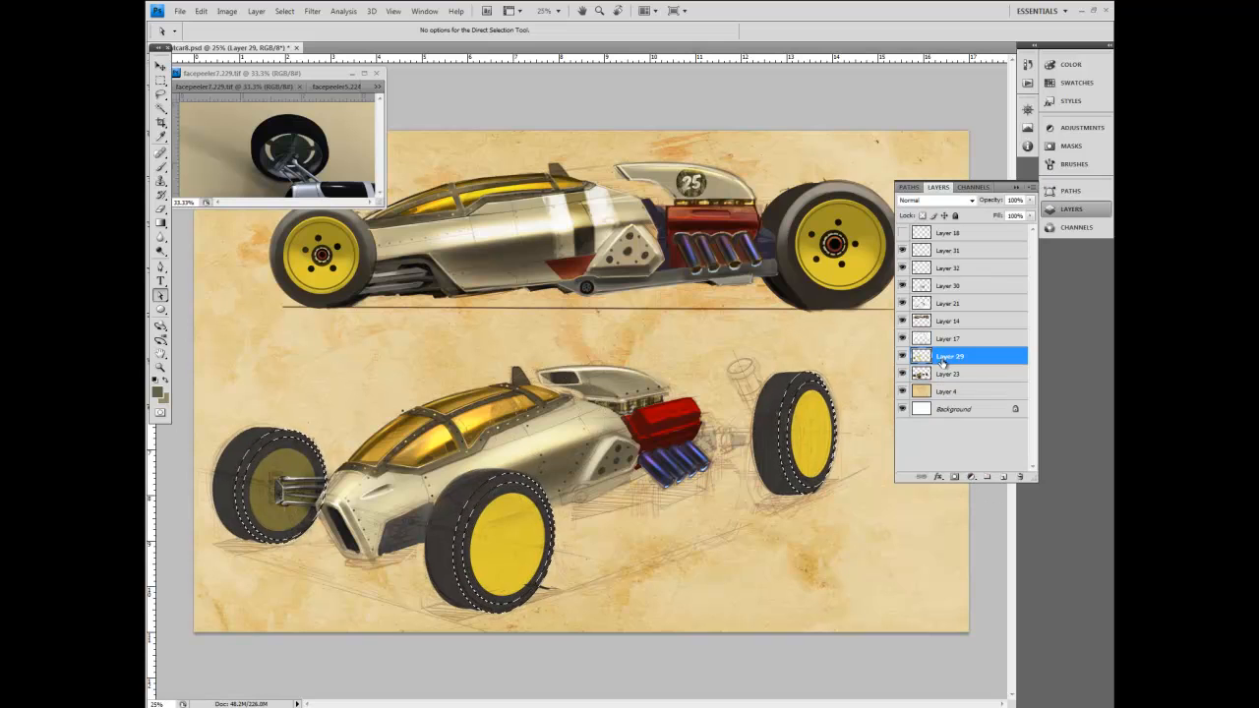
click(1030, 187)
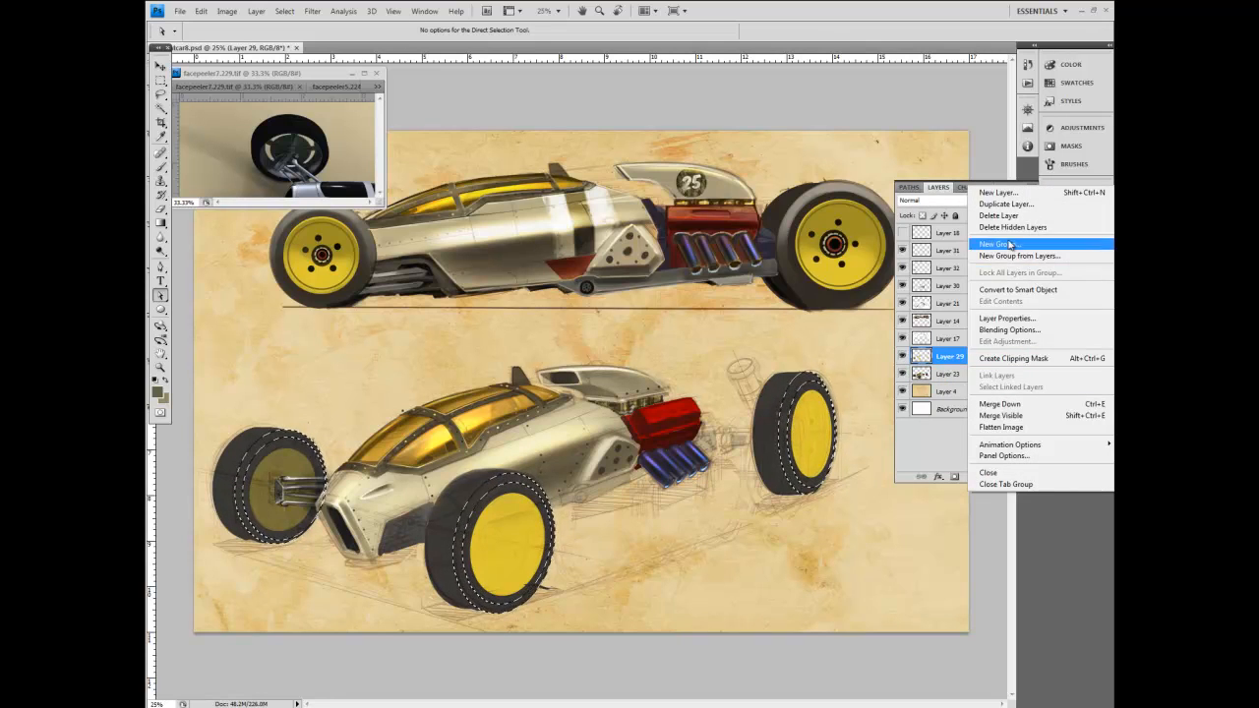
click(998, 191)
click(736, 216)
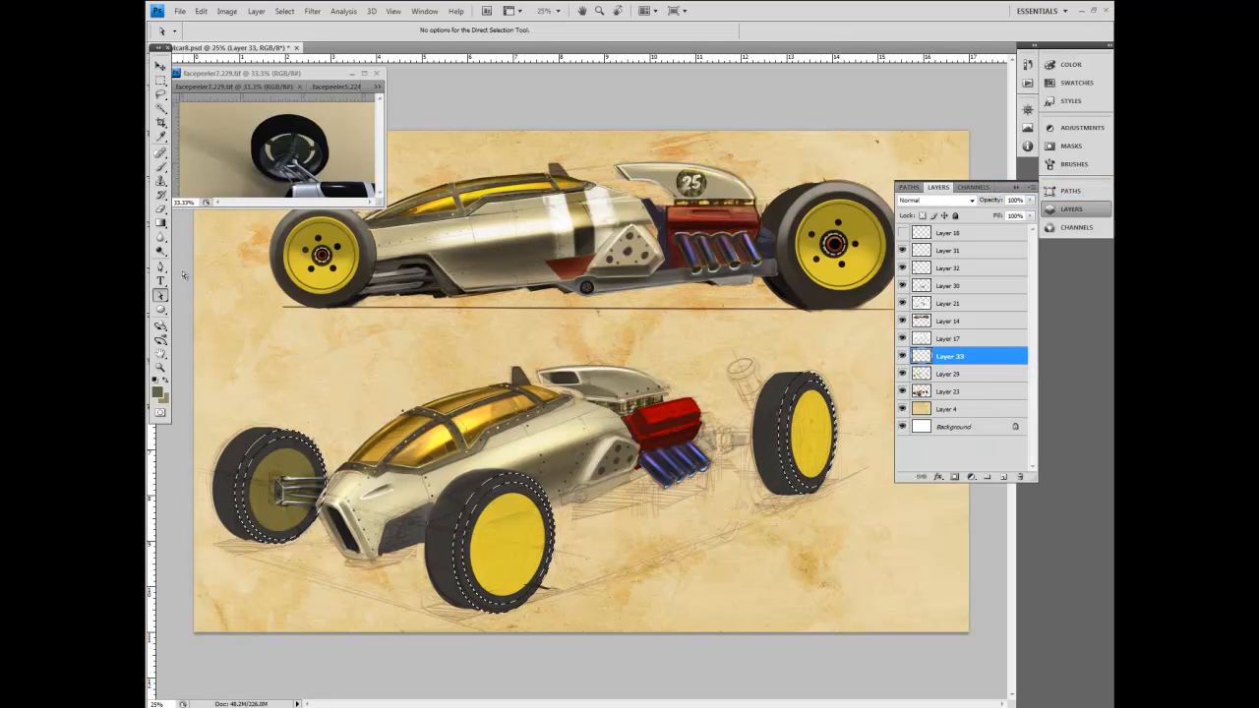
Paint grey shading on the selected sidewalls with a soft 250 px brush and move Layer 33 above Layer 21.
key(b)
click(216, 31)
double_click(229, 132)
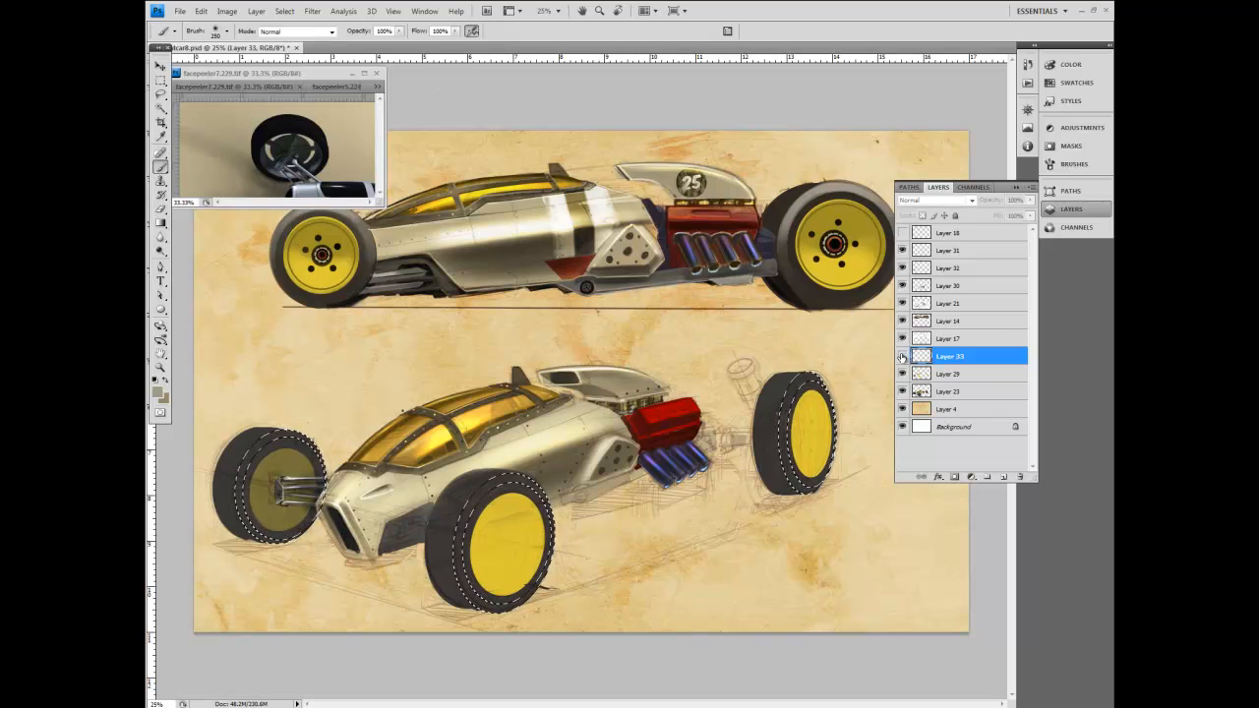
drag(954, 360, 920, 305)
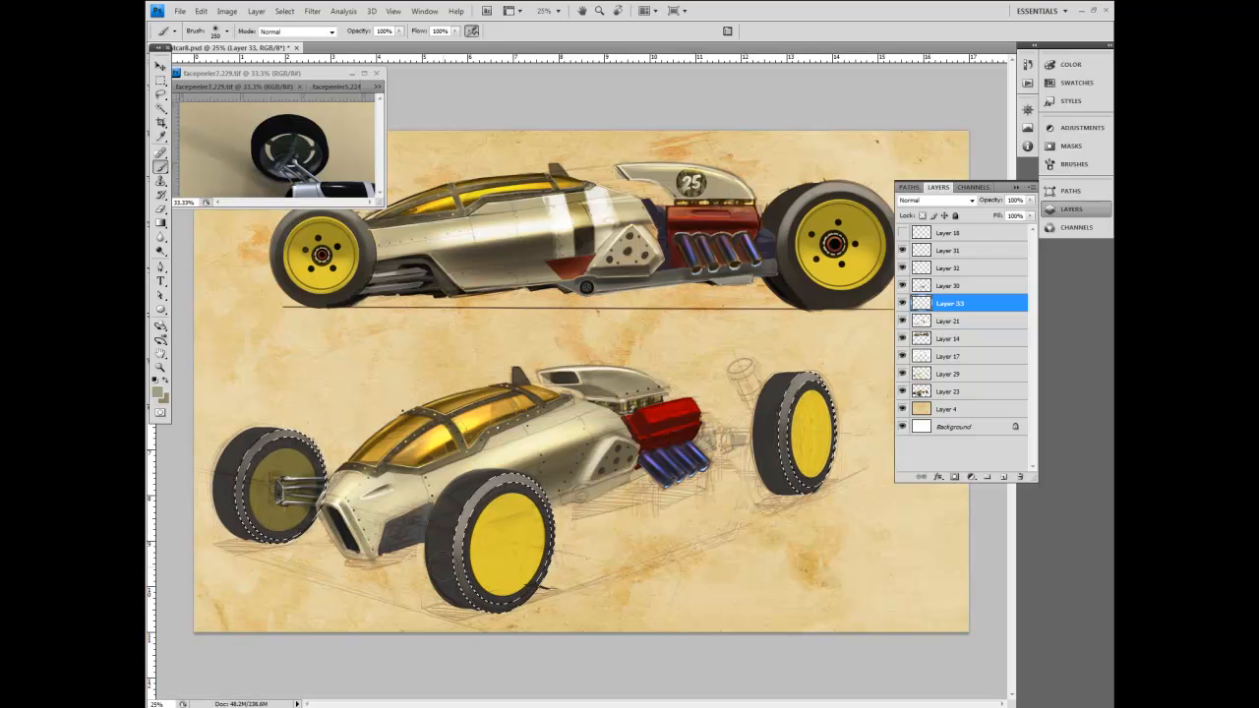
Pick a light grey foreground colour and brighten the tyre sidewalls with a 175 px brush.
click(158, 394)
click(301, 278)
click(567, 258)
key(bracketleft)
key(bracketleft)
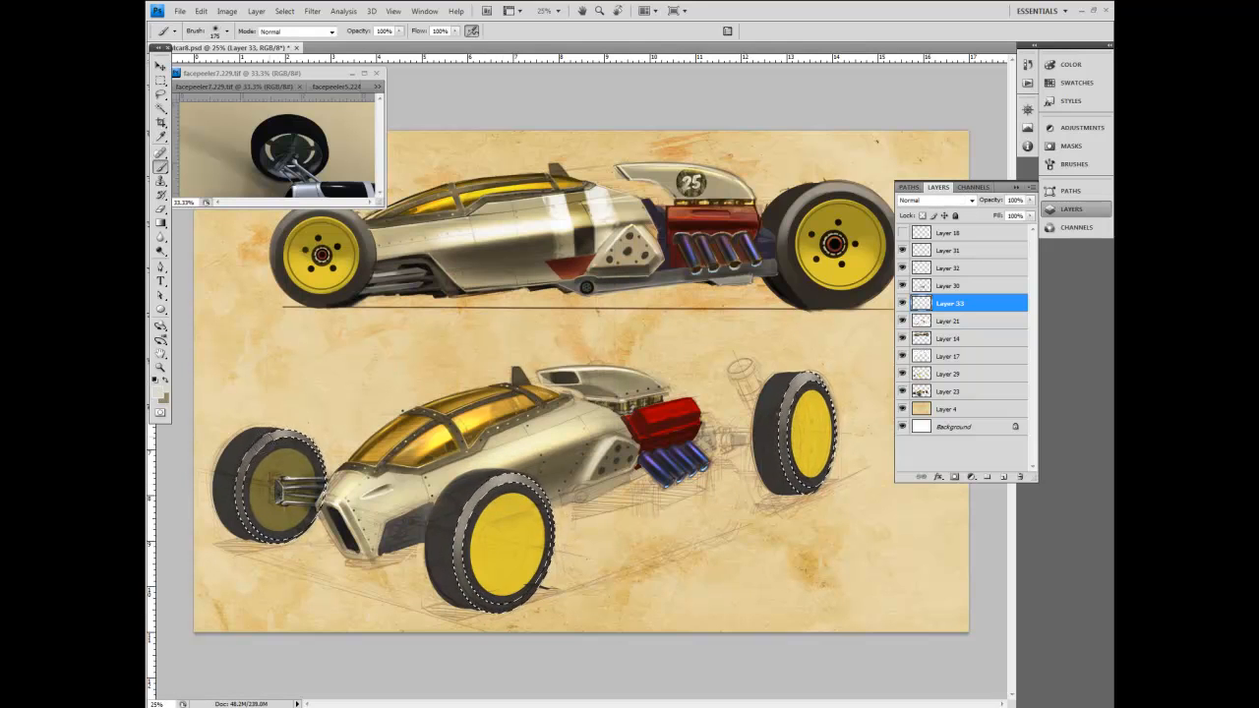
Choose the narrow 19 px brush tip from the presets and set its size to 80 px.
click(229, 31)
drag(329, 239, 329, 354)
click(307, 261)
key(Return)
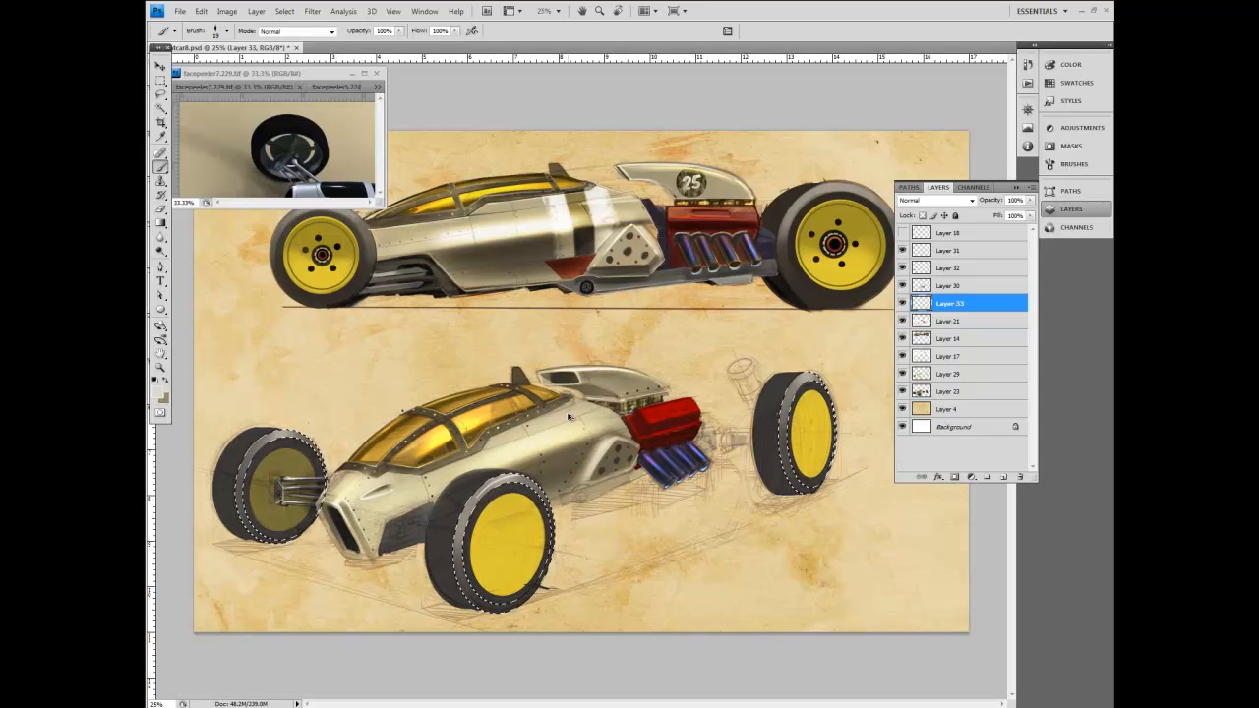
click(227, 33)
drag(329, 252, 323, 300)
click(229, 464)
key(Return)
key(bracketleft)
key(bracketleft)
key(bracketleft)
key(bracketleft)
key(bracketleft)
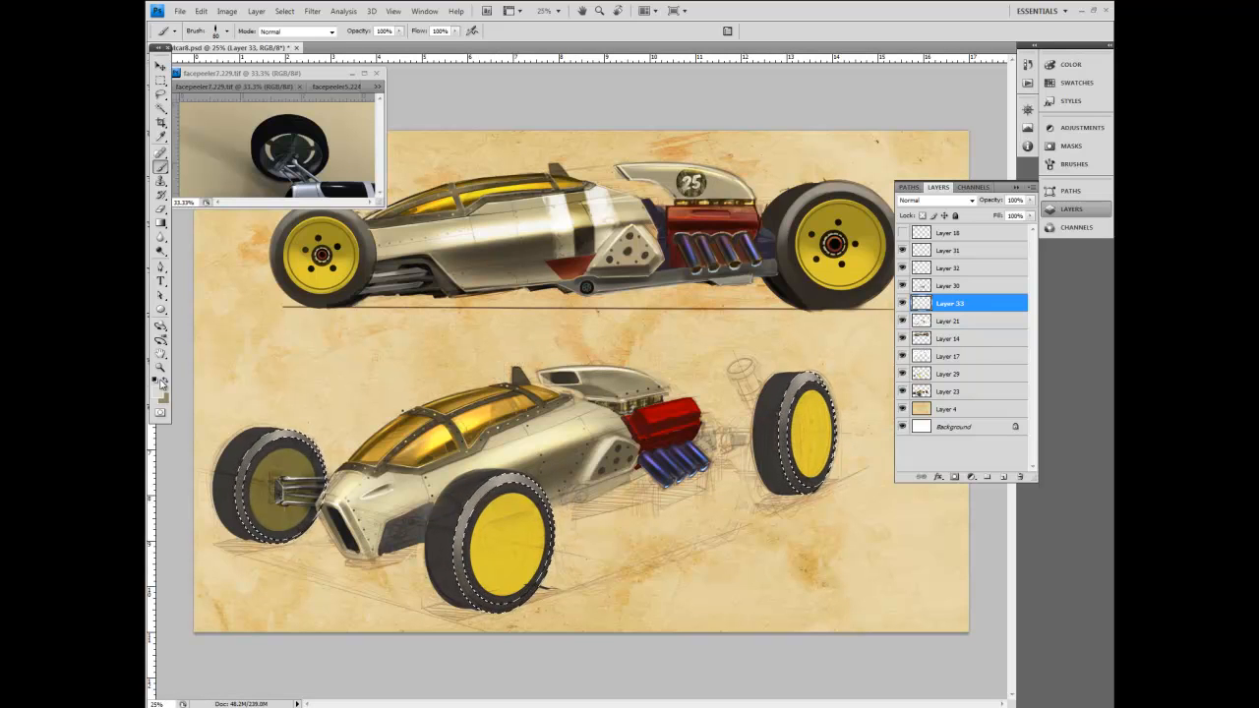
Sample the front tyre's dark grey and set the brush's angle jitter control to Initial Direction.
click(160, 138)
click(488, 499)
click(161, 168)
click(1068, 165)
click(852, 155)
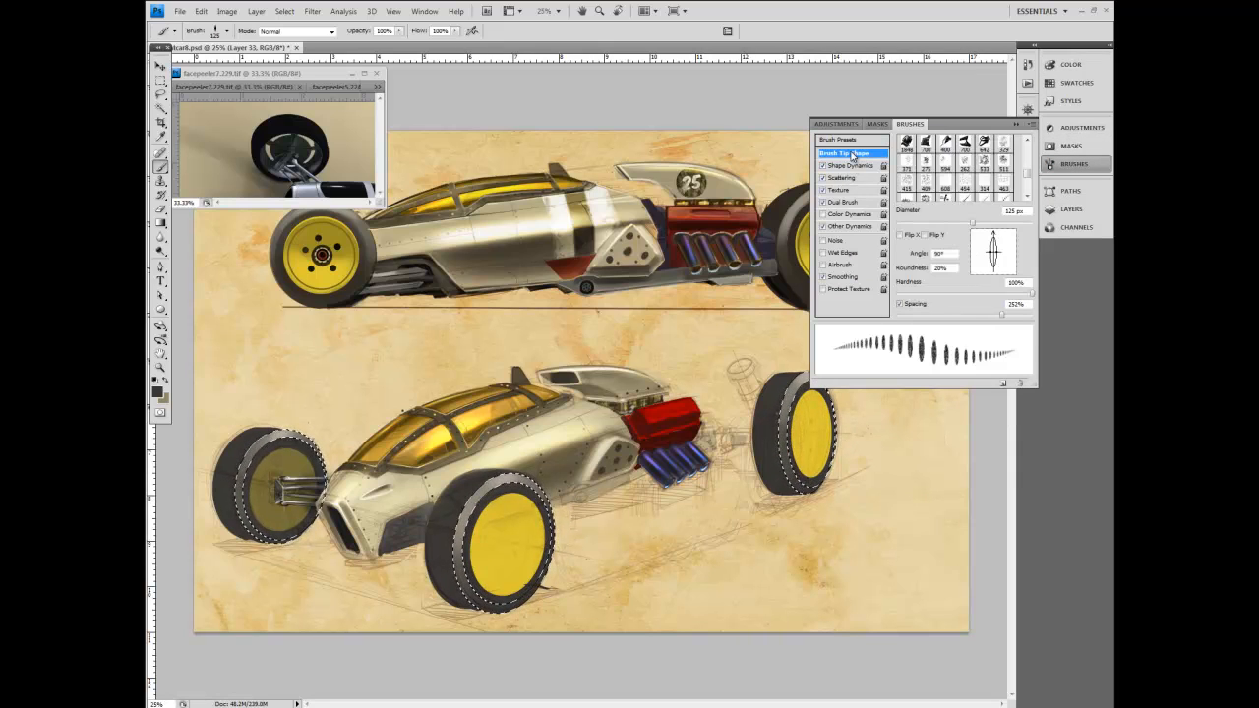
click(852, 165)
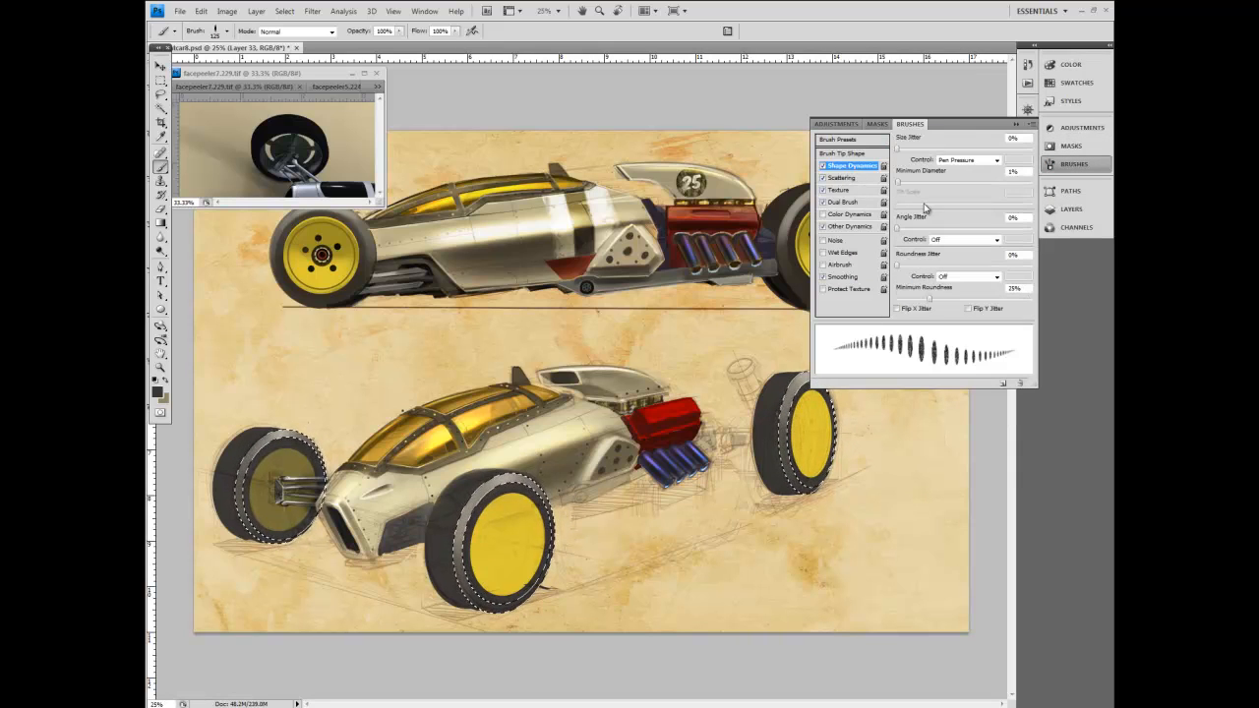
click(968, 240)
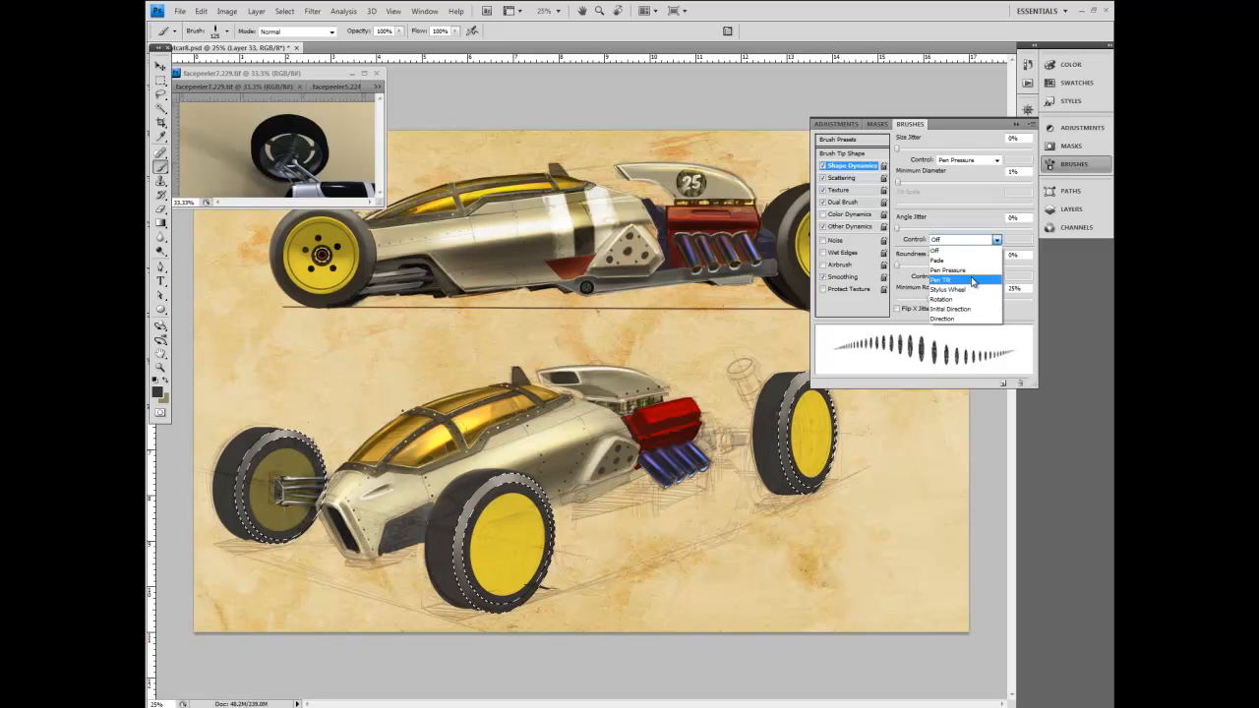
click(952, 309)
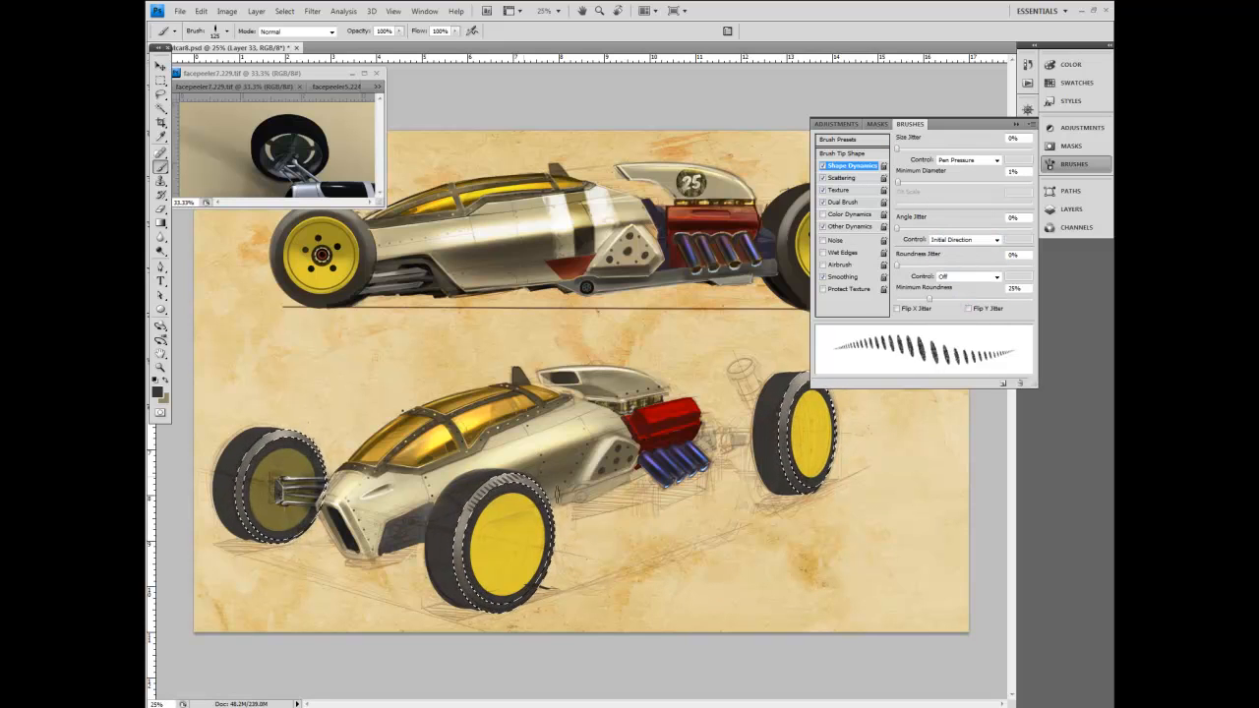
Try tread notches on the front tyre with the angle control on Rotation, and again with it set to Direction.
click(968, 239)
click(952, 298)
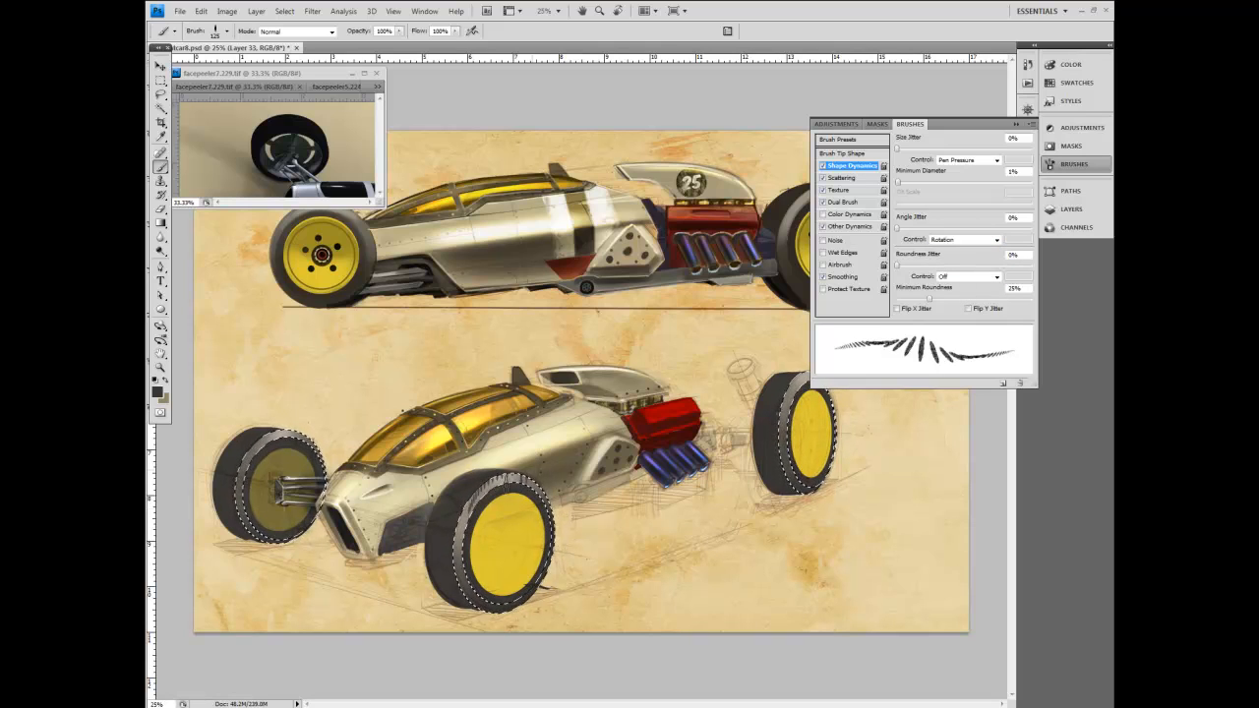
click(968, 239)
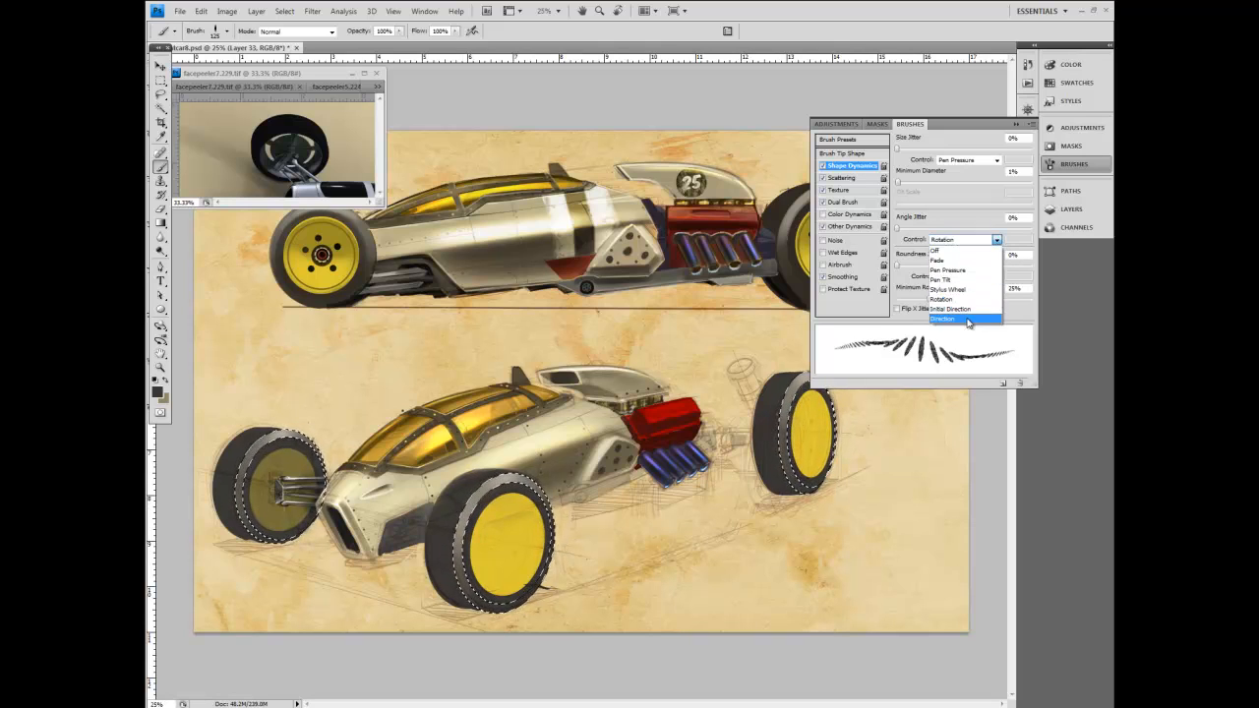
click(952, 320)
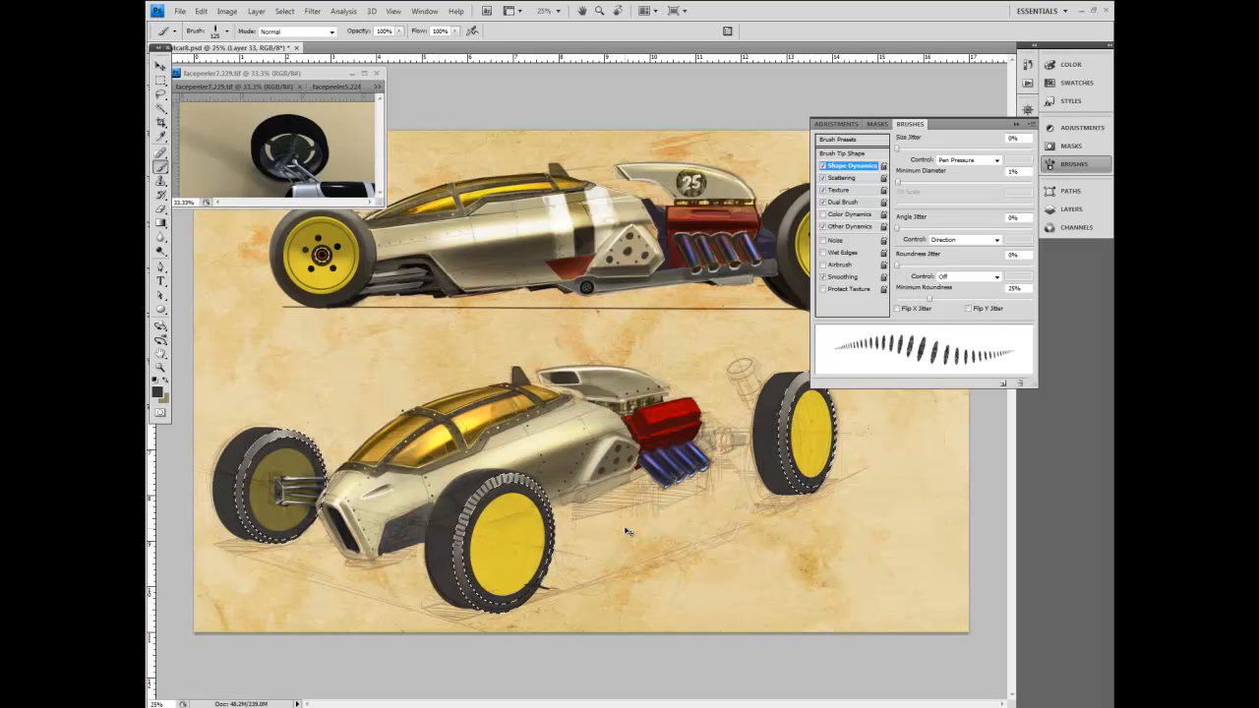
Set the brush spacing to 130% and its size to 200 px, and paint notches around the tyre sidewalls.
click(844, 154)
drag(1004, 315, 976, 315)
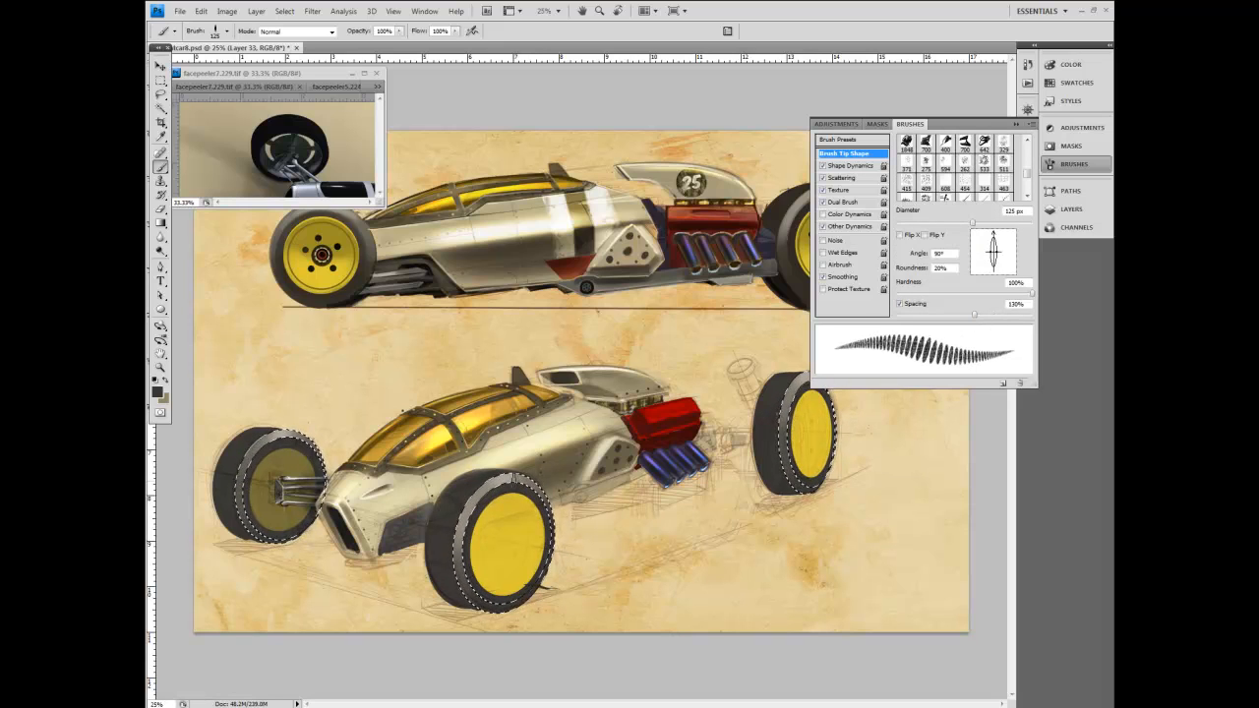
key(bracketright)
key(bracketright)
key(bracketright)
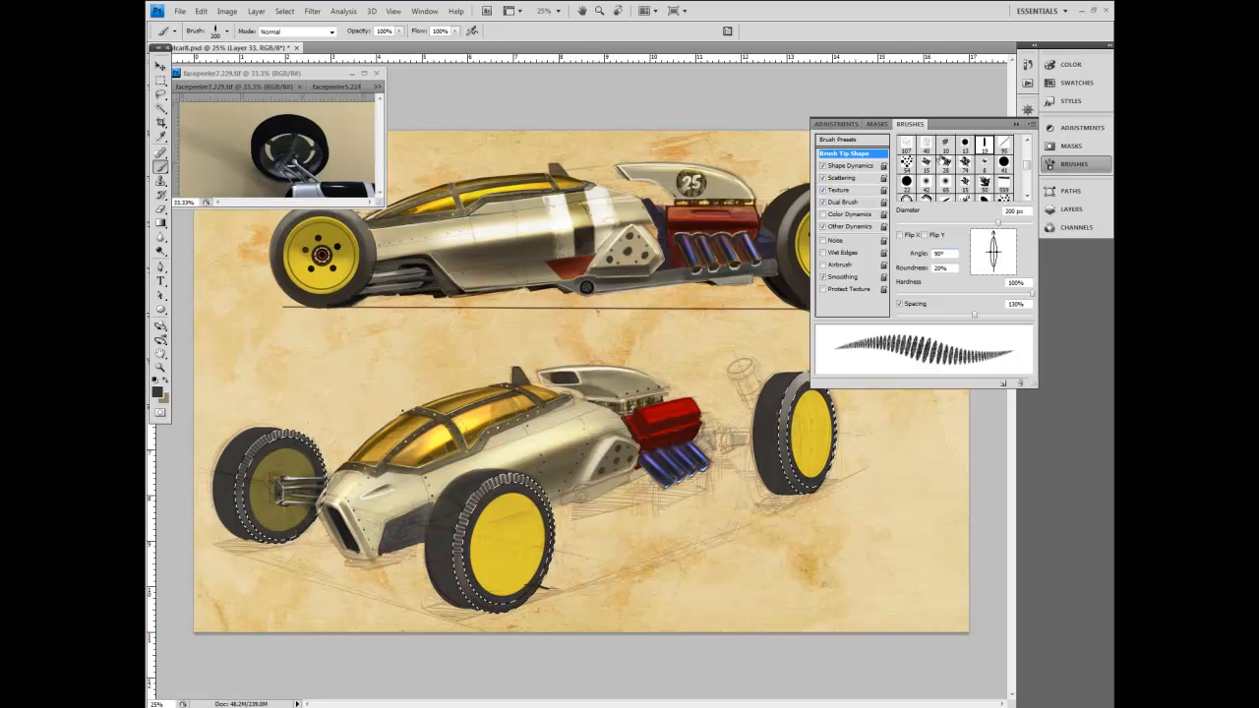
click(1017, 125)
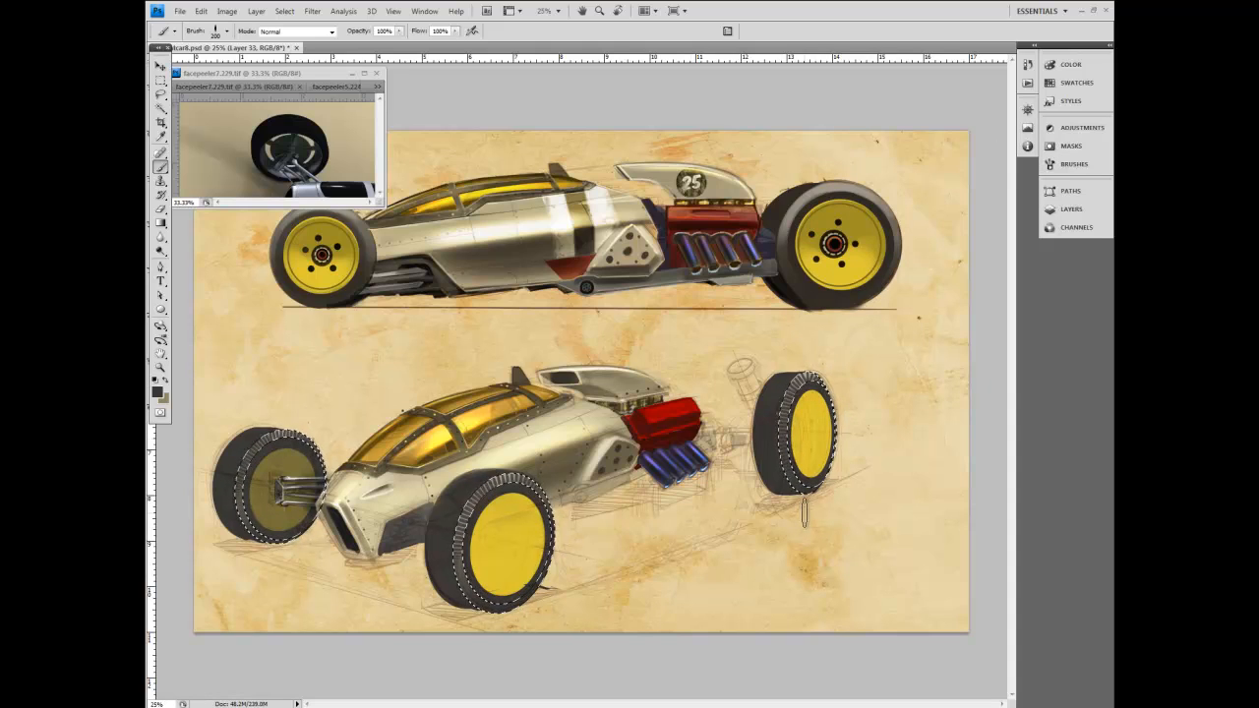
Remove the painted tread notches from the sidewalls, switch to the Eraser and deselect.
key(ctrl+d)
key(ctrl+shift+d)
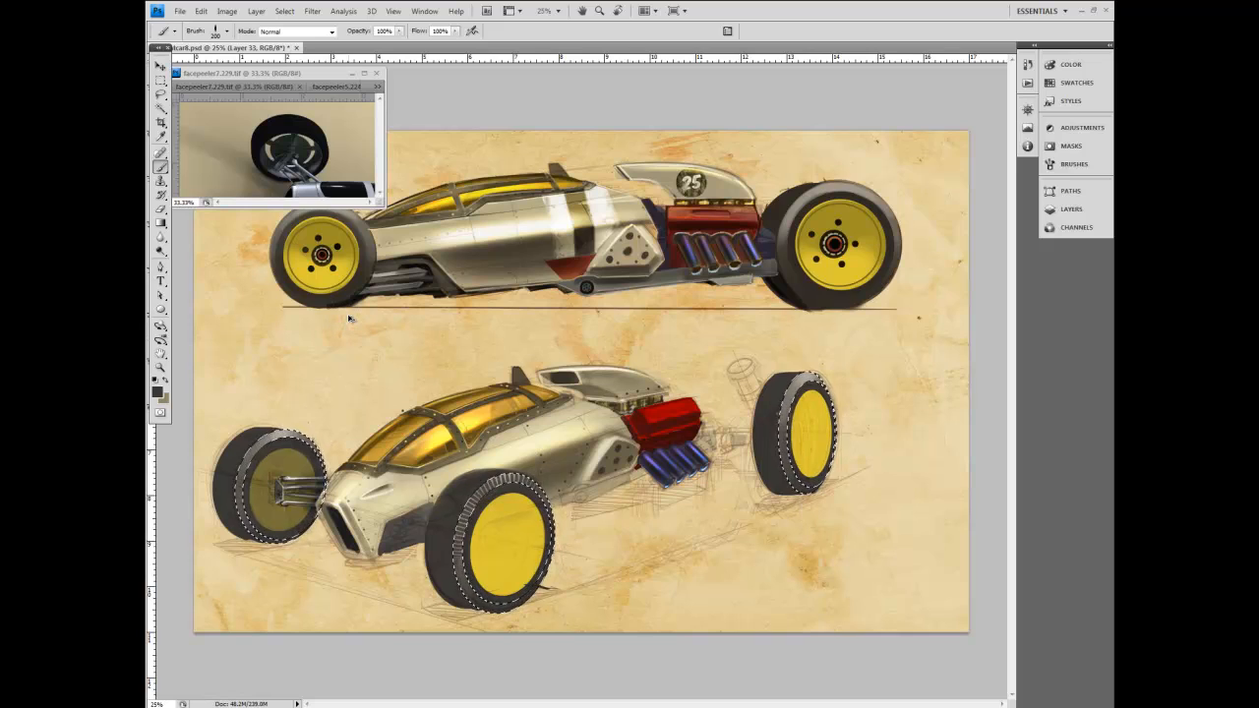
click(160, 210)
key(ctrl+d)
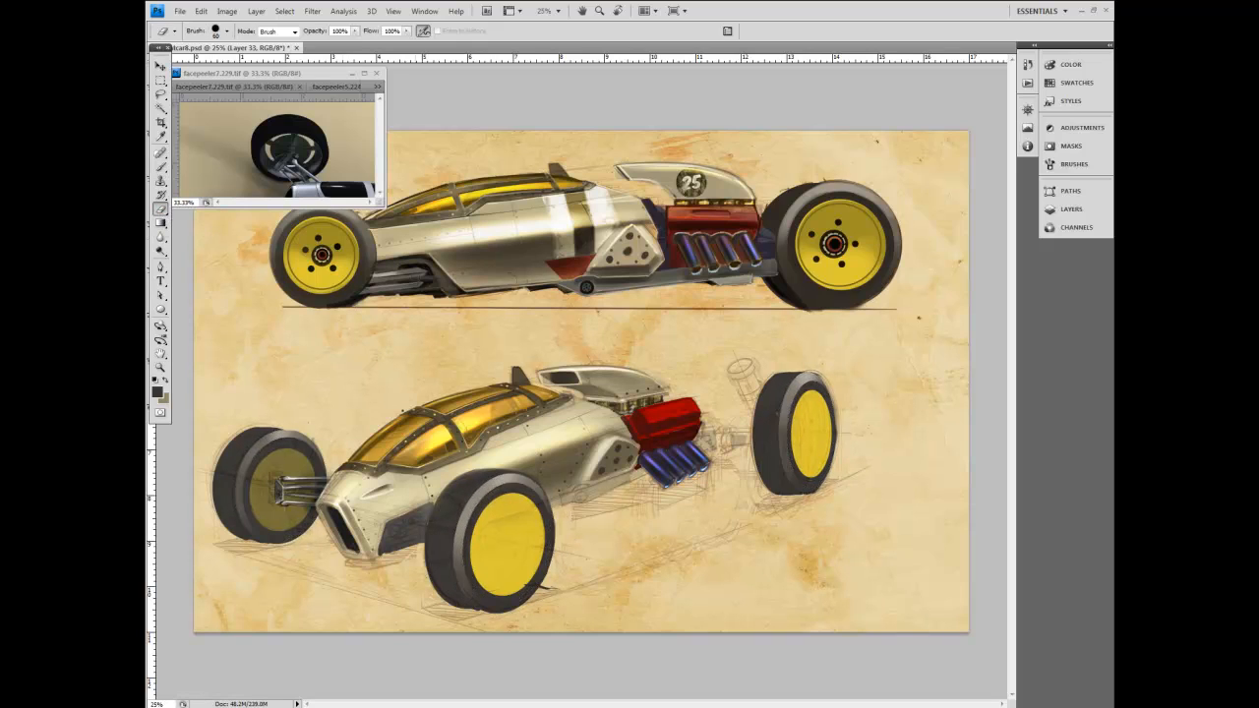
Scale the near front wheel's rim ellipse in Path 1 to 99.2%.
click(1070, 191)
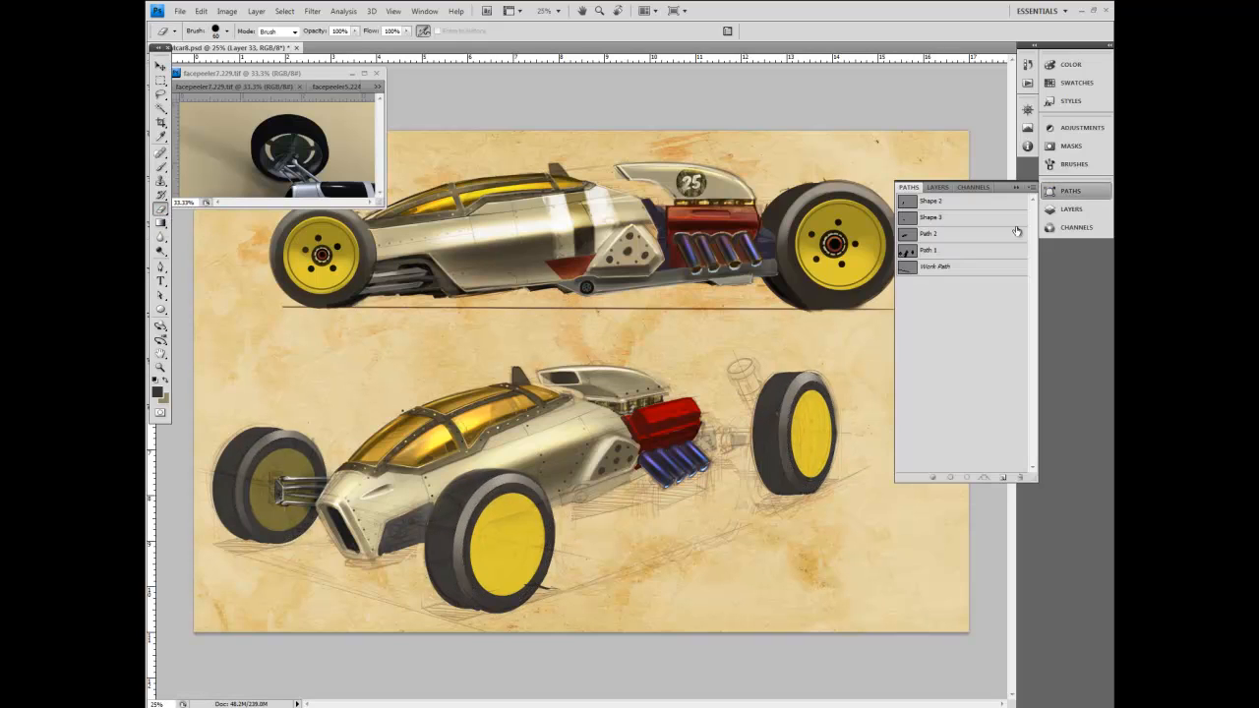
click(938, 252)
key(a)
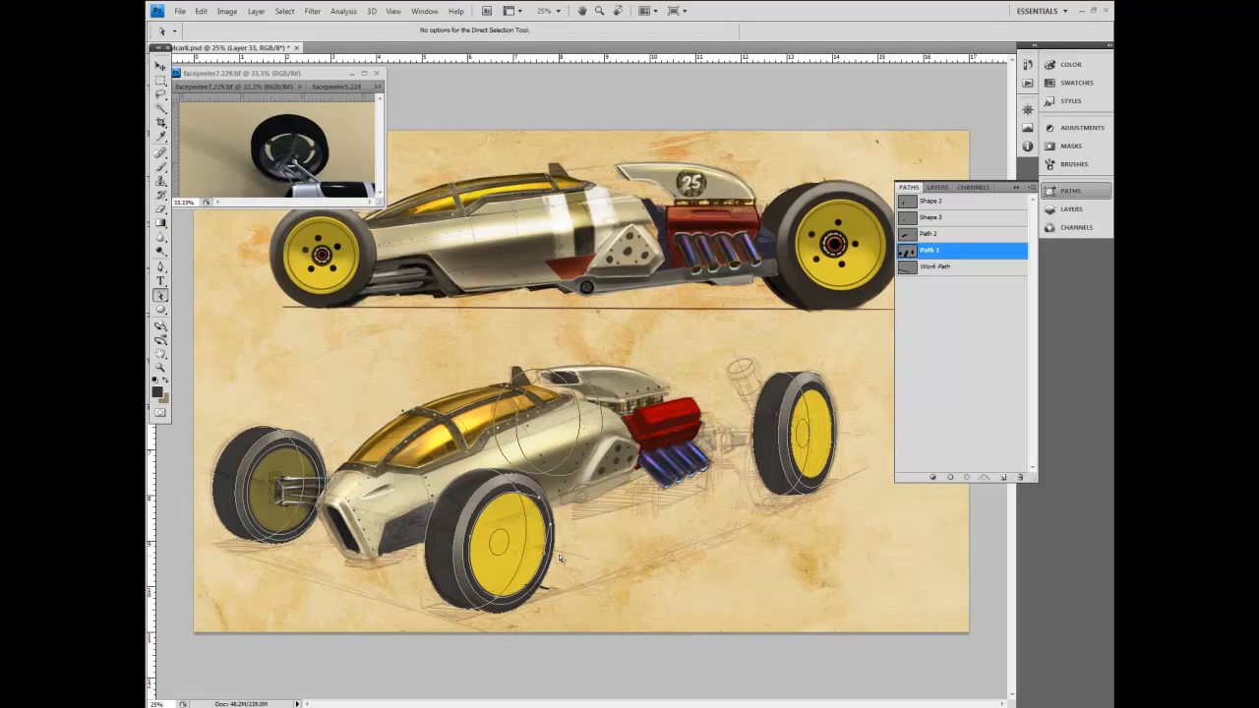
click(201, 11)
click(228, 239)
drag(470, 597, 472, 596)
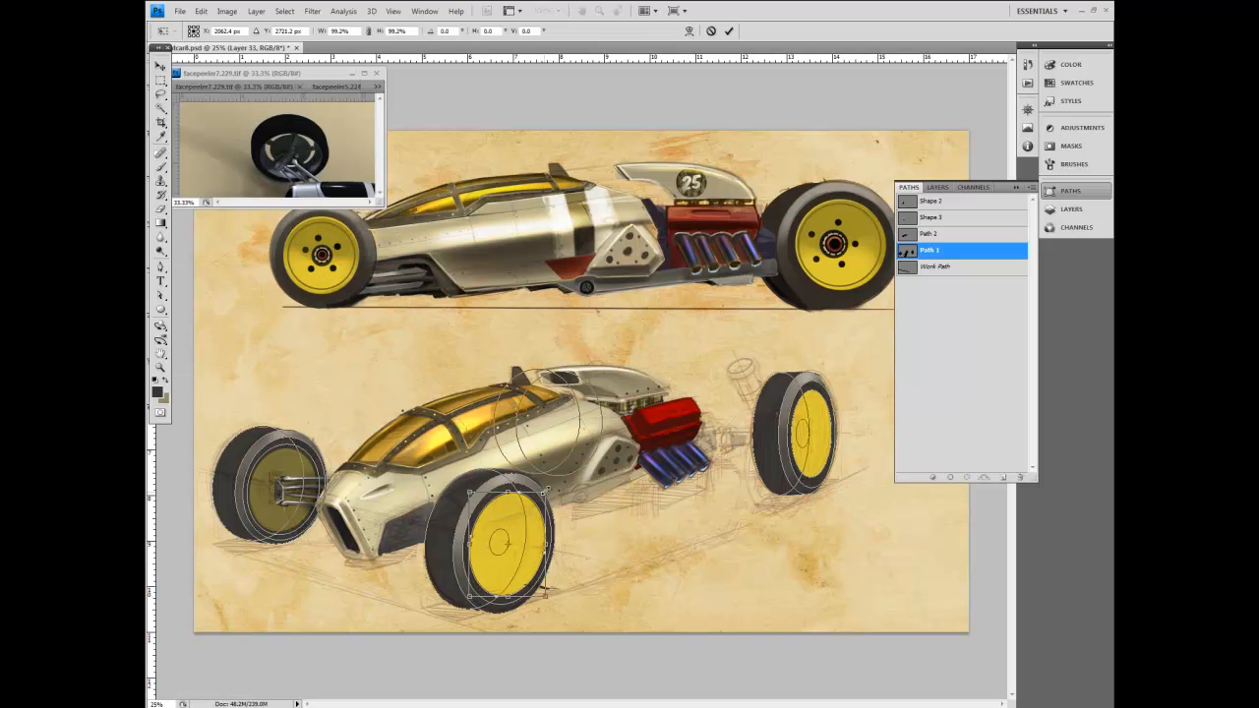
key(Return)
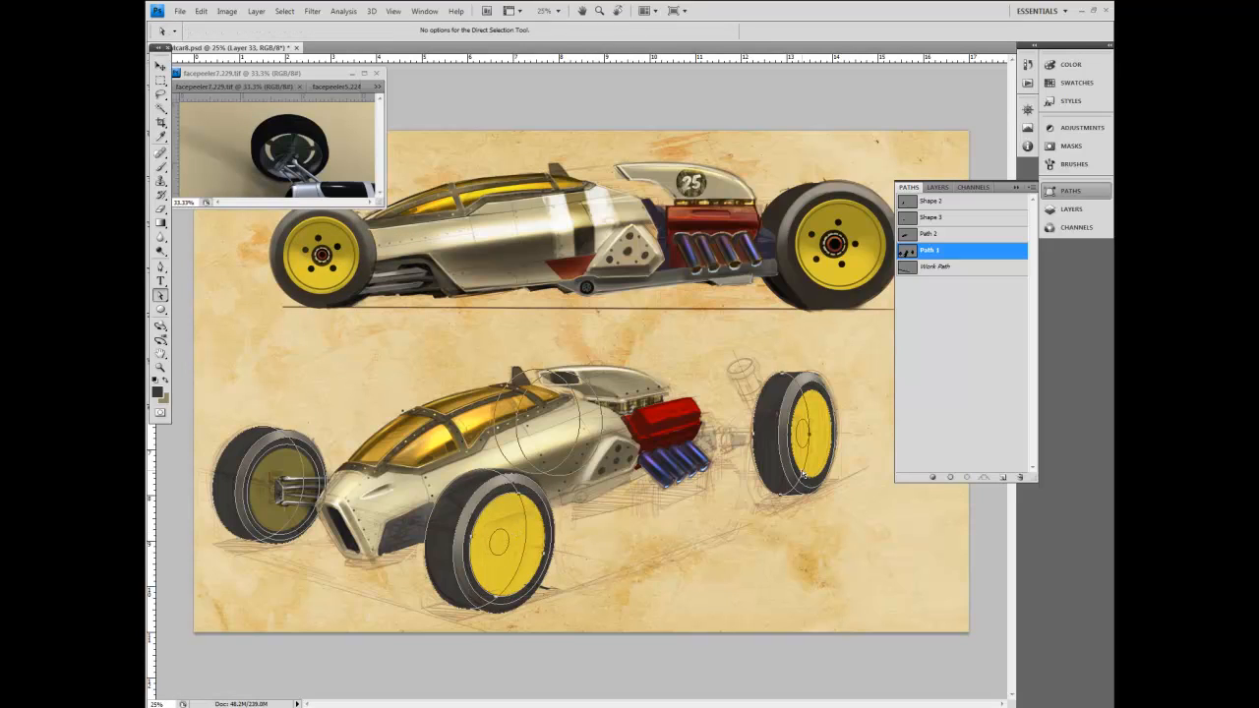
Load the near front and rear rim ellipses as a selection and hide Path 1.
click(899, 402)
click(941, 252)
click(967, 477)
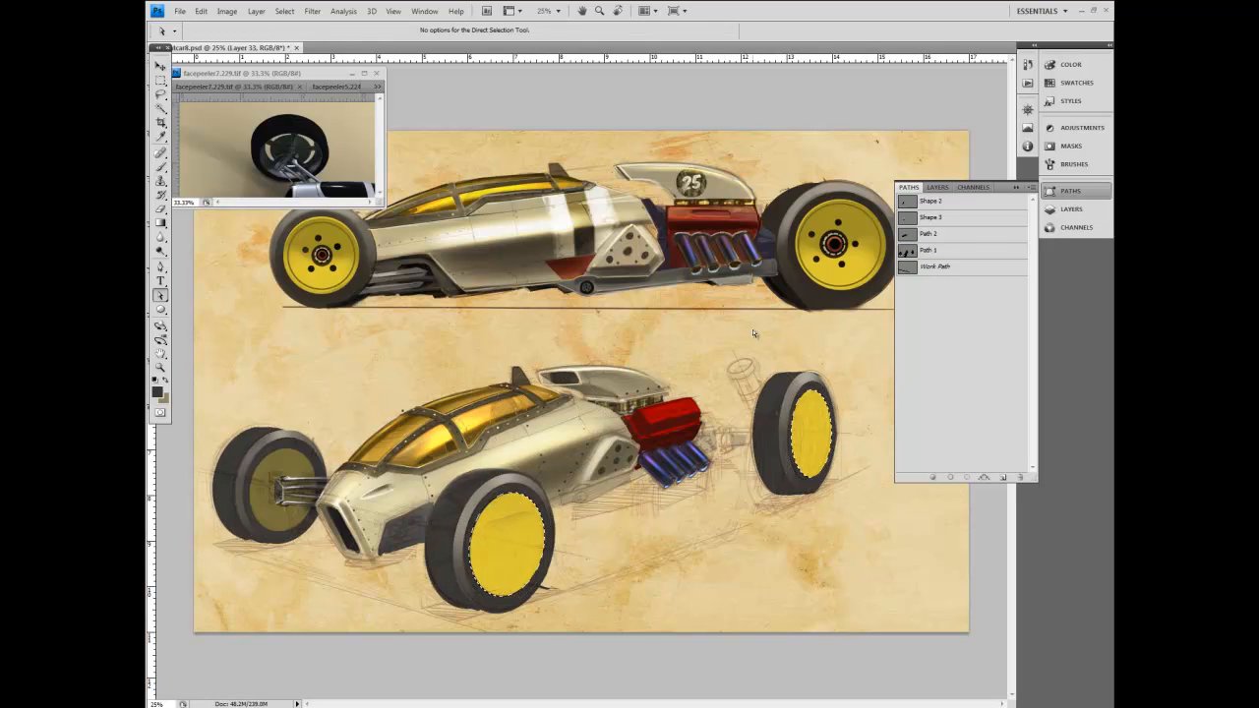
Shade the selected rims in a sampled dark gold with a soft 200 px brush, and show Path 1 again.
click(161, 137)
click(168, 166)
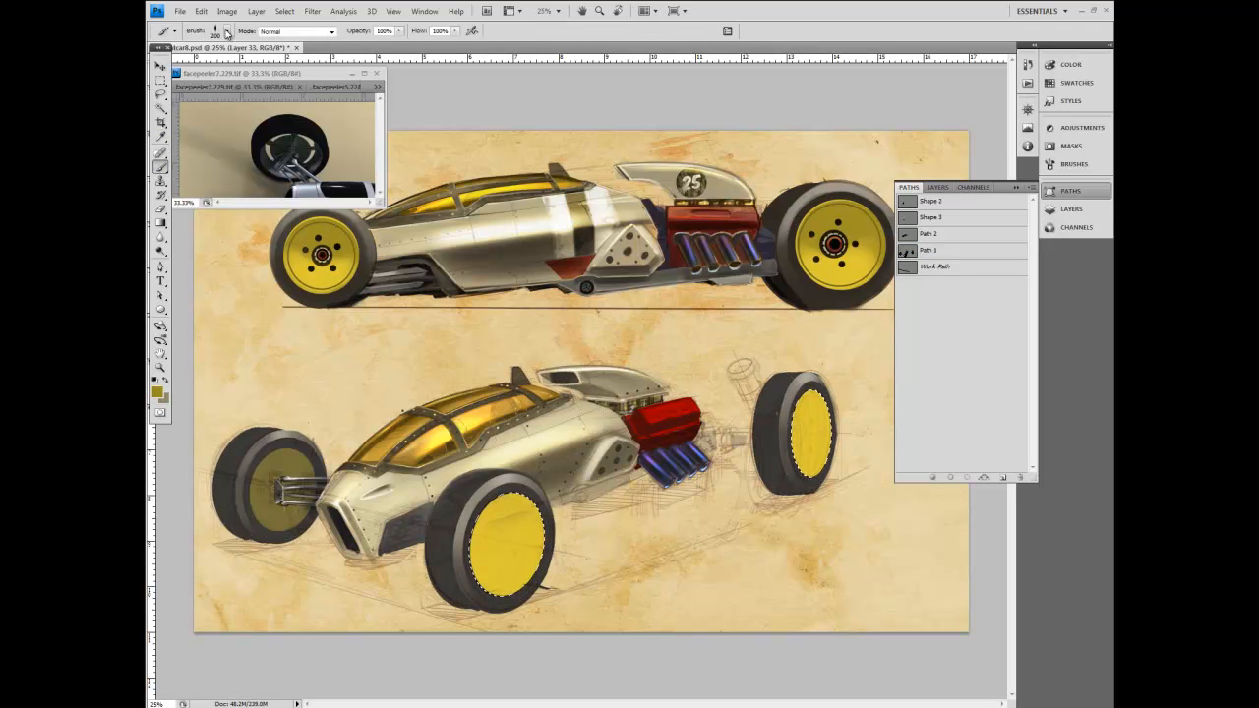
click(226, 31)
click(228, 134)
click(451, 89)
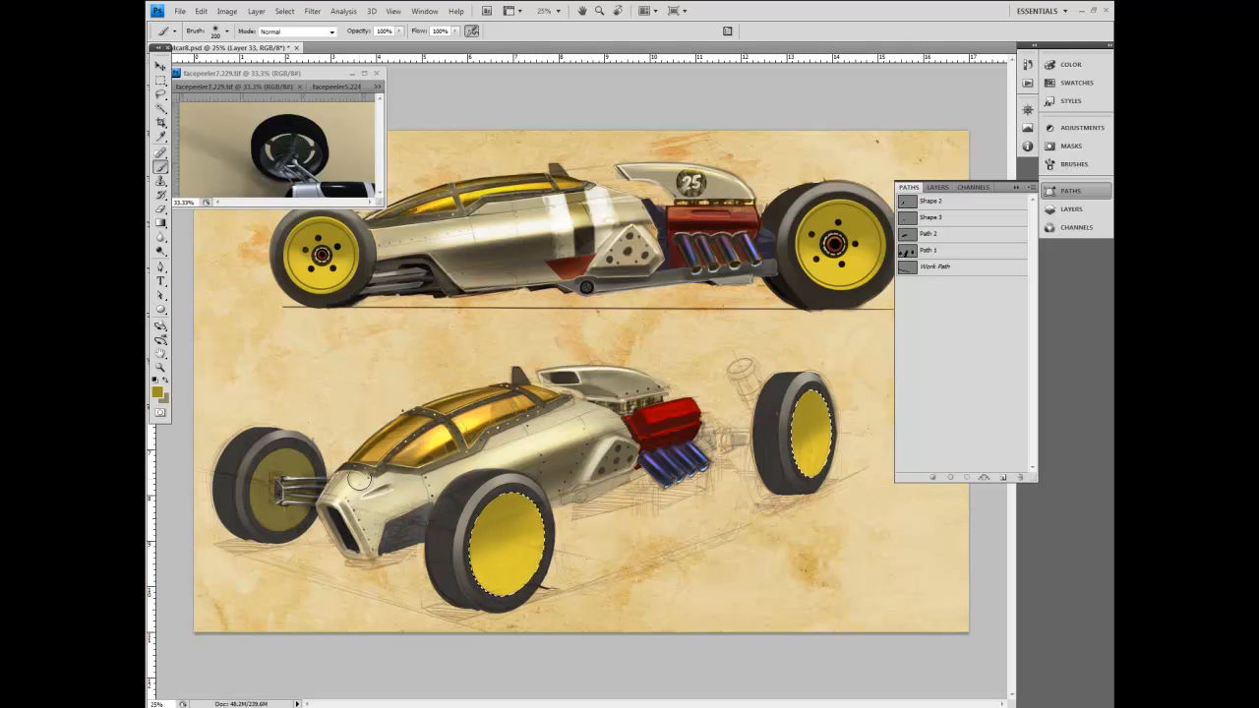
click(936, 253)
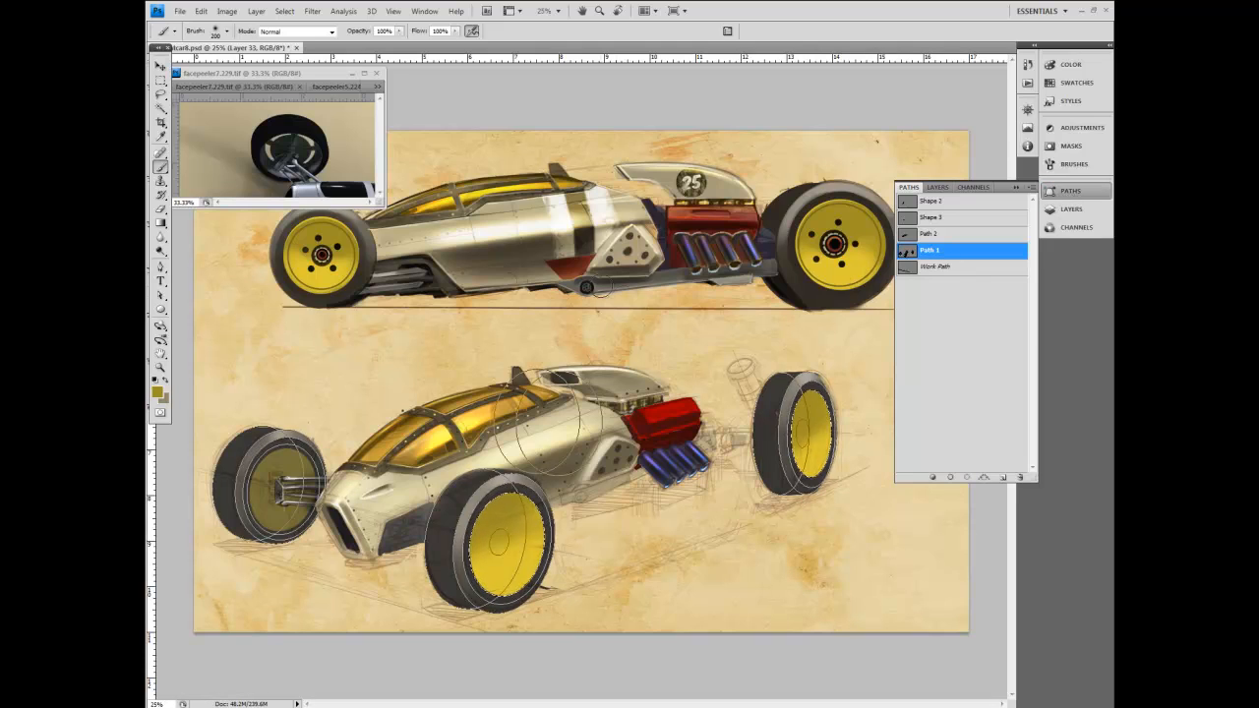
Sample the side-view rim's yellow, lighten it, and paint highlights on the selected rims with a 125 px brush.
click(162, 137)
click(327, 273)
click(157, 392)
drag(399, 279, 370, 261)
click(587, 255)
click(163, 168)
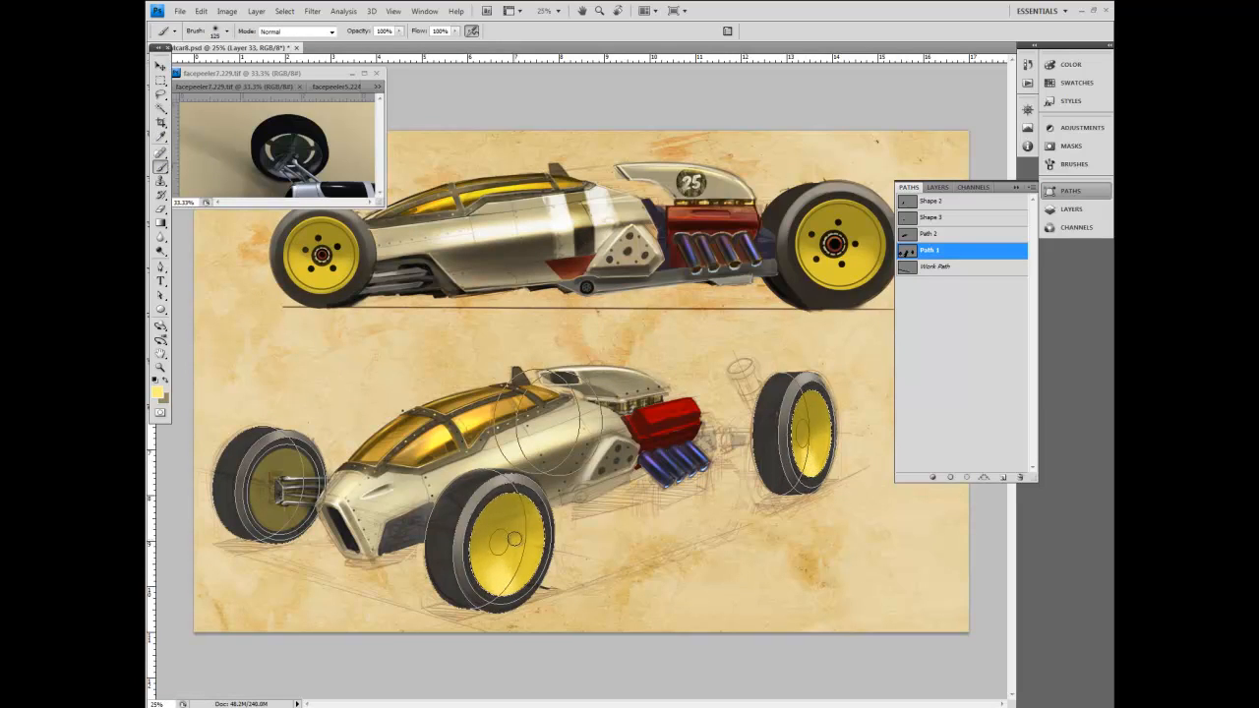
key(bracketleft)
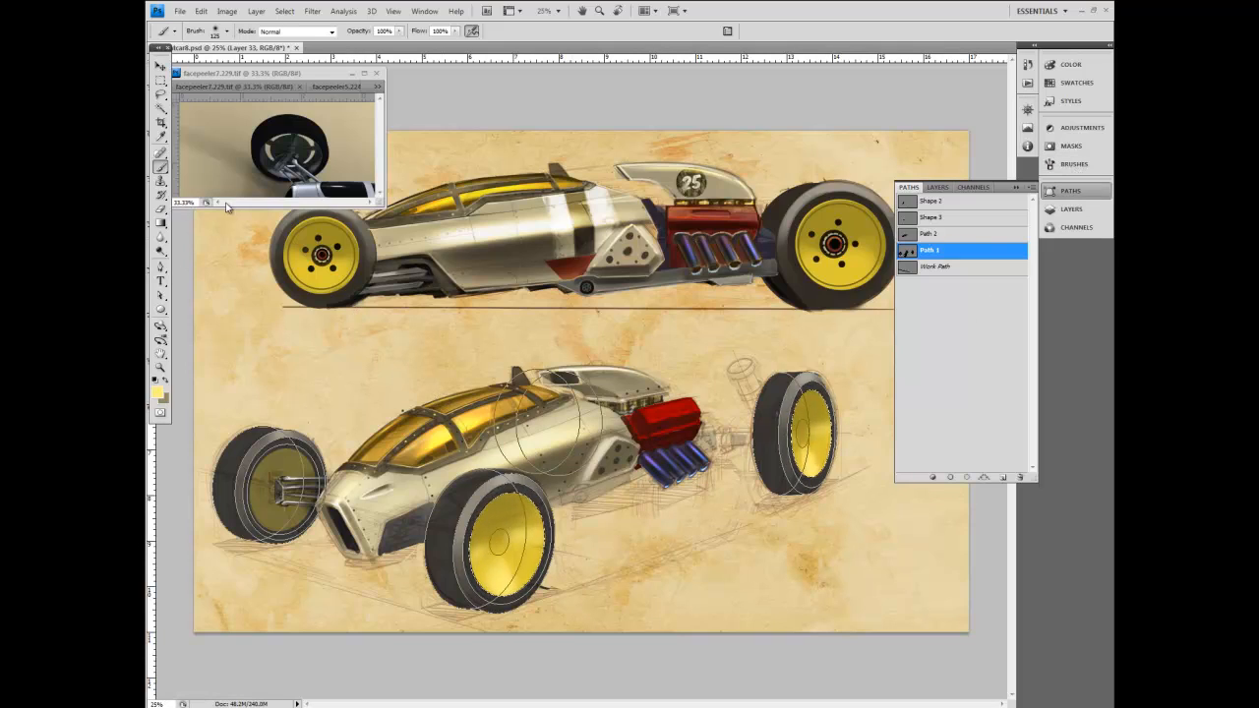
Load the centre hub ellipses of the two yellow rims as a selection and fill them with black.
click(1069, 191)
click(1069, 191)
click(160, 295)
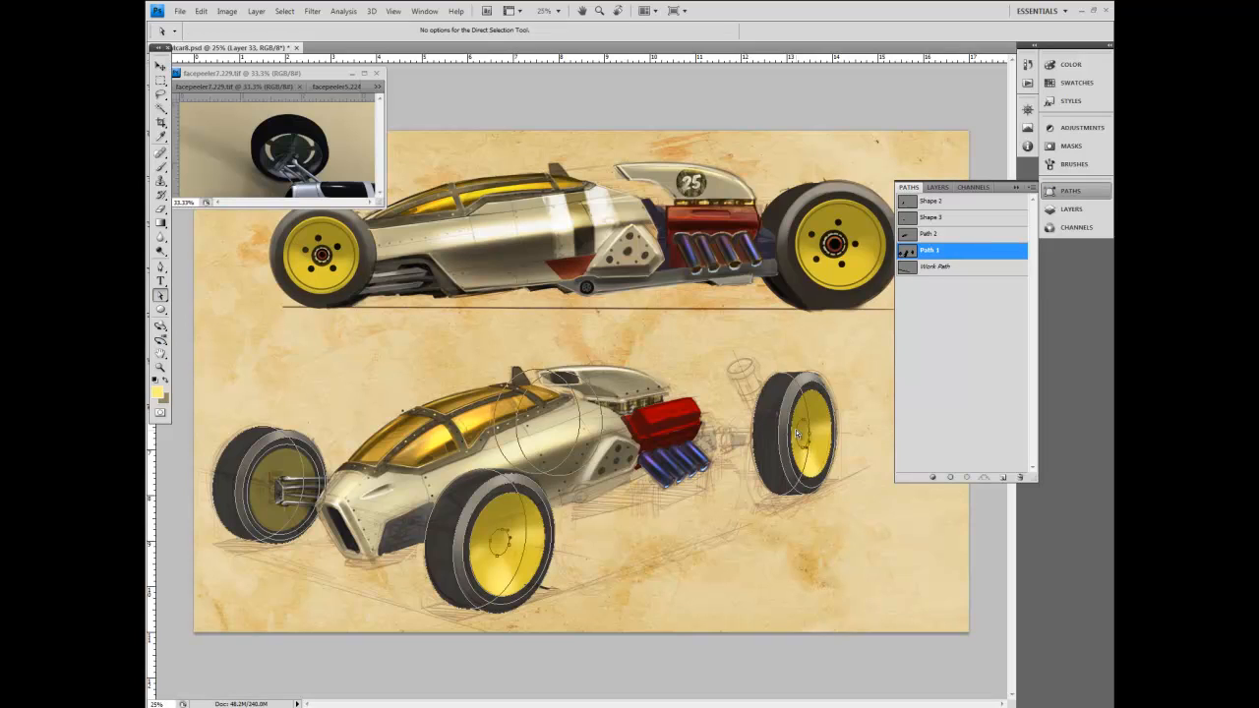
click(156, 392)
click(287, 414)
click(556, 258)
click(165, 382)
key(ctrl+BackSpace)
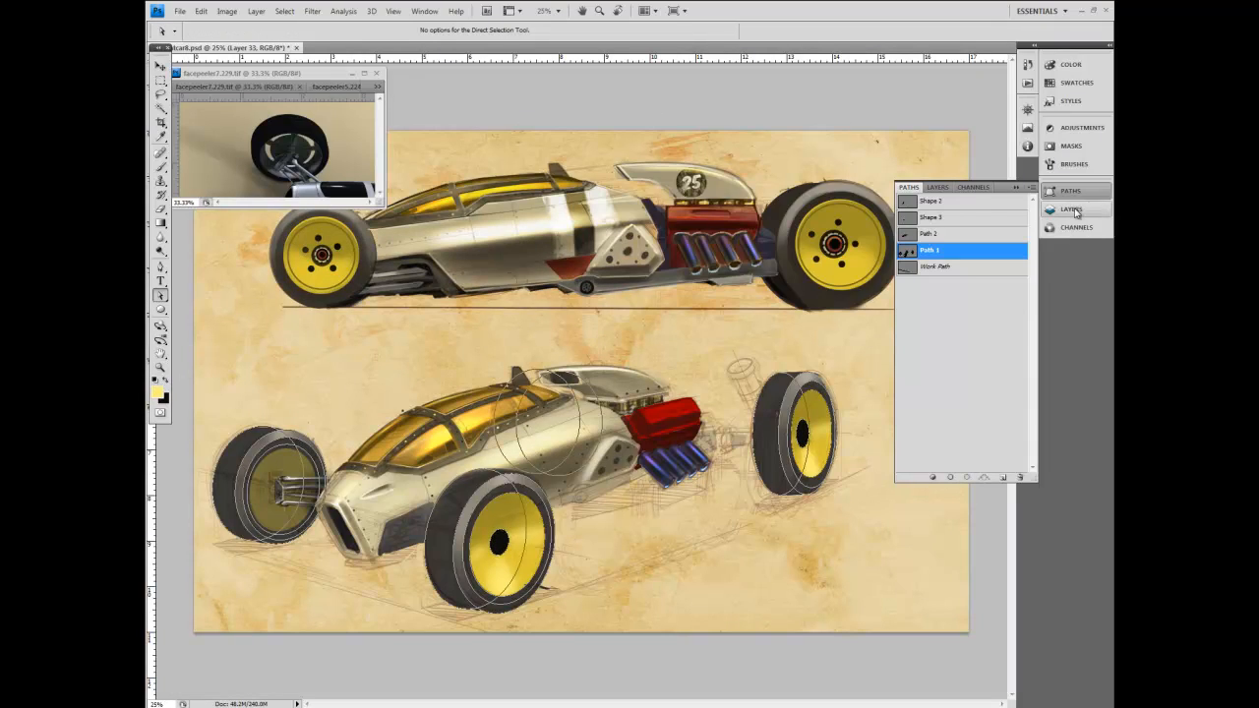
Lasso the side view's front wheel hub, deactivate the displayed path, and copy the hub from Layer 14 onto a new layer.
click(1071, 208)
click(903, 339)
click(903, 338)
click(160, 93)
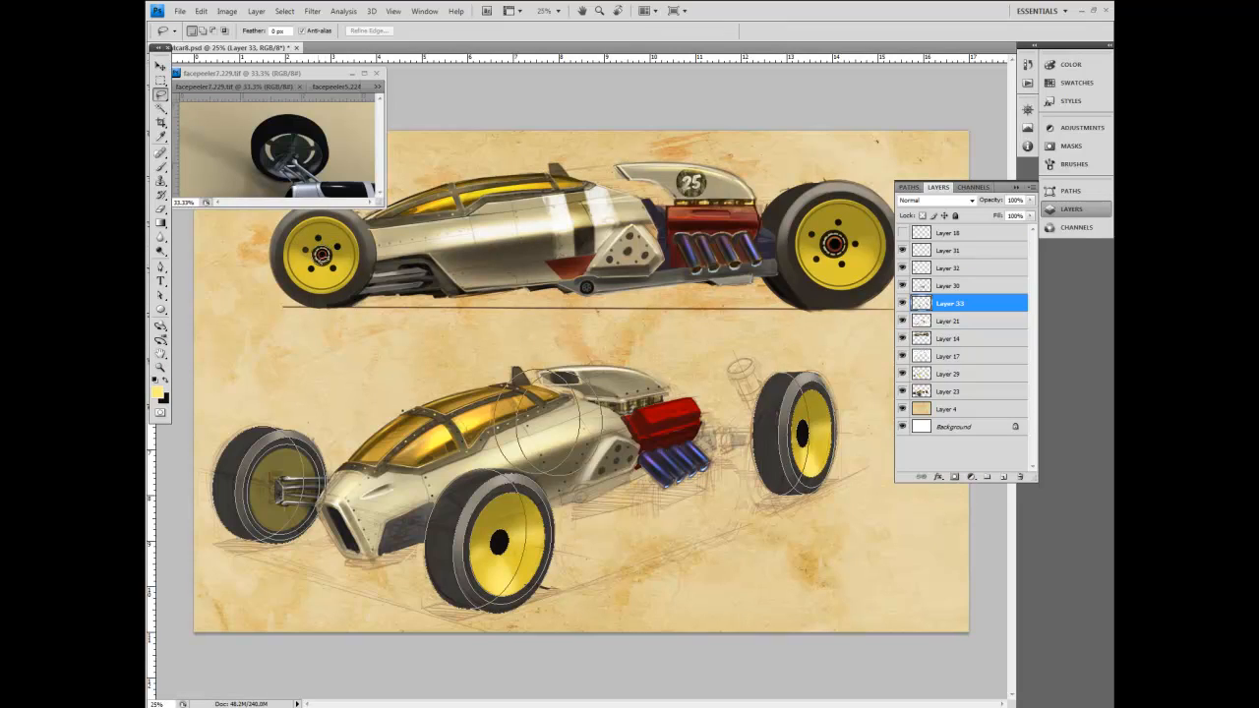
drag(333, 248, 332, 245)
ctrl+click(218, 110)
ctrl+click(426, 312)
click(1070, 190)
click(981, 348)
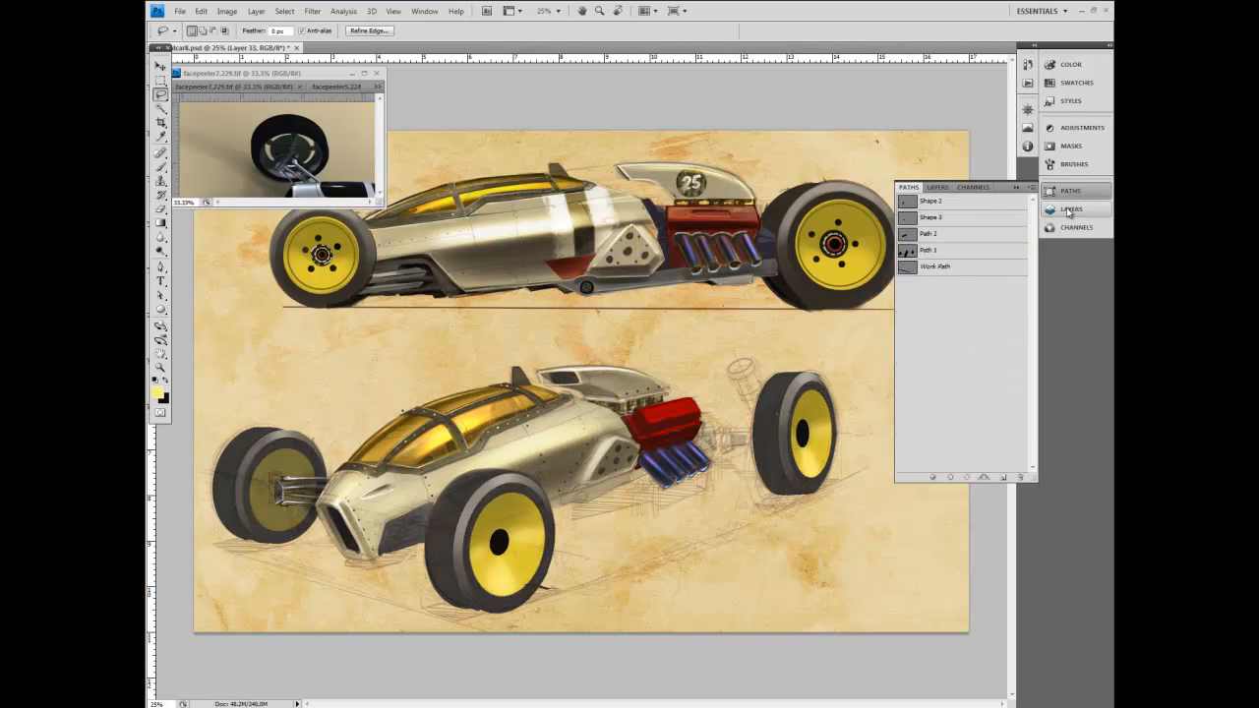
click(1071, 209)
click(944, 338)
key(ctrl+j)
Move the hub copy's layer up the stack to sit above Layer 31.
key(v)
key(ctrl+bracketright)
key(ctrl+bracketright)
key(ctrl+bracketright)
key(ctrl+bracketright)
key(ctrl+bracketright)
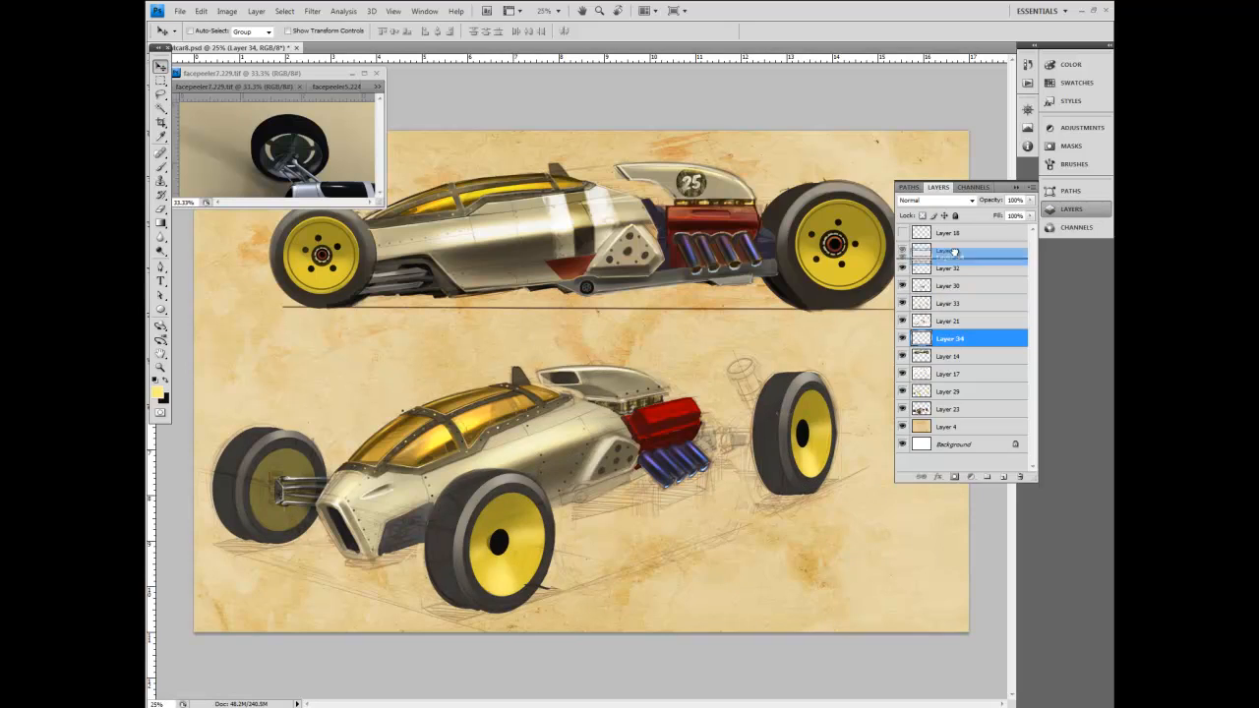
Scale the hub copy to about 87.3% width and 124.8% height and position it over the near front wheel's black centre.
click(201, 10)
mouse_move(233, 242)
click(333, 255)
drag(488, 552, 513, 525)
key(Down)
key(Down)
key(Down)
key(Down)
key(Down)
key(Down)
key(Down)
key(Left)
key(Left)
key(Up)
key(Up)
key(Up)
key(Up)
key(Up)
key(Up)
key(Up)
key(Up)
Rotate the hub copy to 9 degrees to match the near front wheel's tilt.
click(201, 11)
mouse_move(233, 242)
click(332, 267)
drag(563, 463, 592, 465)
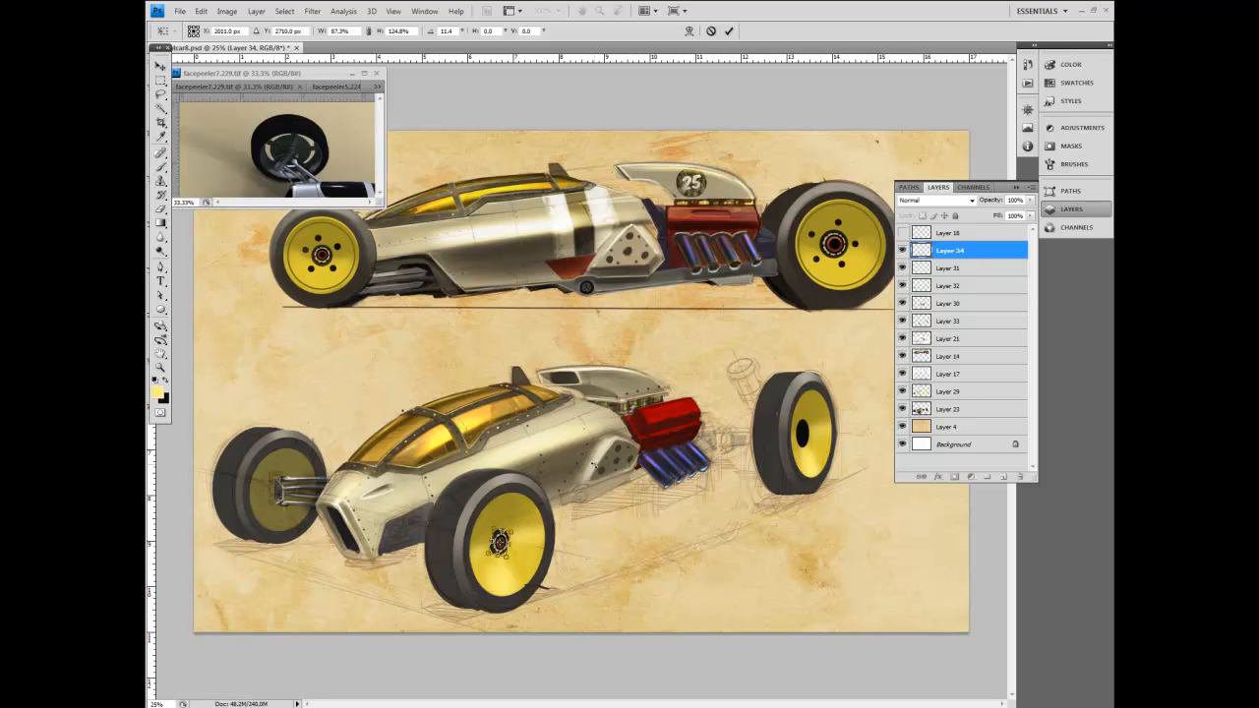
key(ctrl+plus)
key(ctrl+plus)
drag(440, 652, 514, 445)
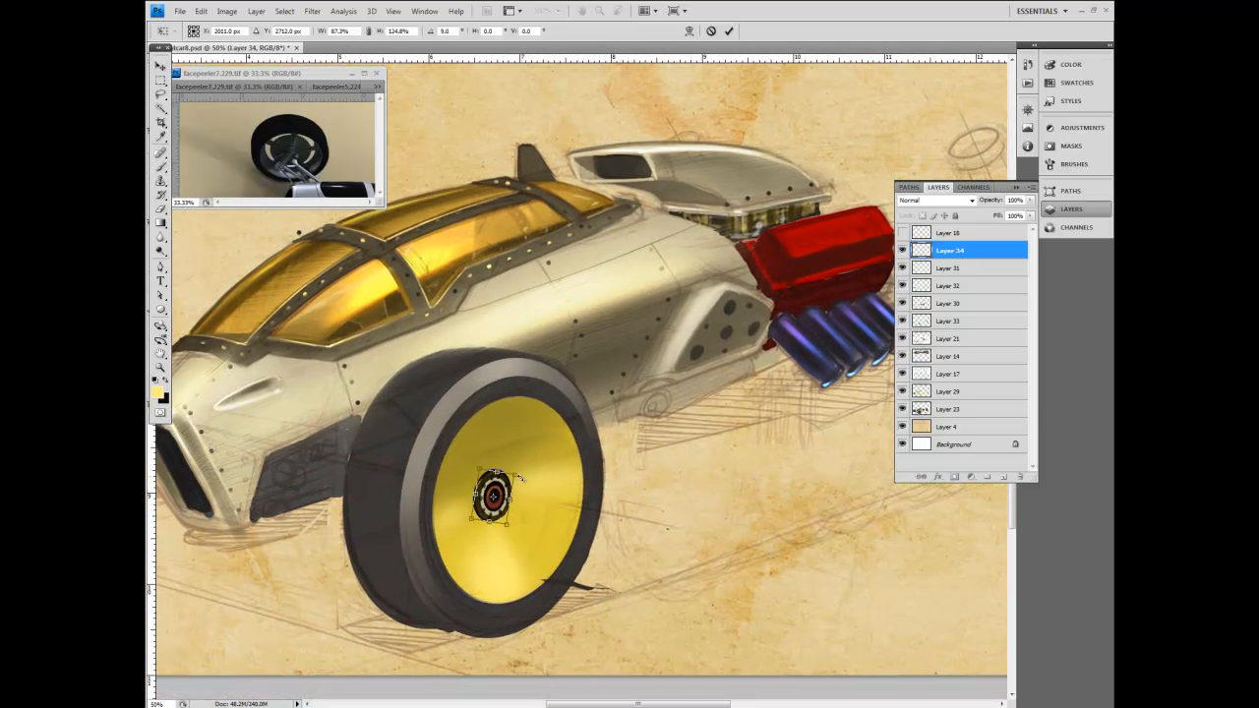
Enlarge the hub copy to about 101.3% width and 144.8% height, and apply the transformation.
click(200, 11)
mouse_move(213, 240)
click(339, 255)
drag(514, 475, 518, 472)
drag(472, 518, 465, 523)
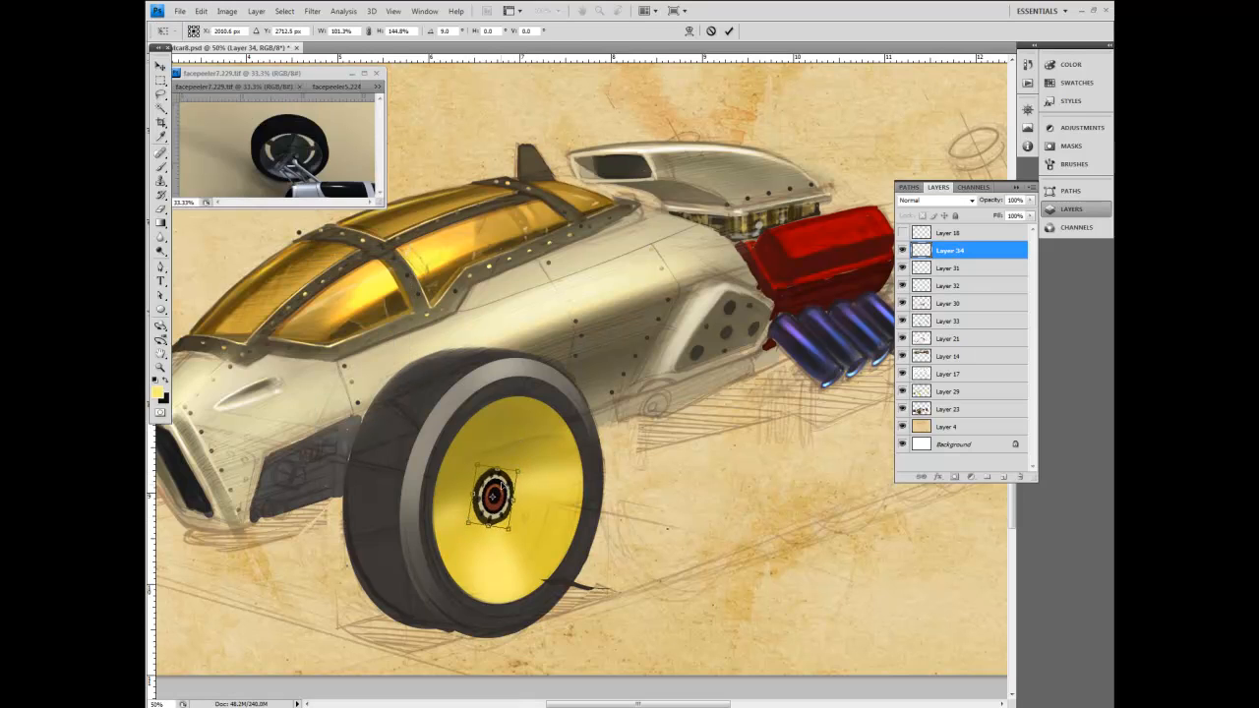
key(Return)
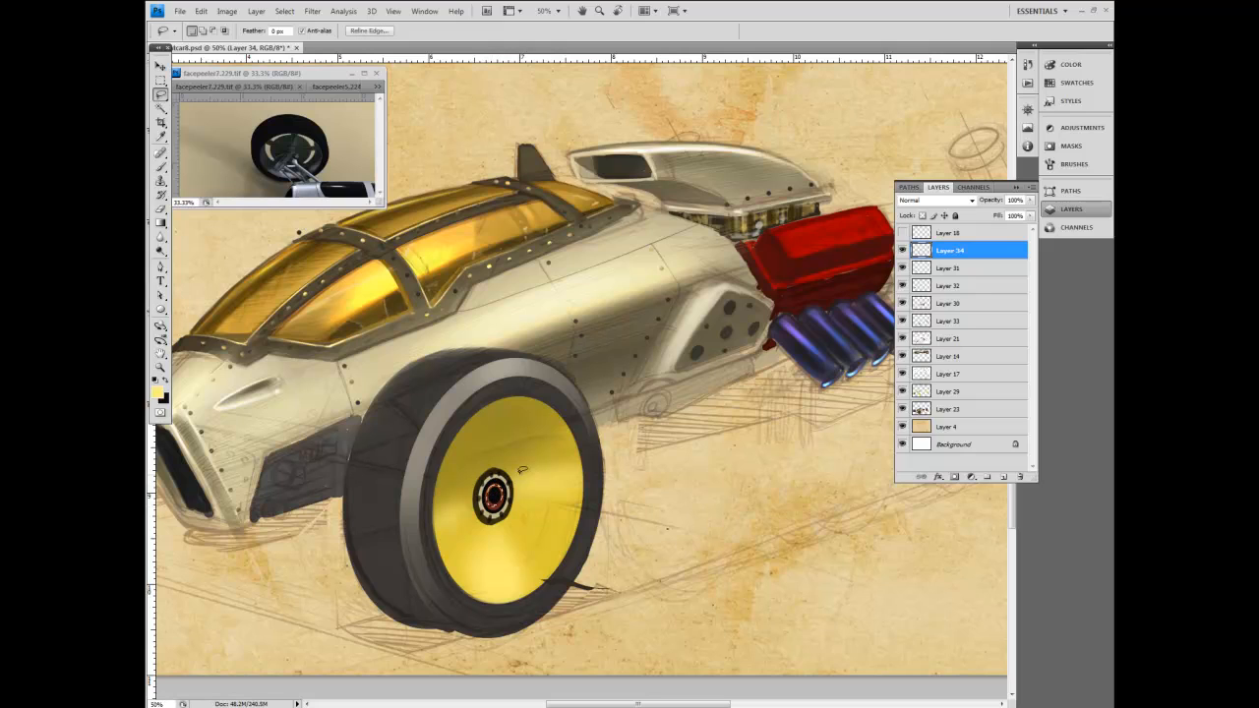
Copy the hub's selected red centre onto its own layer and shift it slightly to suggest depth.
key(ctrl+v)
key(alt+e)
key(Escape)
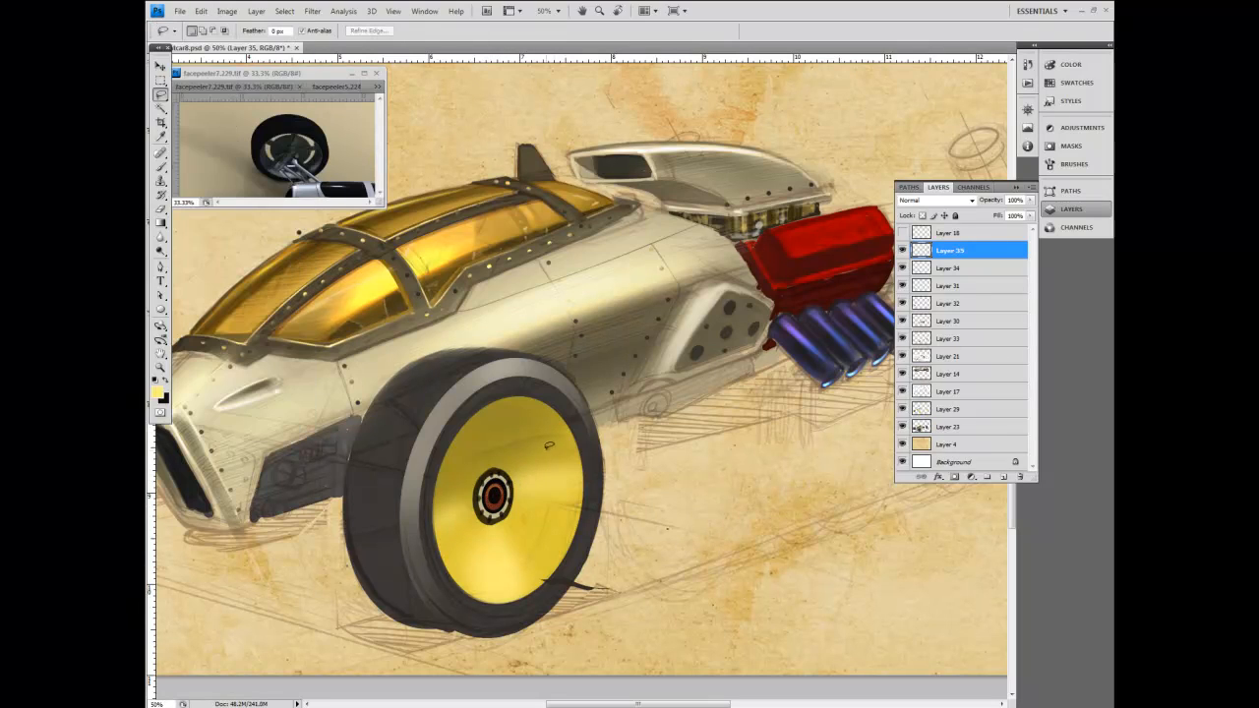
key(v)
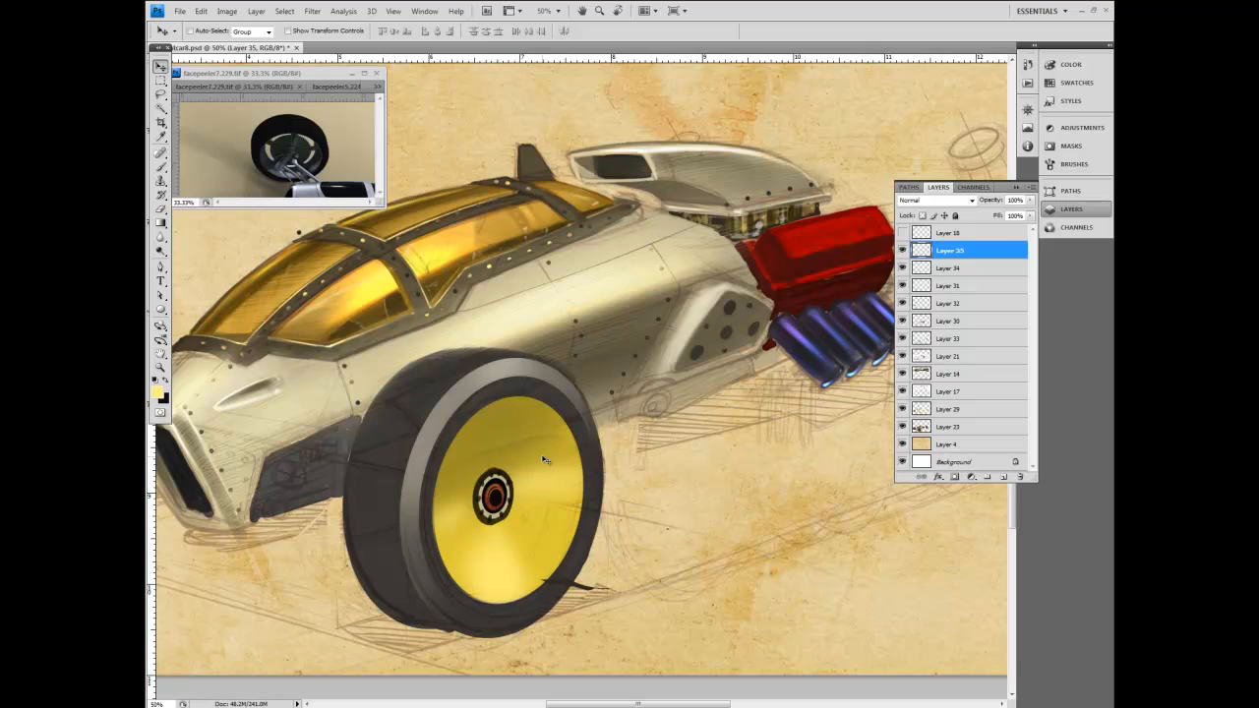
Sample the hub's reddish brown and paint over its centre ring with a 10 px brush.
key(i)
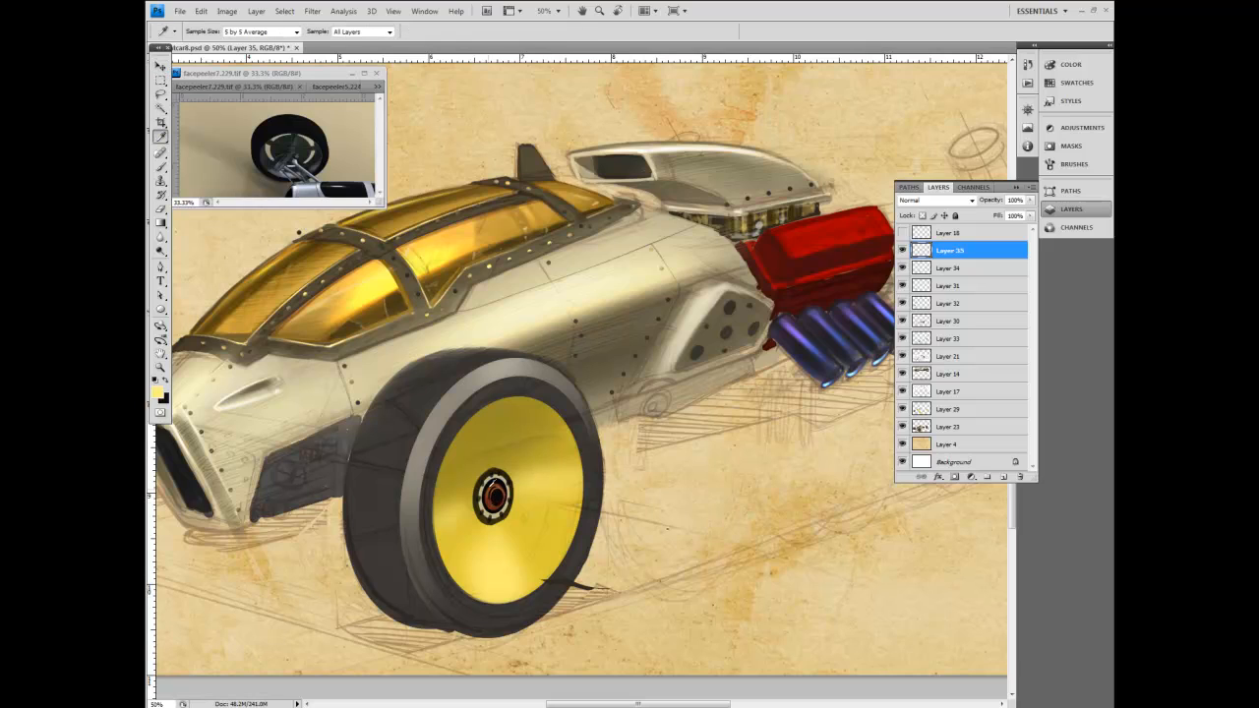
click(499, 485)
click(161, 166)
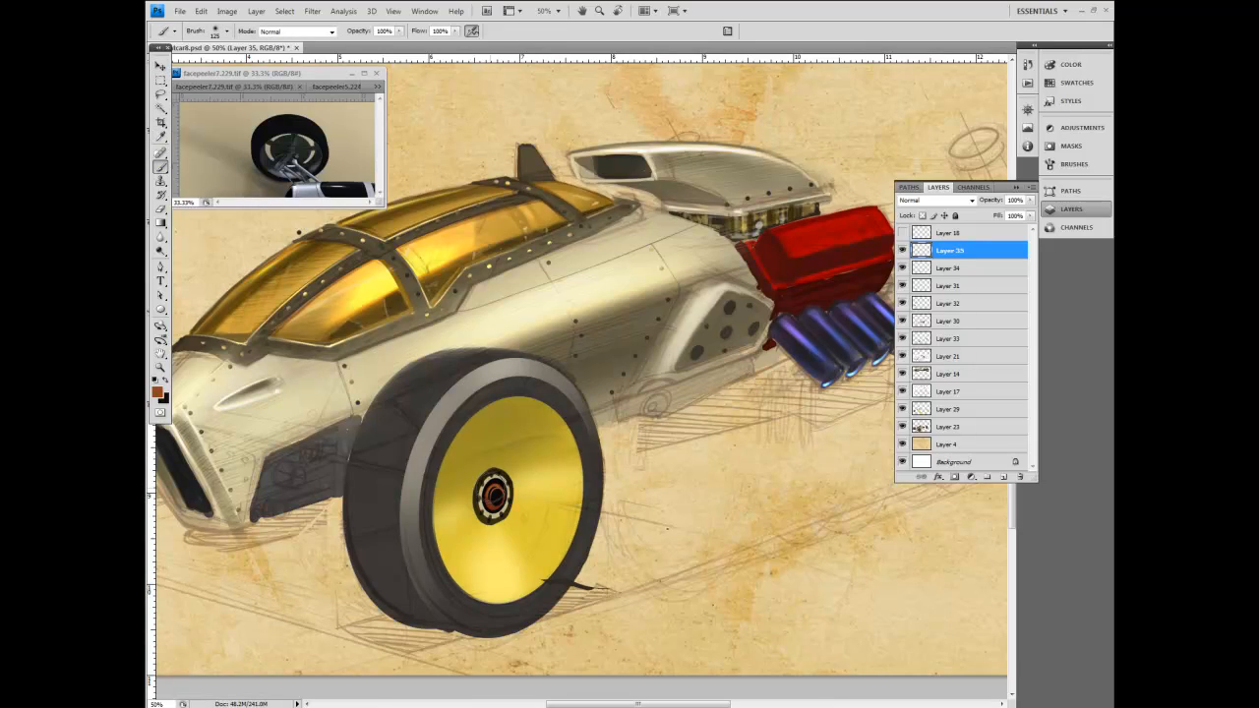
click(226, 31)
double_click(211, 131)
drag(493, 488, 490, 498)
Merge the red centre layer with the hub layer below it.
ctrl+click(947, 274)
right_click(965, 273)
click(993, 410)
key(e)
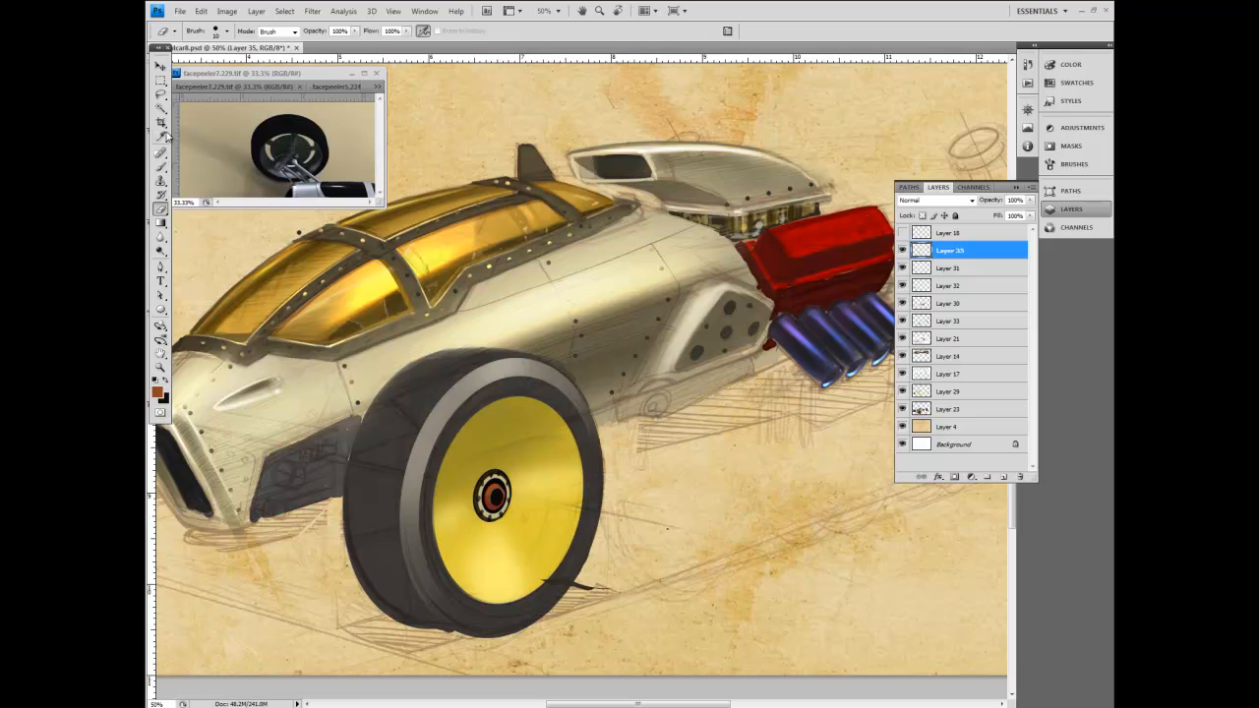
Sample the tan of the hub's light ring and lighten it to a pale cream for the brush.
click(161, 137)
click(500, 474)
click(161, 167)
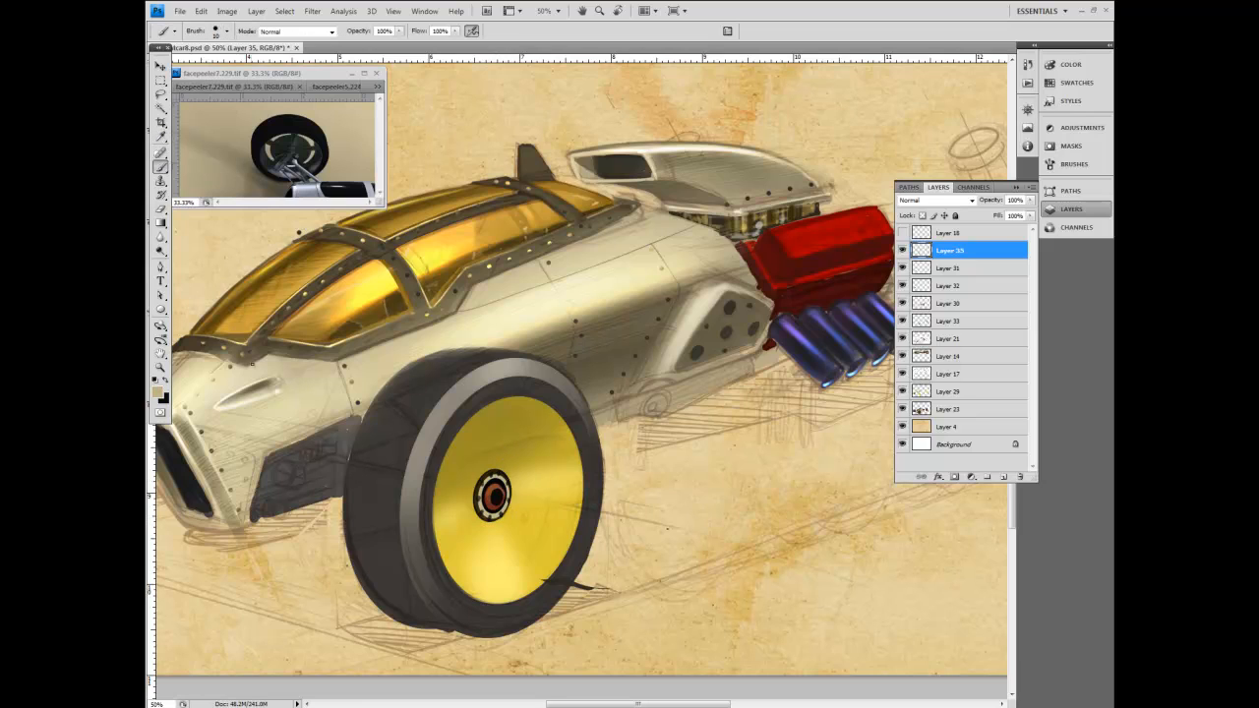
click(157, 392)
click(306, 276)
click(563, 257)
click(903, 303)
click(949, 303)
key(e)
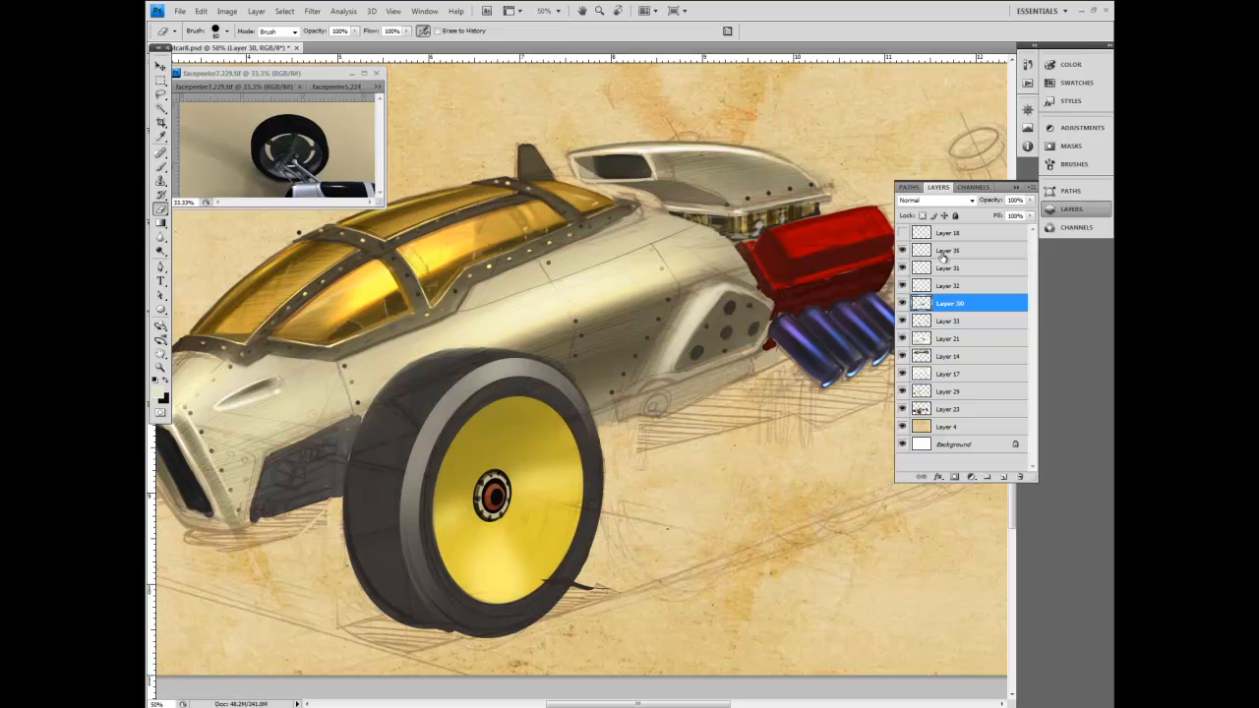
Duplicate the finished hub on Layer 35 and move the copy onto the rear wheel's black centre.
click(938, 251)
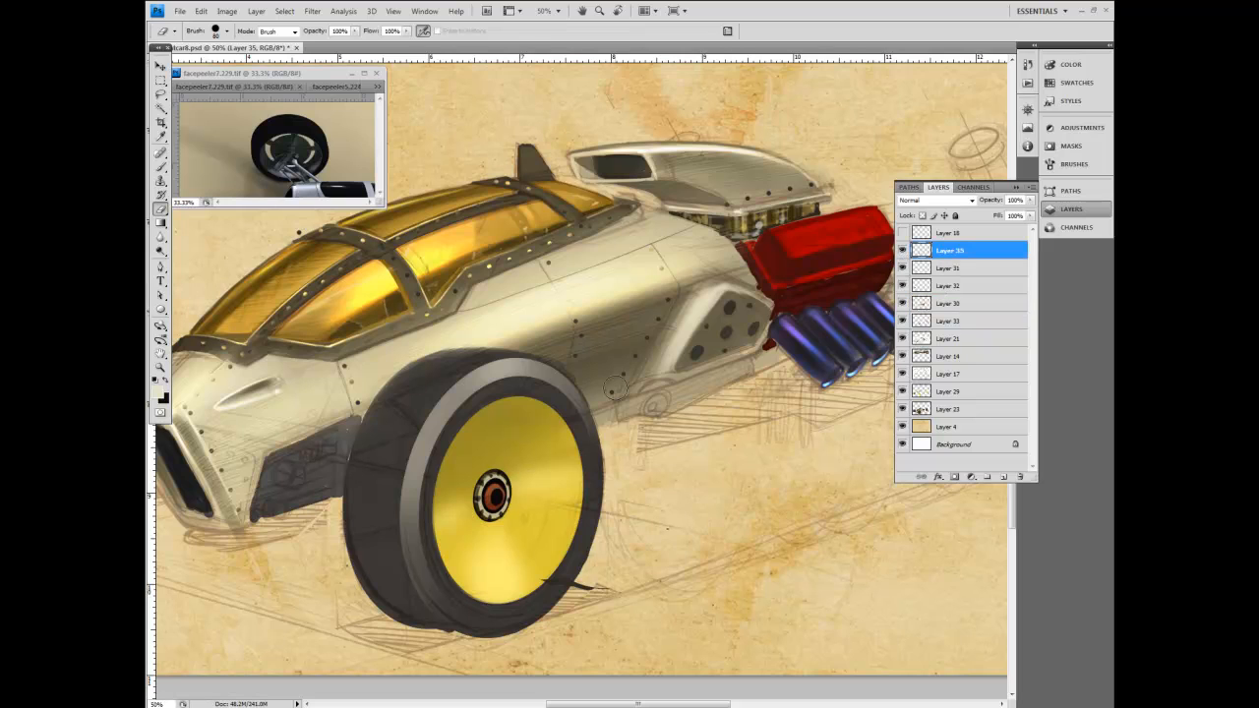
key(ctrl+minus)
key(ctrl+minus)
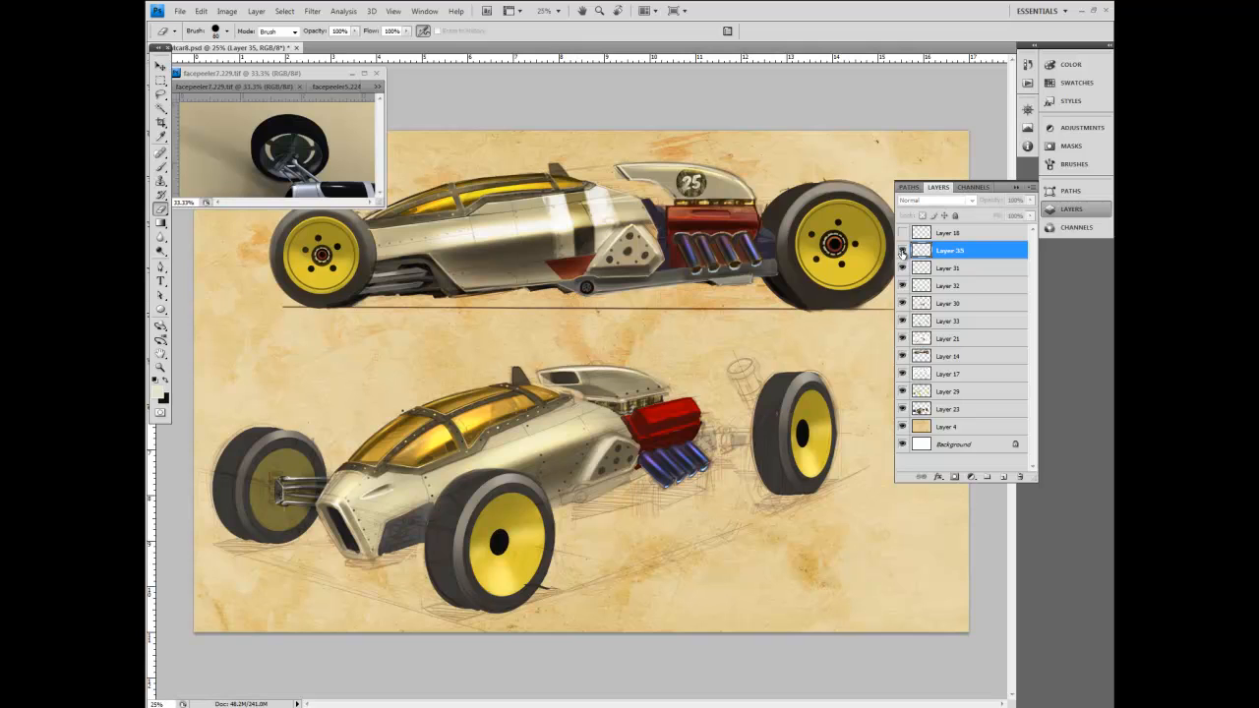
right_click(960, 250)
click(1006, 299)
click(736, 224)
key(v)
drag(508, 538, 814, 429)
Rotate the duplicated hub to fit the rear wheel's perspective.
click(201, 11)
mouse_move(197, 239)
click(344, 264)
key(Return)
Lasso part of the rear wheel's hub, copy it onto a new layer, and nudge it slightly to the left.
key(l)
mouse_move(831, 411)
mouse_down()
mouse_move(816, 464)
mouse_move(844, 434)
mouse_move(826, 446)
mouse_up()
key(ctrl+j)
key(v)
key(Left)
key(Left)
key(Left)
key(Left)
key(Left)
key(Left)
key(Left)
key(Left)
Distort the copied rear hub piece slightly to fit the wheel's ellipse.
click(201, 12)
mouse_move(289, 237)
click(332, 286)
drag(817, 434, 812, 434)
key(Return)
Rotate the rear hub piece slightly and save the document.
click(201, 11)
mouse_move(264, 238)
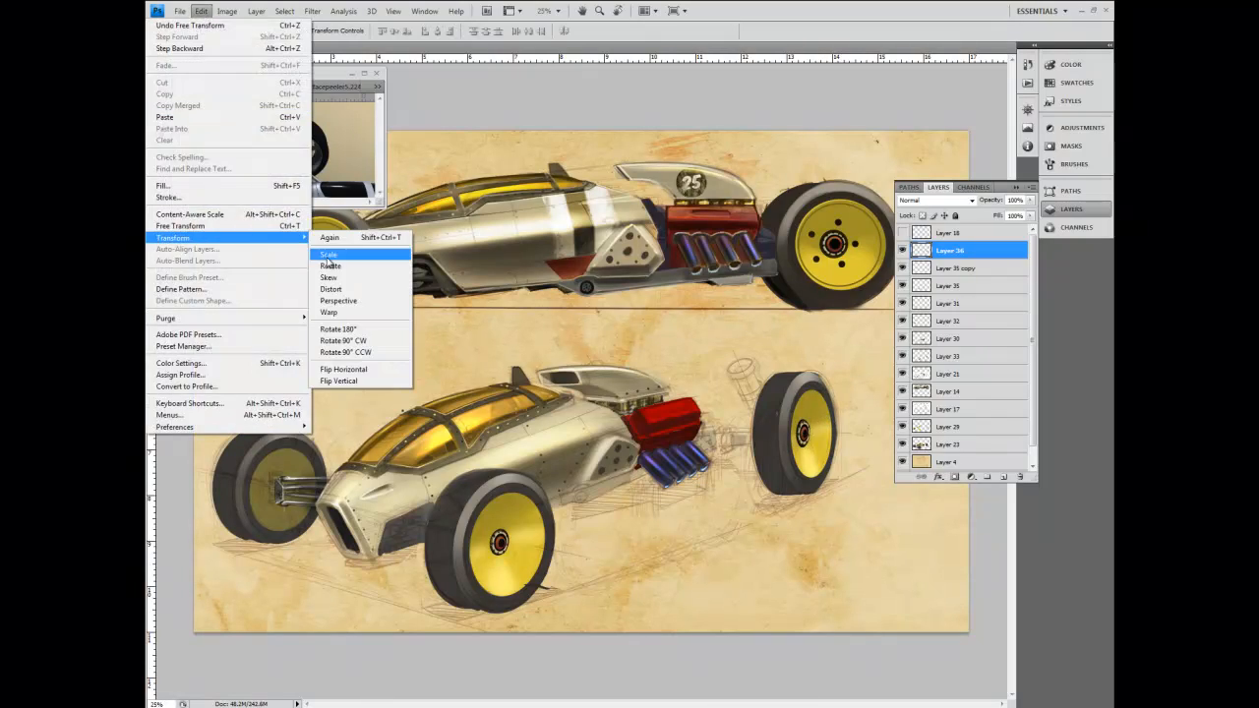
click(335, 264)
drag(840, 387, 839, 387)
key(Return)
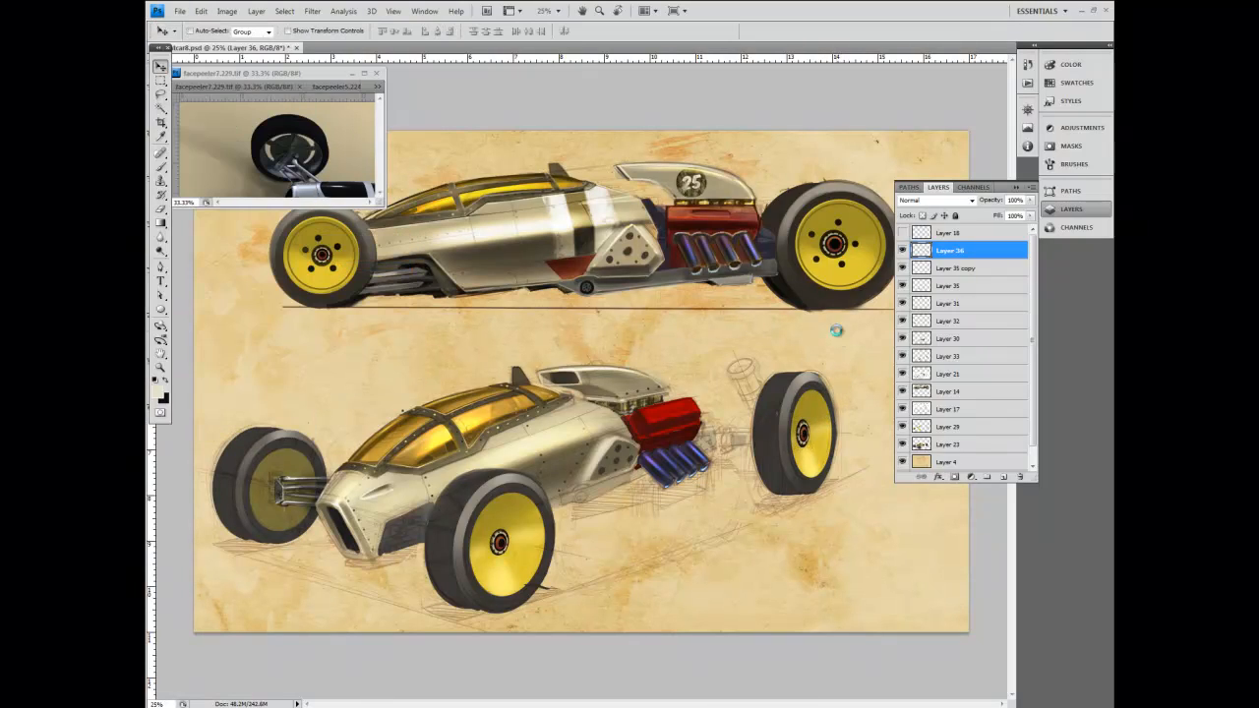
click(180, 11)
click(183, 165)
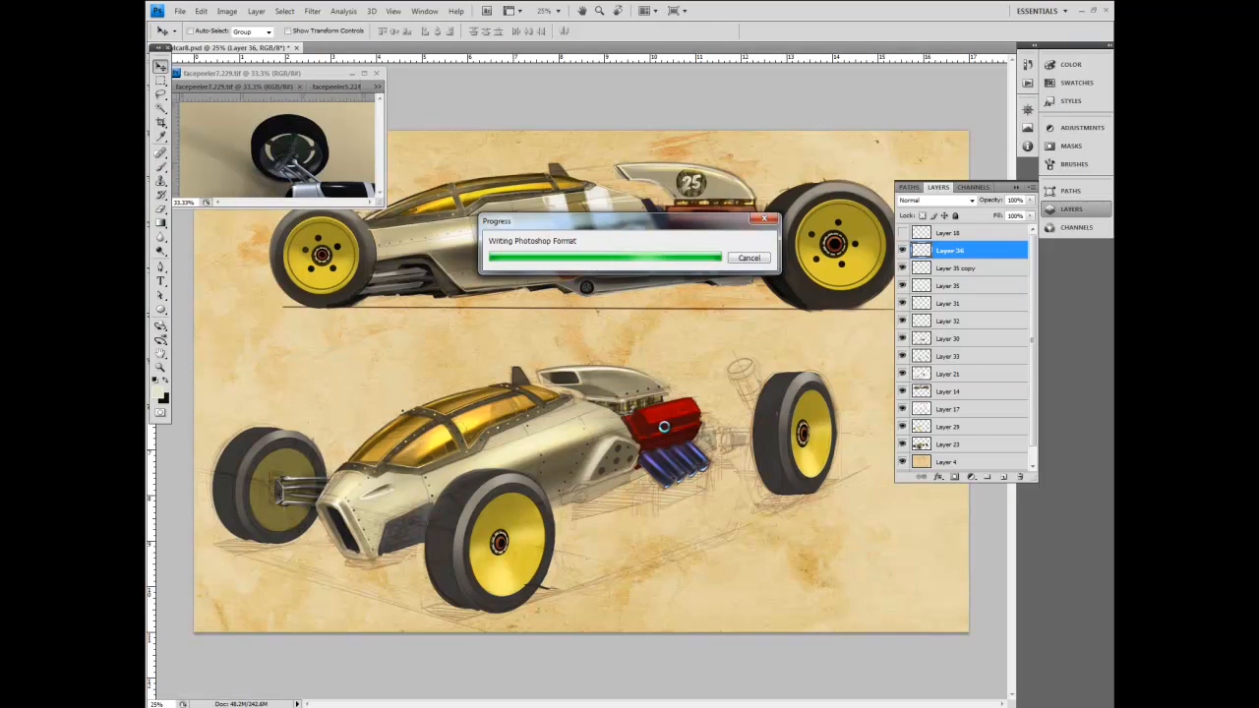
Flip the whole canvas horizontally to review the drawing mirrored.
key(ctrl+minus)
key(ctrl+minus)
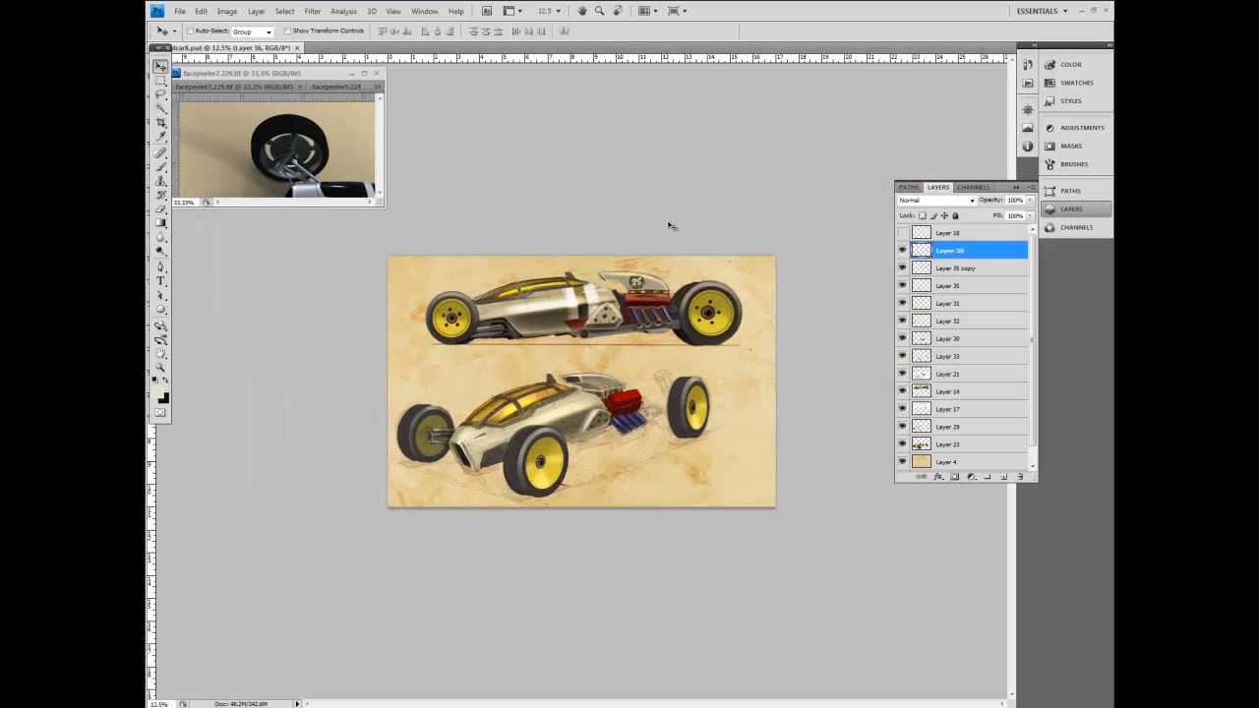
key(ctrl+plus)
key(ctrl+plus)
click(201, 11)
mouse_move(310, 238)
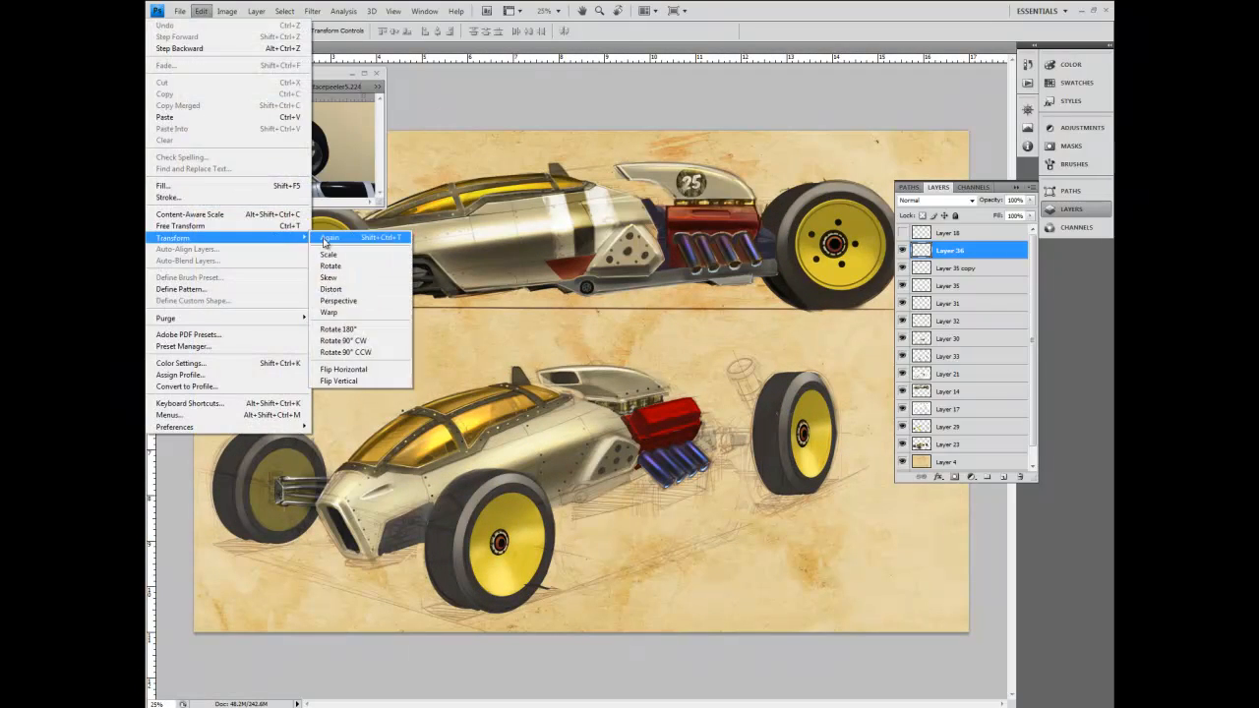
click(369, 370)
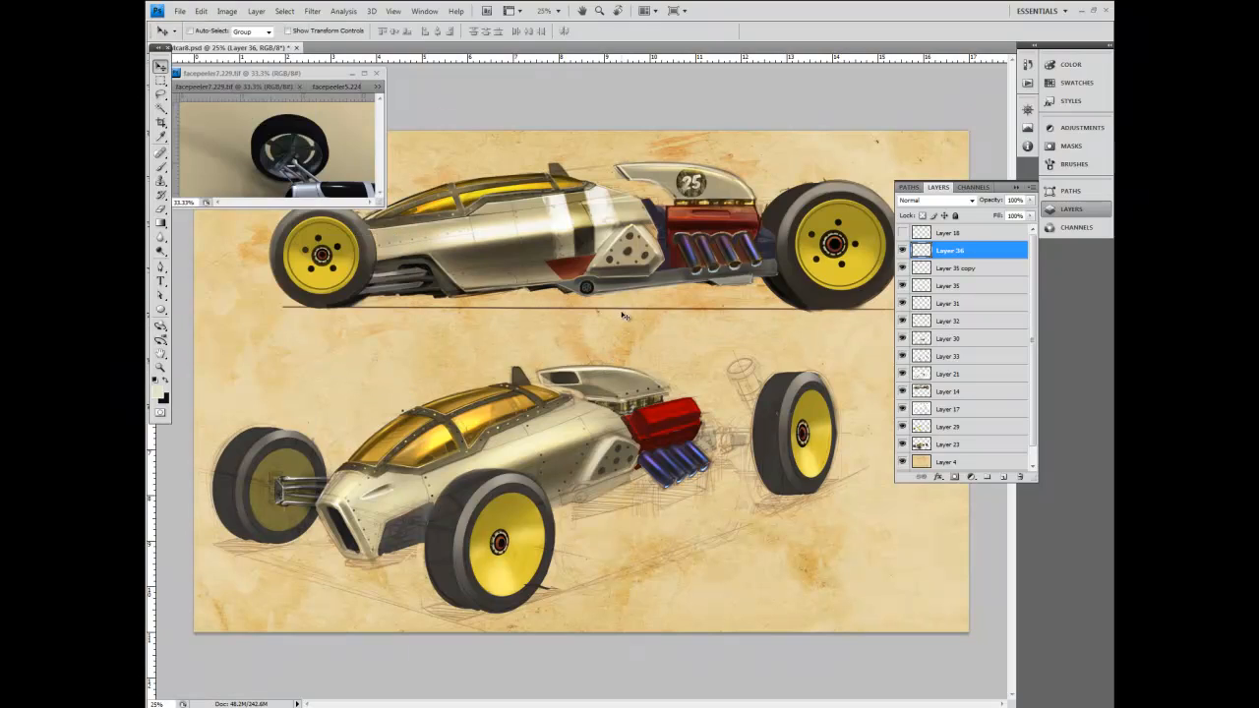
click(227, 10)
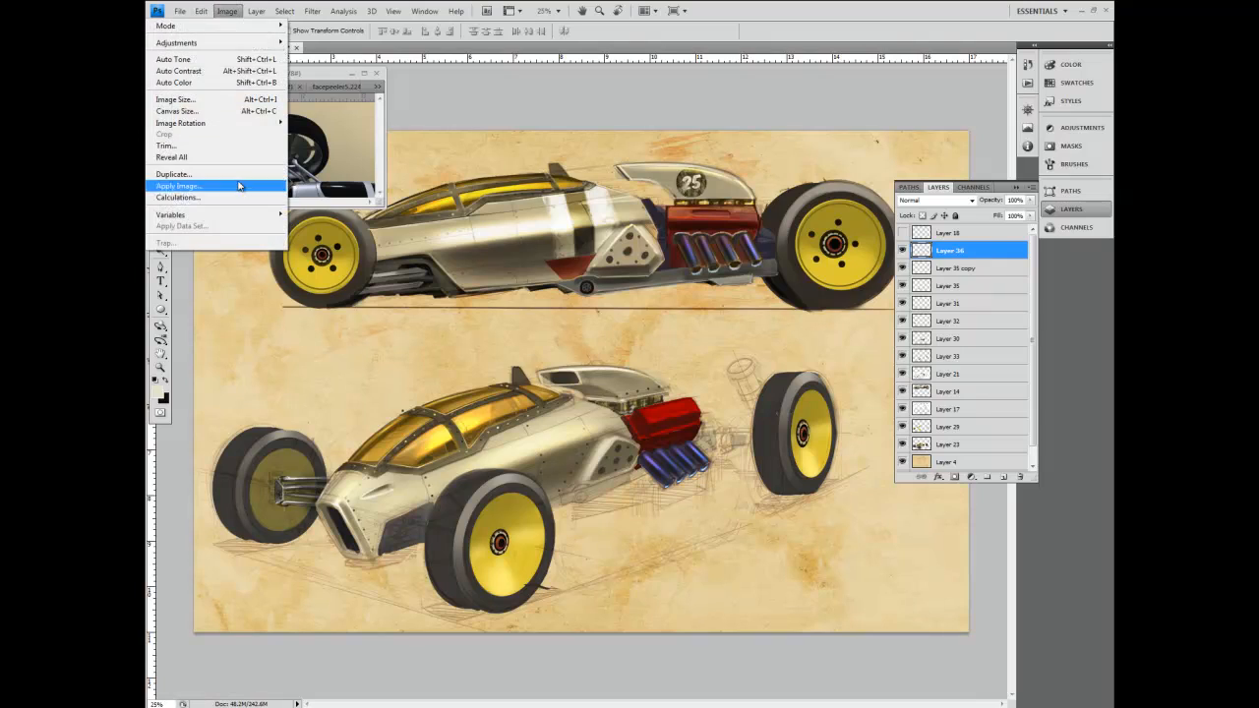
mouse_move(241, 125)
click(362, 174)
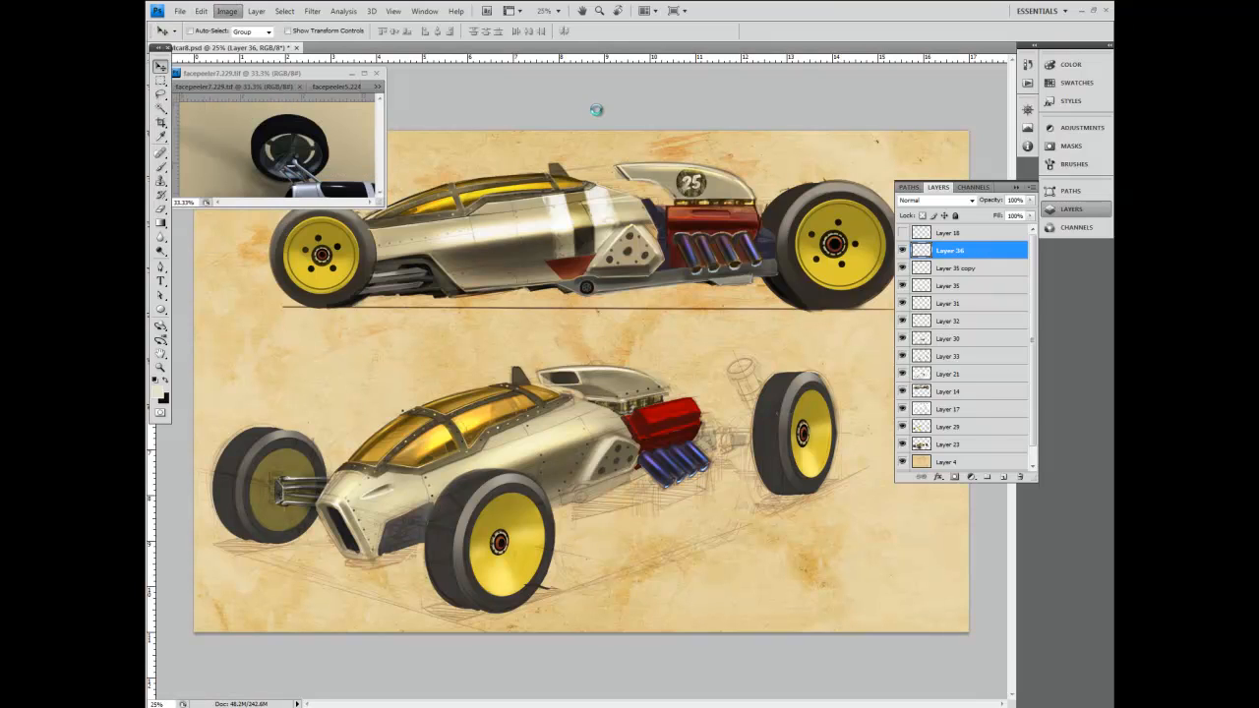
key(ctrl+minus)
key(ctrl+minus)
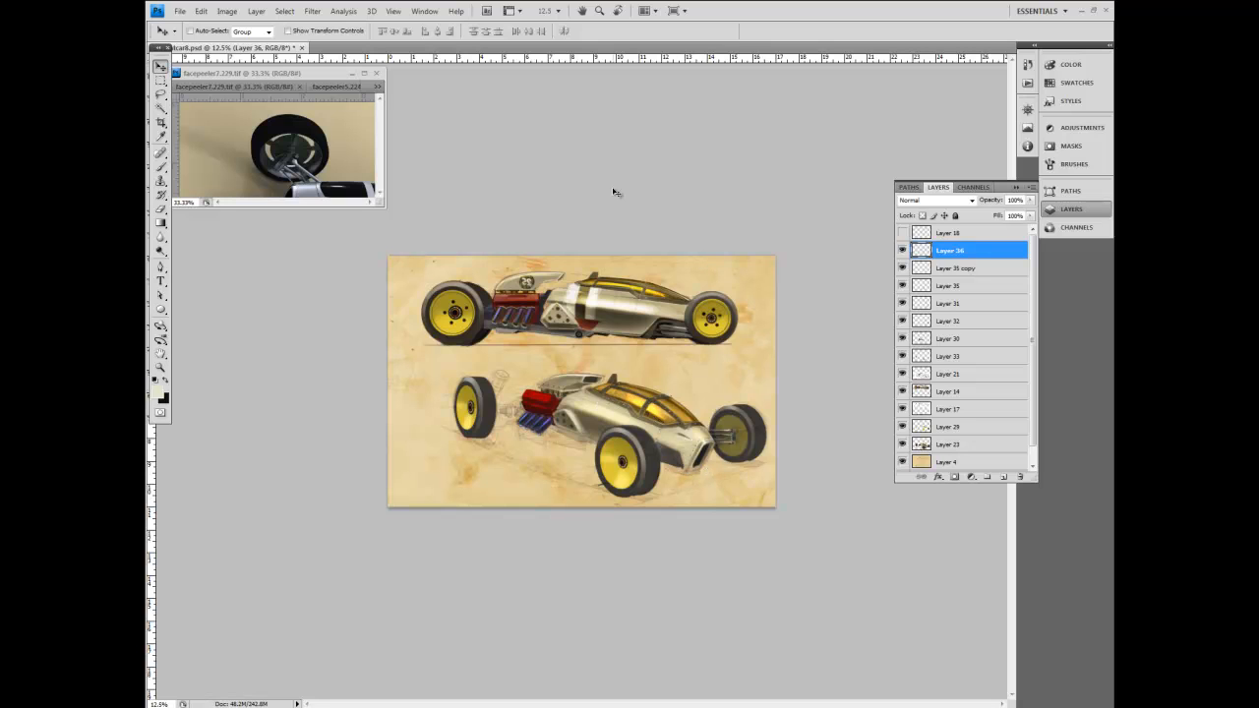
Sample an olive grey from the bodywork and paint a stroke along the perspective car's air scoop intake.
click(159, 367)
click(614, 419)
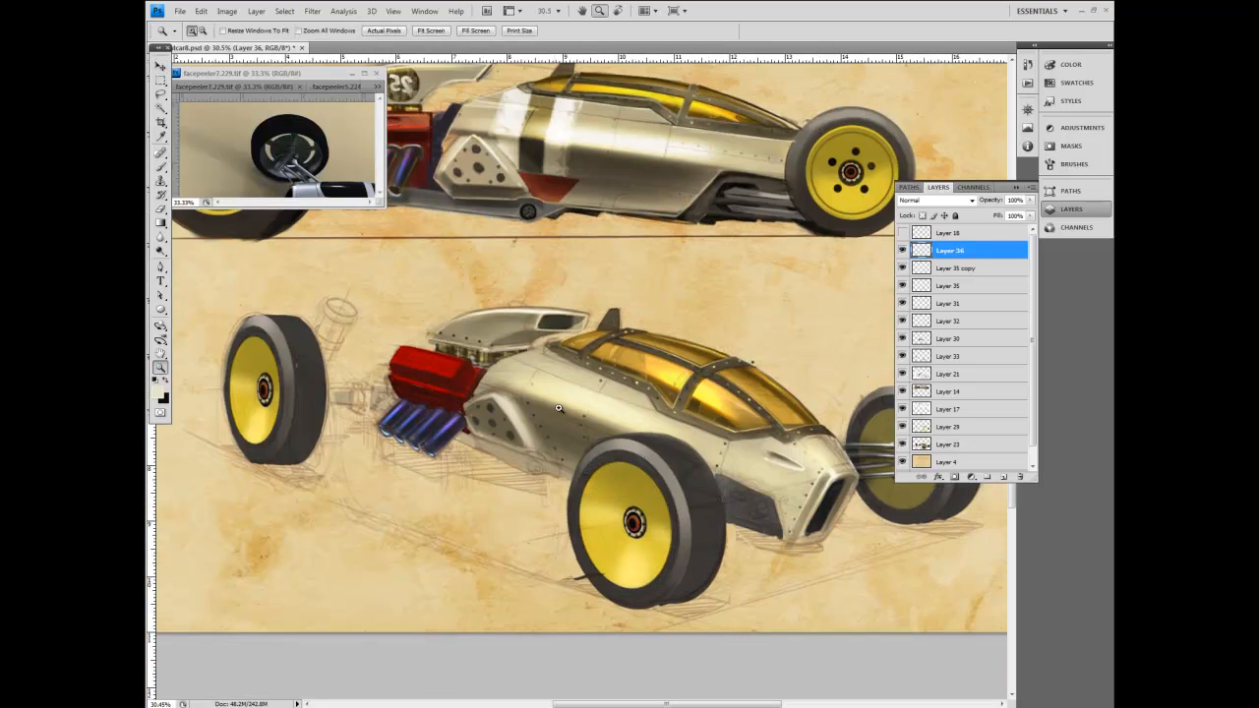
click(161, 137)
click(527, 346)
click(160, 167)
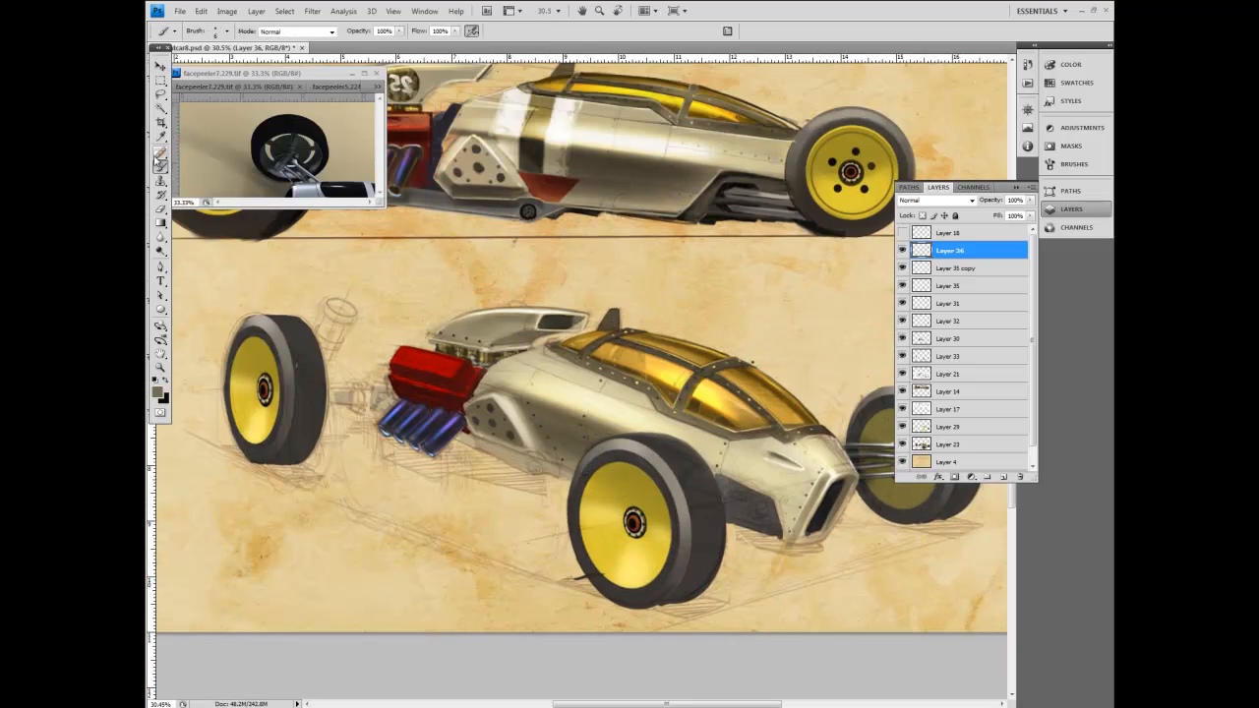
drag(554, 332, 578, 327)
key(i)
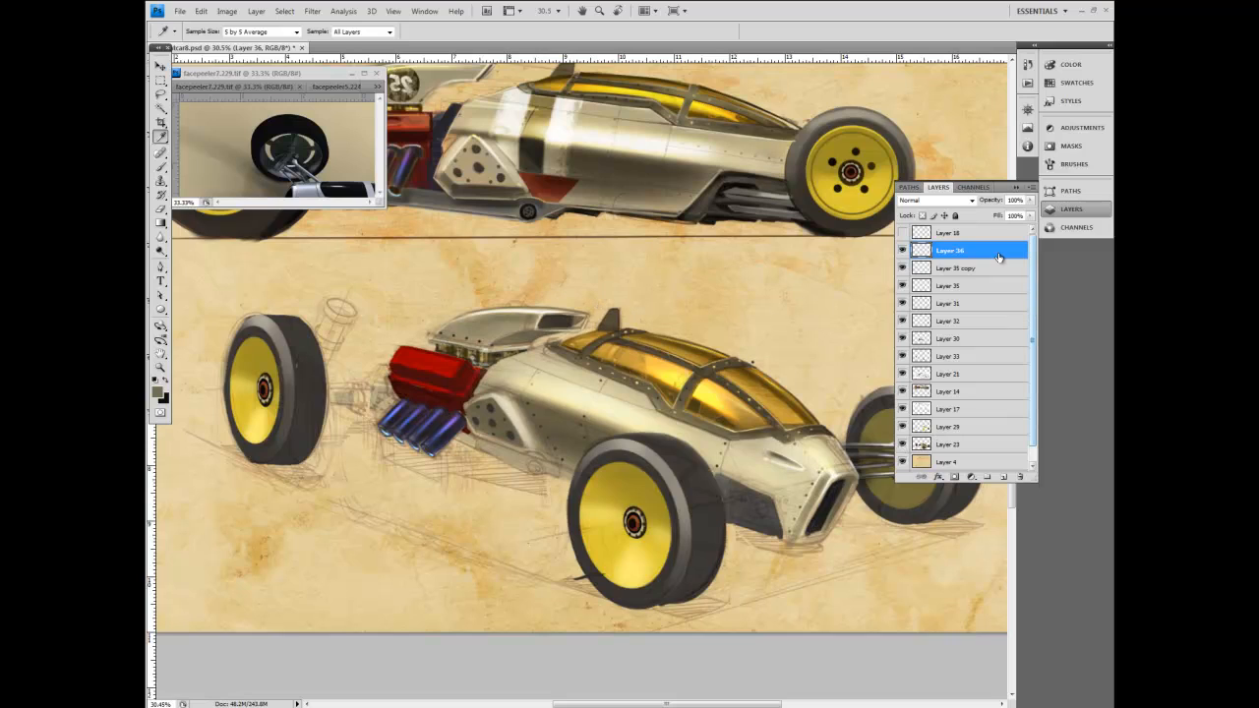
Toggle the visibility of the upper layers one by one to check their contents, and make Layer 30 active.
click(903, 251)
click(903, 252)
click(903, 269)
click(903, 269)
click(903, 287)
click(903, 287)
click(904, 306)
click(904, 306)
click(949, 338)
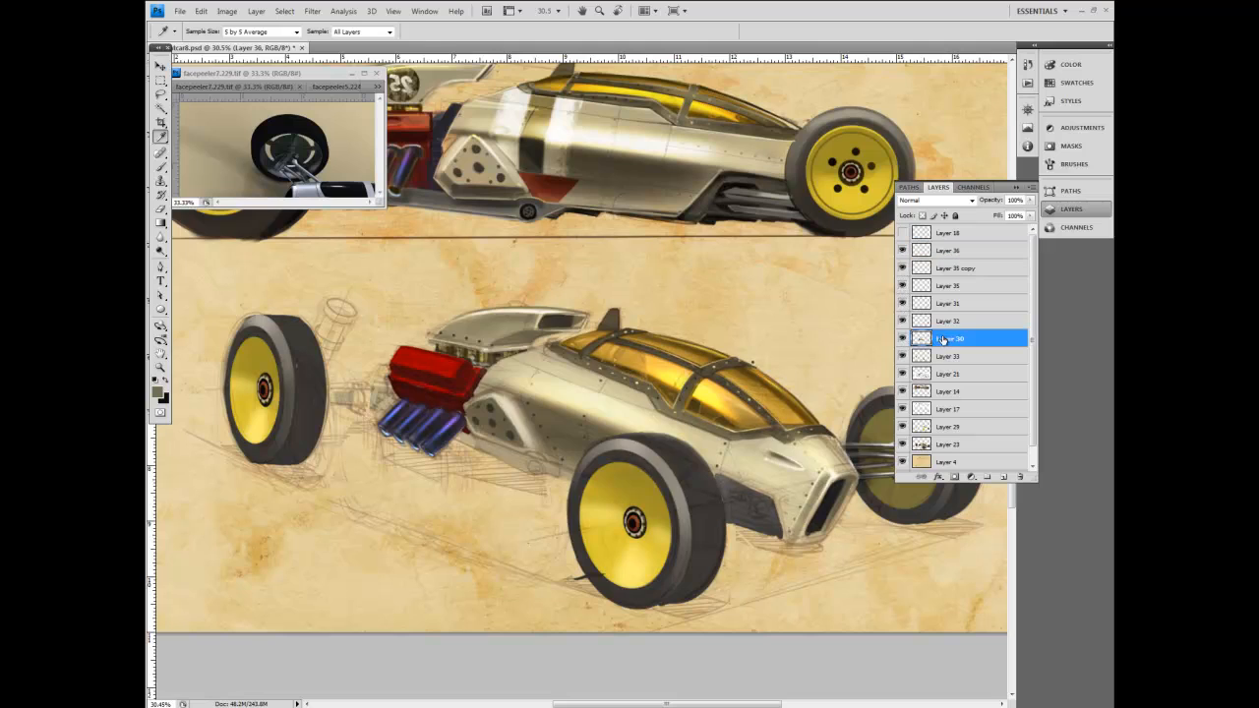
Reduce the eraser to 10 px for cleaning up the air scoop on Layer 30.
key(e)
key(bracketleft)
key(bracketleft)
key(bracketleft)
key(bracketleft)
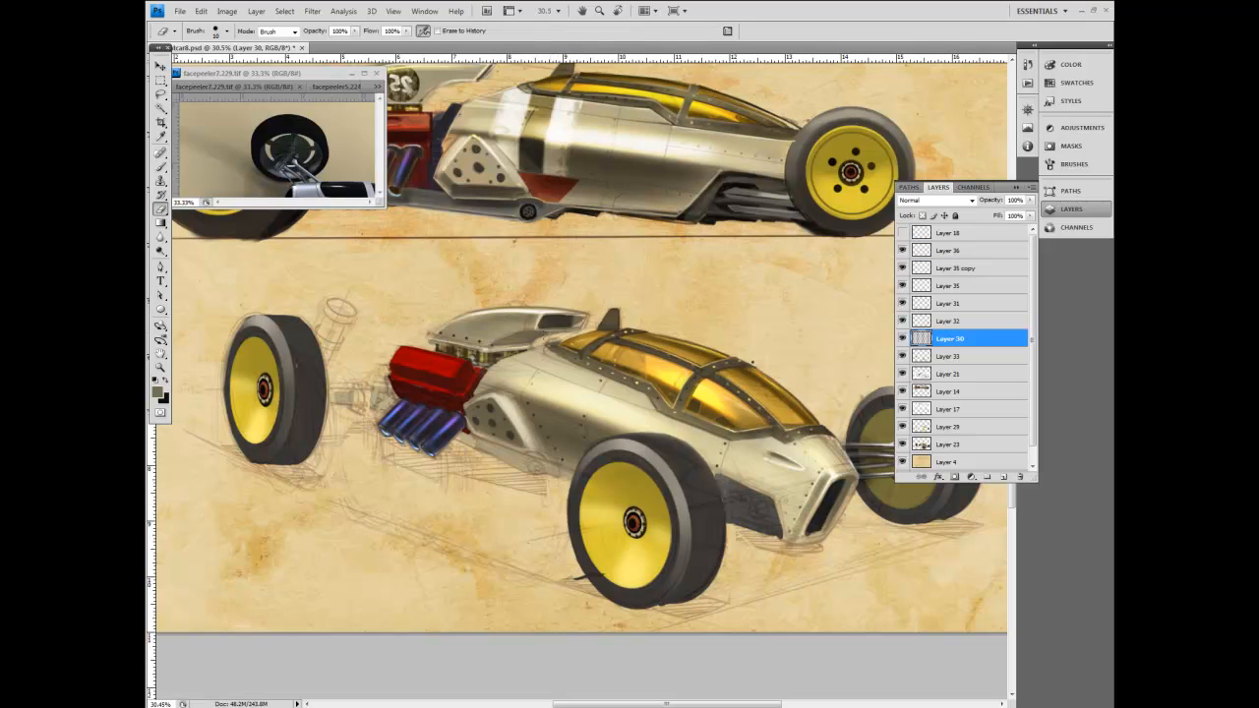
Touch up the perspective car's air scoop intake on Layer 30 with small brush strokes, sampling a dark tone from the scoop.
key(b)
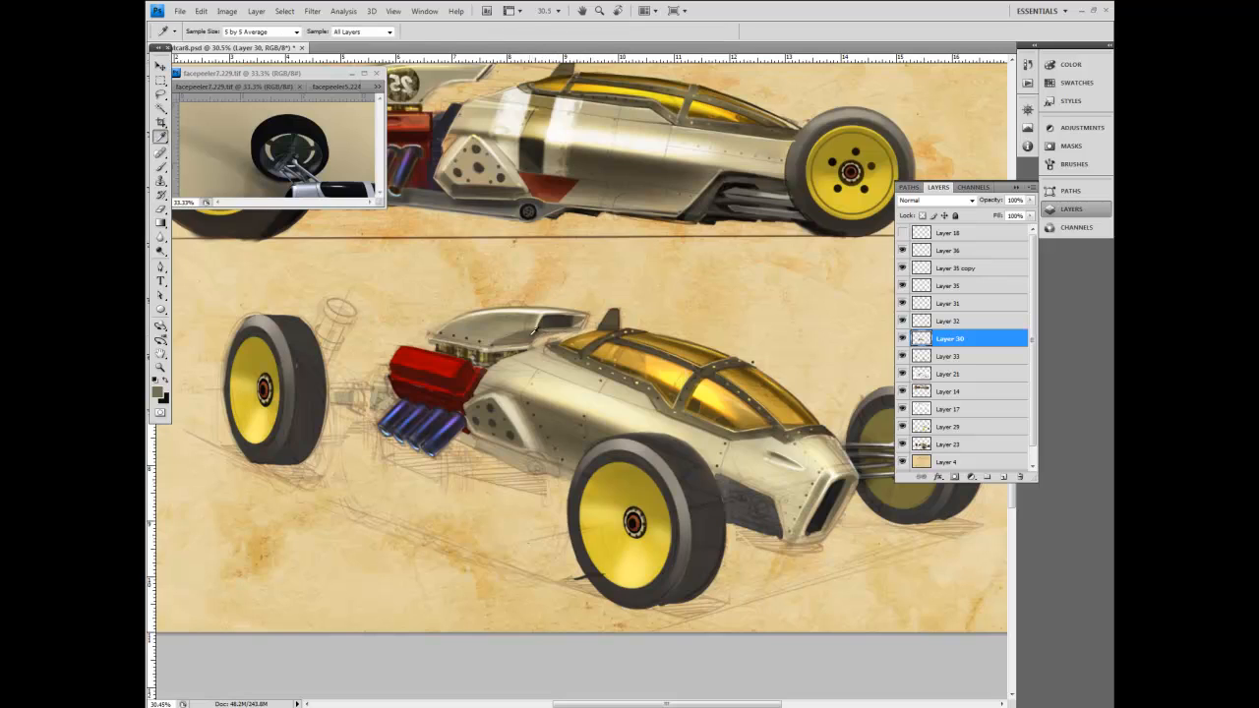
drag(542, 337, 580, 332)
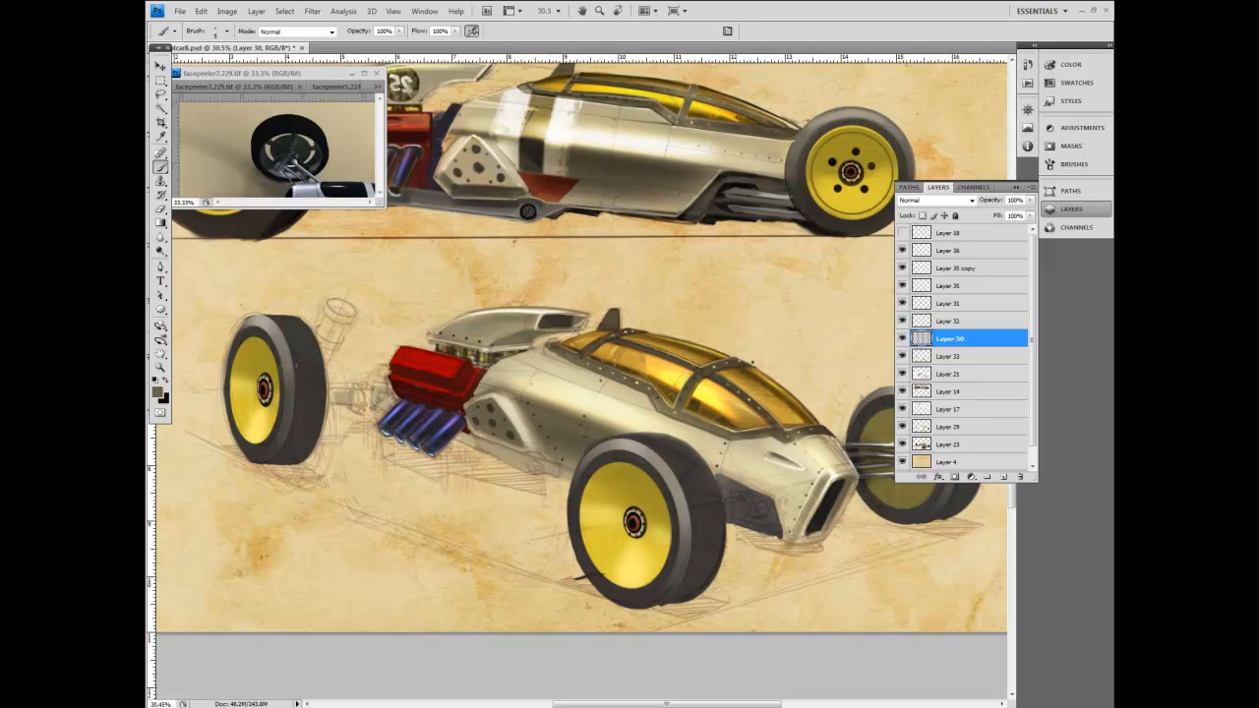
alt+click(548, 309)
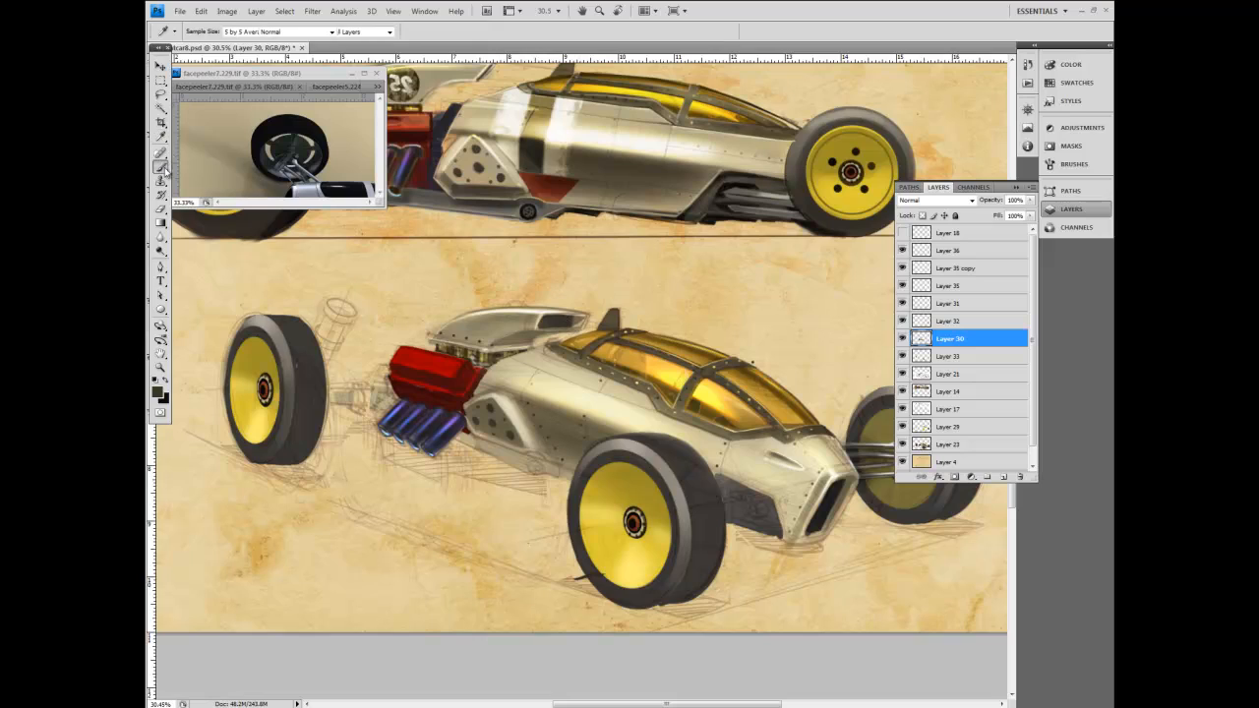
drag(548, 315, 552, 313)
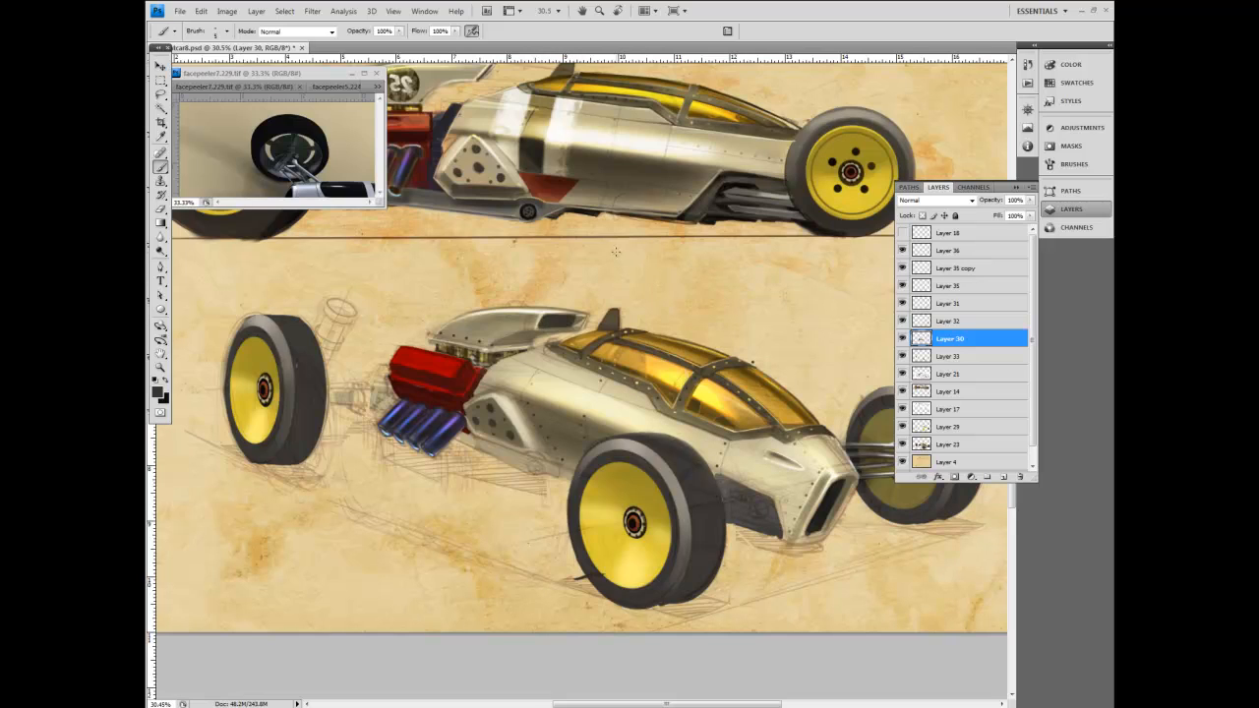
Sample a light cream from the air scoop, make Layer 36 active and sample an olive grey for the brush.
click(160, 137)
click(546, 313)
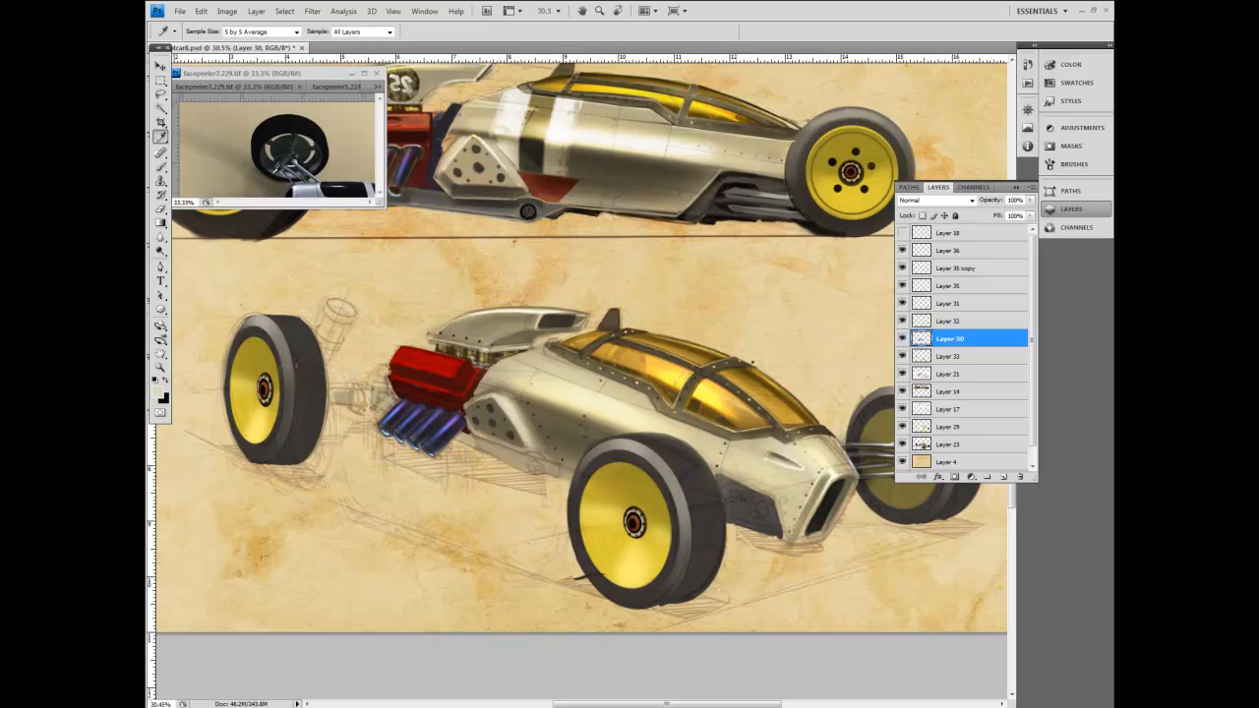
click(160, 167)
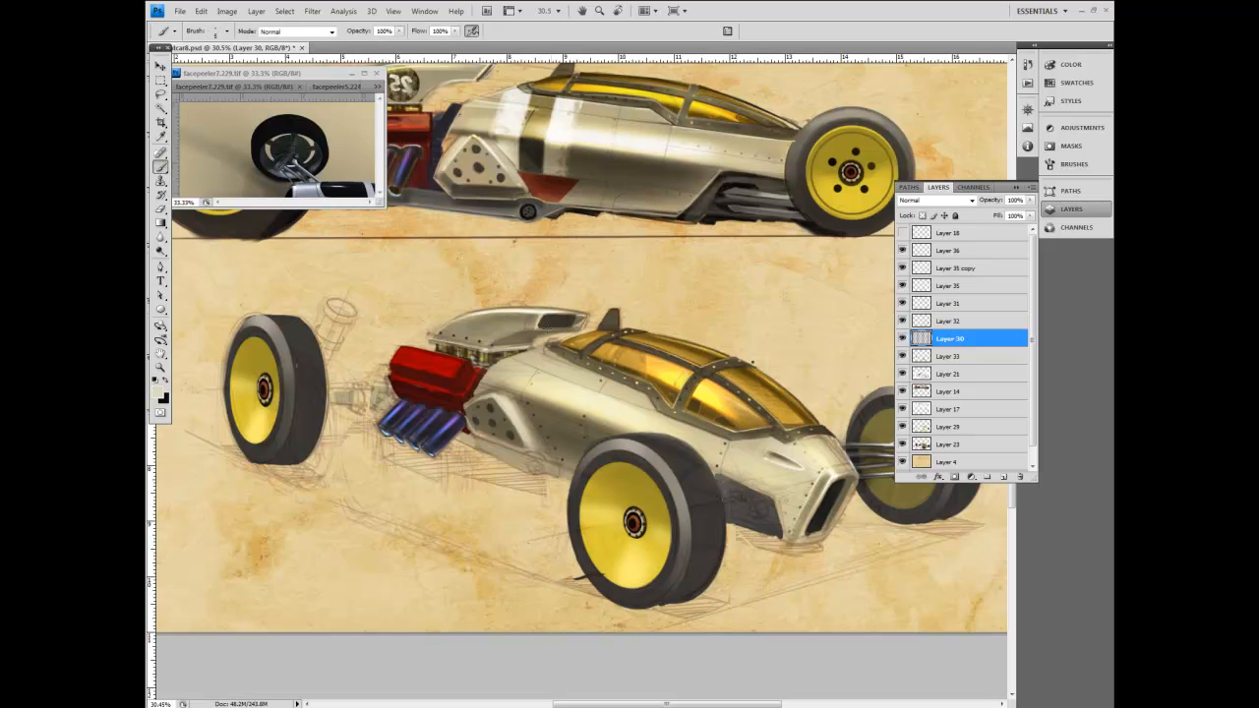
click(950, 252)
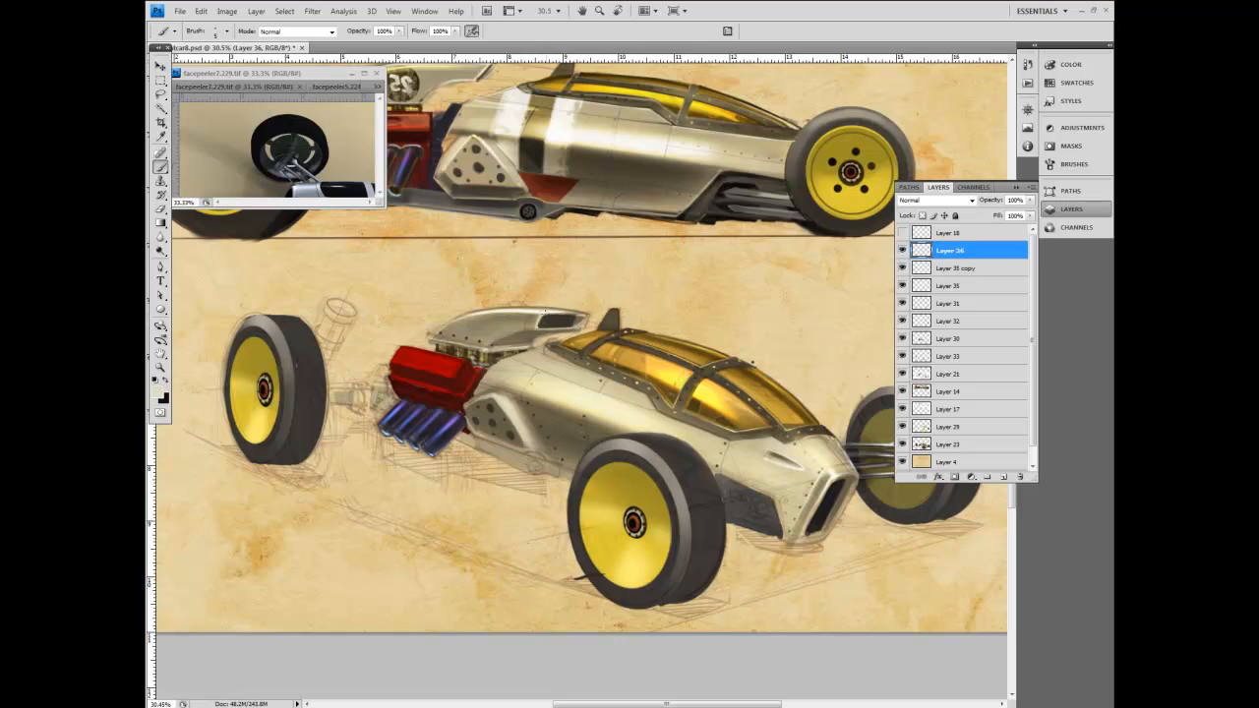
alt+click(585, 295)
Try sketching a long perspective guide line through the rear wheel and air scoop of the lower car, and undo it.
key(ctrl+minus)
key(ctrl+minus)
key(ctrl+minus)
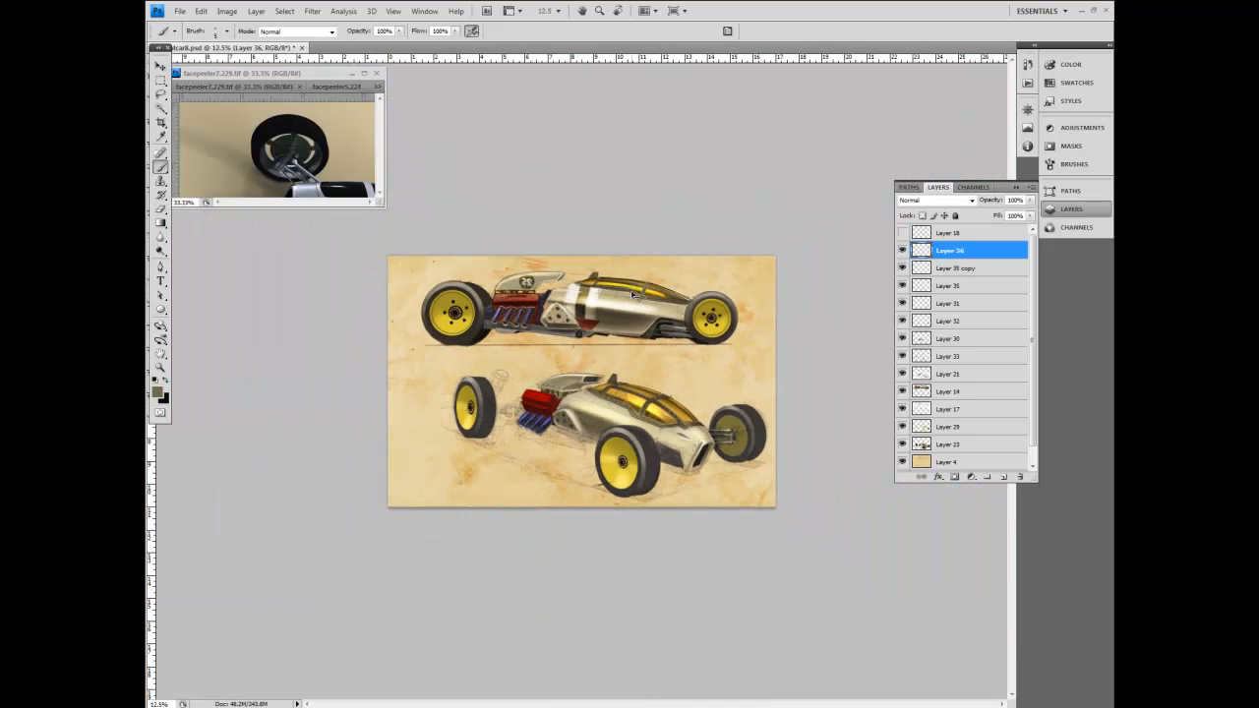
key(ctrl+plus)
key(ctrl+plus)
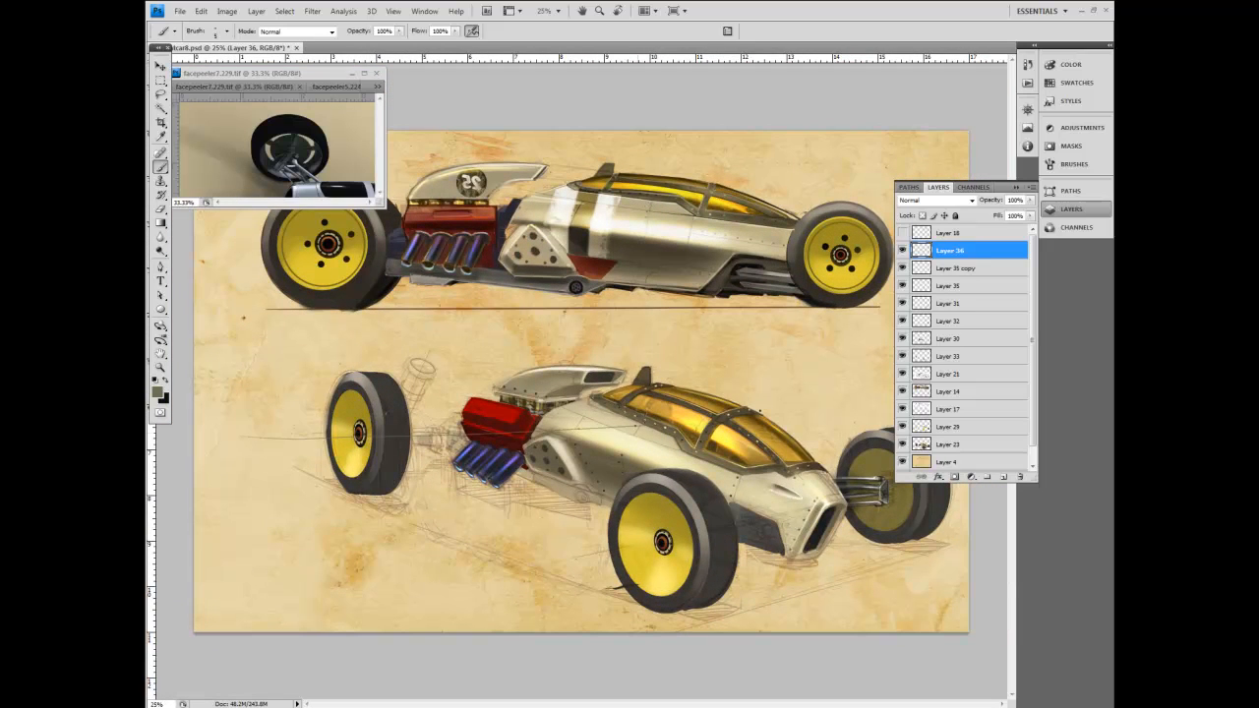
drag(267, 439, 638, 422)
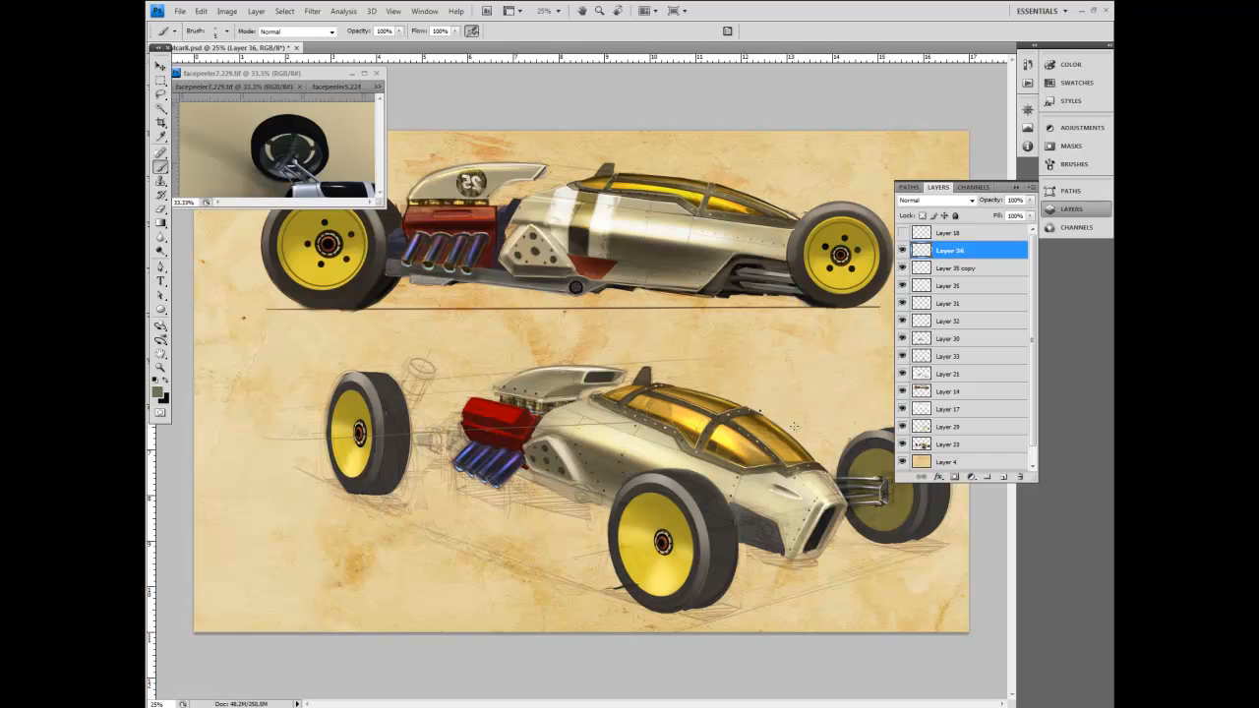
key(ctrl+z)
key(ctrl+minus)
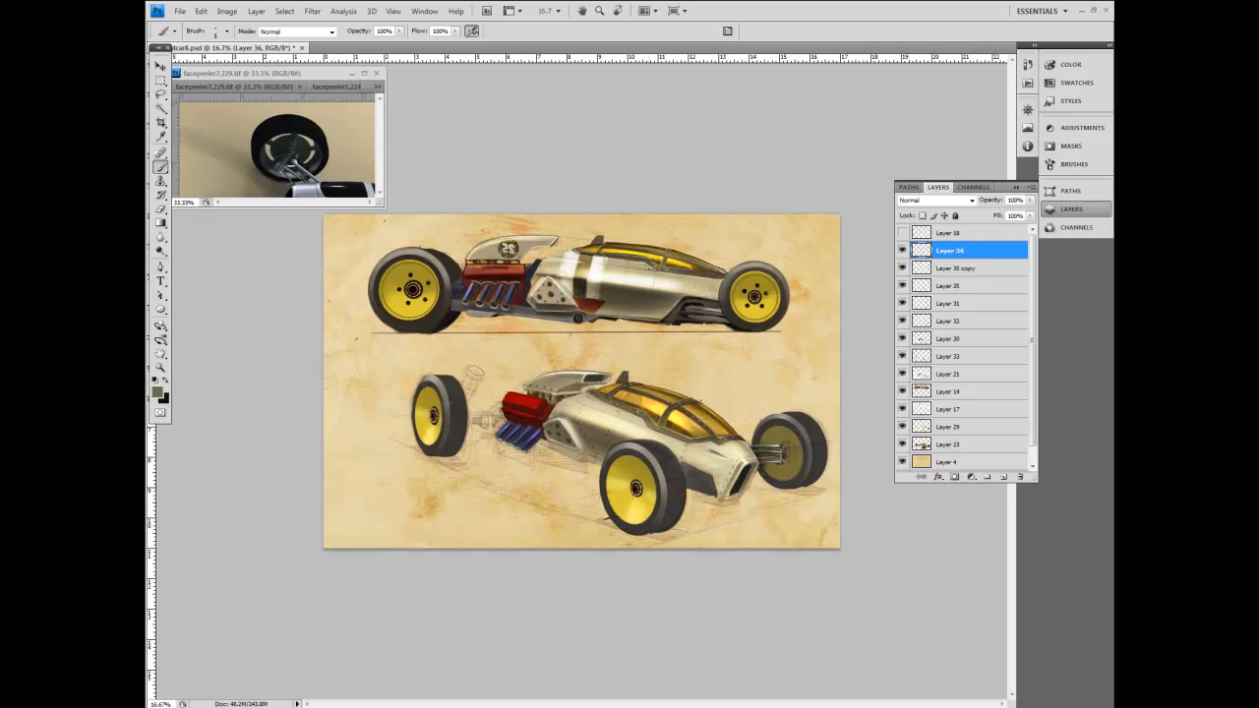
key(ctrl+plus)
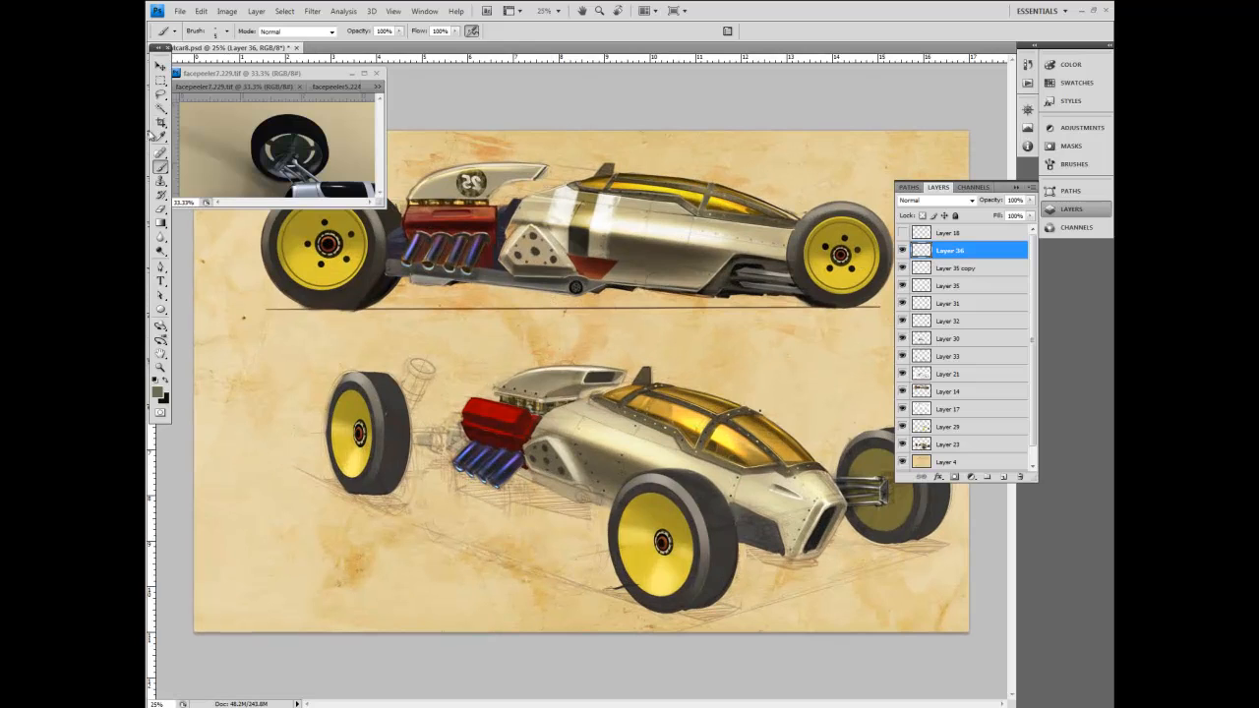
Swap the foreground colour to black and choose a hard round 20 px brush.
click(166, 382)
key(ctrl+z)
click(228, 32)
double_click(171, 131)
Check the contents of Layer 29 and merge it with Layer 33.
click(903, 427)
click(903, 427)
click(941, 429)
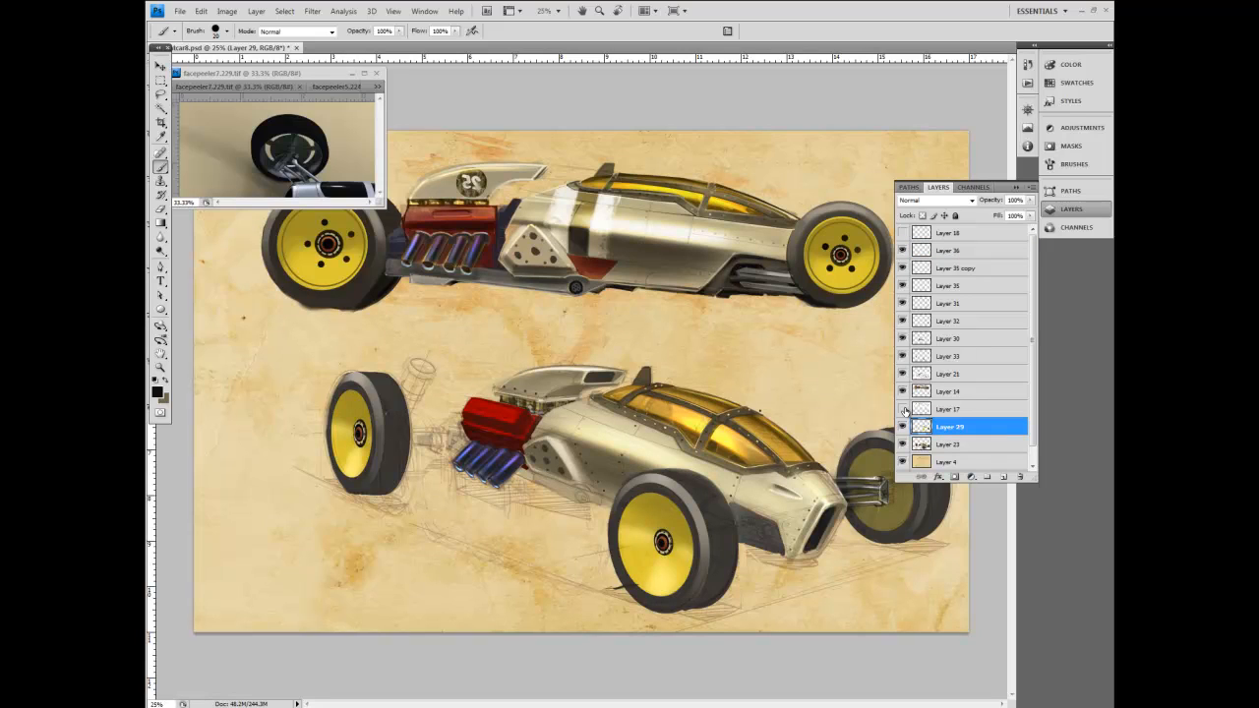
ctrl+click(939, 357)
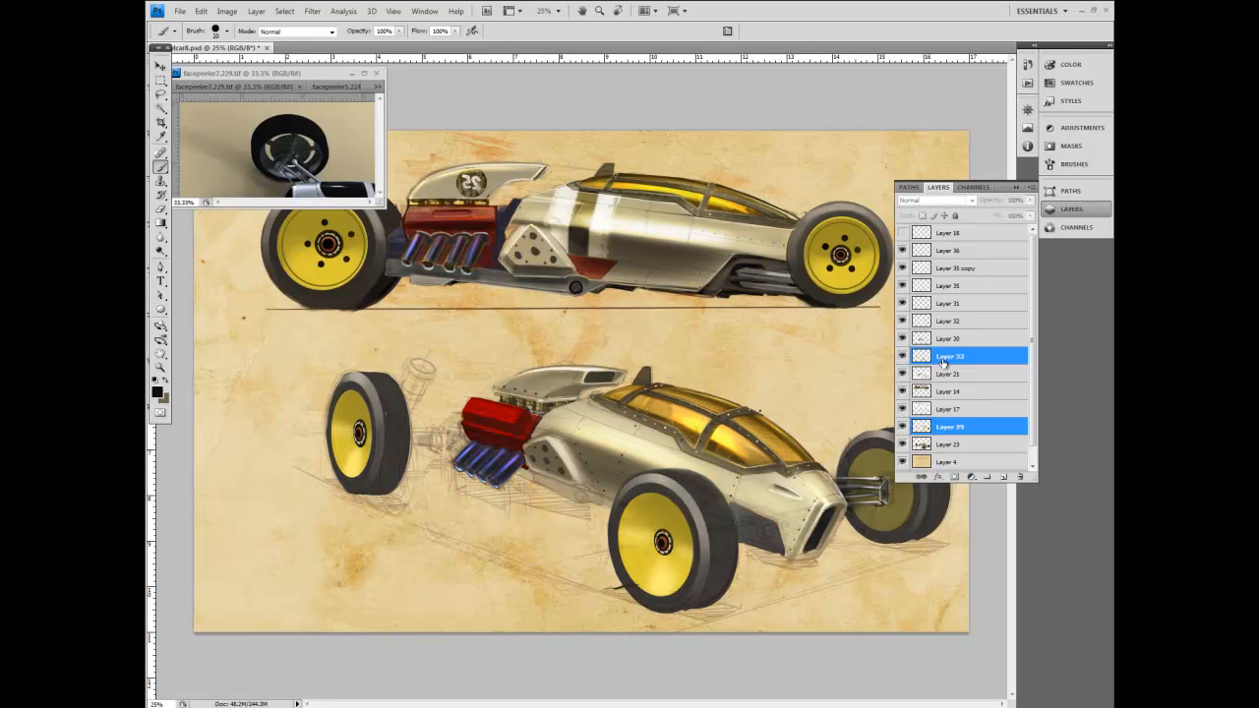
click(1029, 187)
click(1000, 407)
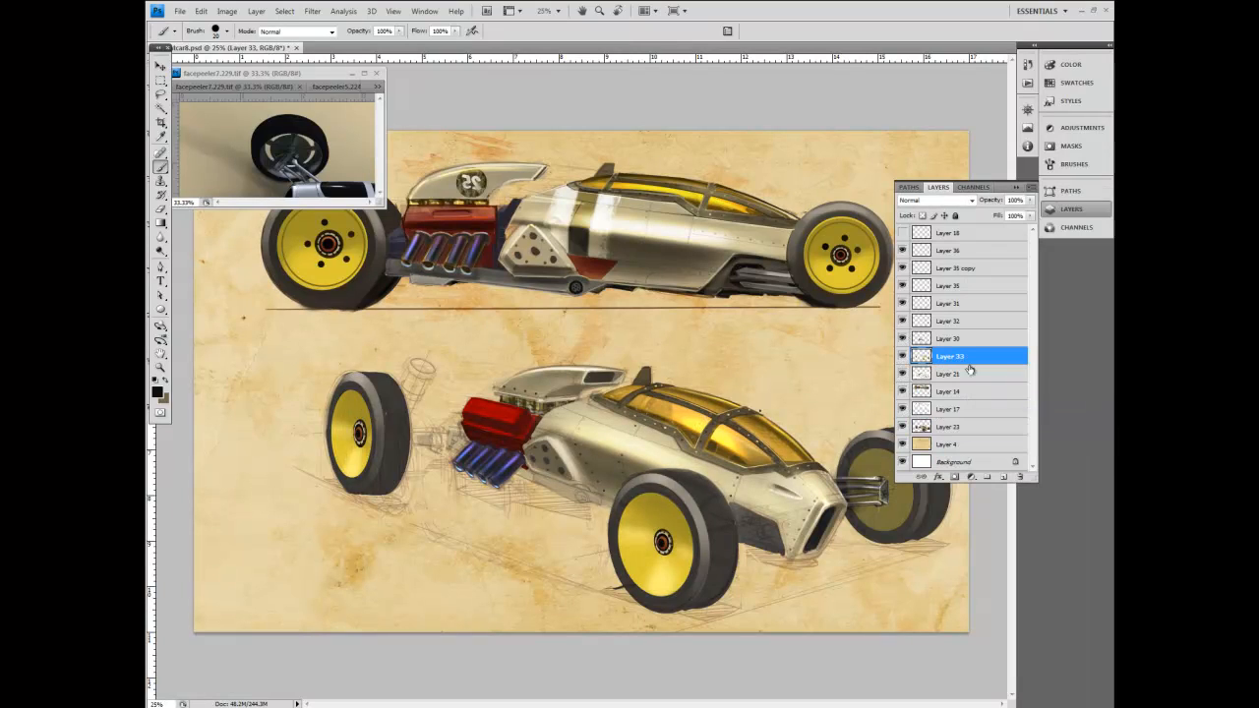
Toggle the merged Layer 33 to check its contents, and add a new layer above it for the near wheels' bolt holes.
click(903, 357)
click(903, 357)
click(903, 357)
click(903, 358)
click(1030, 187)
click(1033, 195)
key(Return)
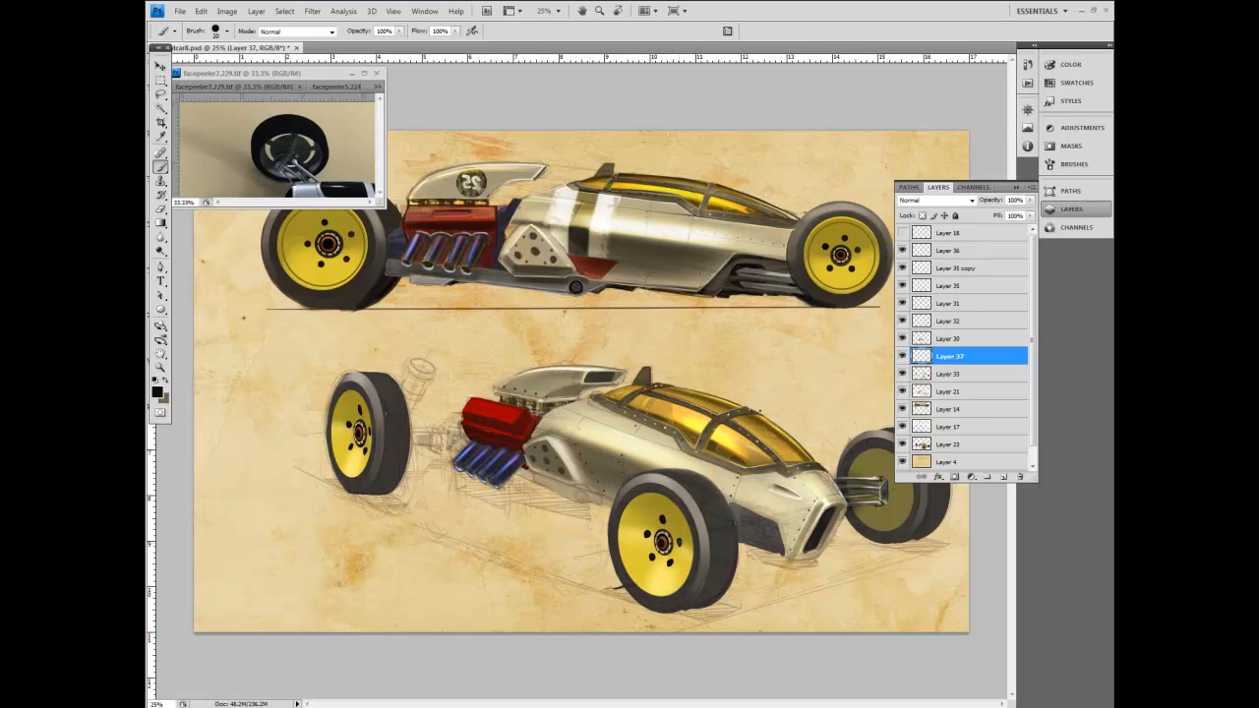
Switch to the 10 px eraser for cleaning up the bolt holes, and save the document.
click(161, 208)
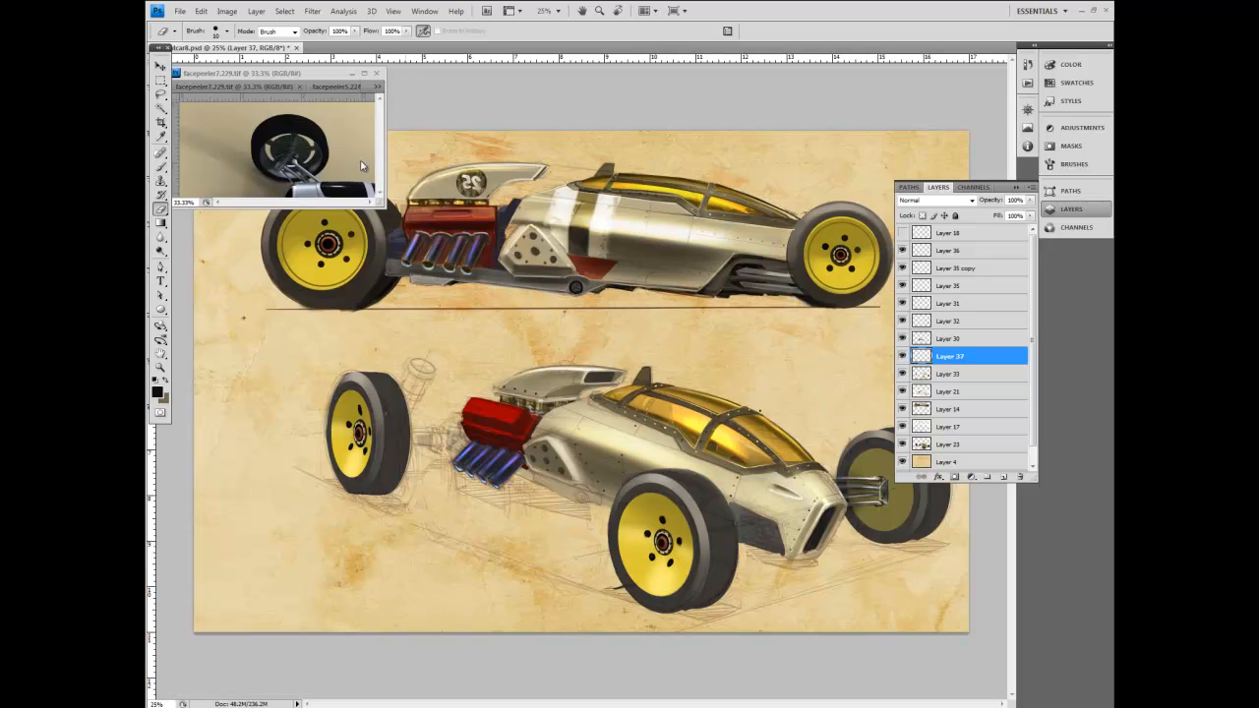
click(180, 11)
key(Escape)
Activate Path 1 with the wheel ellipses, test a 15 px brush stroke beside the rear wheel and undo it.
click(1071, 189)
click(936, 250)
click(160, 295)
key(b)
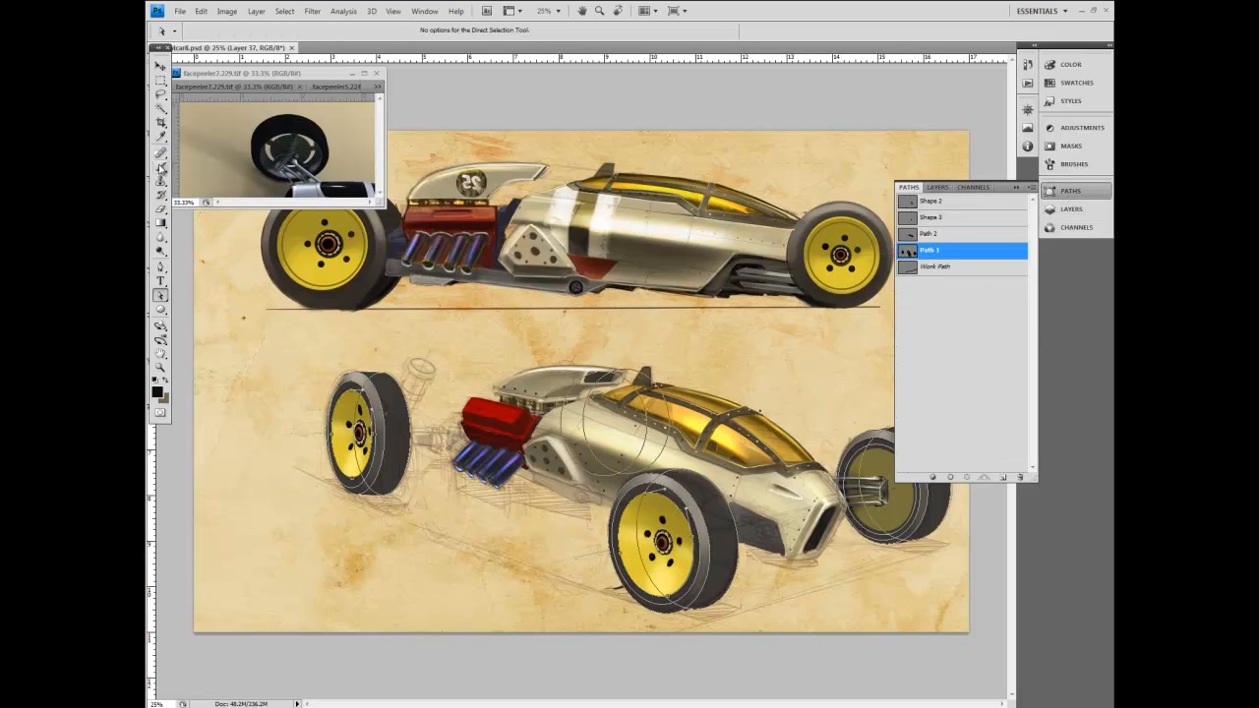
drag(254, 392, 313, 531)
key(ctrl+z)
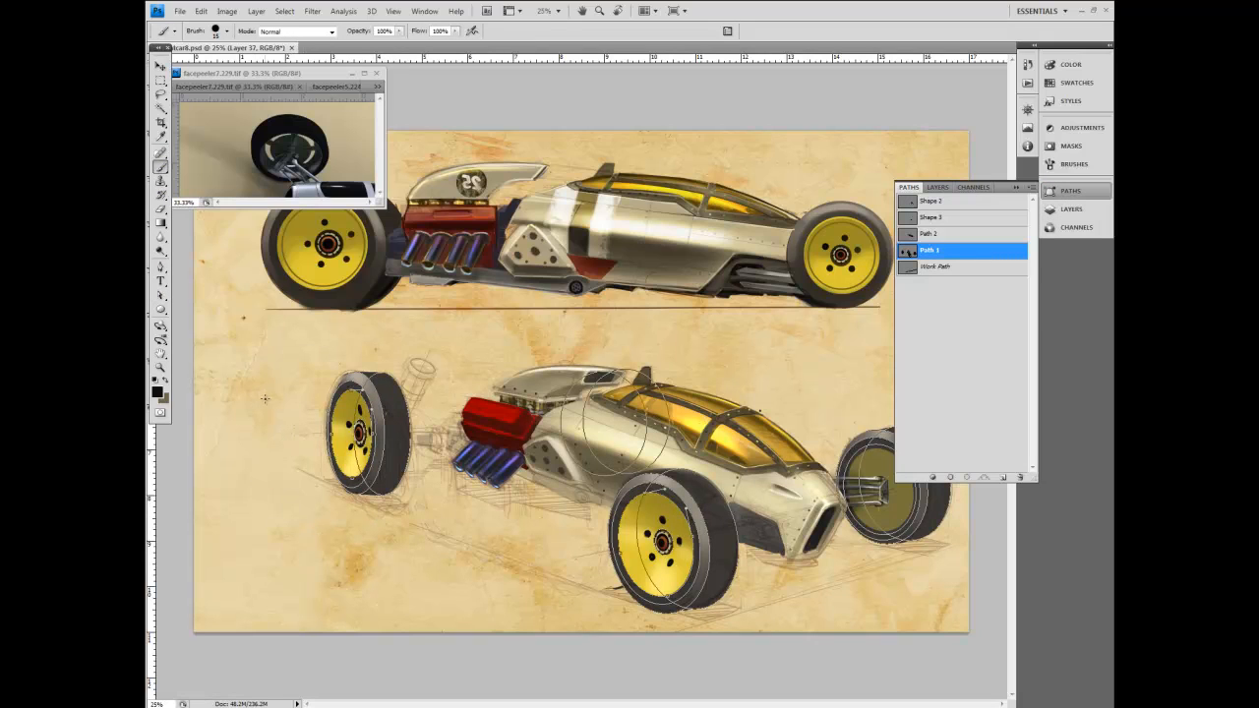
Set the foreground colour to a pale yellow for the wheel rim outlines, deselect Path 1 and ready the brush on Layer 37.
click(163, 135)
click(158, 392)
click(350, 269)
click(565, 251)
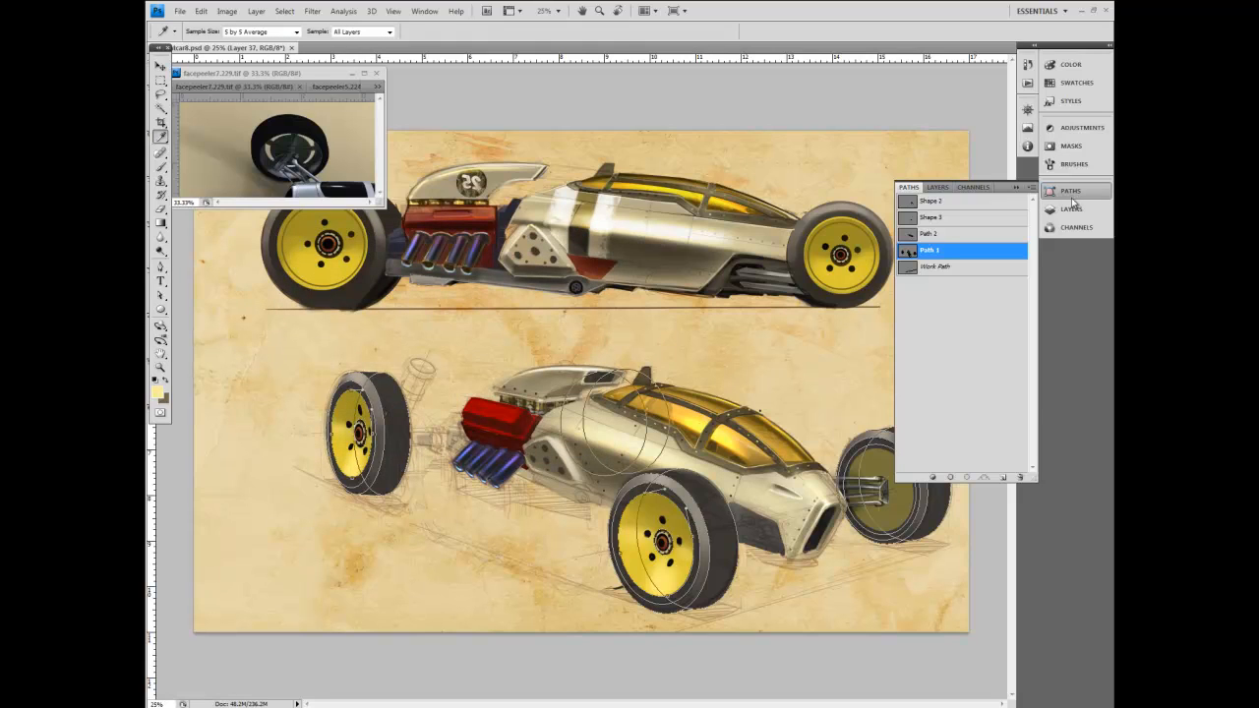
click(934, 393)
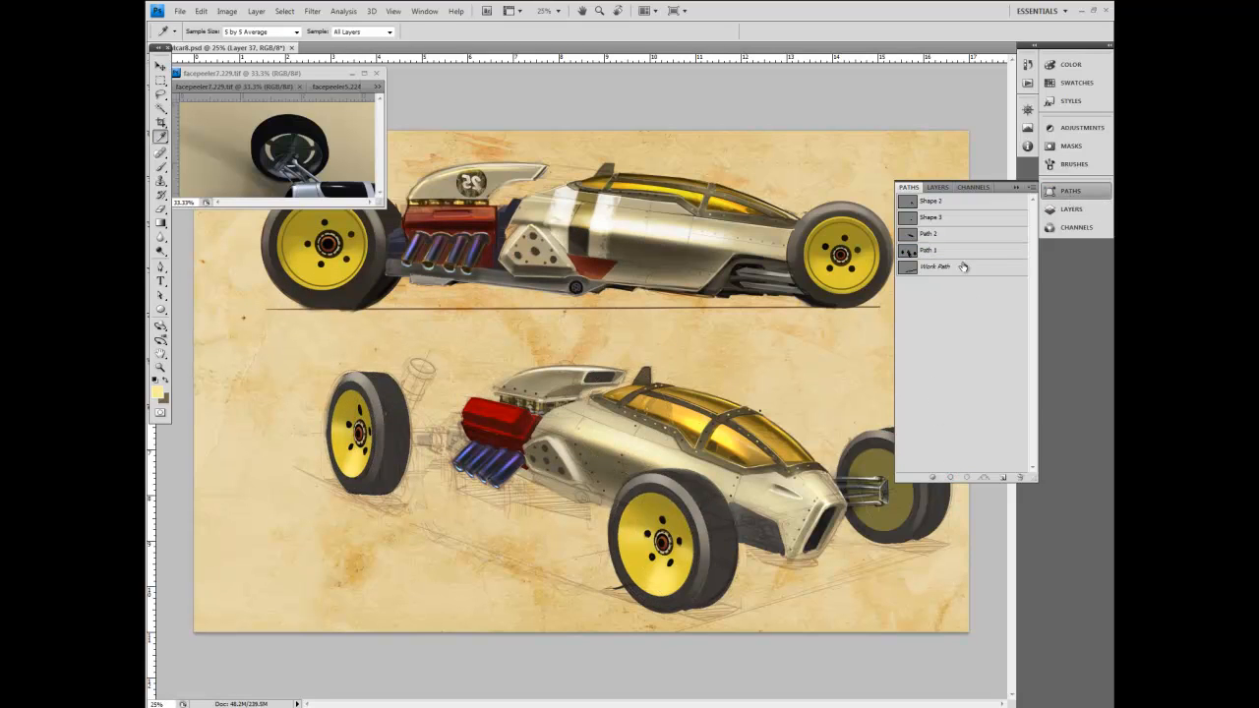
click(1072, 208)
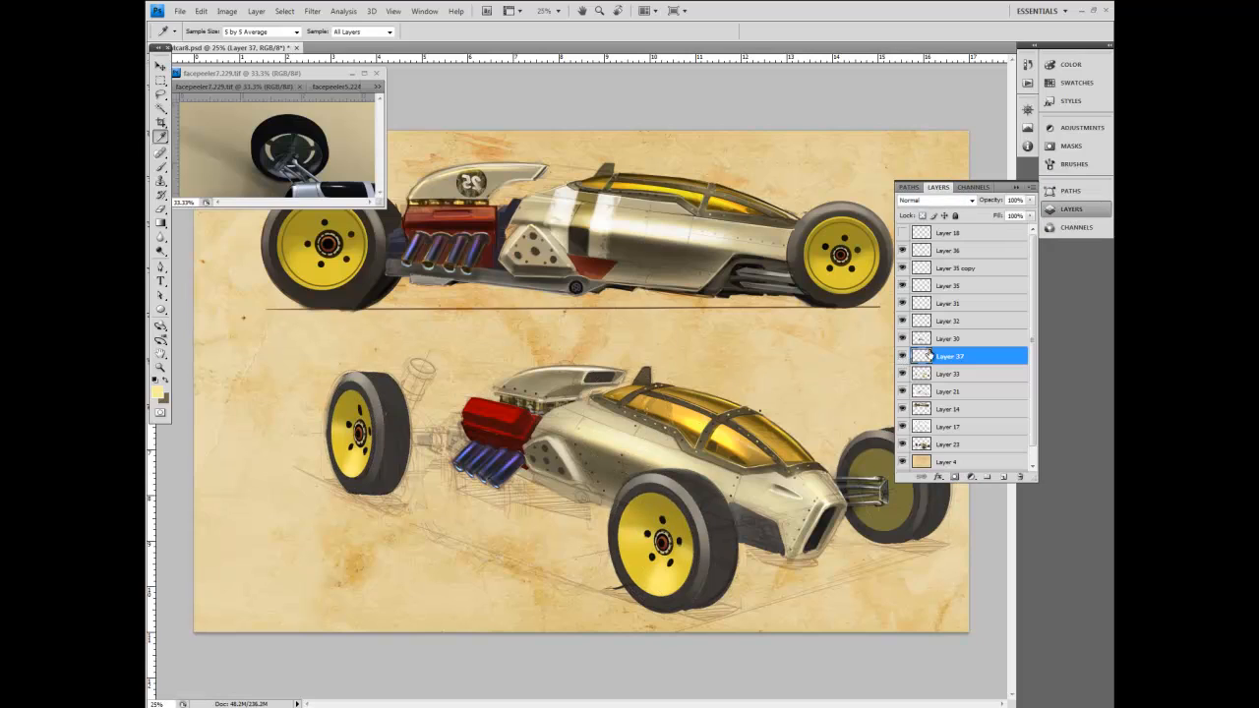
key(b)
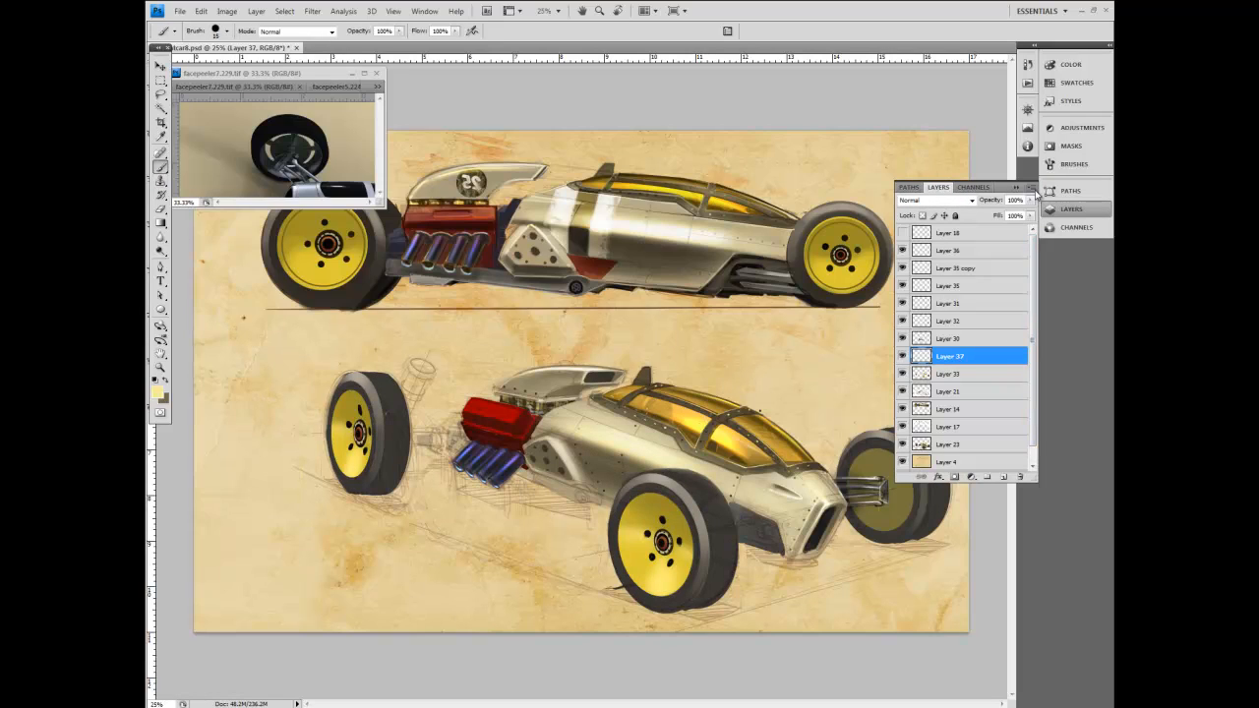
Try stroking the wheel ellipses of Path 1 in pale yellow on Layer 37.
click(1071, 191)
click(950, 252)
key(a)
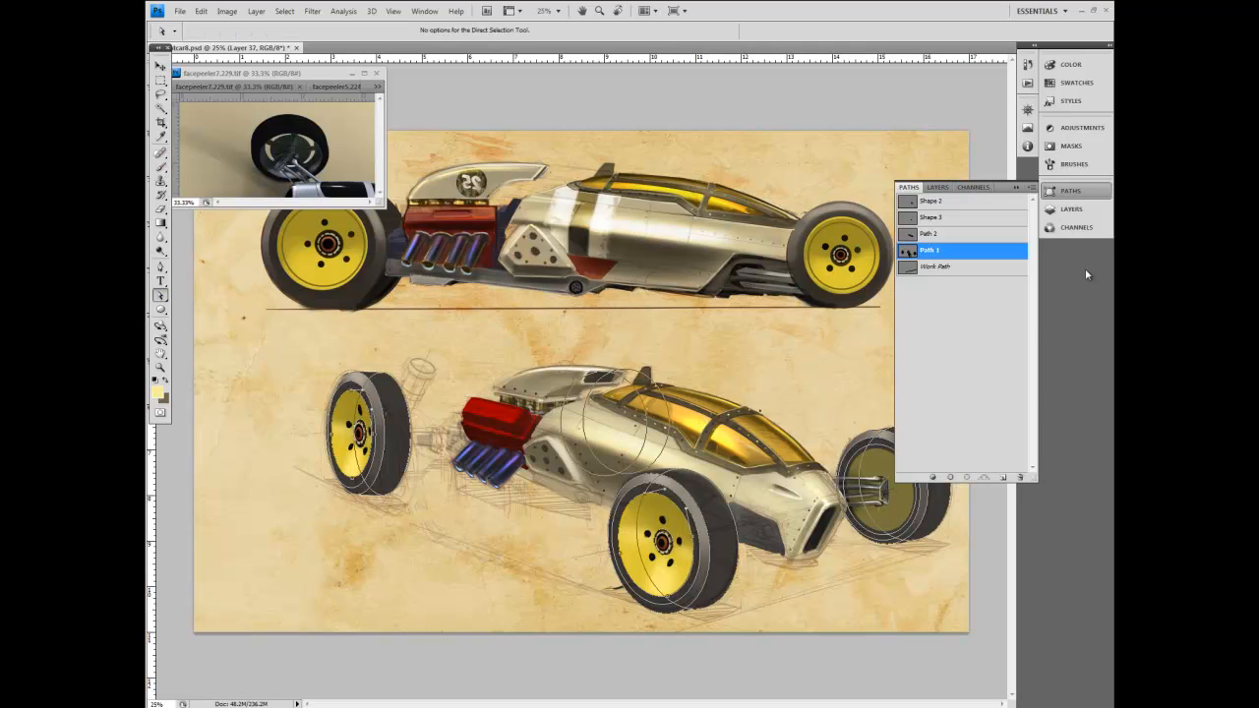
click(951, 402)
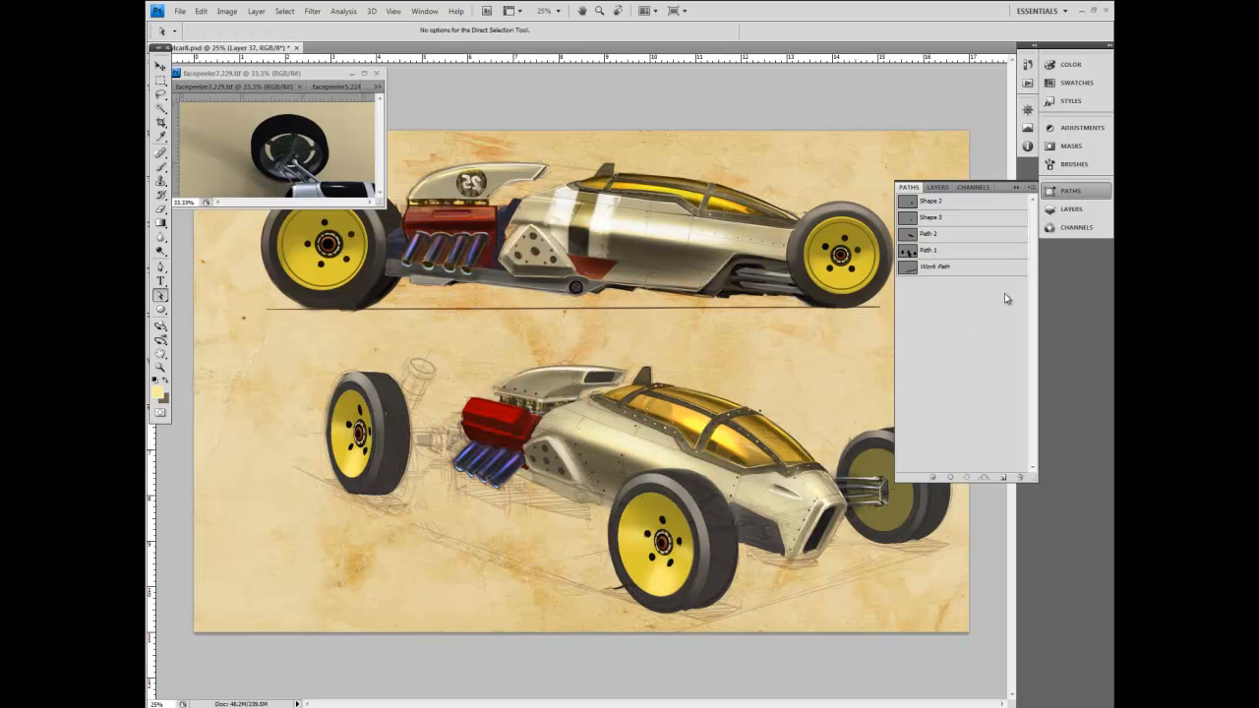
Add a new layer directly above Layer 36 for the rim outlines.
click(1072, 206)
click(950, 252)
click(1031, 188)
click(1019, 201)
key(Return)
Stroke the rim ellipses of Path 1 on the new layer with the 15 px pale yellow brush, and deselect the path.
click(1070, 189)
click(928, 252)
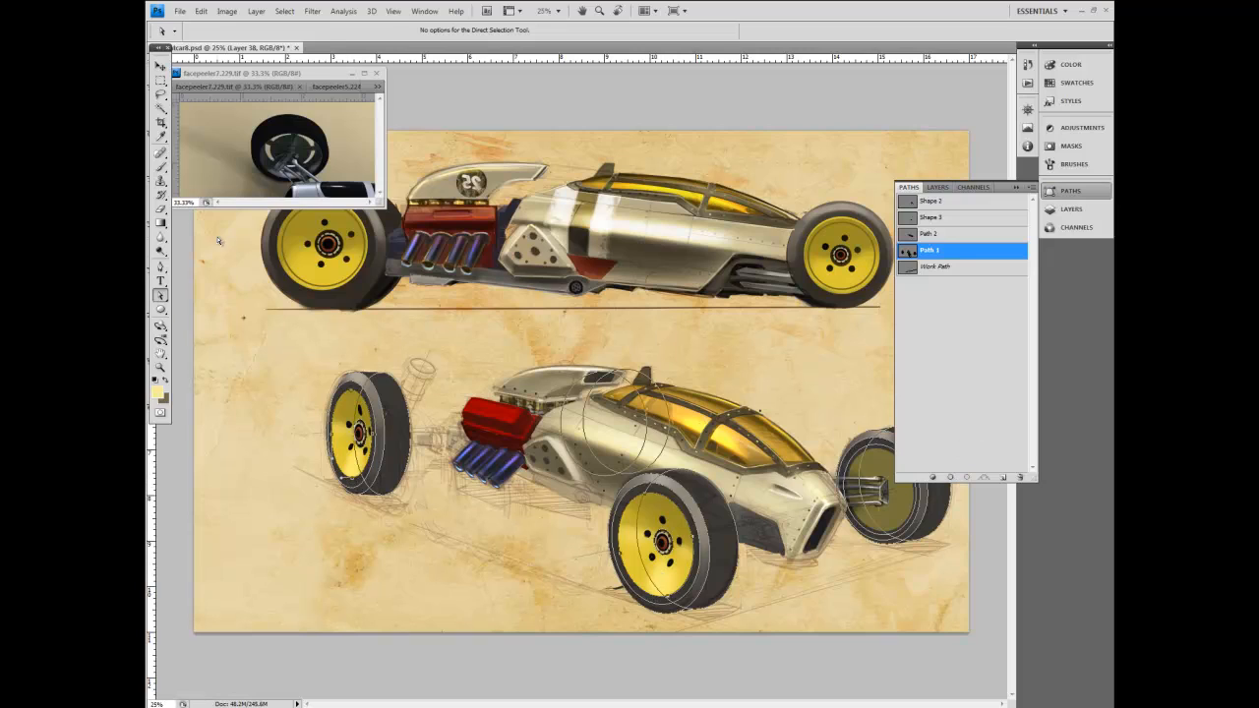
key(b)
click(936, 416)
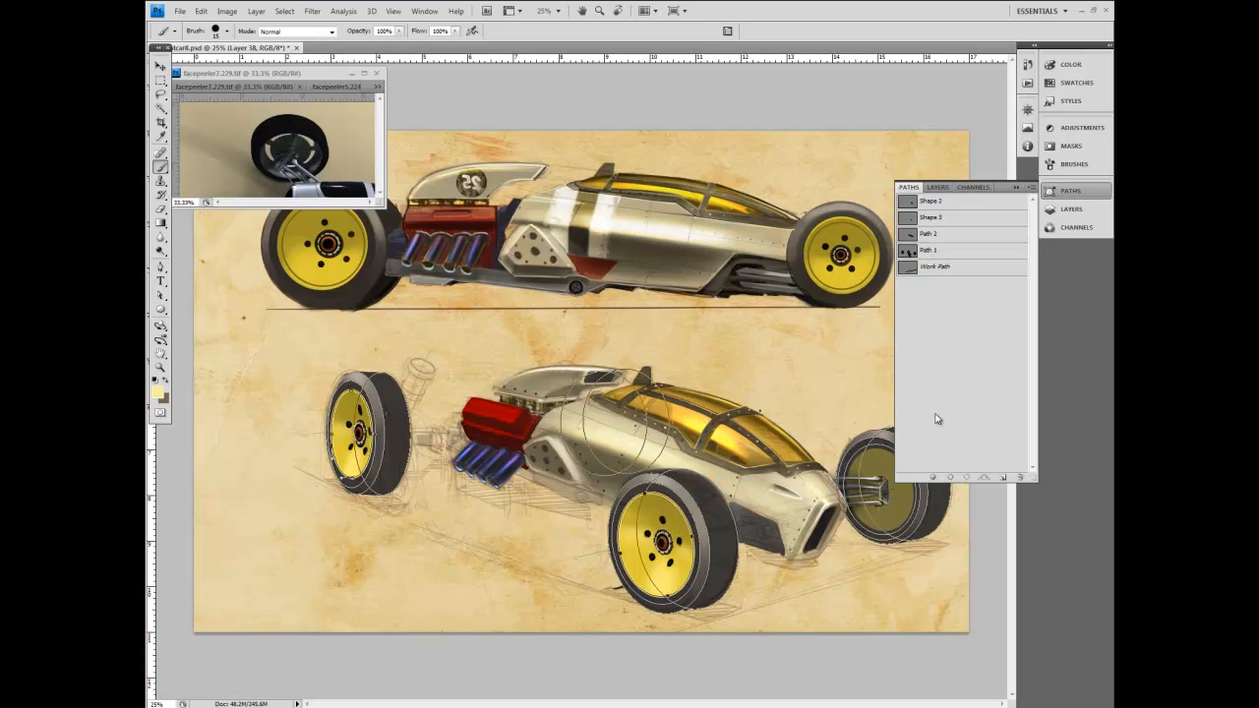
Lock the transparent pixels of Layer 38 and sample a dark ochre yellow from the wheels for the brush.
click(160, 135)
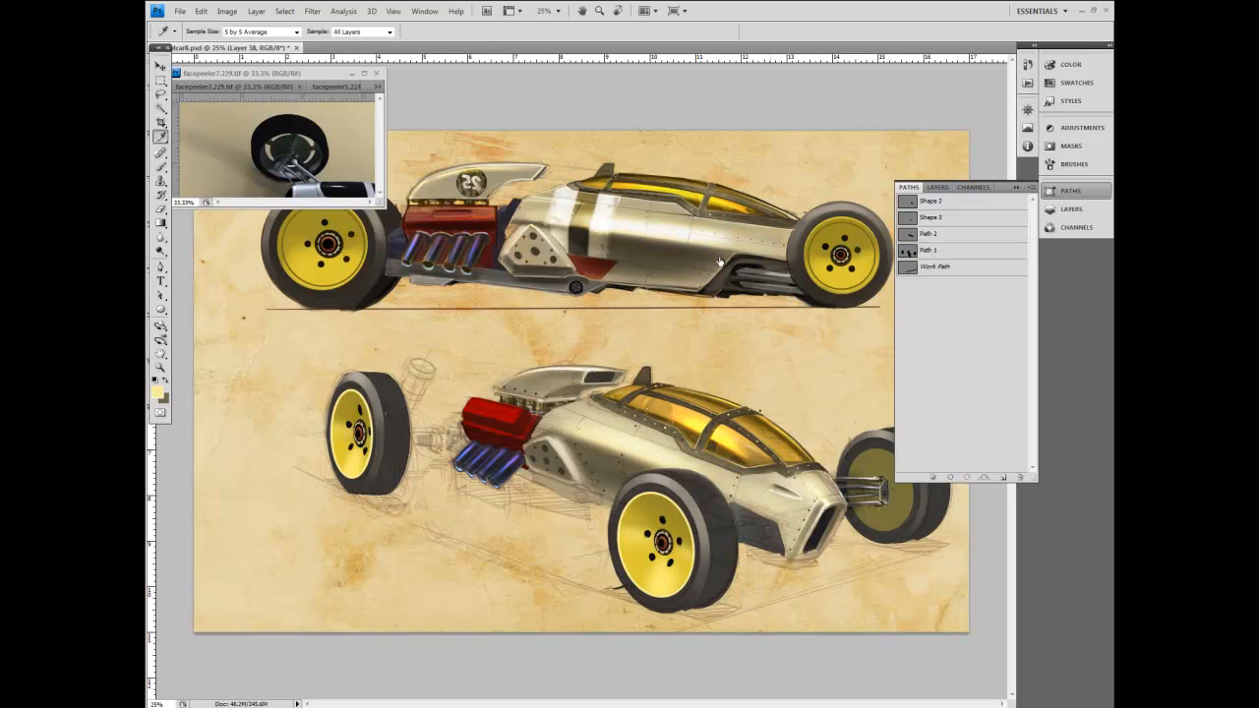
click(1070, 208)
click(922, 215)
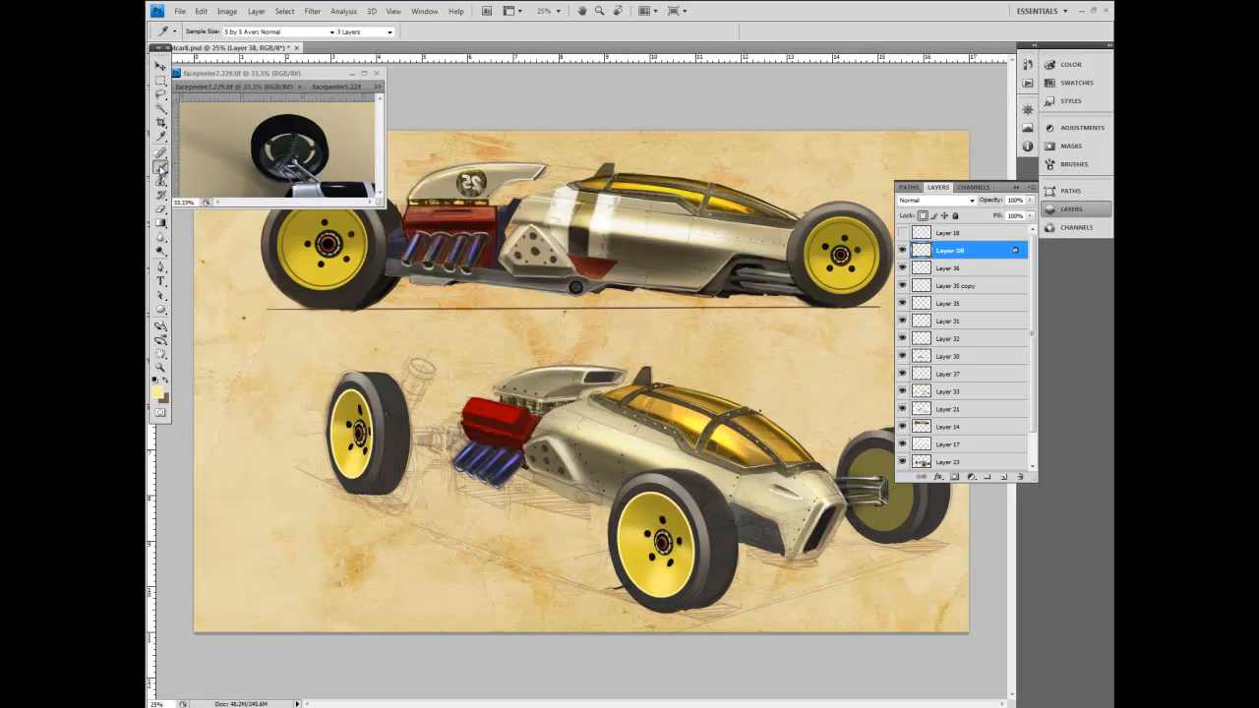
click(653, 518)
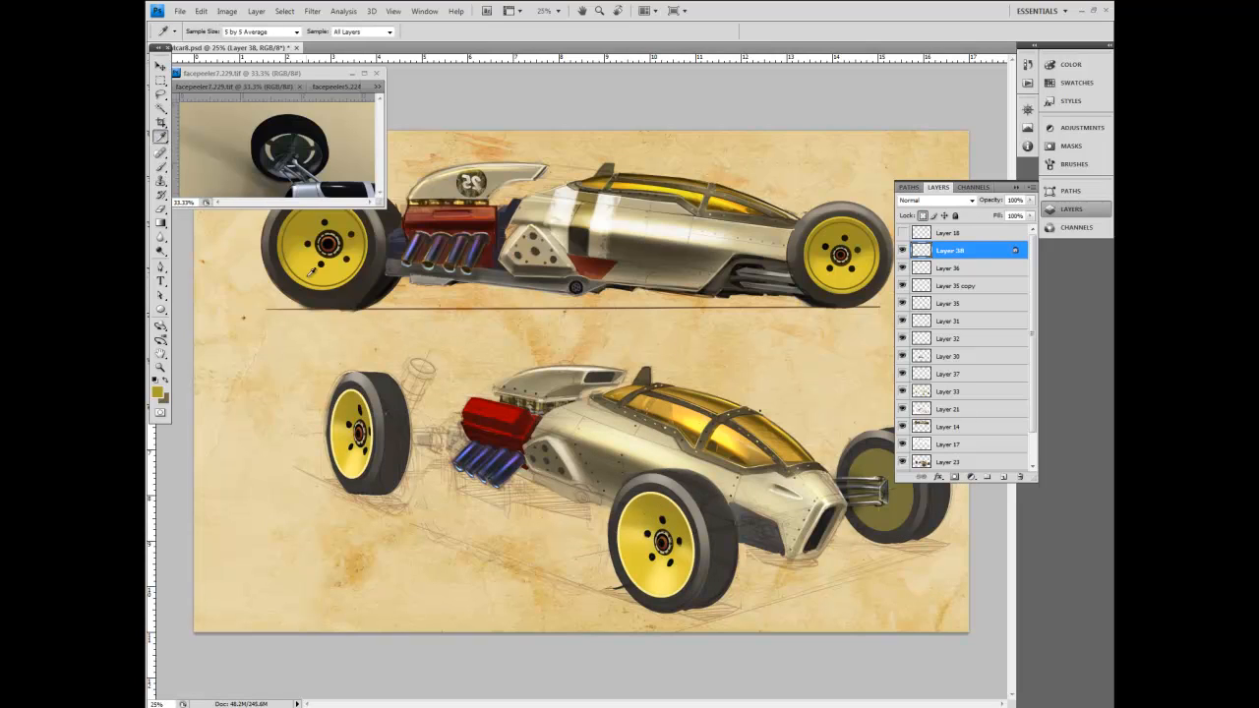
click(163, 168)
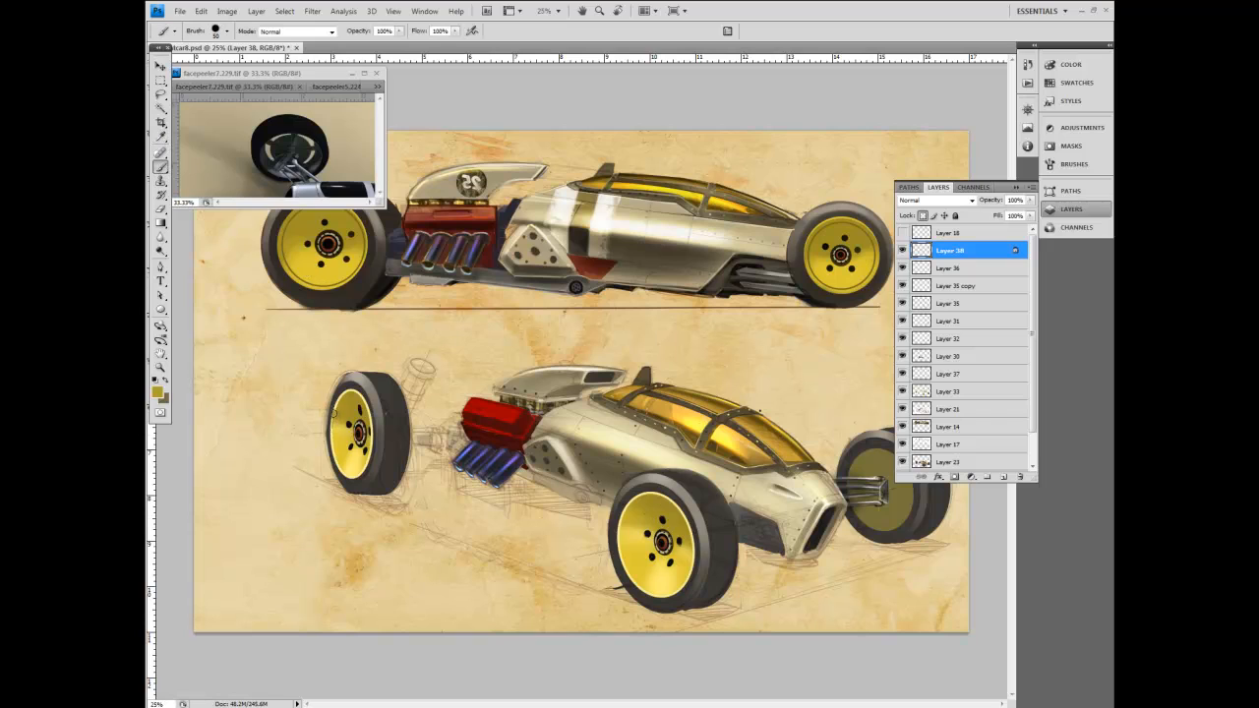
Choose a soft round brush for shading the rim outlines on Layer 38 in ochre, and deselect Path 1.
click(227, 32)
click(229, 131)
click(454, 103)
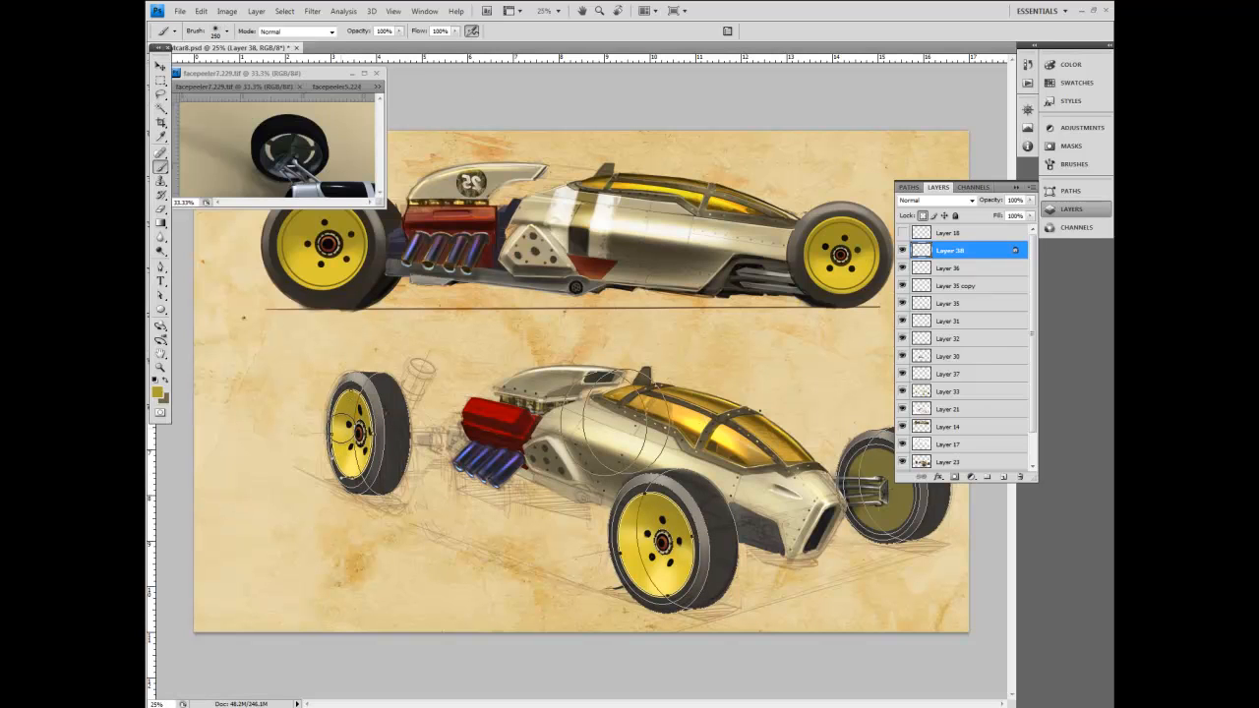
click(1070, 191)
click(970, 380)
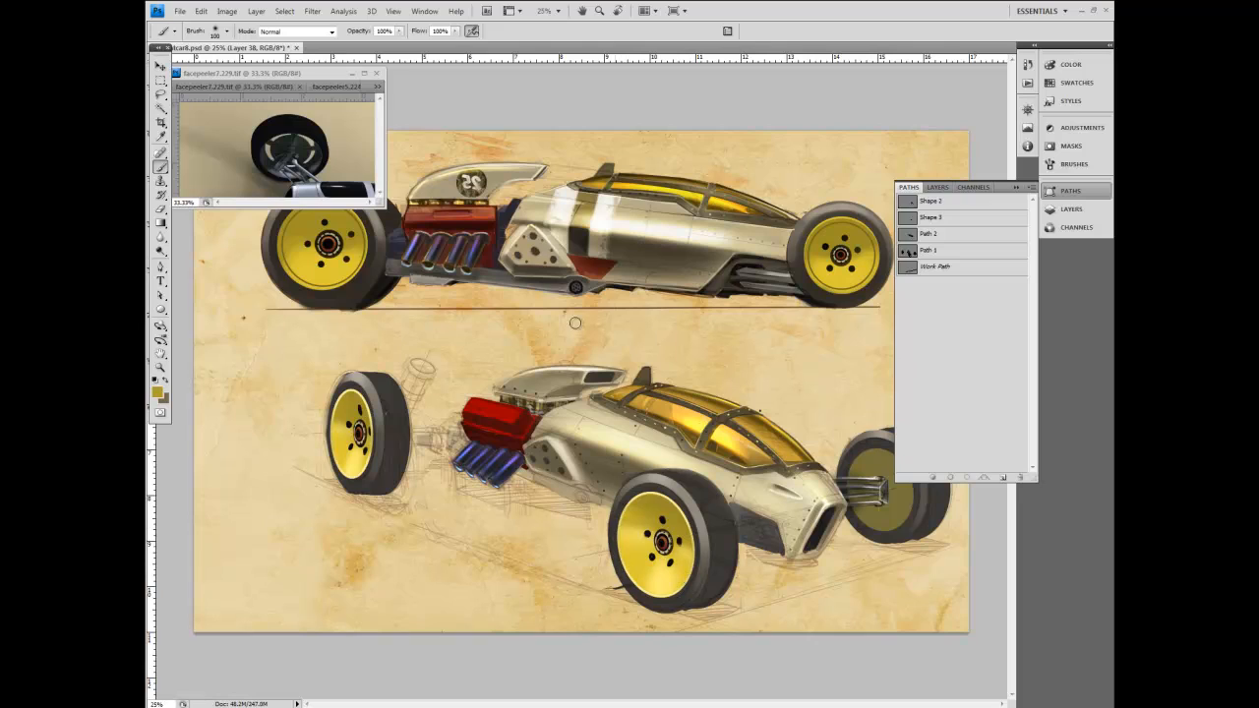
Load the rear wheel's tyre outline from Path 1 as a selection and invert it.
click(1070, 191)
click(1070, 190)
click(929, 250)
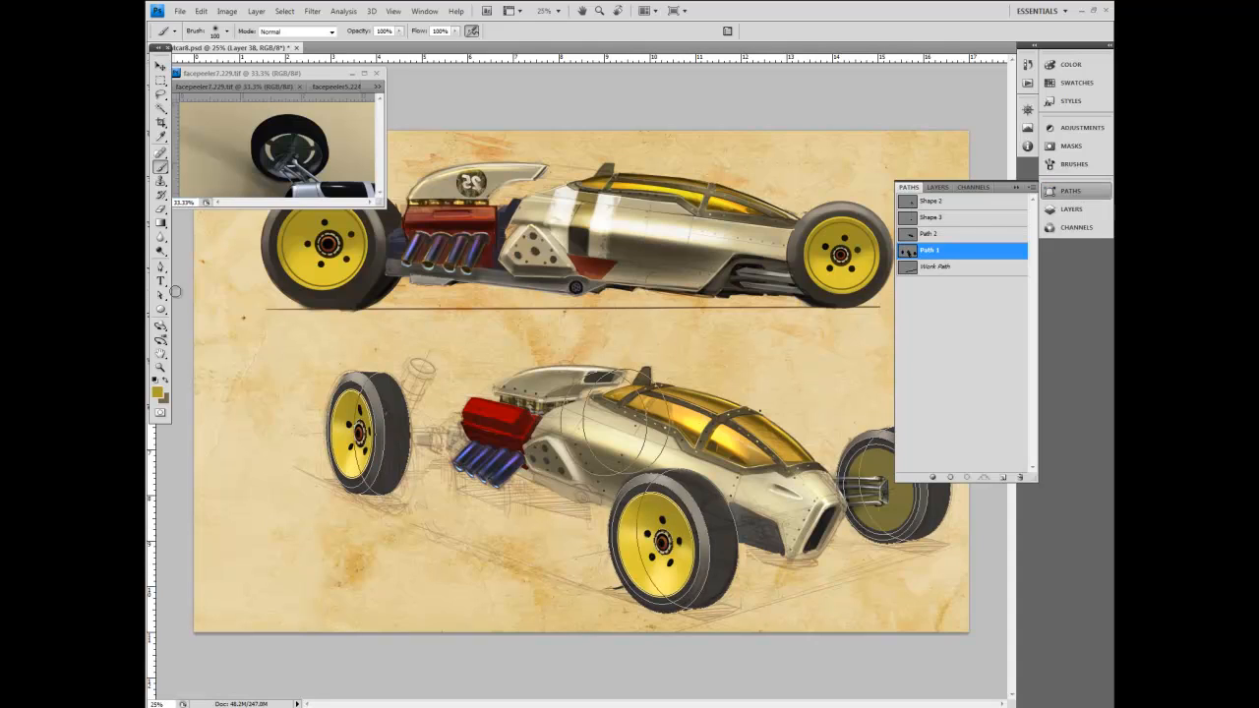
click(161, 296)
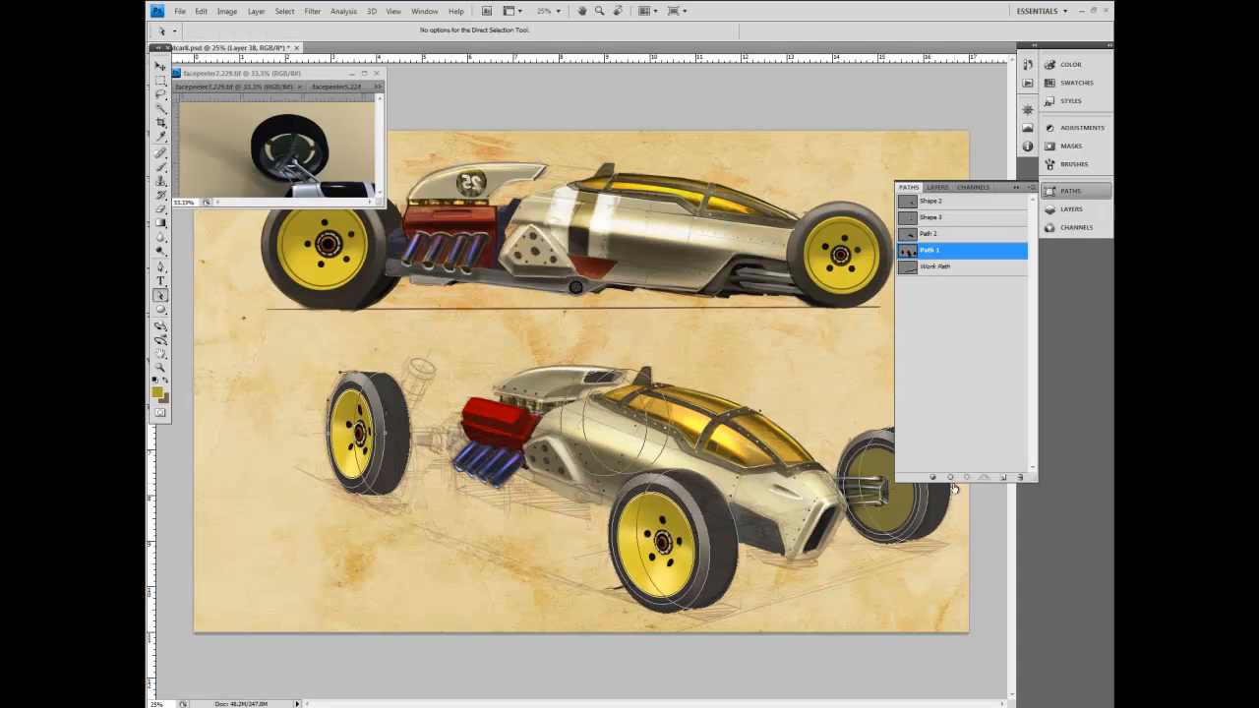
click(292, 12)
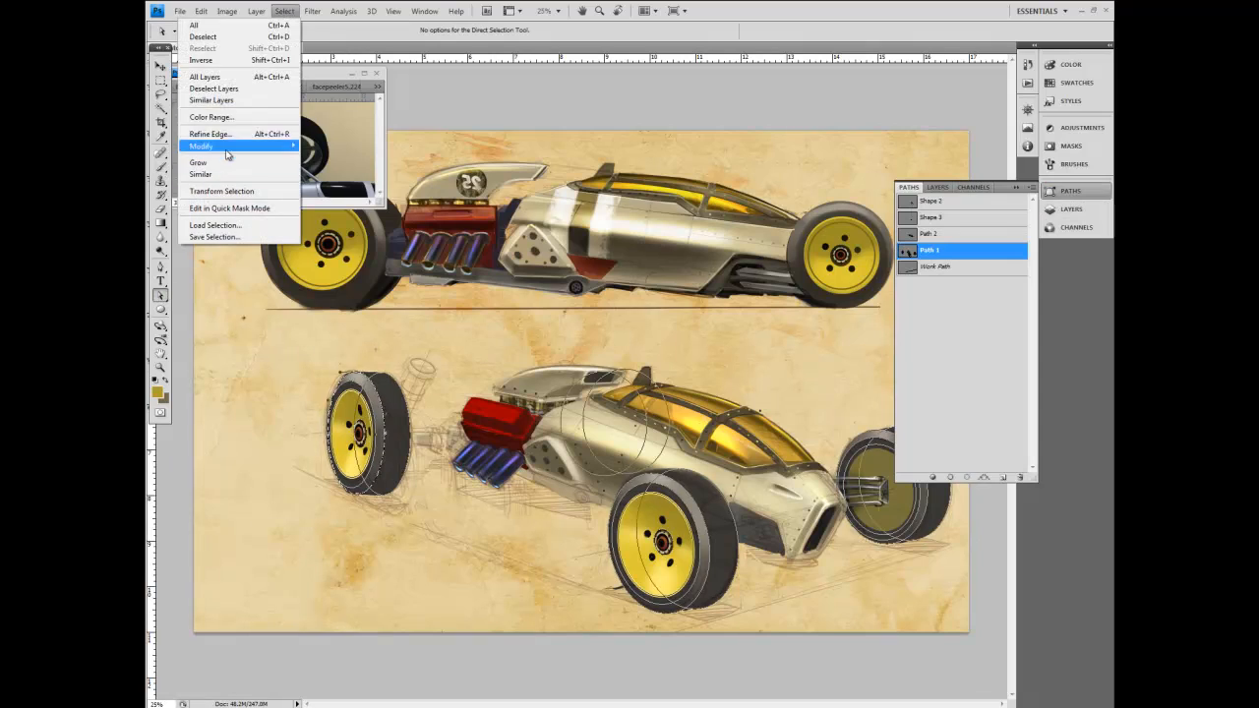
click(234, 60)
click(1003, 275)
Erase the paint spilling outside the rear tyre's edge on Layer 23 with the Eraser, and drop the selection.
click(1067, 209)
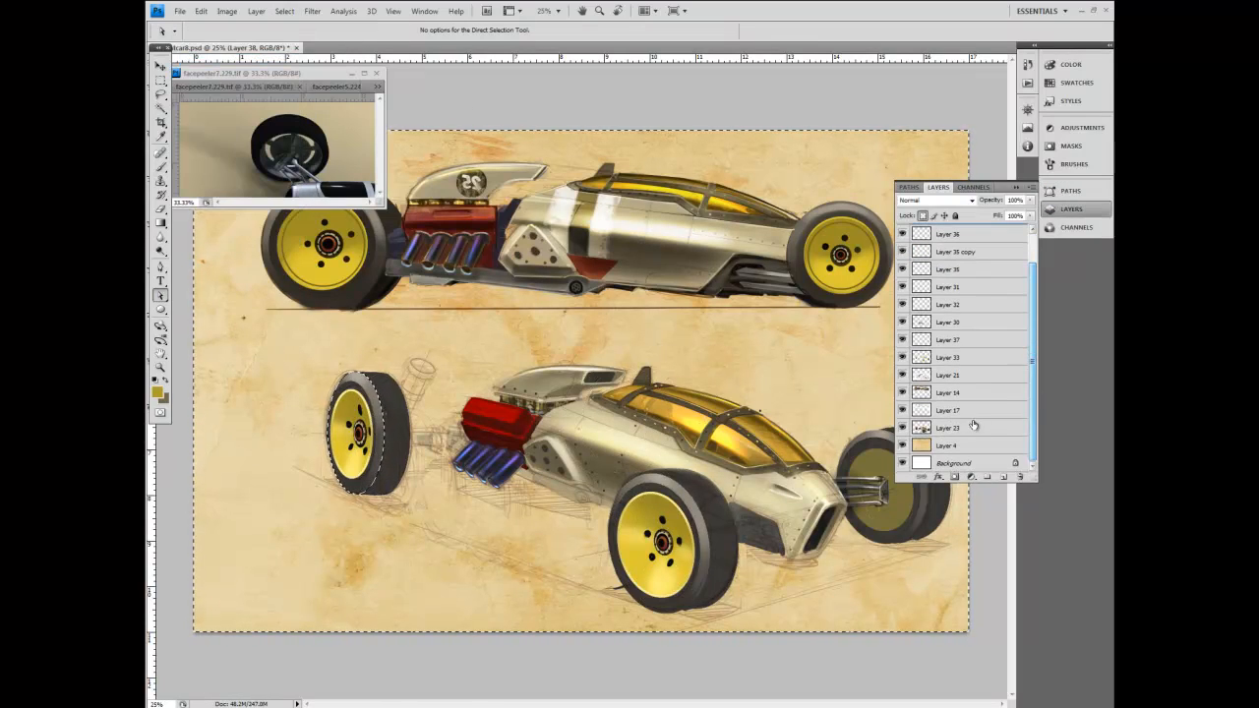
click(950, 428)
click(161, 210)
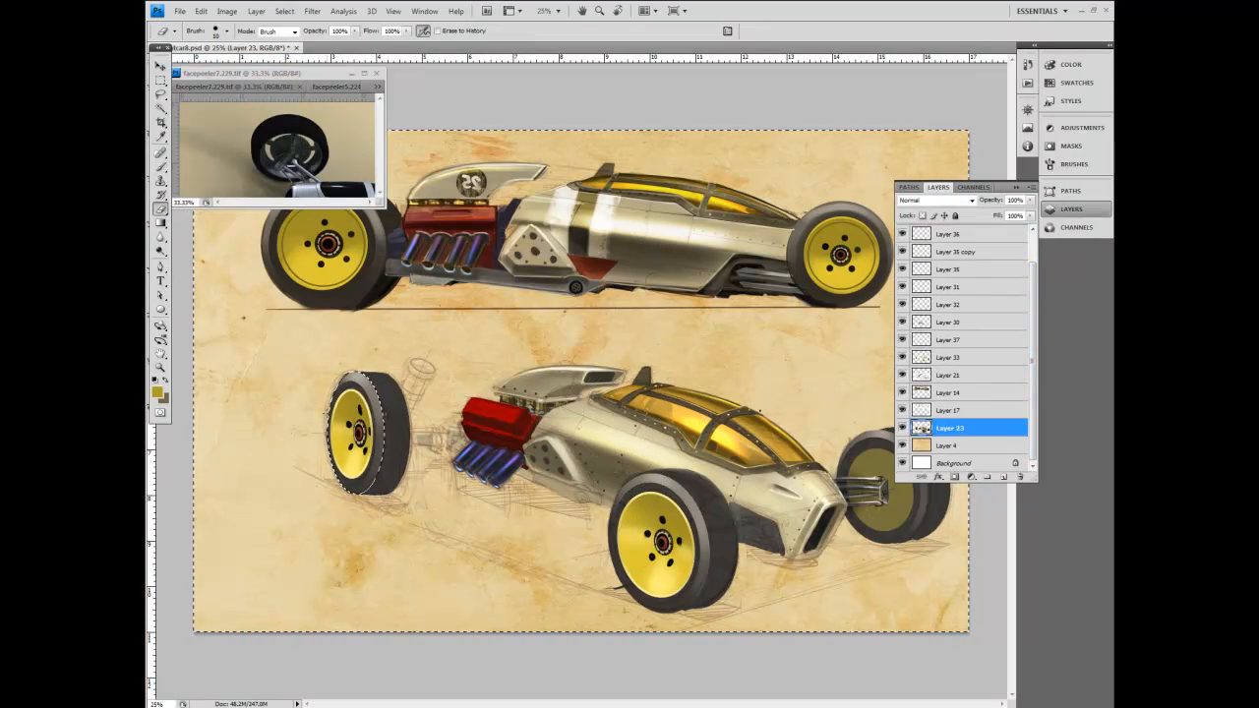
drag(336, 390, 332, 456)
key(ctrl+d)
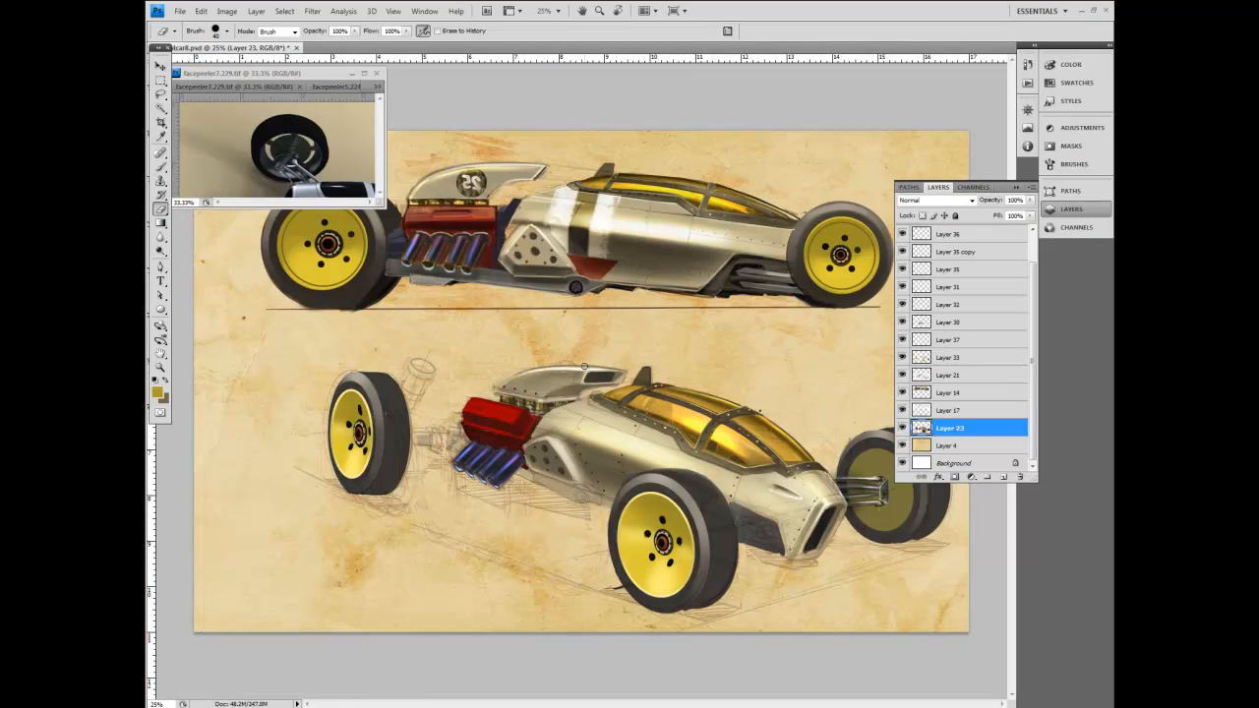
Put away the floating wheel reference photo to clear the view of the canvas.
key(ctrl+minus)
key(ctrl+minus)
key(ctrl+plus)
key(ctrl+plus)
click(180, 11)
click(197, 131)
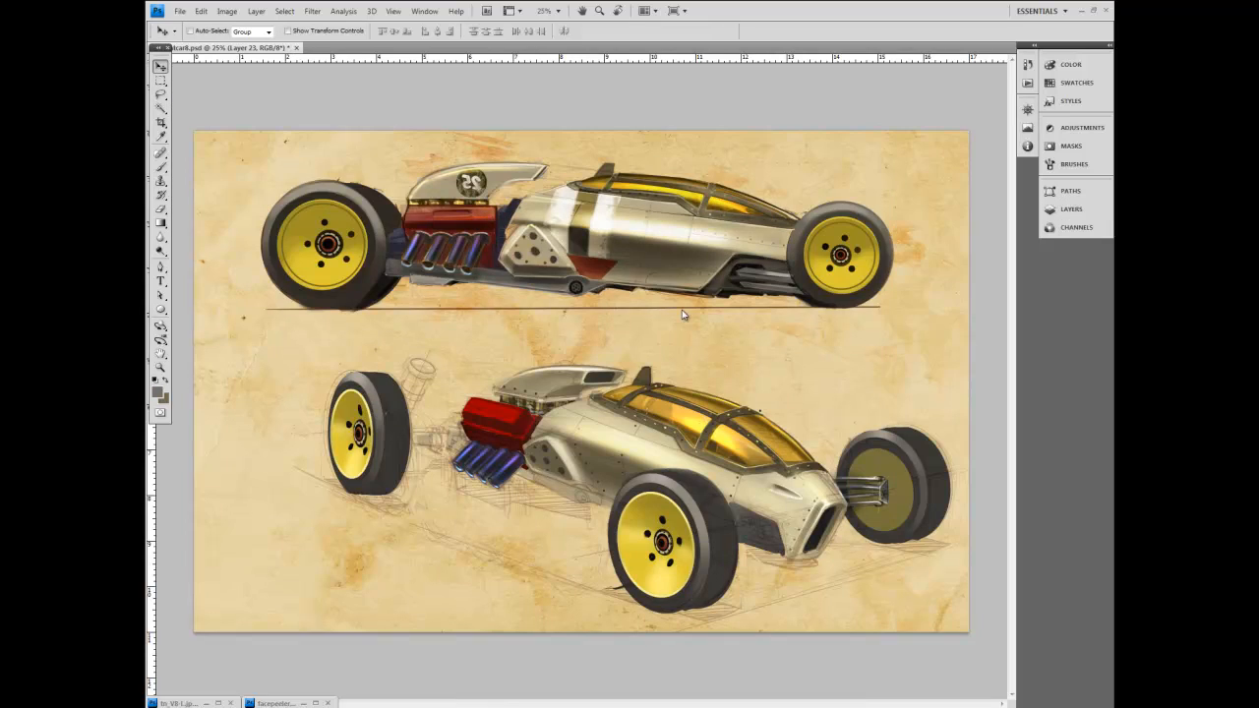
Restore the minimized engine reference photos, place them over the side view's rear half, and show to_V8-L.jpg.
click(207, 705)
drag(921, 71, 368, 72)
drag(525, 258, 493, 242)
click(313, 90)
click(252, 90)
click(316, 90)
click(431, 89)
drag(423, 185, 421, 167)
drag(494, 242, 498, 268)
click(536, 291)
Sample the engine block's bright red for the brush and add a new layer, Layer 39, directly above Layer 38.
click(161, 167)
click(161, 136)
click(491, 415)
click(161, 168)
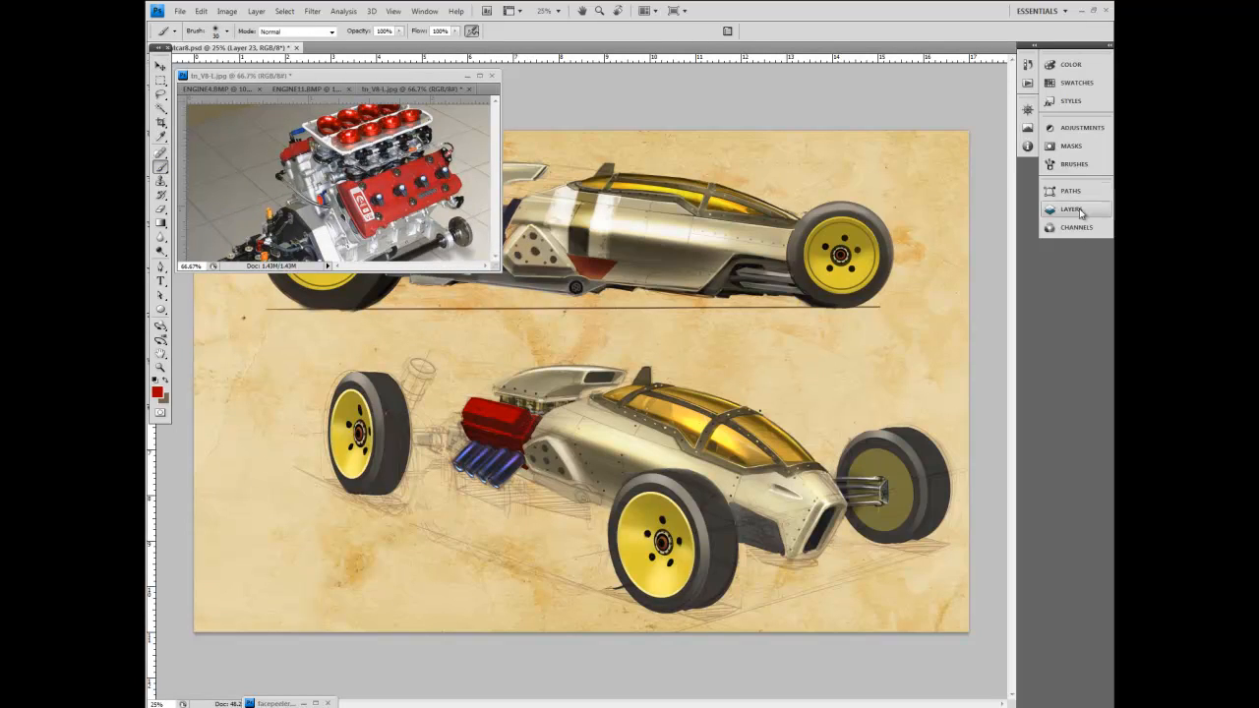
click(1070, 208)
click(949, 250)
key(ctrl+shift+n)
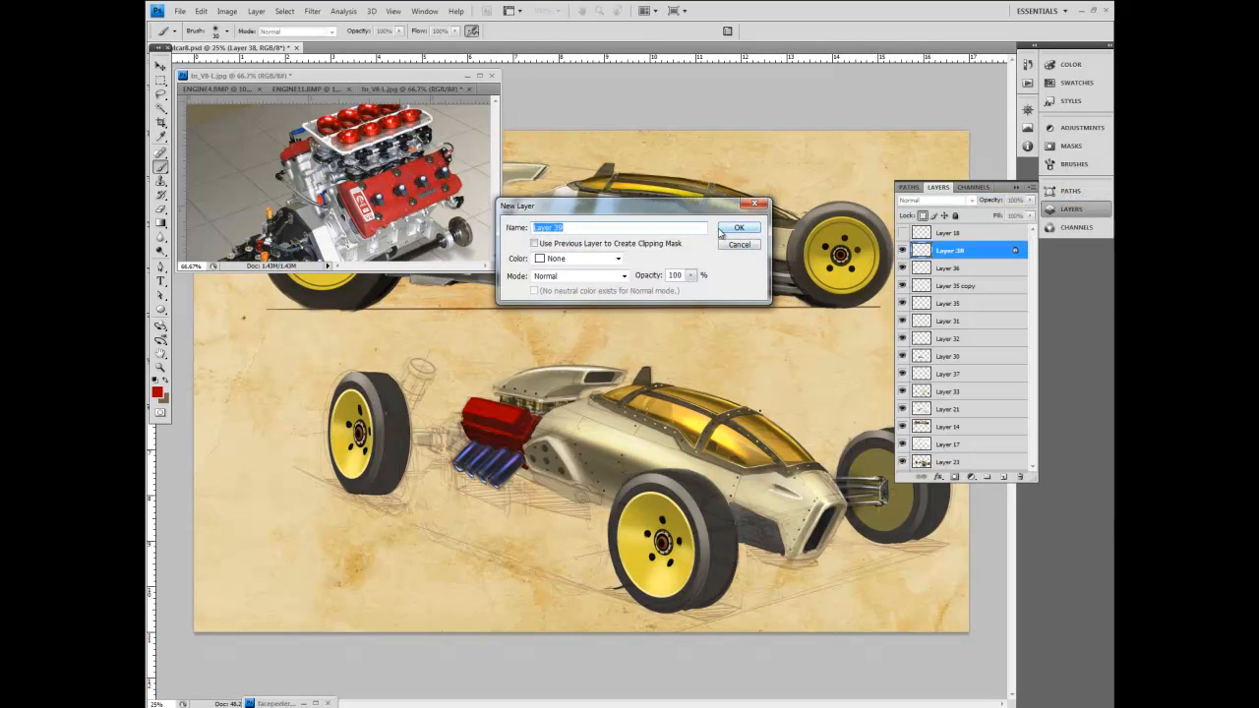
click(737, 223)
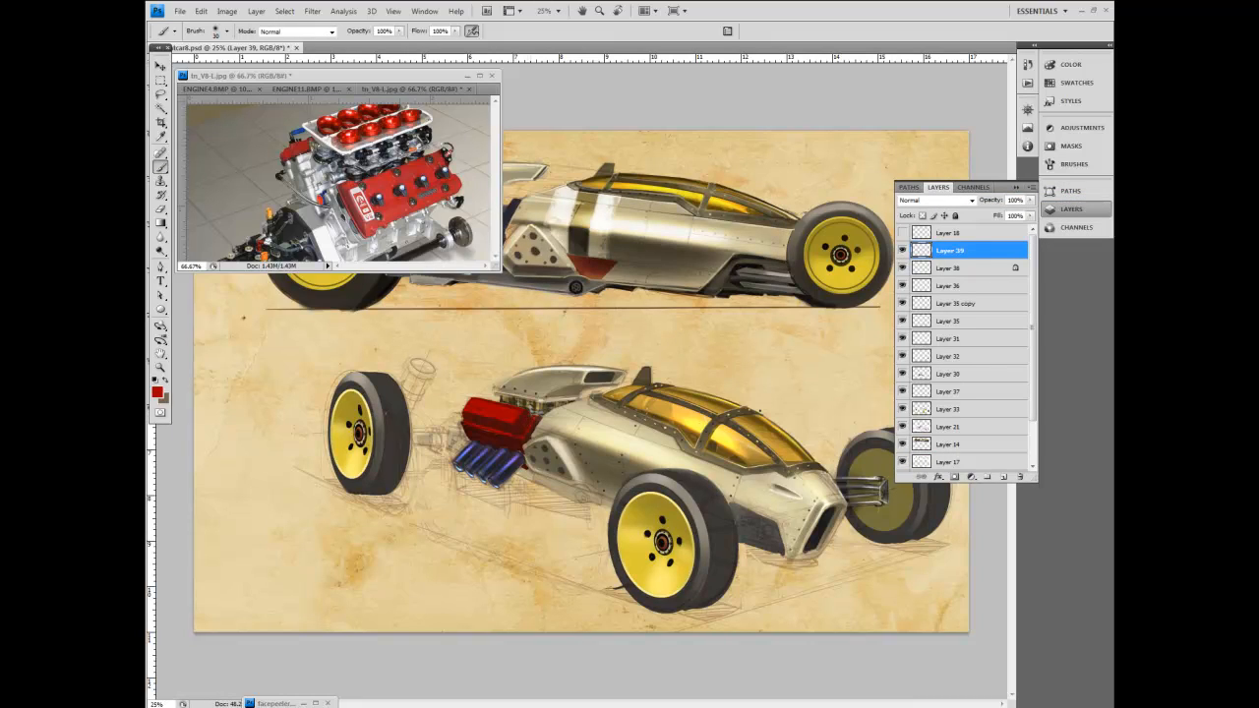
Choose a hard round brush and paint the engine block's shaded faces on Layer 39 in a sampled dark red.
click(226, 31)
double_click(214, 125)
key(i)
click(504, 422)
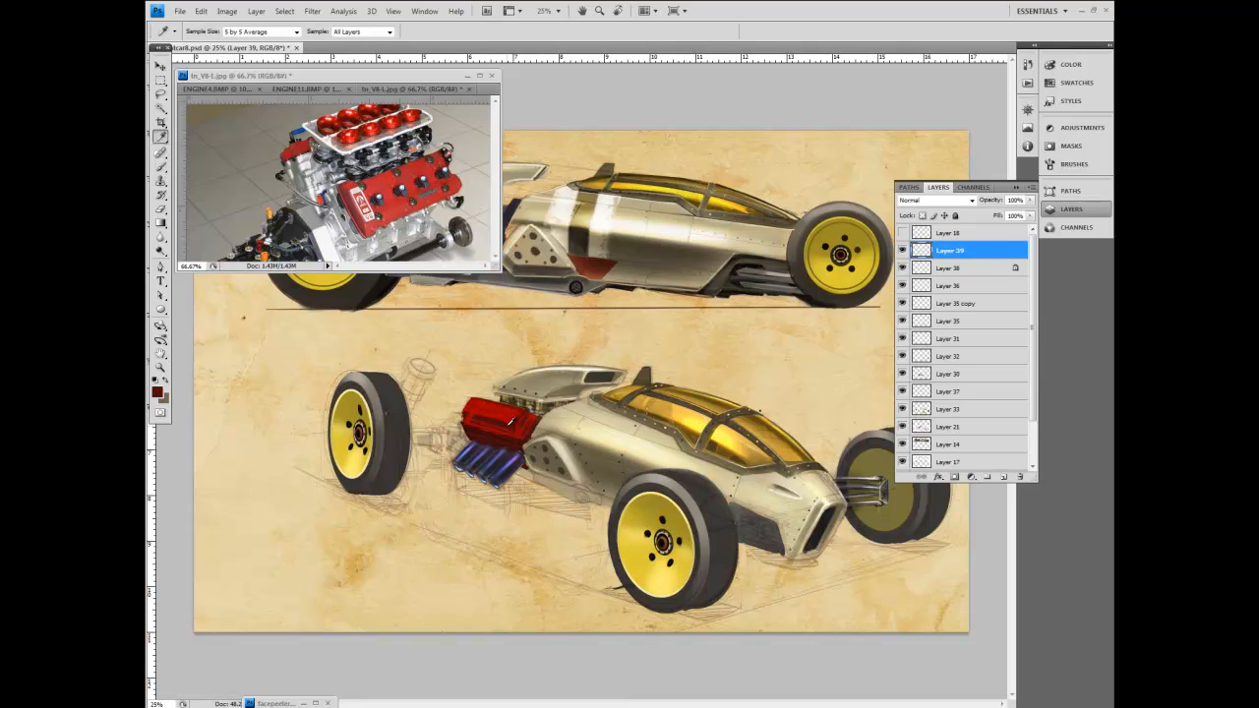
alt+click(509, 423)
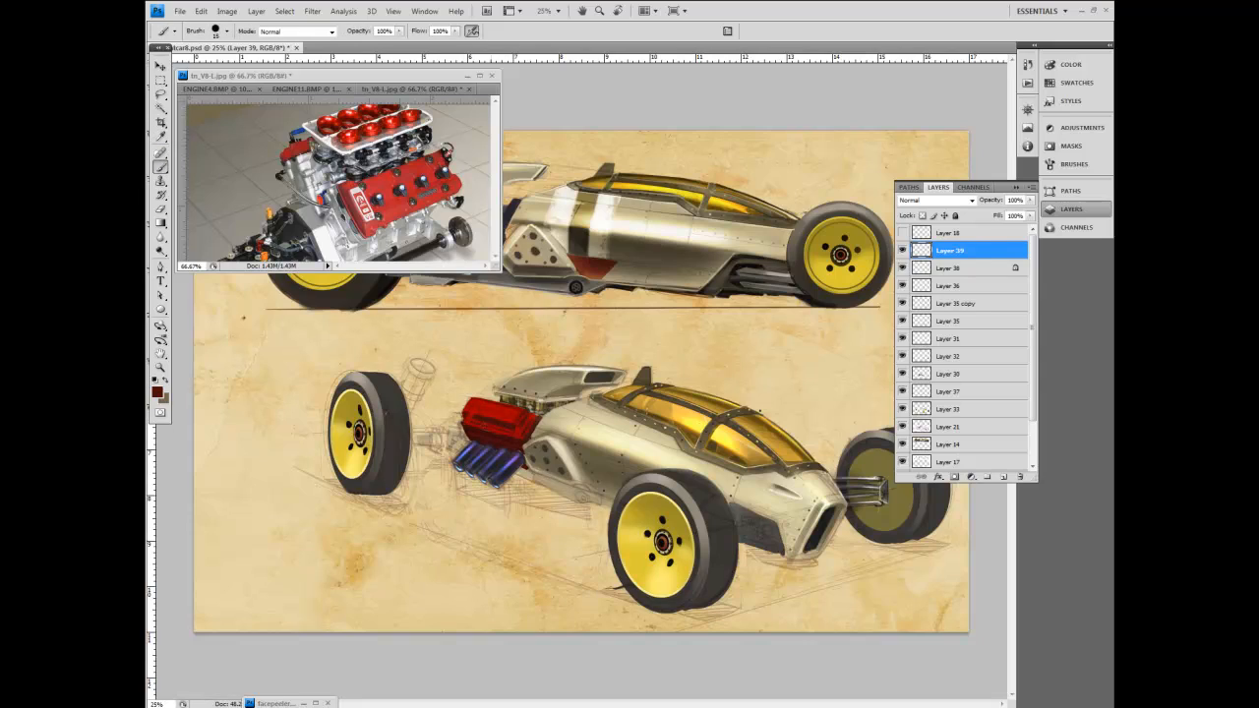
key(bracketleft)
key(bracketleft)
Merge Layer 39 with Layer 23 and move the merged layer directly below Layer 21.
scroll(1009, 406, down, 3)
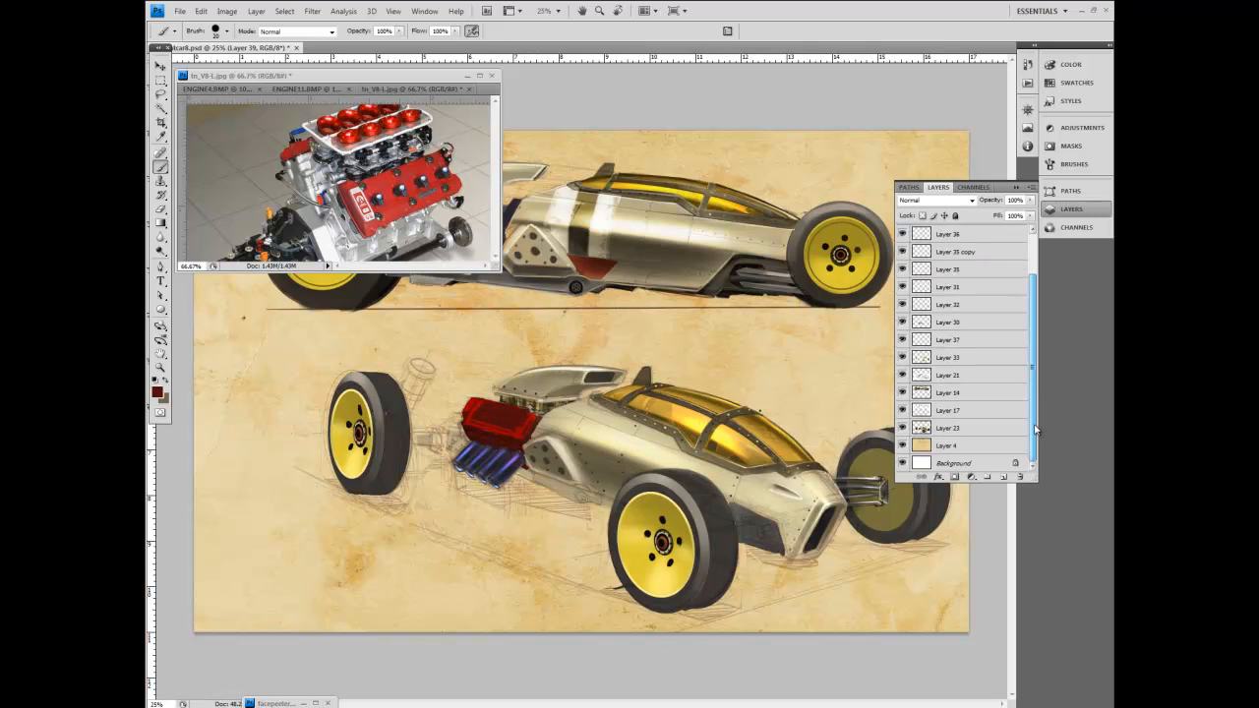
shift+click(959, 428)
click(1017, 428)
drag(1034, 417, 1034, 377)
ctrl+click(963, 252)
click(1030, 188)
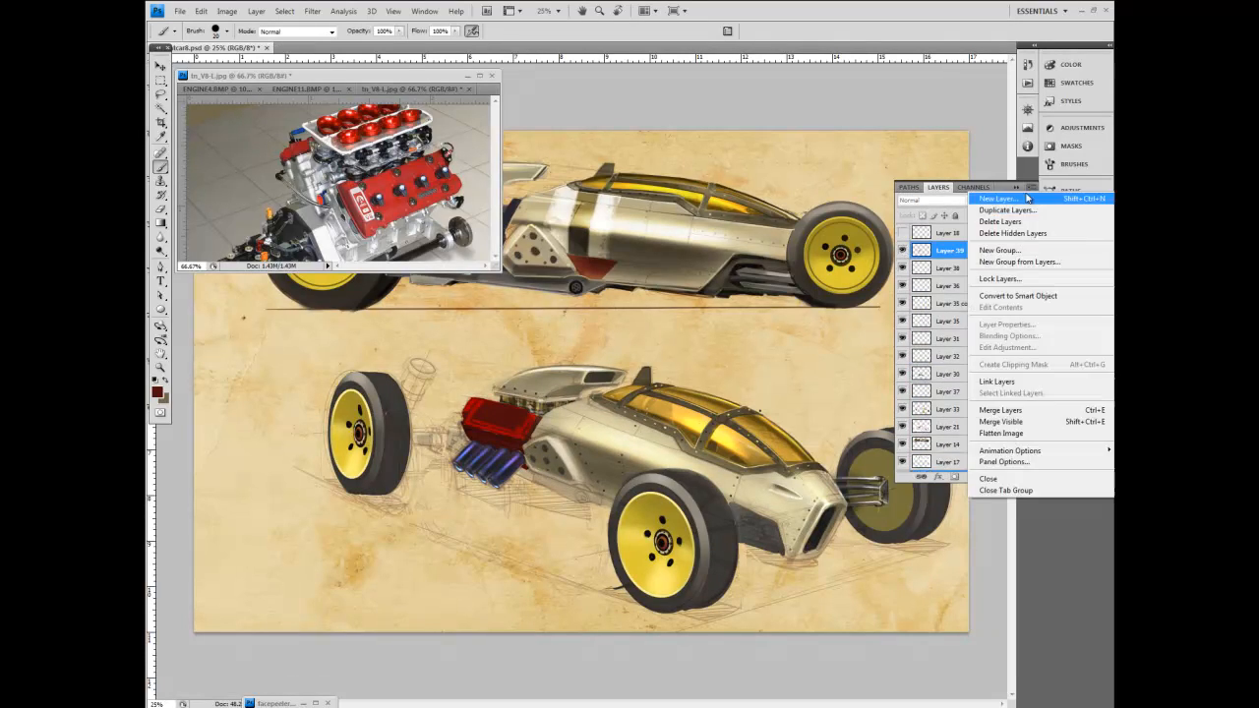
click(969, 405)
drag(1005, 255, 1003, 433)
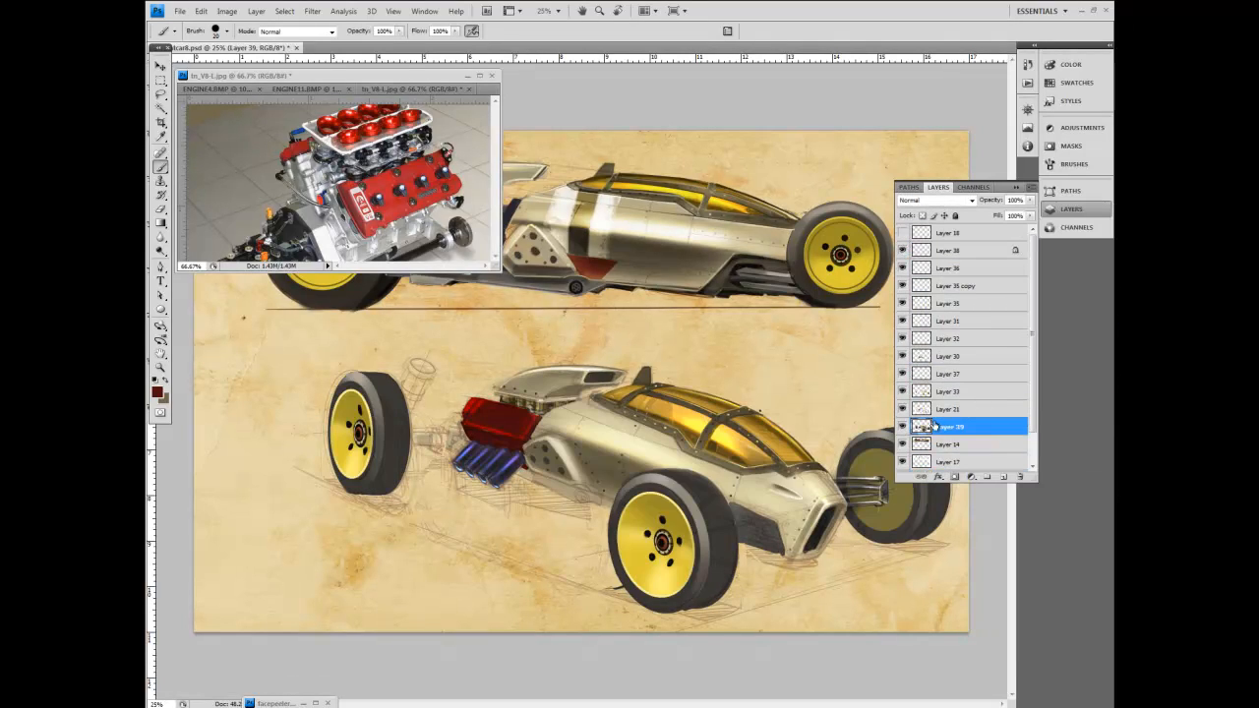
Clean the engine block's edge on Layer 39 and touch up its upper face with a sampled red.
click(161, 209)
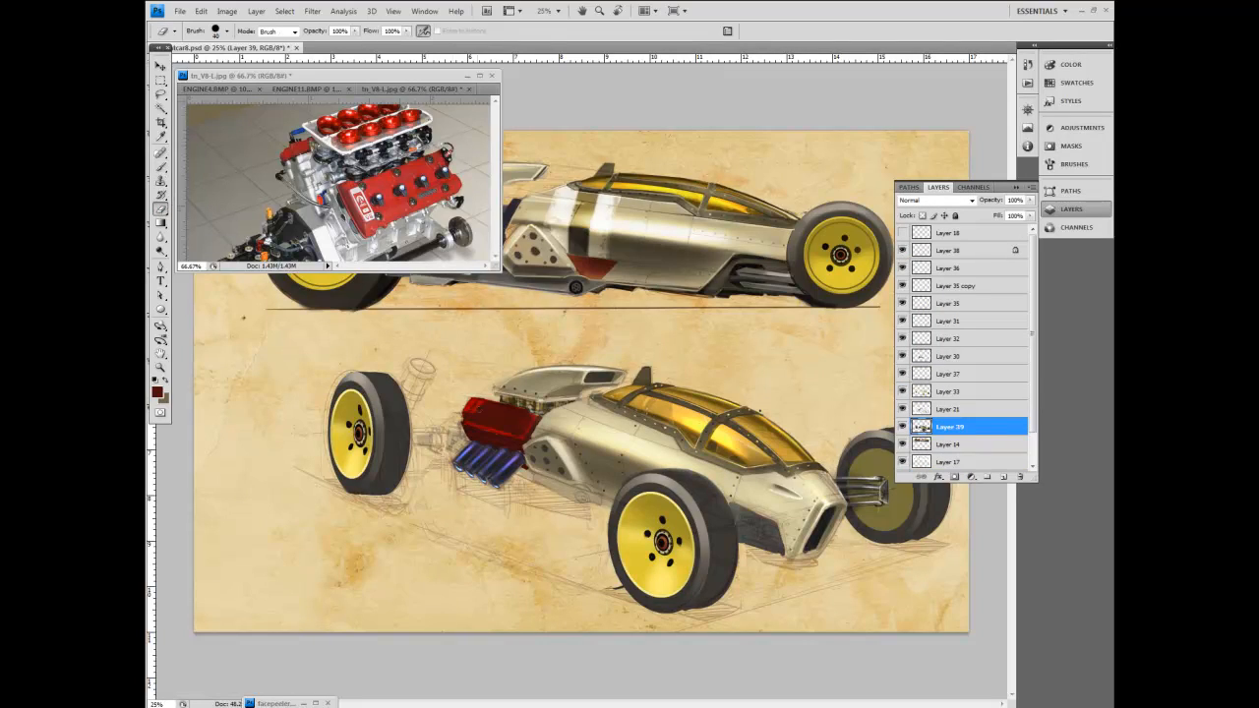
click(161, 137)
click(474, 400)
click(161, 168)
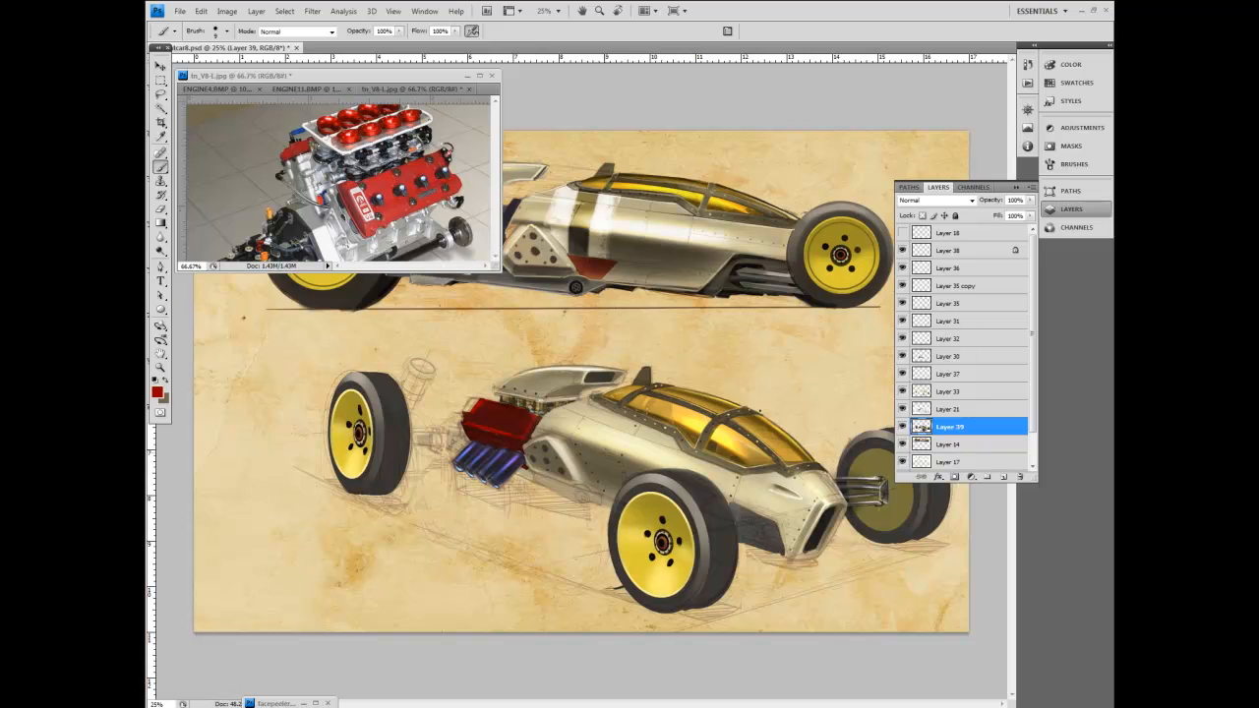
Locate the paint on Layer 30 by toggling its visibility and erase the excess around the engine block.
click(902, 356)
click(902, 356)
click(902, 356)
click(902, 356)
click(948, 356)
click(162, 208)
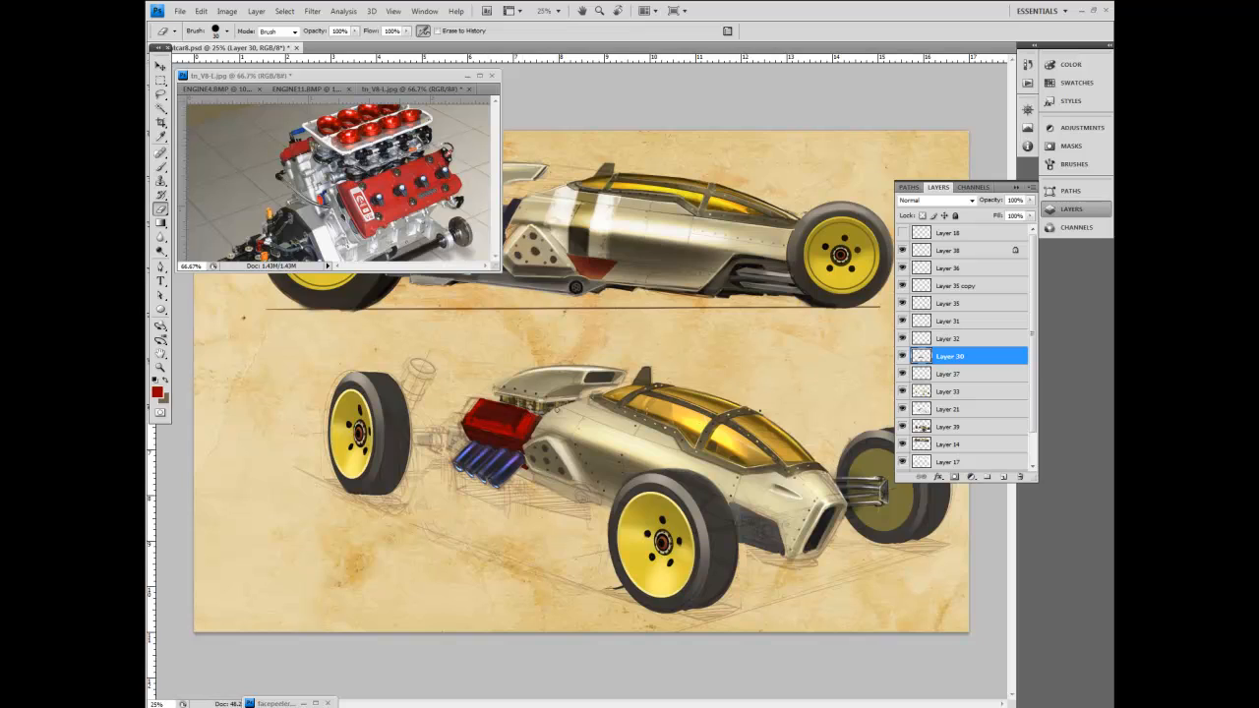
click(950, 427)
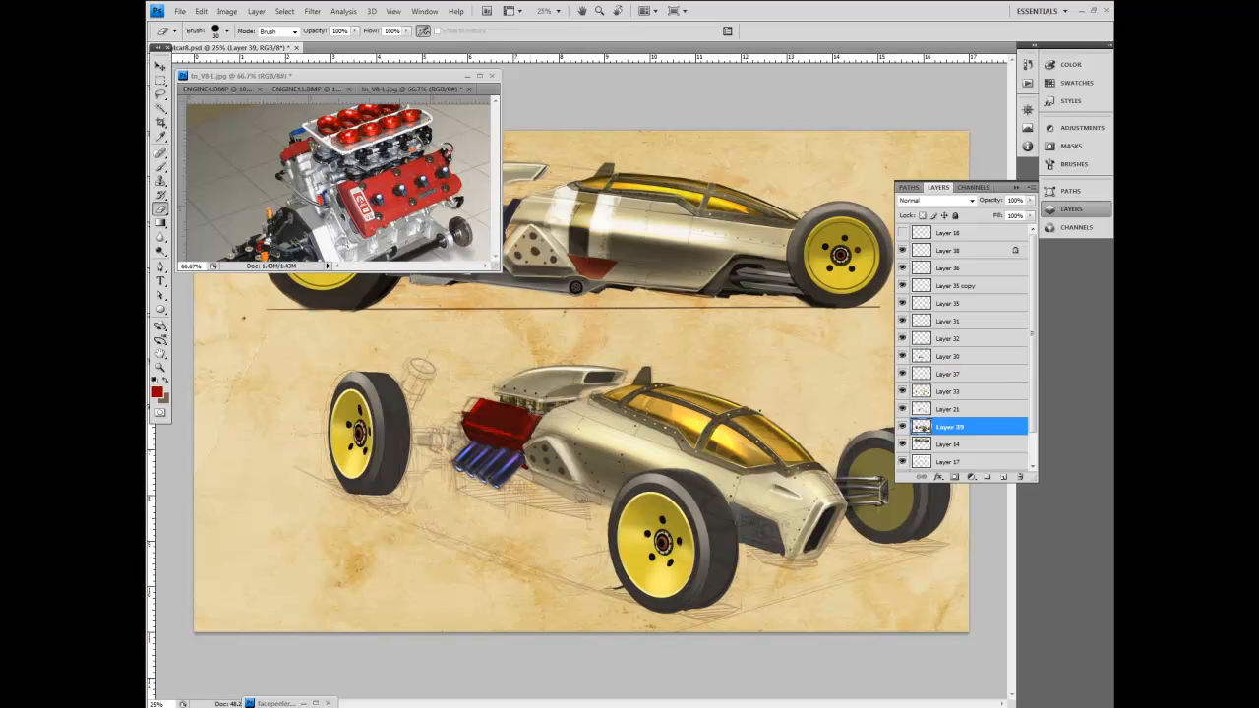
click(942, 356)
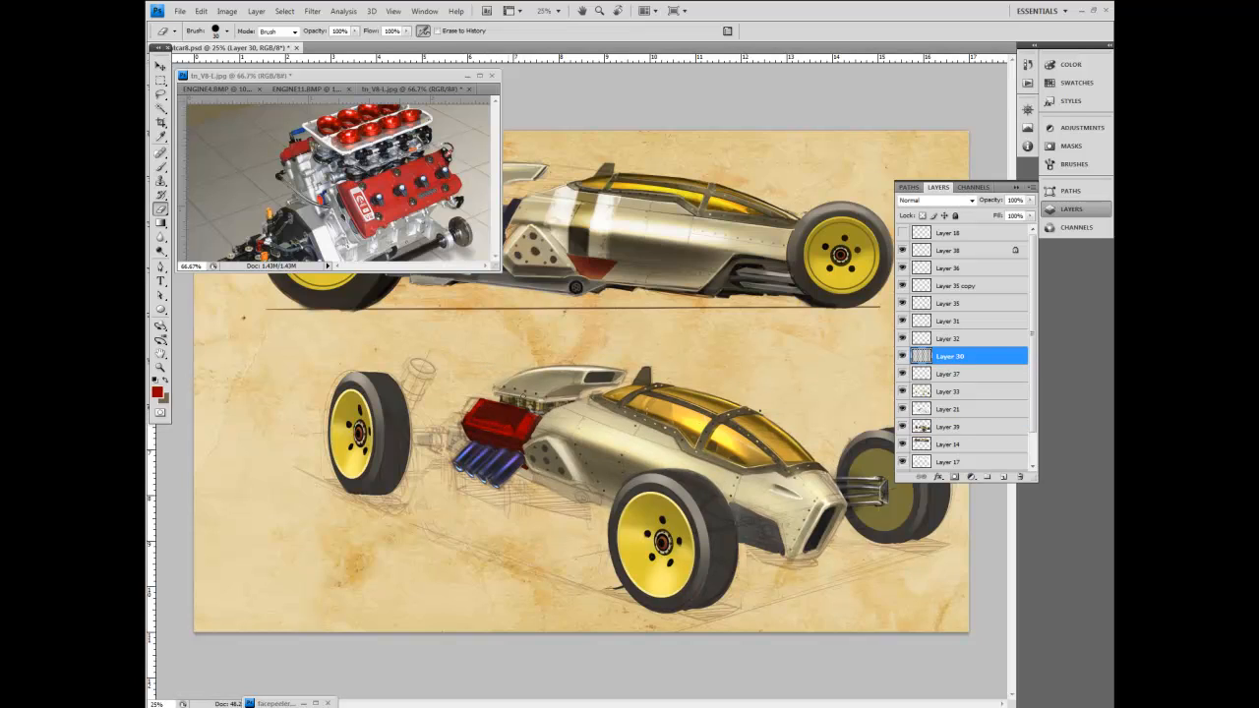
Check the engine block with Layer 39 hidden and erase the sketch lines over it on Layer 21.
click(902, 427)
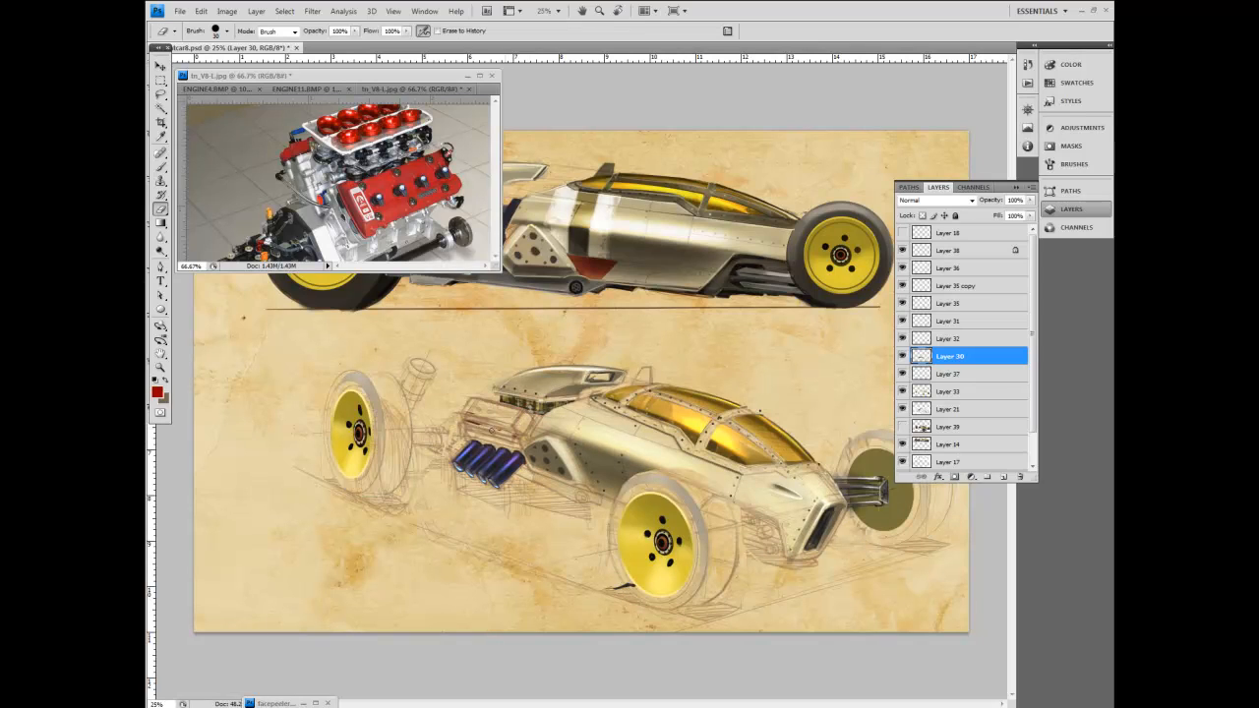
click(901, 427)
click(944, 429)
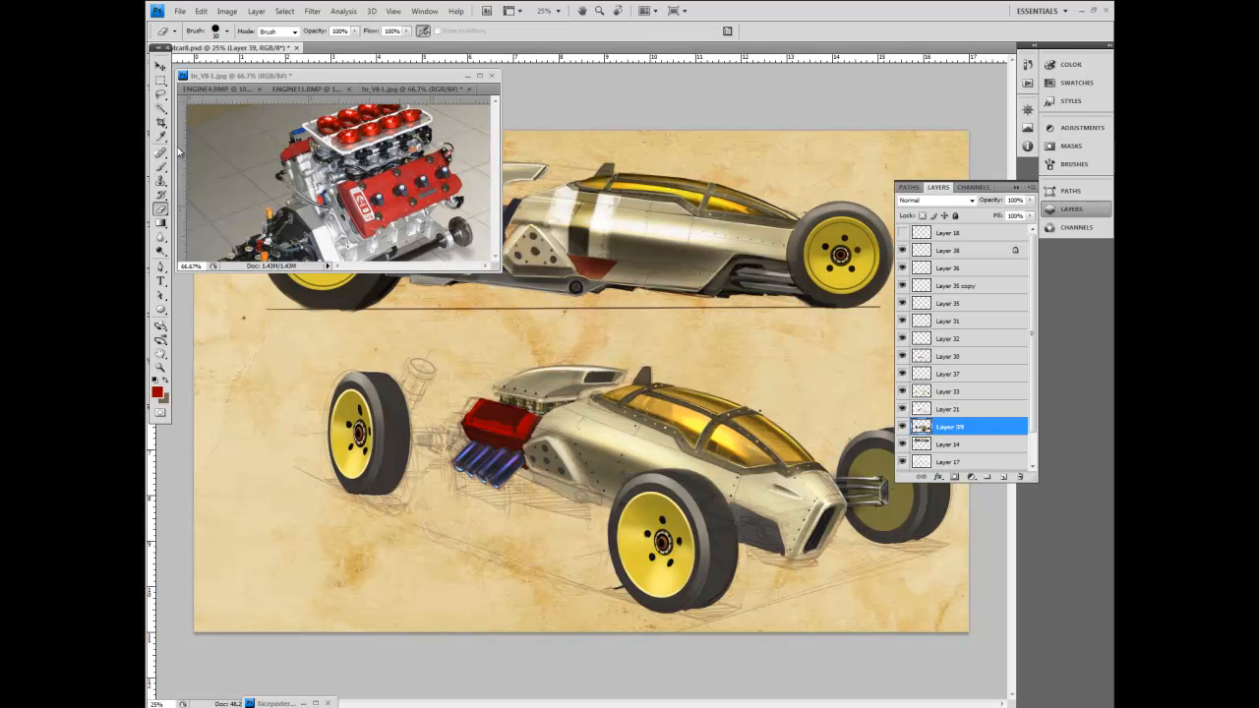
key(i)
click(969, 409)
click(161, 209)
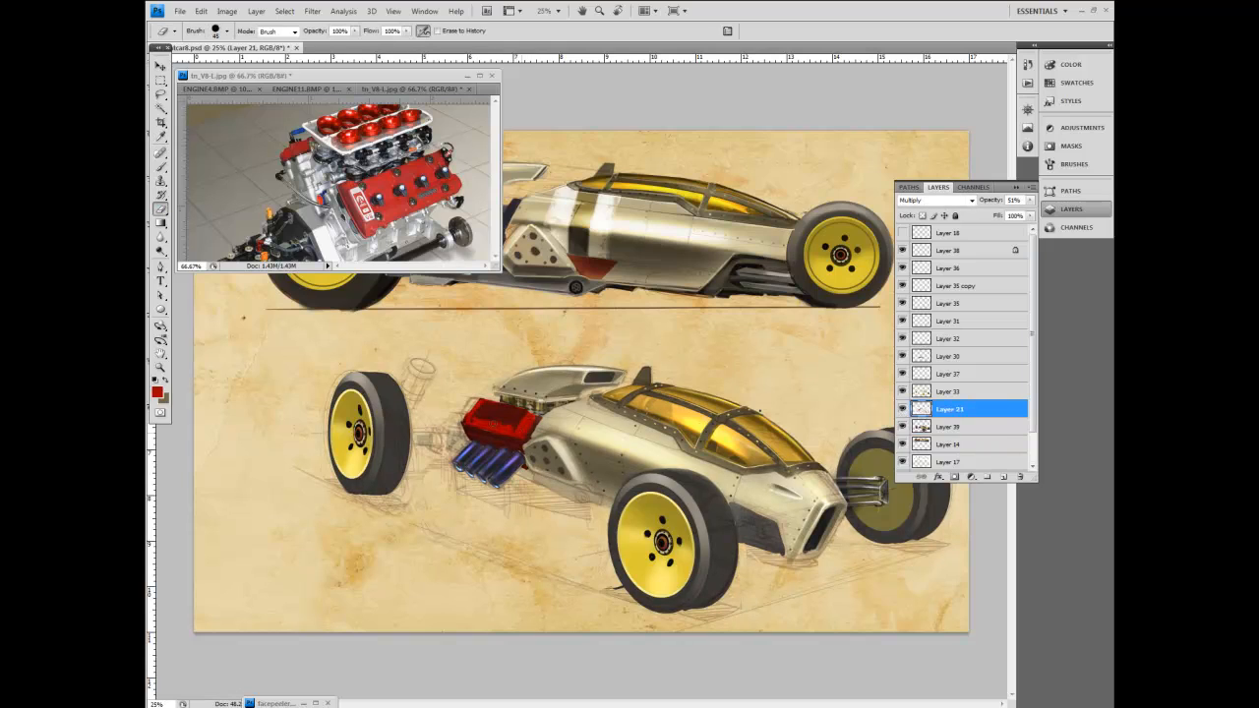
Paint over the engine block on Layer 39 with a solid bright red.
click(939, 428)
key(i)
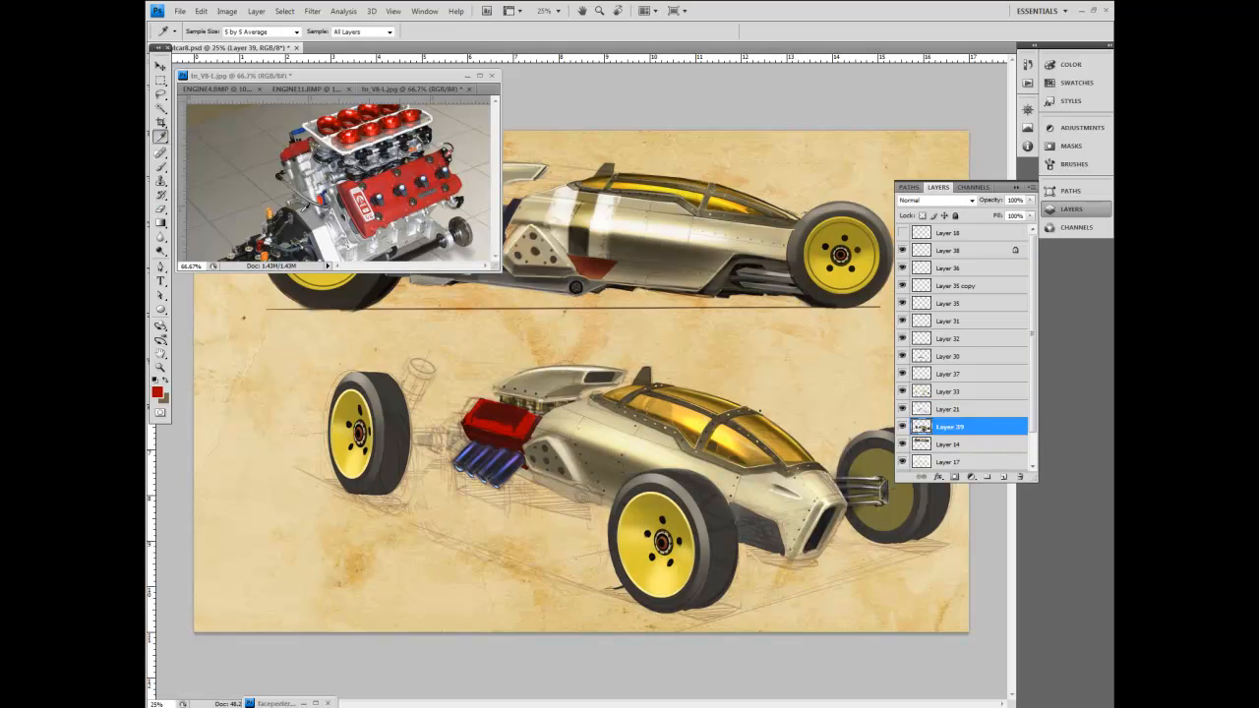
key(b)
drag(483, 423, 523, 404)
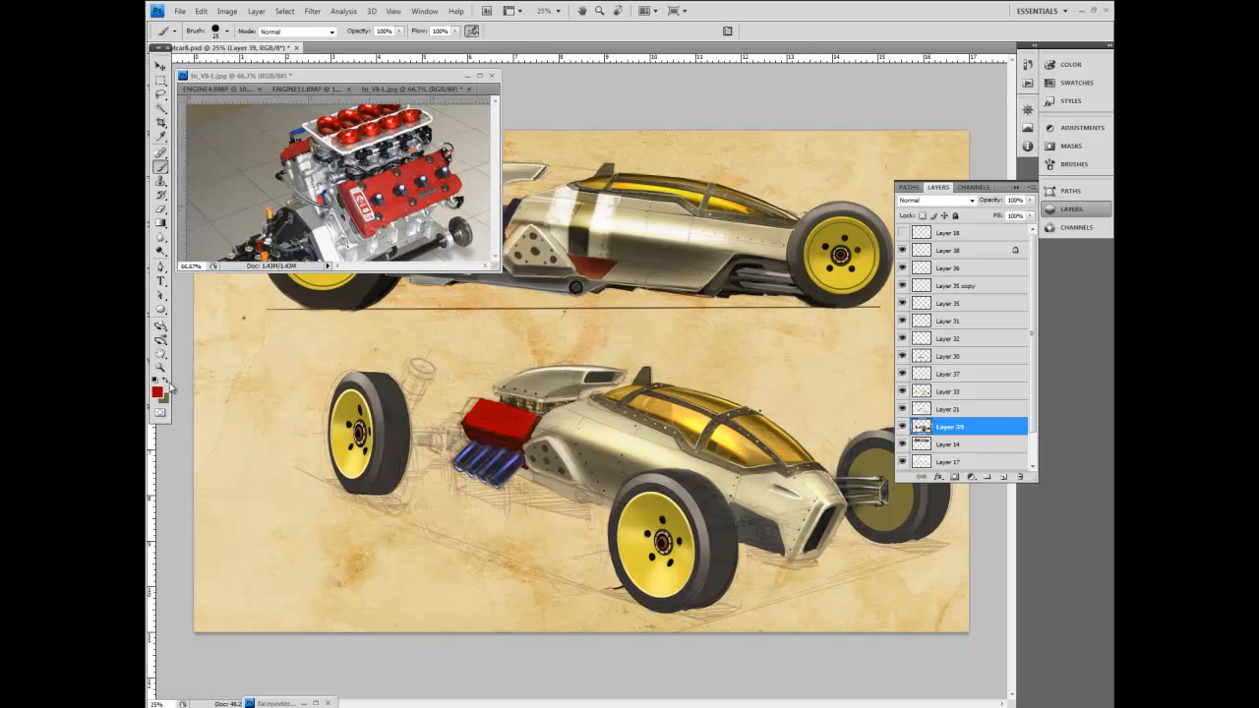
Refine the red engine block's faces on Layer 39 with a smaller brush in sampled reds, trimming stray paint with the Eraser.
key(i)
key(b)
key(bracketleft)
key(bracketleft)
key(e)
key(b)
alt+click(499, 419)
Erase leftover sketch lines over the engine on Layer 21, and refine the red block's edges on Layer 39.
click(944, 409)
key(e)
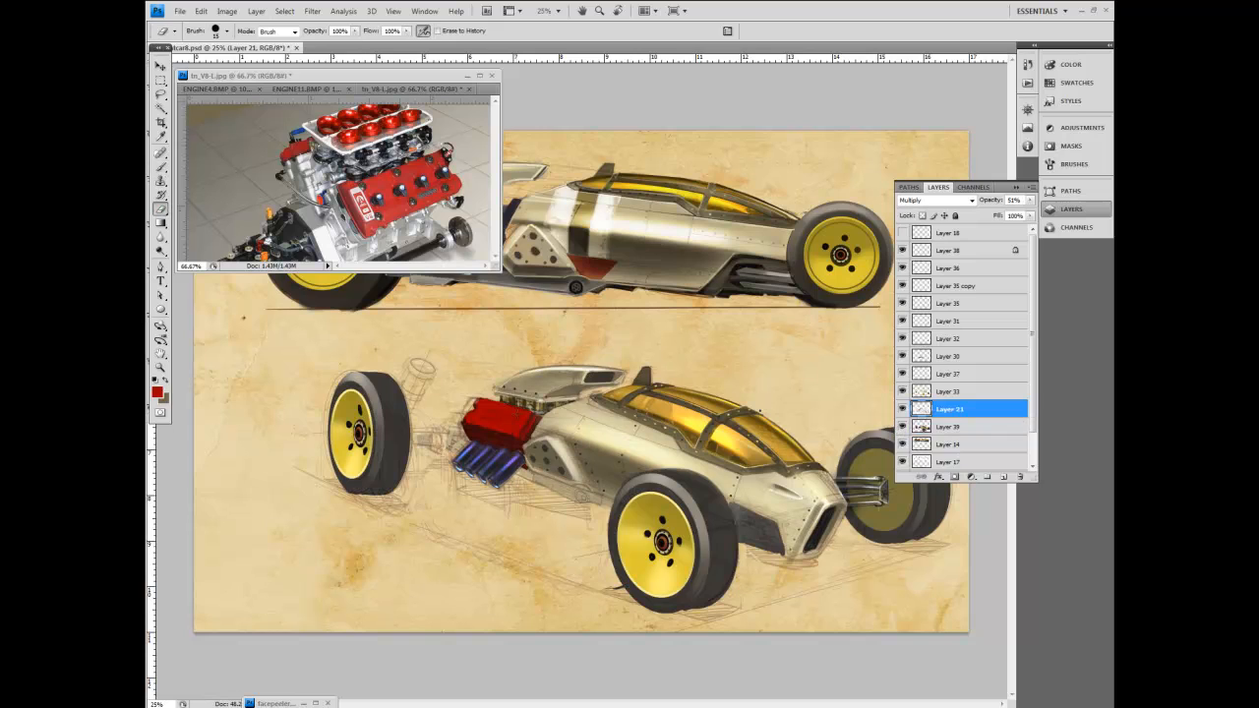
double_click(950, 427)
click(885, 416)
click(161, 136)
click(162, 168)
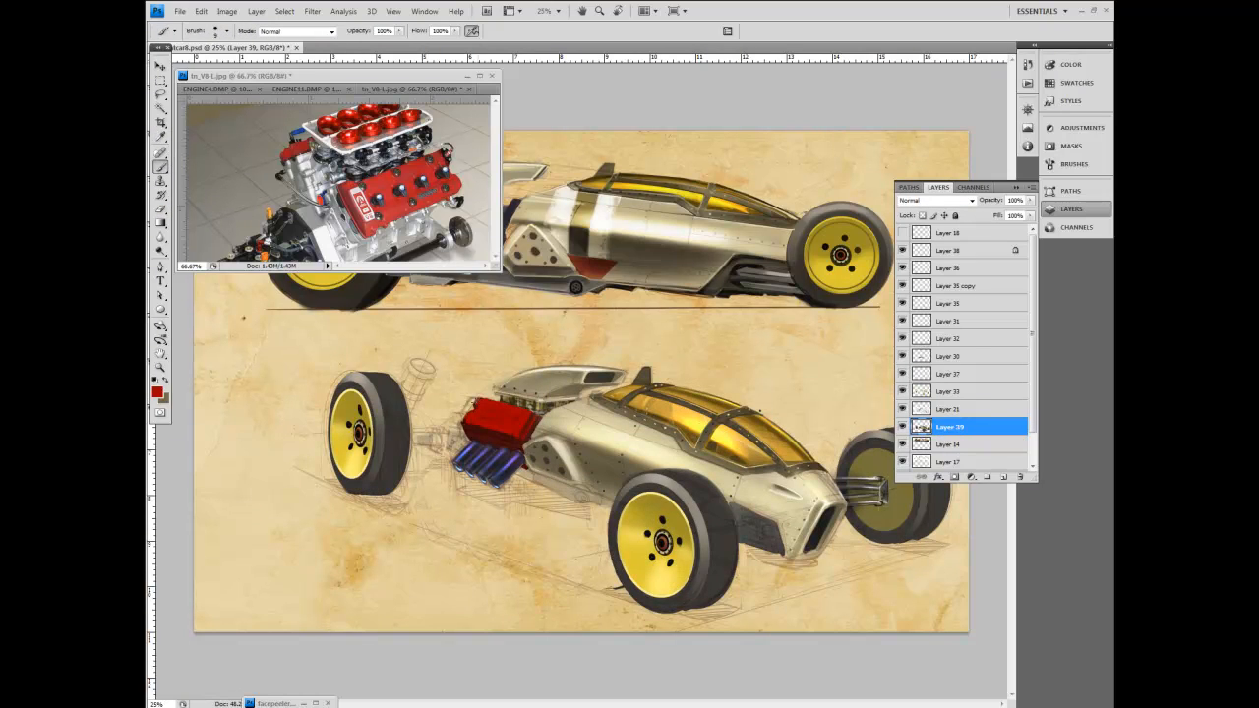
key(e)
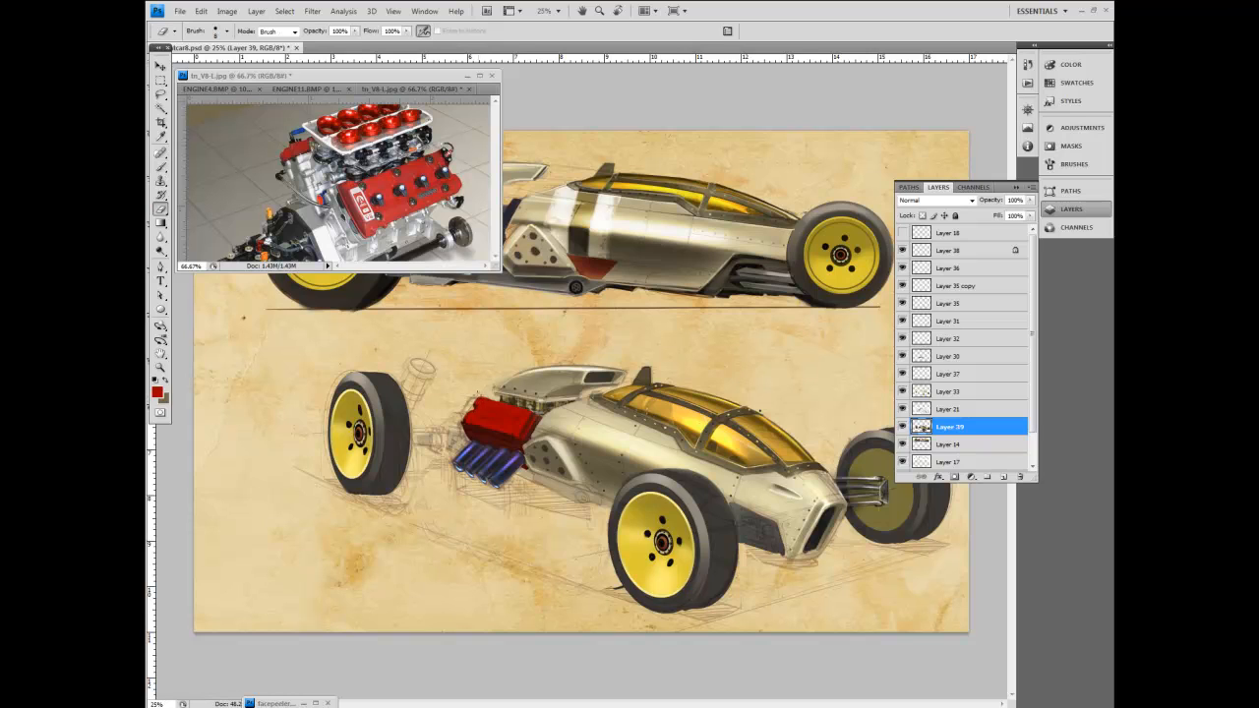
Pick a near-black brush color and paint a row of dark holes along the red engine cover on Layer 39.
click(157, 391)
key(Escape)
key(x)
click(158, 394)
click(301, 398)
click(563, 255)
key(bracketright)
key(bracketright)
key(bracketright)
key(b)
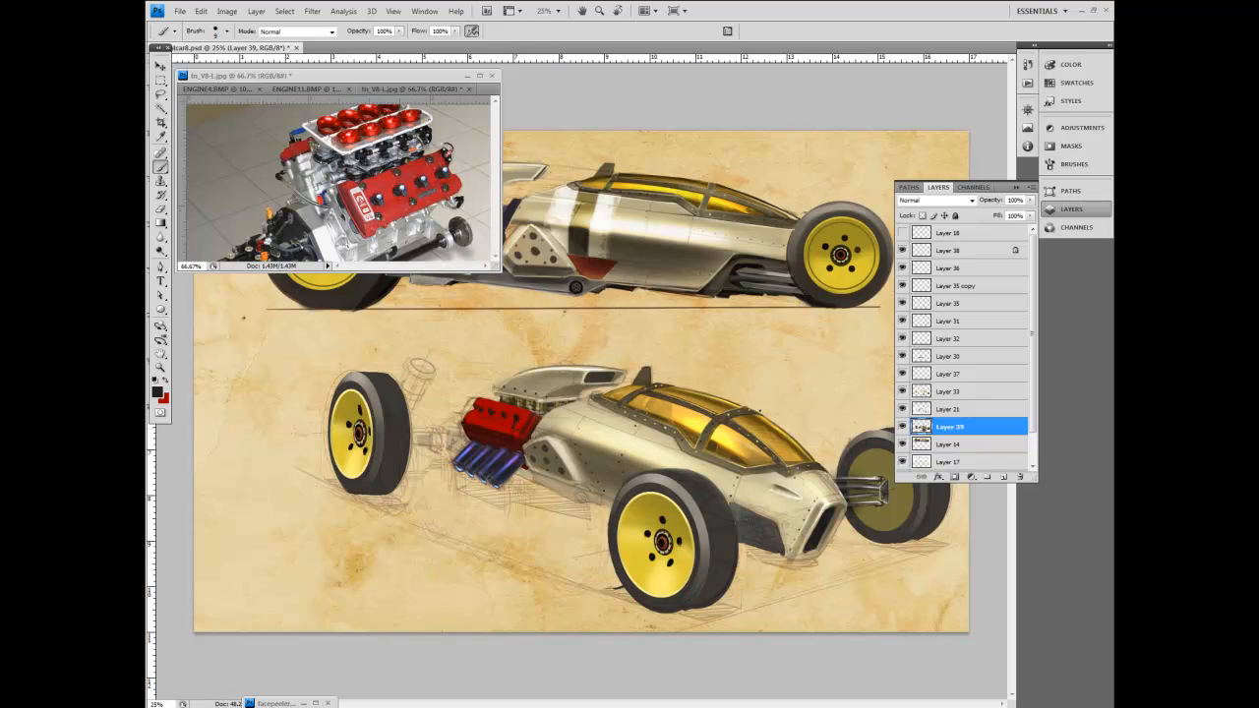
Pick a light salmon red and paint fine highlights along the engine cover's upper edge and around its holes.
key(])
key(])
key(x)
click(157, 393)
click(368, 267)
click(562, 258)
key([)
drag(529, 411, 492, 402)
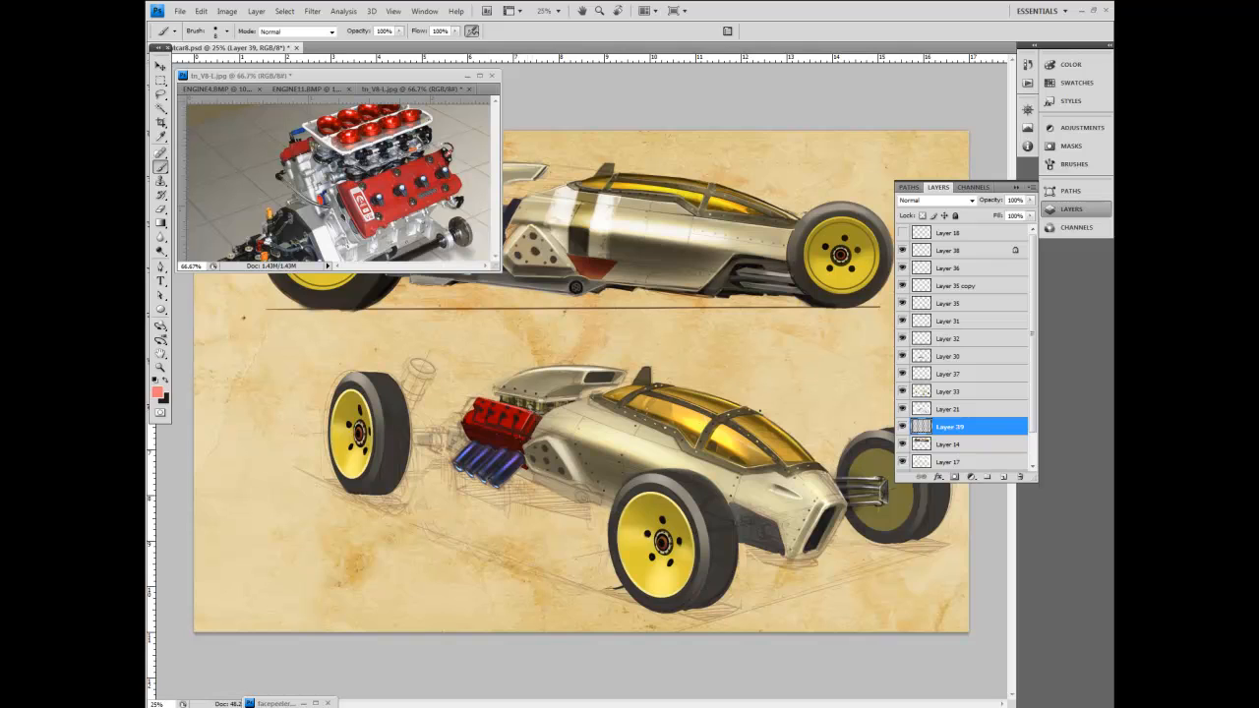
Pick a dark grey and paint the details at the engine block's rear end, trimming them with the Eraser.
key(x)
click(157, 393)
click(289, 324)
click(561, 255)
click(161, 137)
click(481, 405)
click(158, 393)
click(301, 365)
click(562, 256)
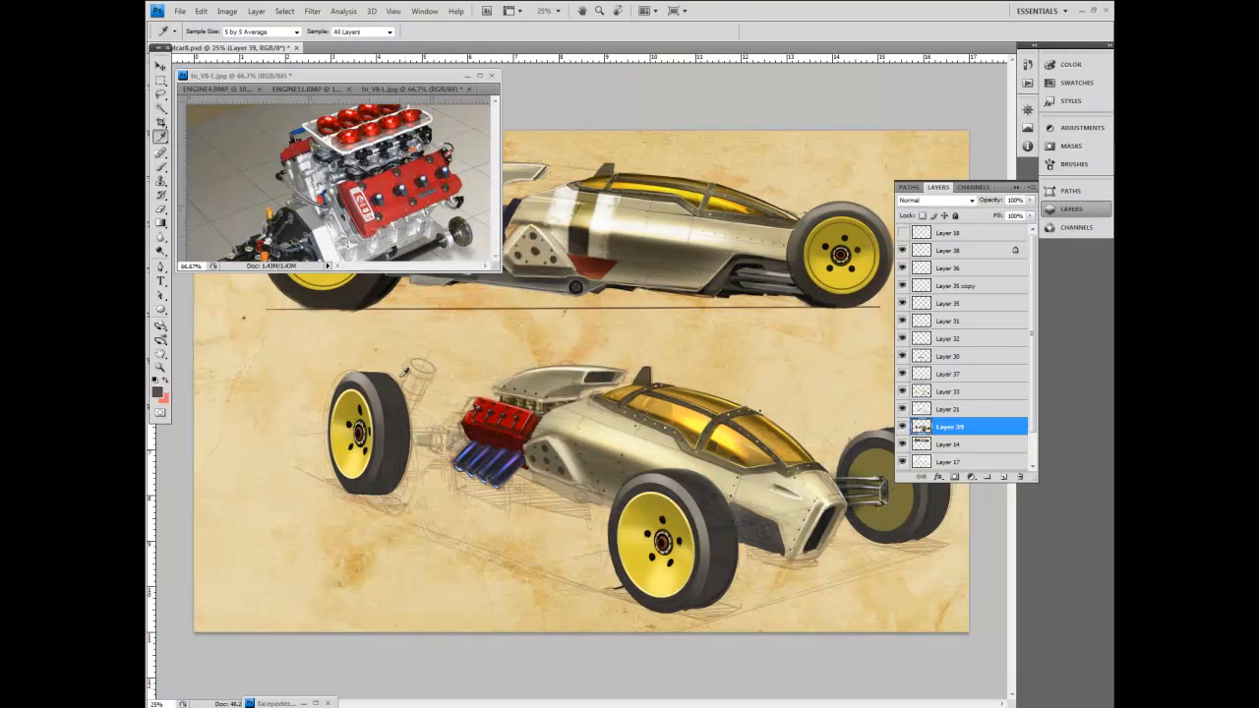
key(b)
key(e)
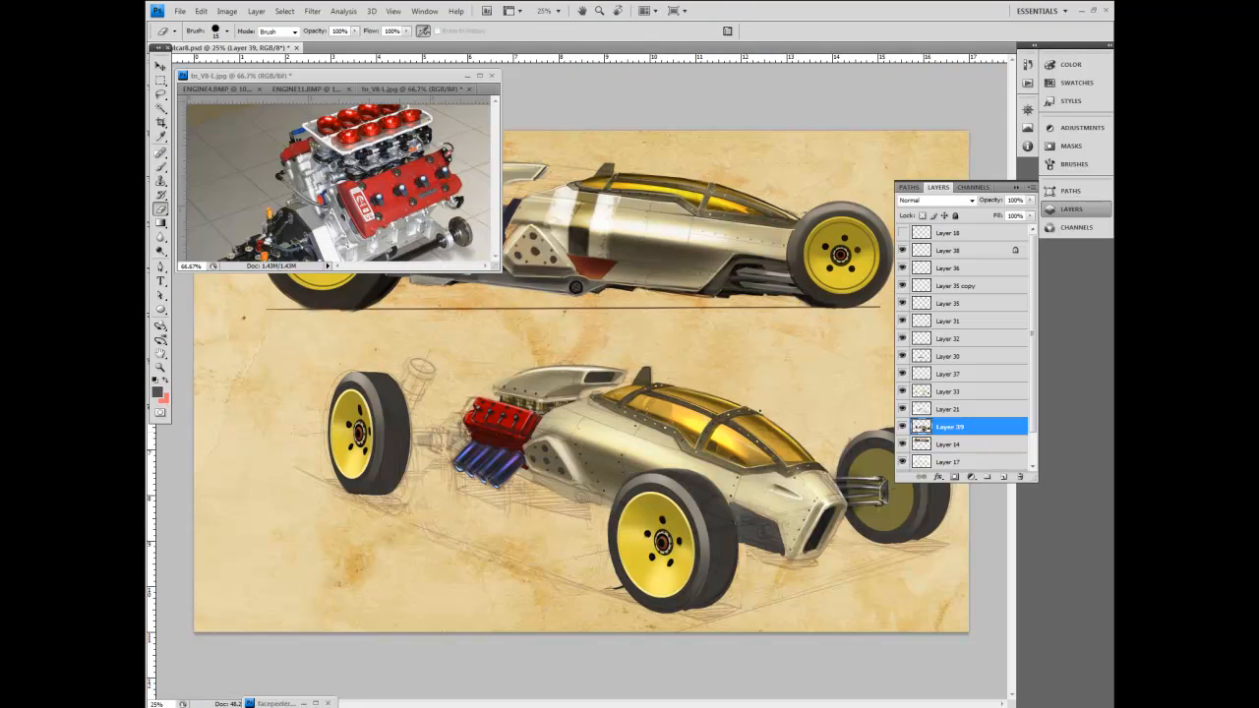
Lasso the blue exhaust pipes on Layer 30 and cut and paste them onto a new layer.
key(i)
click(903, 427)
click(903, 427)
click(902, 357)
click(902, 357)
click(948, 357)
key(l)
mouse_move(525, 448)
mouse_down()
mouse_move(476, 434)
mouse_move(453, 460)
mouse_move(523, 452)
mouse_up()
key(ctrl+x)
key(ctrl+v)
Scale and skew the pasted exhaust pipes into position below the engine block, and save the document.
click(200, 11)
mouse_move(242, 239)
click(339, 257)
drag(624, 355, 463, 485)
key(Up)
click(201, 11)
mouse_move(228, 240)
click(339, 278)
double_click(509, 469)
click(180, 12)
click(183, 170)
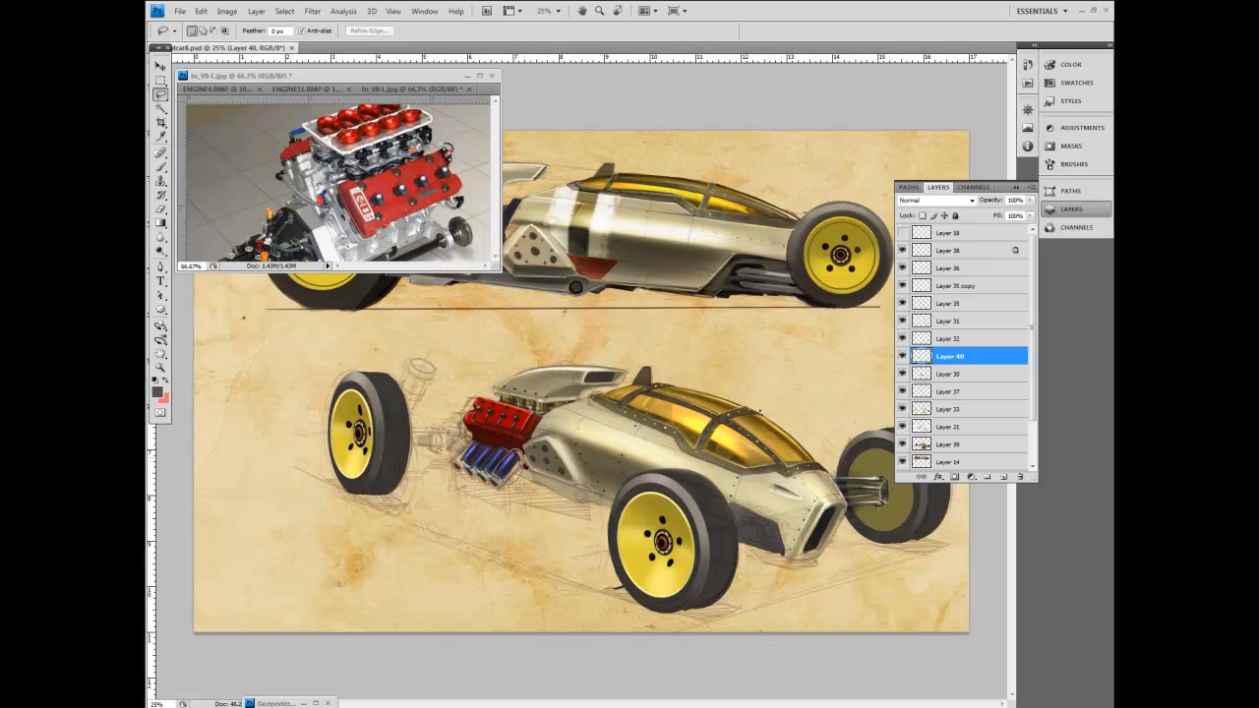
key(ctrl+j)
key(v)
drag(523, 455, 511, 470)
key(ctrl+alt+z)
key(ctrl+alt+z)
key(ctrl+alt+z)
key(ctrl+d)
Skew the exhaust pipes on Layer 40 horizontally by -17.6 degrees, nudge them below the engine block, and make Layer 39 active.
click(201, 12)
mouse_move(249, 238)
click(337, 279)
drag(490, 441, 482, 483)
key(Left)
key(Down)
key(Down)
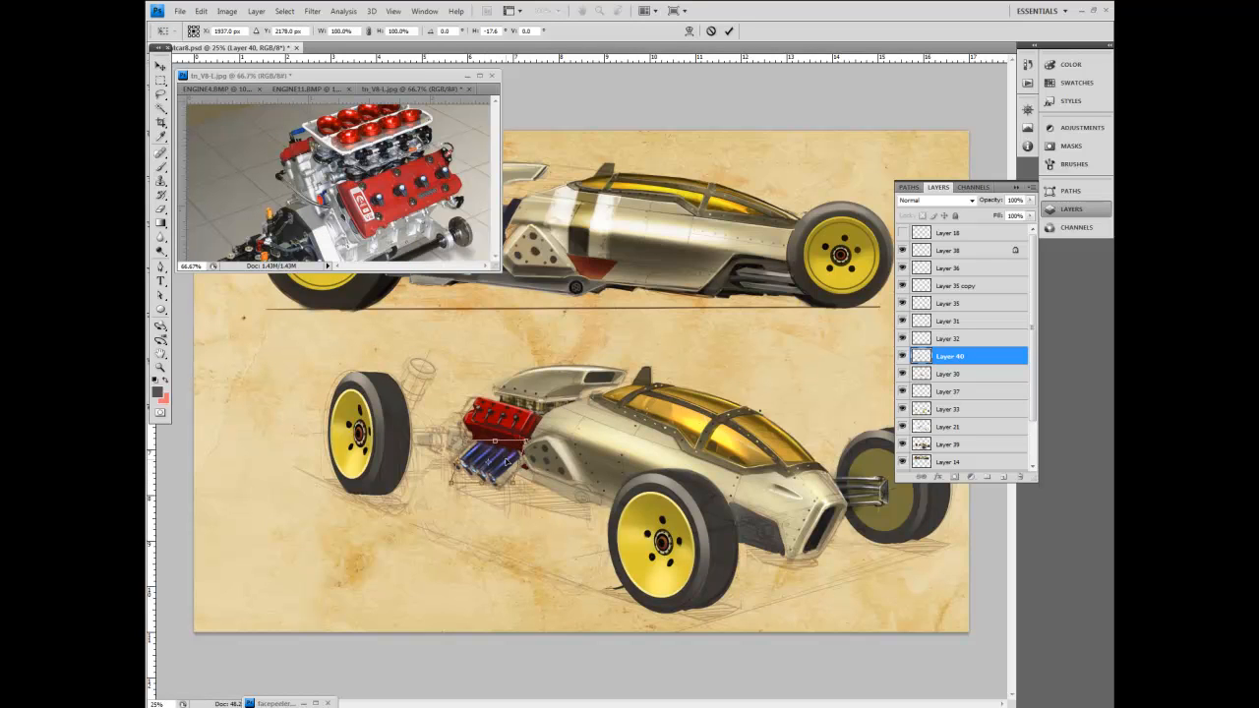
key(Return)
click(944, 444)
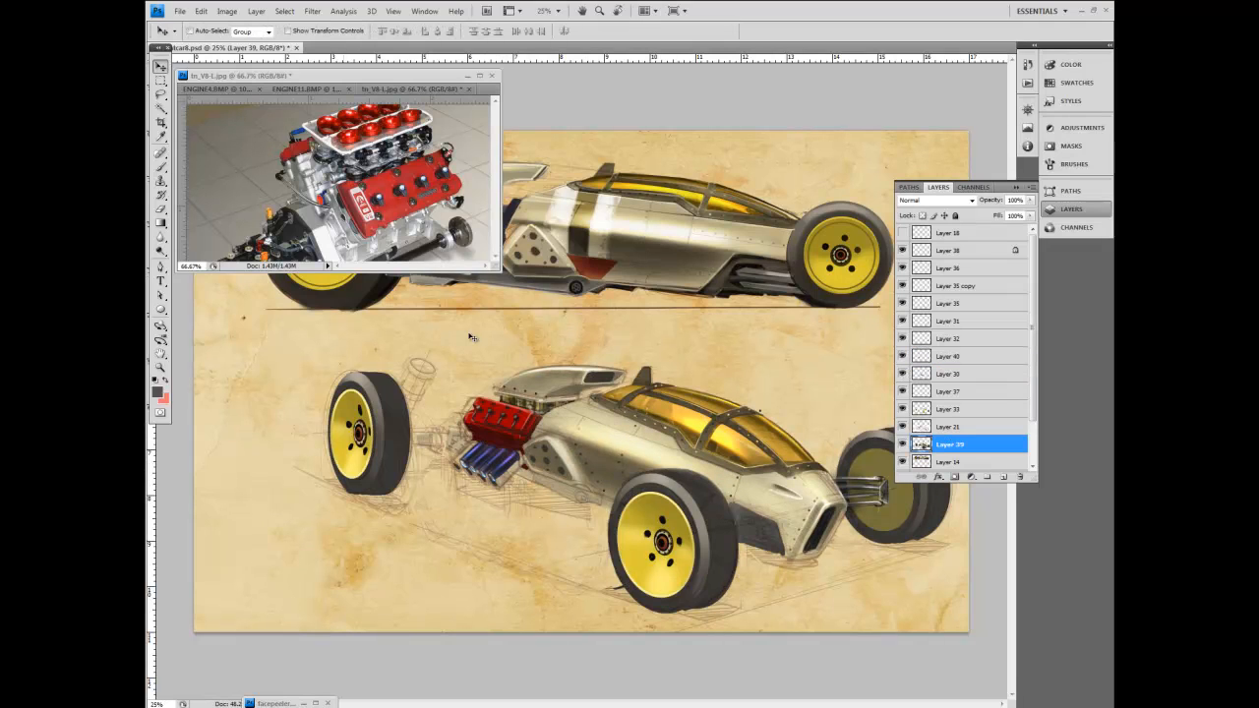
Move Layer 40 with the exhaust pipes directly above Layer 39 and merge the two layers.
key(e)
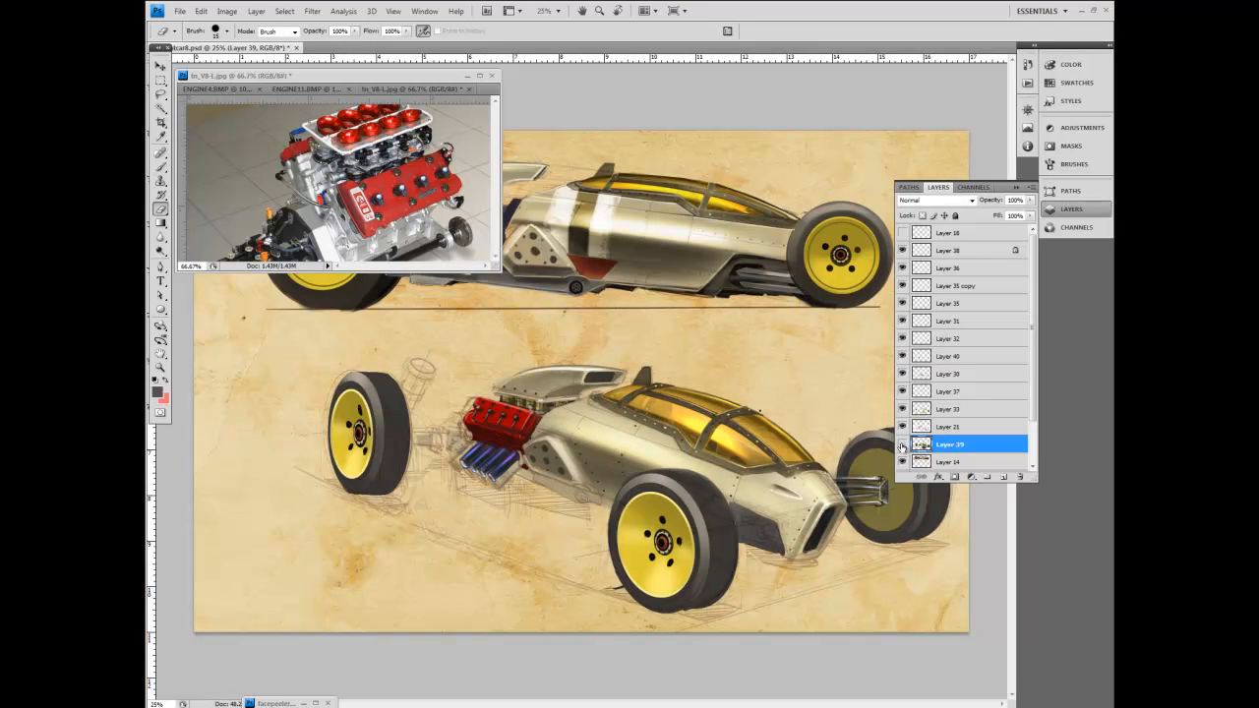
drag(944, 356, 944, 428)
shift+click(944, 443)
key(ctrl+e)
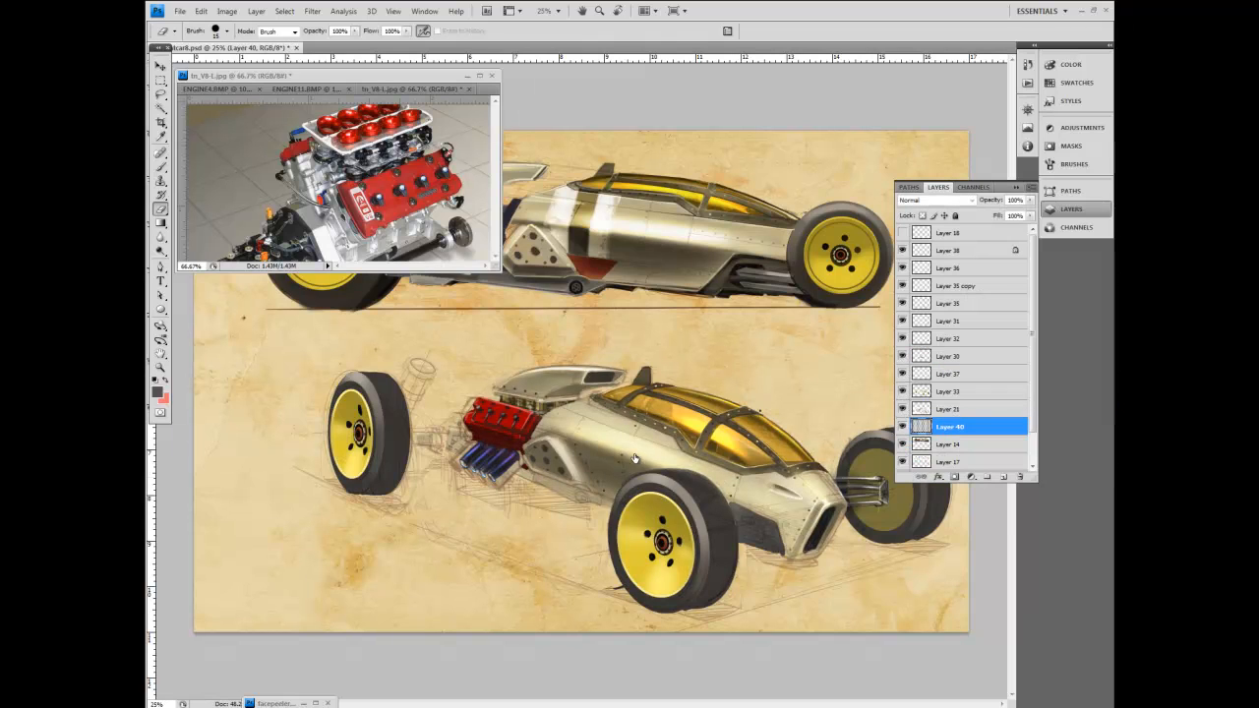
Set the foreground colour to black and darken the exhaust pipes below the engine block with the Brush.
click(157, 392)
key(Return)
key(b)
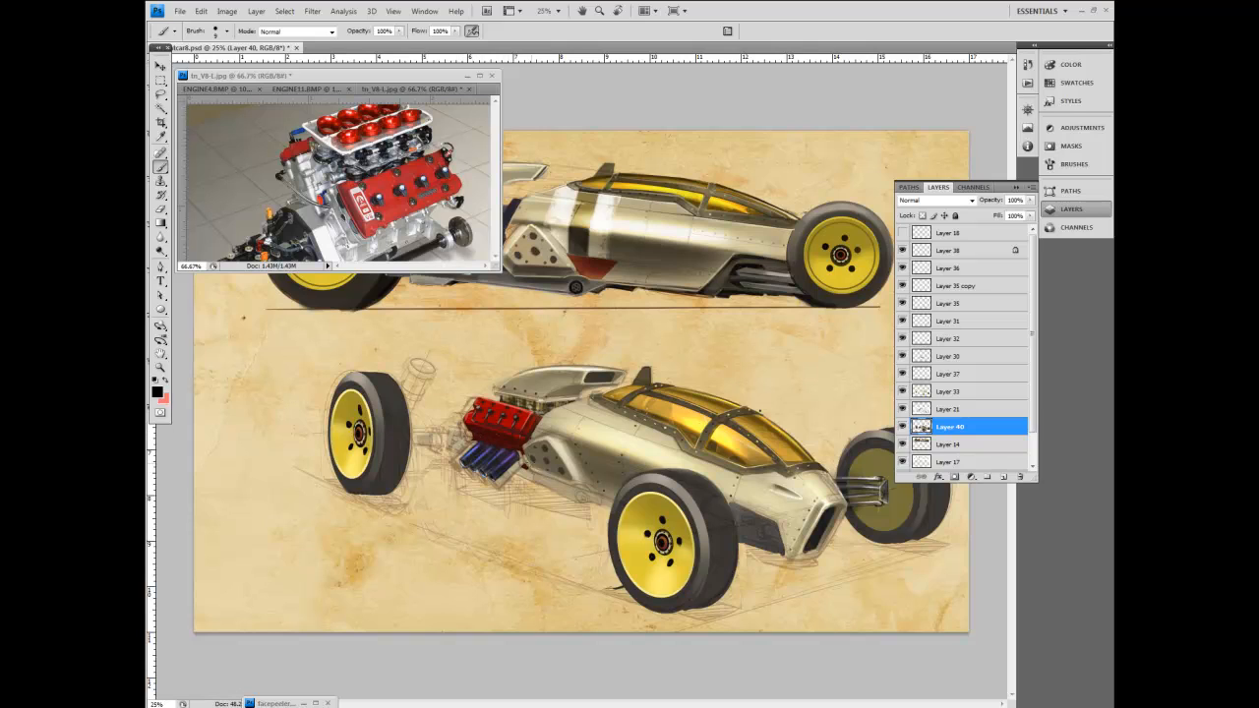
Lasso the blue exhaust pipes below the engine block and cut and paste them onto a new layer.
click(160, 95)
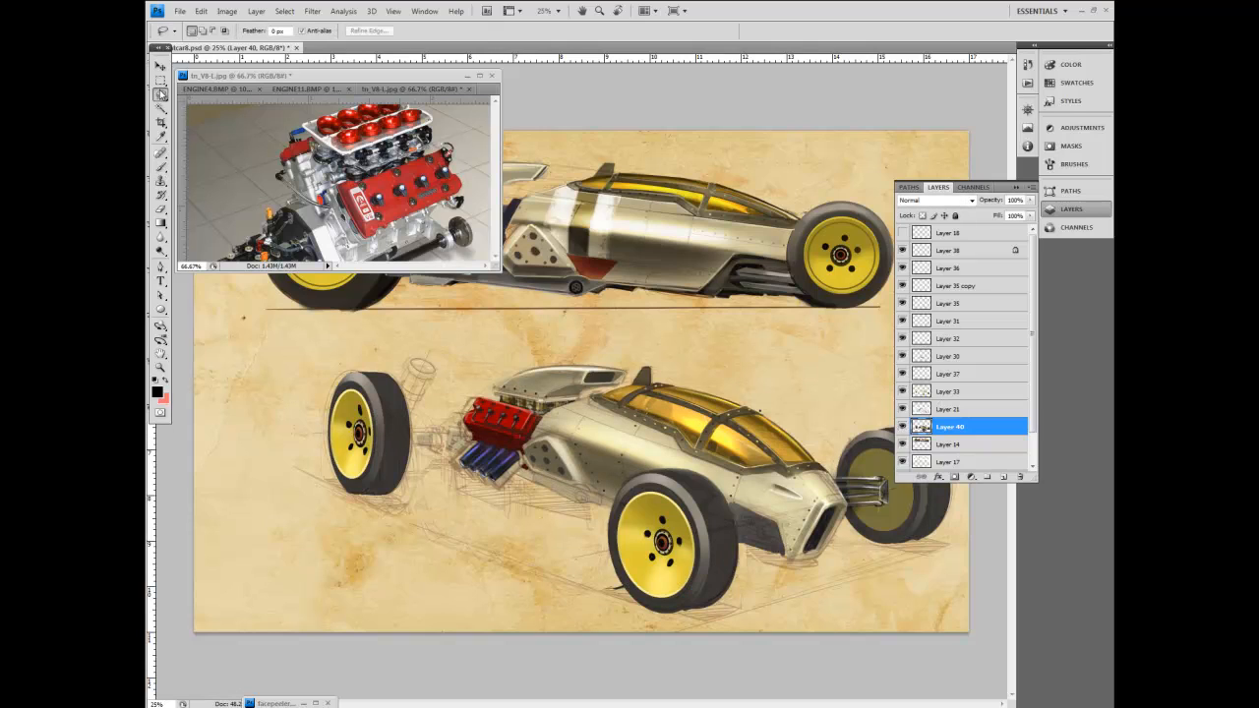
click(323, 88)
click(444, 92)
click(494, 472)
mouse_move(483, 436)
mouse_down()
mouse_move(517, 449)
mouse_move(507, 478)
mouse_up()
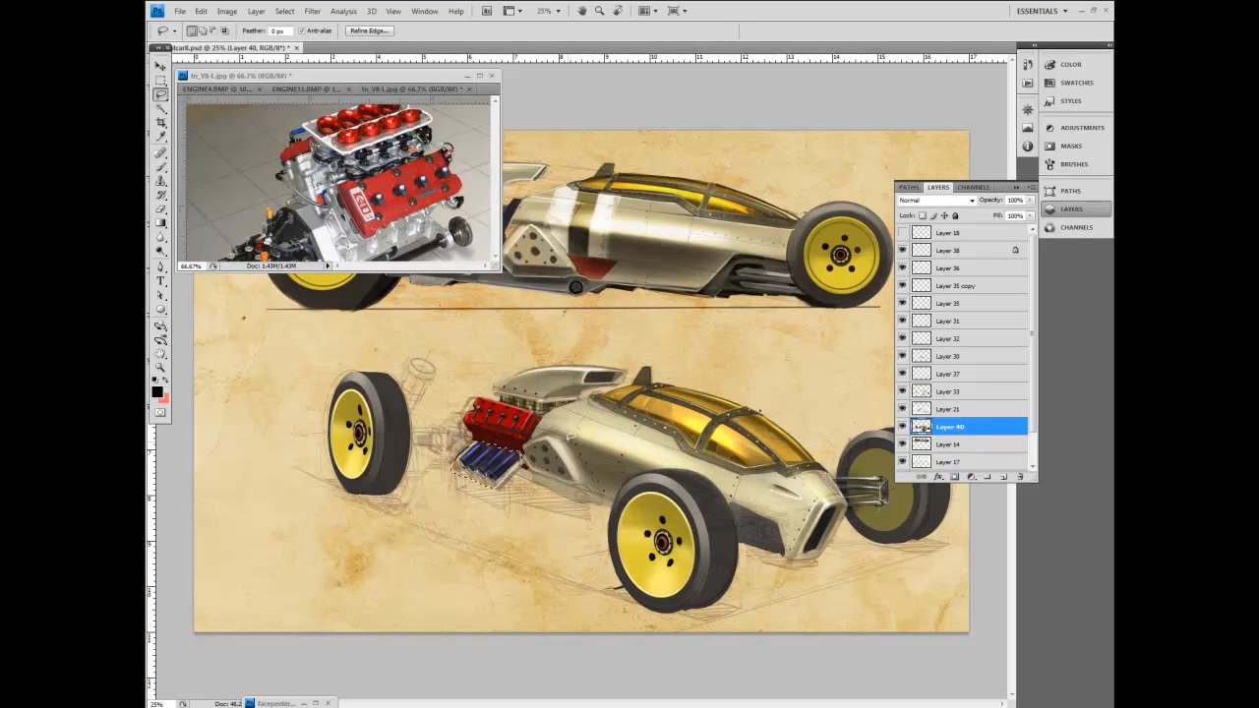
key(ctrl+x)
key(ctrl+v)
Move the pasted exhaust pipes up against the underside of the red engine block and merge Layer 41 with Layer 40.
key(v)
drag(597, 380, 499, 452)
key(Right)
key(Right)
key(Right)
click(161, 208)
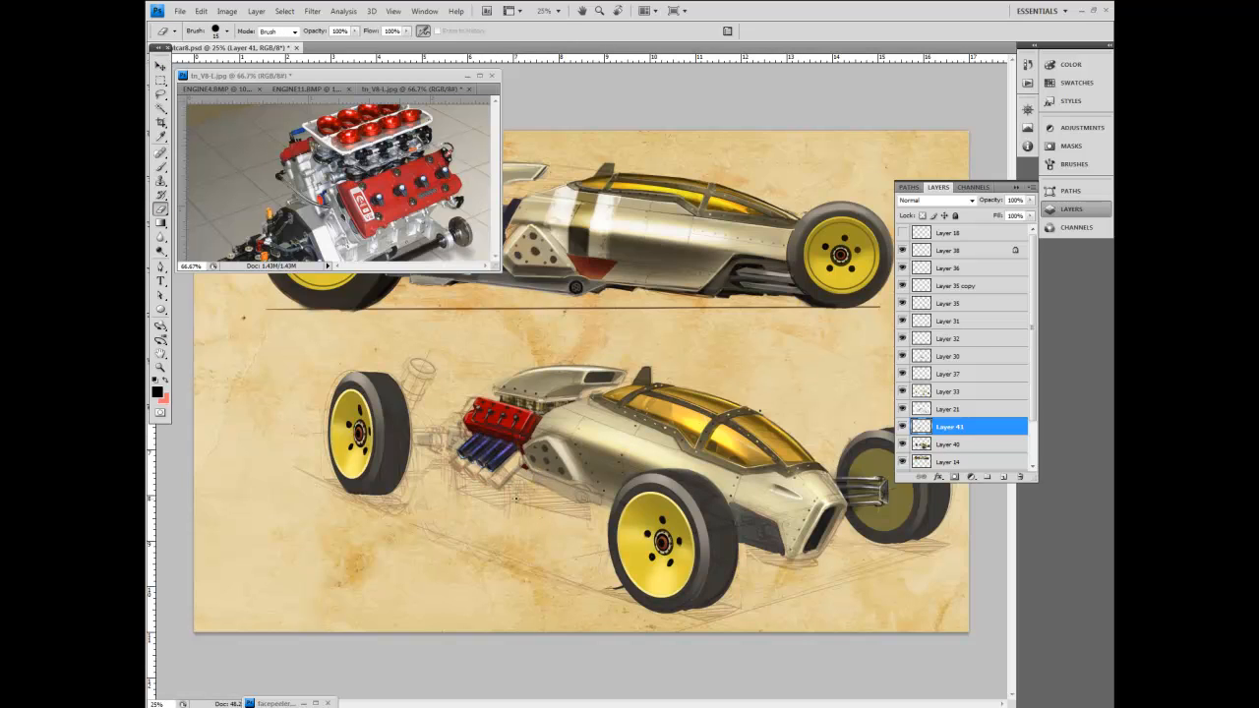
right_click(959, 428)
click(994, 408)
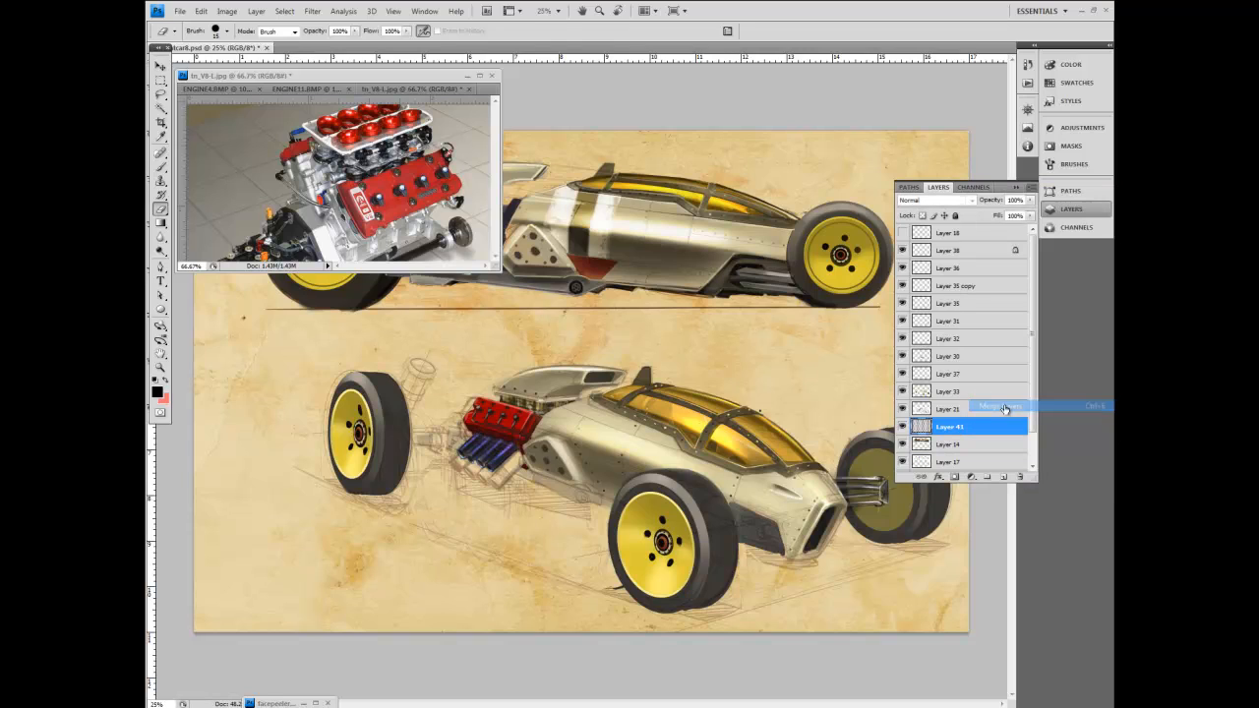
Sample the engine block's red and touch up the block's rear edge with the Brush.
click(162, 139)
click(524, 413)
click(161, 168)
drag(460, 423, 461, 432)
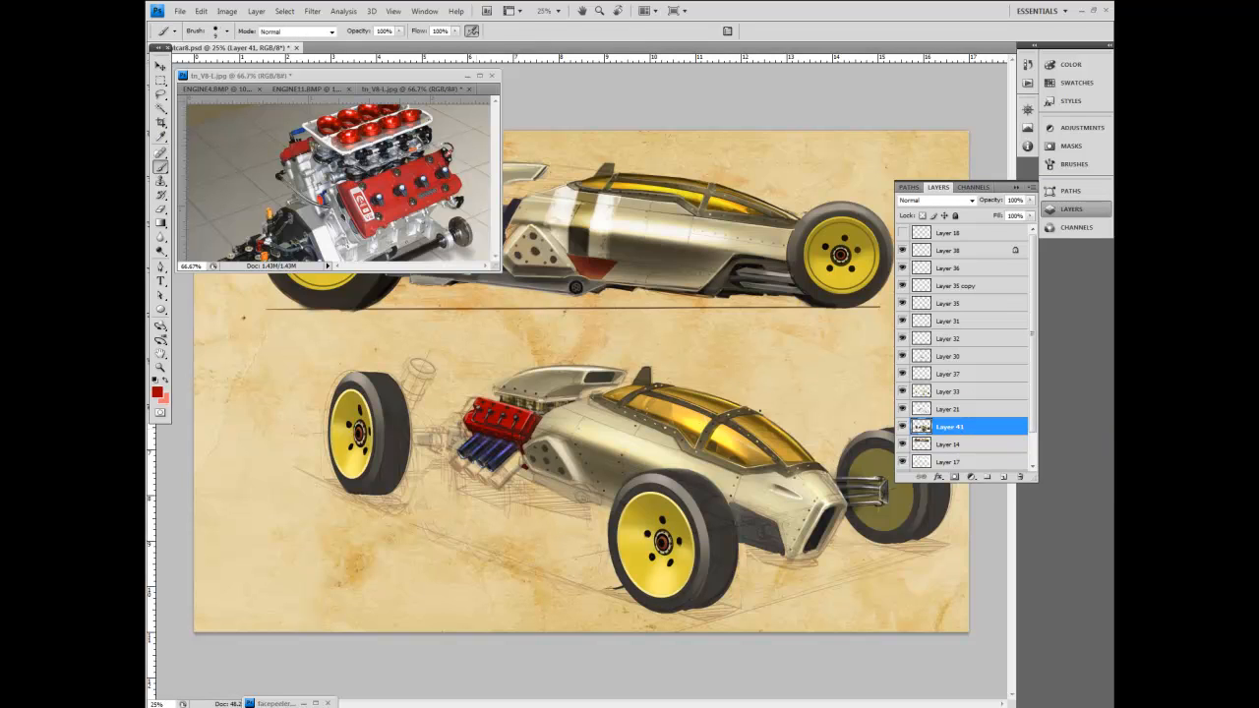
Sample a dark tone beside the exhaust pipes and refine the area around them with a smaller Brush and the Eraser.
click(163, 134)
click(516, 441)
click(163, 164)
key(bracketleft)
key(bracketleft)
key(e)
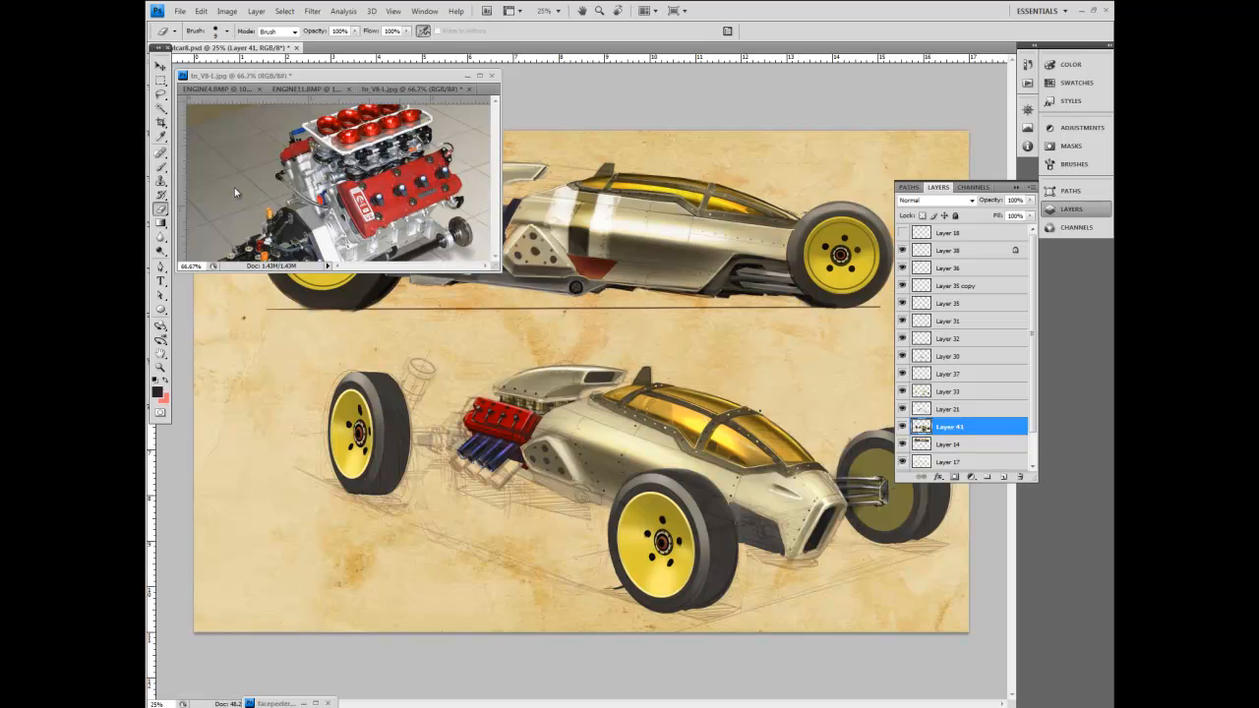
Select the strip under the car body behind the front wheel with the Polygonal Lasso and fill it with a sampled dark tone using a large soft brush.
drag(160, 94, 207, 108)
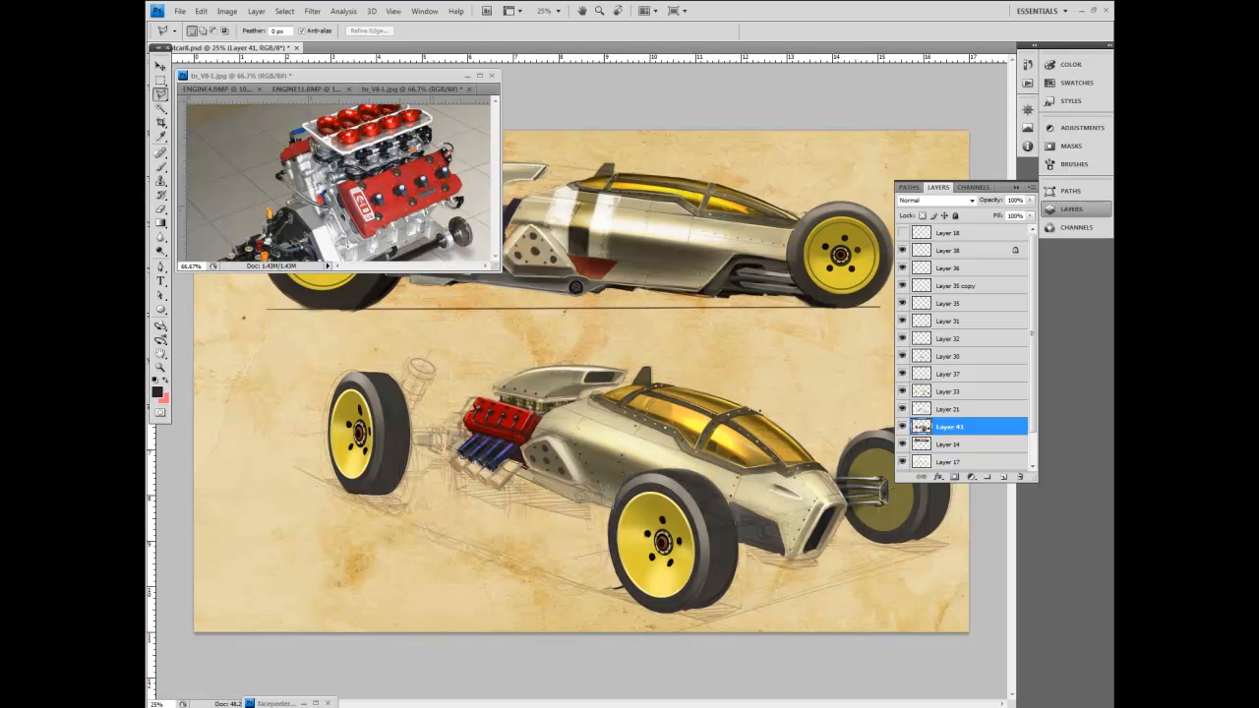
click(512, 462)
key(b)
alt+click(563, 484)
click(226, 31)
click(252, 402)
drag(602, 497, 516, 471)
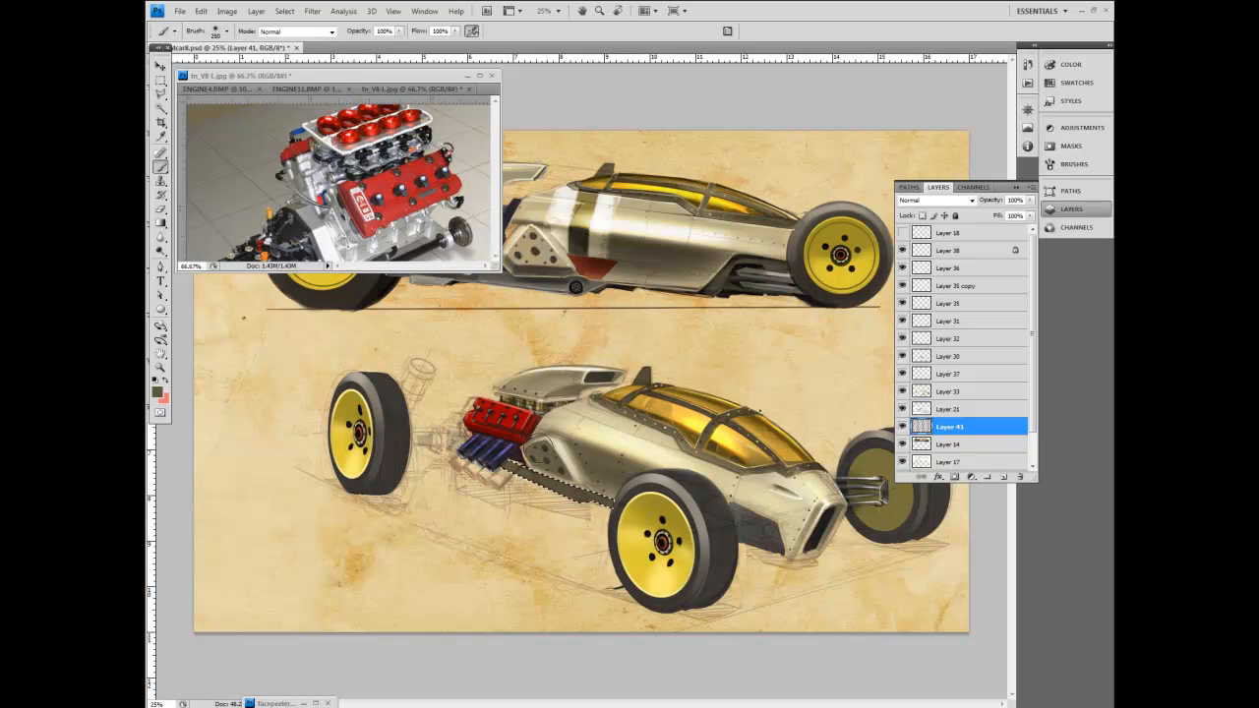
Switch to a small brush, sample a tone from the engine cover, and paint the gap between the exhaust pipes and the lower body.
click(162, 137)
click(160, 167)
click(226, 32)
double_click(230, 124)
alt+click(546, 380)
drag(528, 462, 511, 467)
Sample a dark tone, add a new layer, and paint the axle between the rear wheel and the engine with an enlarged brush.
click(160, 136)
click(187, 183)
click(162, 168)
key(bracketright)
key(bracketright)
key(bracketright)
key(bracketright)
key(bracketright)
key(ctrl+shift+n)
key(Return)
key(bracketright)
key(bracketright)
key(bracketright)
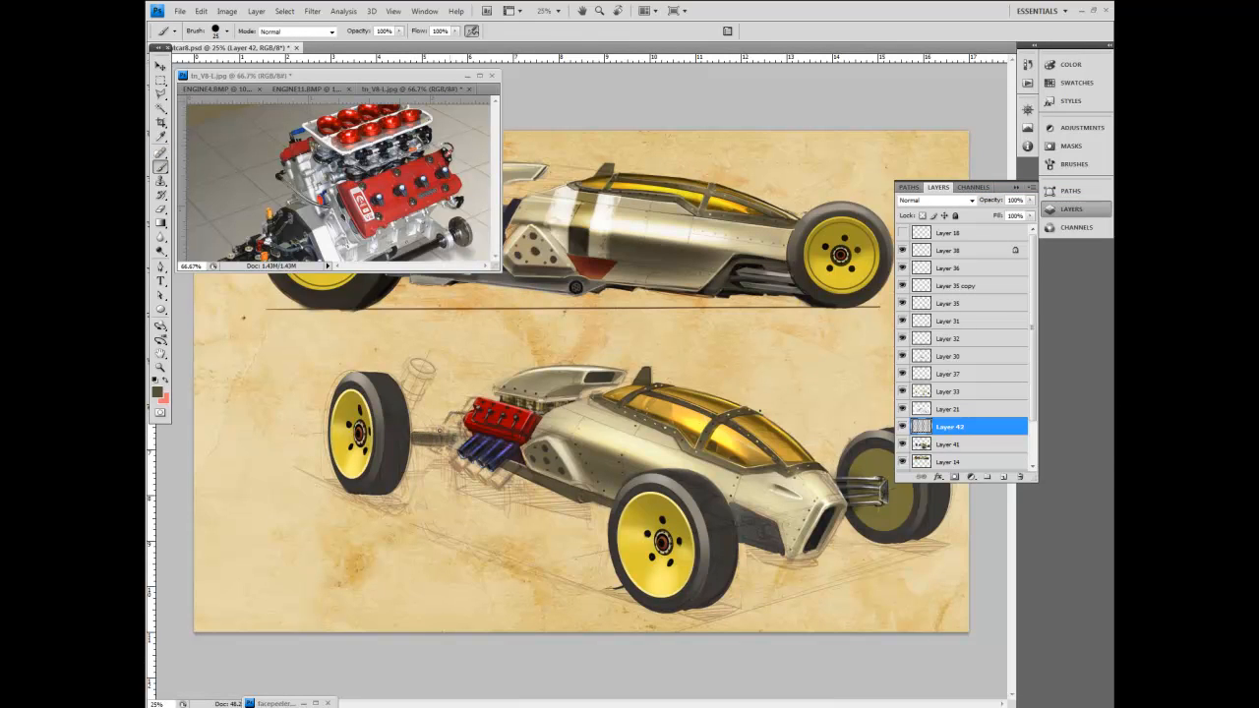
Sample a lighter grey-beige and paint the housing at the engine's rear end on Layer 42.
key(i)
click(179, 173)
click(163, 167)
drag(455, 438, 445, 435)
Make sketch Layer 21 active and erase its construction lines above and behind the engine.
click(902, 409)
click(902, 409)
click(942, 409)
click(162, 208)
drag(503, 378, 497, 388)
mouse_move(567, 360)
mouse_down()
mouse_move(409, 403)
mouse_move(411, 367)
mouse_up()
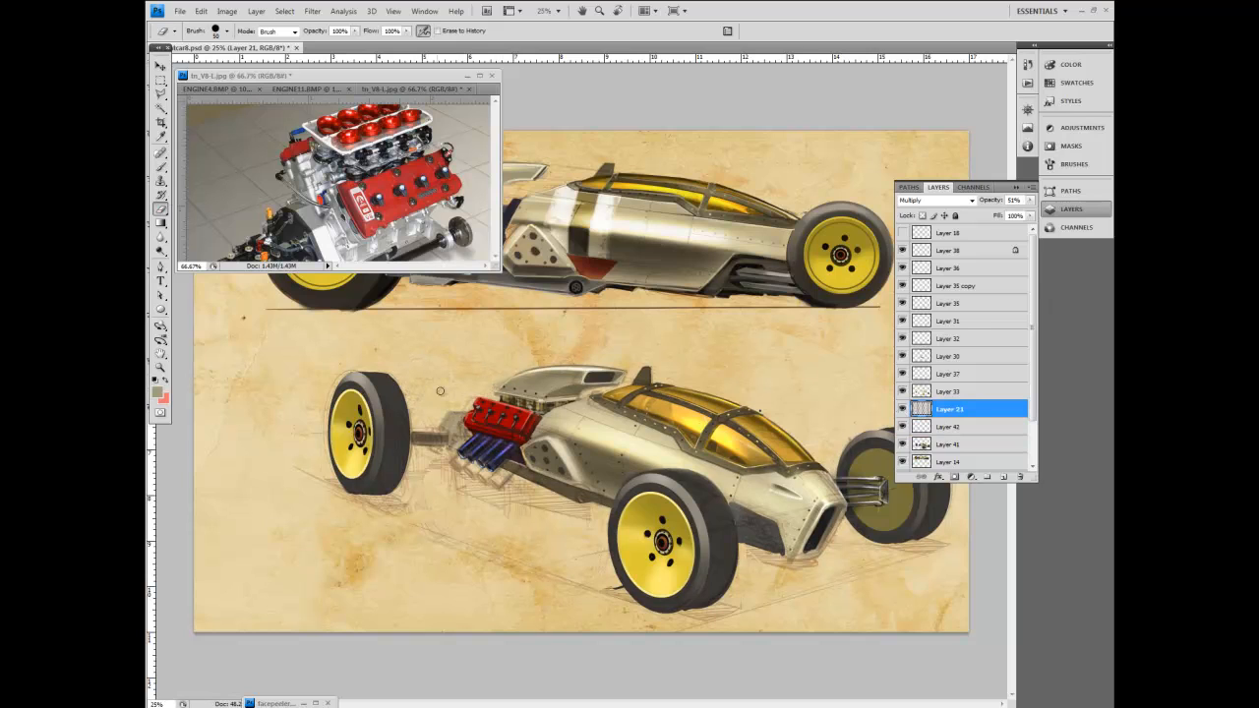
drag(431, 450, 421, 423)
Bring up the Suspension.jpg and image.jpg reference photos, resize their window, and return to the car drawing.
mouse_move(499, 269)
mouse_down()
mouse_move(557, 349)
mouse_move(497, 309)
mouse_up()
click(301, 91)
click(449, 92)
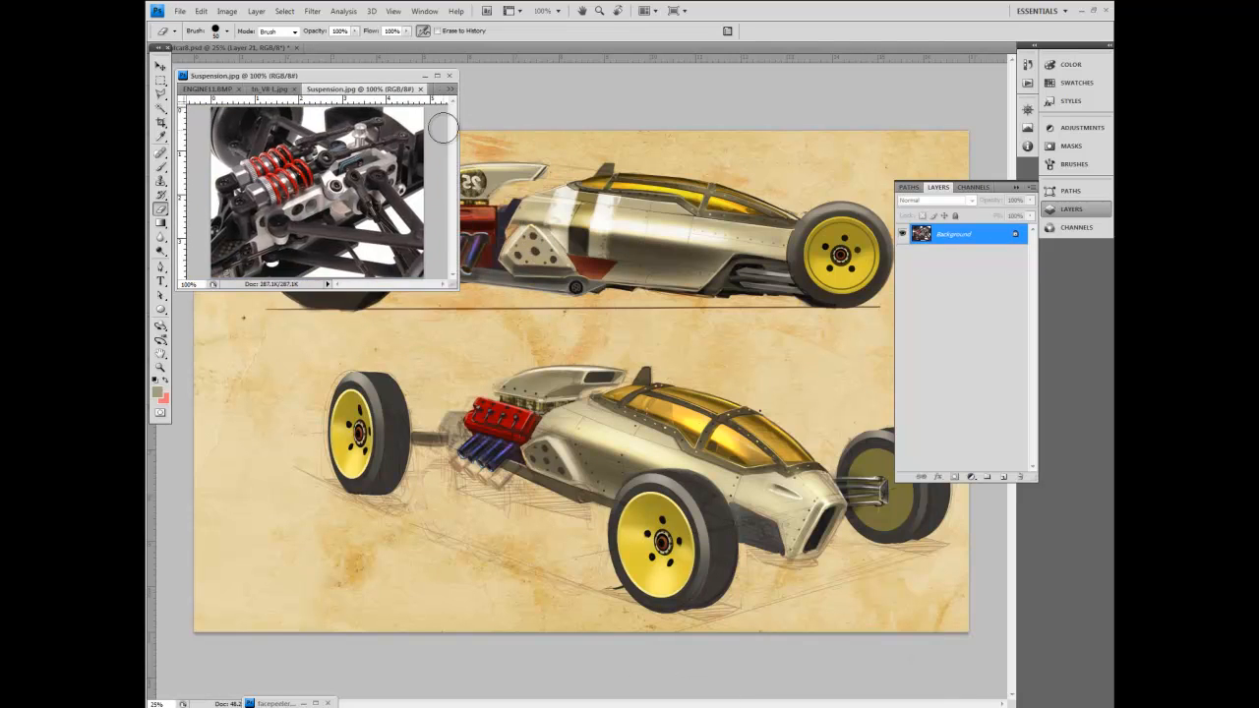
click(431, 88)
drag(458, 288, 452, 303)
drag(447, 138, 447, 146)
click(373, 339)
Sample a tone beside the rear wheel and paint the upper suspension arm from the wheel to the engine on Layer 21.
click(161, 169)
click(160, 167)
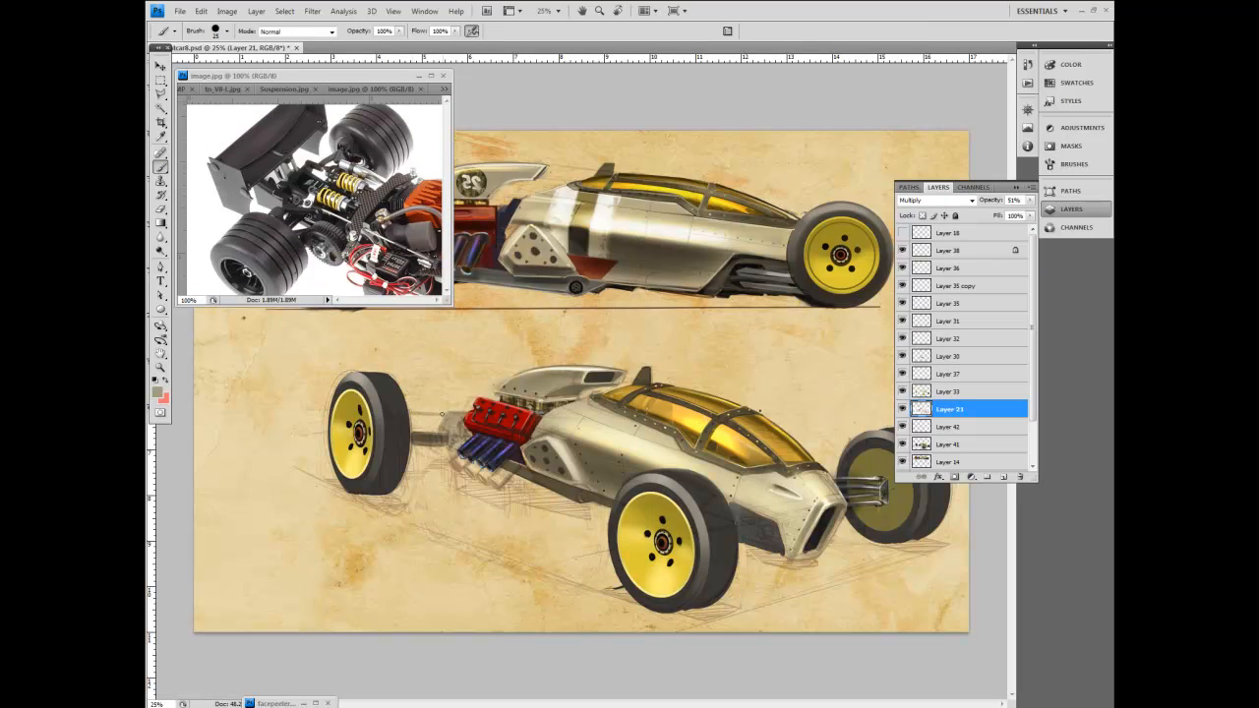
alt+click(414, 415)
mouse_move(413, 416)
mouse_down()
mouse_move(463, 421)
mouse_move(422, 408)
mouse_move(437, 405)
mouse_up()
click(162, 209)
click(163, 167)
drag(429, 404, 408, 409)
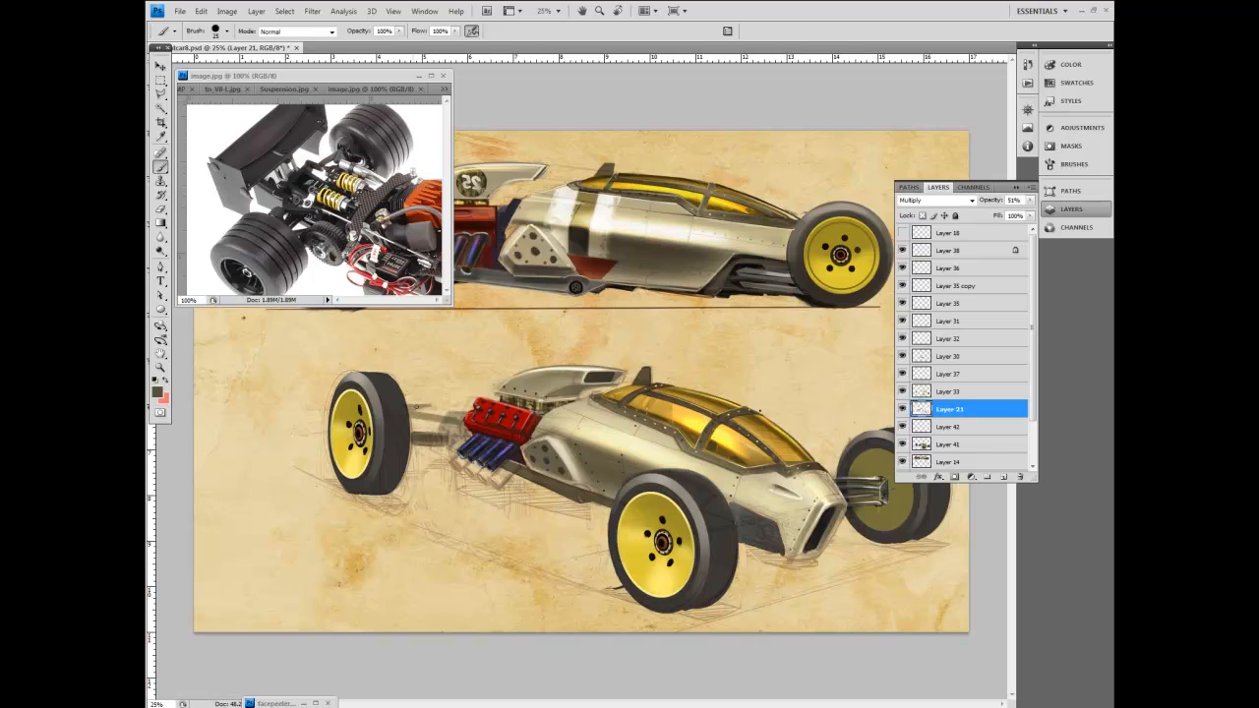
Paint the upper suspension arm's mount beside the engine, and pick a near-black foreground colour for its dark parts.
key(e)
click(161, 167)
mouse_move(439, 423)
mouse_down()
mouse_move(413, 430)
mouse_move(471, 409)
mouse_move(449, 401)
mouse_up()
click(158, 392)
click(358, 391)
click(562, 256)
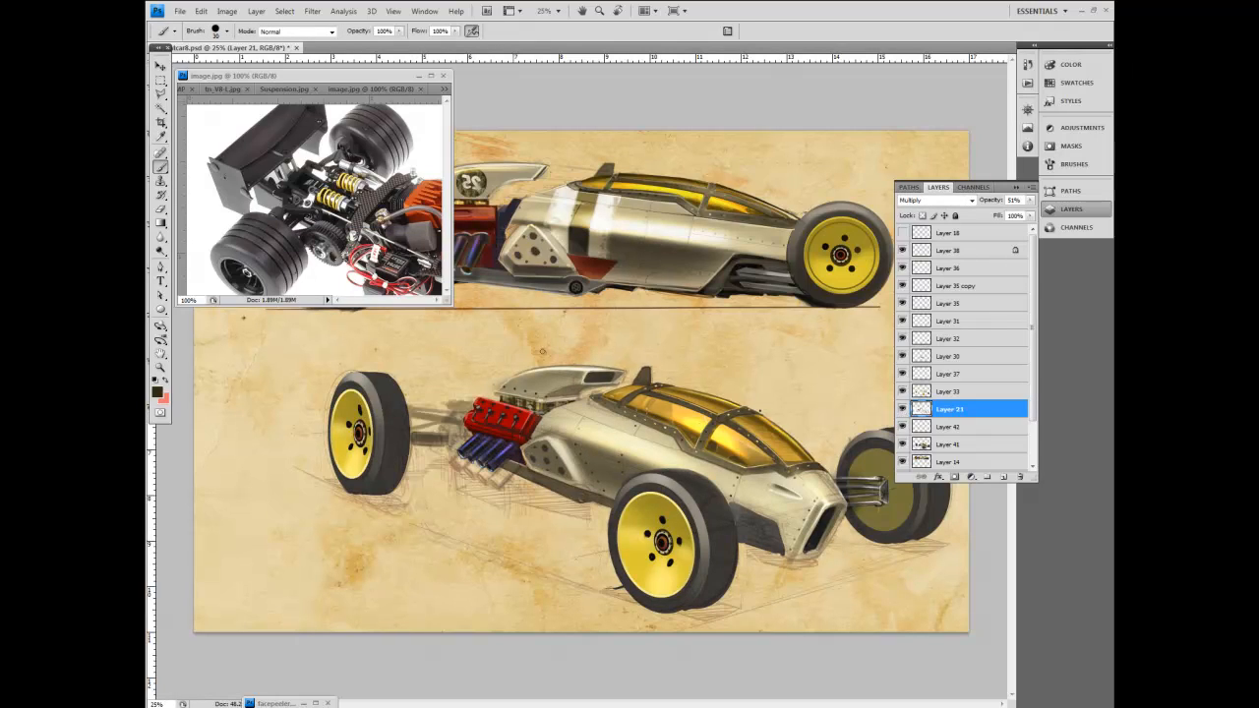
Lasso the upper suspension arm, cut and paste it onto a new layer, move it back between wheel and engine, and ready a smaller Eraser.
drag(160, 93, 187, 99)
click(187, 97)
mouse_move(406, 401)
mouse_down()
mouse_move(469, 387)
mouse_move(476, 398)
mouse_up()
key(ctrl+x)
key(ctrl+v)
click(160, 66)
mouse_move(580, 389)
mouse_down()
mouse_move(561, 427)
mouse_move(451, 394)
mouse_move(473, 394)
mouse_move(417, 406)
mouse_up()
click(160, 208)
key(bracketleft)
key(bracketleft)
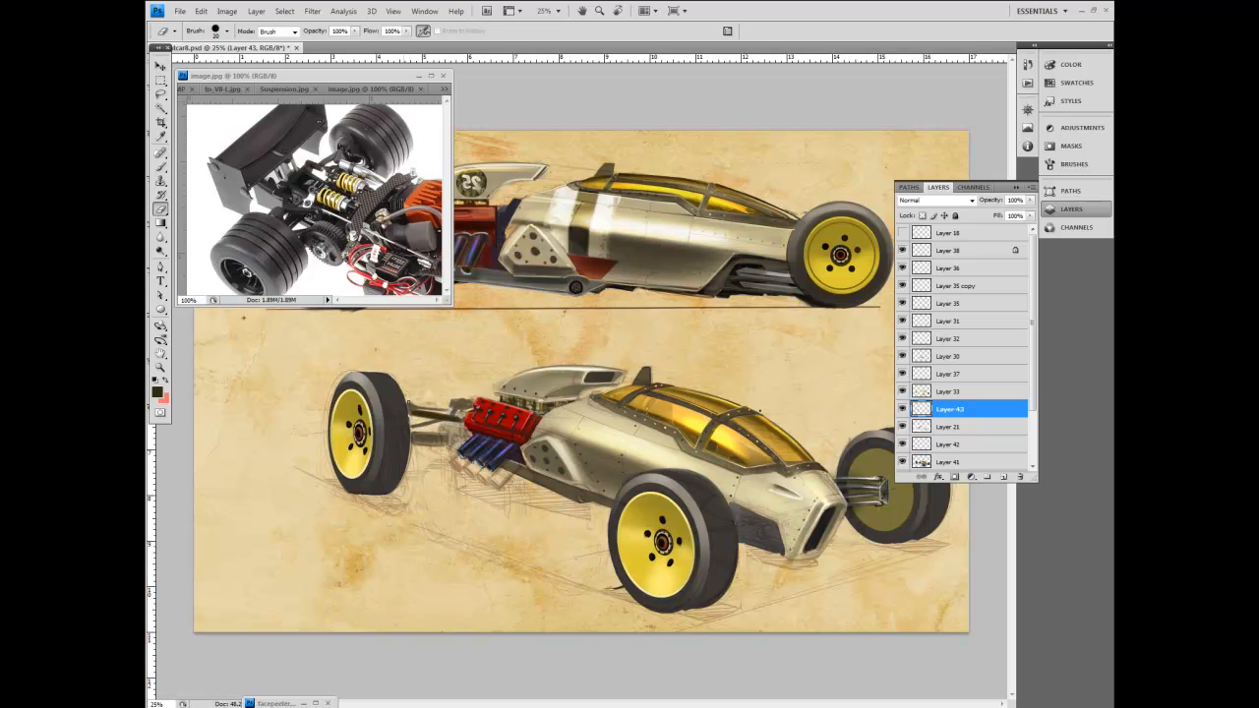
Merge Layer 43 with Layer 41 and toggle the merged layer's visibility to check it.
ctrl+click(946, 464)
click(1031, 188)
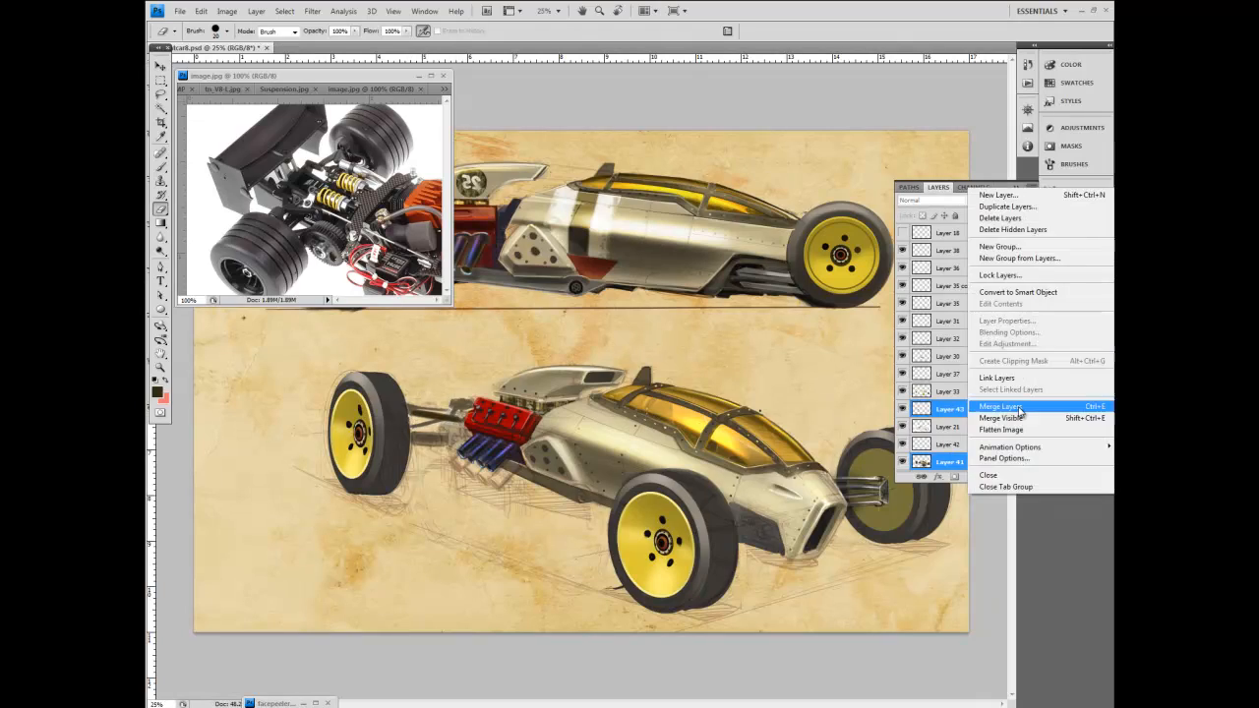
click(1017, 408)
click(901, 410)
click(901, 410)
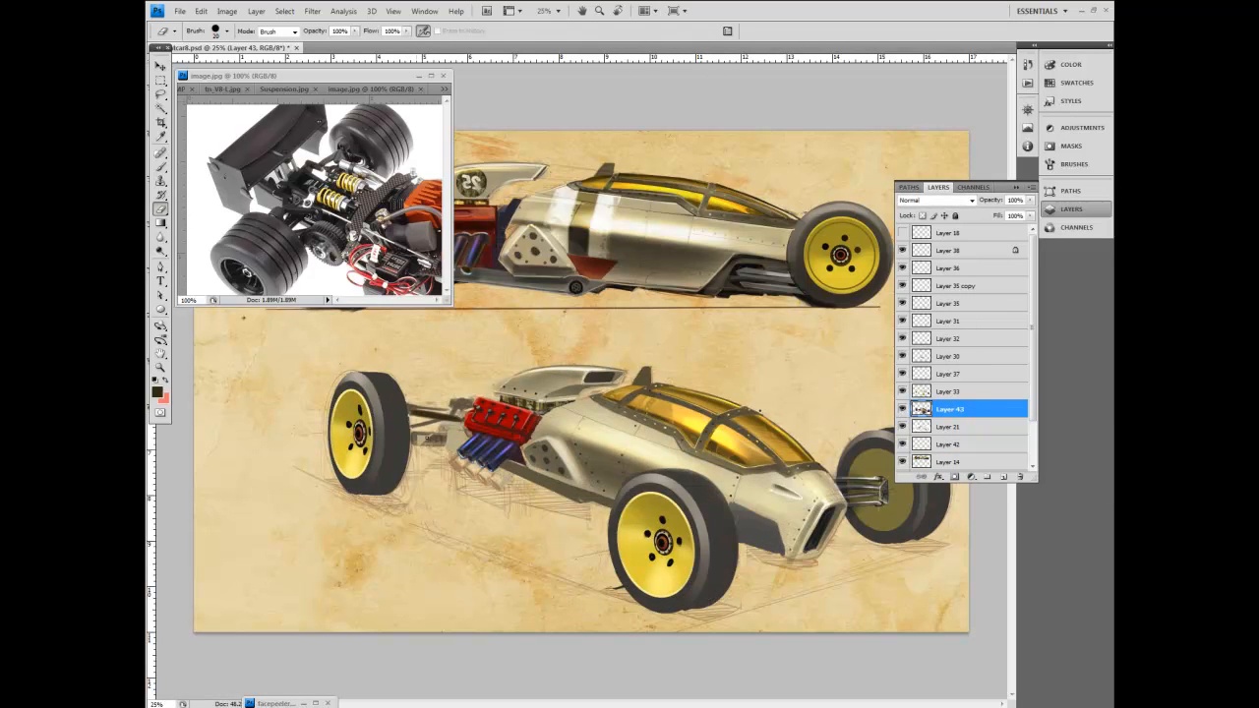
Sample a dark grey and set a smaller brush to paint the rear suspension arm on Layer 43.
key(b)
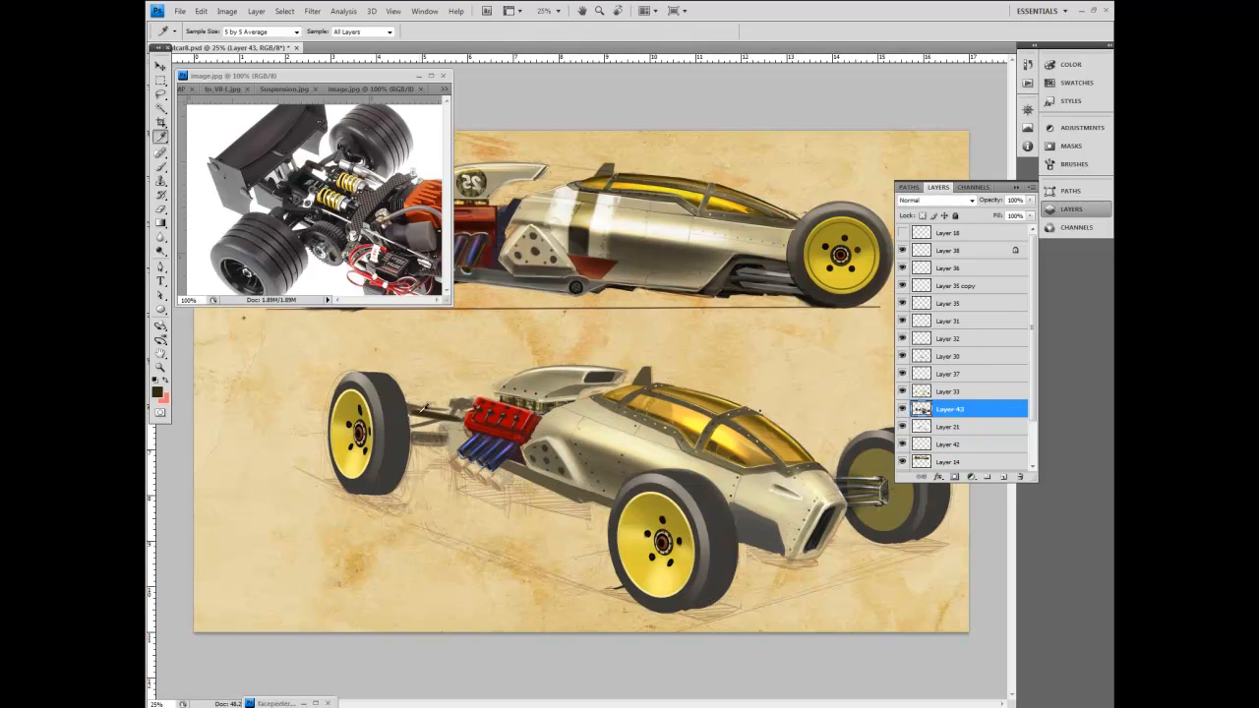
key(bracketleft)
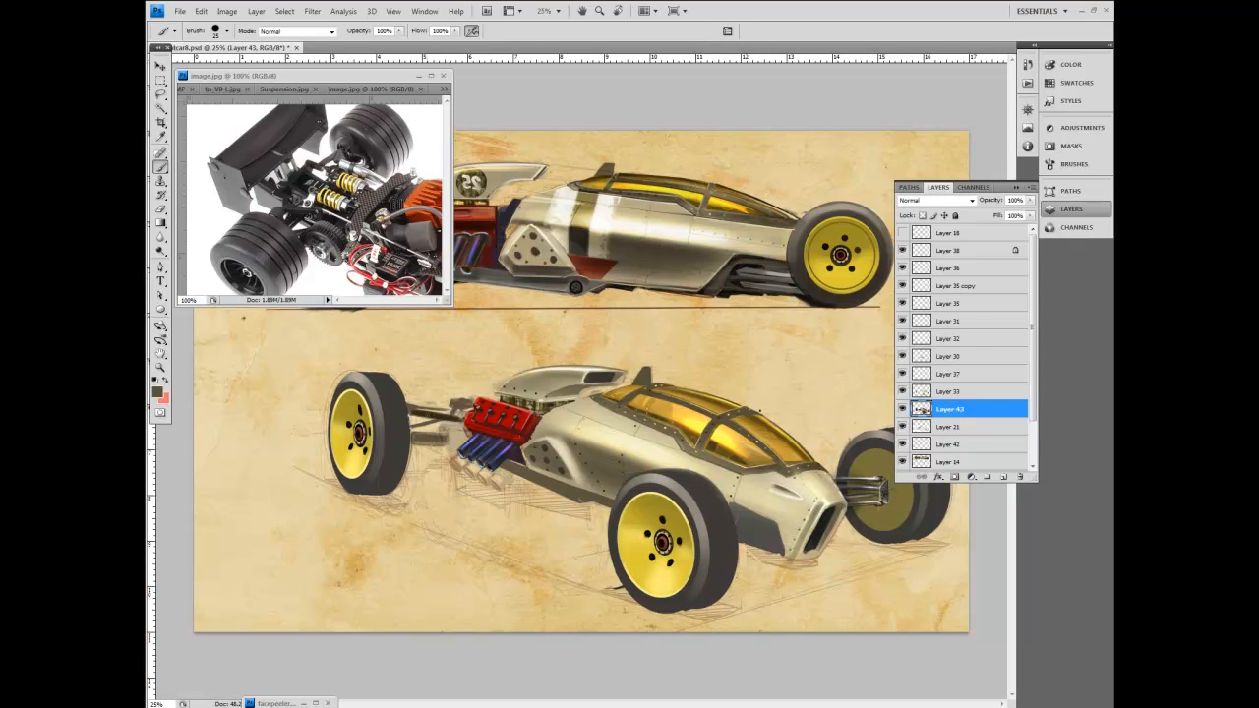
Paint the upper rear suspension arm between the rear wheel and the engine on Layer 43 and sample its tan colour.
drag(412, 422, 495, 397)
key(bracketright)
key(bracketleft)
key(bracketleft)
key(bracketleft)
alt+click(465, 437)
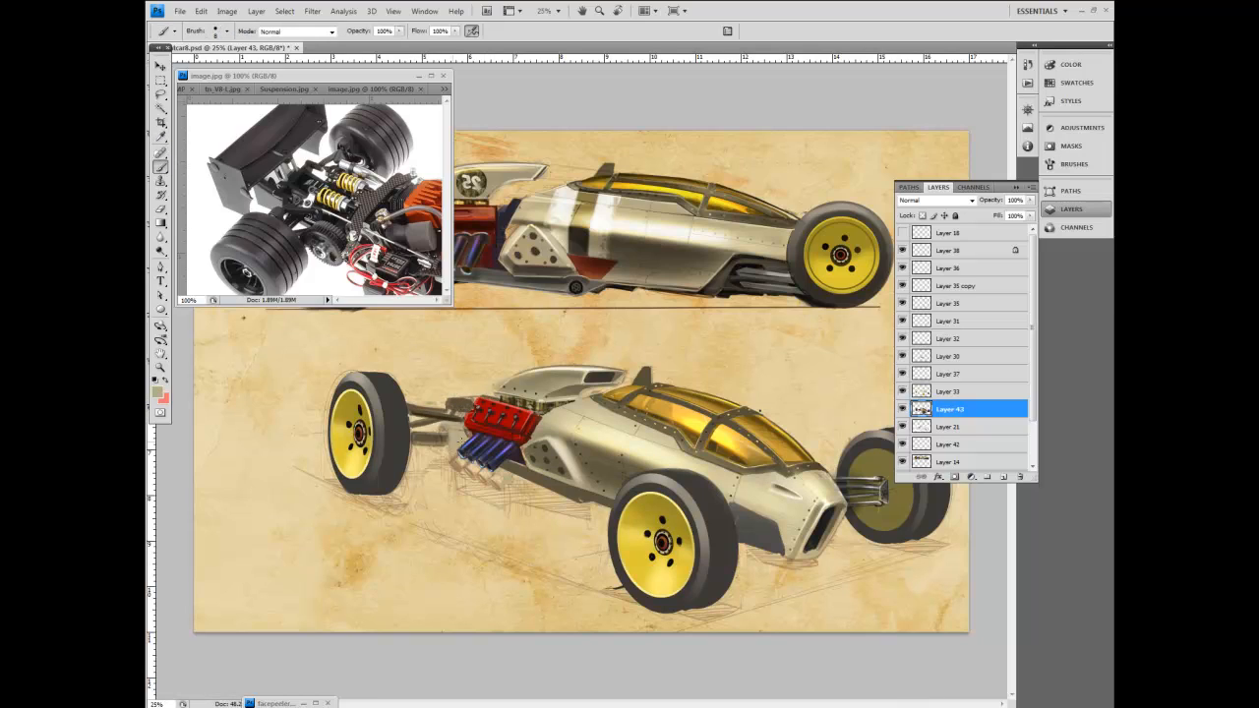
Toggle Layer 43's visibility to check its strokes and place the layer below Layer 21.
key(bracketright)
key(bracketright)
click(902, 409)
click(901, 409)
click(902, 409)
click(902, 409)
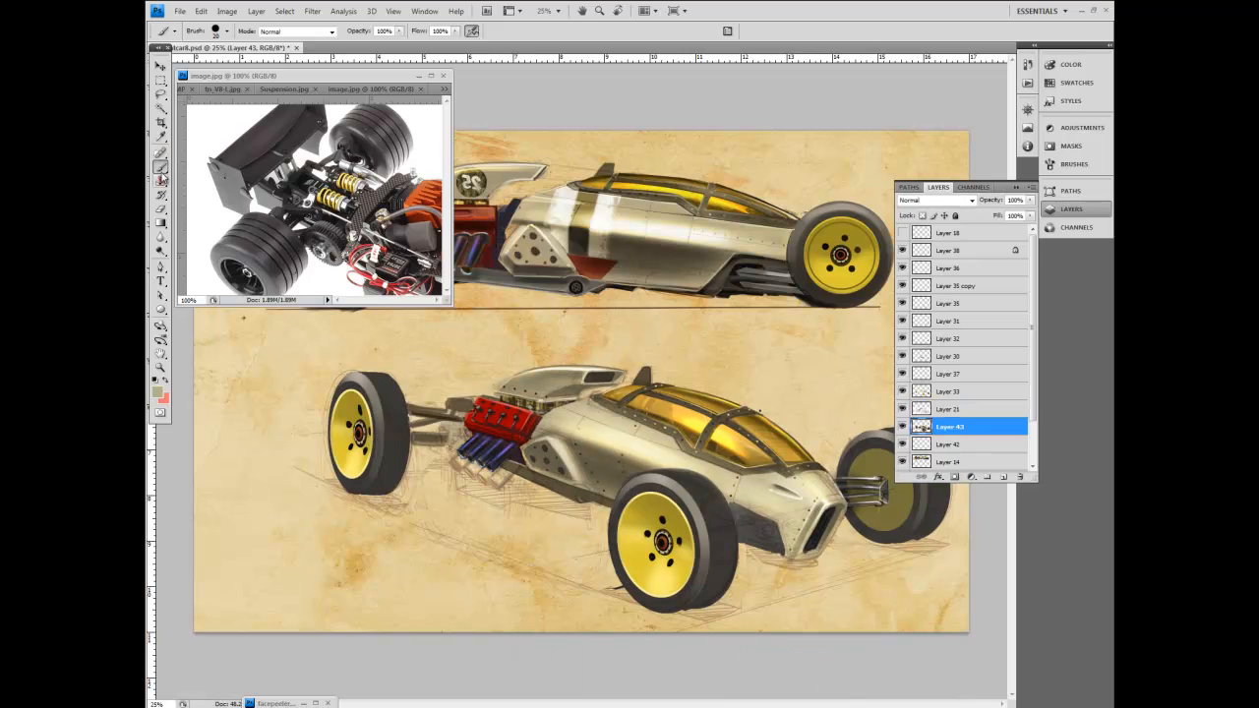
Sample a dark tone beside the engine and paint the suspension parts behind it on Layer 43 with a 10 px brush.
click(161, 139)
click(459, 396)
key(b)
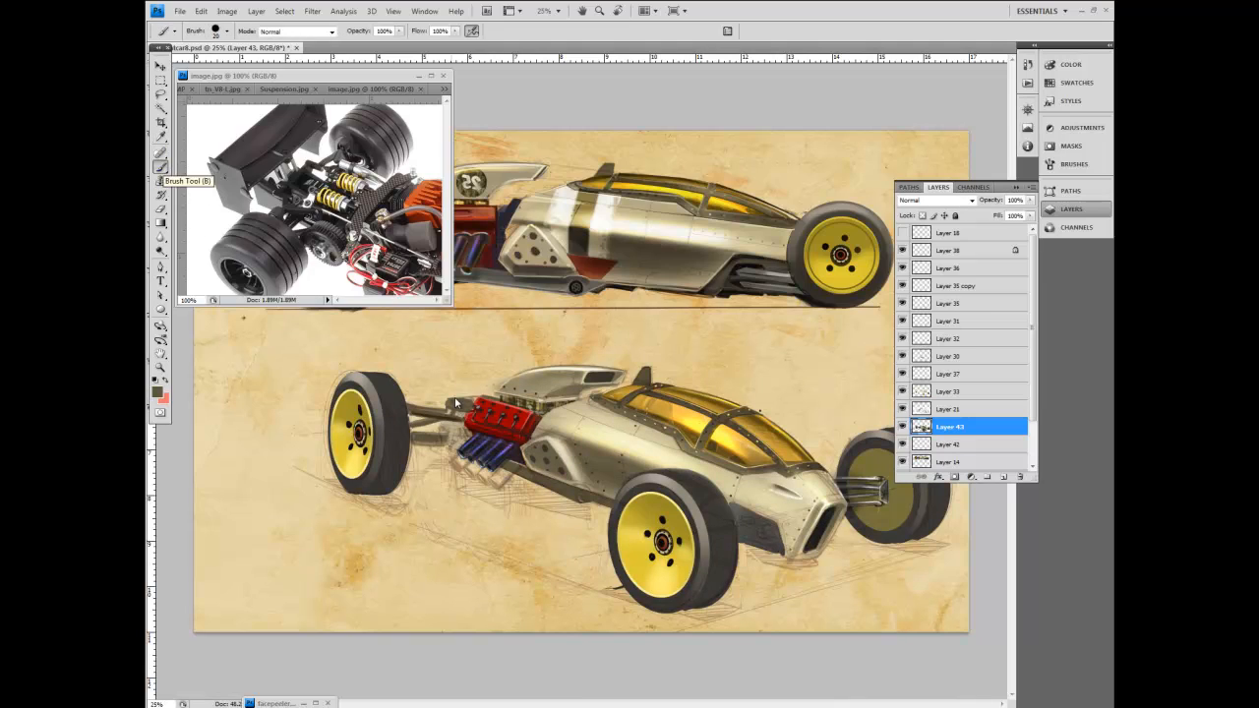
key(bracketright)
key(bracketright)
key(bracketleft)
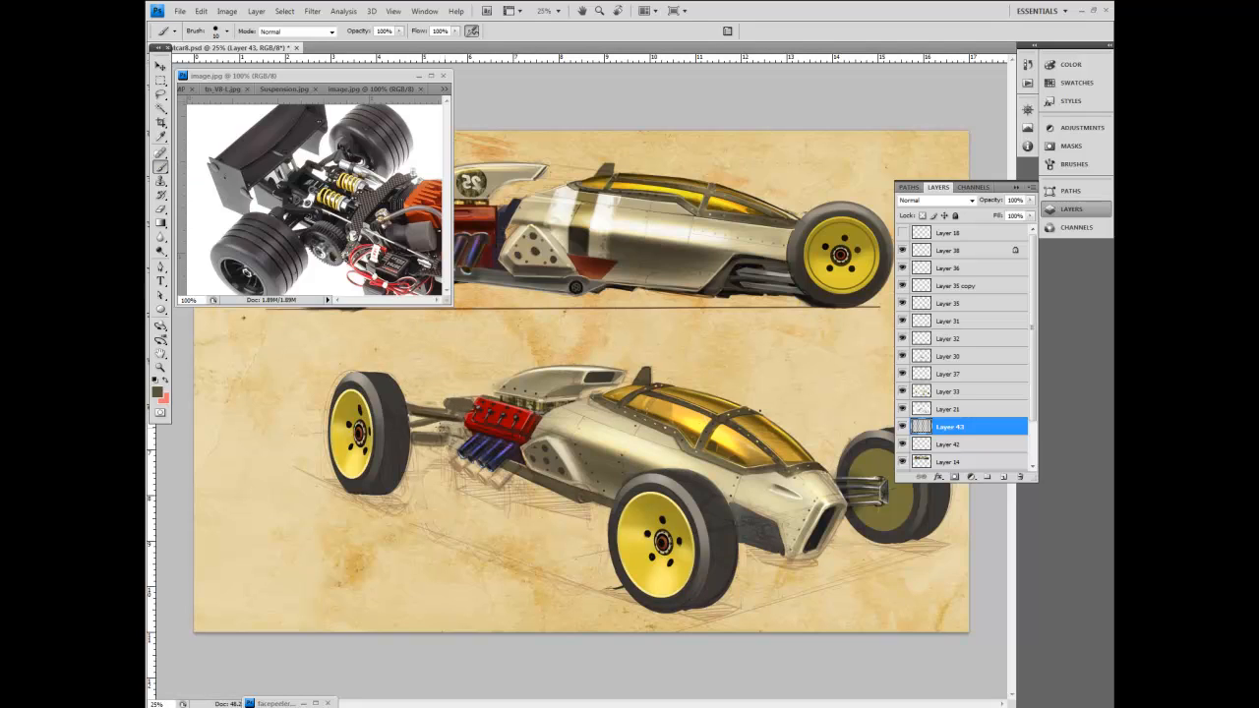
mouse_move(456, 423)
mouse_down()
mouse_move(457, 441)
mouse_move(409, 433)
mouse_move(468, 438)
mouse_up()
Pick a light neutral brush colour and paint highlights on the rear suspension arms and the parts behind the engine.
key(bracketright)
key(bracketleft)
click(158, 393)
click(296, 290)
click(565, 256)
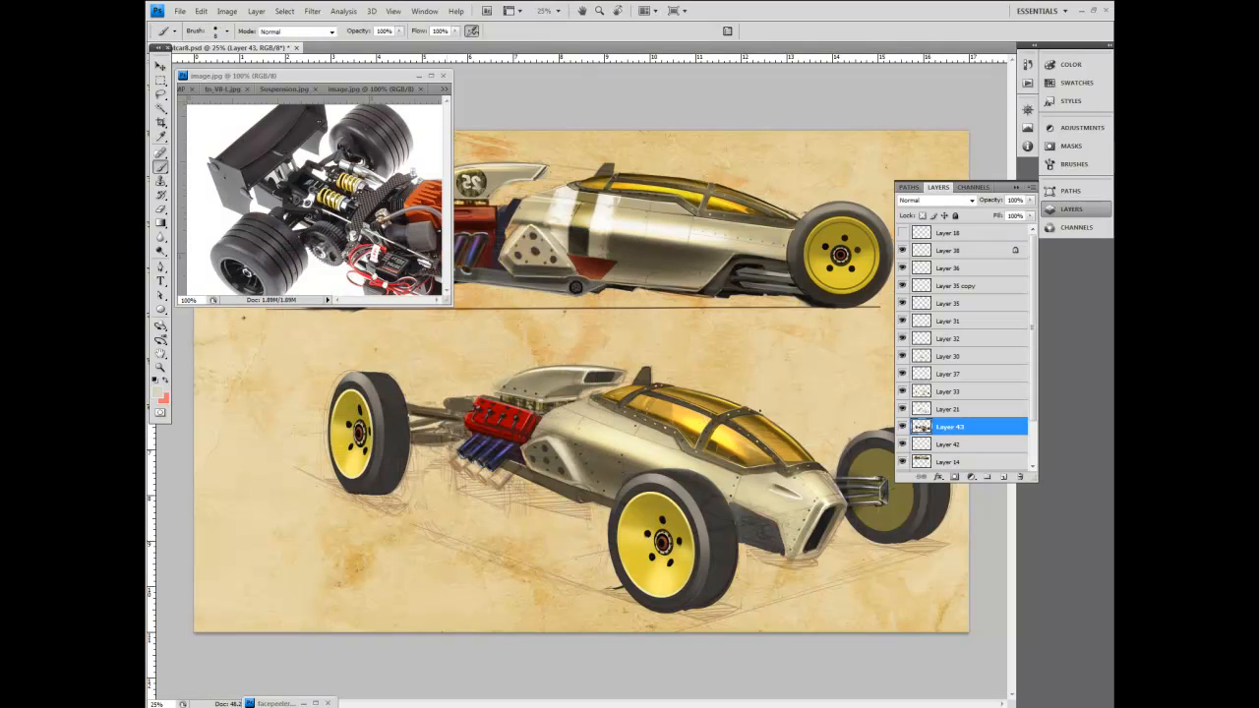
drag(450, 397, 453, 407)
drag(456, 397, 463, 406)
mouse_move(407, 402)
mouse_down()
mouse_move(433, 407)
mouse_move(409, 436)
mouse_up()
Pick a dark brush colour and shade the suspension components behind and below the engine.
click(159, 392)
click(318, 384)
click(561, 255)
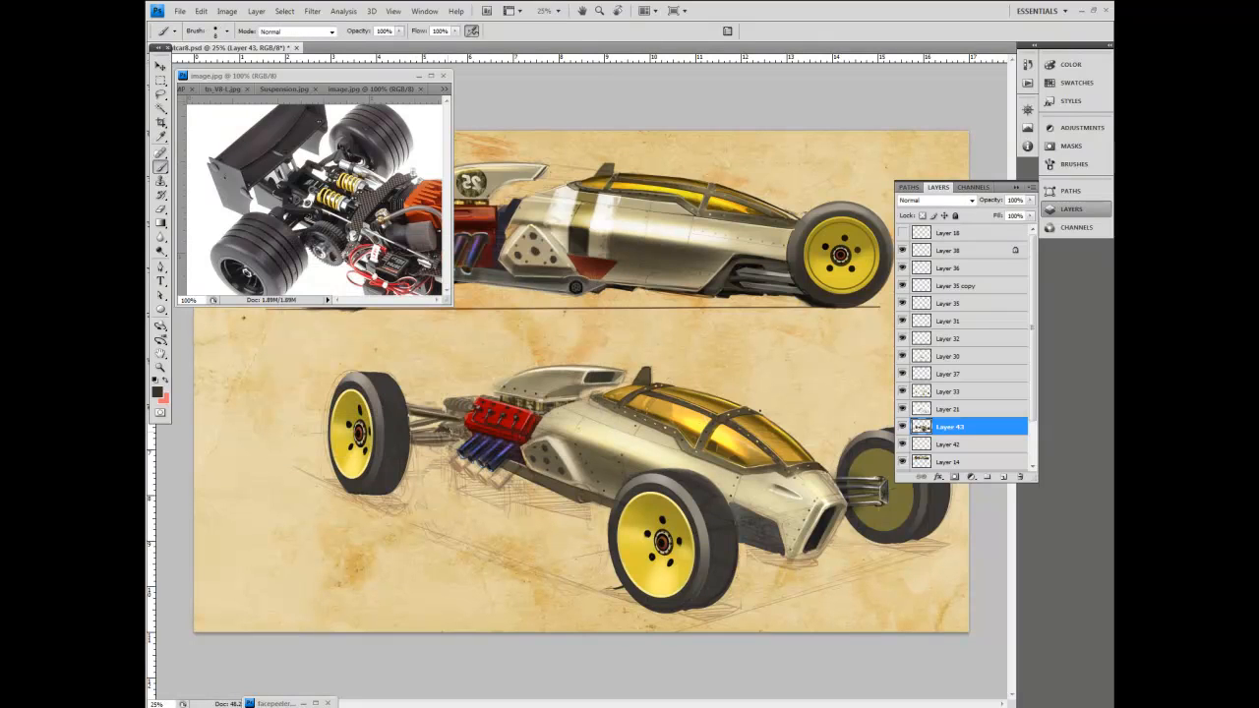
drag(465, 436, 450, 448)
drag(469, 436, 450, 427)
key(bracketleft)
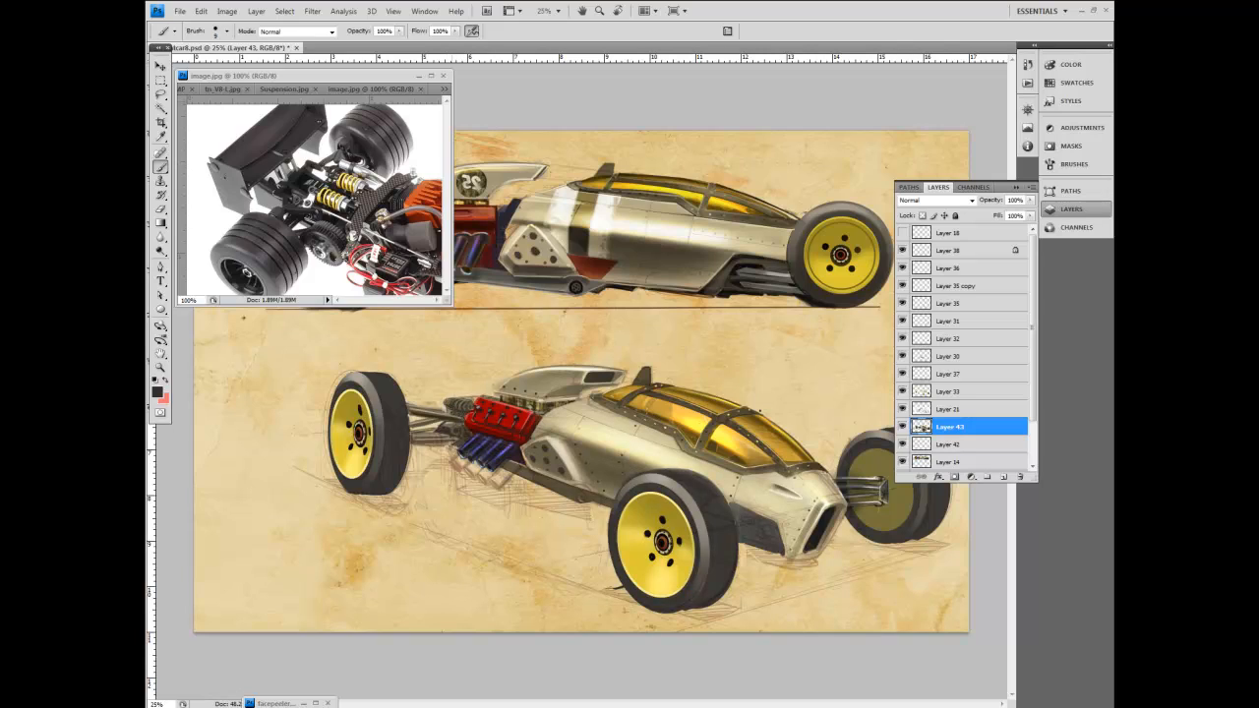
Sample the engine's red, pick a lighter tint and add small red details to the parts behind the engine.
alt+click(502, 408)
key(bracketright)
click(158, 393)
click(327, 267)
click(561, 256)
key(bracketleft)
Swap the colours, choose another shade and sample the pale body metal for detailing the rear parts.
click(165, 379)
click(157, 392)
click(286, 399)
click(562, 256)
alt+click(558, 424)
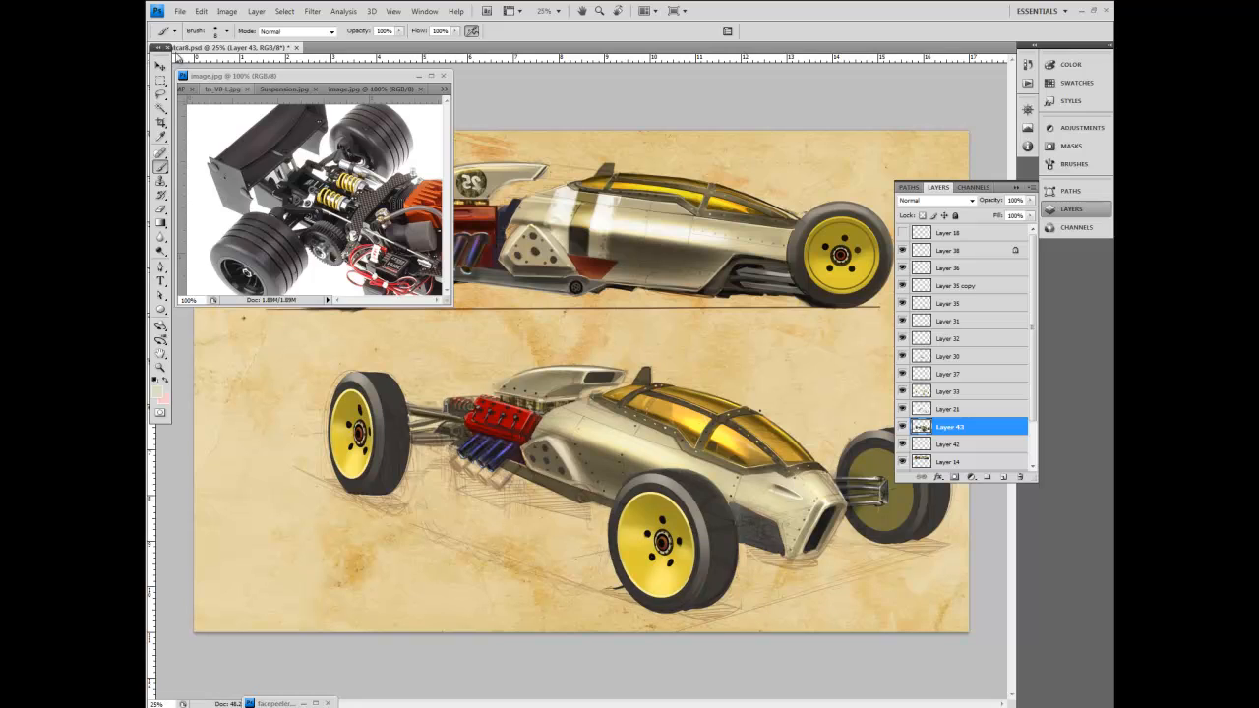
Save the car document.
click(180, 11)
click(197, 173)
click(812, 455)
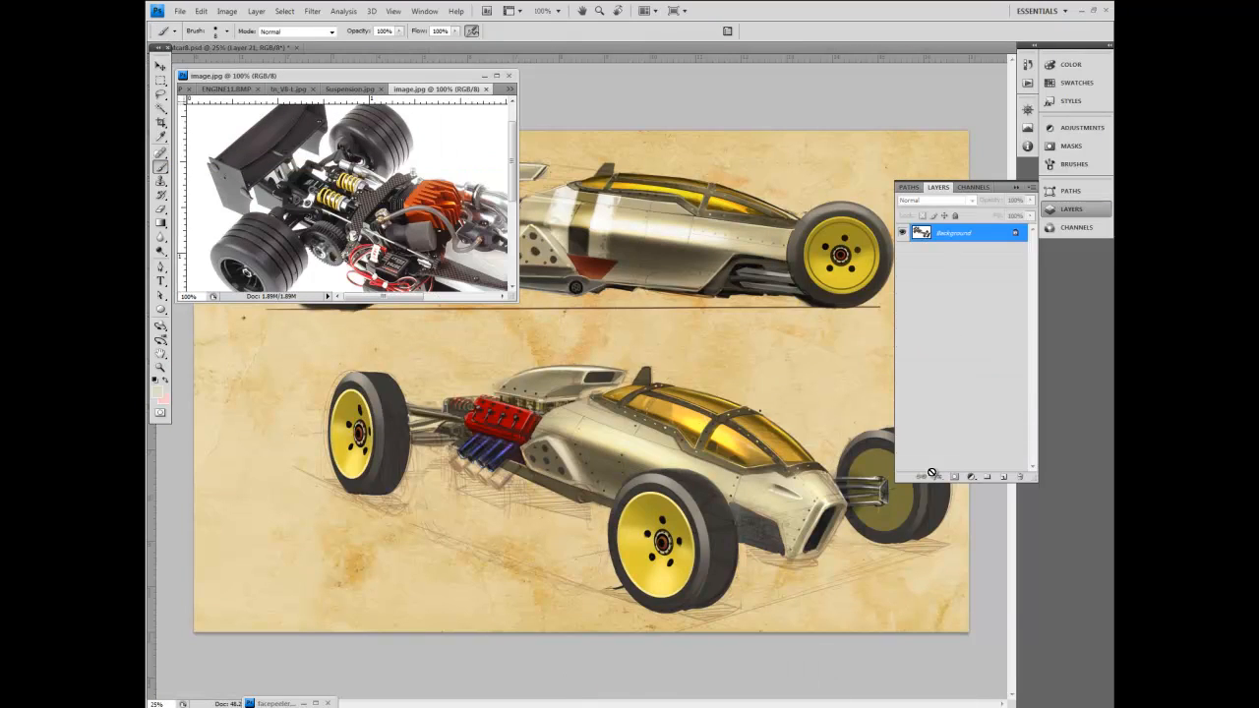
Sample a dark red from the lower car's engine with the Eyedropper and return to the Brush tool.
click(160, 208)
click(160, 136)
click(479, 420)
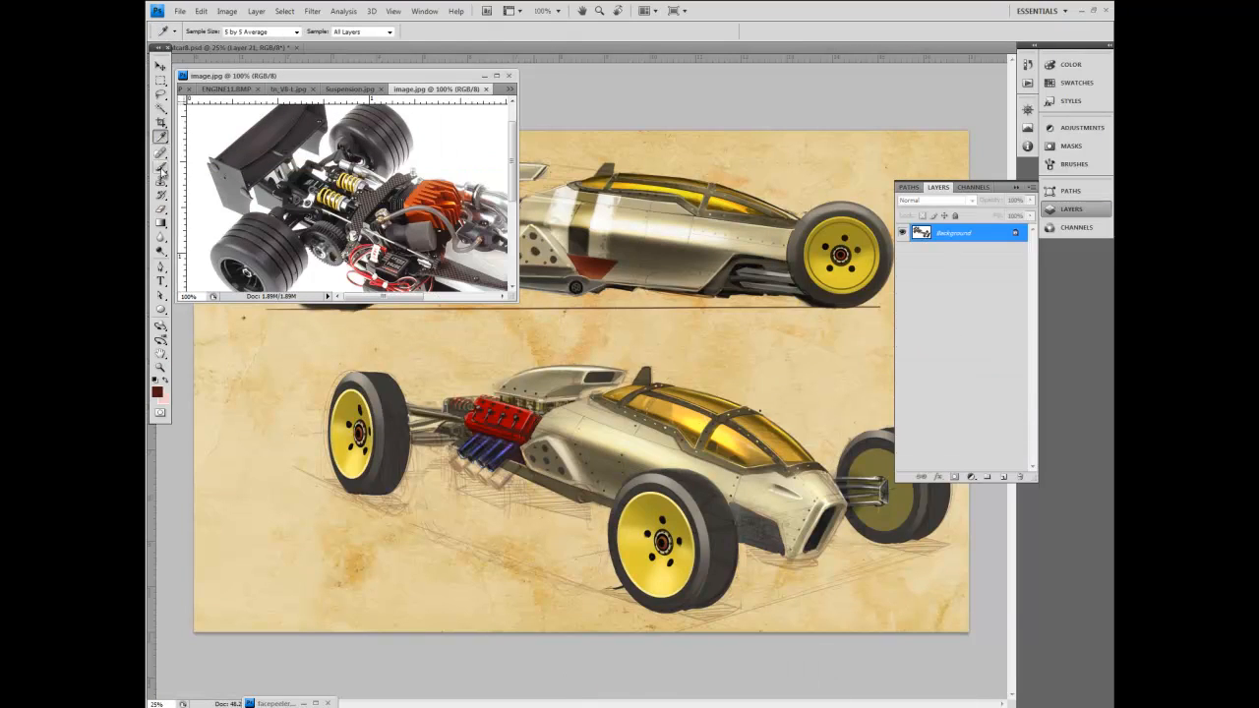
click(160, 167)
Show the tn_V8-L.jpg engine photo in the reference window and return to the car painting with the Brush tool.
click(351, 90)
click(283, 89)
click(224, 89)
click(388, 89)
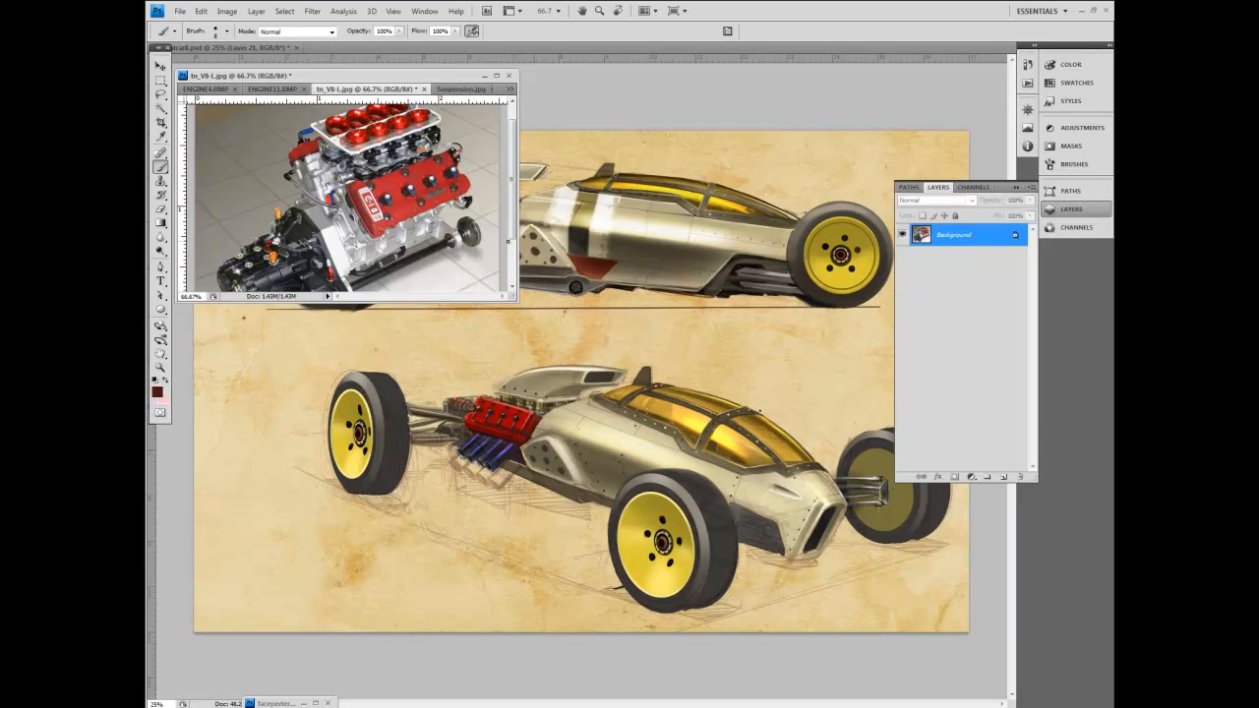
click(584, 78)
click(163, 168)
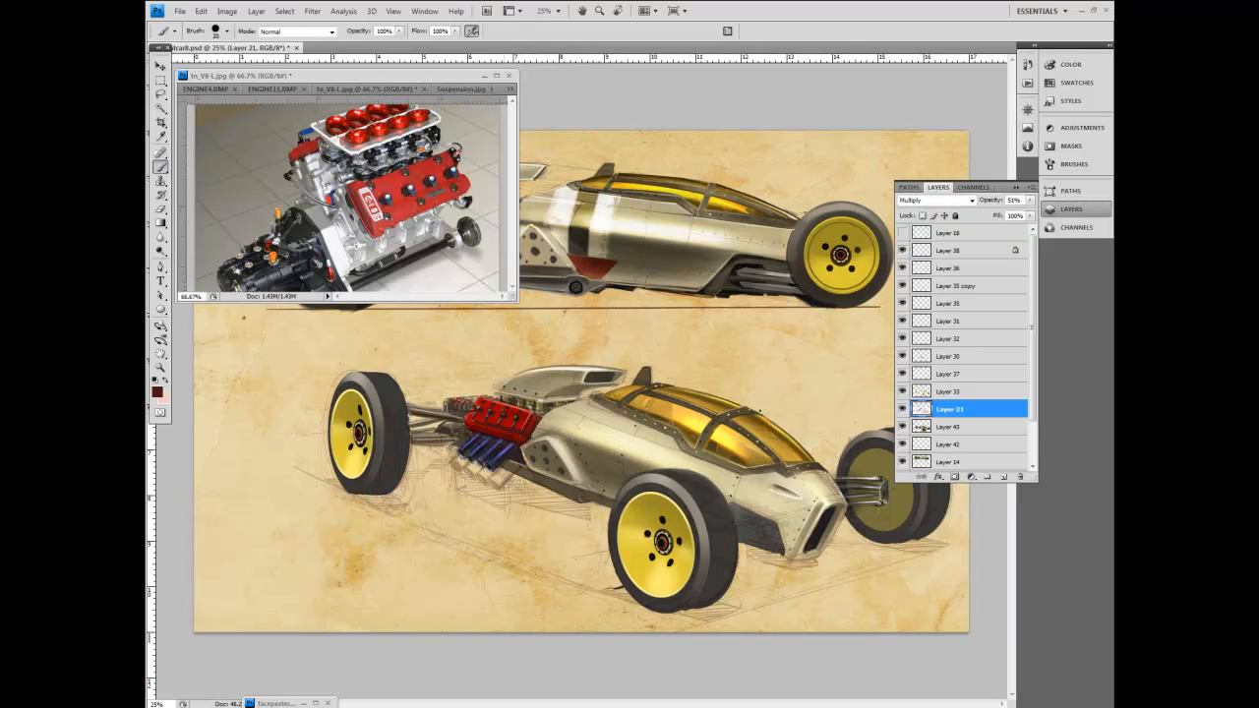
Sample red from the engine cover in the reference photo with a 20 px brush ready and activate Layer 43.
key(bracketleft)
key(bracketright)
key(bracketright)
alt+click(433, 182)
click(925, 427)
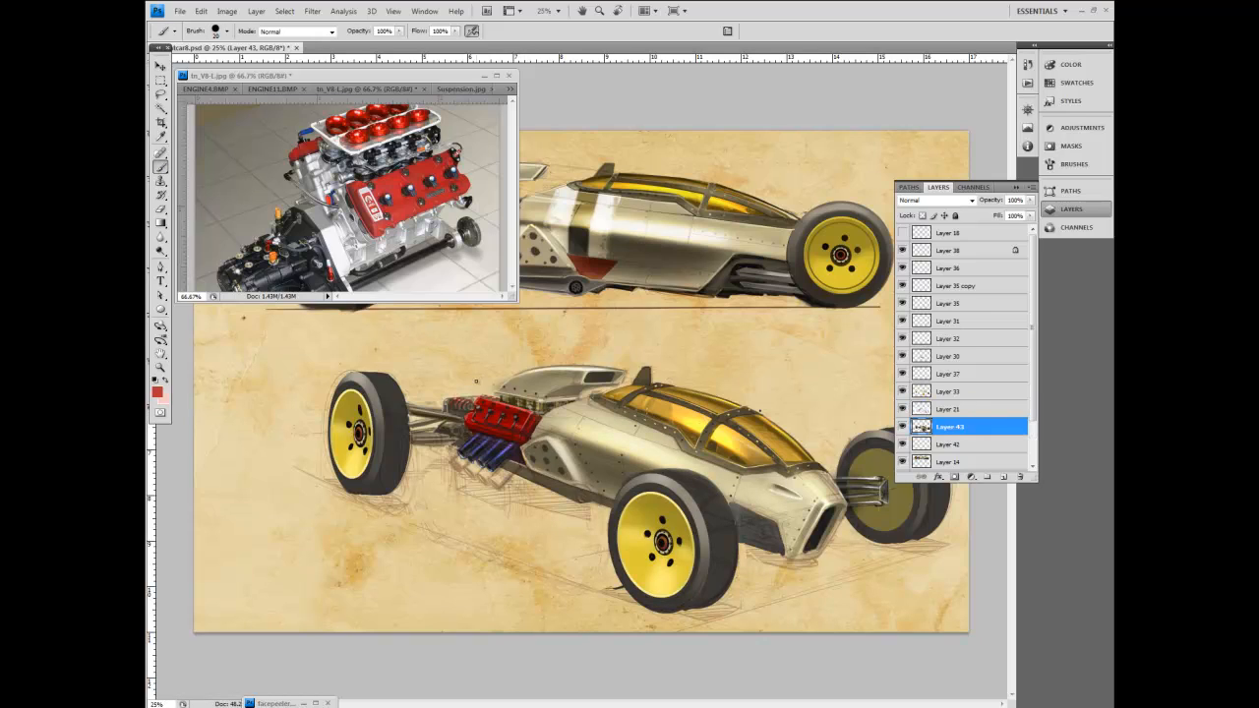
Erase the rough sketch lines below the exhaust pipes on Layer 21.
click(942, 409)
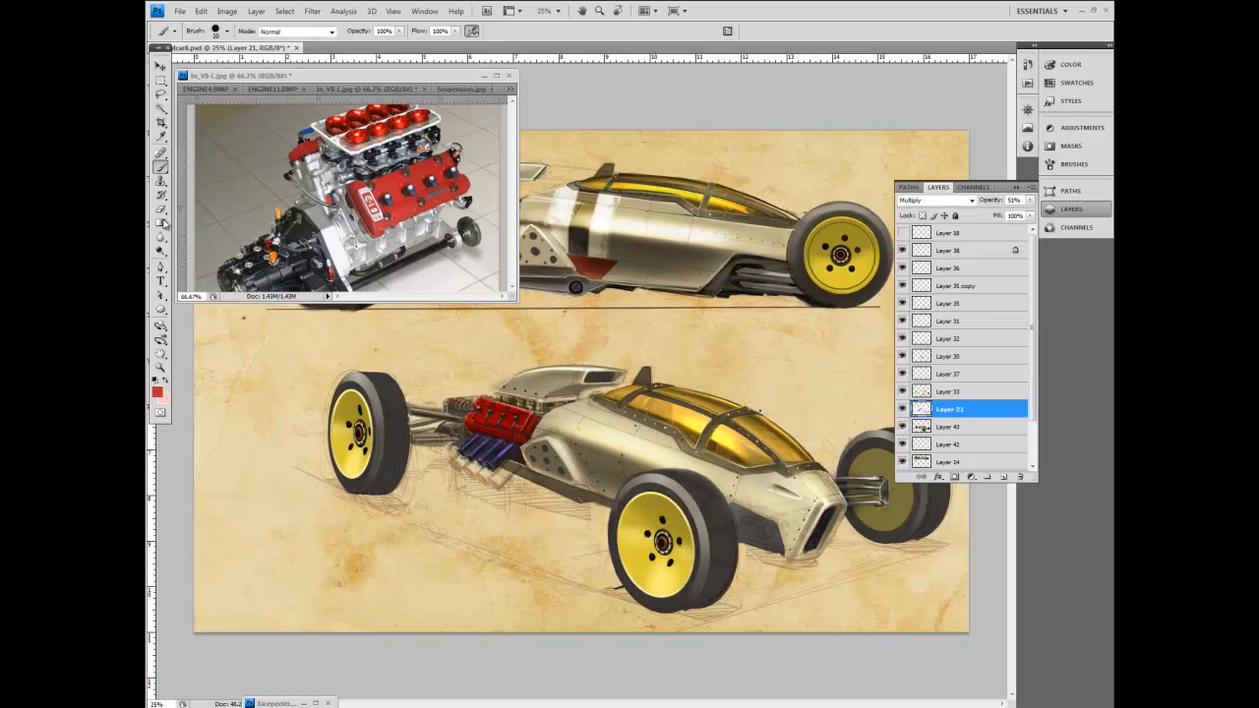
click(161, 208)
mouse_move(489, 484)
mouse_down()
mouse_move(465, 467)
mouse_move(394, 495)
mouse_move(513, 483)
mouse_up()
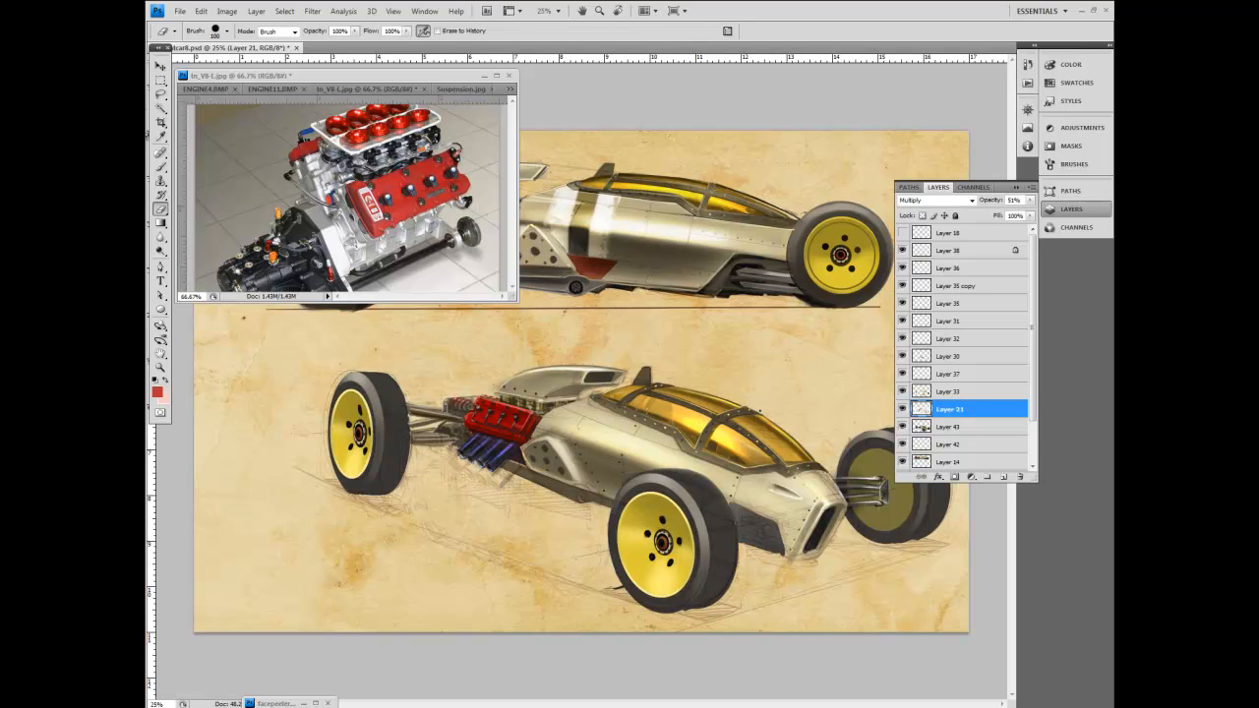
Paint details along the top of the red engine on Layer 33 with a 10 px brush and colours sampled from it.
click(161, 167)
click(942, 427)
key(bracketleft)
click(947, 392)
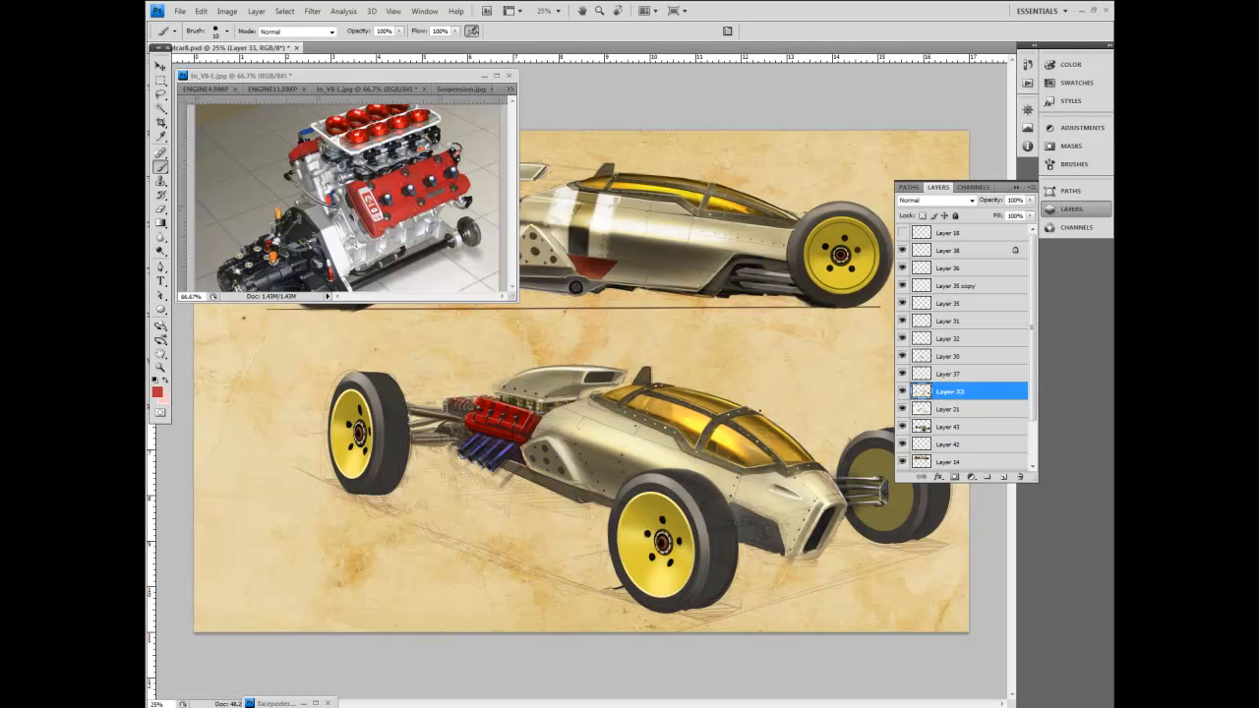
alt+click(503, 417)
drag(500, 400, 519, 405)
alt+click(530, 404)
Sample the lower side panel between the front wheel and the nose and pick a grey brush colour.
click(159, 138)
click(768, 533)
click(160, 166)
click(159, 391)
click(299, 344)
click(562, 256)
key(bracketright)
key(bracketright)
key(bracketleft)
key(bracketright)
Try a brush stroke on the lower side panel between the front wheel and the nose.
drag(761, 526, 779, 544)
key(bracketleft)
key(bracketleft)
key(ctrl+z)
key(bracketleft)
Set the second colour to black and paint a dark opening in the lower panel between the front wheel and nose.
click(165, 381)
click(158, 391)
click(291, 414)
click(562, 256)
key(bracketright)
key(bracketright)
key(bracketright)
click(775, 532)
Paint fine mechanical details inside the dark side opening with a 10 px brush.
key(bracketleft)
key(bracketleft)
key(bracketleft)
key(bracketleft)
key(bracketright)
mouse_move(738, 503)
mouse_down()
mouse_move(741, 518)
mouse_move(776, 524)
mouse_move(754, 529)
mouse_move(765, 545)
mouse_move(756, 533)
mouse_move(784, 541)
mouse_move(777, 552)
mouse_up()
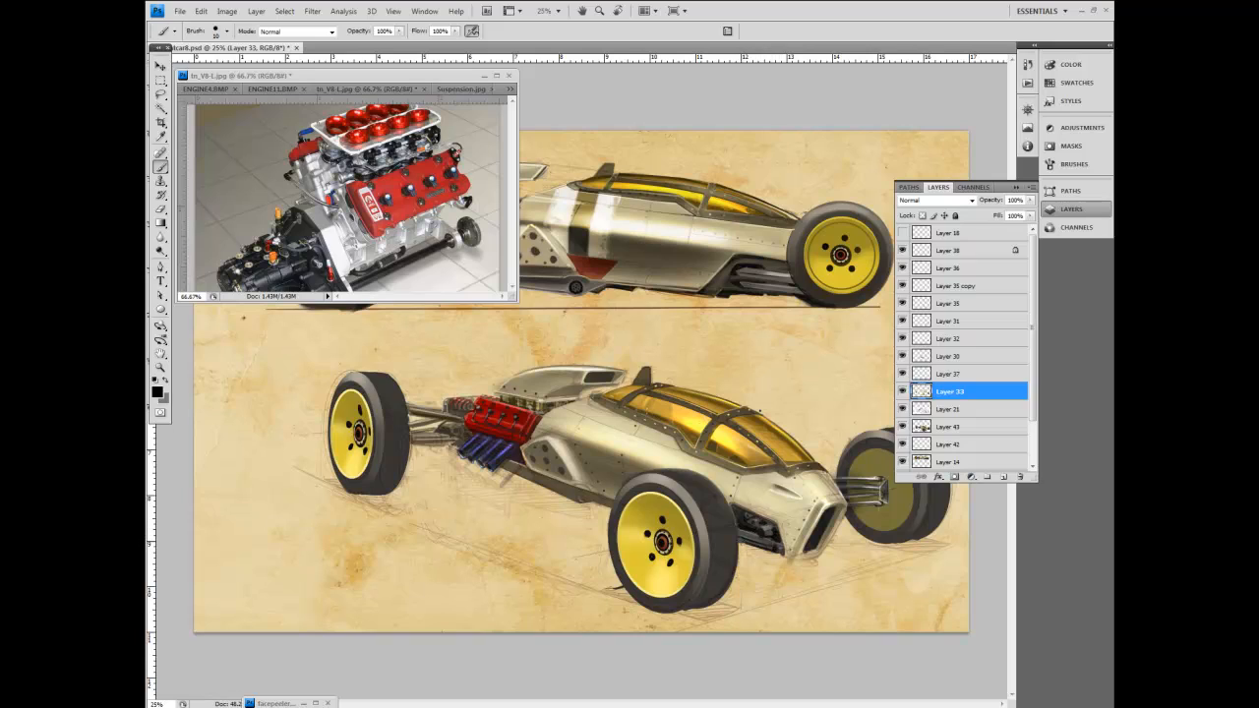
Switch to the grey colour with a 25 px brush, activate Layer 38 and toggle its visibility to check its contents.
click(165, 380)
key(bracketright)
key(bracketright)
key(bracketright)
click(947, 250)
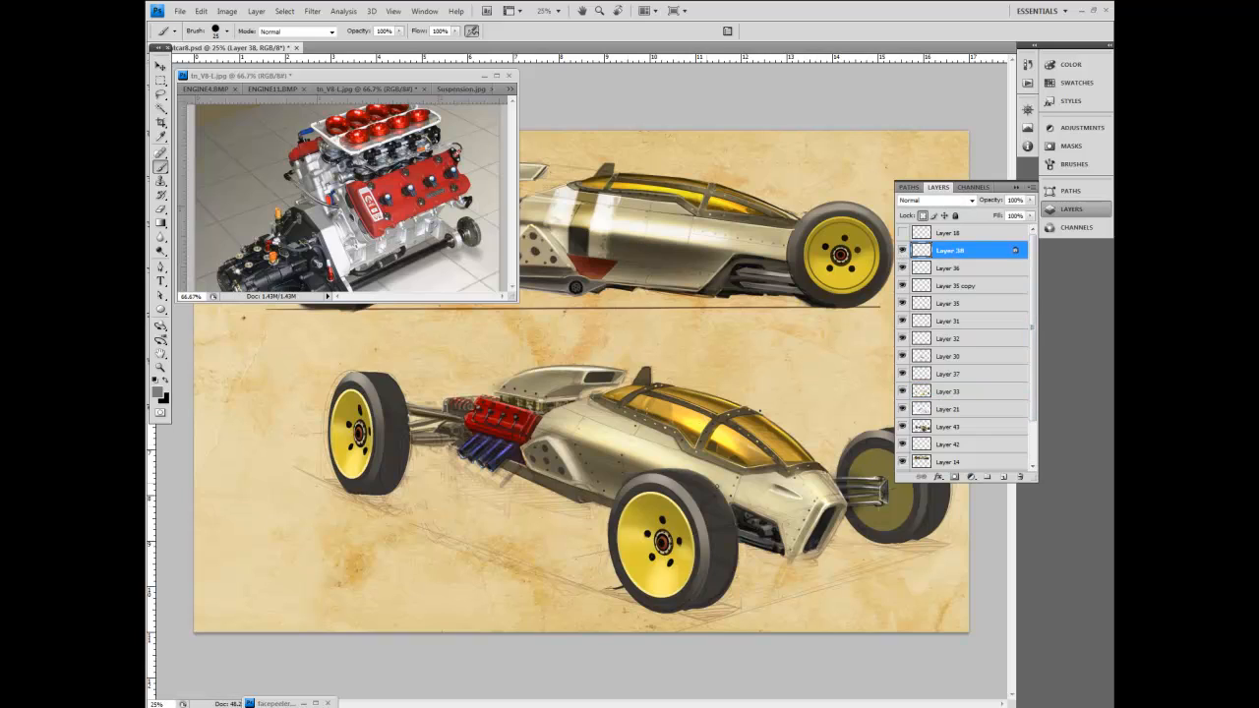
click(902, 251)
click(902, 250)
Paint grille details inside the nose intake on Layer 38, alternating between the grey and black colours.
key(bracketleft)
key(bracketright)
key(bracketleft)
key(x)
key(x)
key(x)
key(x)
Pick a light beige brush colour and set the brush mode to Color Dodge.
click(159, 392)
click(295, 286)
click(302, 287)
click(562, 257)
click(331, 31)
click(281, 169)
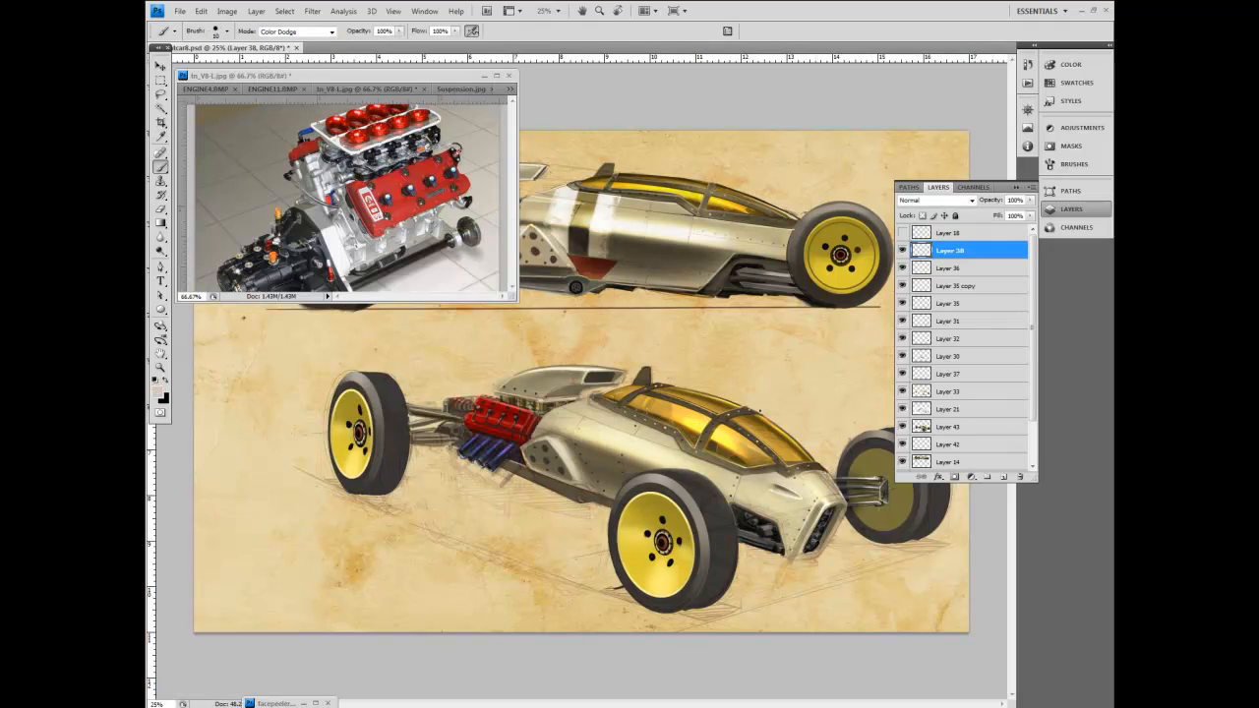
Refine the lower nose edge and the side opening's details with a smaller brush and save the document.
key(bracketleft)
key(bracketleft)
key(x)
mouse_move(785, 537)
mouse_down()
mouse_move(783, 558)
mouse_move(821, 554)
mouse_up()
drag(769, 517, 777, 524)
click(180, 11)
click(189, 165)
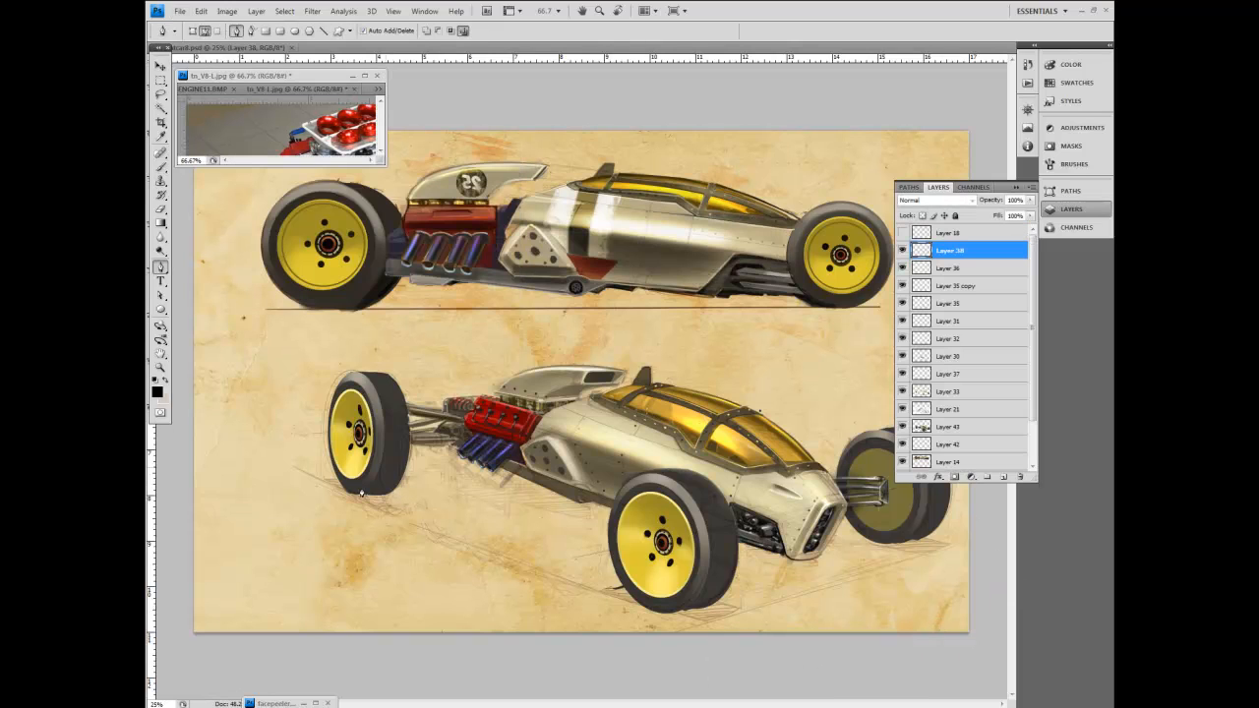
Start a Pen tool path for the ground shadow, running from beneath the rear wheel forward under the exhausts and body.
click(359, 494)
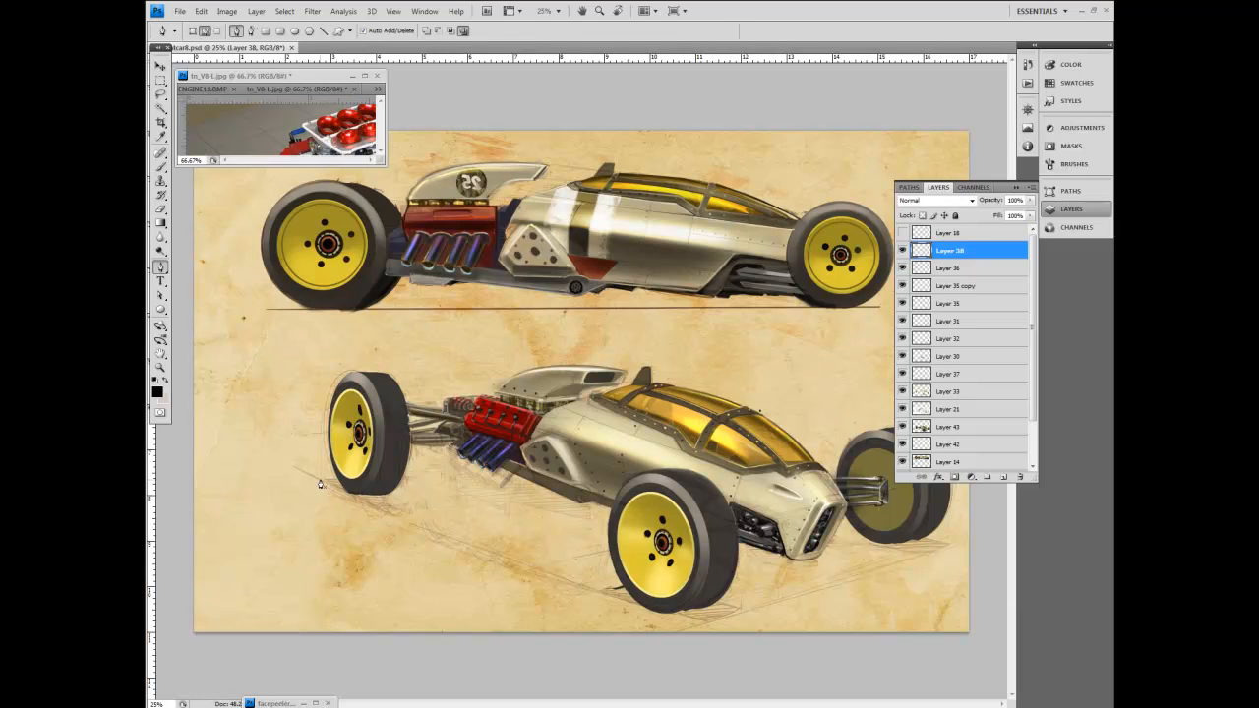
click(320, 478)
click(379, 510)
click(409, 503)
click(389, 493)
click(403, 479)
click(466, 478)
click(455, 490)
click(489, 504)
click(581, 521)
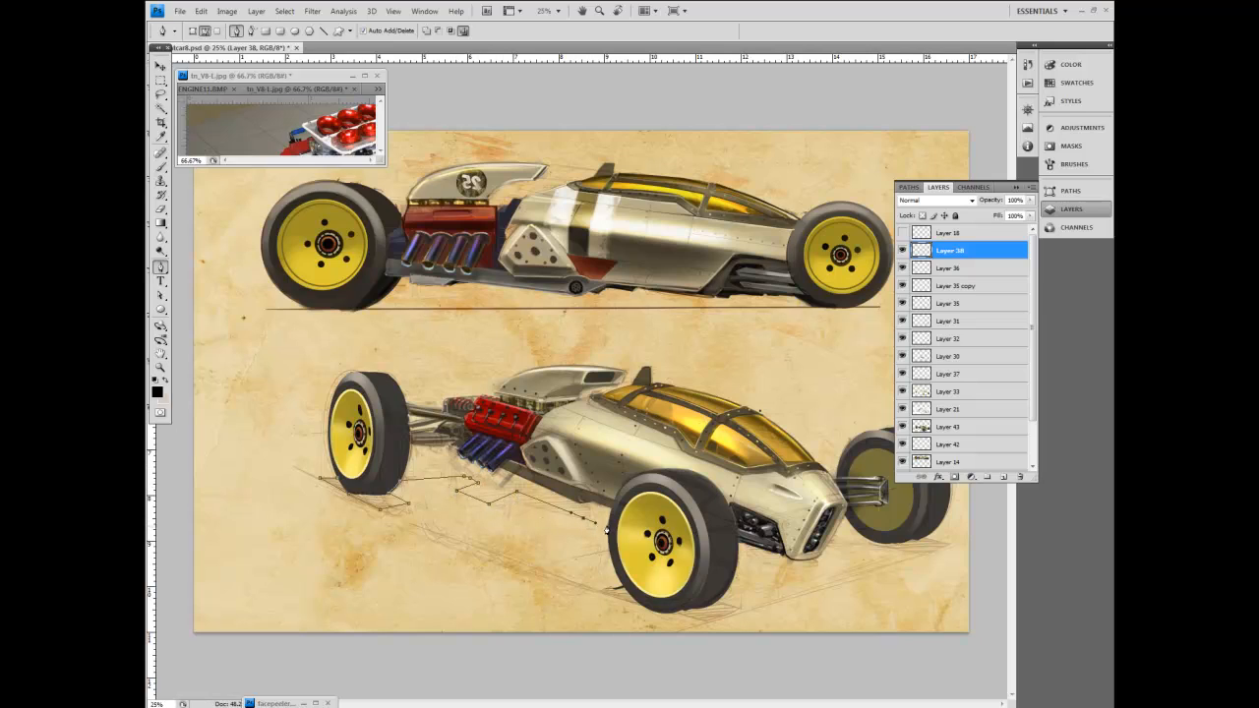
Continue the shadow path around the bottom of the front wheel, under the nose and back across the body.
drag(617, 576, 625, 590)
alt+click(617, 576)
click(608, 574)
click(584, 587)
click(648, 608)
click(710, 626)
click(746, 612)
click(741, 557)
click(800, 566)
click(617, 490)
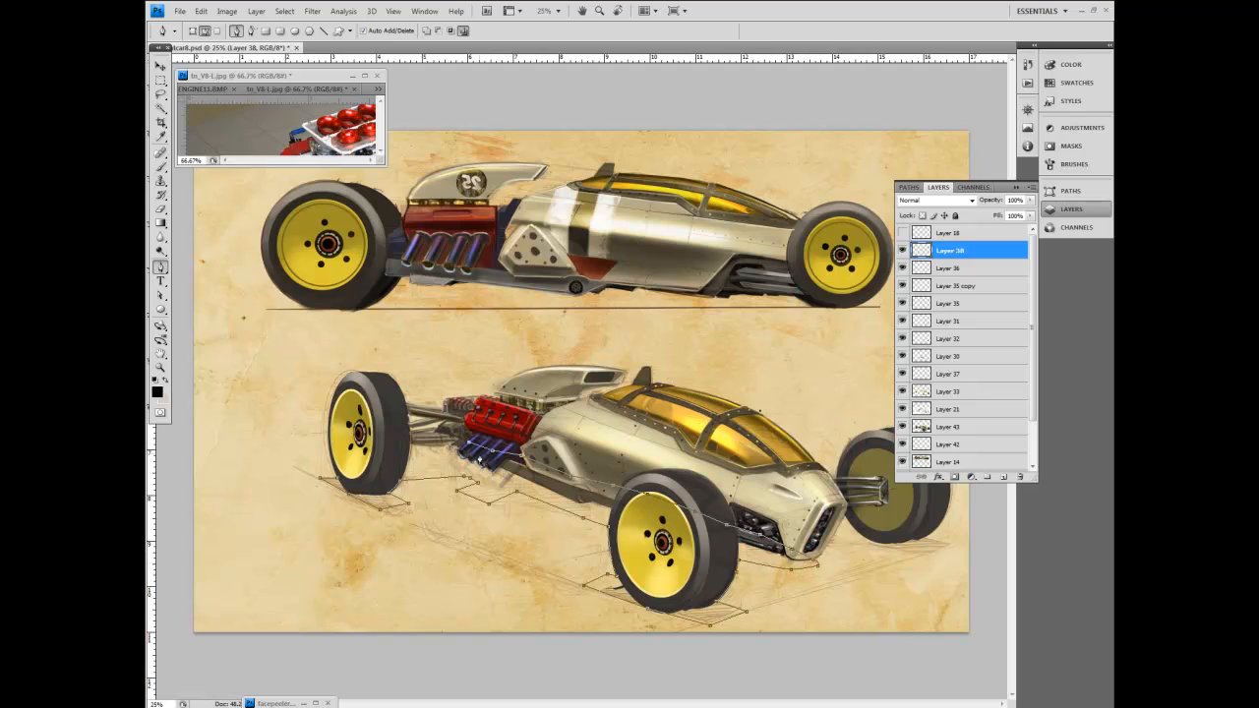
Close the ground shadow path behind the exhausts at the rear wheel and adjust its points along the body side.
drag(481, 455, 483, 454)
click(407, 459)
click(404, 469)
click(322, 479)
key(a)
click(486, 481)
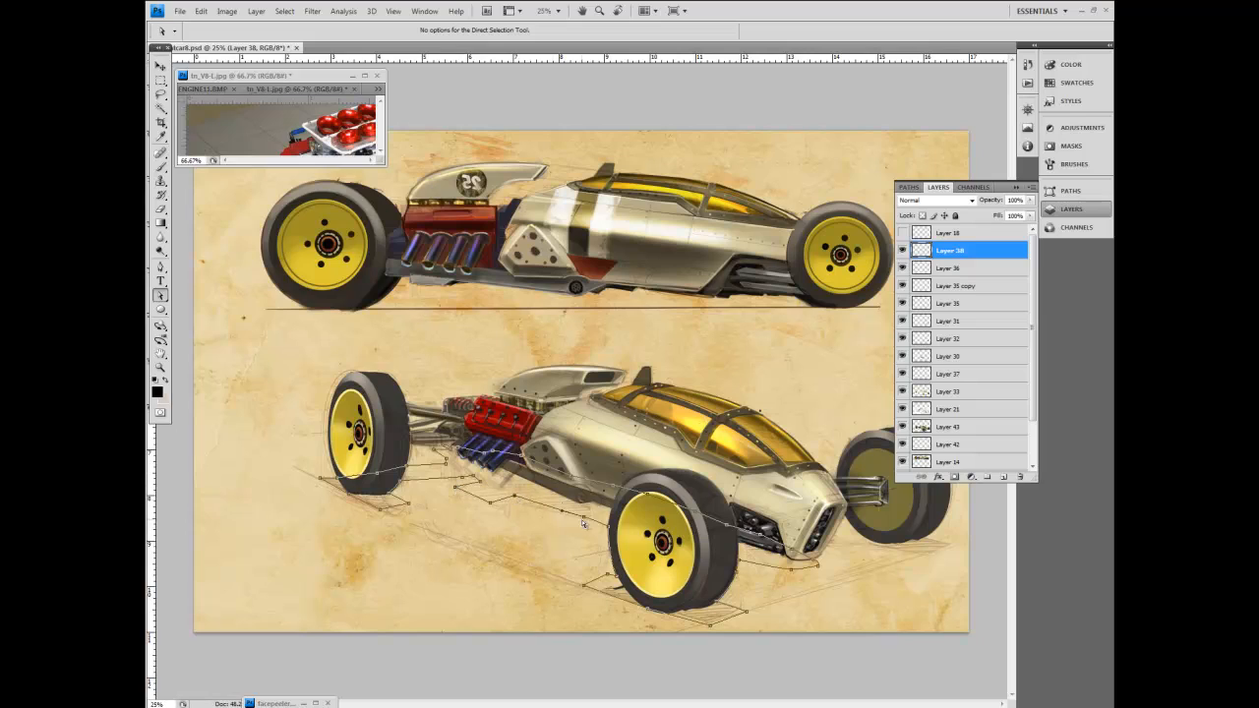
click(446, 463)
drag(462, 478, 465, 475)
click(508, 500)
Add a Pen tool path for the shadow beneath the far front wheel.
click(163, 268)
click(875, 544)
drag(923, 557, 931, 559)
click(950, 547)
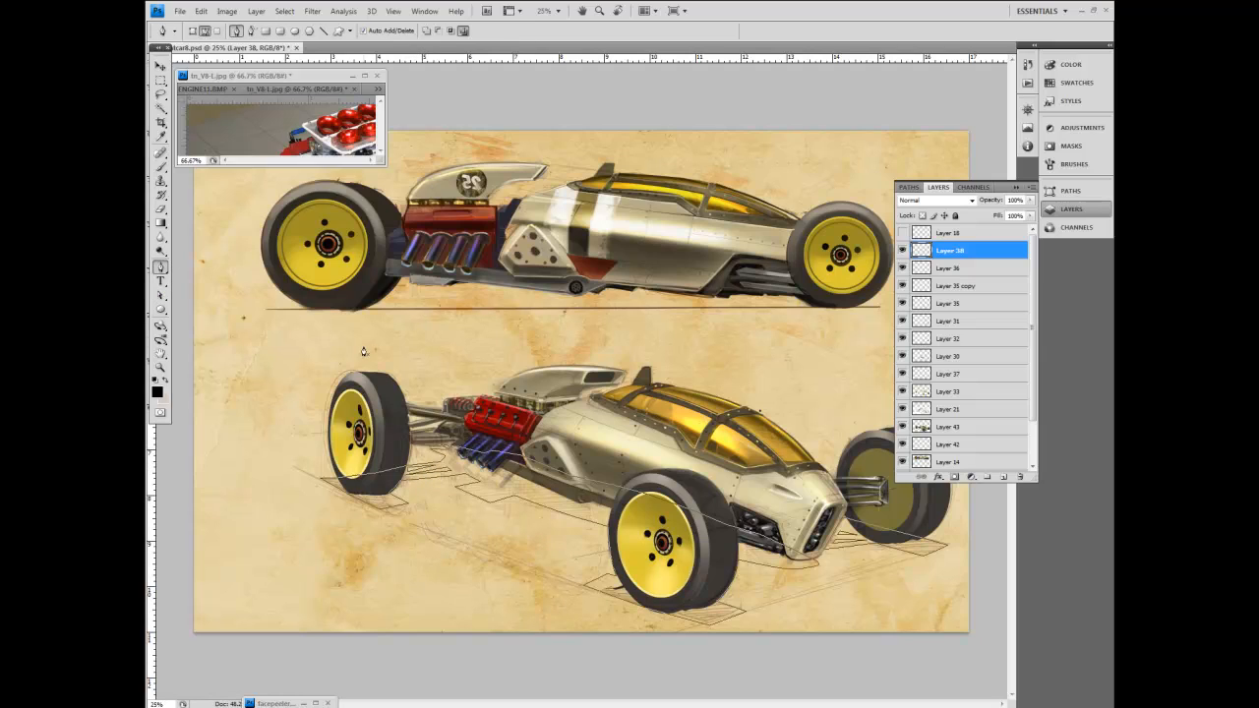
Select all the shadow path's points and add a new layer named Shadow just above Layer 17.
click(161, 296)
drag(226, 339, 926, 643)
drag(1032, 379, 1035, 421)
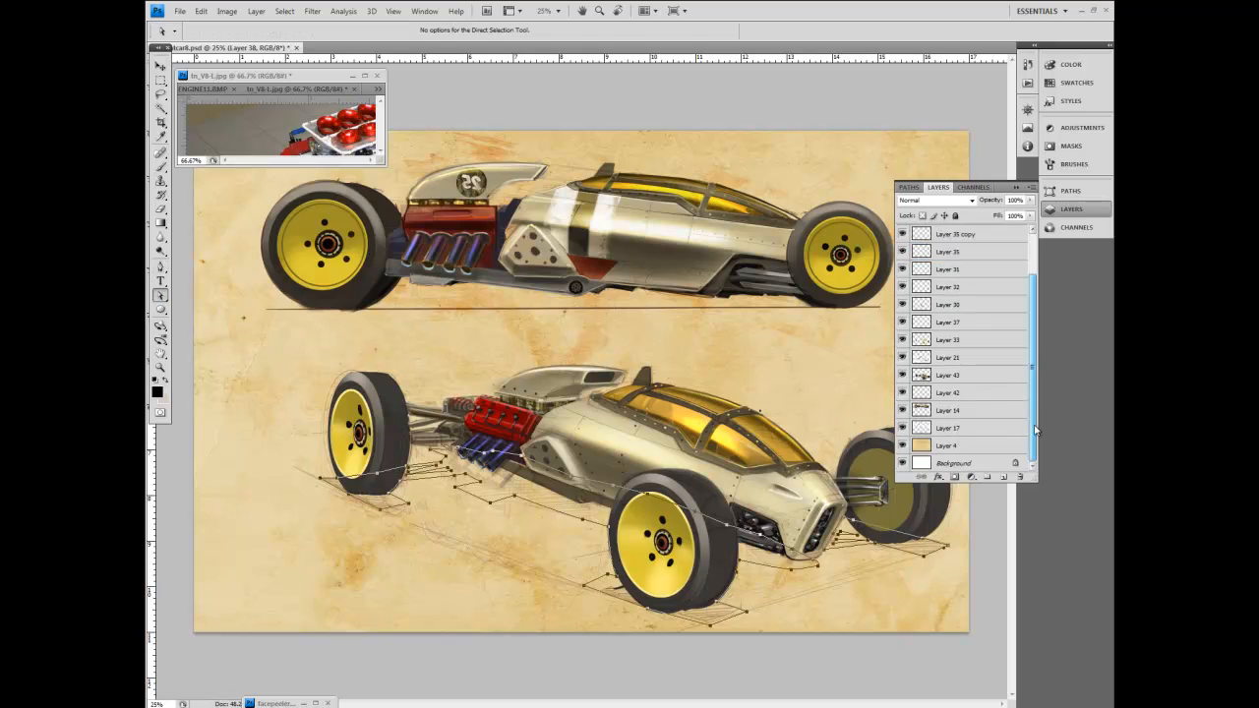
click(944, 428)
click(1031, 188)
click(1018, 195)
text(Shadow)
key(Return)
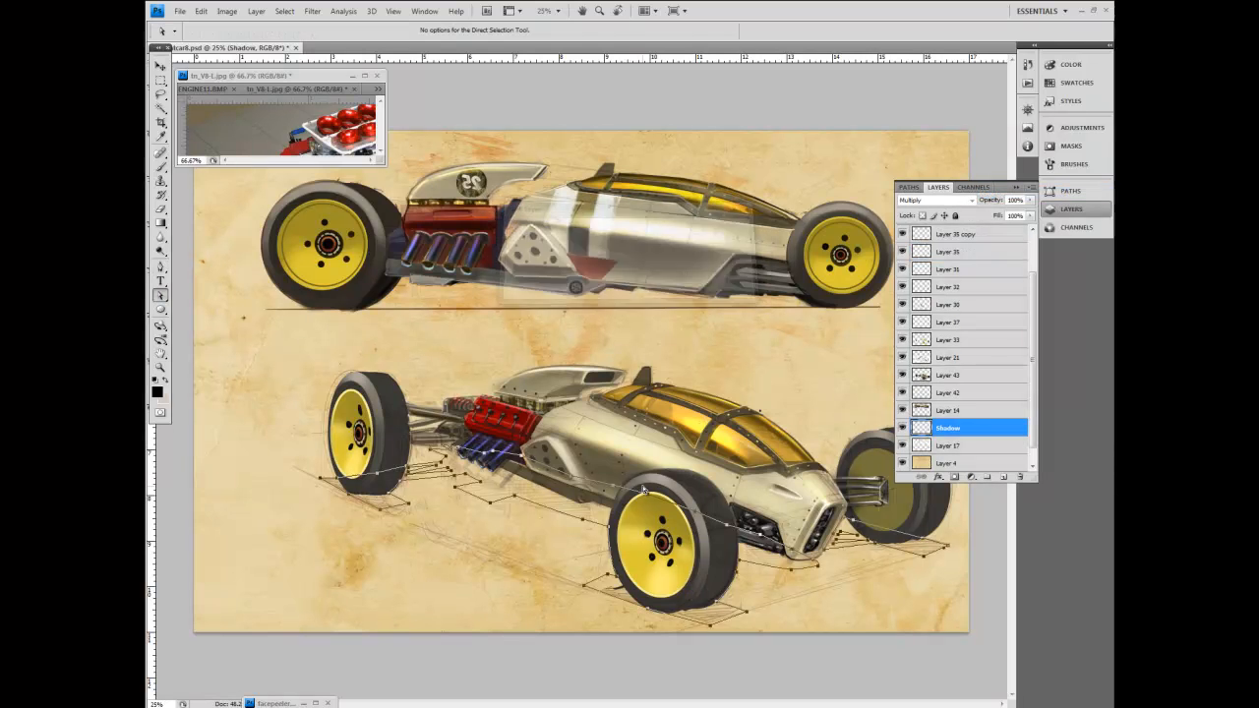
Choose a dark brown foreground colour and a soft round brush for the shadow.
key(i)
click(305, 423)
click(160, 392)
drag(402, 362, 391, 378)
click(567, 258)
click(162, 167)
click(313, 31)
click(286, 44)
click(228, 32)
click(225, 134)
click(452, 91)
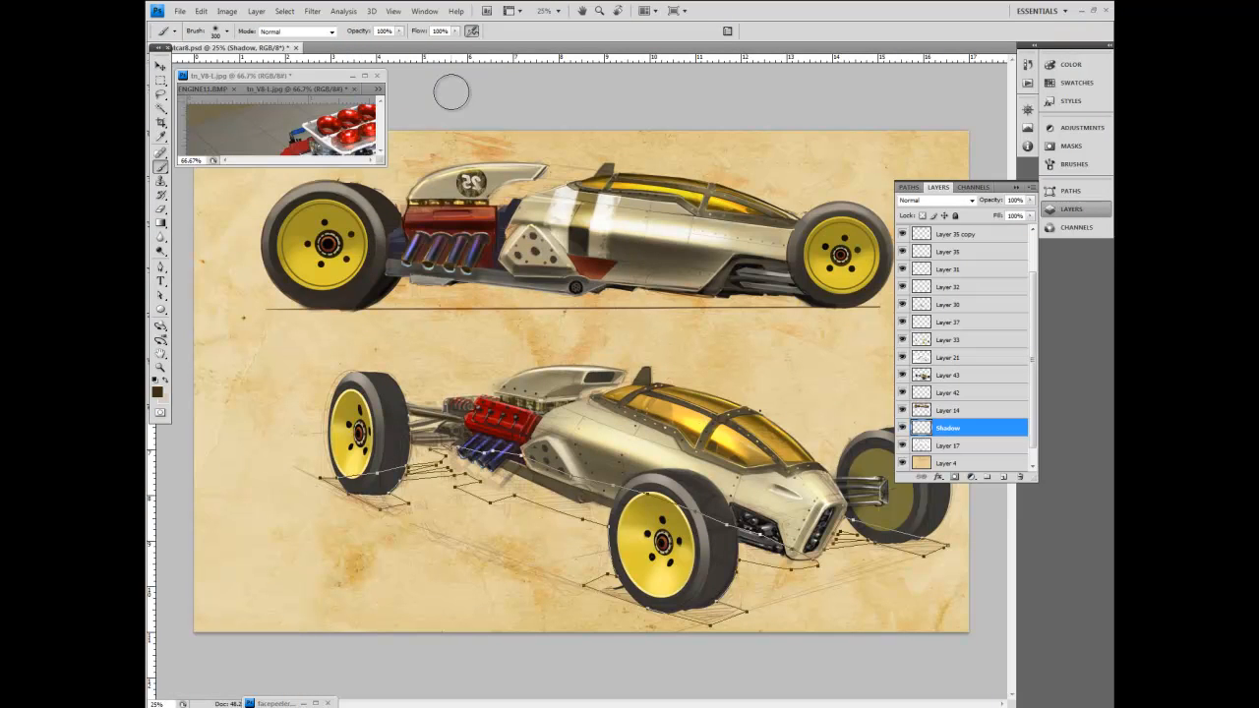
Load the shadow path as a selection and paint the ground shadow inside it on the Shadow layer.
click(1070, 191)
click(968, 478)
click(1071, 210)
key(bracketleft)
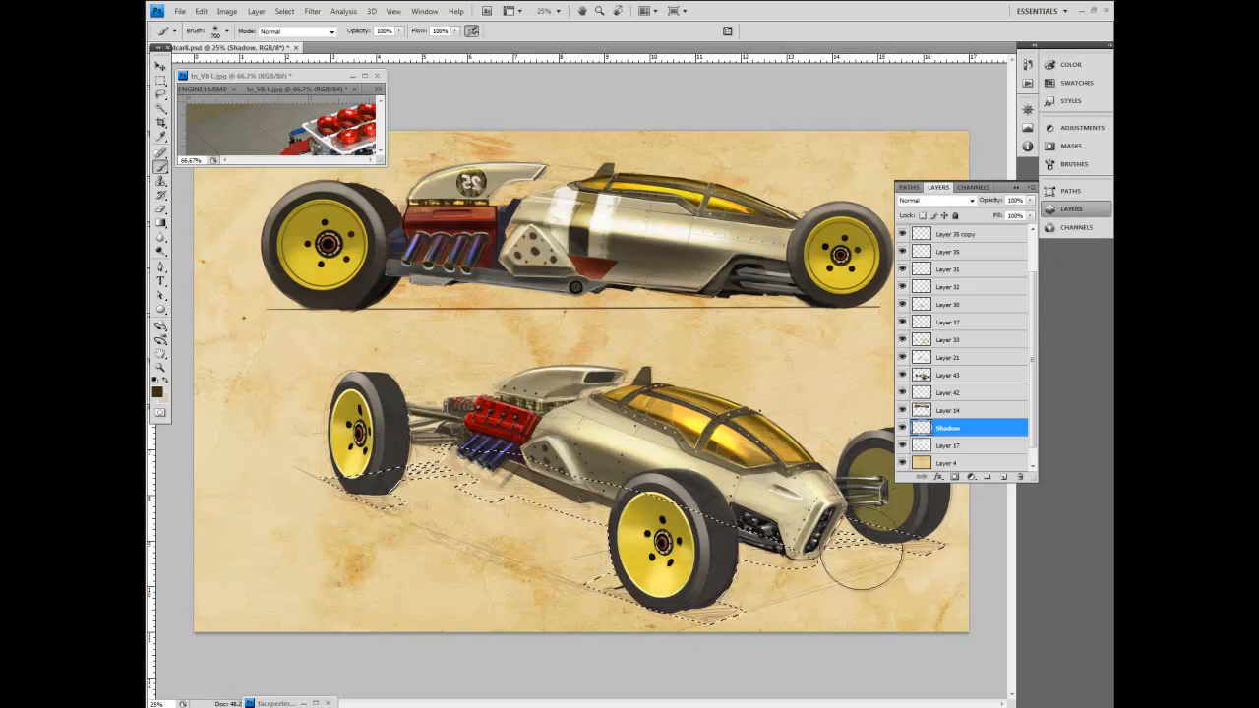
mouse_move(381, 487)
mouse_down()
mouse_move(474, 514)
mouse_move(817, 546)
mouse_move(967, 468)
mouse_move(823, 552)
mouse_up()
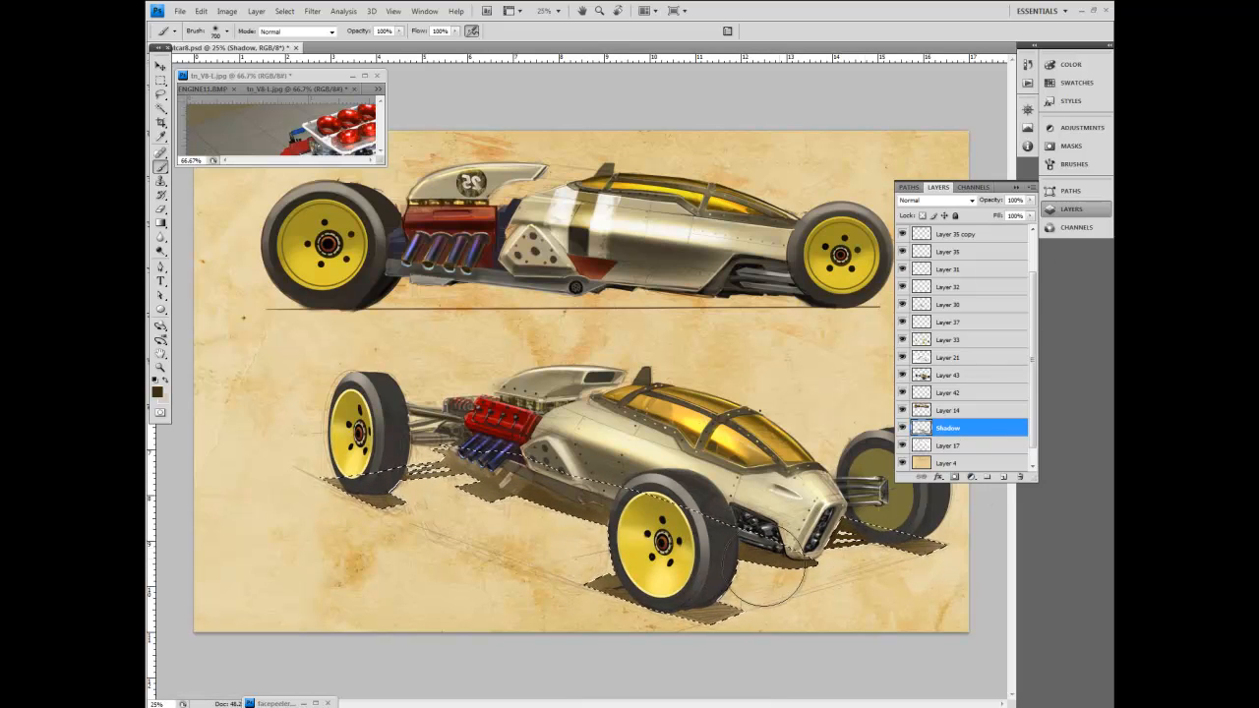
Toggle individual layers to find which ones hold the sketch marks around the car, leaving Layer 21 hidden.
click(903, 358)
click(903, 358)
click(903, 358)
click(902, 340)
click(902, 340)
click(902, 304)
click(902, 305)
click(902, 375)
click(903, 376)
Erase the stray marks beneath the exhausts on Layer 43 with a smaller eraser.
click(930, 375)
click(161, 208)
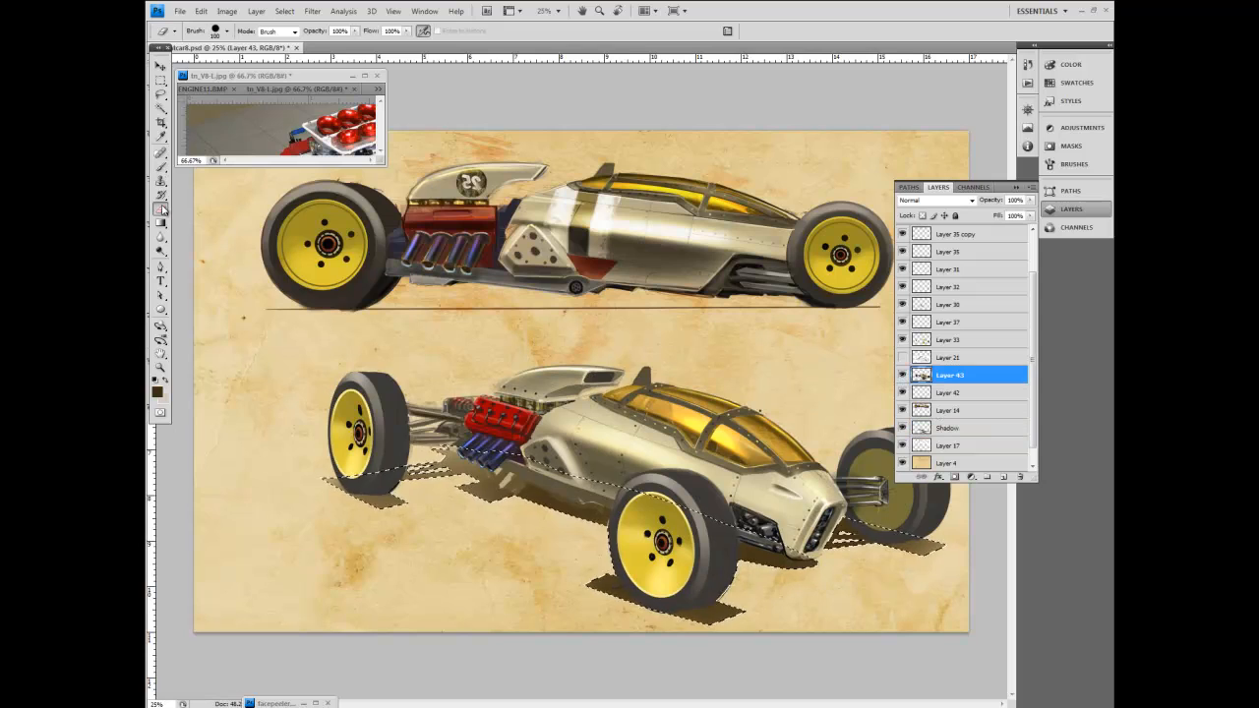
key(ctrl+z)
key([)
key(ctrl+z)
key(ctrl+z)
click(915, 378)
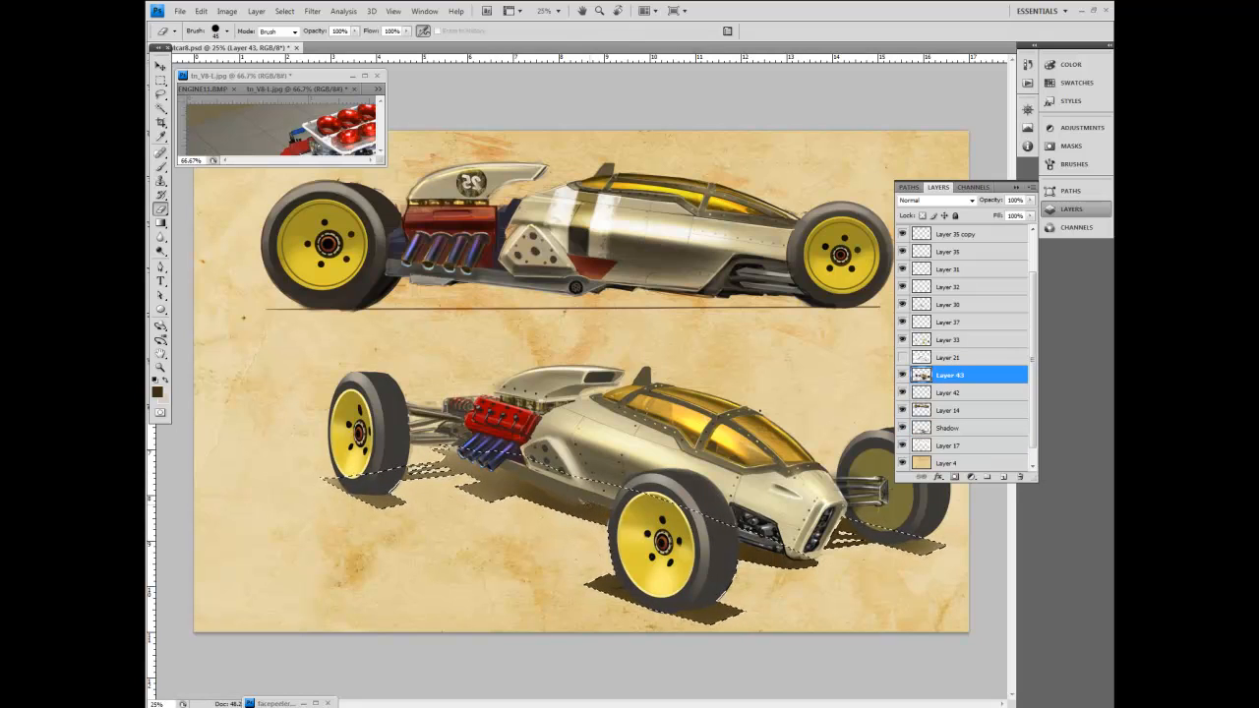
Touch up the car's edges on Layer 43 with a small hard brush and show Layer 21 again.
click(160, 167)
click(226, 32)
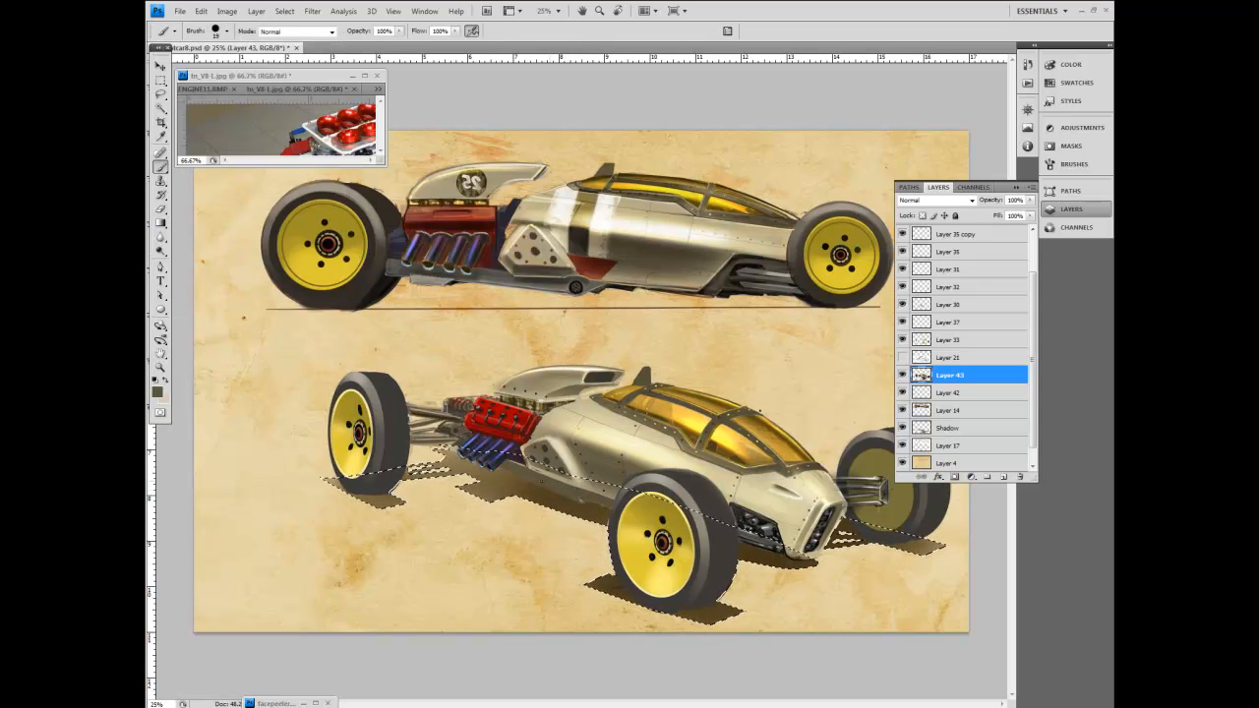
click(907, 360)
click(903, 358)
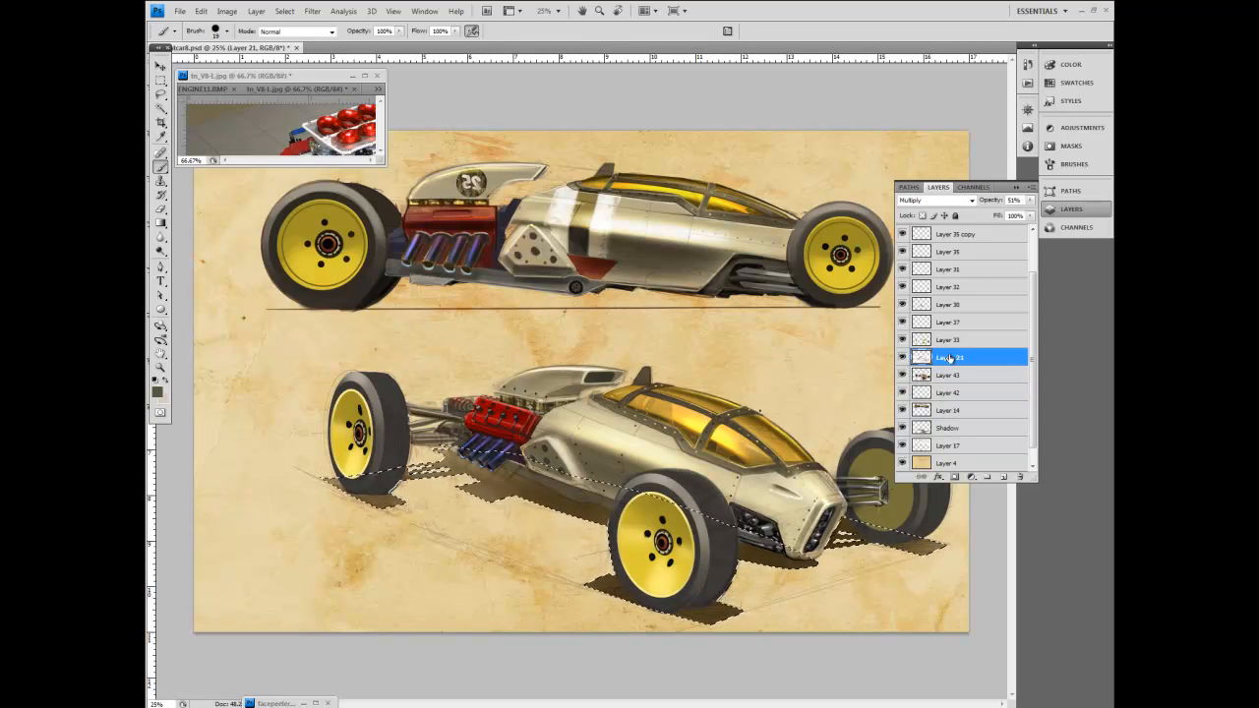
Darken the ground shadow on the Shadow layer with a darker brown and a large soft brush.
click(923, 433)
click(156, 392)
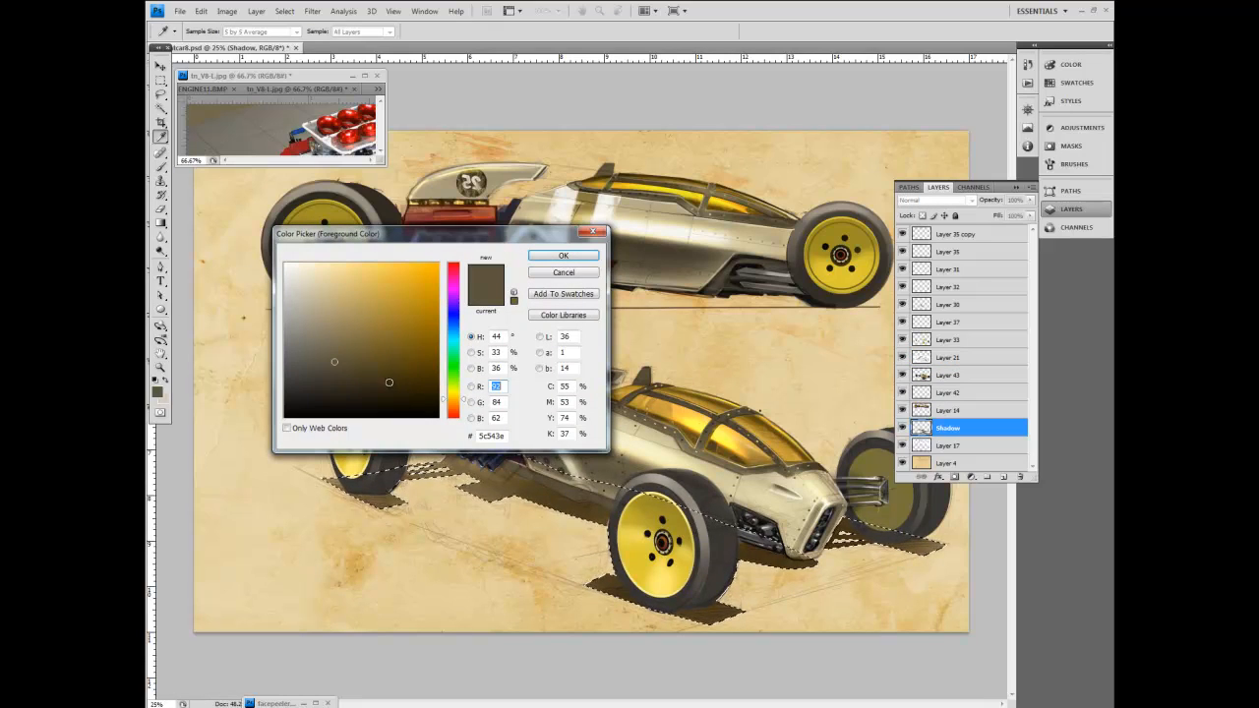
click(565, 254)
click(226, 31)
click(228, 128)
click(451, 96)
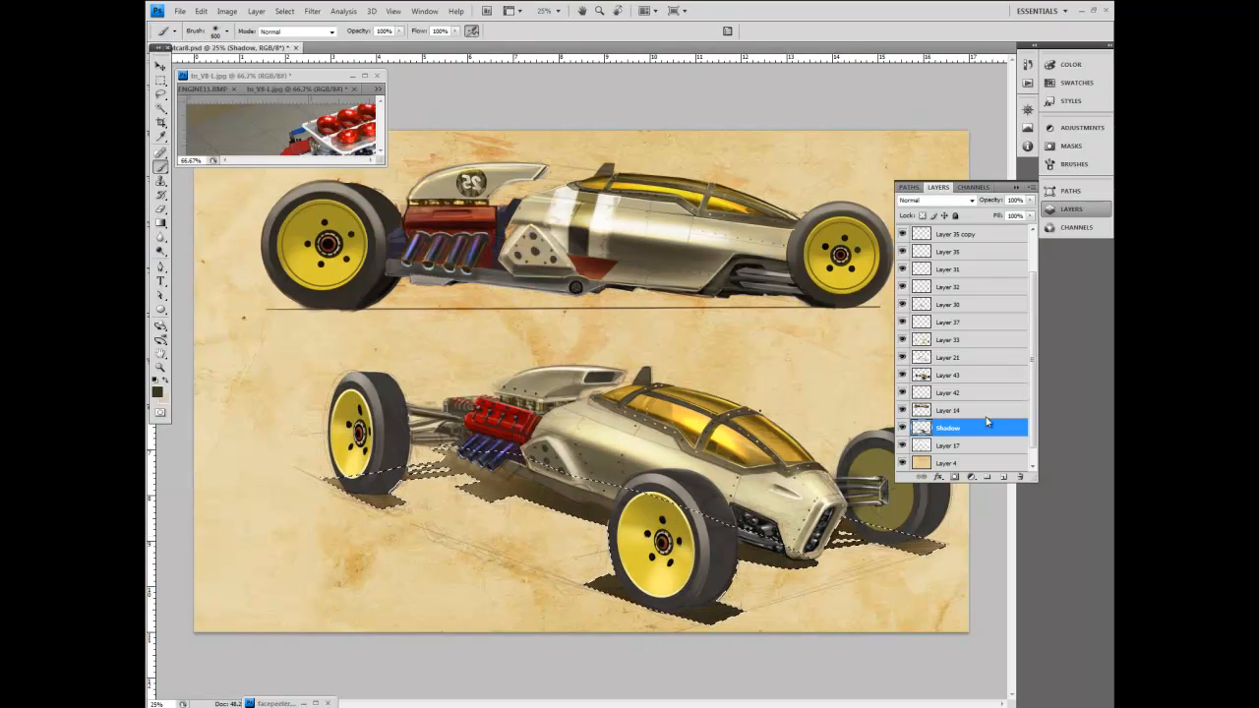
Erase the sketch lines on Layer 21 inside the shadow selection and clear the selection.
click(949, 358)
click(161, 208)
drag(700, 601, 737, 590)
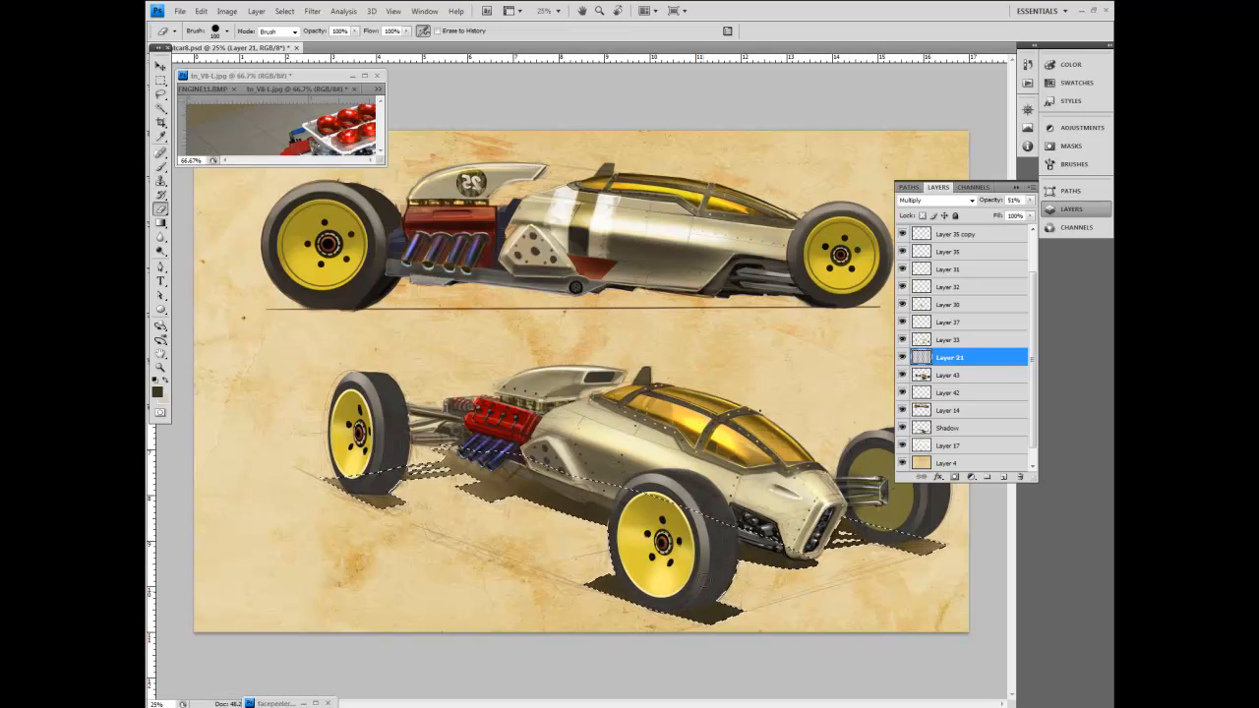
click(902, 376)
click(902, 375)
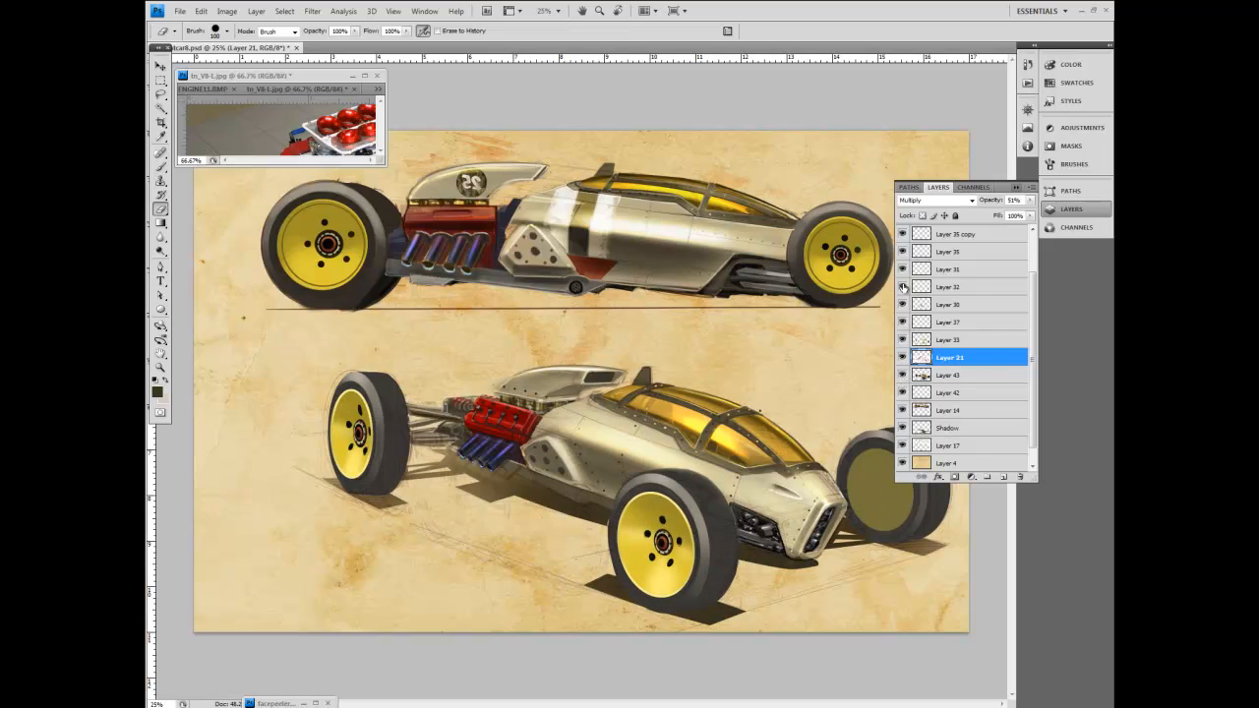
On Layer 32, fit a Path 1 ellipse to the far front wheel's inner rim and load it as a selection.
click(915, 286)
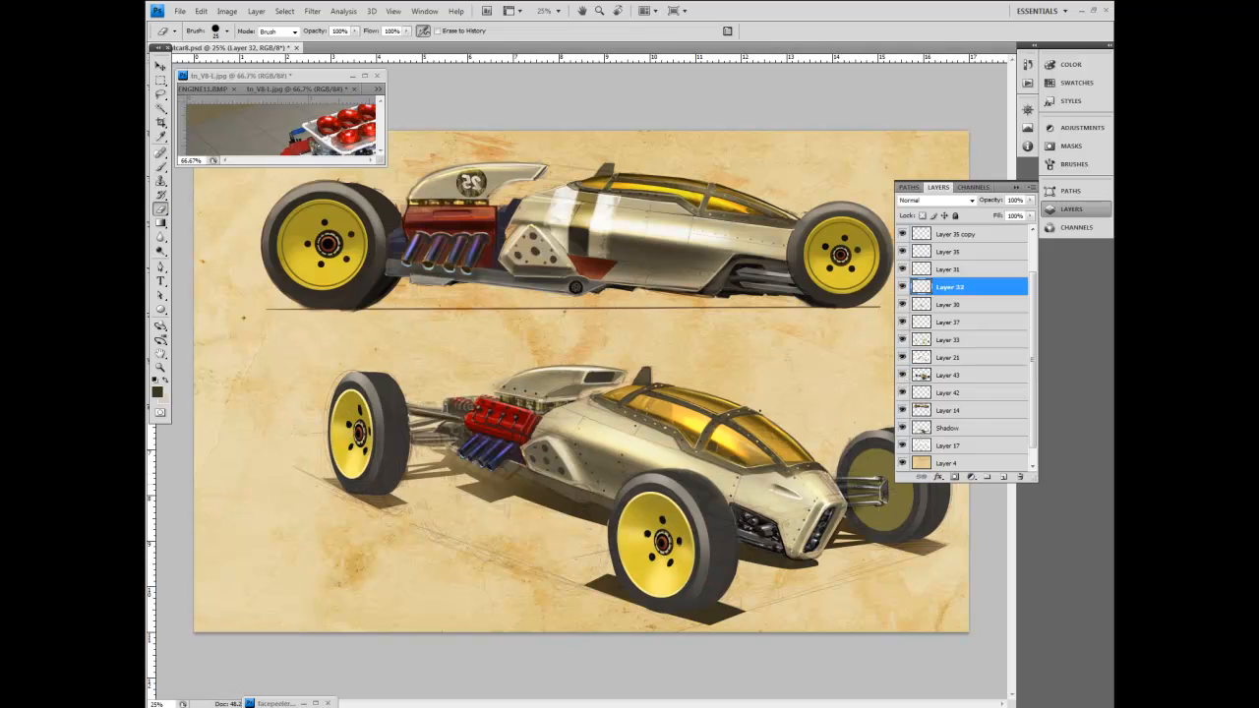
click(1018, 188)
click(1070, 191)
click(929, 250)
click(1018, 188)
key(a)
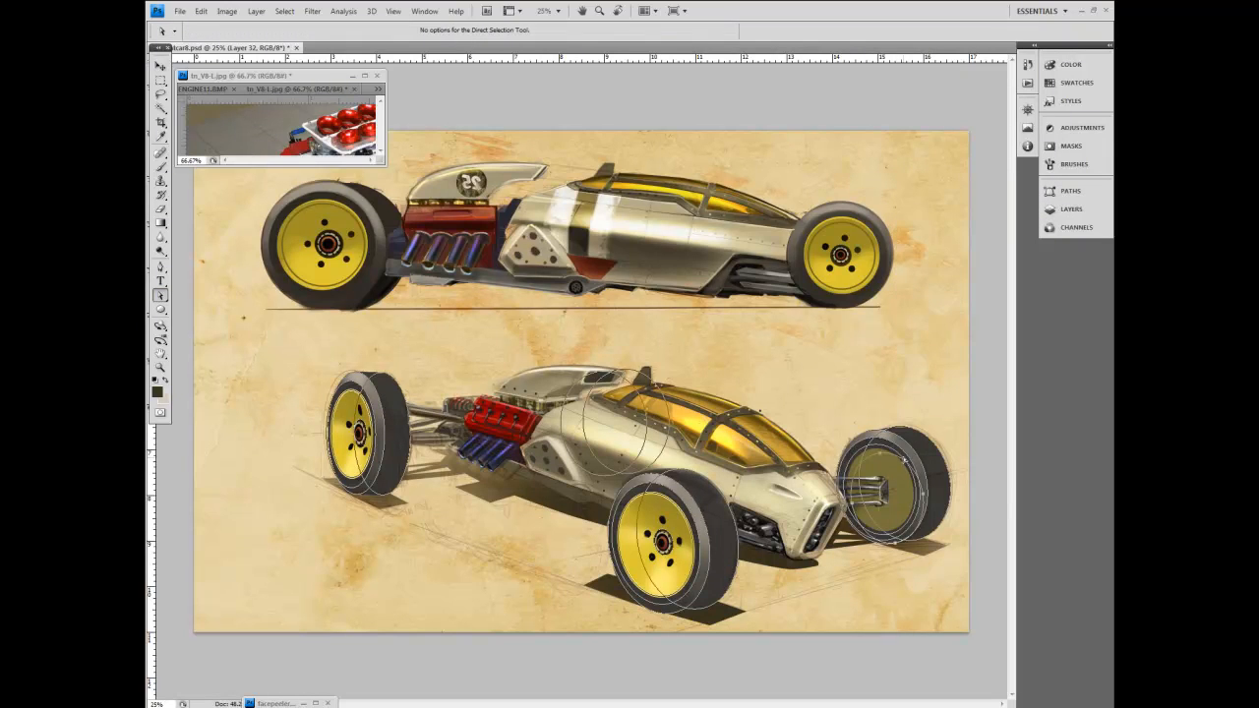
click(200, 11)
click(207, 218)
drag(923, 446, 896, 485)
key(Return)
click(1070, 191)
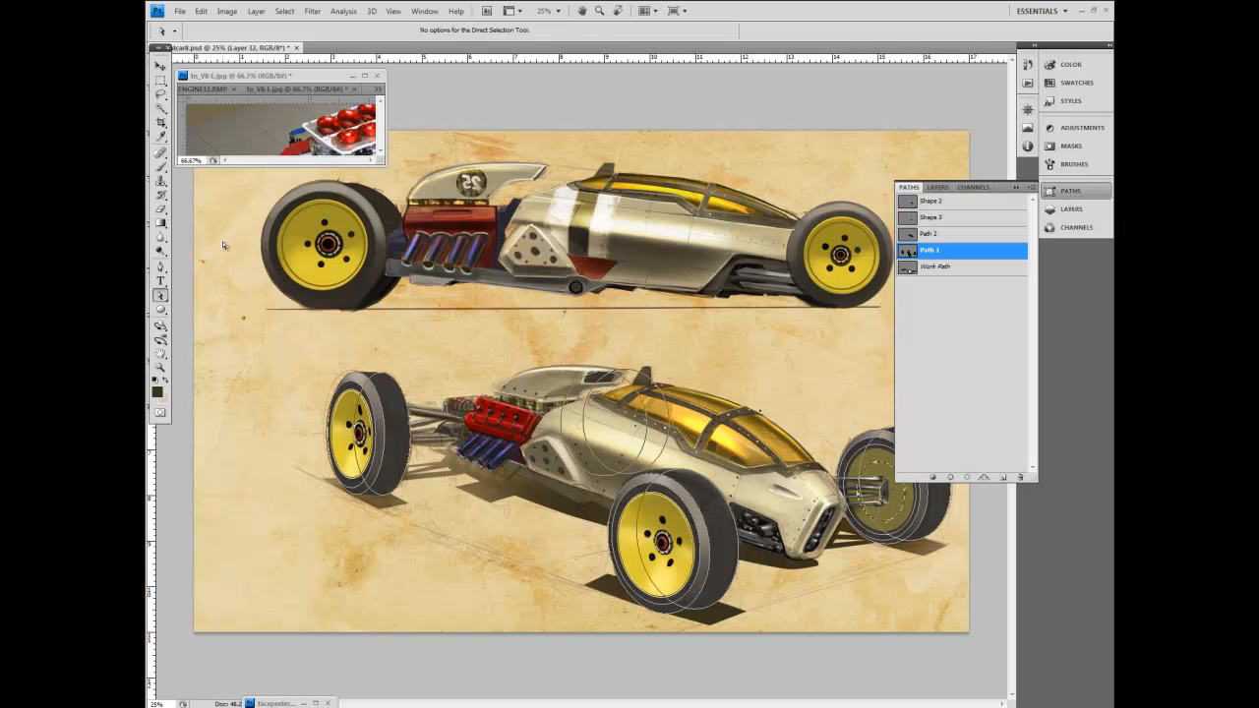
Create a new layer and shade the inside of the far front wheel dark brown within the selection.
click(159, 392)
click(561, 256)
click(160, 168)
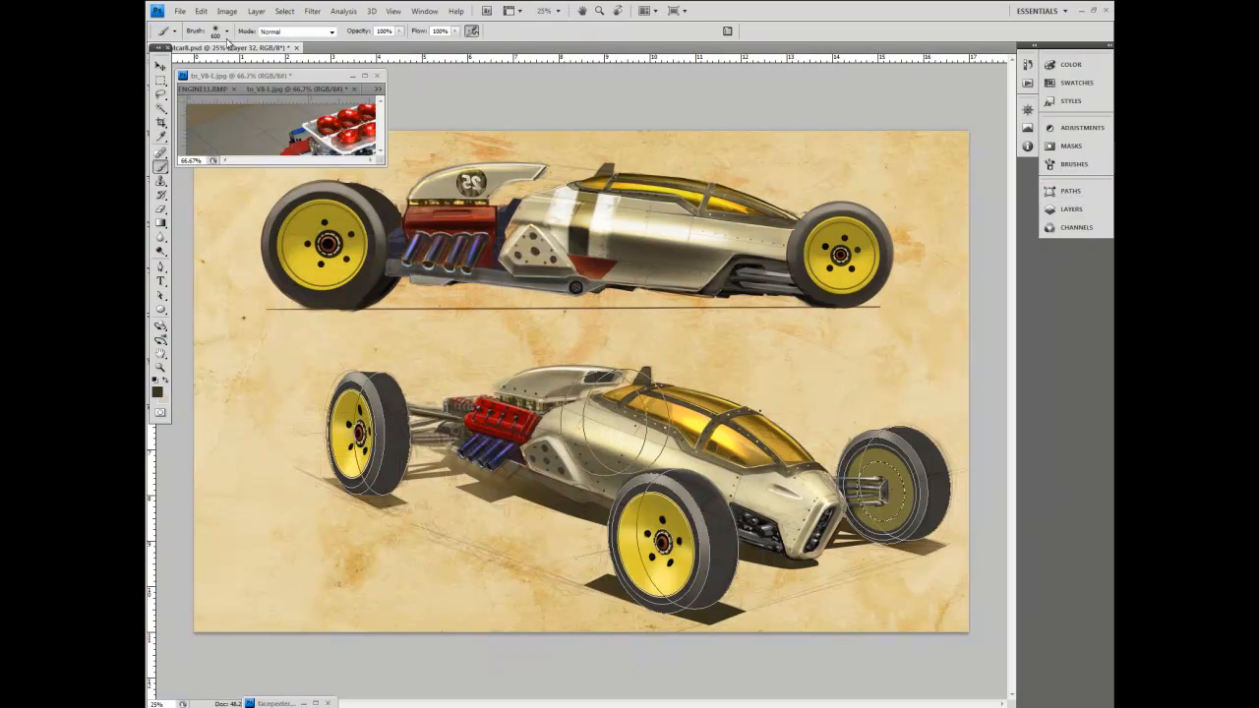
click(1071, 208)
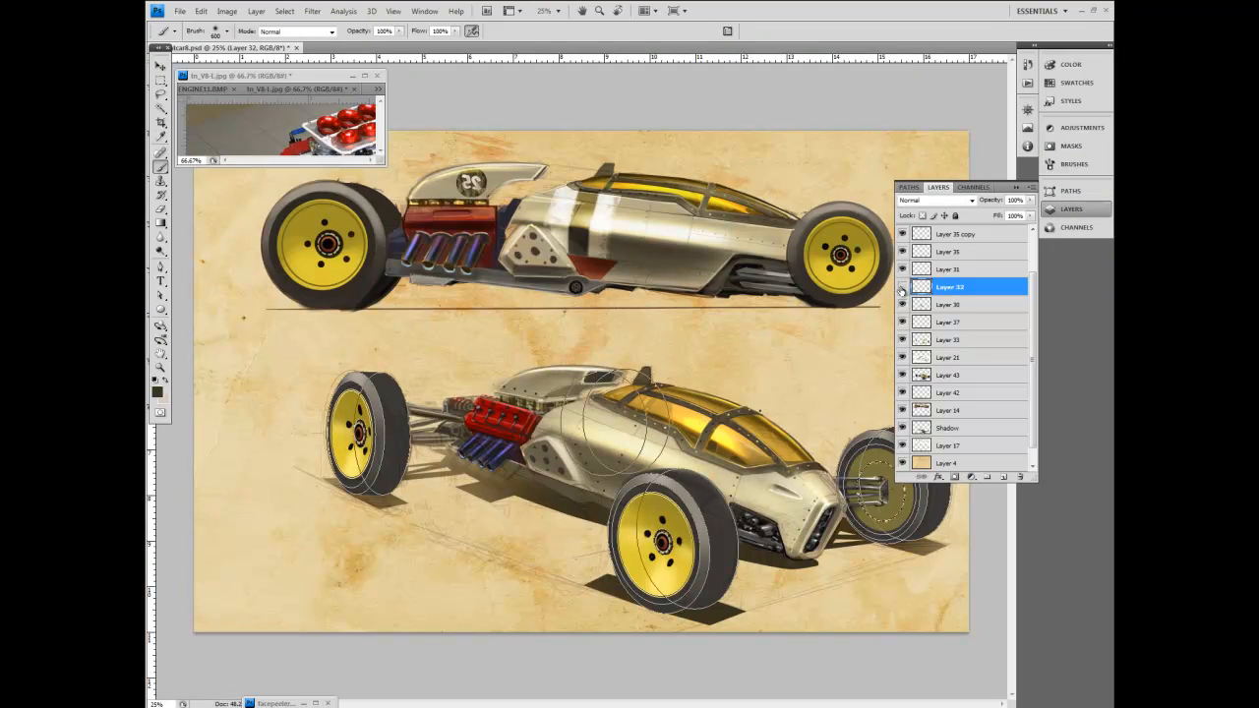
click(1031, 187)
click(1023, 197)
key(Return)
click(1018, 187)
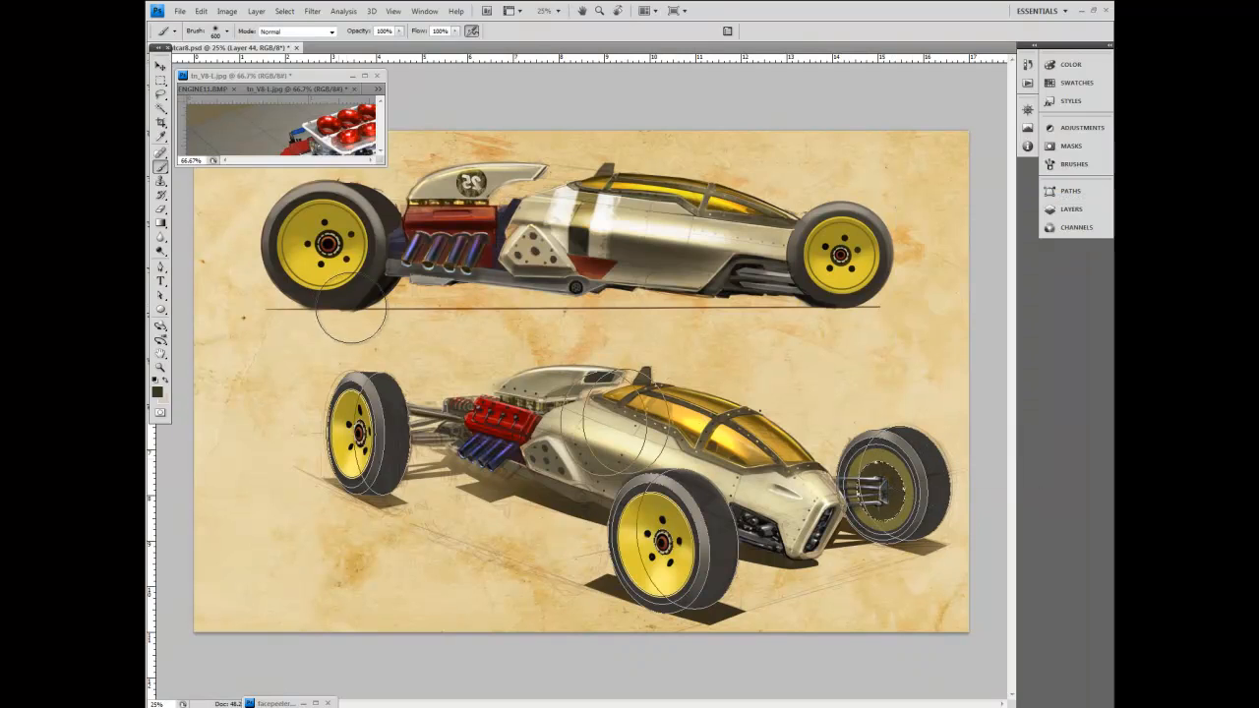
Transform the rim ellipse on the far front wheel slightly and load it as a new selection.
click(161, 295)
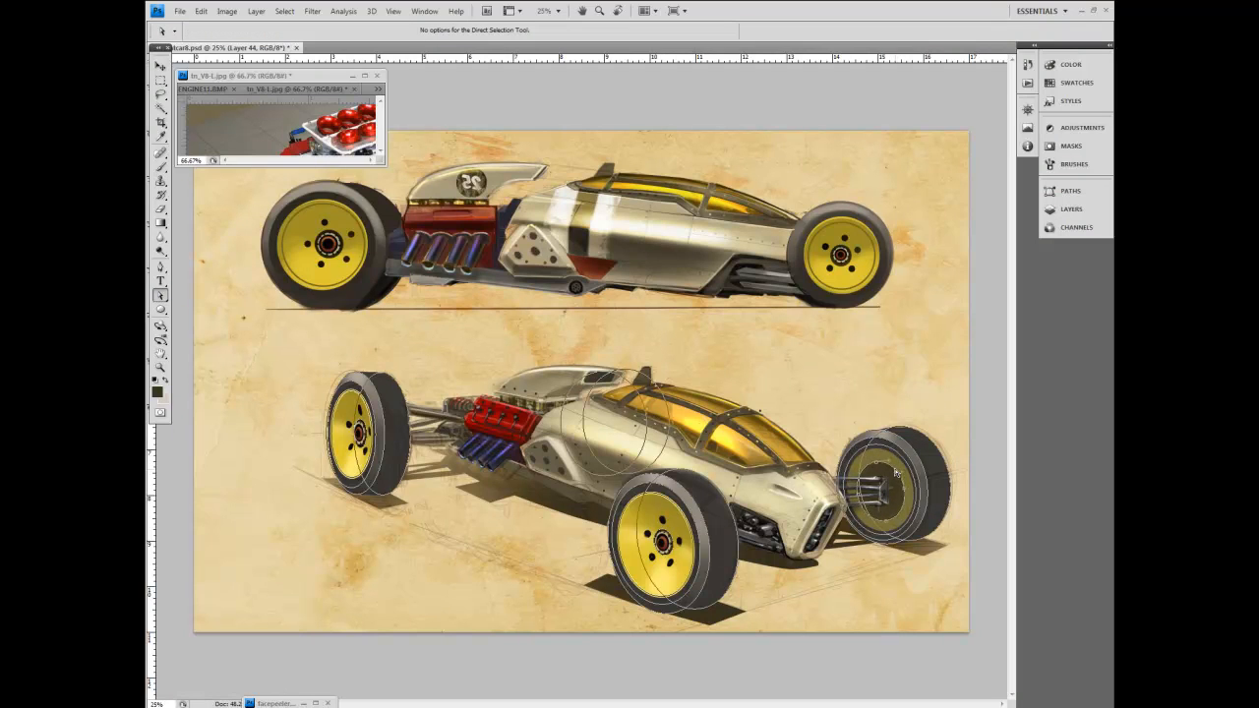
click(202, 11)
mouse_move(207, 237)
click(340, 255)
drag(917, 443, 914, 447)
key(Return)
click(1070, 191)
click(1017, 188)
key(b)
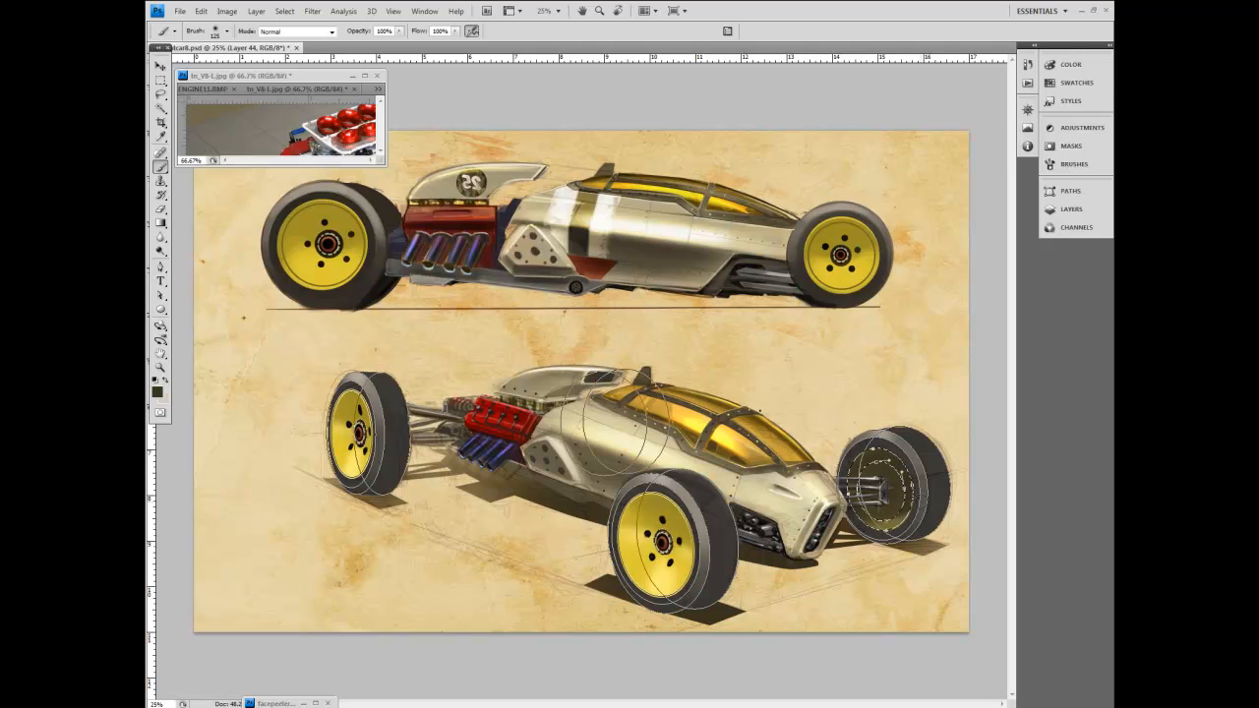
Shade the far front wheel's interior within the selection using black and an enlarged soft brush.
click(226, 31)
click(250, 111)
click(527, 95)
key(bracketright)
click(159, 394)
click(411, 406)
click(560, 257)
key(bracketright)
key(bracketright)
drag(865, 460, 901, 466)
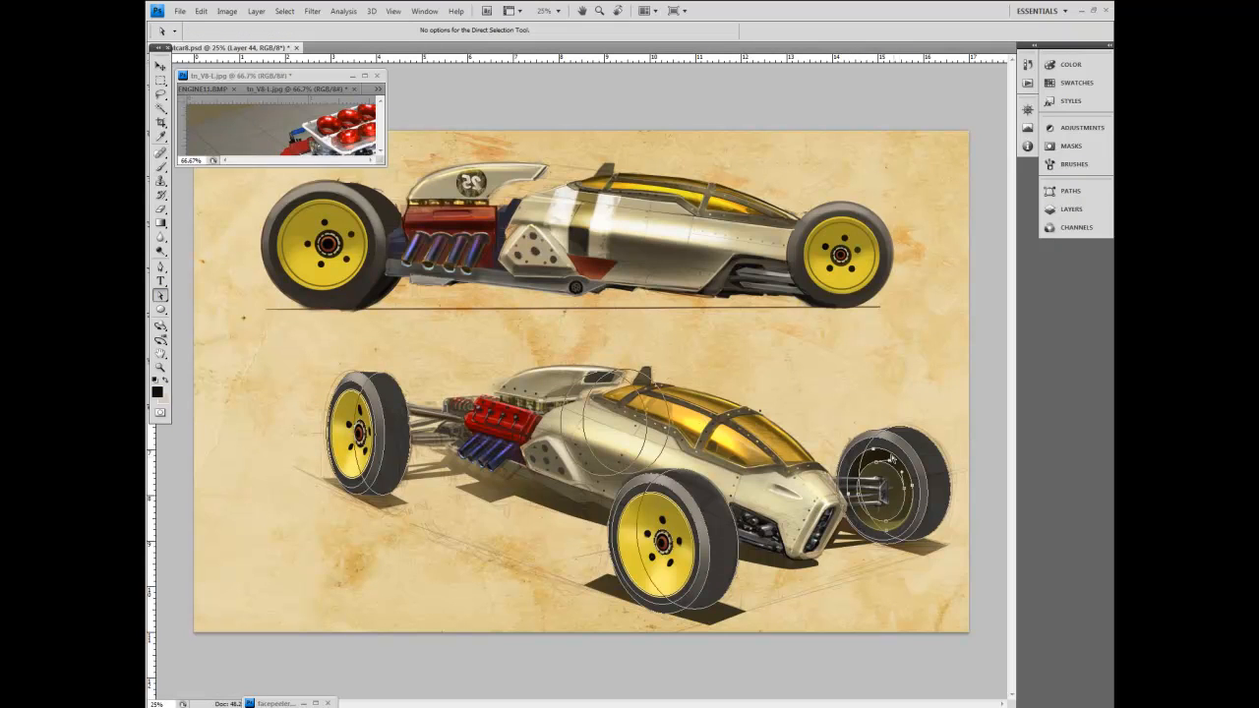
Sample the wheel's yellow as the brush colour and reduce the brush to 10 px.
click(161, 138)
click(239, 264)
click(161, 167)
key(bracketleft)
key(bracketleft)
key(bracketleft)
key(bracketleft)
key(bracketleft)
key(bracketleft)
key(bracketleft)
key(bracketleft)
Try stroking the far front wheel's inner rim path in yellow on Layer 44, undoing the attempts.
mouse_move(293, 371)
mouse_down()
mouse_move(259, 474)
mouse_move(295, 484)
mouse_up()
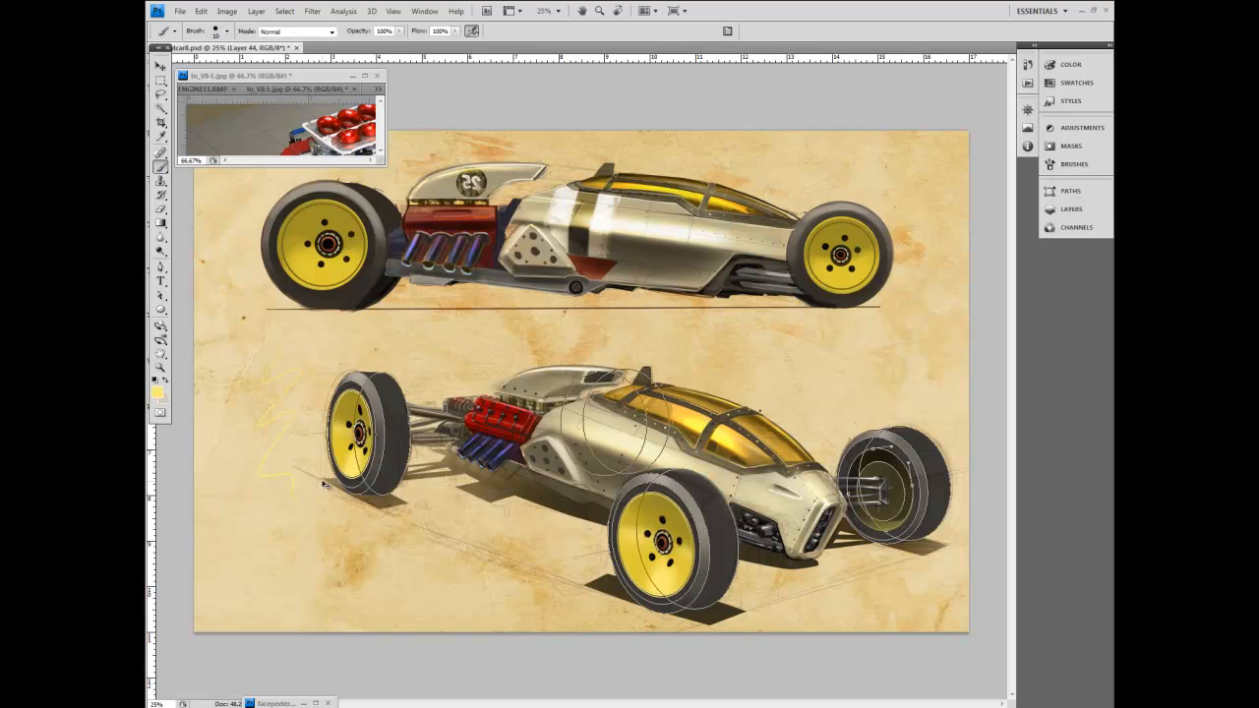
click(1070, 191)
click(993, 382)
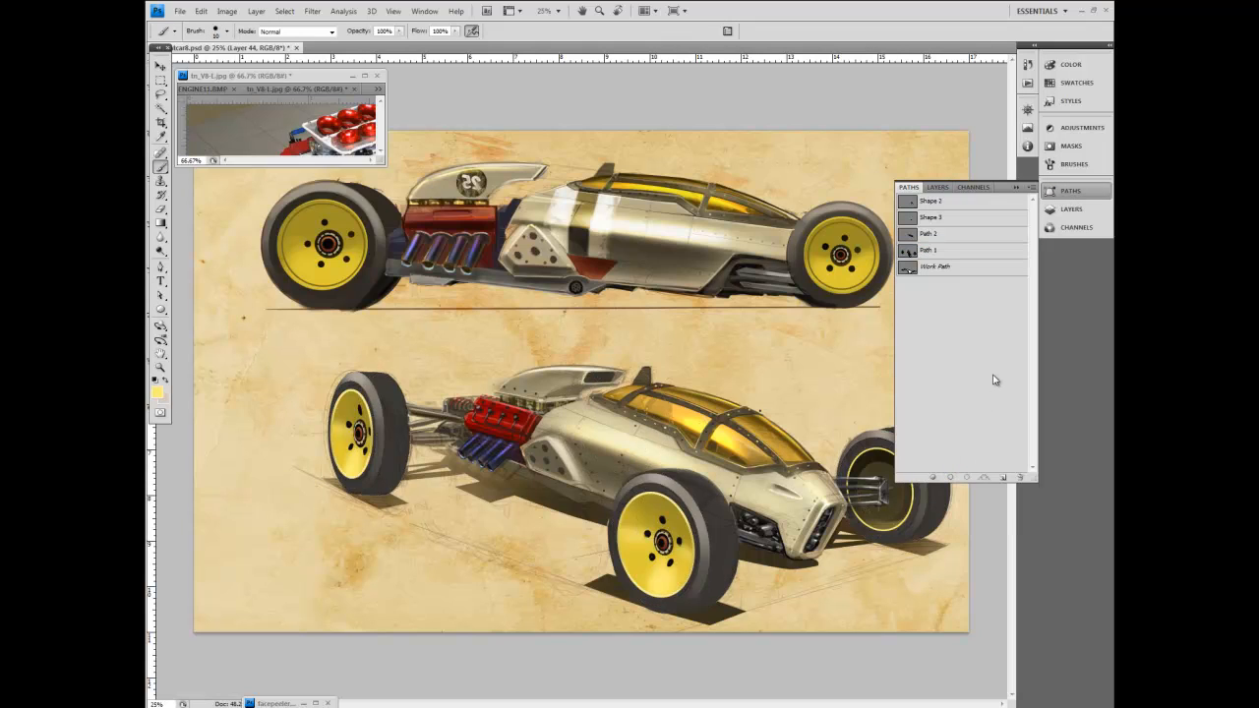
key(ctrl+z)
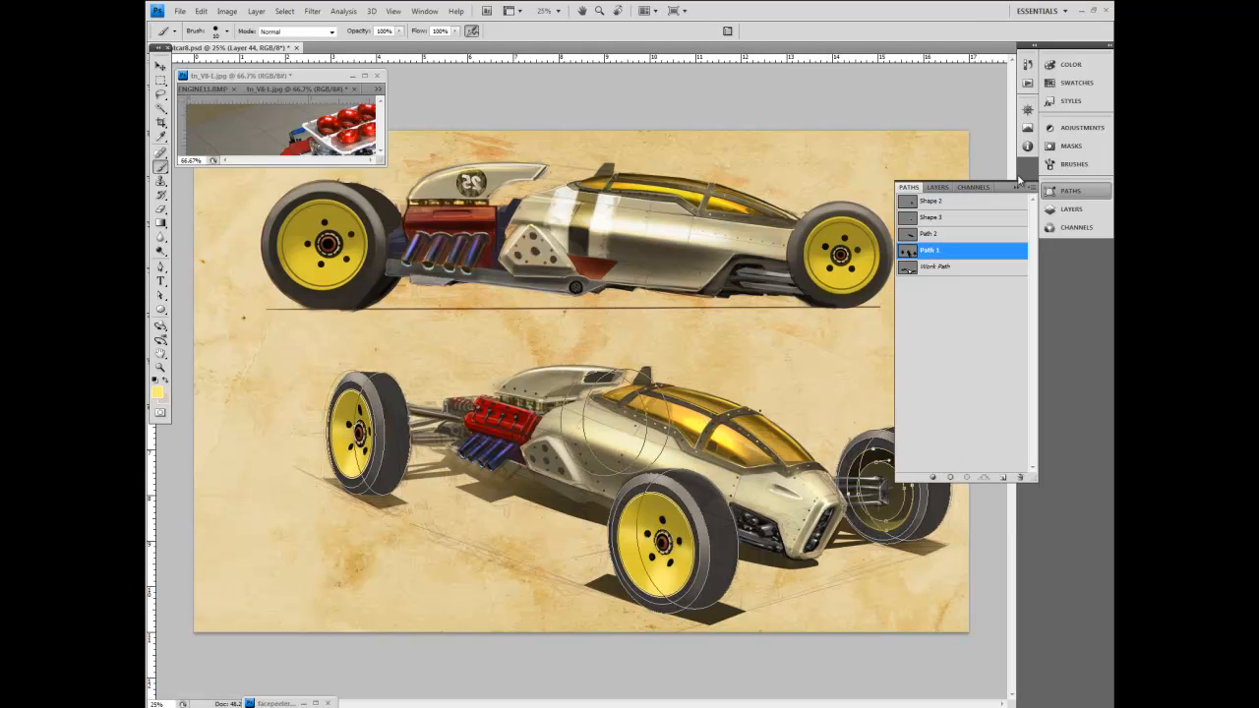
click(1013, 186)
click(1070, 191)
click(1014, 187)
key(ctrl+z)
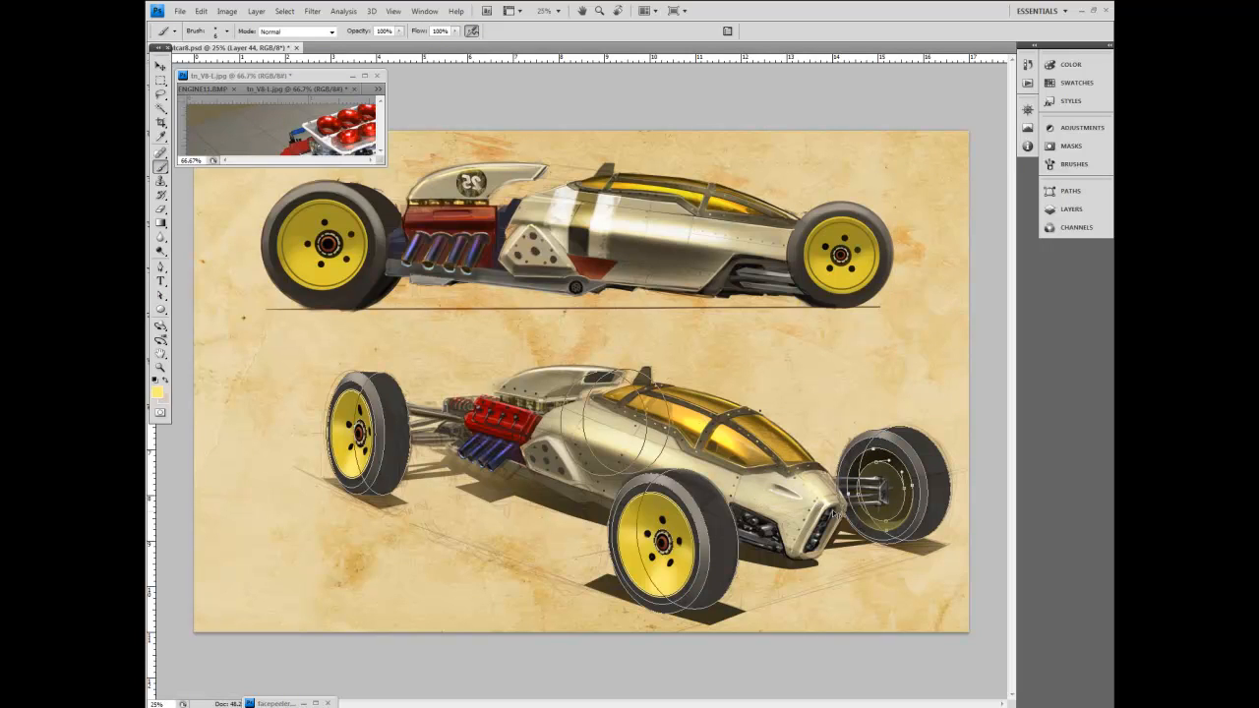
Add a new layer above Layer 44 for the yellow rim line.
key(a)
click(1070, 190)
key(b)
click(1071, 209)
click(1030, 187)
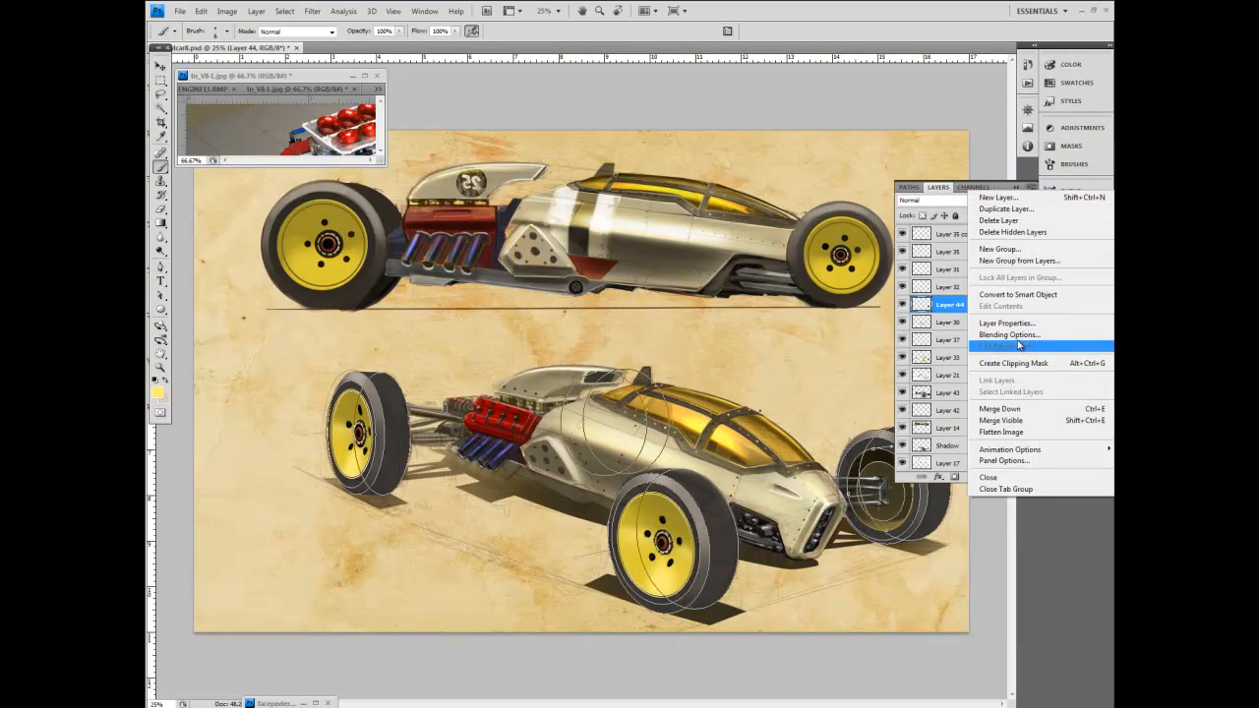
click(998, 195)
key(Return)
Stroke the far front wheel's rim path in yellow with a 7 px brush on the new layer and deselect Path 1.
key(a)
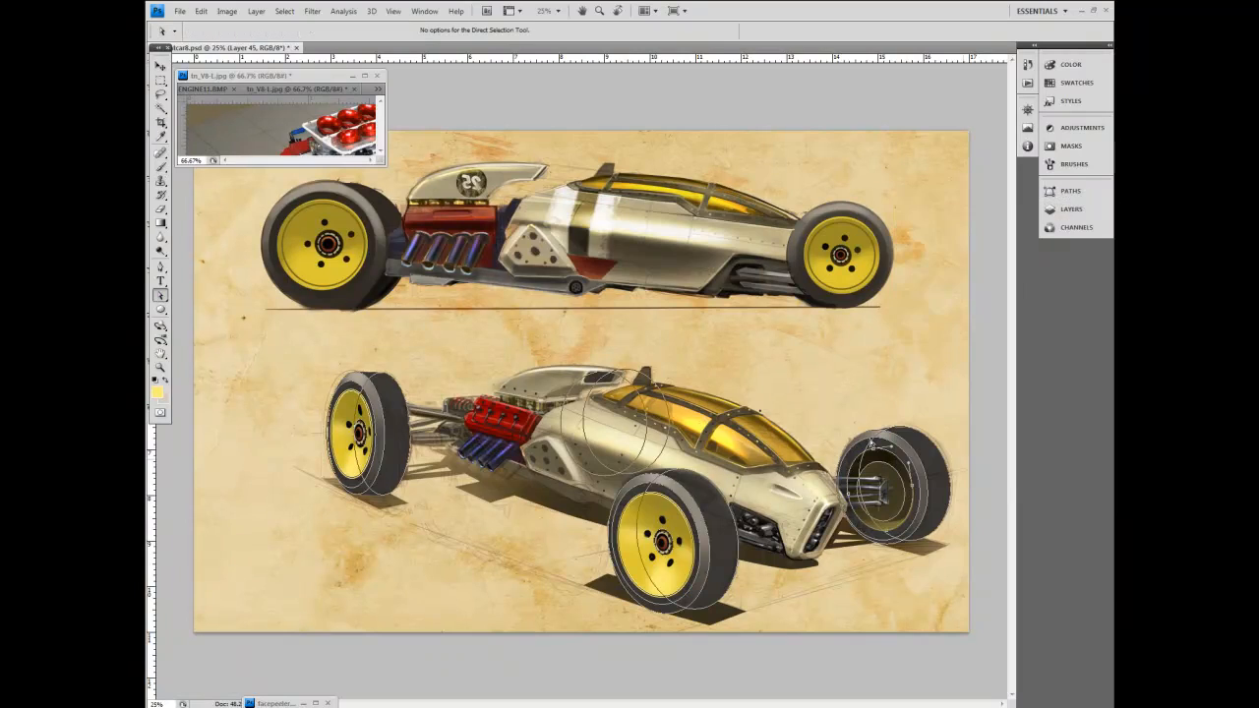
click(1071, 190)
click(961, 430)
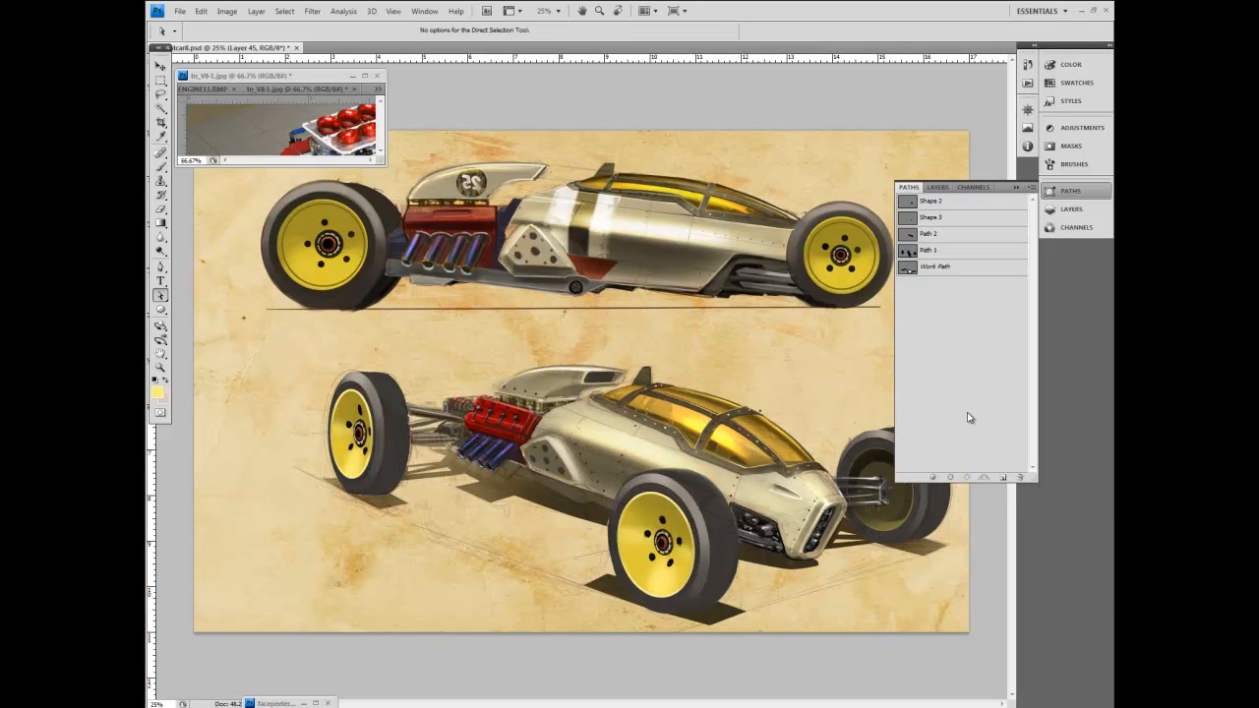
click(1071, 208)
key(b)
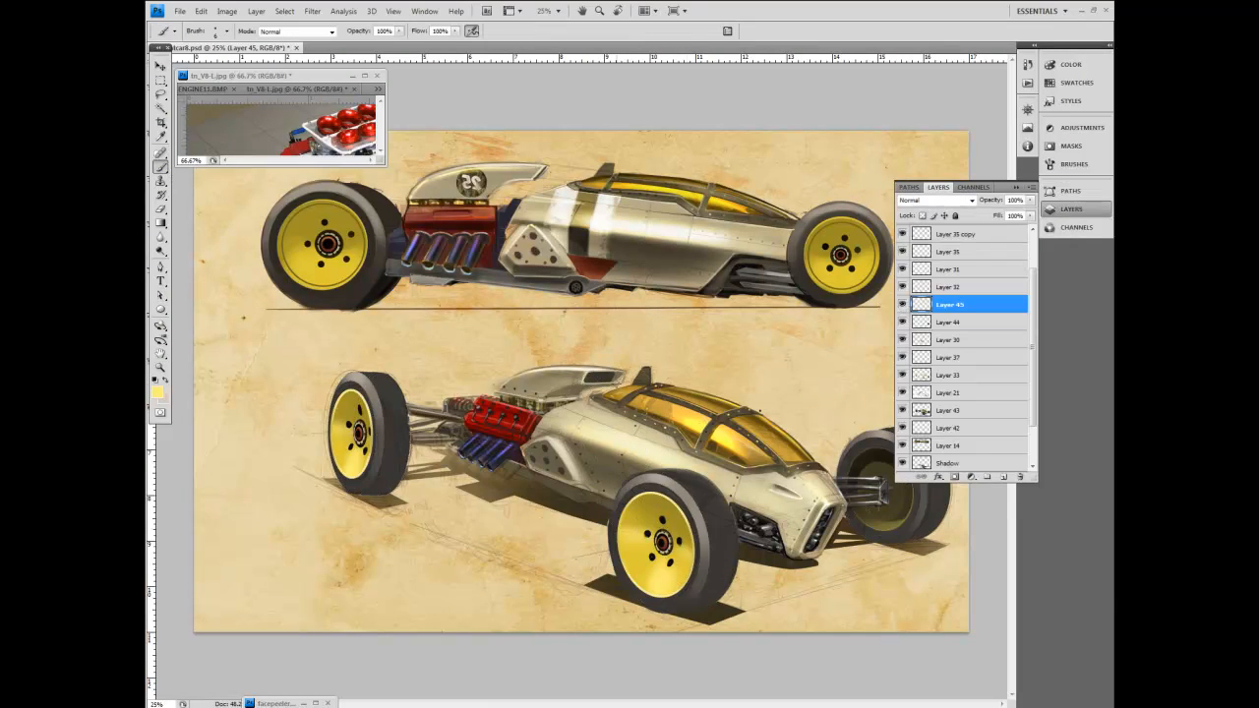
key(a)
click(1071, 190)
click(945, 249)
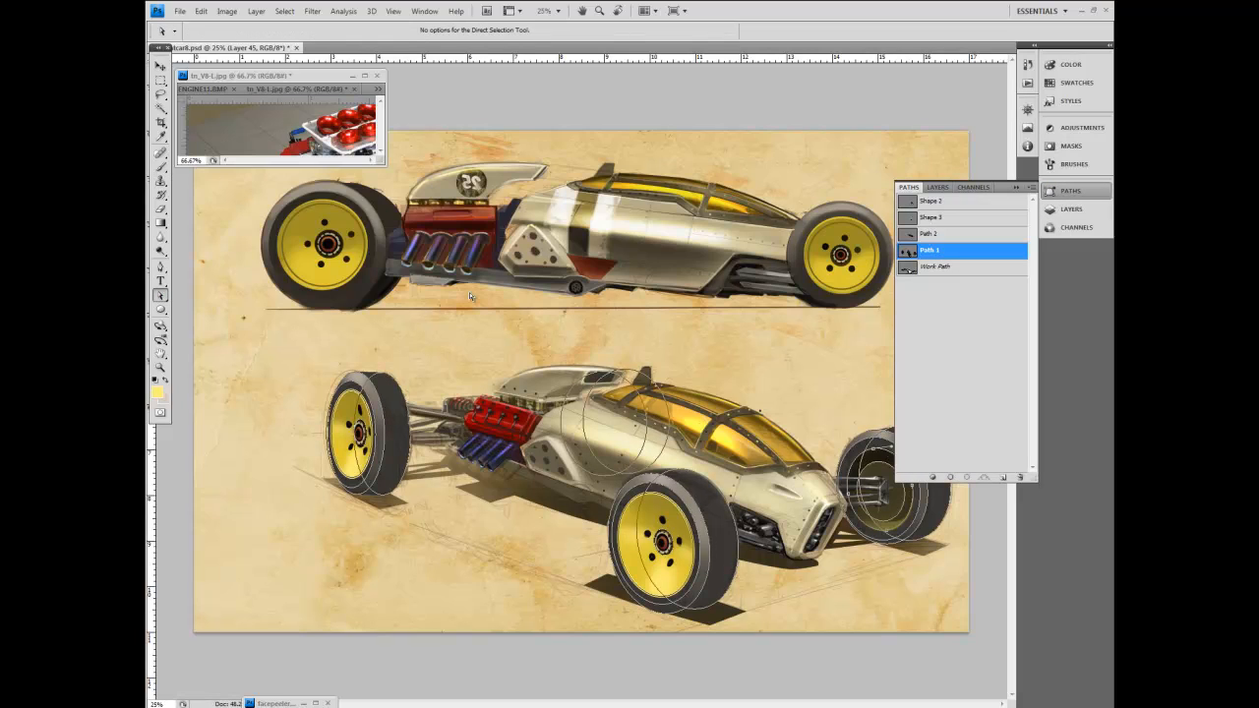
key(b)
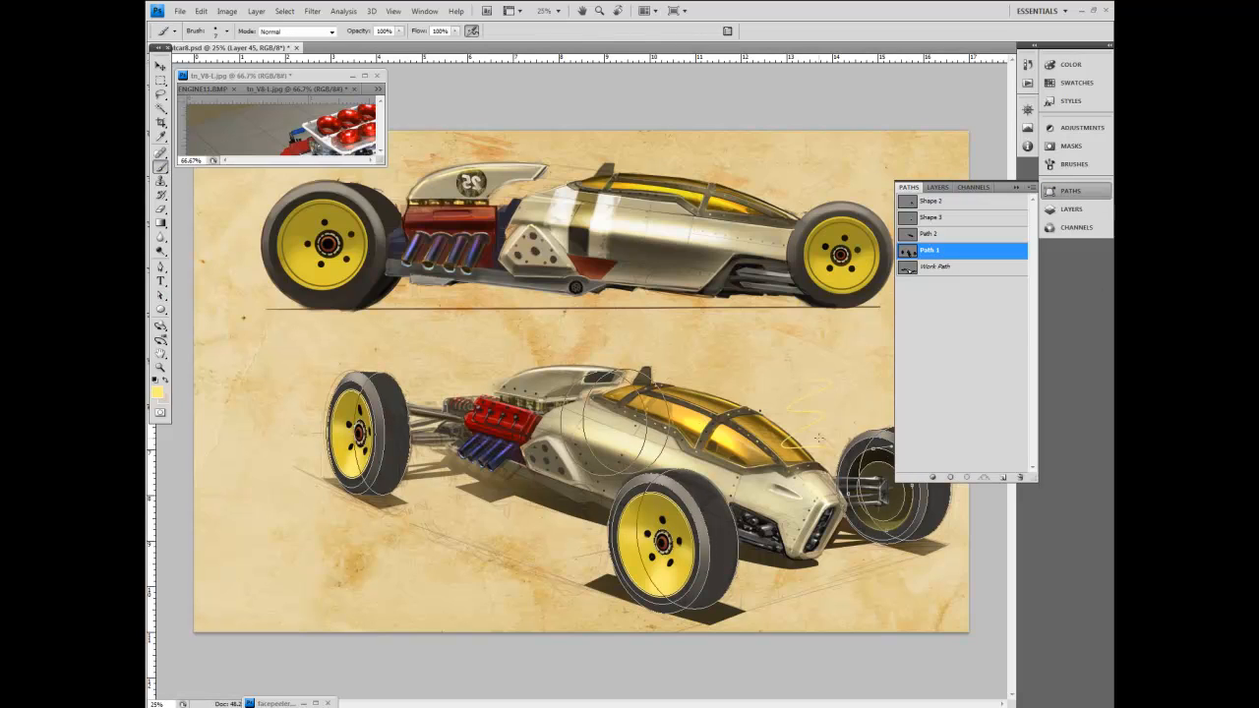
click(963, 409)
click(1071, 190)
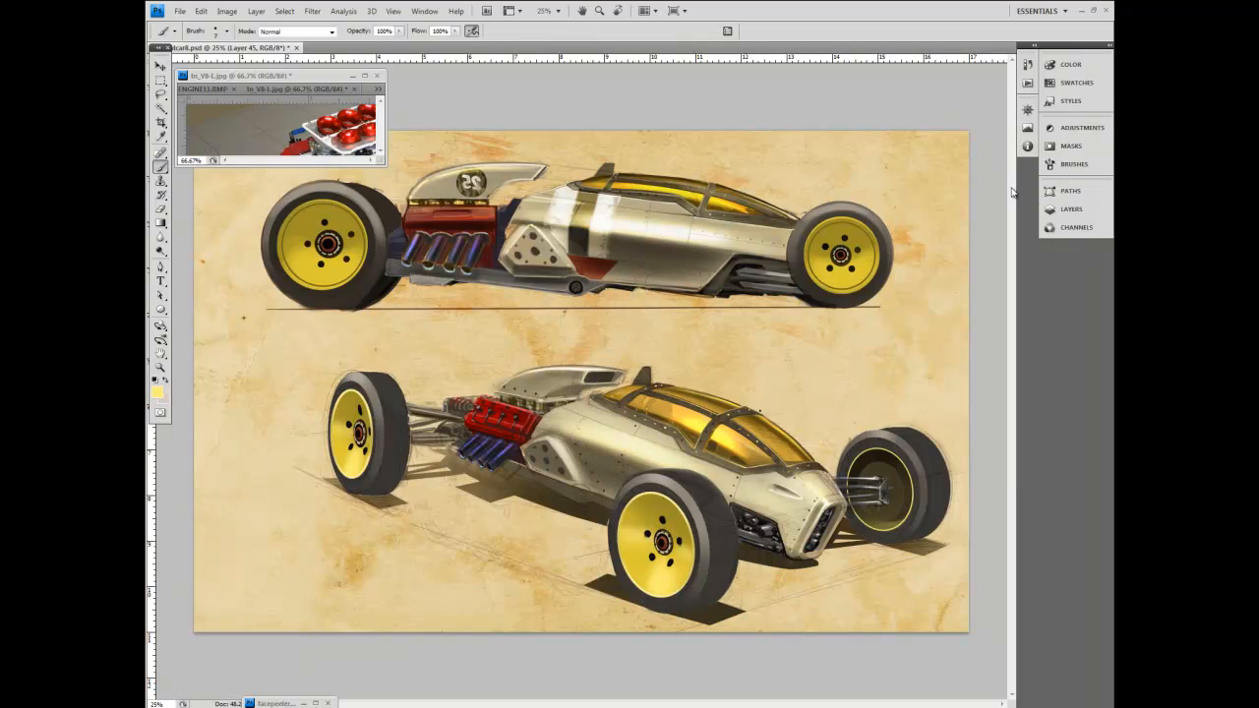
Save the document and set black as the brush colour, keeping yellow as the background colour.
click(180, 11)
click(192, 166)
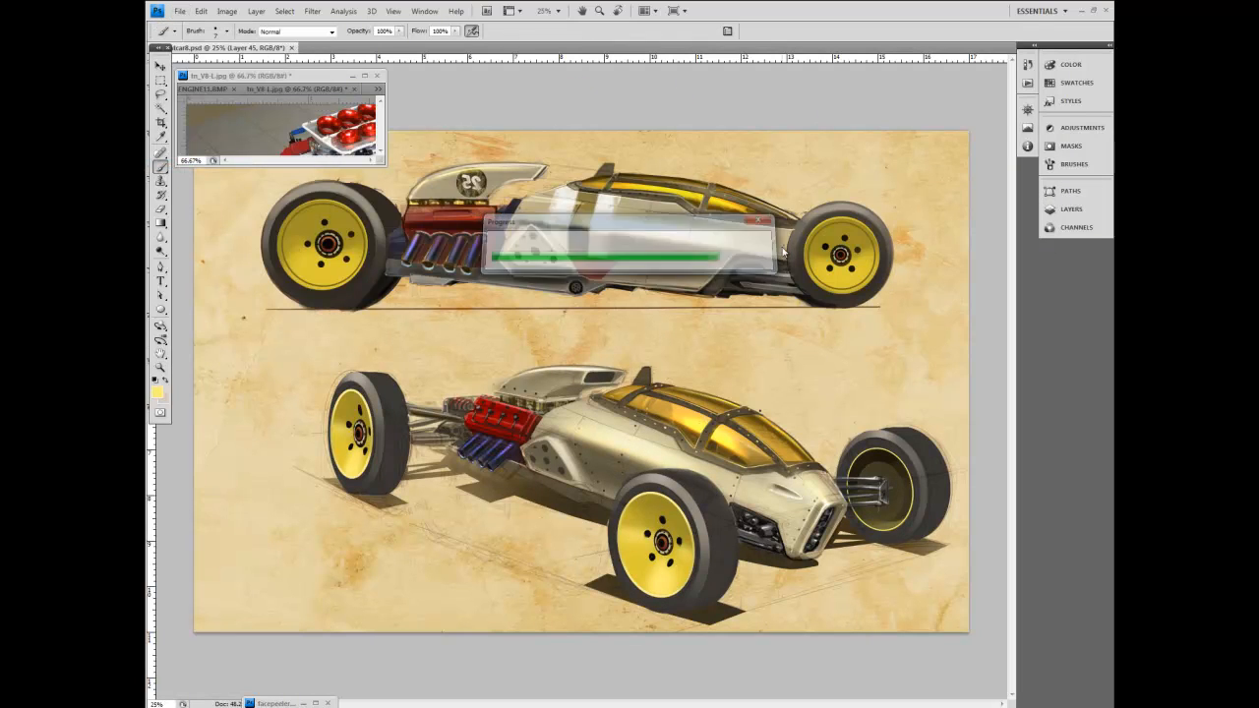
click(165, 380)
click(157, 392)
click(279, 417)
click(544, 257)
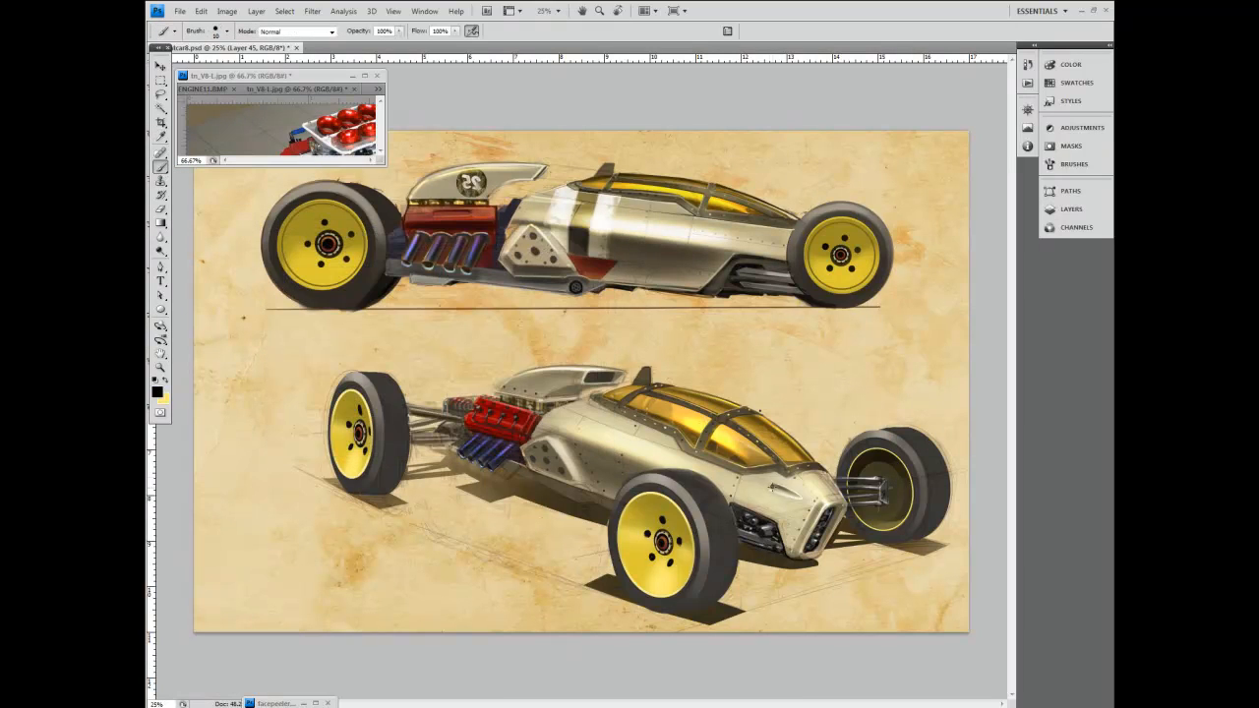
Adjust the brush size, sample colours around the perspective car's nose, ready the Eraser and save the document.
key([)
key([)
key([)
alt+click(804, 480)
alt+click(829, 474)
key(e)
click(1071, 208)
key(ctrl+s)
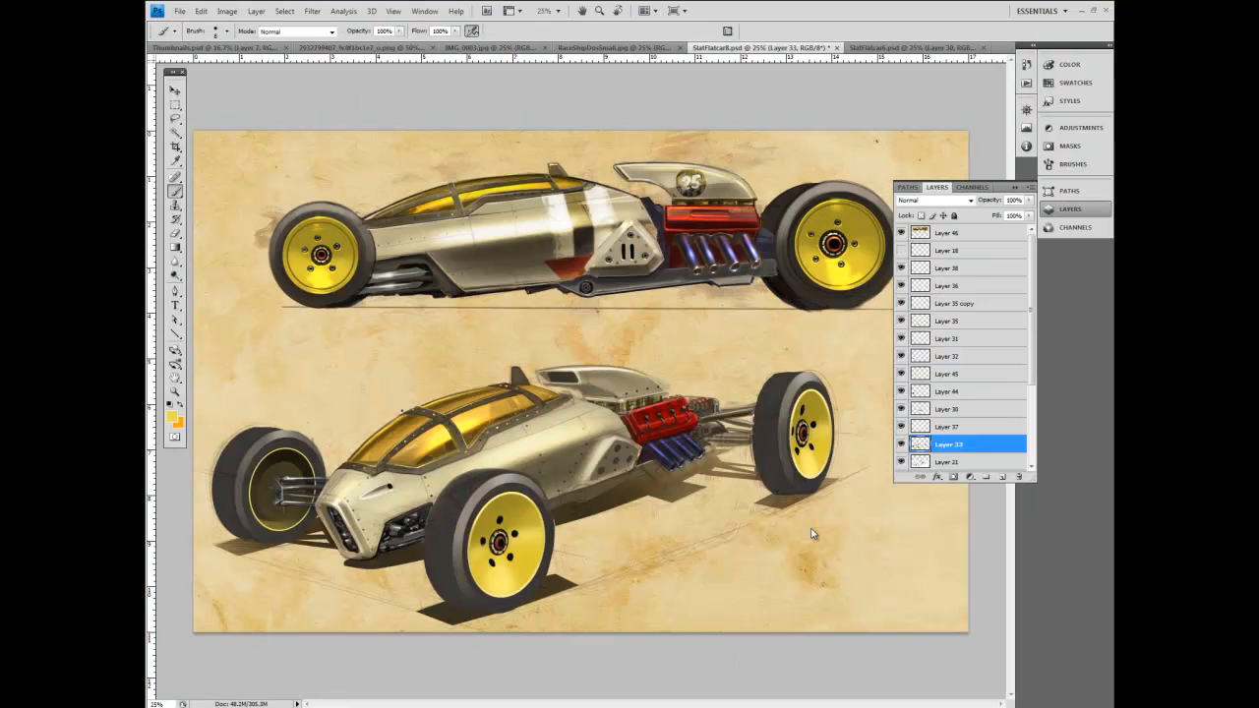
Brighten the lower yellow disc of the near front wheel on Layer 33 and set the brush mode to Color Dodge.
click(901, 445)
click(901, 445)
key(bracketright)
key(bracketright)
key(bracketright)
key(bracketright)
key(bracketright)
key(bracketright)
drag(491, 578, 515, 574)
click(320, 32)
click(301, 170)
click(226, 32)
double_click(238, 163)
Resize the Color Dodge brush and paint a highlight on the rear wheel's yellow disc on Layer 33.
key(bracketleft)
key(bracketleft)
key(bracketleft)
key(bracketleft)
key(bracketleft)
key(bracketleft)
key(bracketleft)
key(bracketleft)
key(bracketleft)
key(bracketleft)
key(bracketleft)
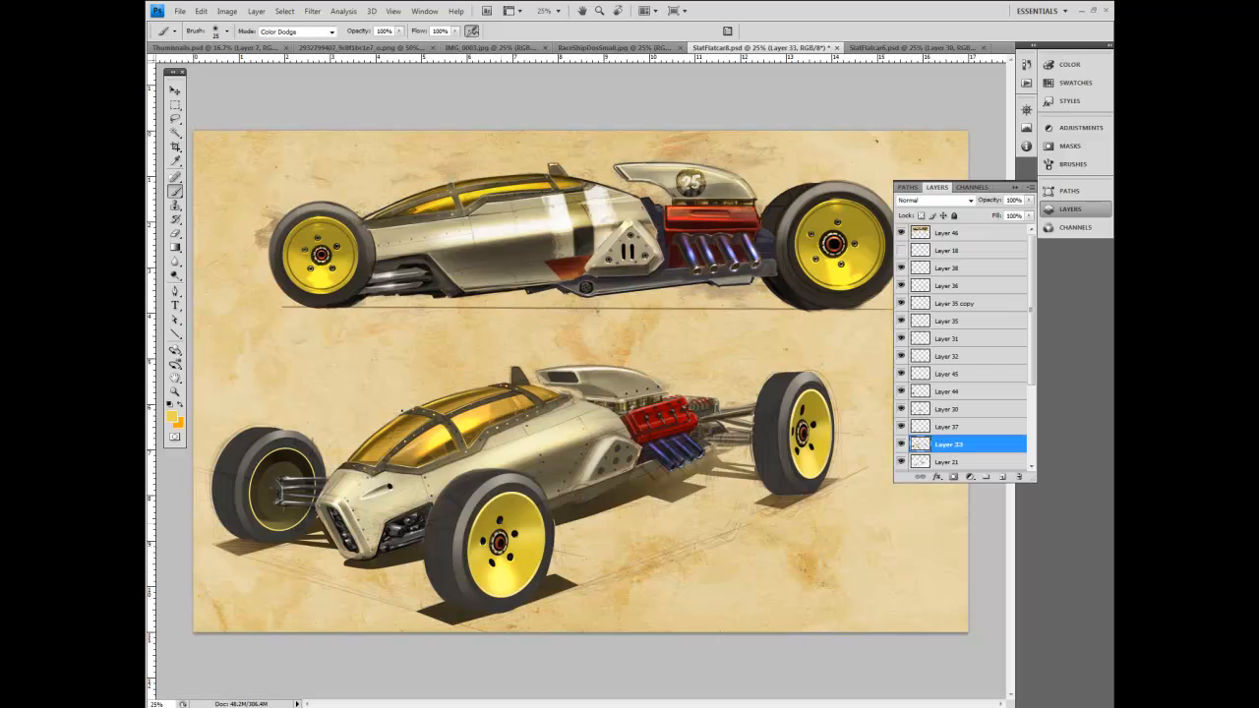
key(bracketright)
key(bracketright)
key(bracketright)
drag(806, 459, 810, 470)
key(bracketright)
key(bracketright)
key(bracketright)
key(bracketright)
key(bracketright)
key(bracketright)
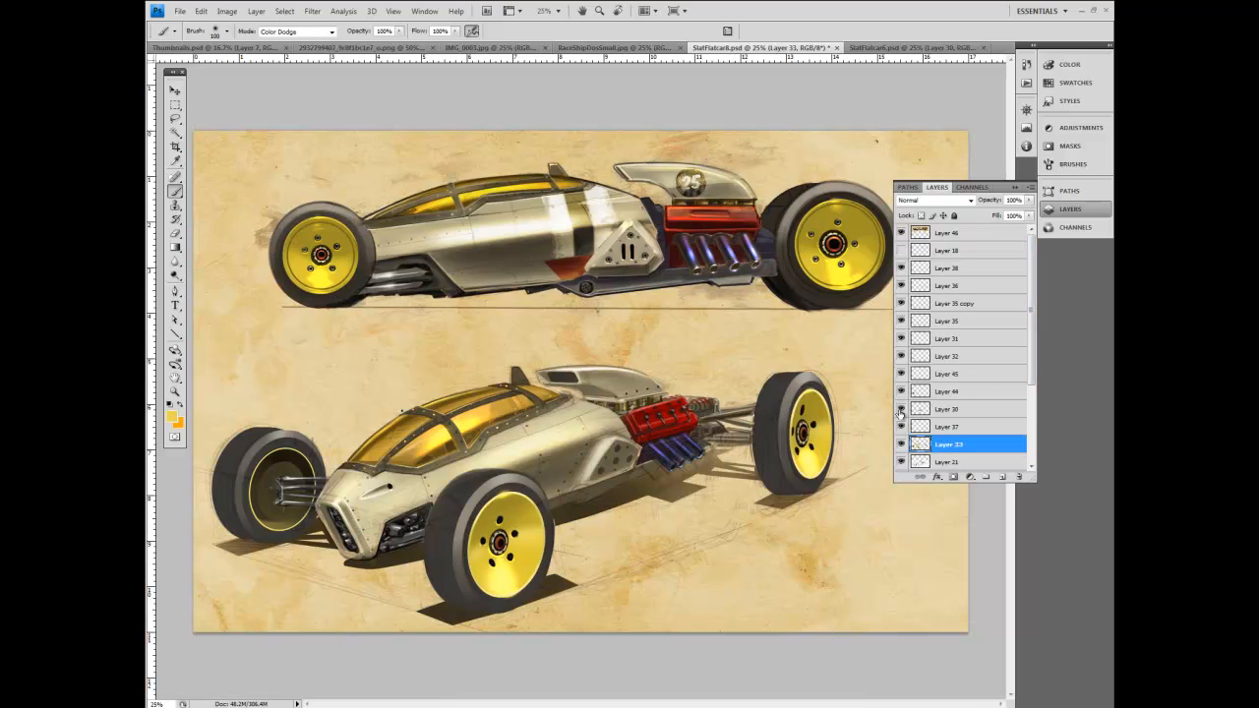
Check the contents of the wheel layers and merge Layers 45, 44, 30, 37 and 33 into a single layer.
click(901, 410)
click(901, 410)
click(934, 411)
click(902, 410)
click(902, 410)
click(901, 394)
click(901, 393)
shift+click(933, 448)
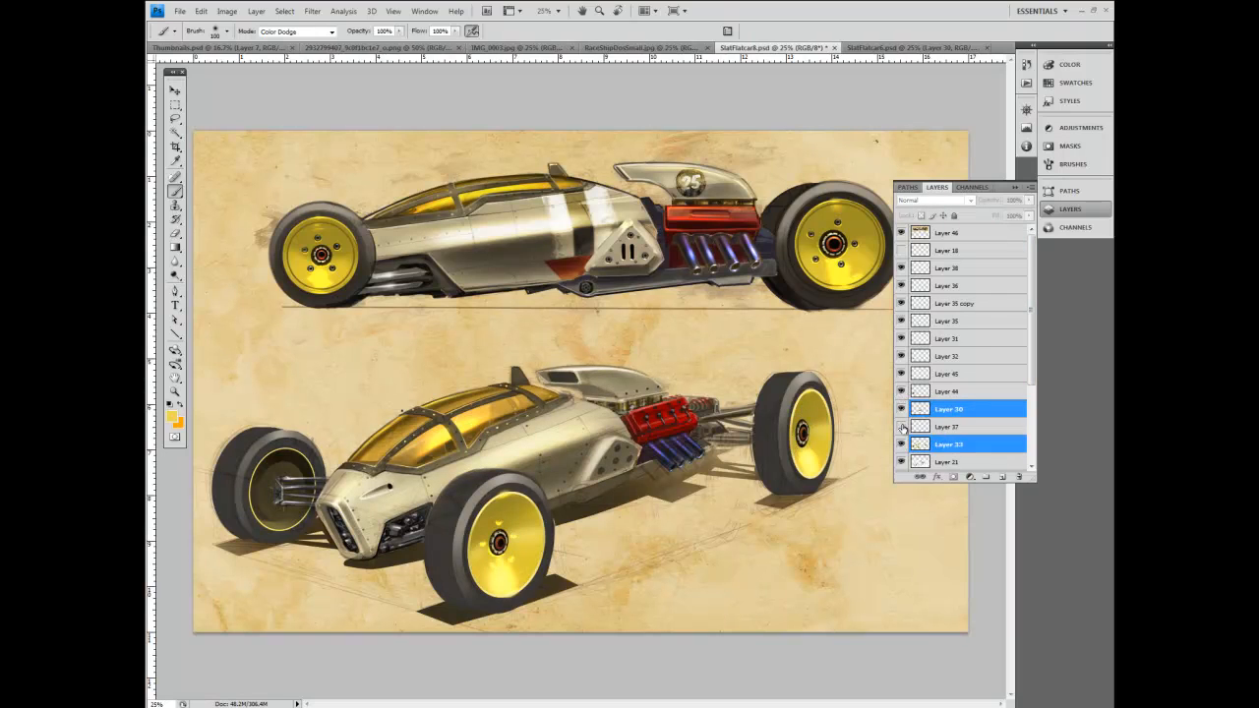
click(901, 391)
click(901, 392)
click(939, 373)
shift+click(939, 391)
shift+click(939, 415)
shift+click(950, 441)
click(1031, 188)
click(1025, 408)
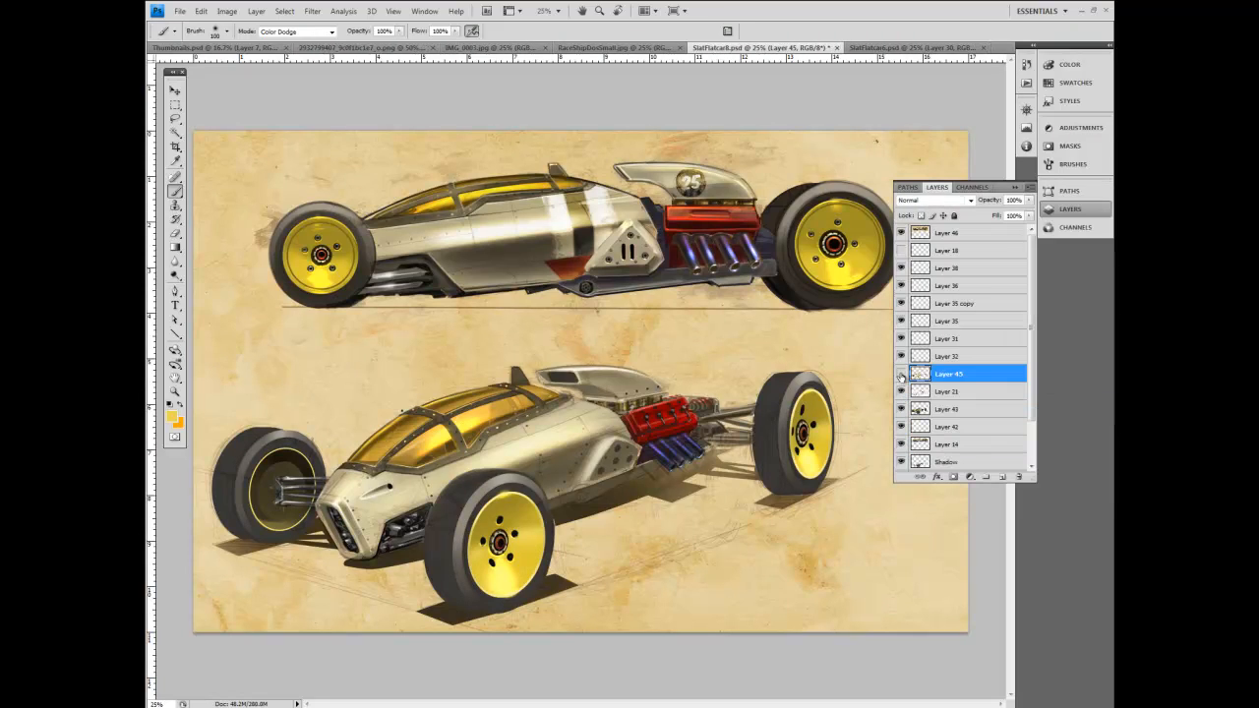
Select Layer 43, sample the canopy frame's colour and change it to a lighter grey-beige for painting.
click(901, 409)
click(901, 409)
click(947, 409)
click(176, 160)
click(443, 419)
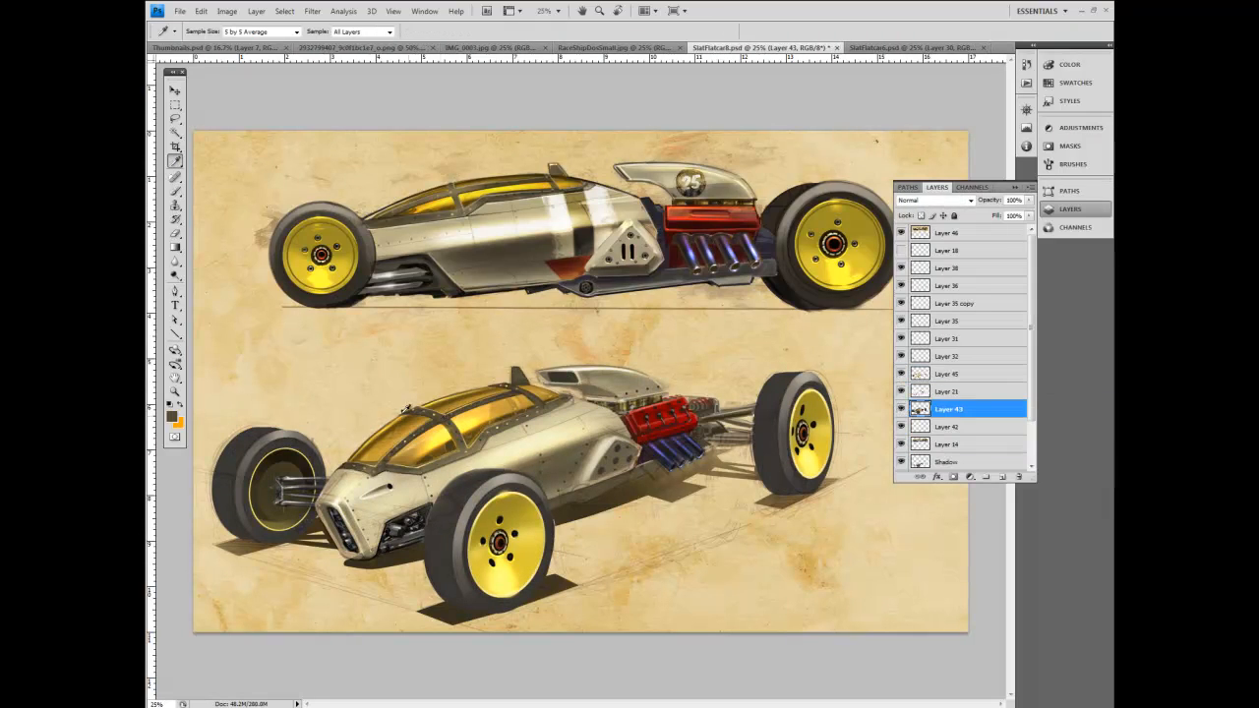
click(172, 417)
click(331, 305)
click(588, 243)
Load the canopy window outlines from Path 2 as a selection on Layer 43 and invert it, keeping the Color Dodge brush mode.
key(b)
click(331, 32)
click(478, 69)
click(1066, 190)
click(934, 234)
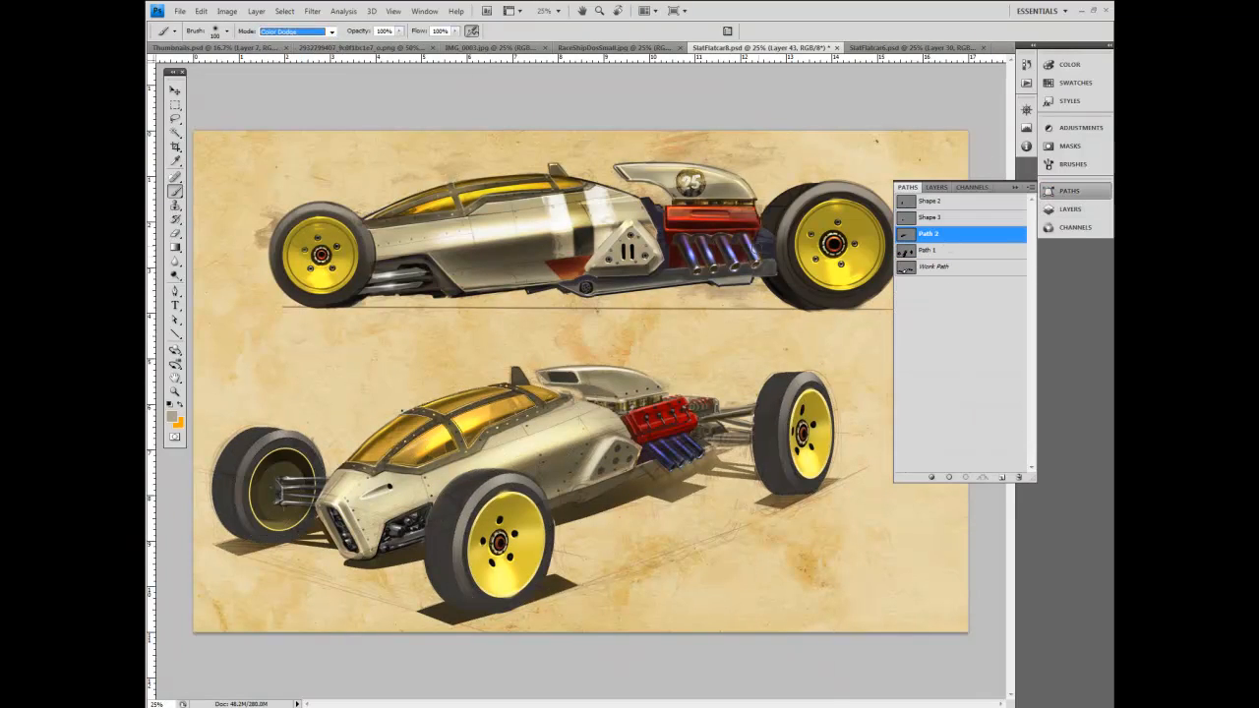
click(176, 319)
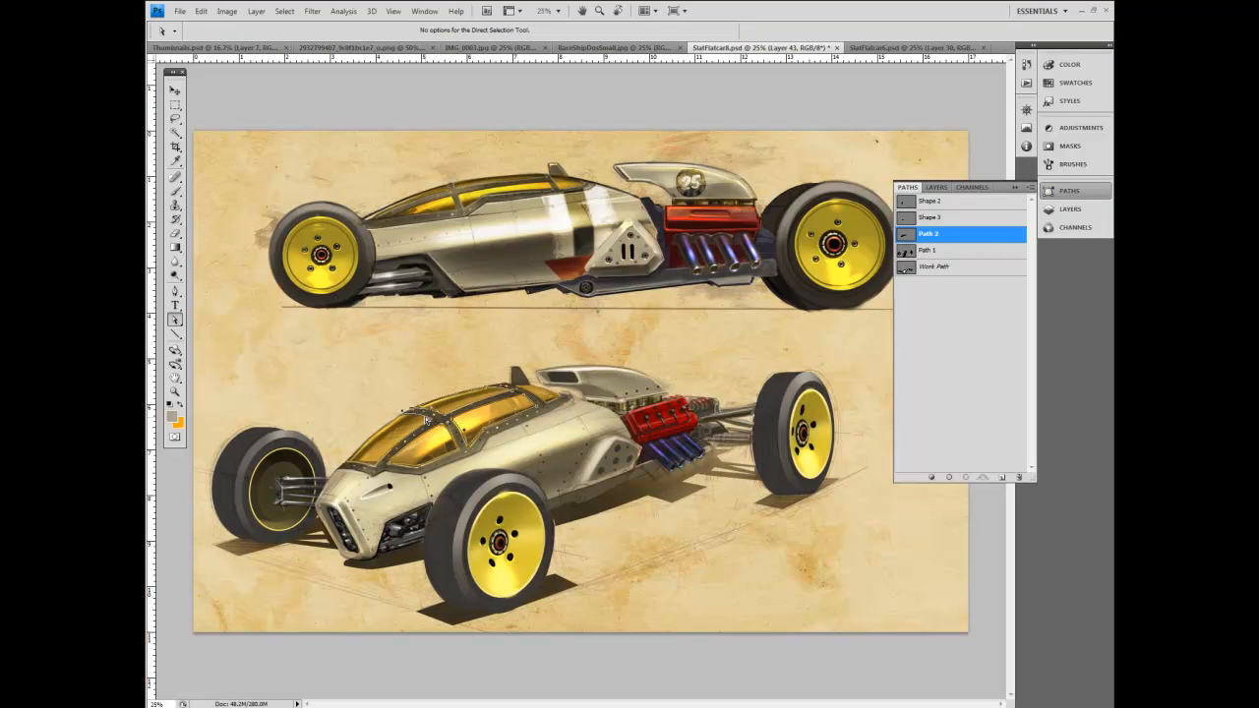
click(1069, 208)
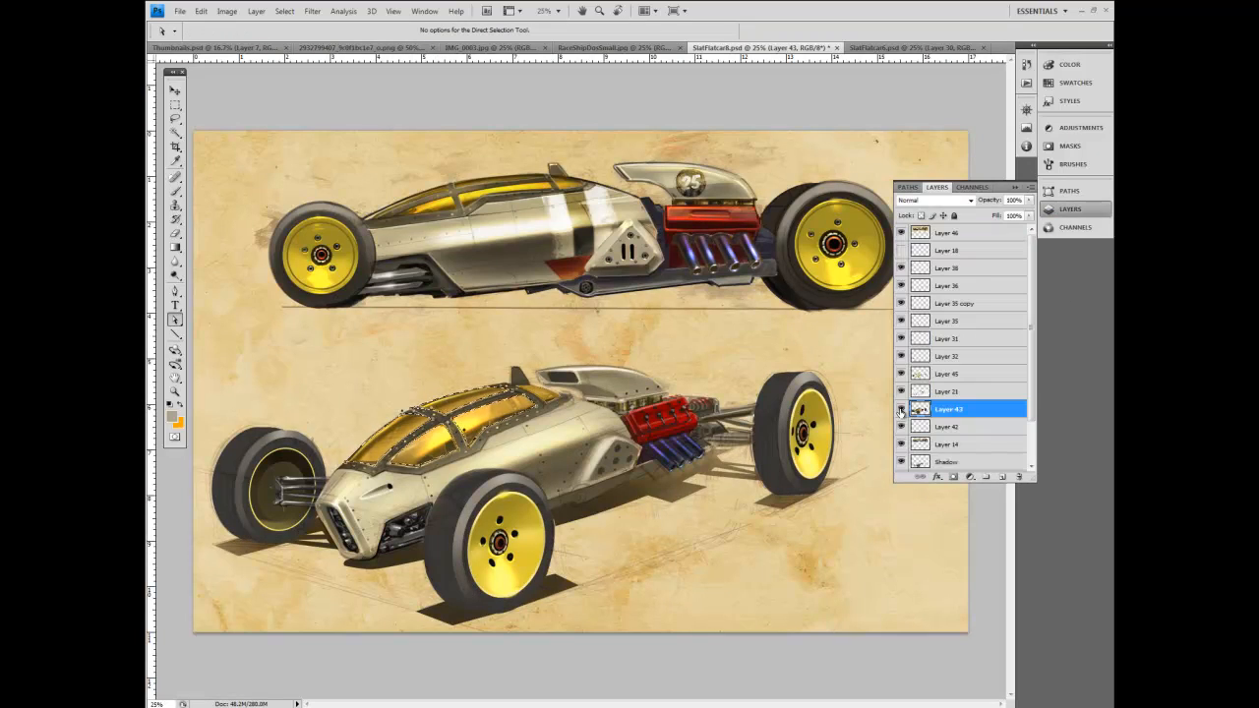
click(1066, 192)
click(987, 400)
click(1054, 210)
click(901, 408)
click(901, 408)
click(284, 11)
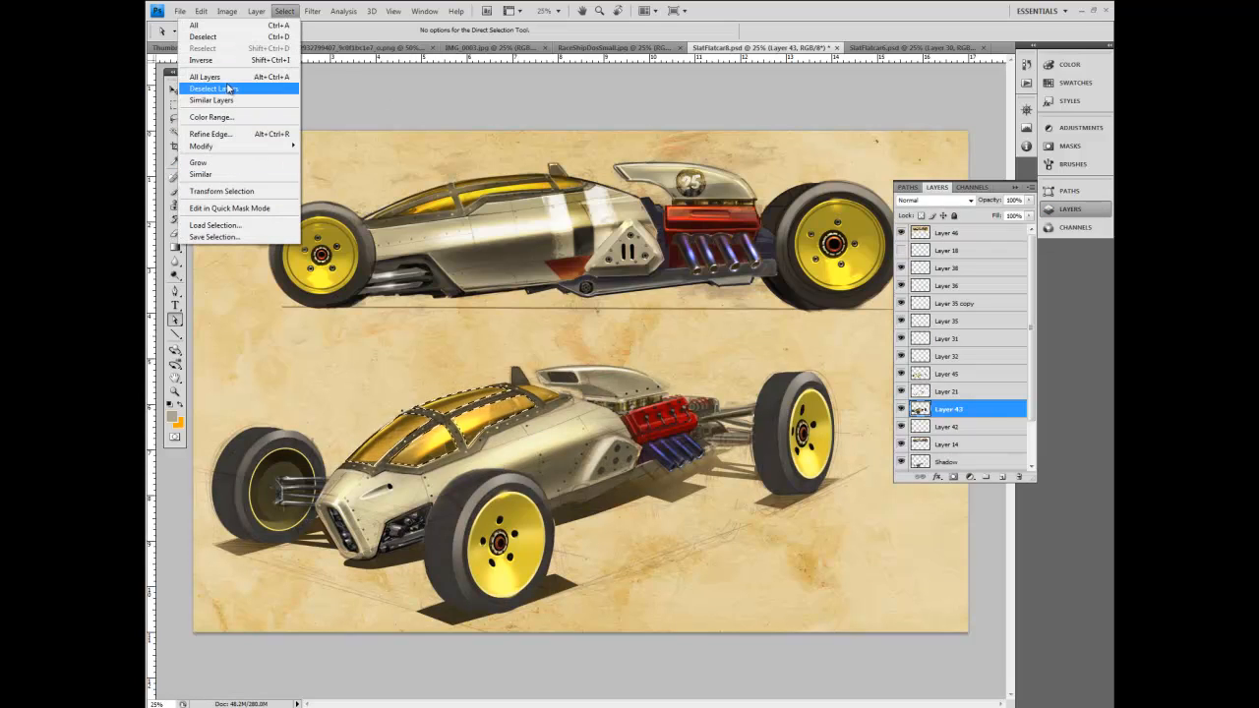
click(195, 24)
Brush a Color Dodge highlight over the front part of the perspective car's canopy frame on Layer 43.
key(b)
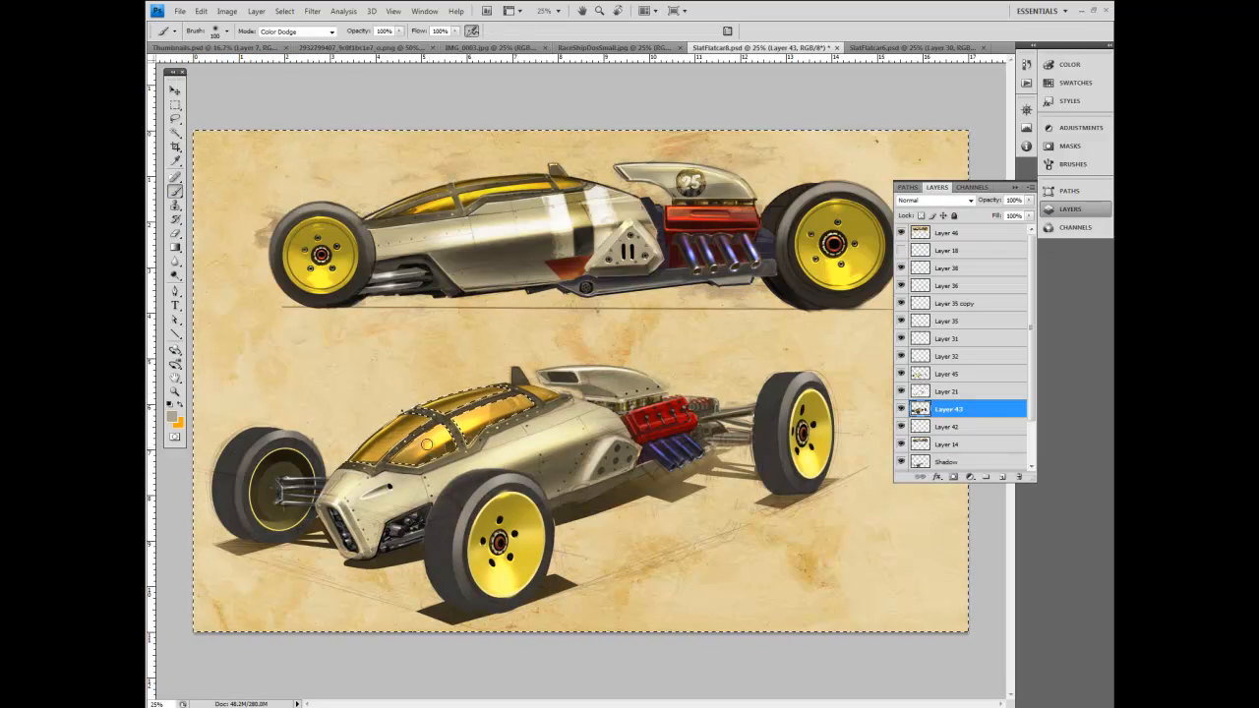
key(bracketleft)
key(bracketleft)
key(bracketleft)
key(bracketleft)
mouse_move(421, 412)
mouse_down()
mouse_move(454, 417)
mouse_move(402, 461)
mouse_up()
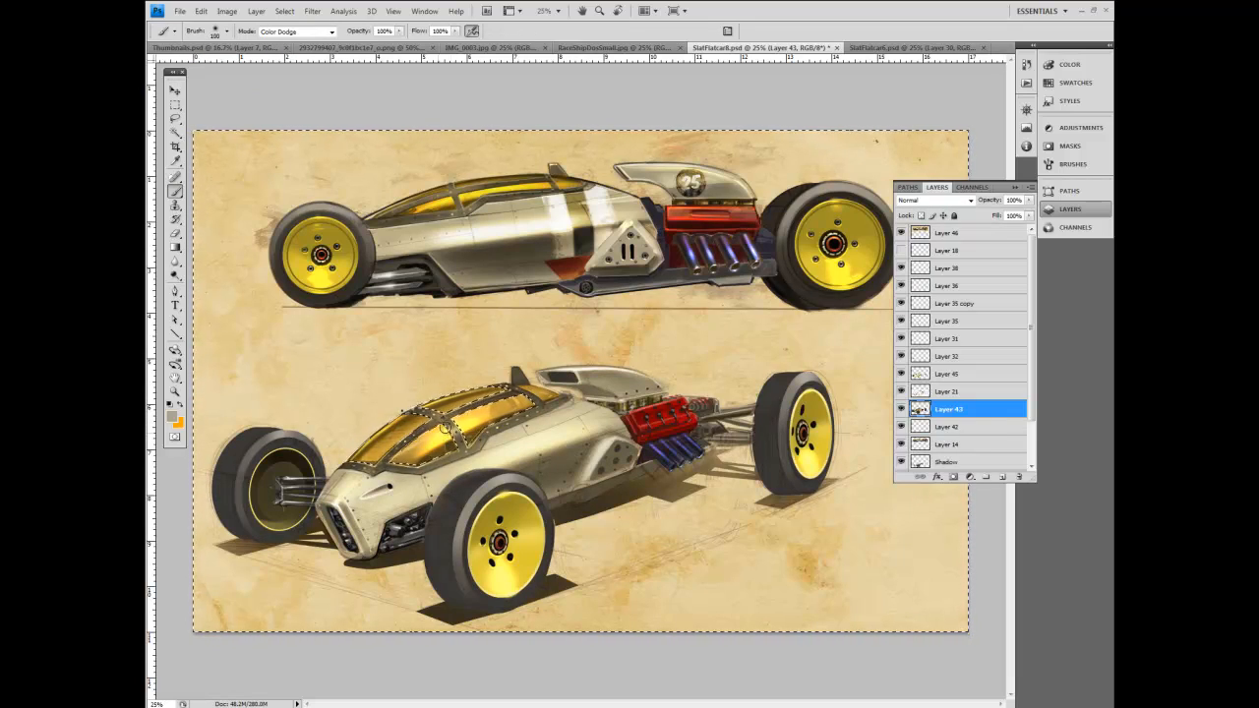
Highlight the rear part of the canopy frame with smaller Color Dodge brushes and clear the selection.
key(bracketleft)
key(bracketleft)
key(bracketleft)
key(bracketleft)
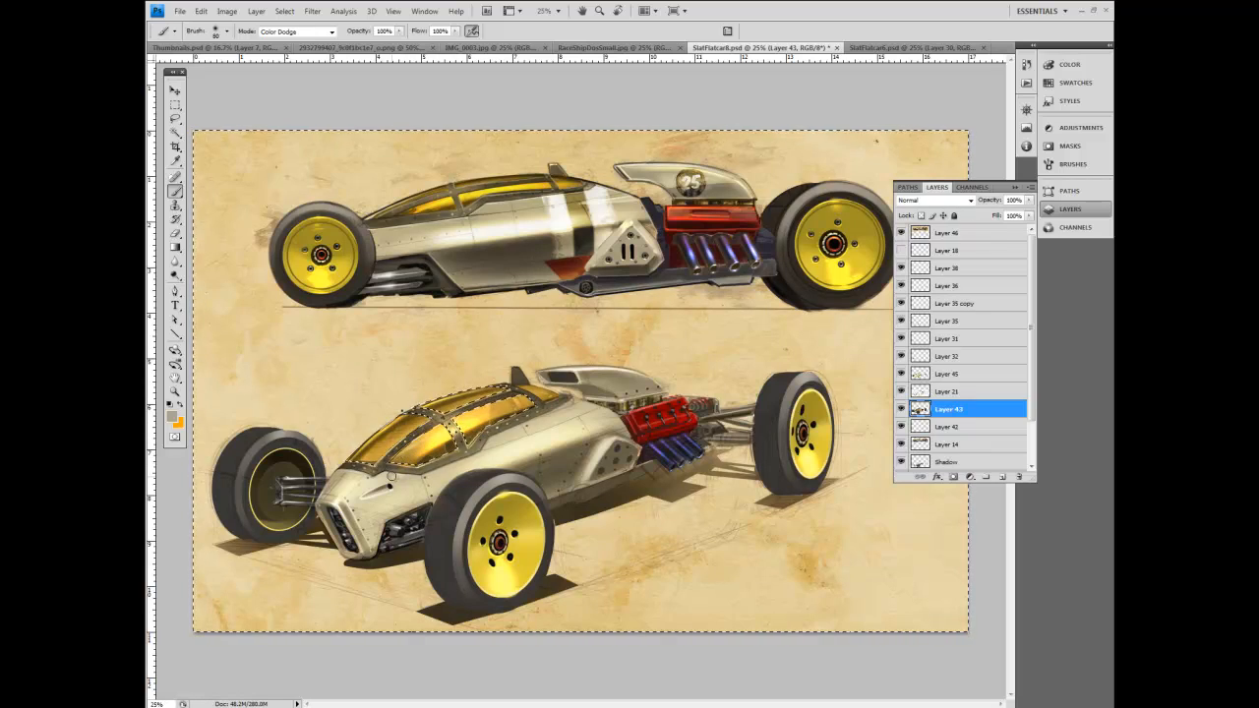
drag(529, 399, 513, 410)
key(bracketleft)
key(bracketleft)
key(bracketleft)
key(bracketleft)
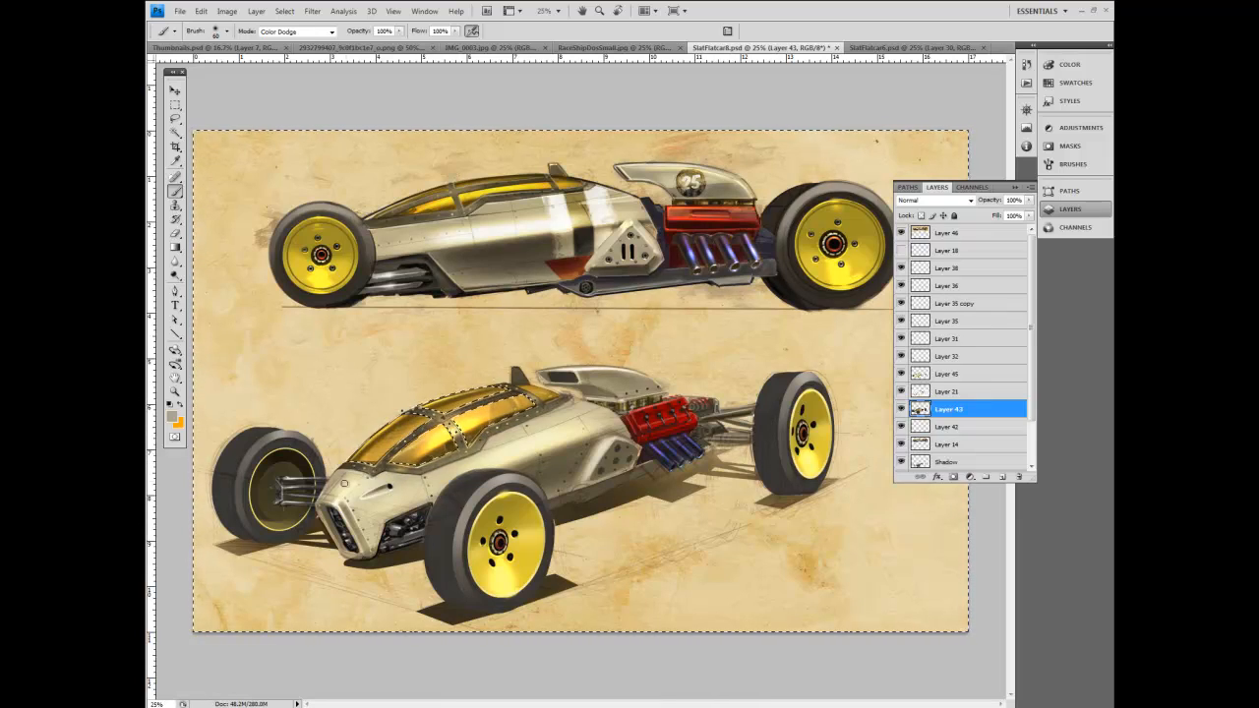
key(ctrl+d)
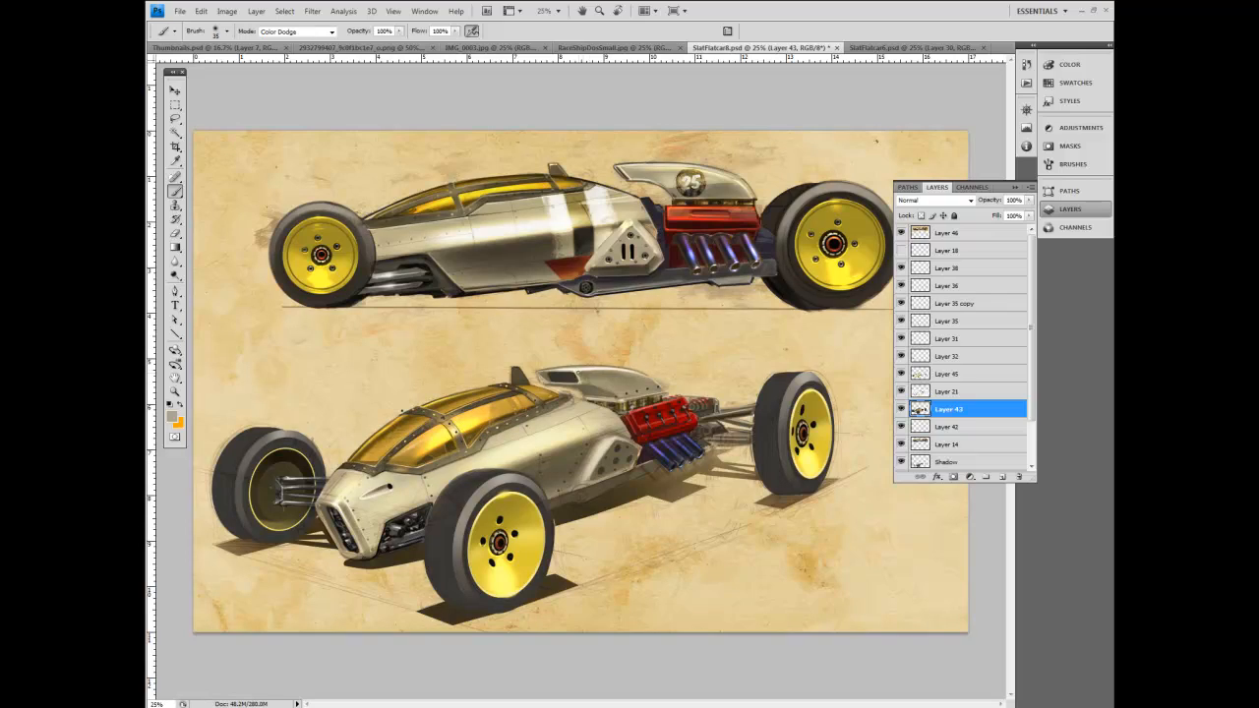
Lasso the triangular perforated side panel of the side-view car on Layer 46 and copy it to a new layer.
click(175, 161)
click(176, 119)
click(951, 233)
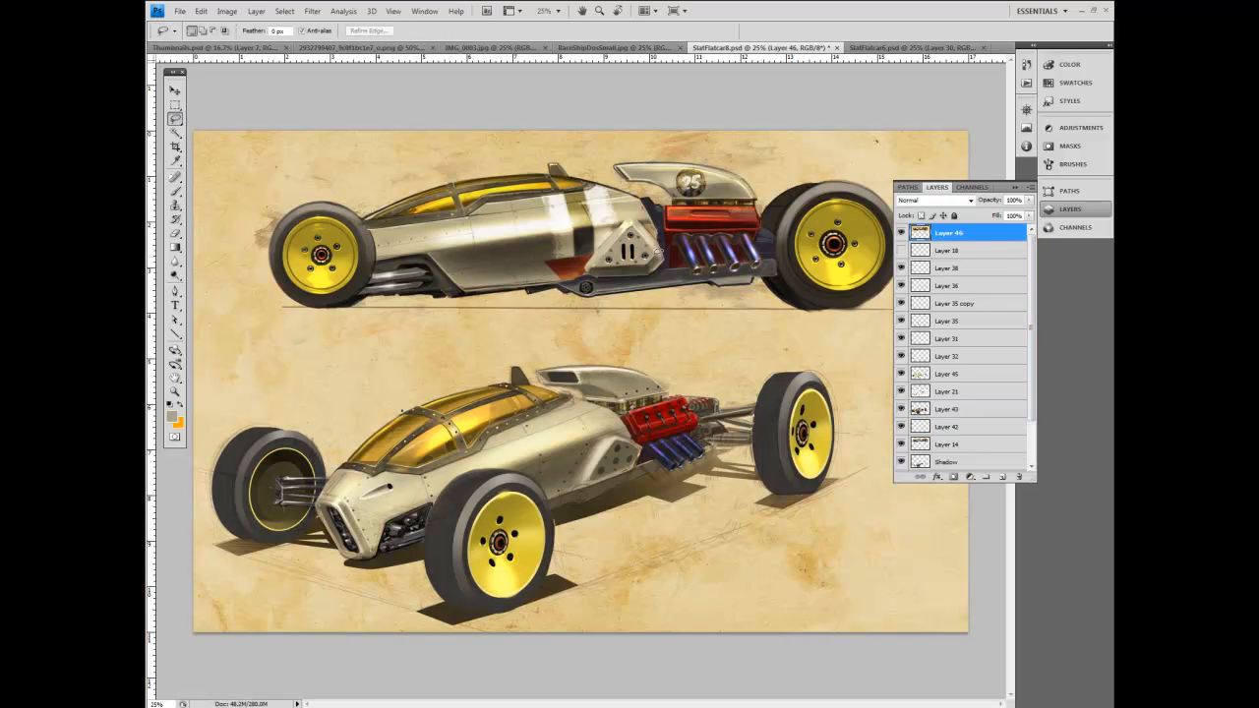
mouse_move(629, 268)
mouse_down()
mouse_move(674, 232)
mouse_move(625, 465)
mouse_move(645, 474)
mouse_move(588, 483)
mouse_up()
key(ctrl+j)
Place the copied panel on the perspective car's flank ahead of the exhausts and transform it to match the perspective.
key(v)
click(200, 11)
click(344, 281)
mouse_move(646, 436)
mouse_down()
mouse_move(635, 472)
mouse_move(636, 432)
mouse_up()
drag(588, 483, 638, 436)
drag(585, 489, 645, 470)
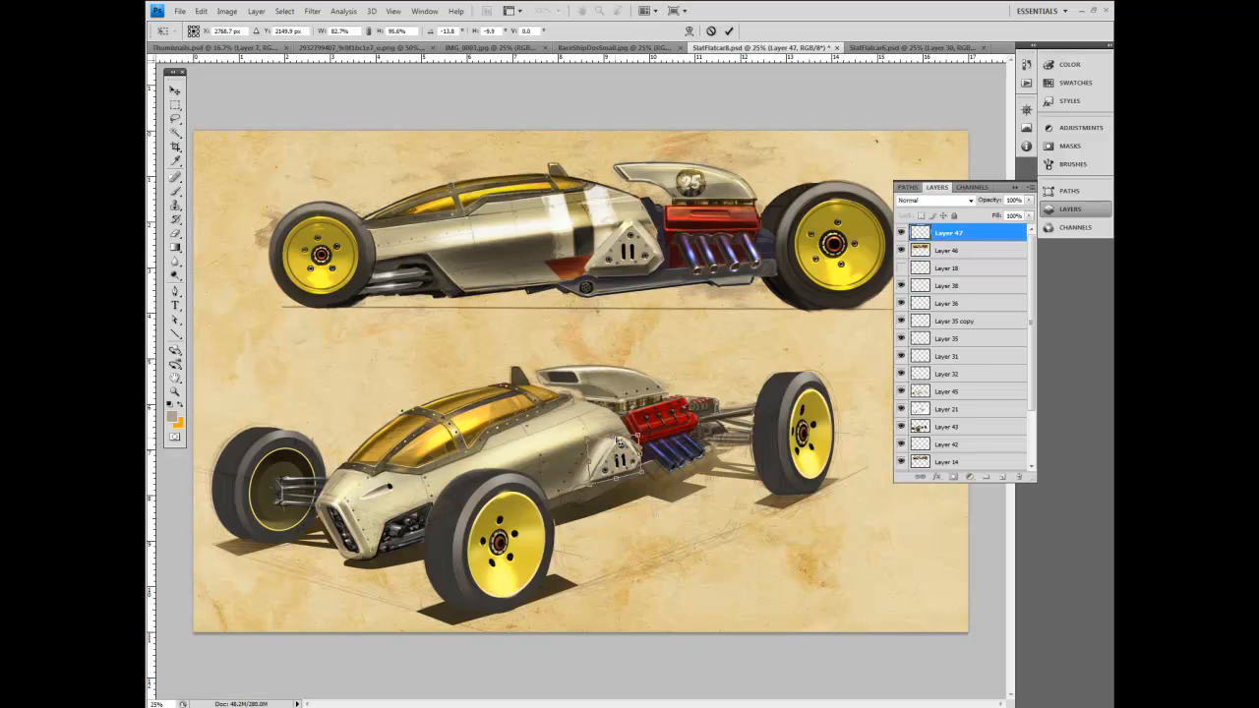
drag(622, 442, 621, 442)
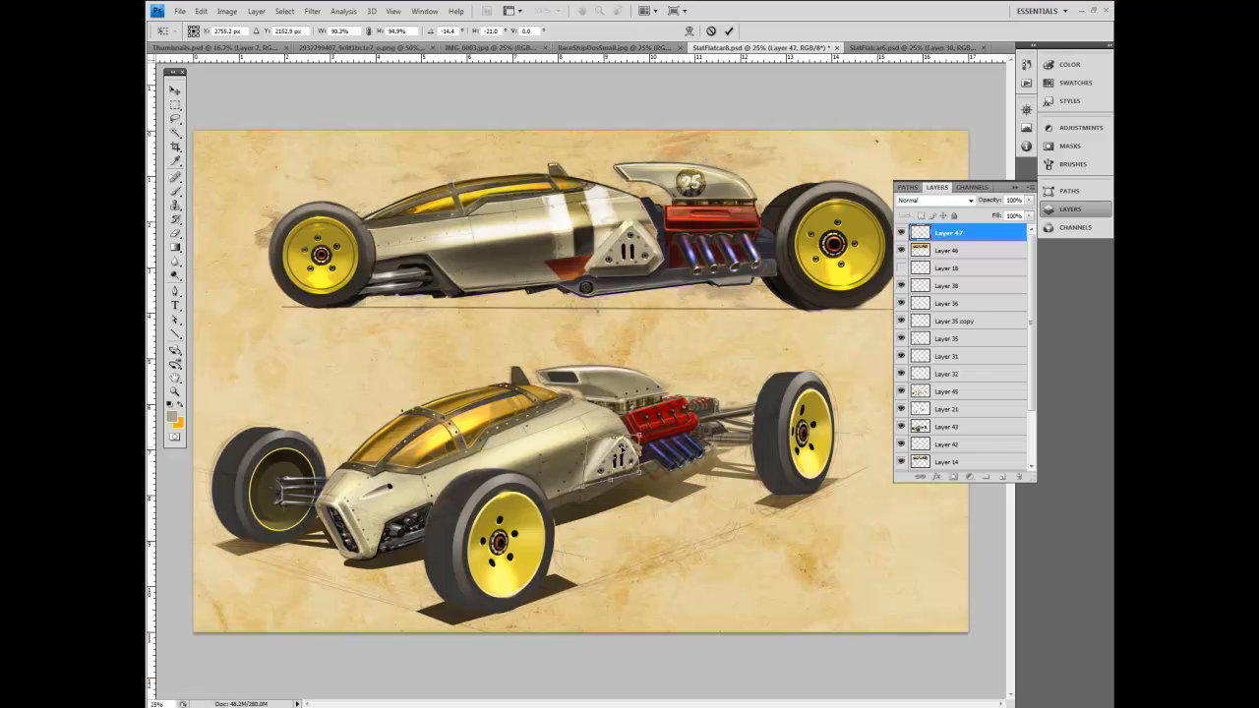
key(Return)
Refine the placed side panel's shape and scale so its corners follow the perspective car's body.
click(200, 11)
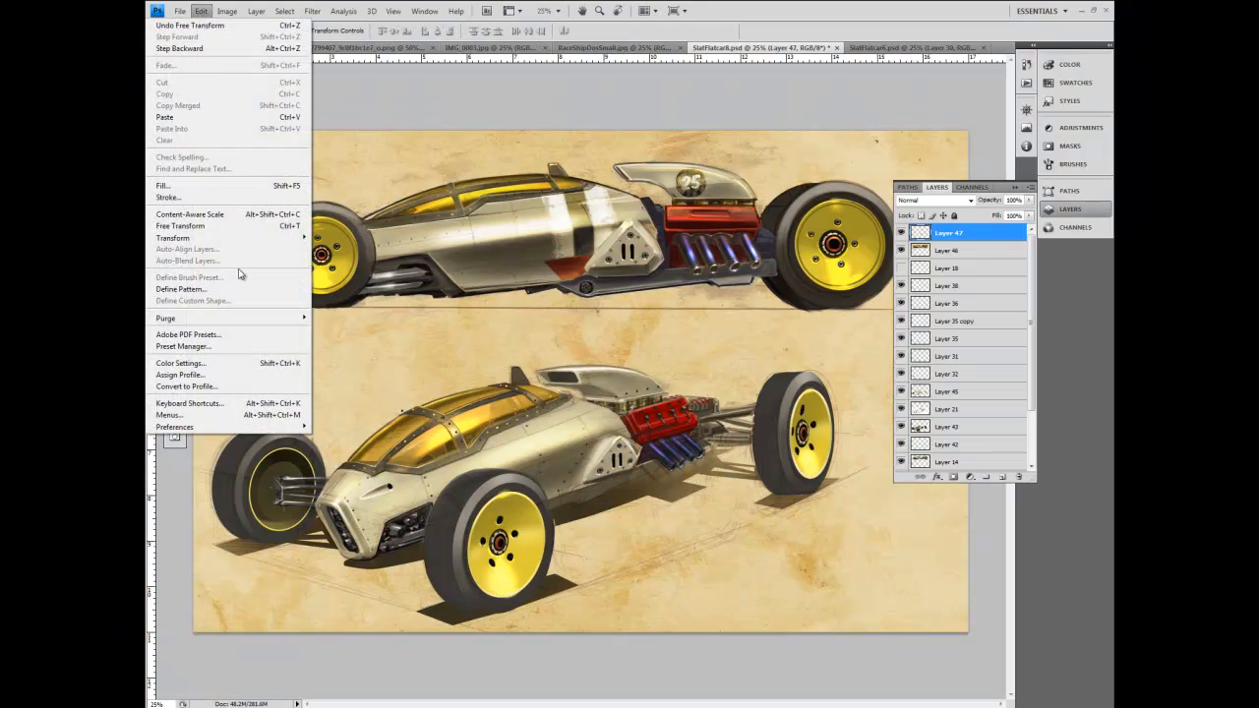
mouse_move(261, 242)
click(340, 290)
drag(588, 488, 595, 484)
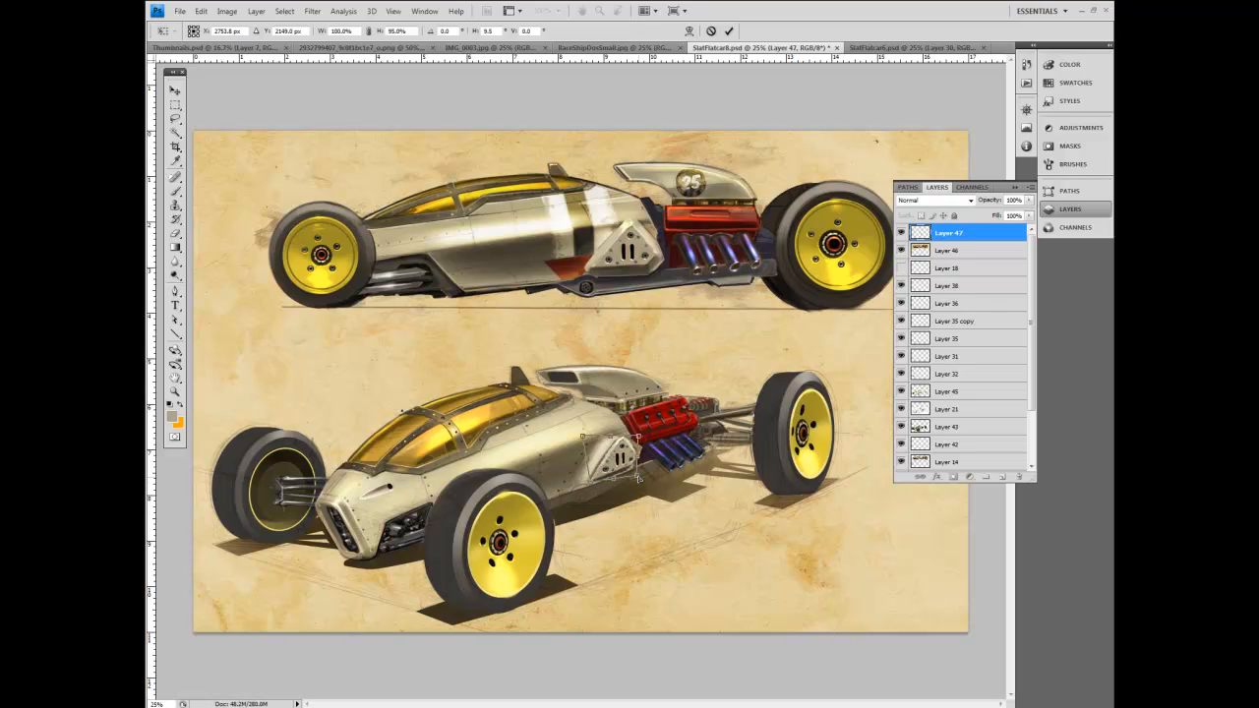
key(Return)
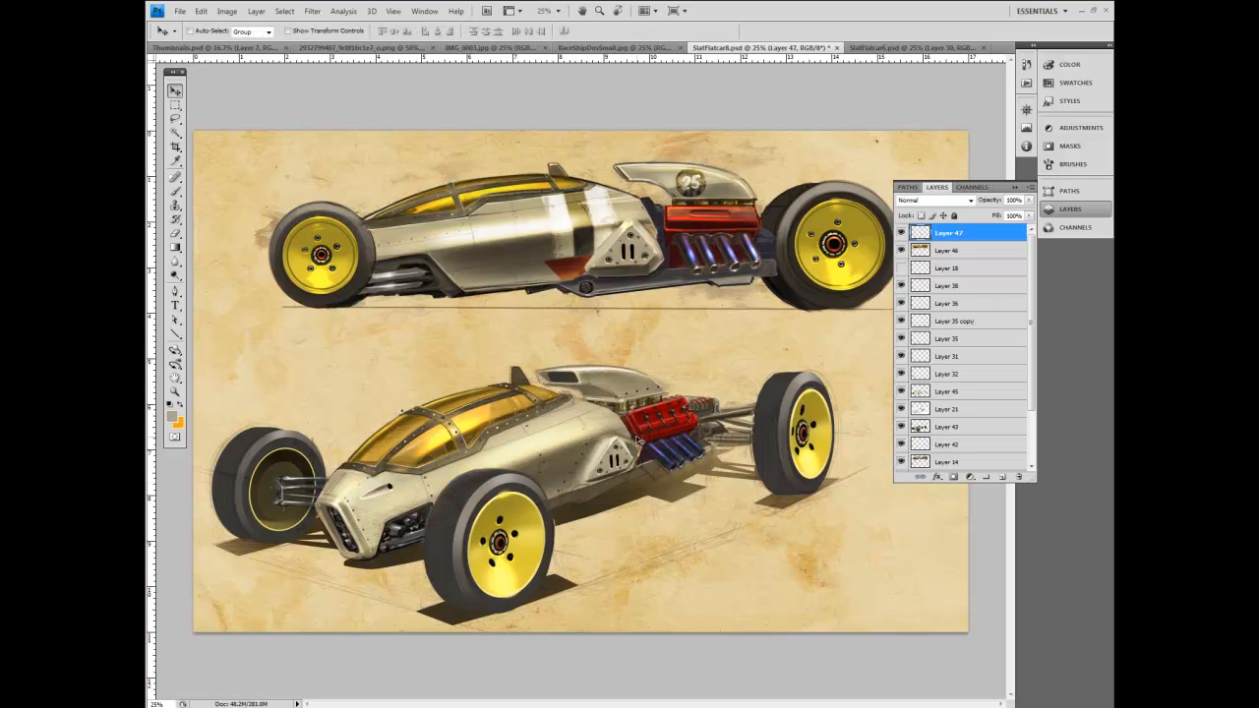
click(201, 10)
mouse_move(237, 239)
click(337, 254)
drag(640, 431, 638, 435)
key(Return)
Check which layers hold the nearby car parts and move Layer 47 between Layer 31 and Layer 32.
click(959, 427)
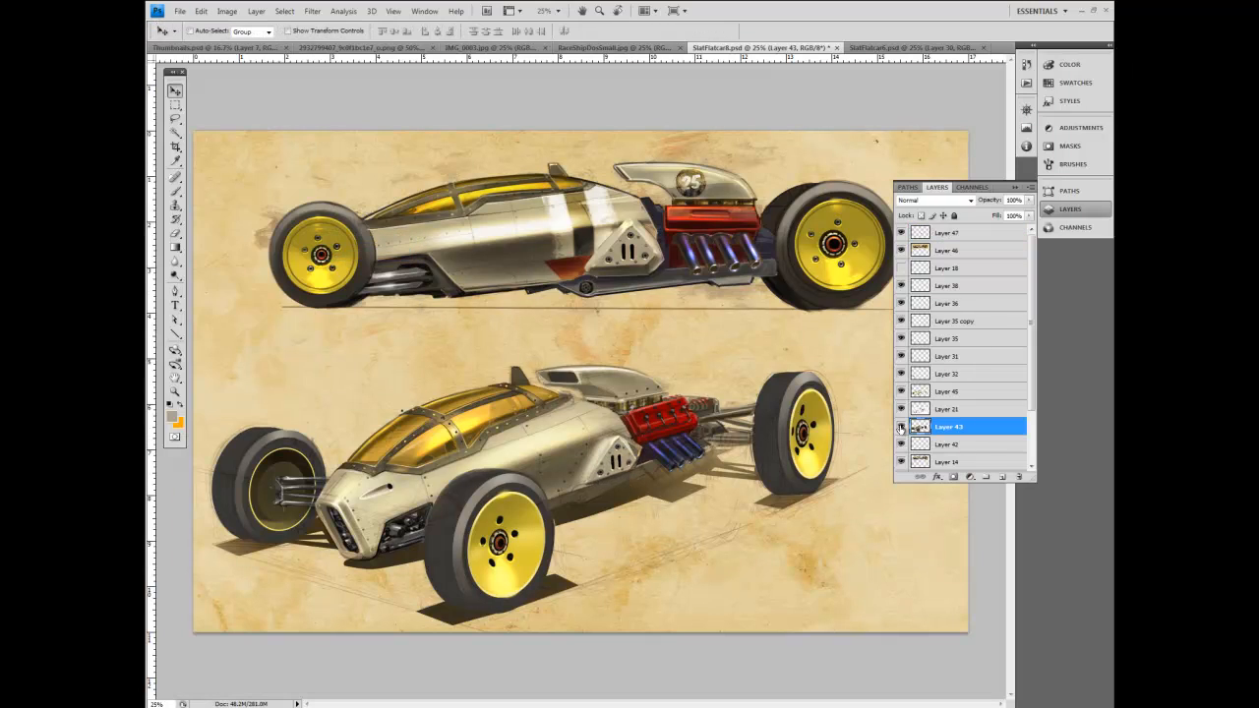
click(945, 378)
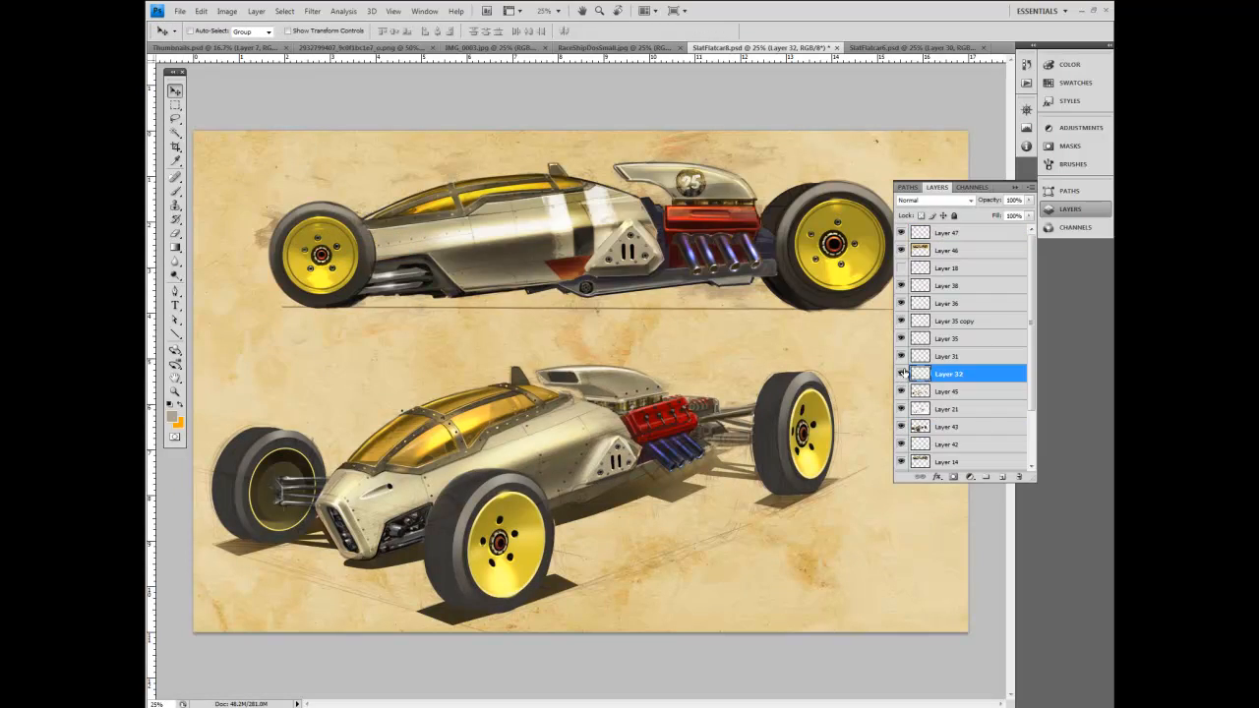
click(901, 427)
click(901, 428)
click(901, 428)
click(901, 426)
click(901, 410)
click(901, 410)
click(901, 392)
click(901, 392)
click(901, 356)
click(901, 356)
click(901, 303)
click(901, 303)
click(901, 284)
click(901, 284)
drag(939, 240, 901, 358)
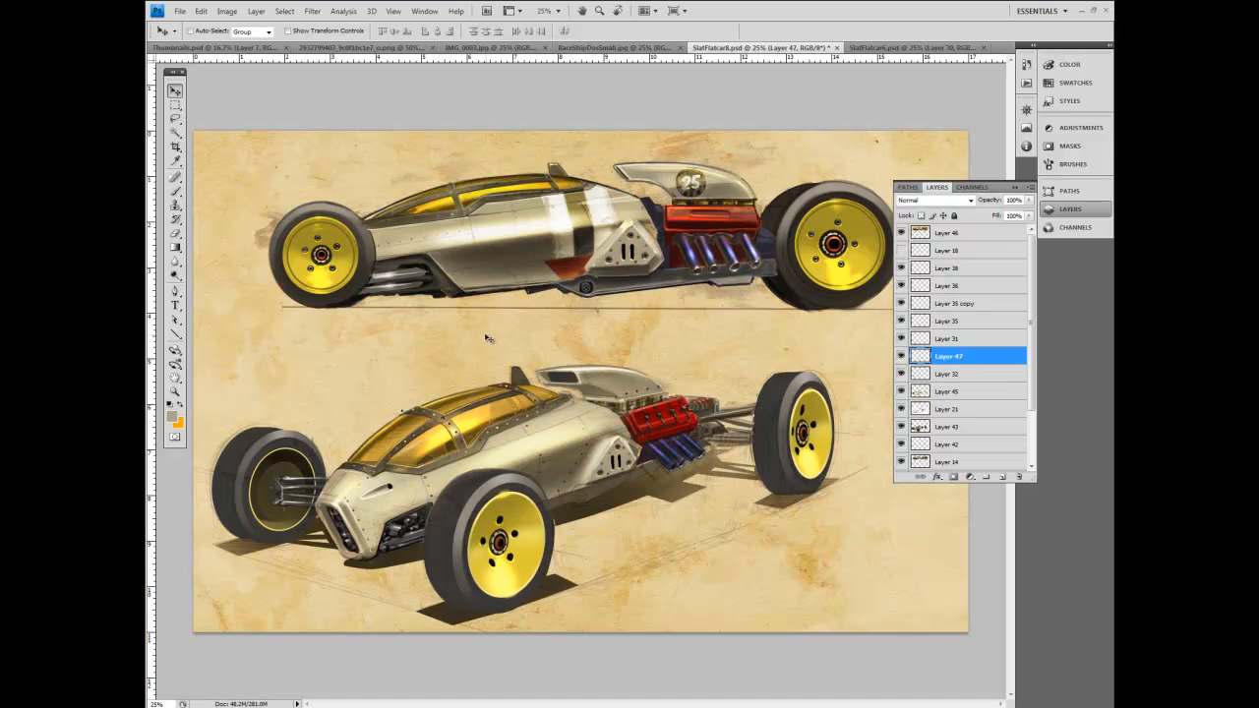
Try a dark brush stroke along the side panel's rear edge on Layer 47, undo it and adjust the brush size.
click(176, 191)
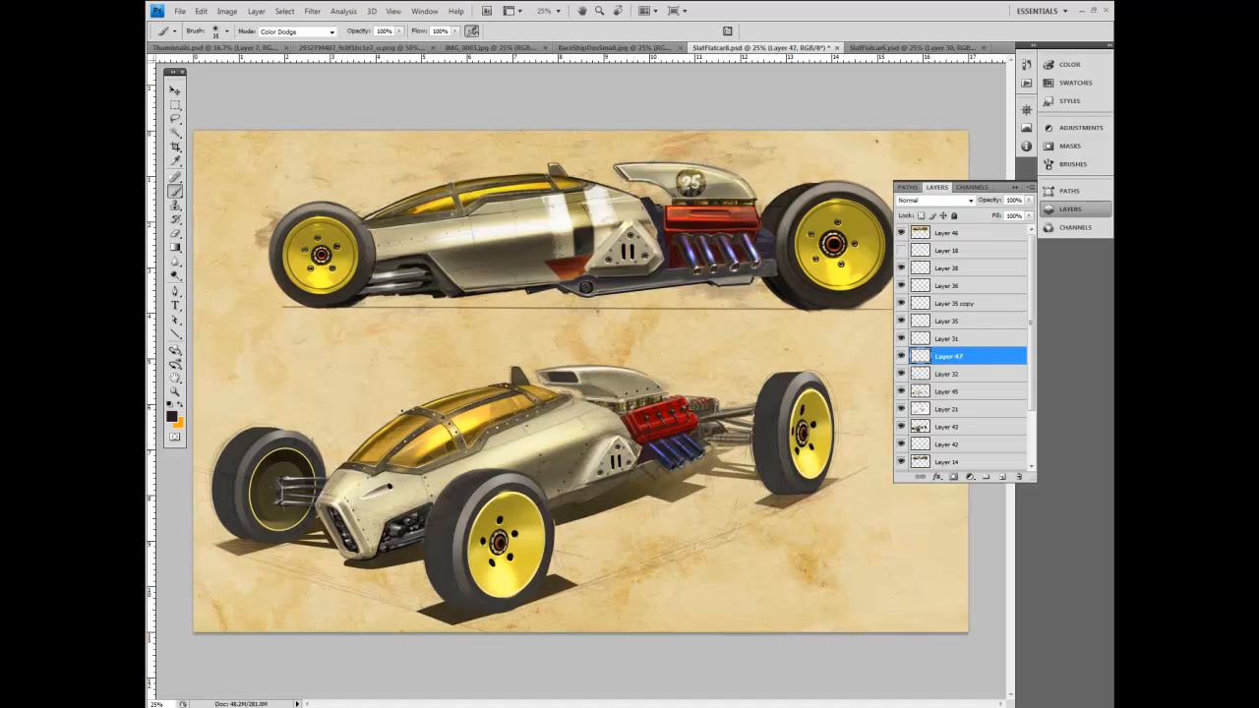
drag(631, 443, 642, 449)
key(ctrl+z)
key(bracketleft)
key(bracketleft)
key(bracketright)
key(bracketright)
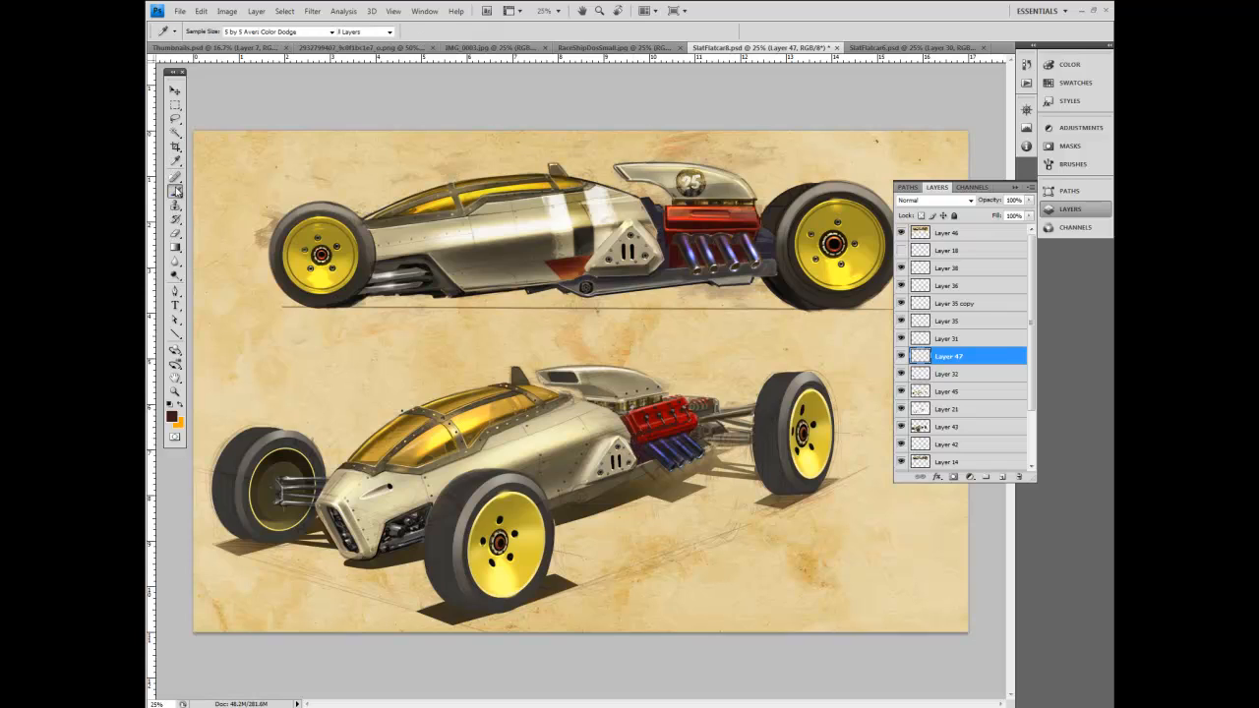
Set the brush mode back to Normal and activate the Lasso tool on Layer 47.
click(295, 32)
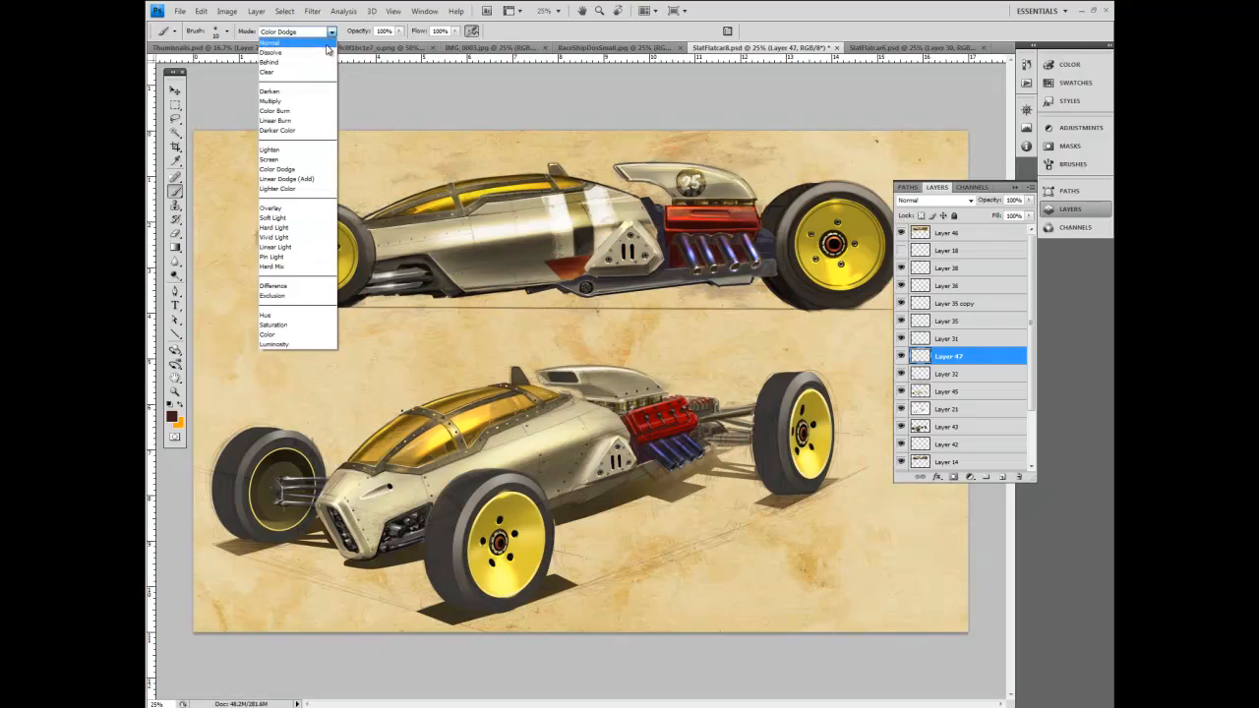
click(285, 42)
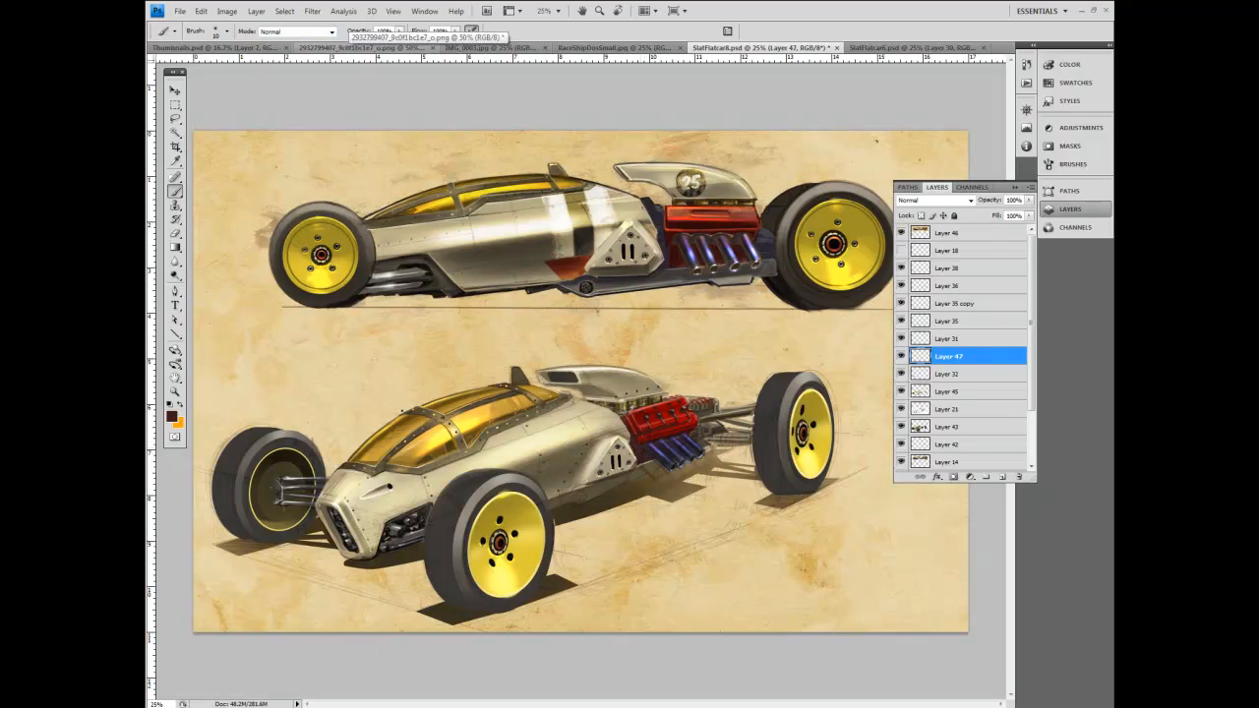
click(176, 117)
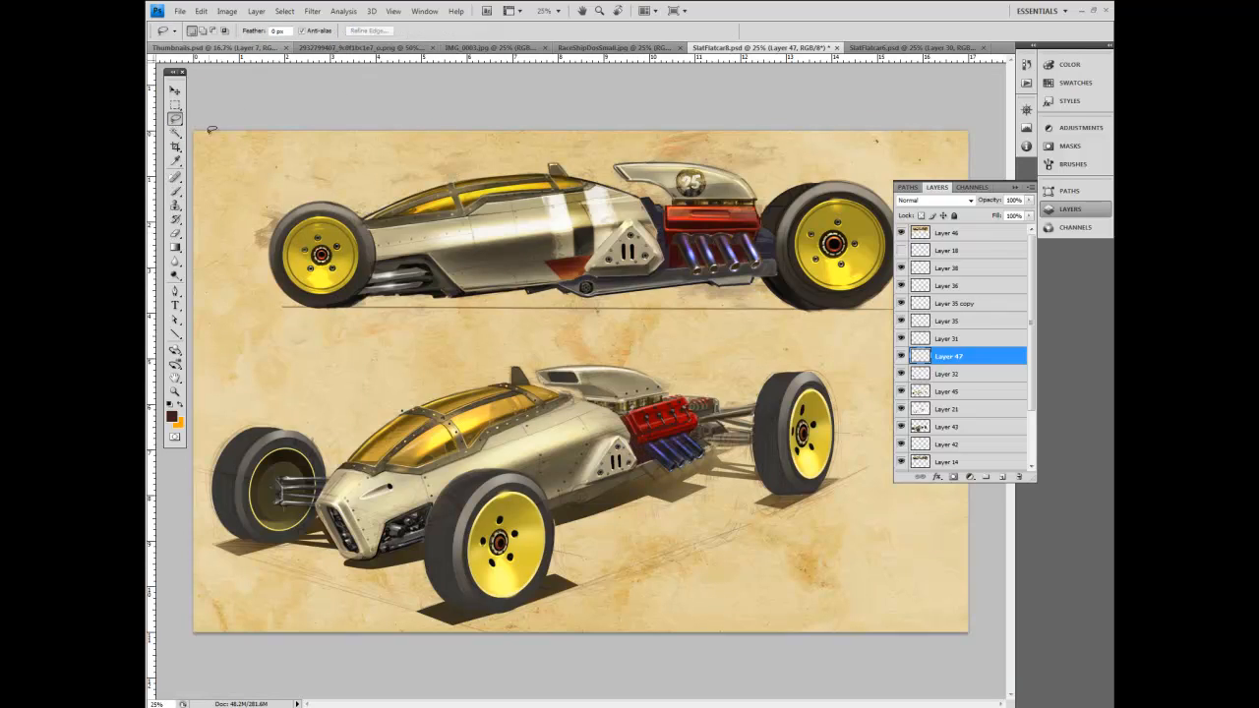
Lasso the upper part of the side panel on Layer 47 and adjust its shape with a transform.
drag(606, 444, 622, 433)
click(201, 11)
mouse_move(217, 236)
click(332, 266)
click(201, 11)
click(329, 254)
drag(585, 460, 588, 460)
key(Return)
click(176, 91)
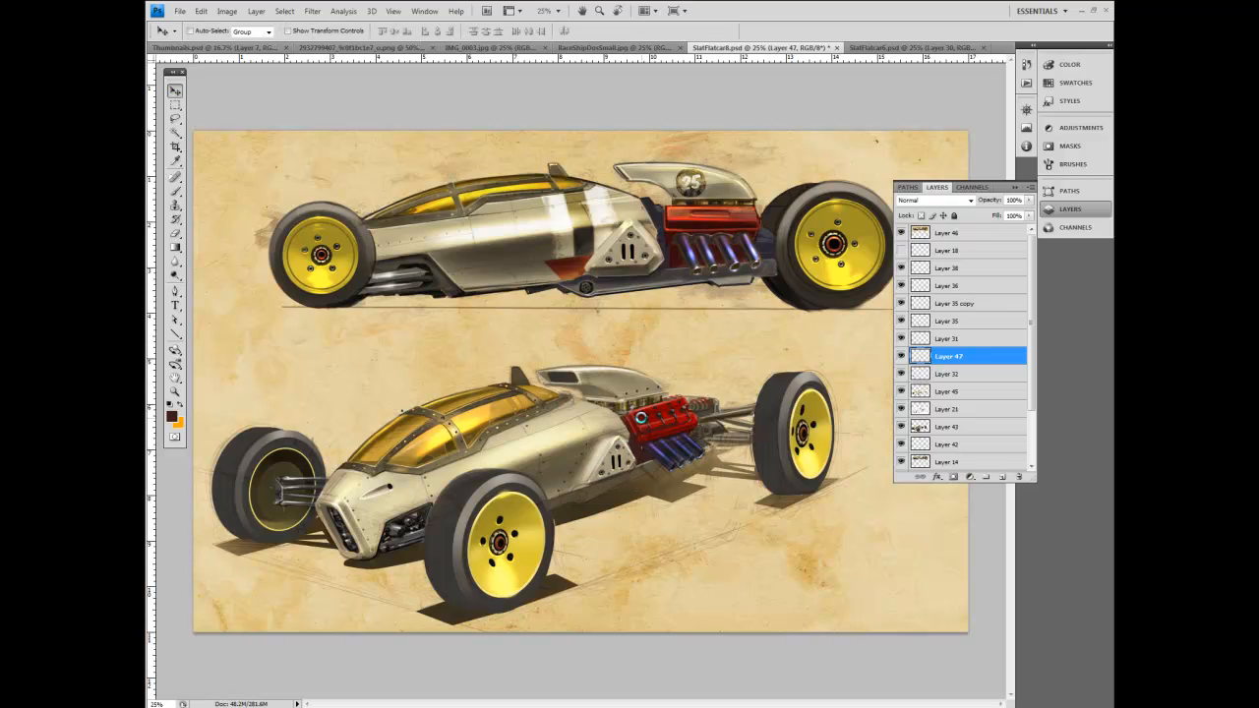
Choose a brush tip, sample the side panel's colour and create a new layer directly above Layer 47.
click(176, 193)
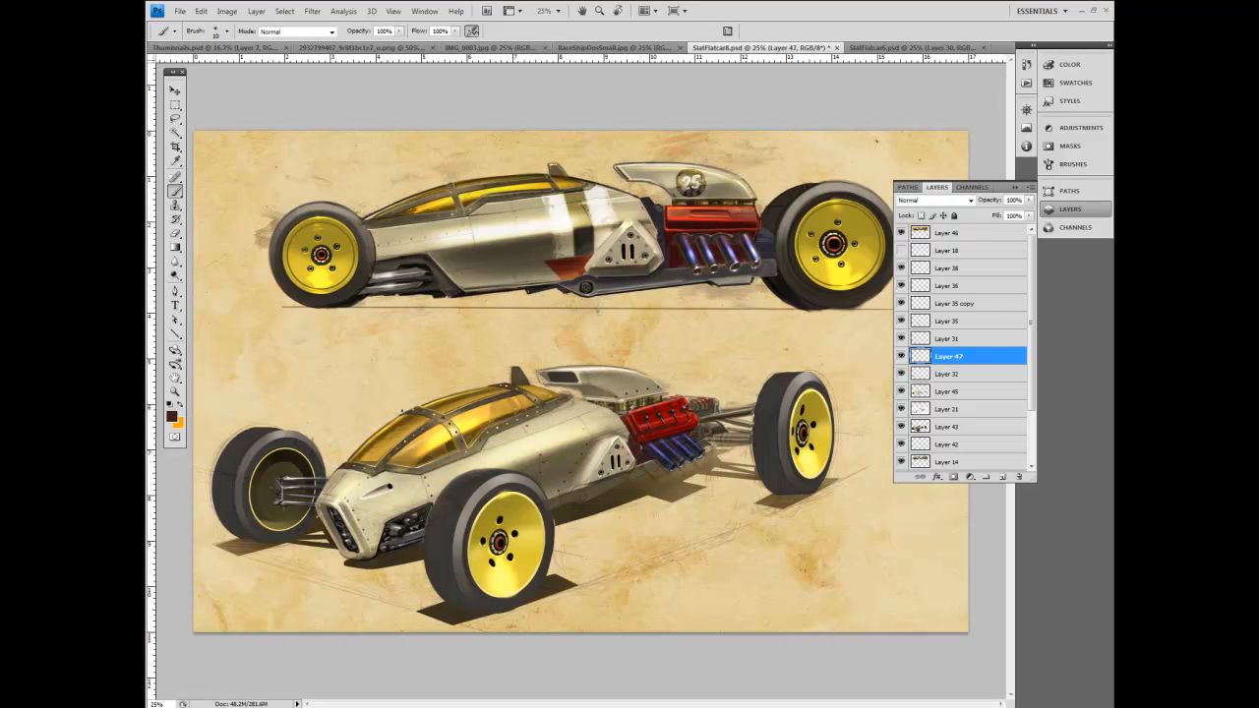
alt+click(577, 414)
click(227, 32)
double_click(209, 130)
click(177, 163)
click(617, 447)
click(1030, 188)
click(1063, 194)
click(730, 226)
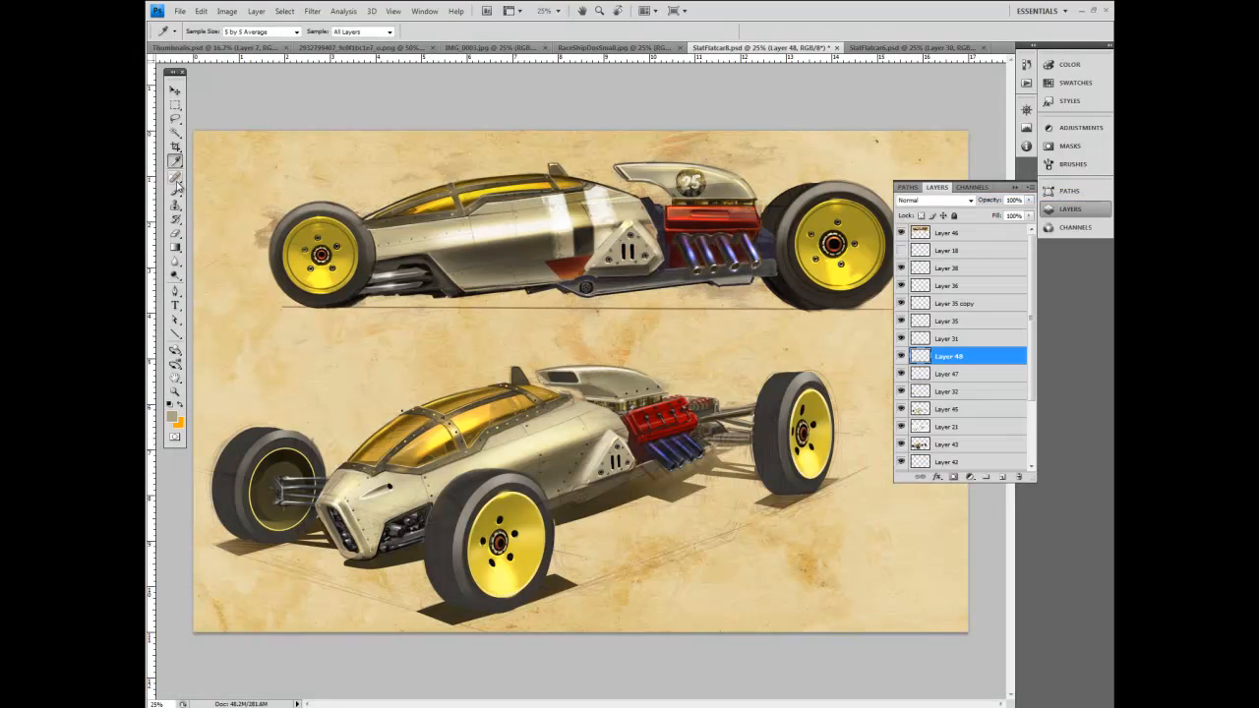
Sample the shaded body colour and dab small brush marks at the three corners of the triangular side panel.
click(569, 460)
key(b)
click(602, 473)
click(631, 463)
click(619, 444)
Outline a narrow strip under the perspective car's rear body with the Polygonal Lasso, paint it in the front tyre's dark colour and deselect.
drag(175, 118, 217, 128)
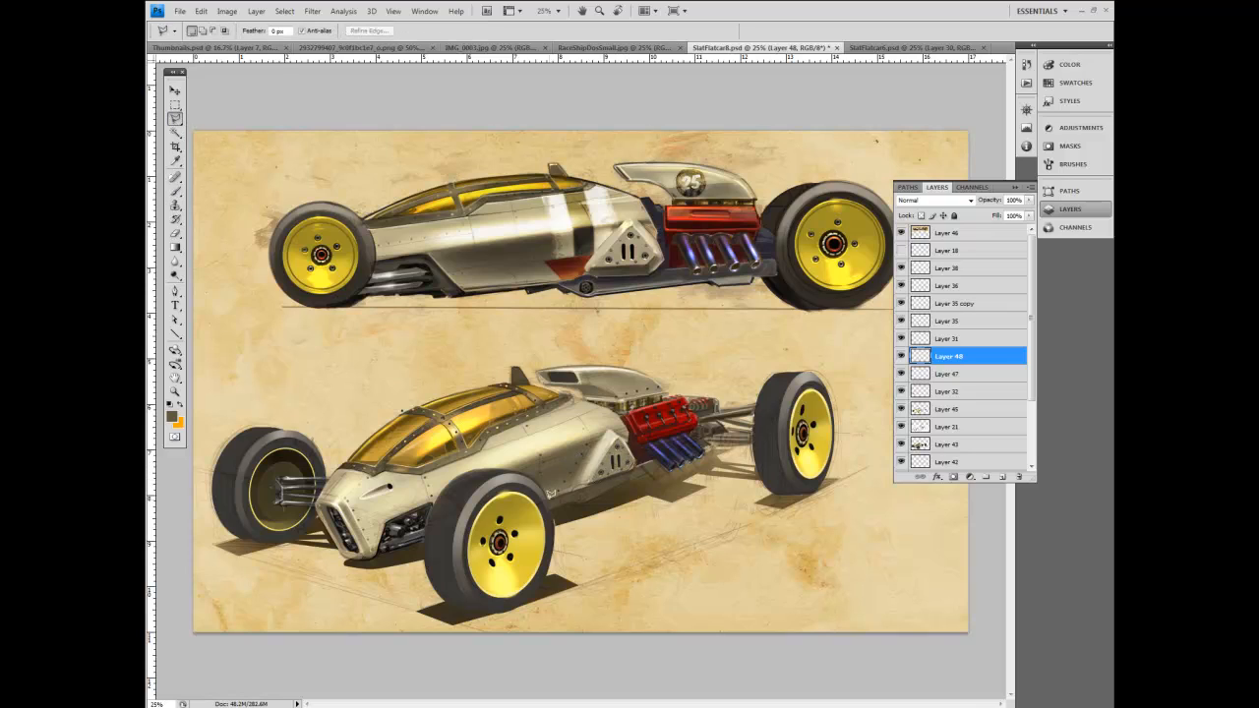
click(564, 491)
click(565, 491)
click(175, 161)
click(443, 521)
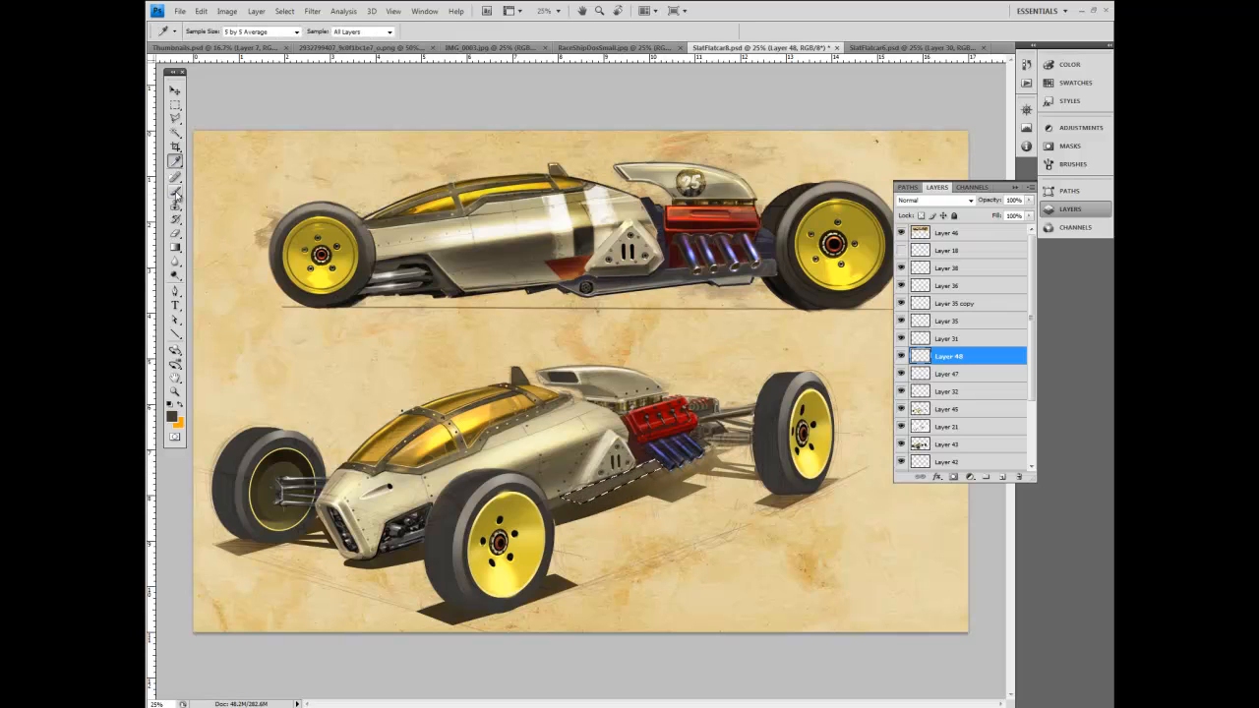
click(179, 192)
click(227, 32)
click(185, 168)
click(412, 94)
key(ctrl+d)
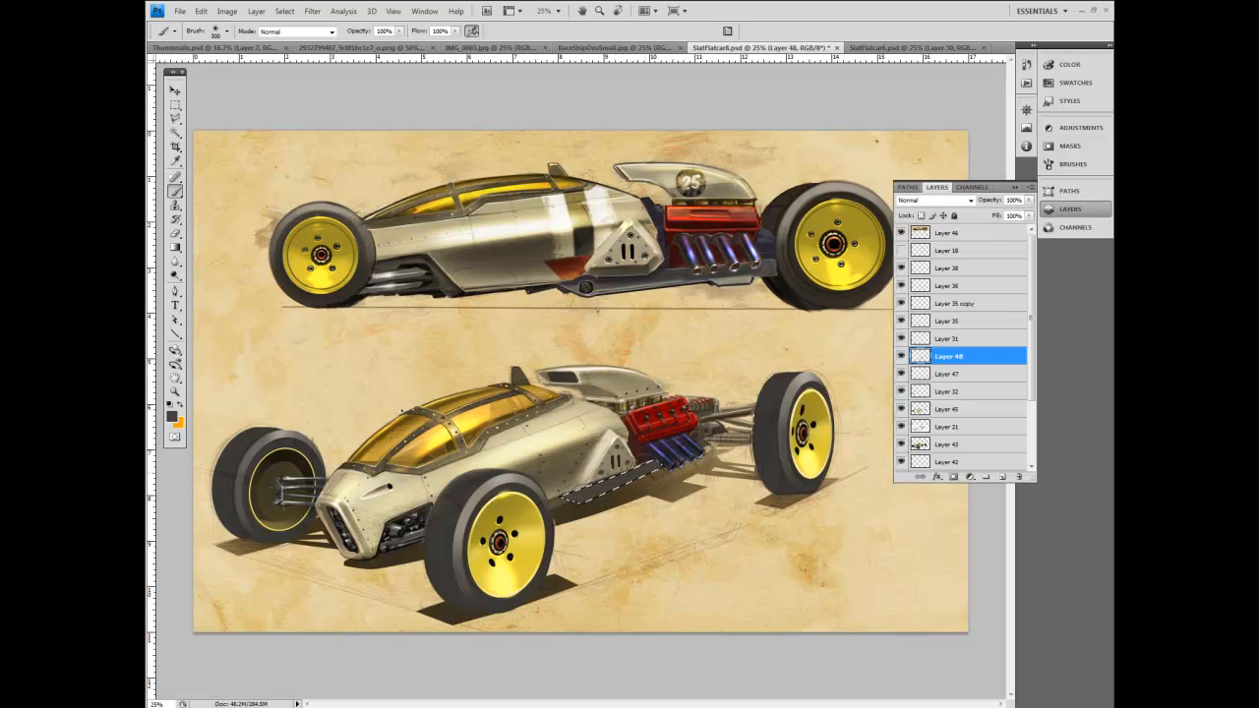
Draw a 12 px dark line along the edge of the strip under the perspective car's rear body.
click(175, 334)
click(172, 417)
click(310, 398)
click(585, 242)
drag(566, 497, 657, 461)
Choose another dark colour and paint the underside strip below the side panel with a smaller brush and a new tip.
click(172, 417)
click(308, 383)
click(583, 242)
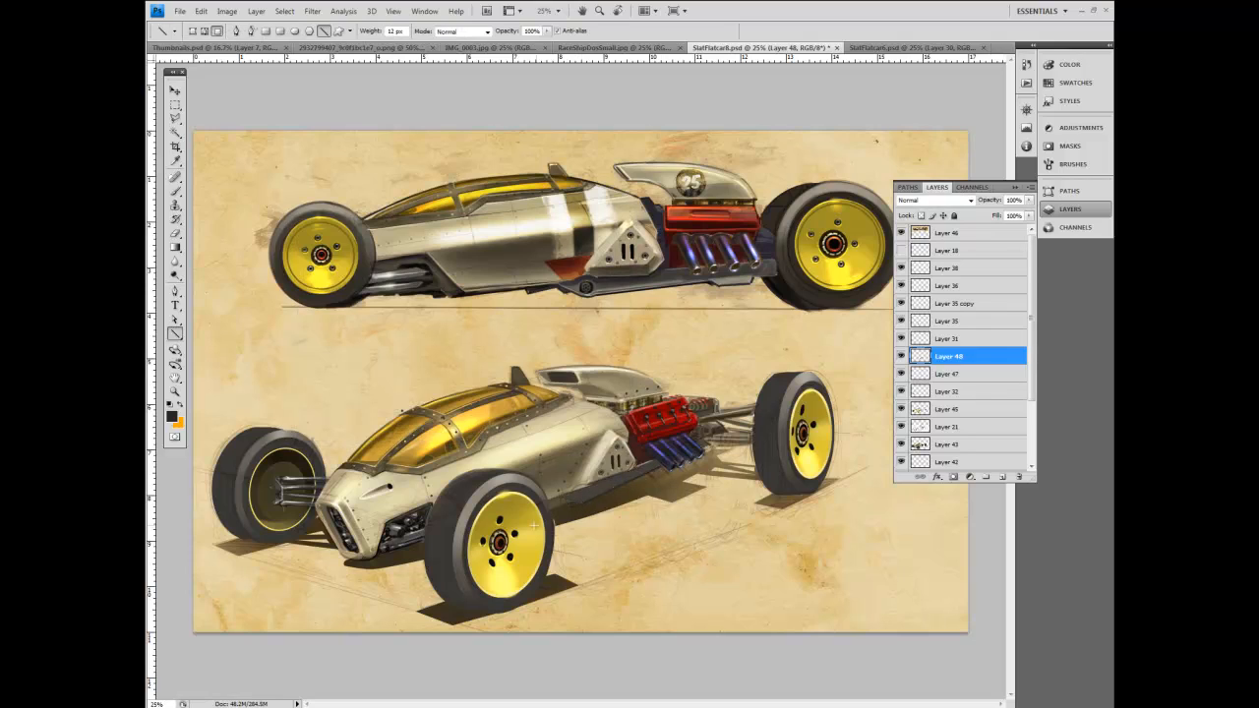
click(175, 191)
key(bracketleft)
key(bracketleft)
key(bracketleft)
key(bracketleft)
key(bracketleft)
key(bracketleft)
key(bracketleft)
key(bracketleft)
key(bracketleft)
key(bracketleft)
key(bracketleft)
key(bracketleft)
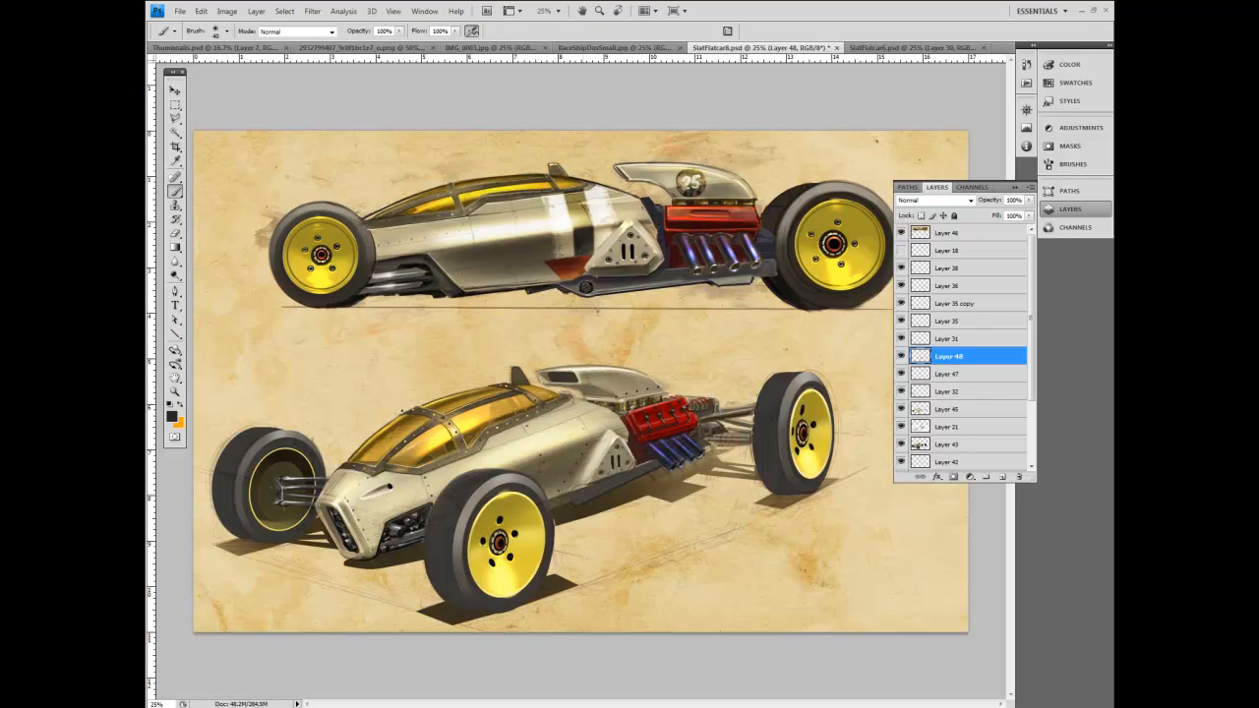
click(226, 32)
double_click(285, 126)
drag(627, 474, 648, 468)
Examine which layers hold the underside and ground shadow by toggling Layer 43's visibility, ending with Layer 43 active.
key(i)
click(901, 443)
click(901, 443)
scroll(919, 433, down, 3)
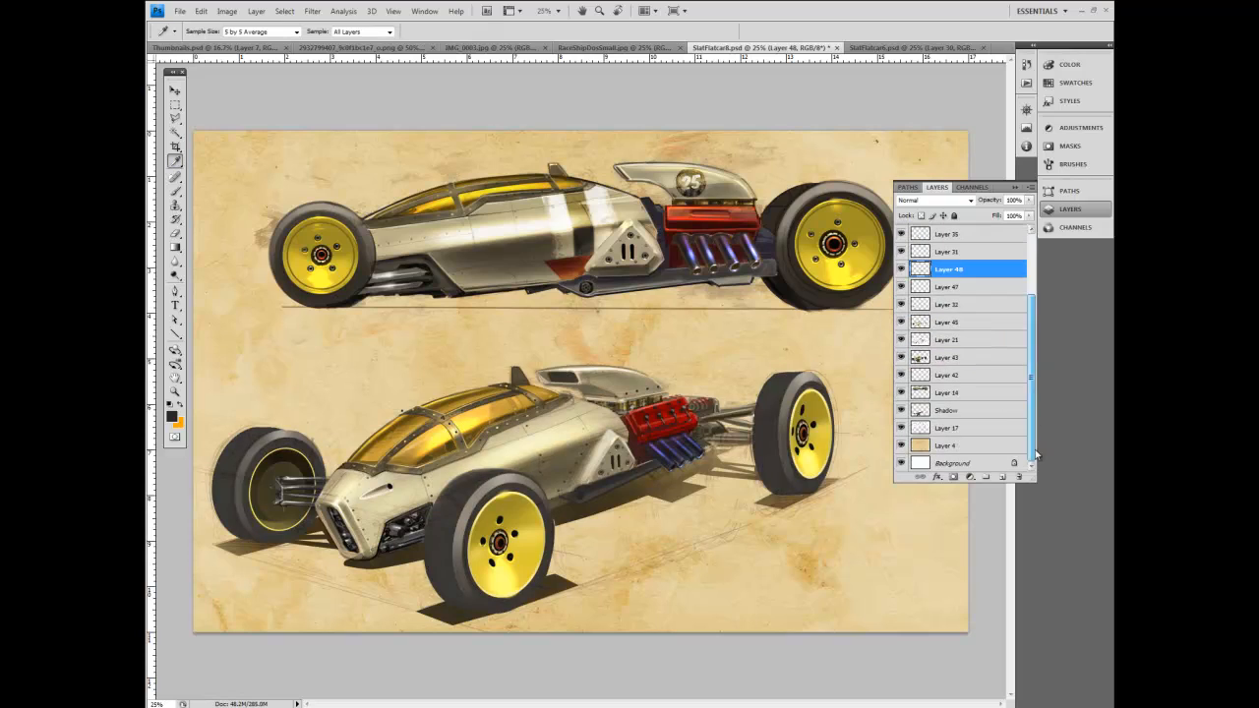
click(937, 414)
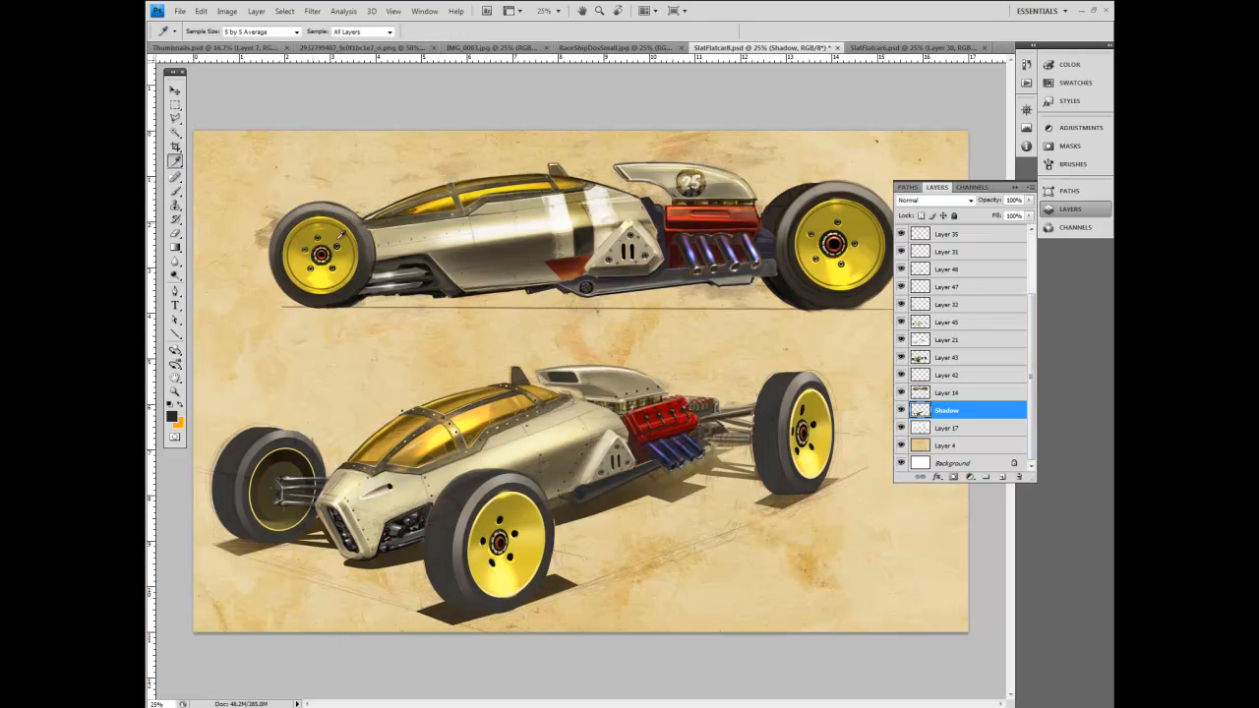
click(176, 190)
drag(1035, 381, 1034, 351)
click(933, 401)
click(901, 400)
click(901, 401)
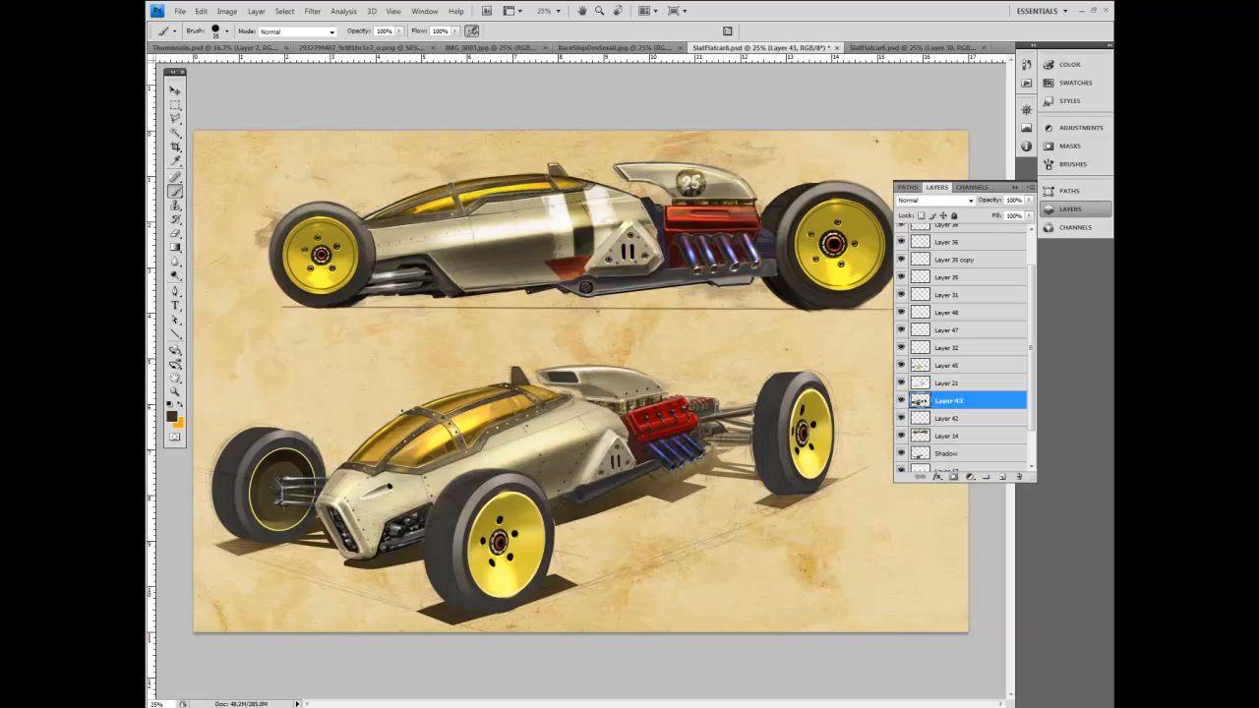
Outline a small area on the lower body ahead of the side panel with the Polygonal Lasso and create a new layer.
click(176, 118)
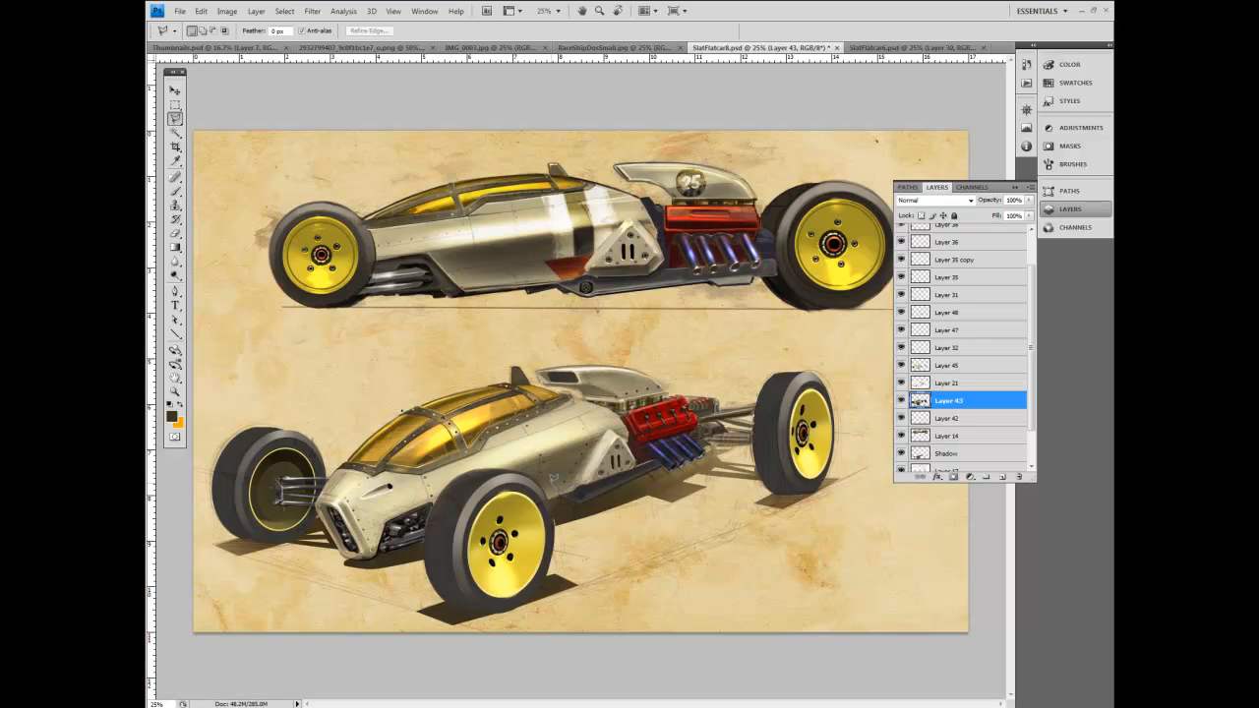
click(577, 476)
click(1031, 187)
click(1031, 195)
click(744, 215)
Sample the red patch on the side view and paint it into the selected area with an enlarged brush.
click(176, 160)
click(573, 265)
key(b)
key(bracketright)
key(bracketright)
key(bracketright)
key(bracketright)
key(bracketright)
key(bracketright)
drag(561, 486, 579, 481)
Move the red patch layer between Layer 47 and Layer 32 and change its blending mode.
drag(963, 403, 963, 348)
click(931, 200)
click(931, 222)
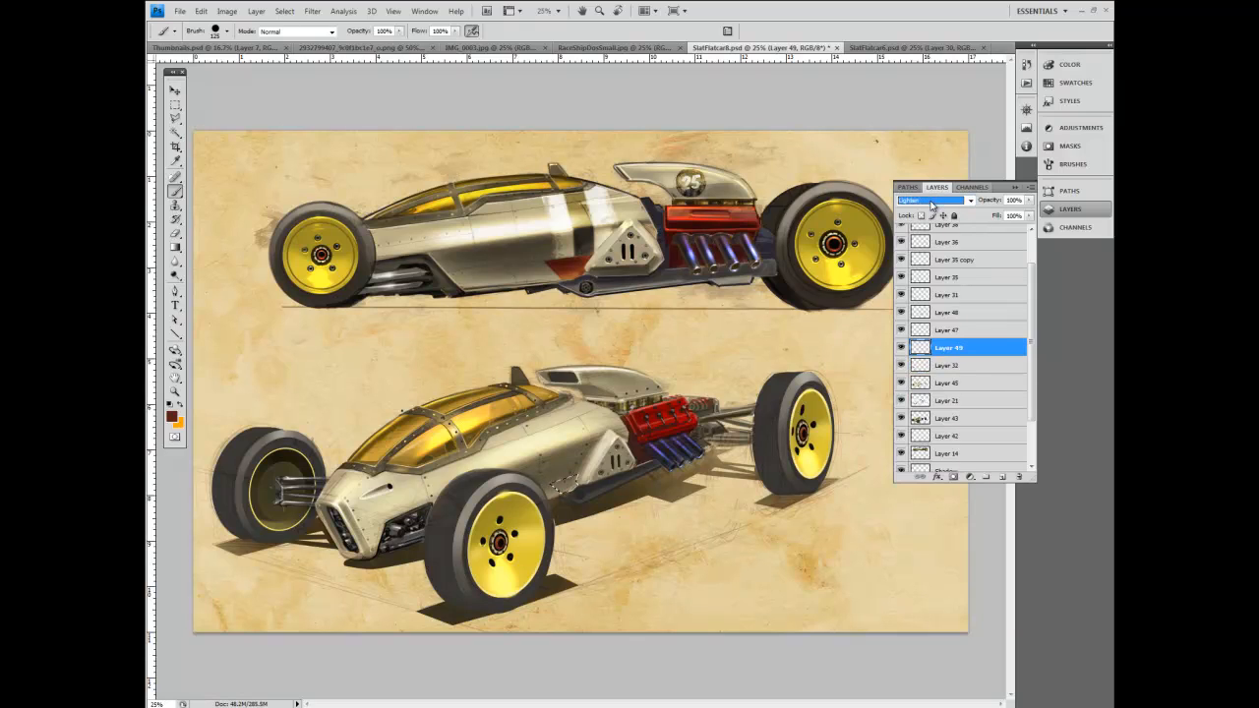
key(Down)
key(Down)
key(Down)
key(Down)
Create a new layer and outline two parallel stripes across the body behind the canopy with the Pen tool, adjusting their anchor points.
key(ctrl+shift+n)
key(Return)
key(p)
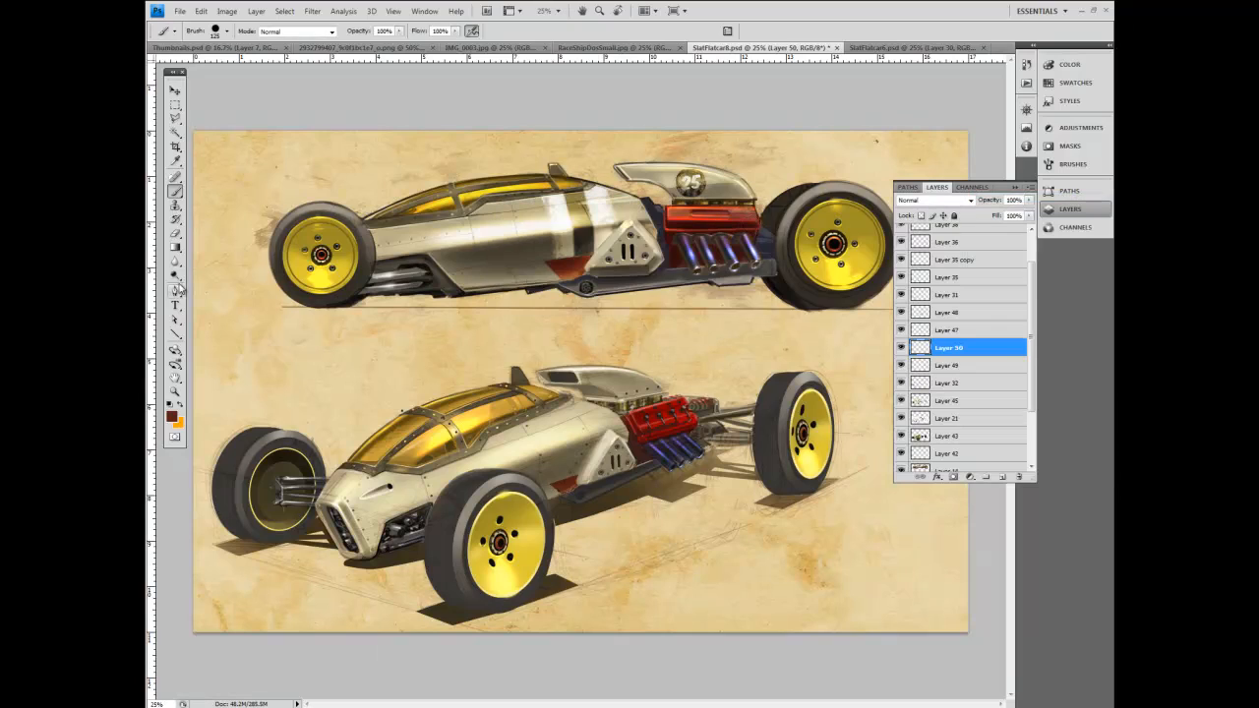
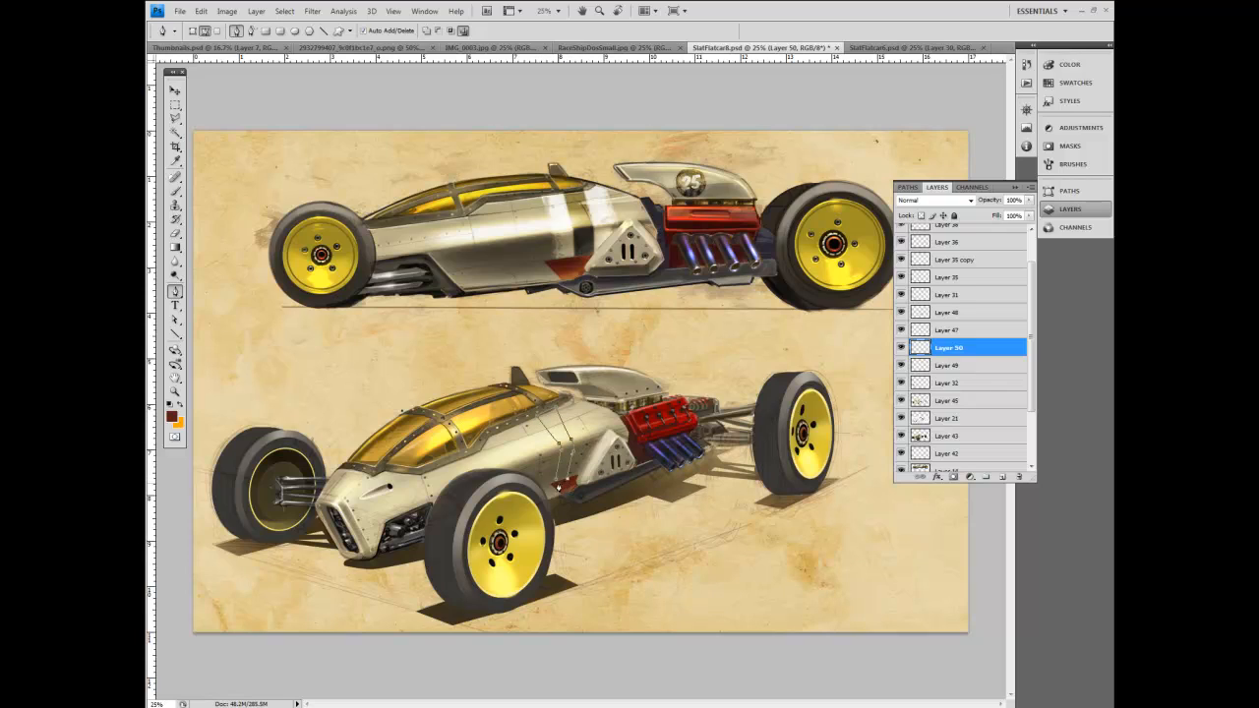
key(a)
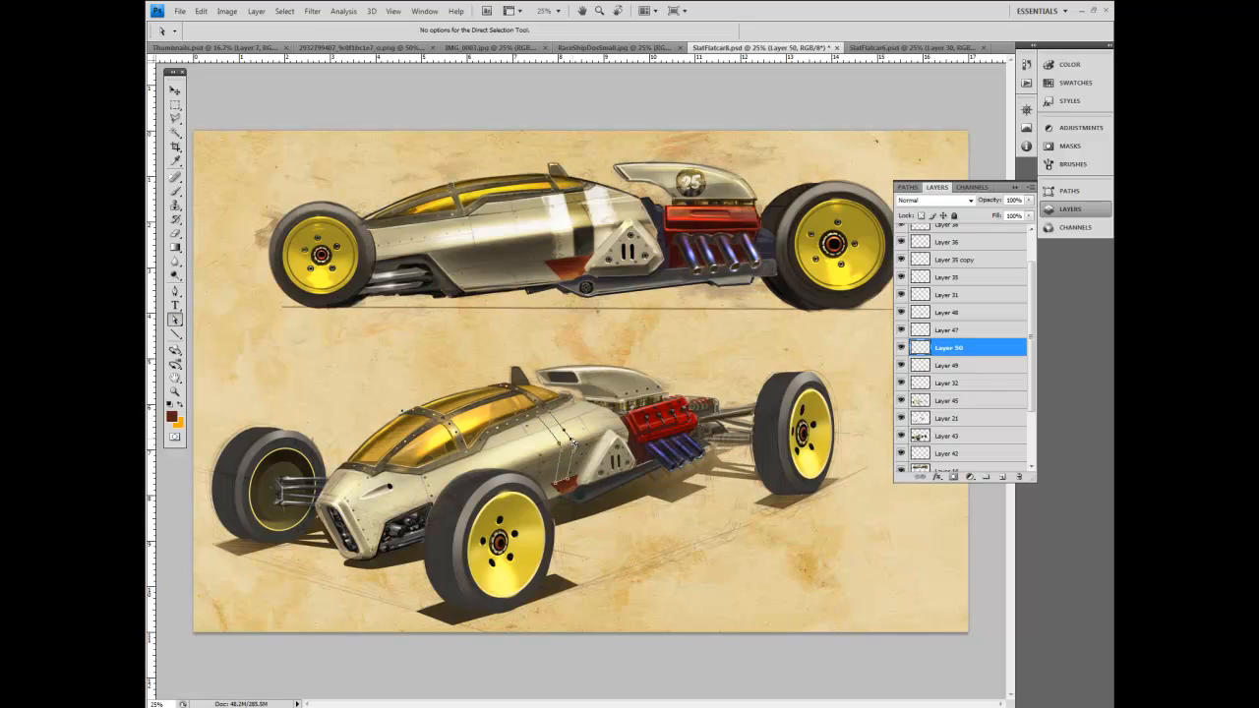
click(177, 291)
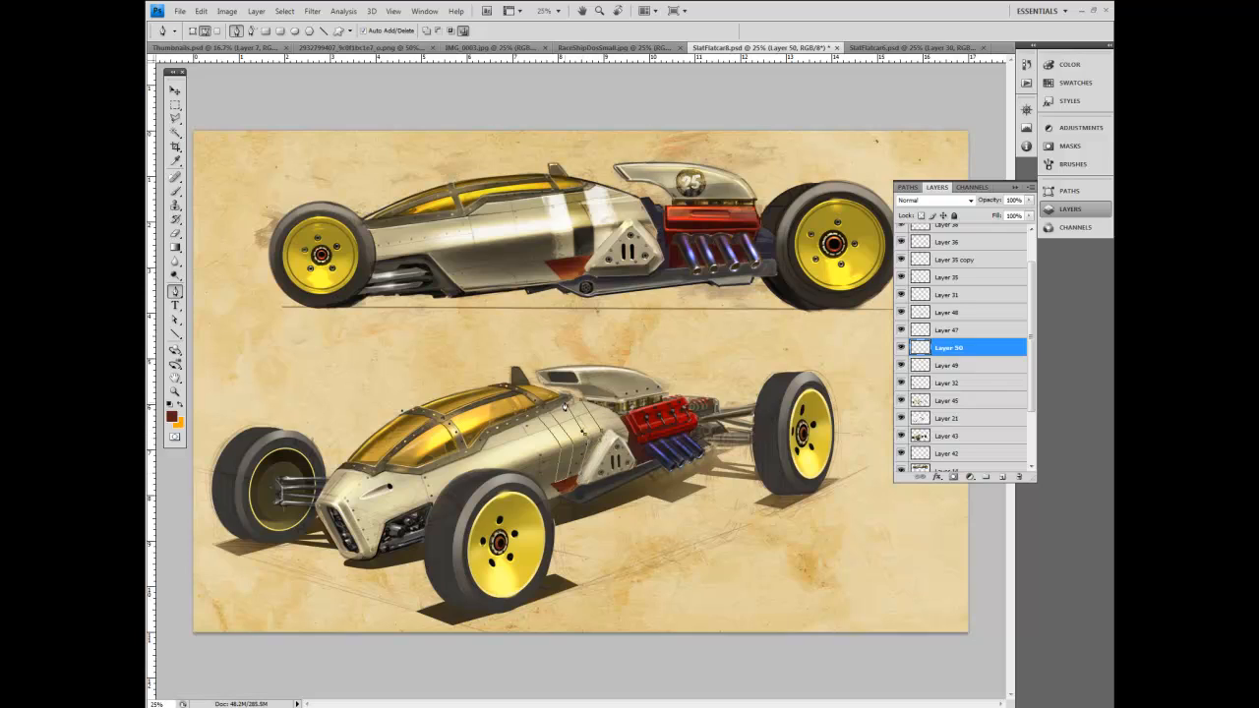
key(a)
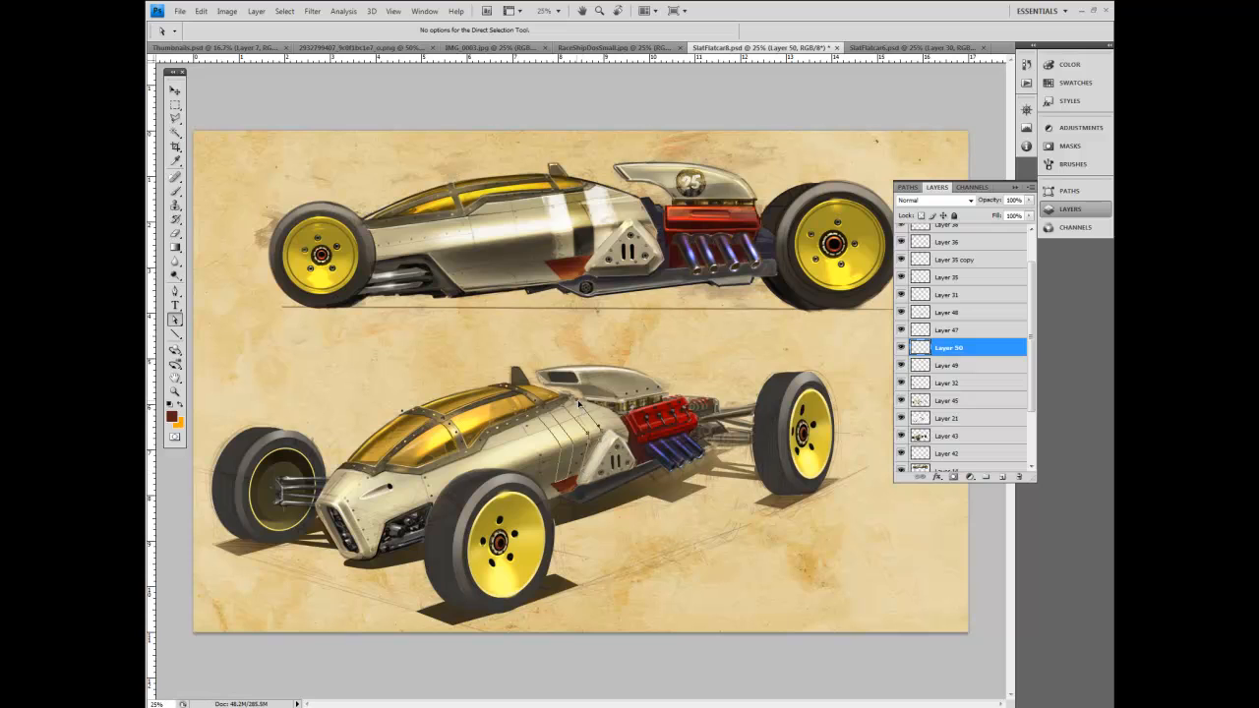
Select both stripe paths, set the foreground colour to white and load the paths as a selection.
drag(640, 540, 518, 355)
click(172, 417)
click(303, 250)
click(587, 242)
click(1068, 192)
click(967, 477)
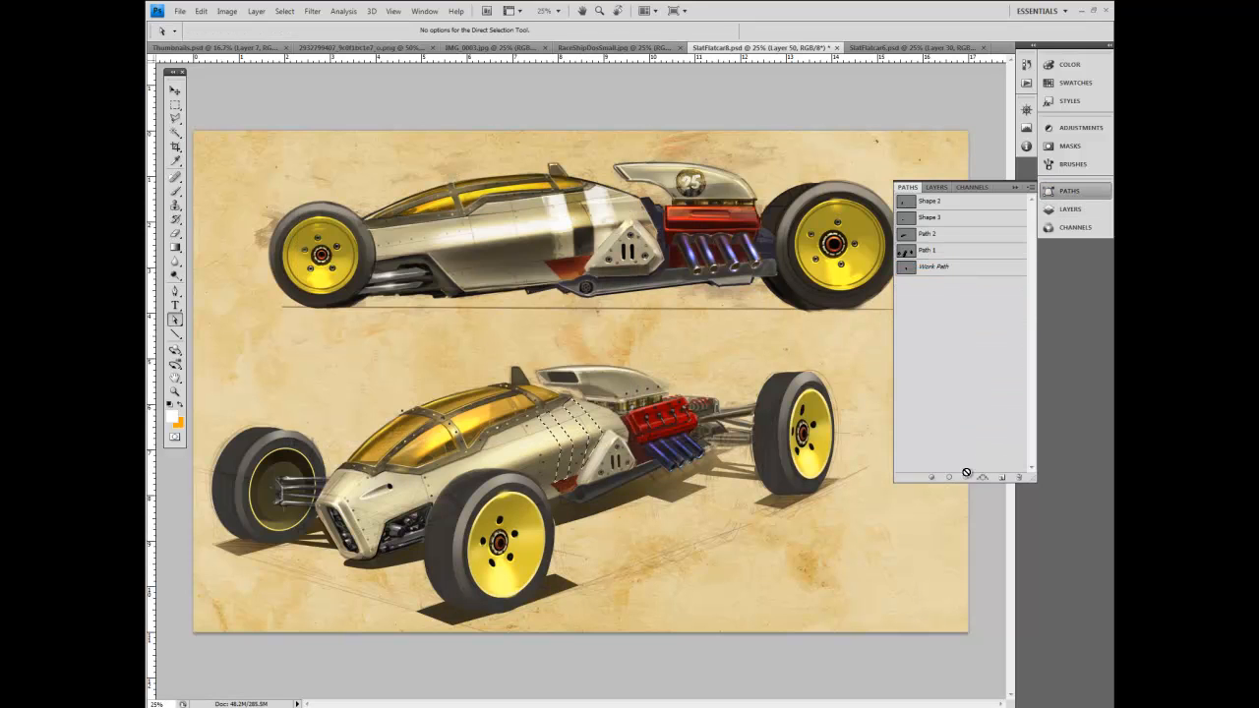
click(1031, 188)
click(1048, 196)
click(707, 261)
Choose a soft brush tip and paint the two selected stripes white.
key(b)
click(226, 33)
click(229, 130)
click(378, 100)
mouse_move(555, 479)
mouse_down()
mouse_move(547, 441)
mouse_move(578, 442)
mouse_up()
Shade the white stripes with a light grey, then choose a darker grey for their shadowed parts.
click(172, 417)
drag(305, 279, 304, 269)
click(582, 242)
drag(590, 437, 563, 463)
click(173, 417)
click(303, 299)
click(583, 242)
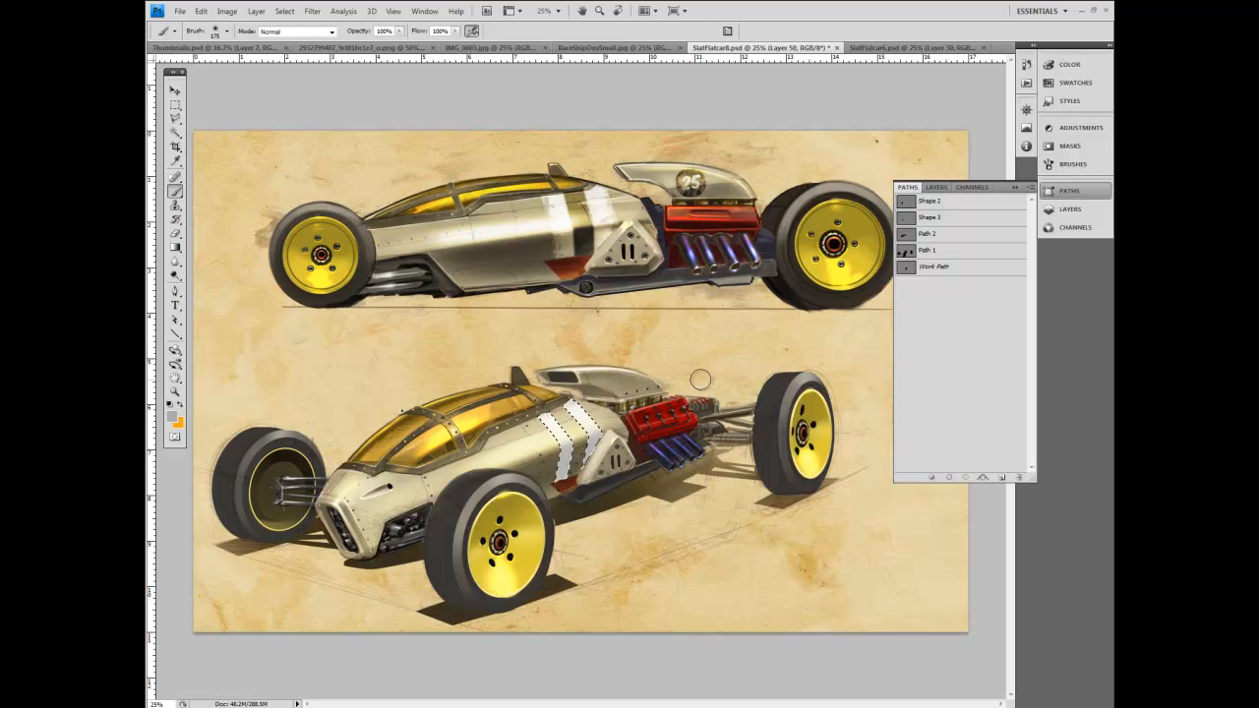
Deselect the stripes and set Layer 50's blending mode to Overlay.
key(ctrl+d)
click(1060, 208)
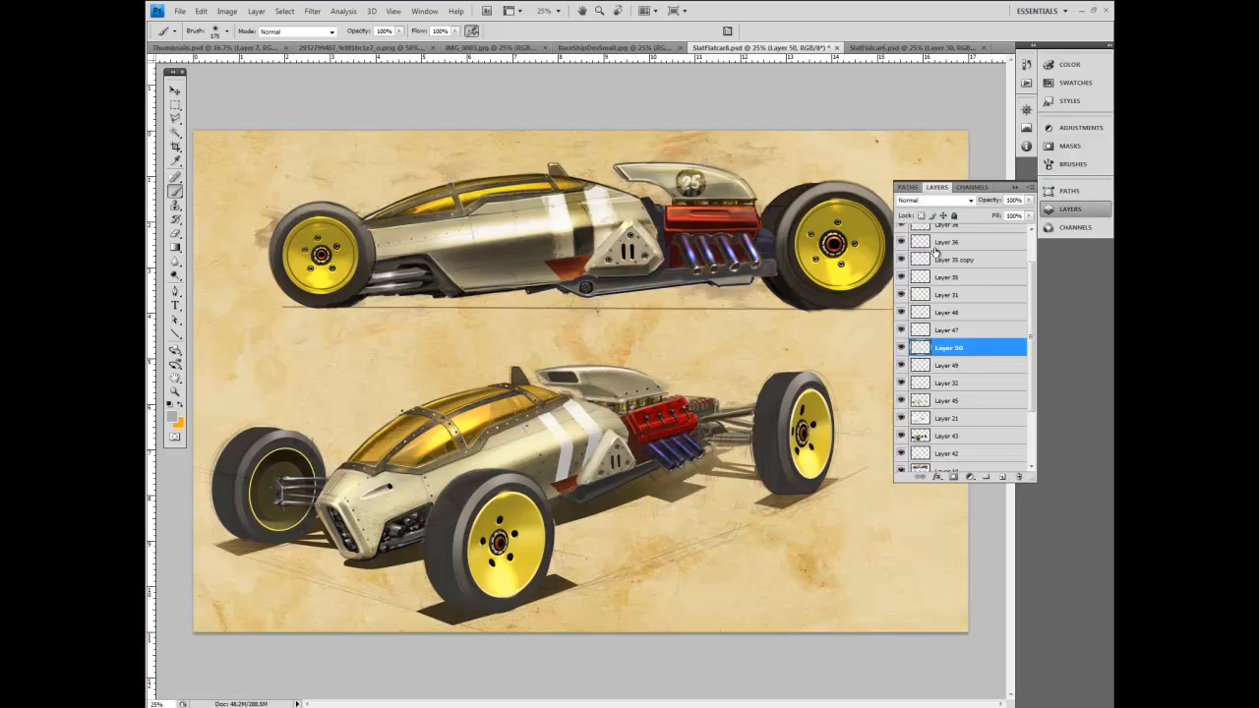
scroll(940, 207, down, 12)
Erase worn patches out of the stripes with a large rough-textured eraser tip, reducing its size repeatedly.
click(175, 232)
click(226, 31)
mouse_move(334, 329)
mouse_down()
mouse_move(338, 502)
mouse_move(339, 287)
mouse_up()
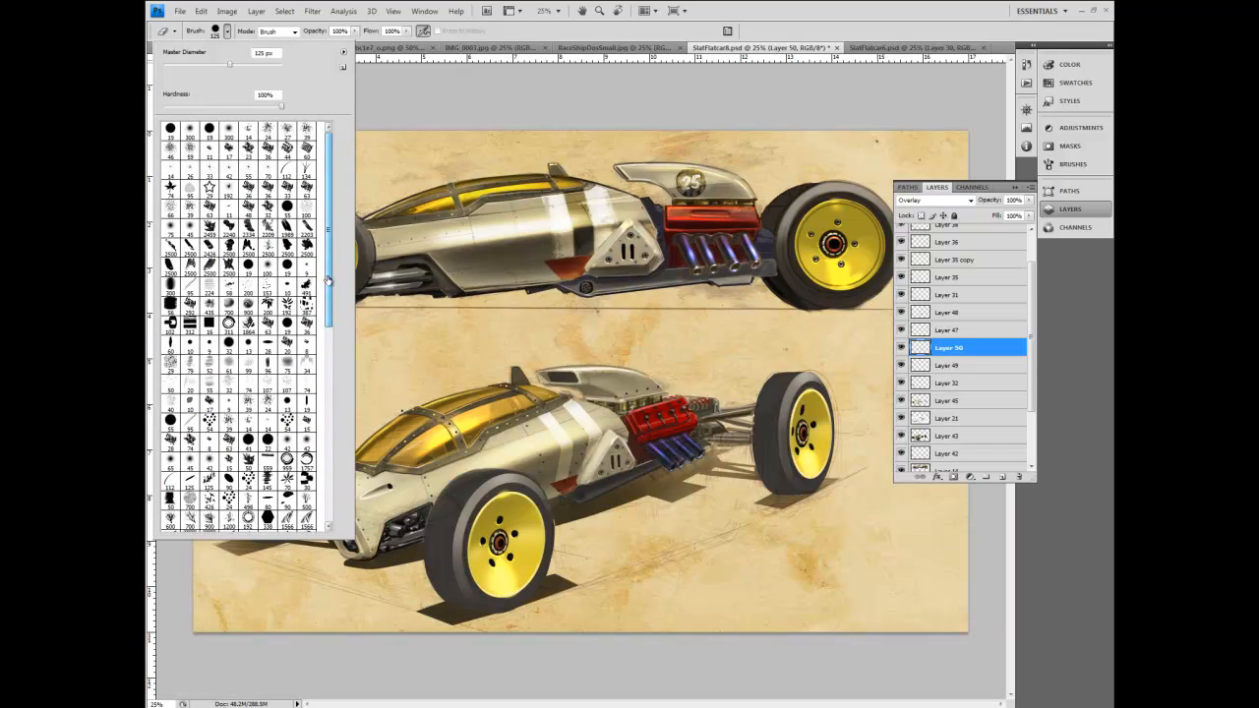
click(267, 227)
click(685, 31)
key(bracketleft)
key(bracketleft)
key(bracketleft)
key(bracketleft)
key(bracketleft)
key(bracketleft)
key(bracketleft)
key(bracketleft)
key(bracketleft)
key(bracketleft)
key(bracketleft)
key(bracketleft)
key(bracketleft)
key(bracketleft)
key(bracketleft)
key(bracketleft)
key(bracketleft)
key(bracketleft)
key(bracketleft)
key(bracketleft)
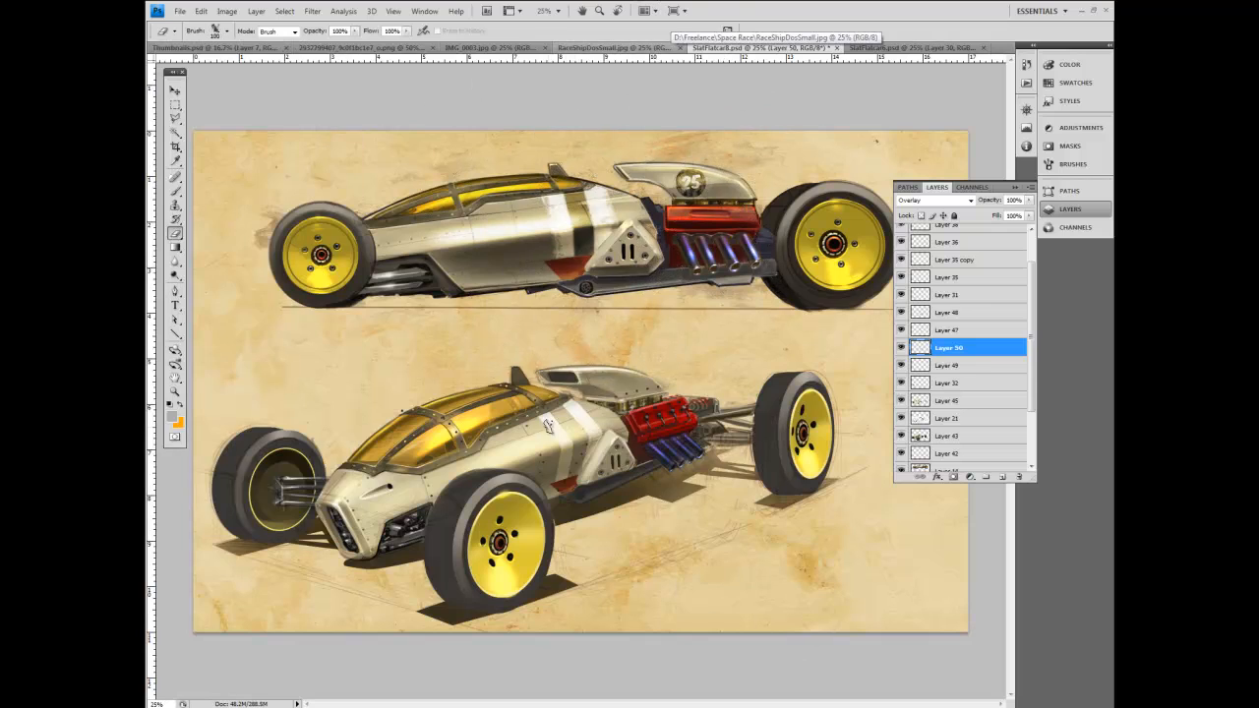
key(bracketleft)
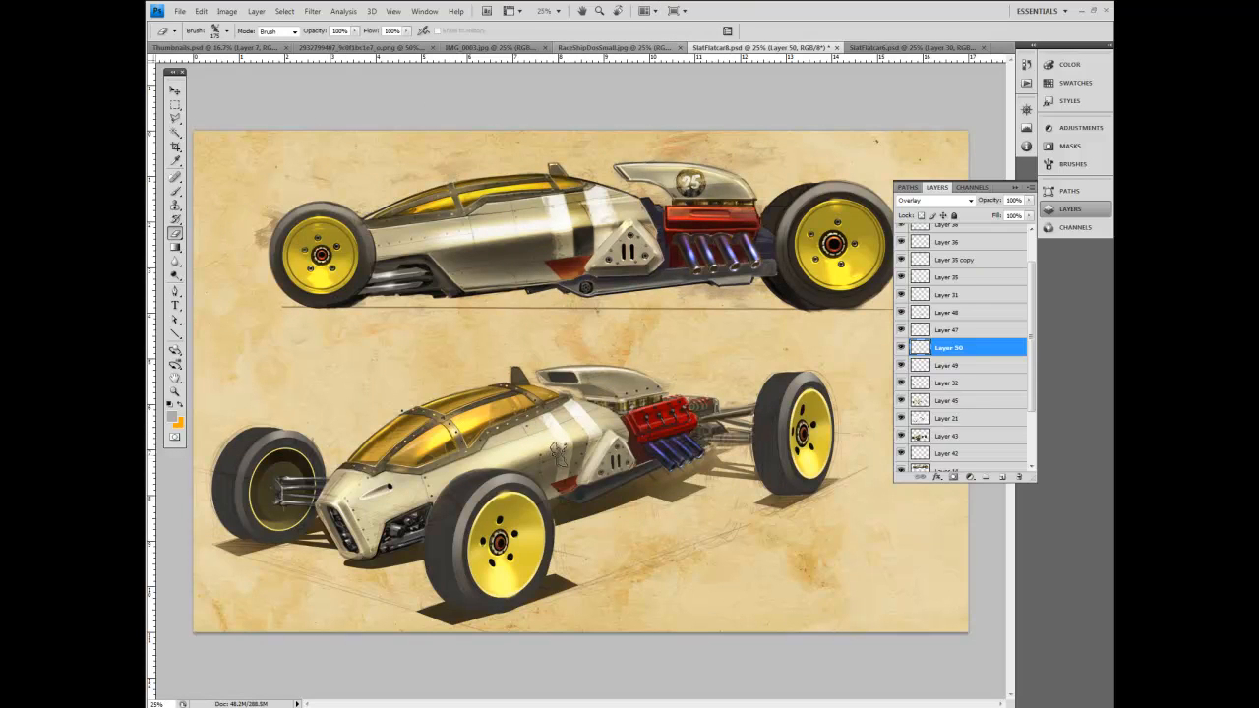
key(bracketleft)
Load the stripes' Work Path as a selection and invert the selection.
click(1070, 190)
click(955, 266)
click(178, 320)
click(566, 430)
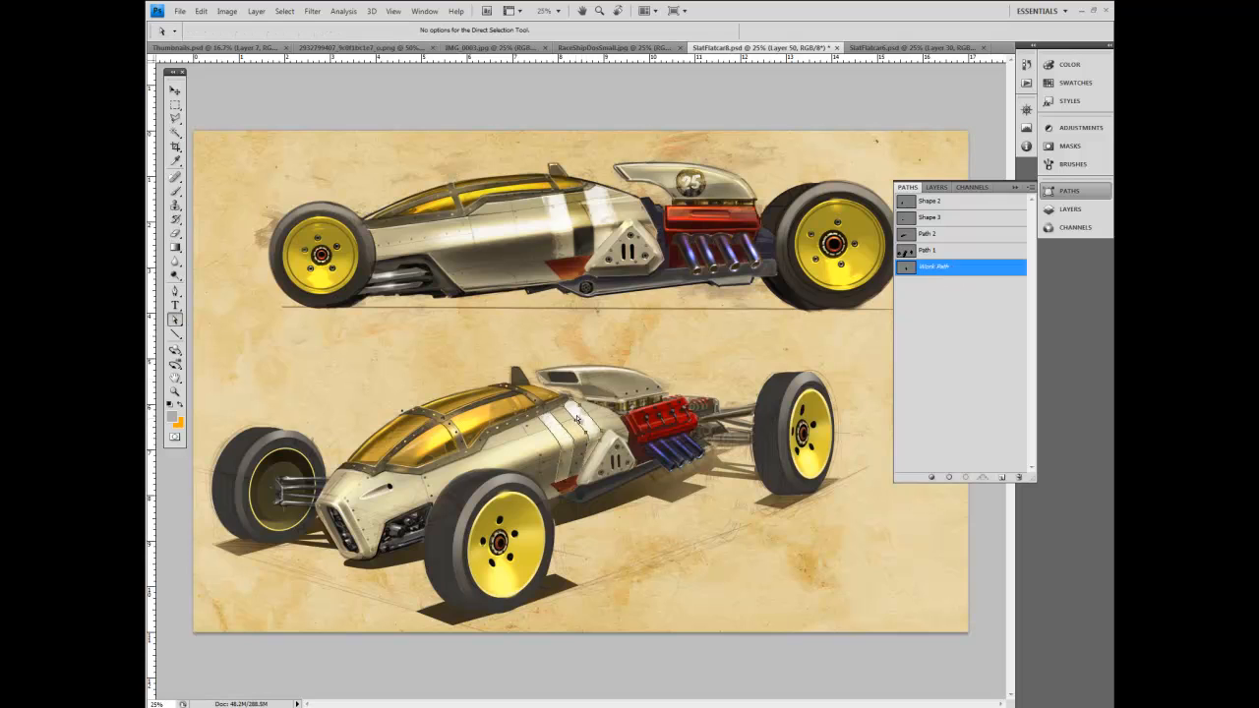
click(966, 477)
click(284, 12)
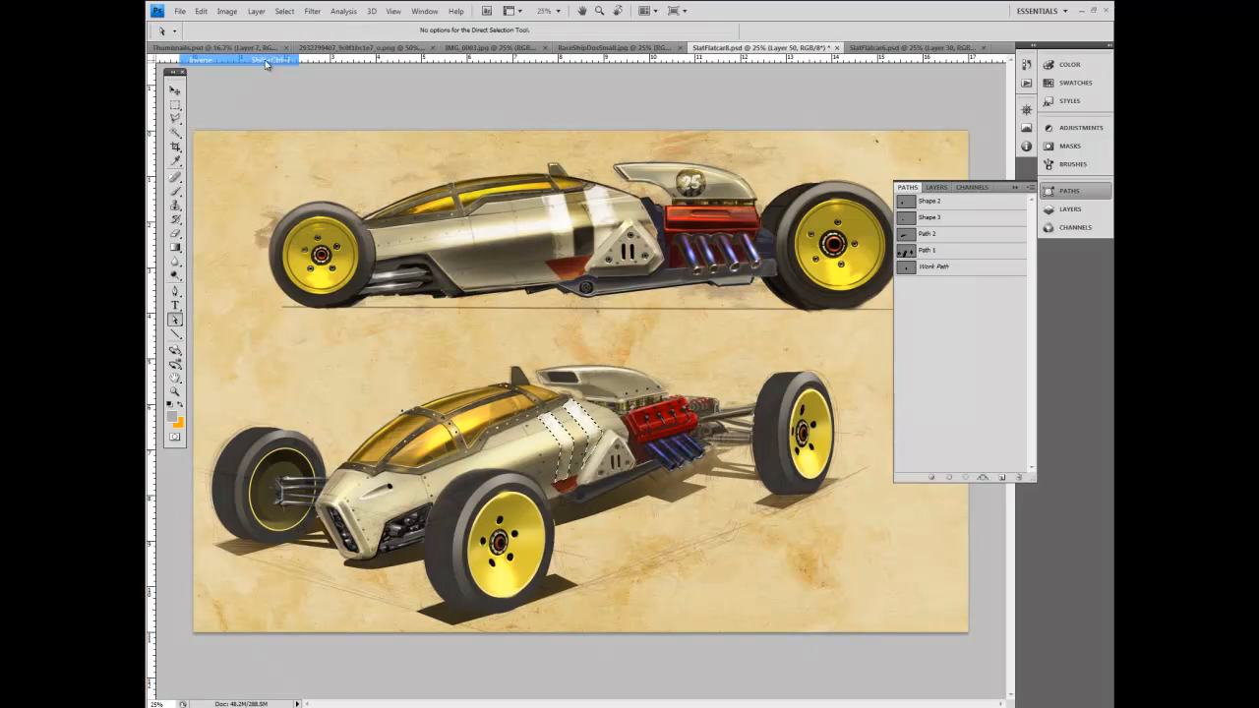
click(262, 61)
Set the foreground colour to black, switch to the Brush and add a new layer above Layer 50.
click(173, 416)
drag(314, 366, 310, 399)
click(578, 243)
click(175, 192)
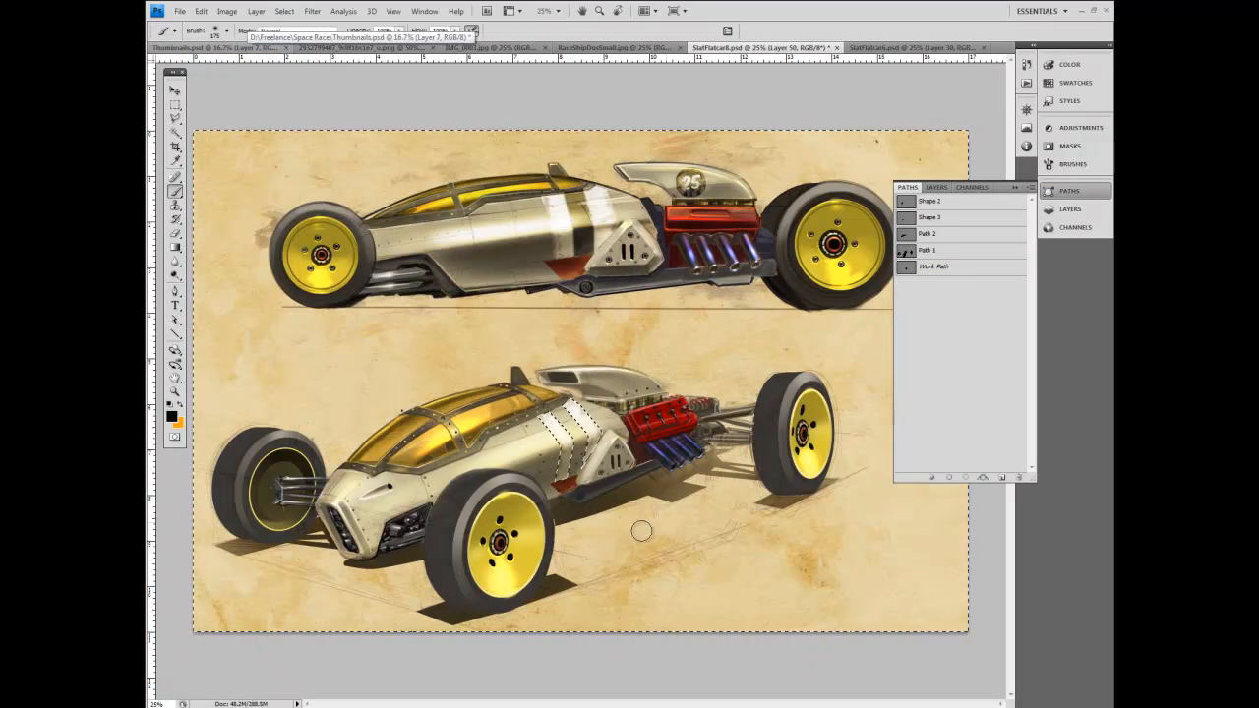
click(1069, 208)
click(1030, 188)
click(995, 192)
click(744, 218)
Paint the black band between the white stripes on the perspective car with a resized brush, then deselect.
key(bracketleft)
key(bracketleft)
key(bracketleft)
mouse_move(582, 451)
mouse_down()
mouse_move(577, 472)
mouse_move(570, 420)
mouse_up()
key(bracketright)
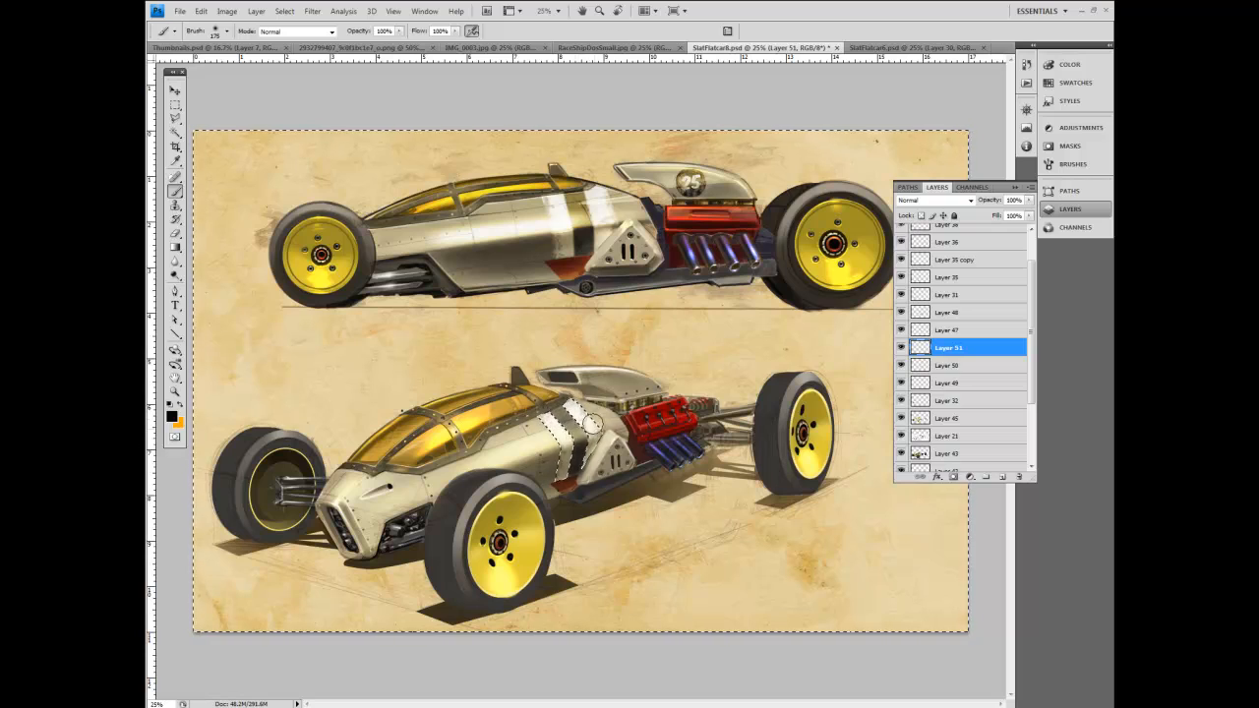
key(ctrl+d)
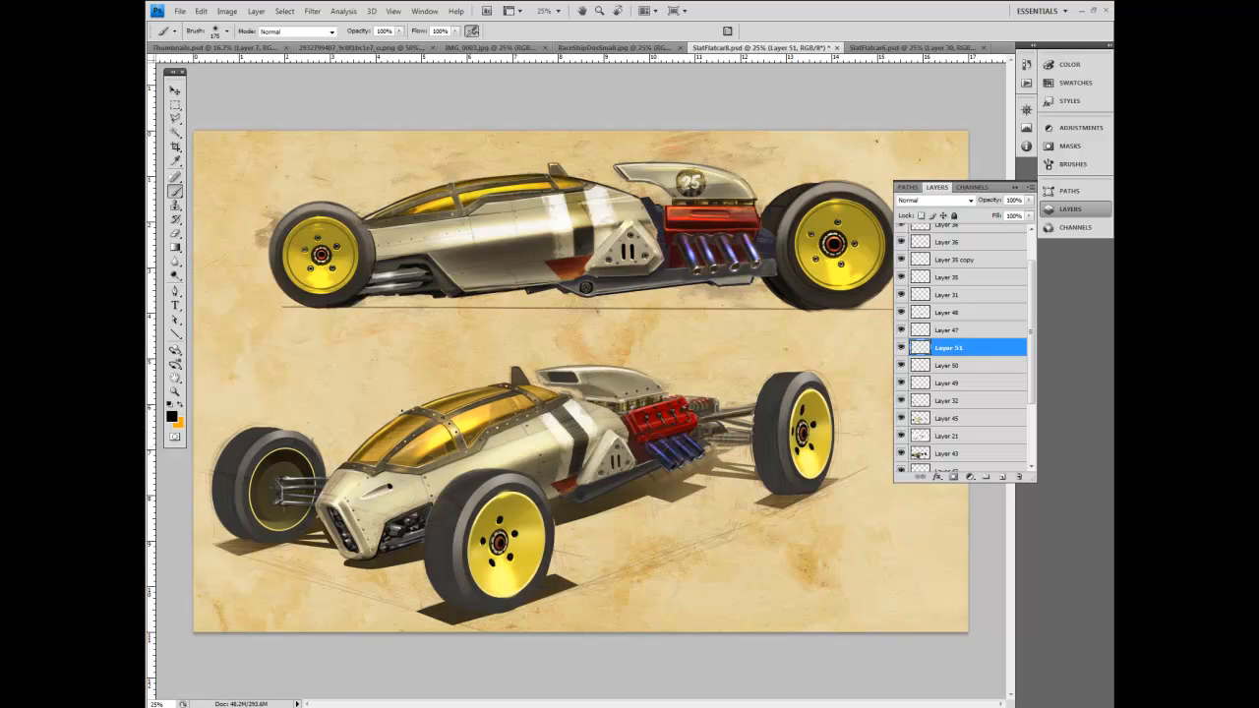
Equip the Eraser with a hard round 19 px tip.
key(e)
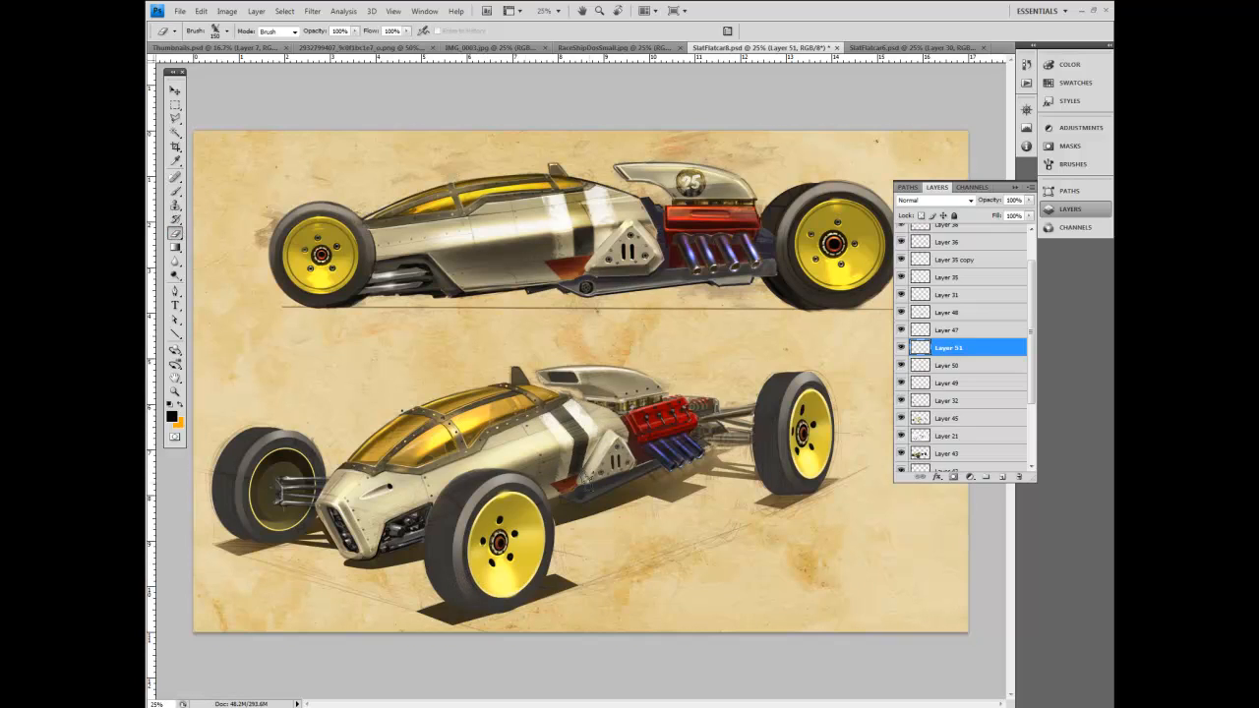
click(227, 32)
double_click(258, 125)
Compare the car with and without the black band, then set Layer 51's blending mode to Overlay.
click(902, 349)
click(901, 349)
click(901, 349)
click(902, 350)
click(902, 349)
click(902, 349)
click(934, 200)
click(950, 359)
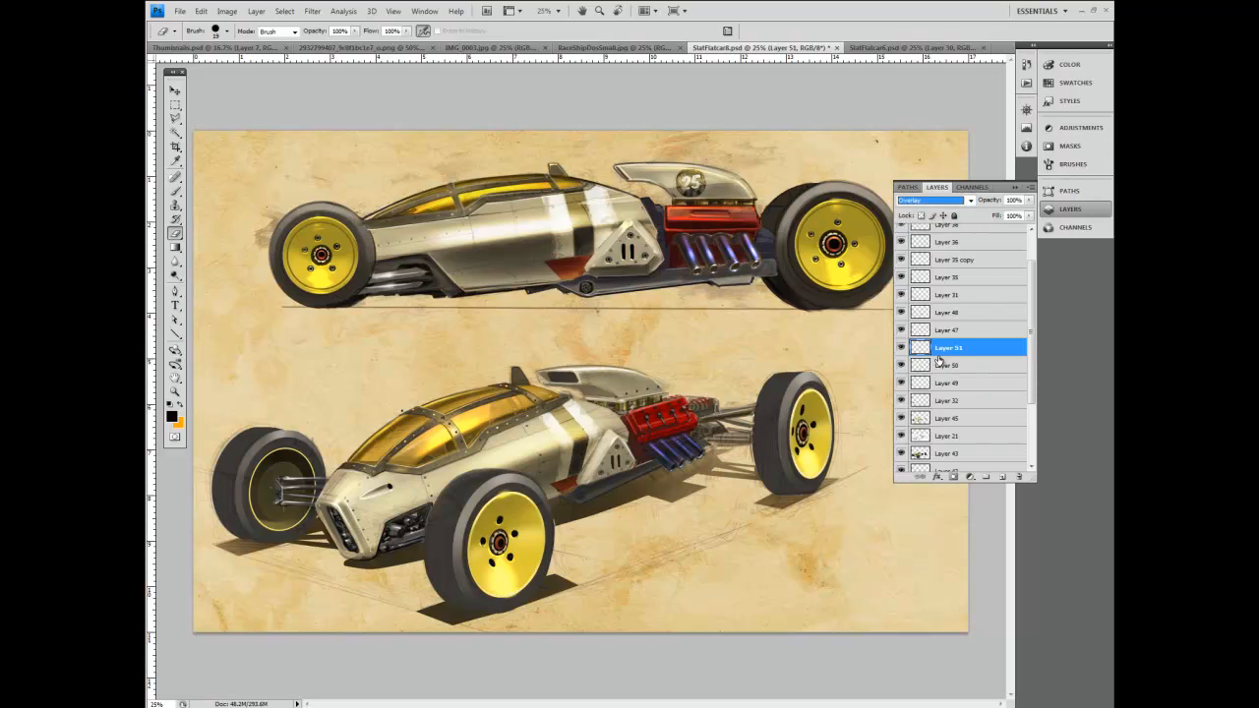
Merge Layer 51 and Layer 50 into one layer, checking the band's visibility first.
ctrl+click(944, 365)
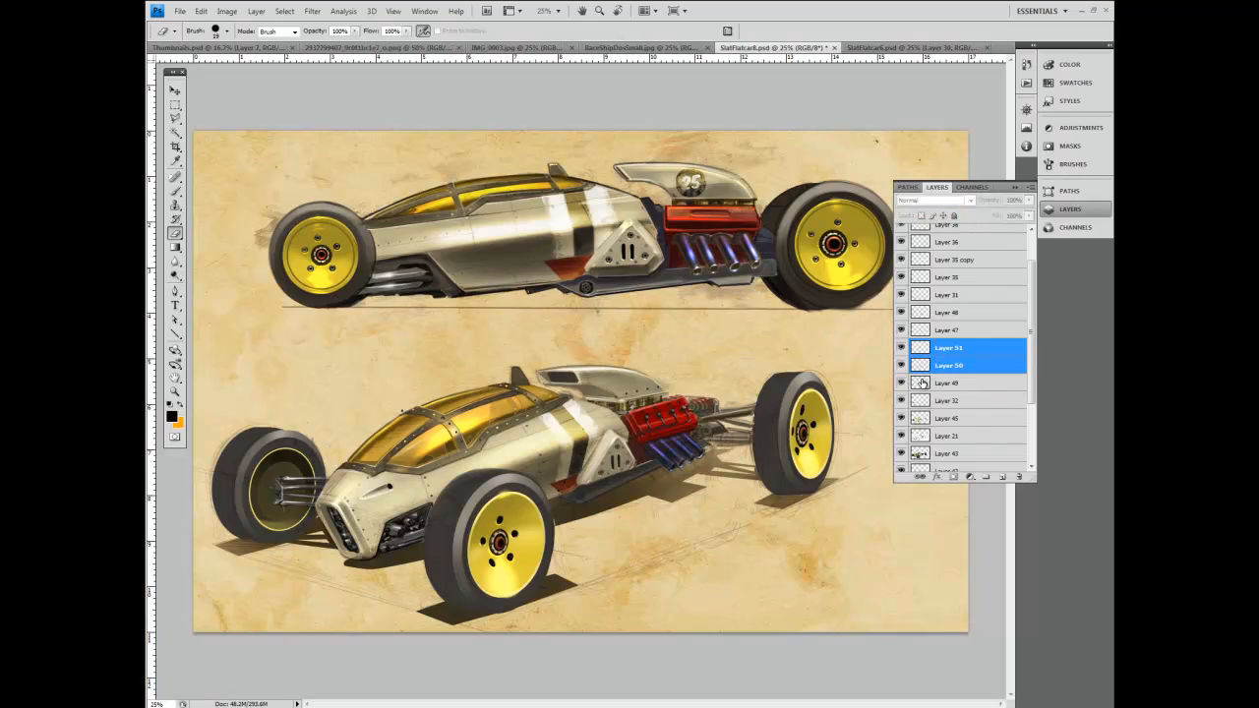
click(902, 348)
click(901, 348)
click(902, 348)
click(902, 348)
click(928, 350)
ctrl+click(941, 365)
click(1029, 187)
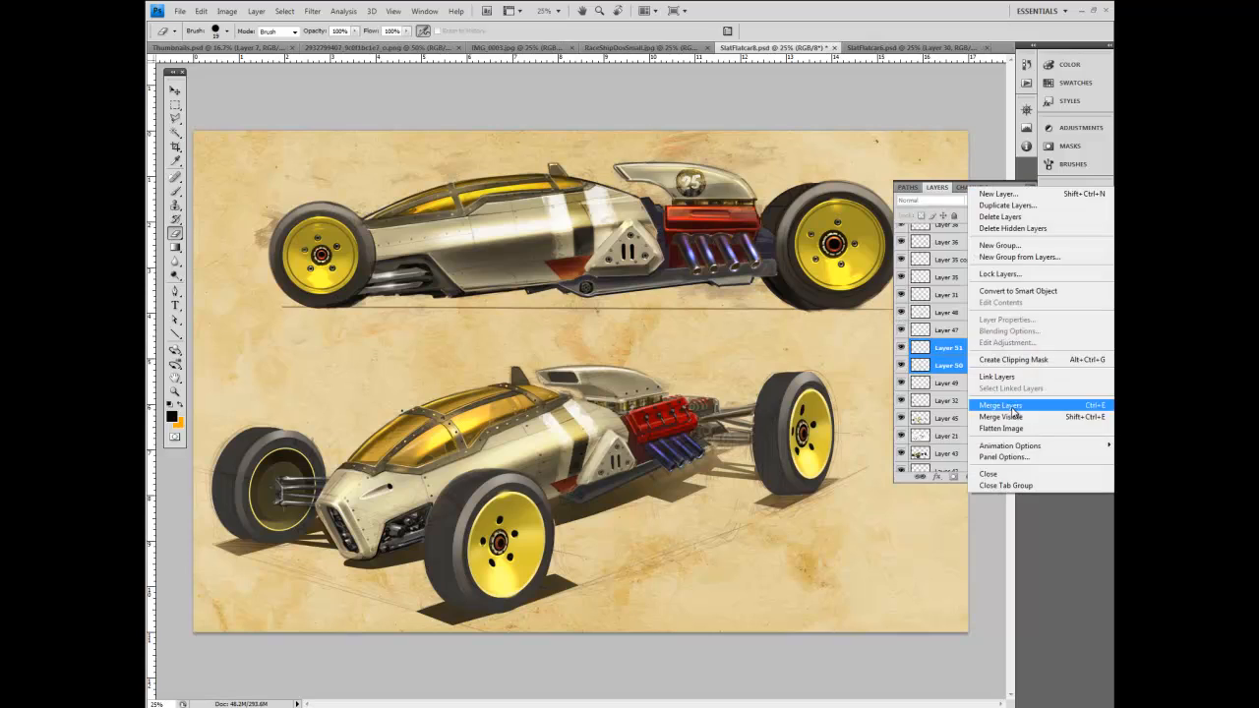
click(996, 402)
Set the merged stripe layer's blending mode to Overlay and save the document.
click(932, 200)
click(934, 360)
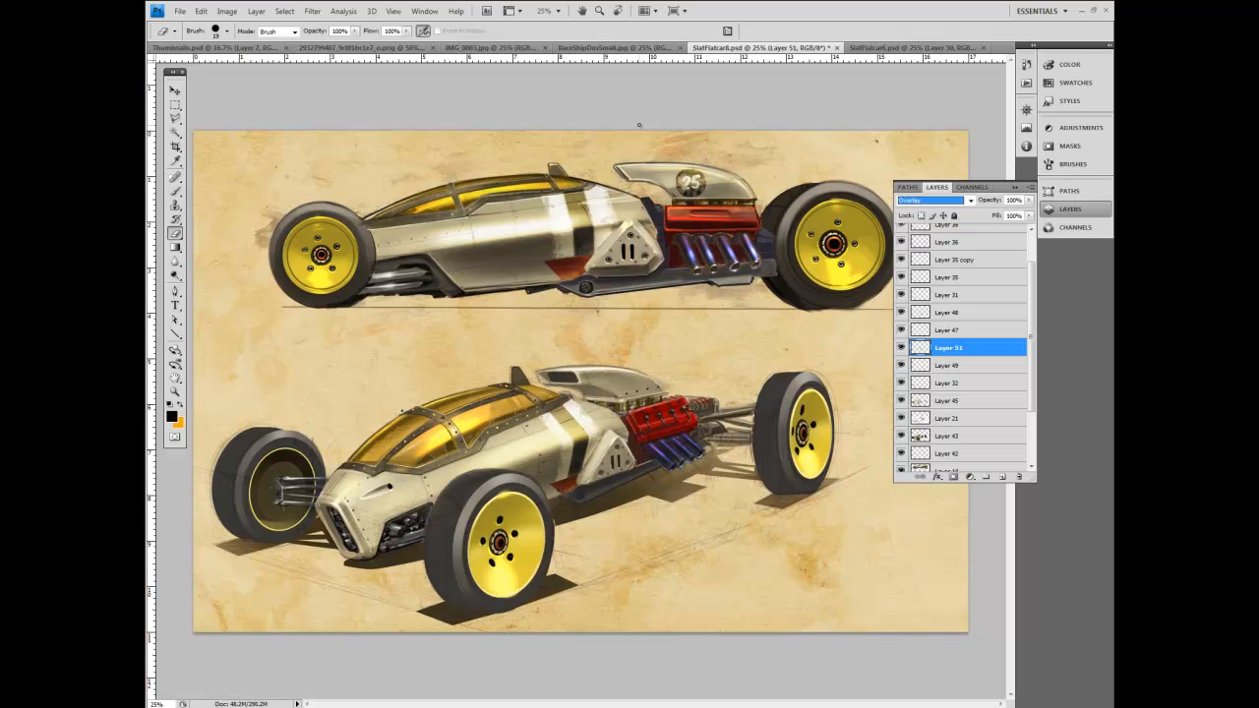
click(180, 11)
click(188, 179)
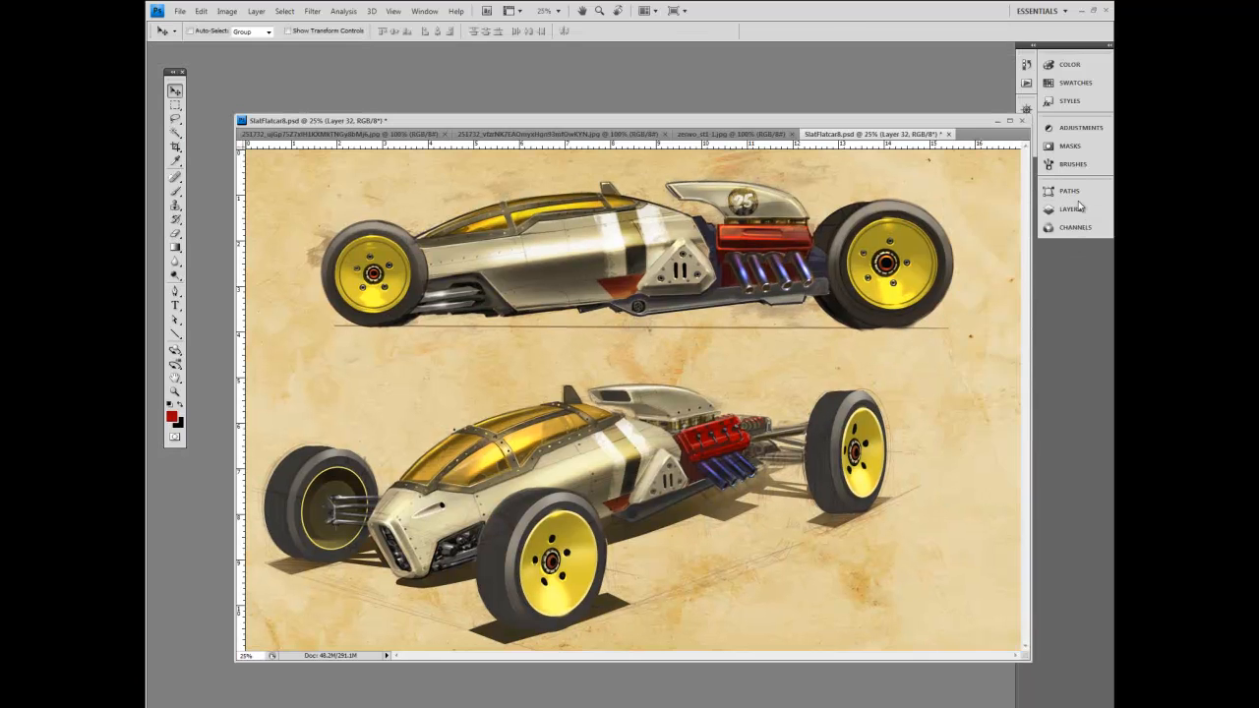
Skew the front suspension arms on Layer 32 vertically by about 12 degrees and erase their overlap with the nose.
click(1068, 213)
click(902, 427)
click(902, 427)
click(902, 427)
click(902, 427)
click(200, 10)
mouse_move(295, 238)
click(351, 268)
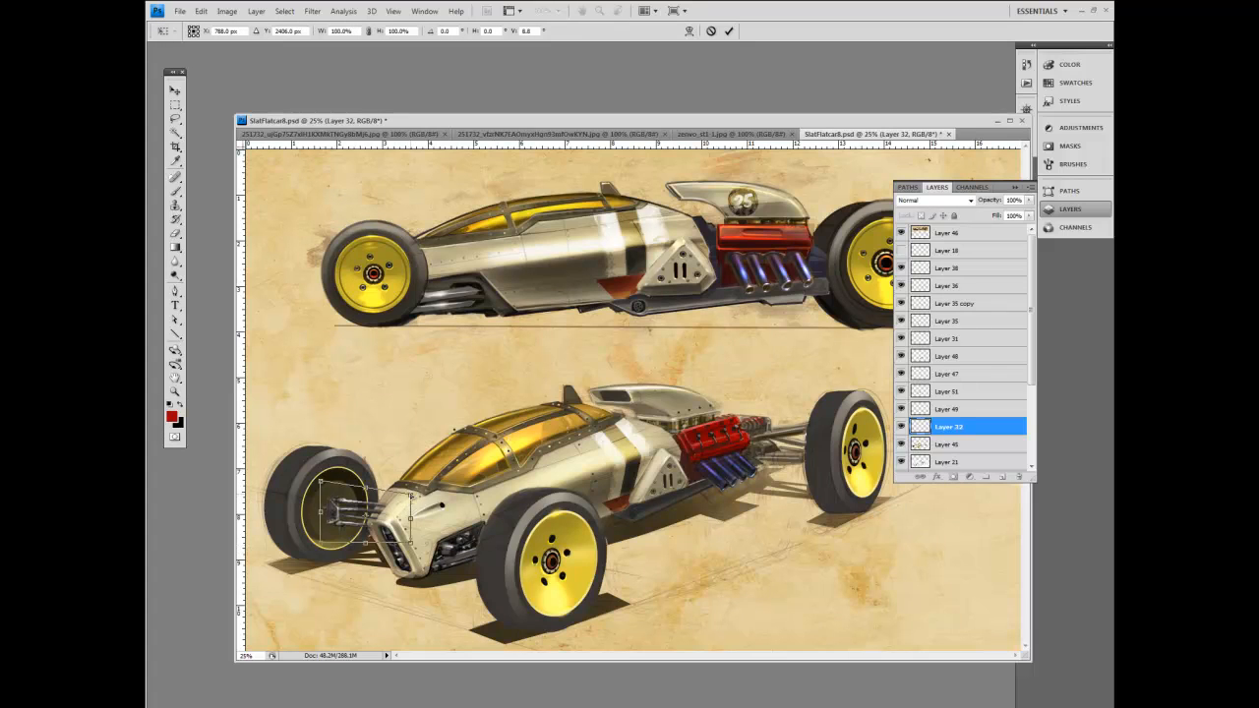
drag(413, 500, 415, 527)
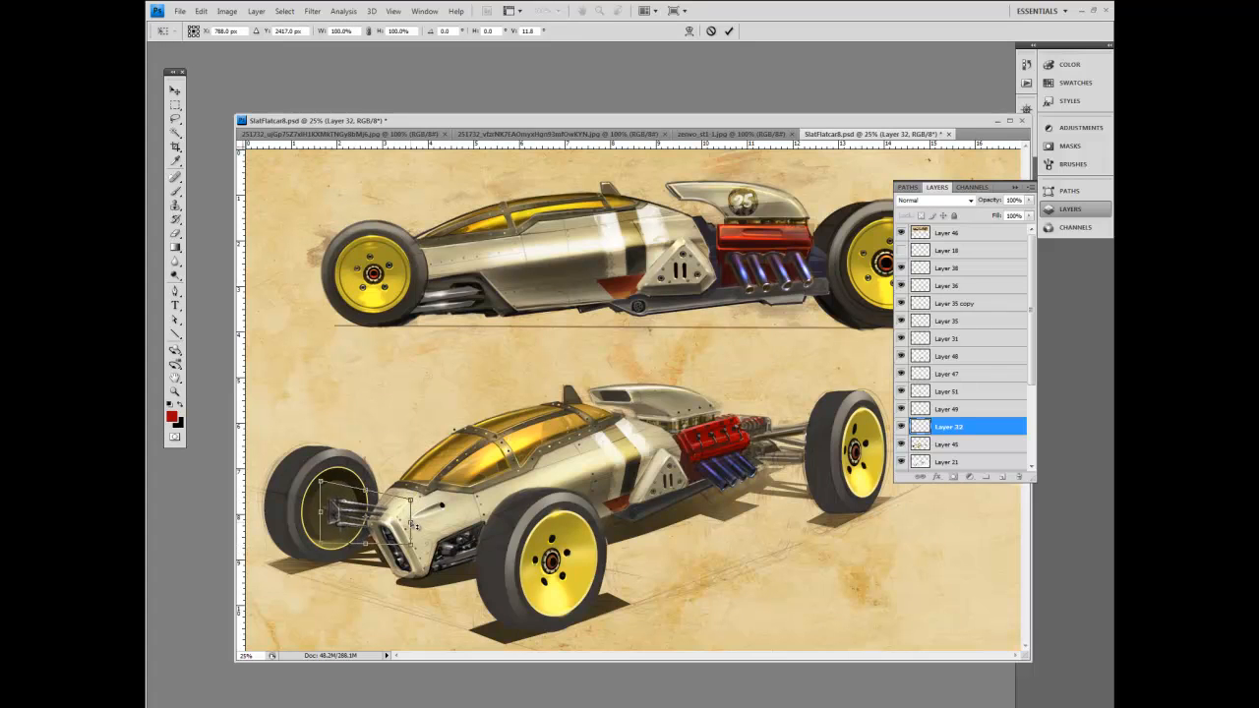
key(Return)
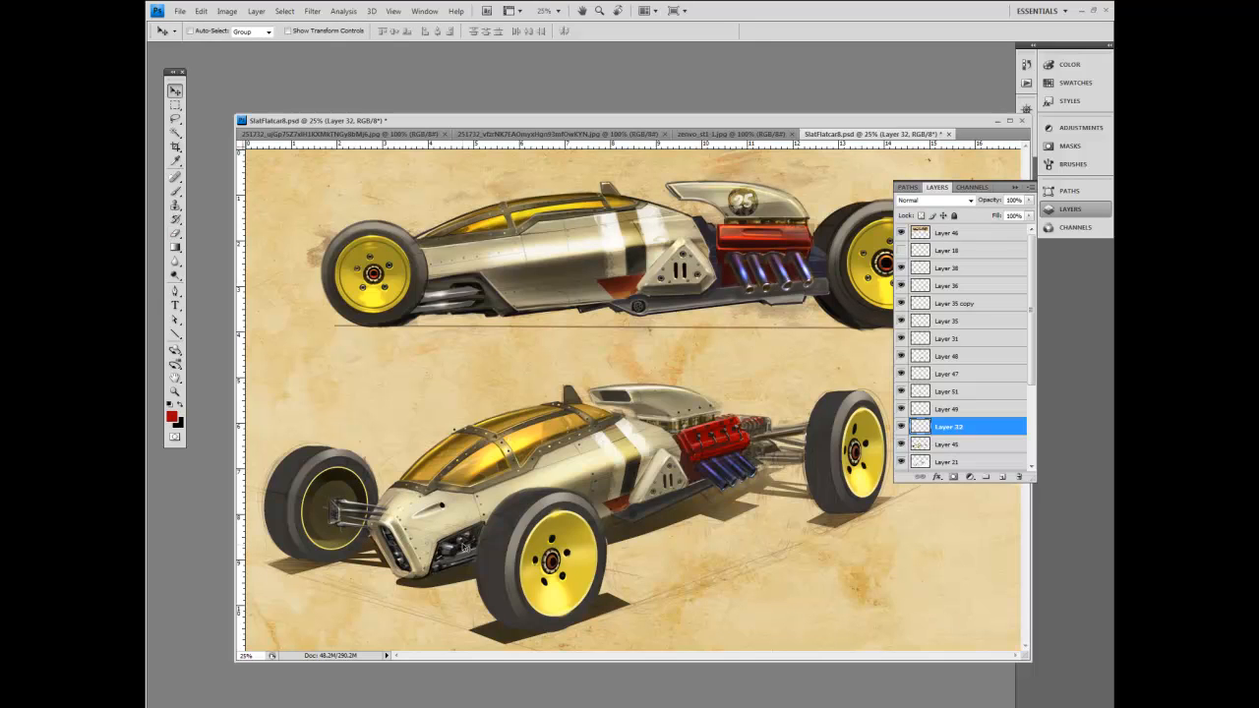
key(e)
drag(385, 507, 383, 504)
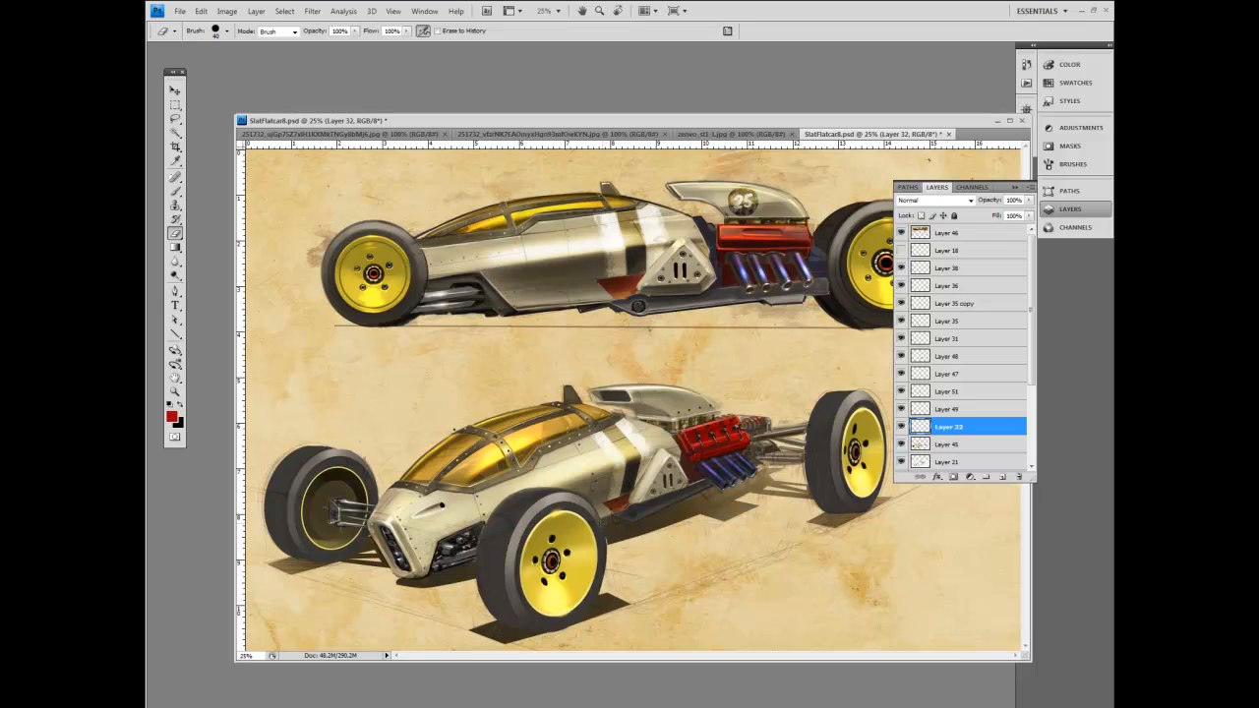
Brush grey shading onto the near and far front tyres' treads on Layer 38, reducing the brush size between strokes.
key(b)
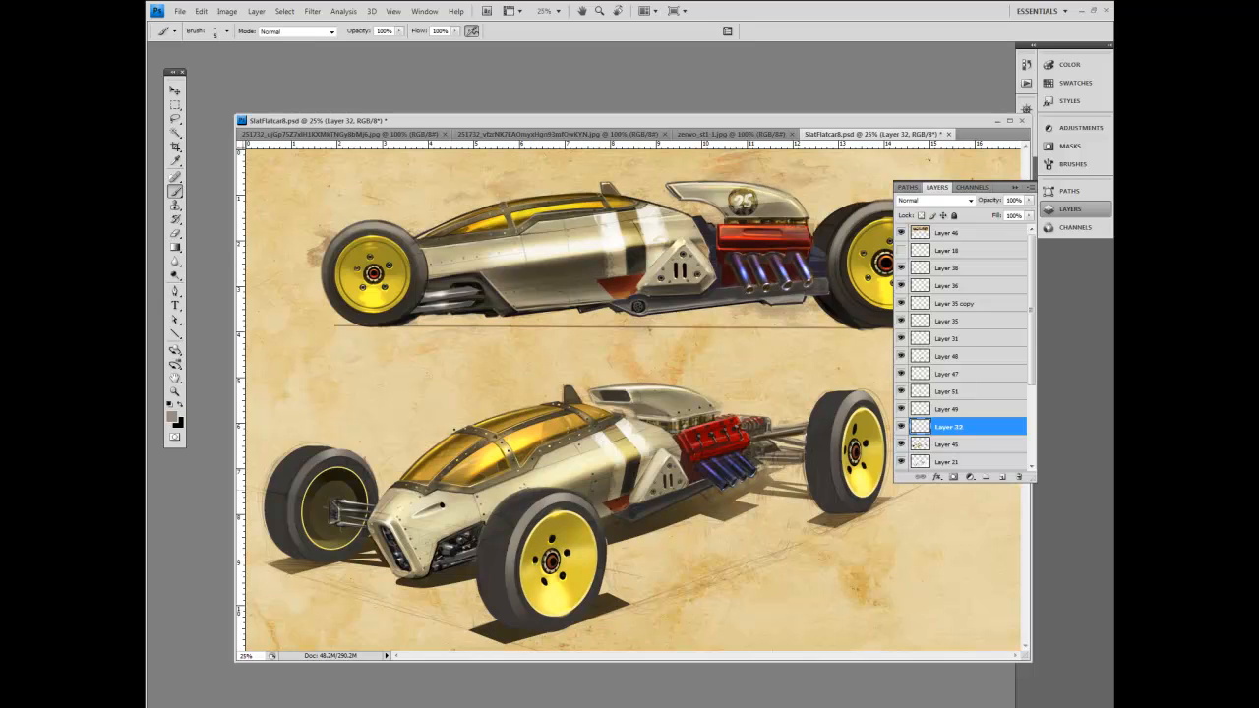
click(939, 271)
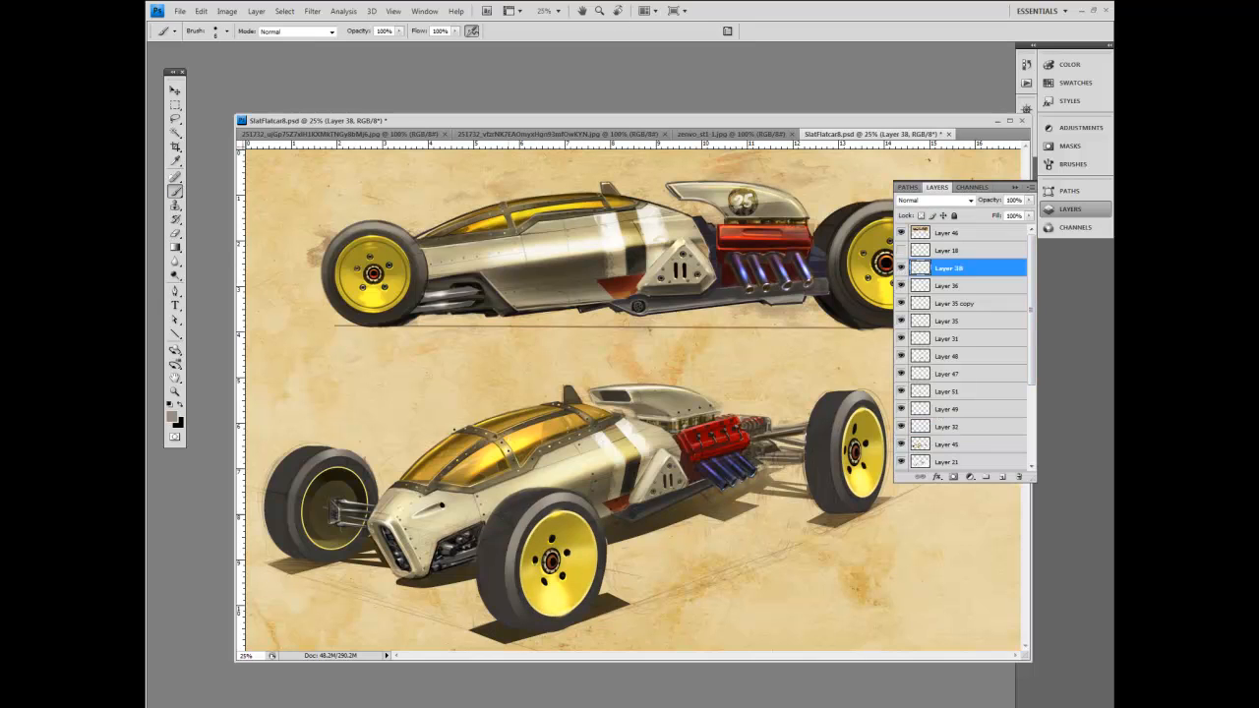
key(bracketright)
key(bracketright)
key(bracketright)
key(bracketright)
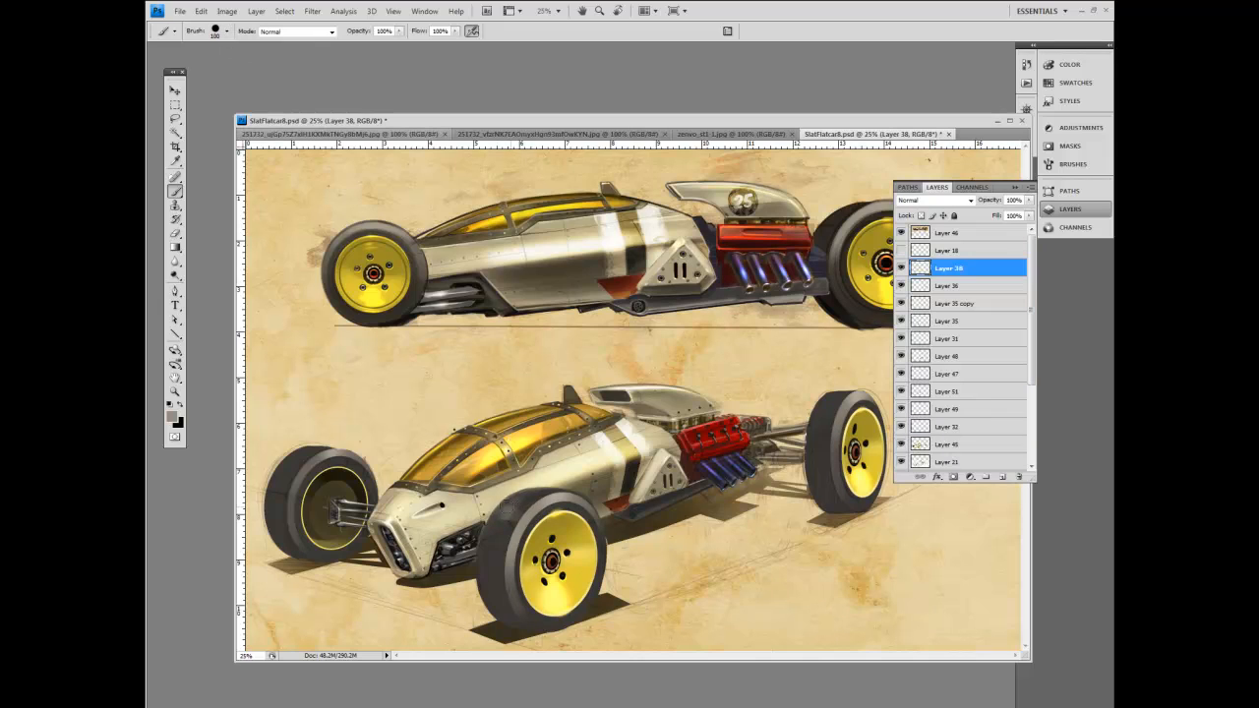
drag(494, 548, 493, 558)
key([)
mouse_move(333, 449)
mouse_down()
mouse_move(304, 450)
mouse_move(275, 492)
mouse_up()
key([)
key([)
key([)
key([)
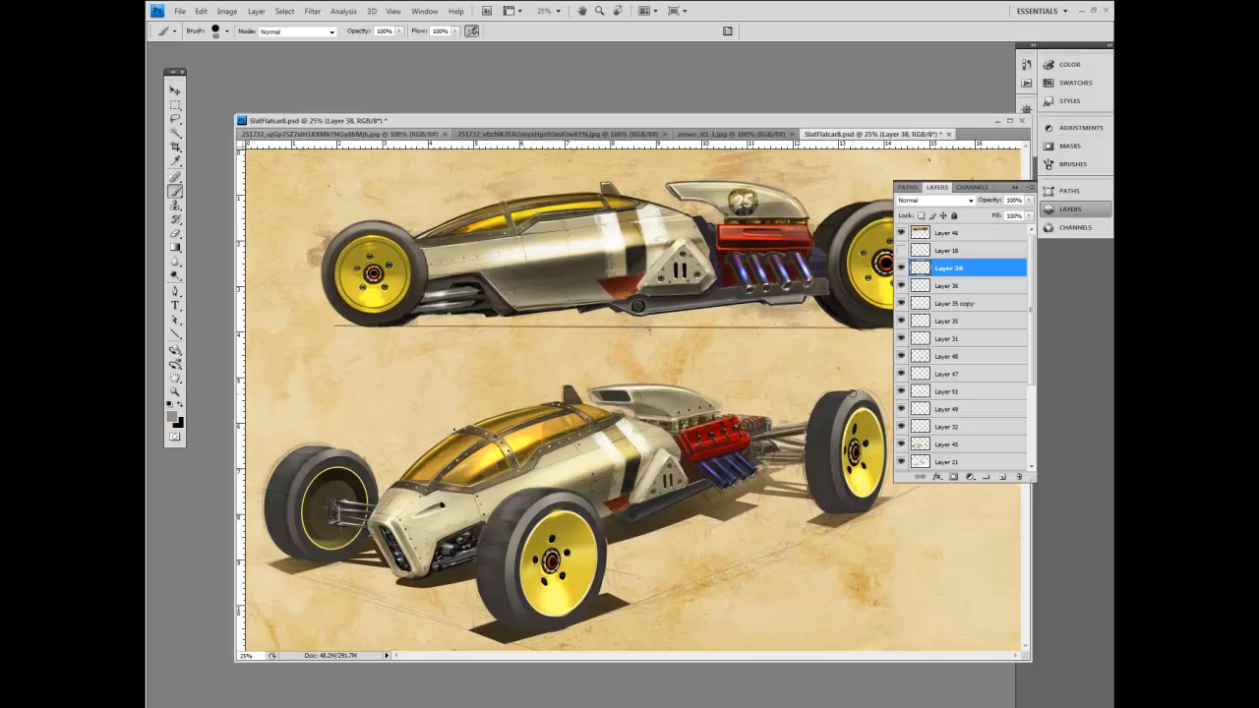
Brush grey highlights along the treads of the rear tyre and the near front tyre.
mouse_move(819, 430)
mouse_down()
mouse_move(843, 399)
mouse_move(816, 445)
mouse_up()
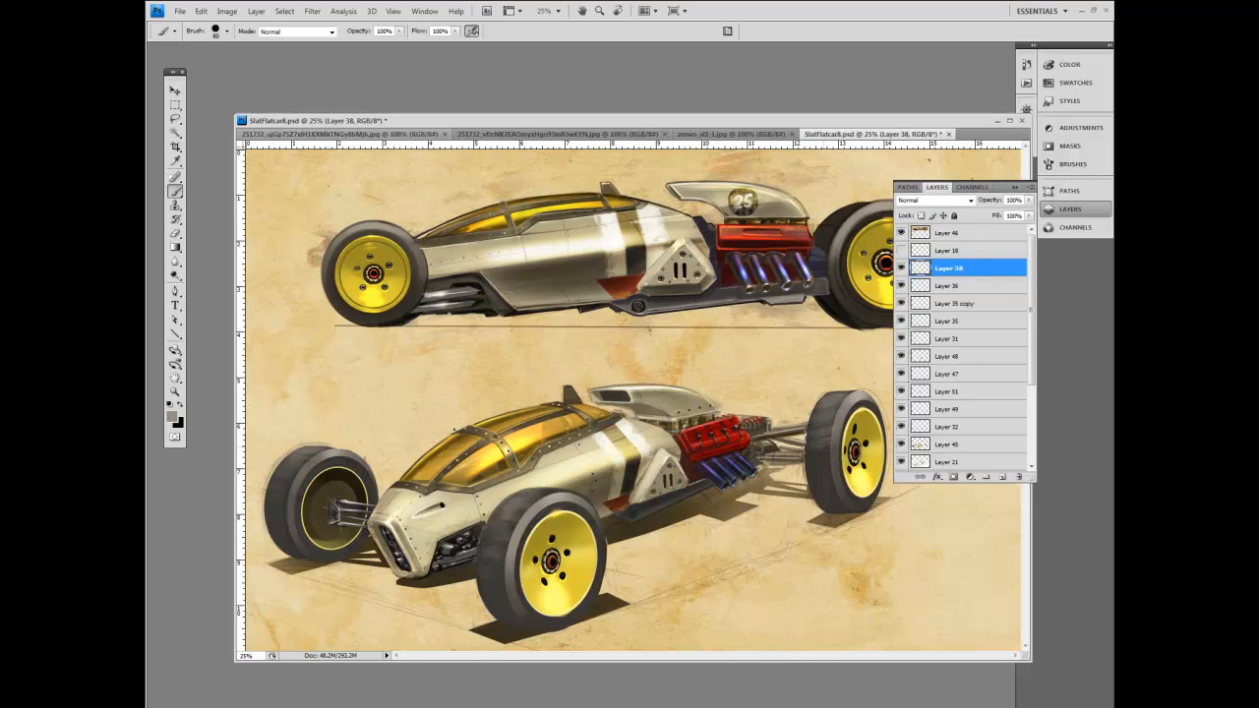
mouse_move(836, 402)
mouse_down()
mouse_move(820, 406)
mouse_move(820, 461)
mouse_up()
mouse_move(507, 502)
mouse_down()
mouse_move(540, 496)
mouse_move(515, 503)
mouse_move(526, 511)
mouse_move(480, 546)
mouse_up()
drag(496, 555, 483, 583)
drag(504, 580, 496, 592)
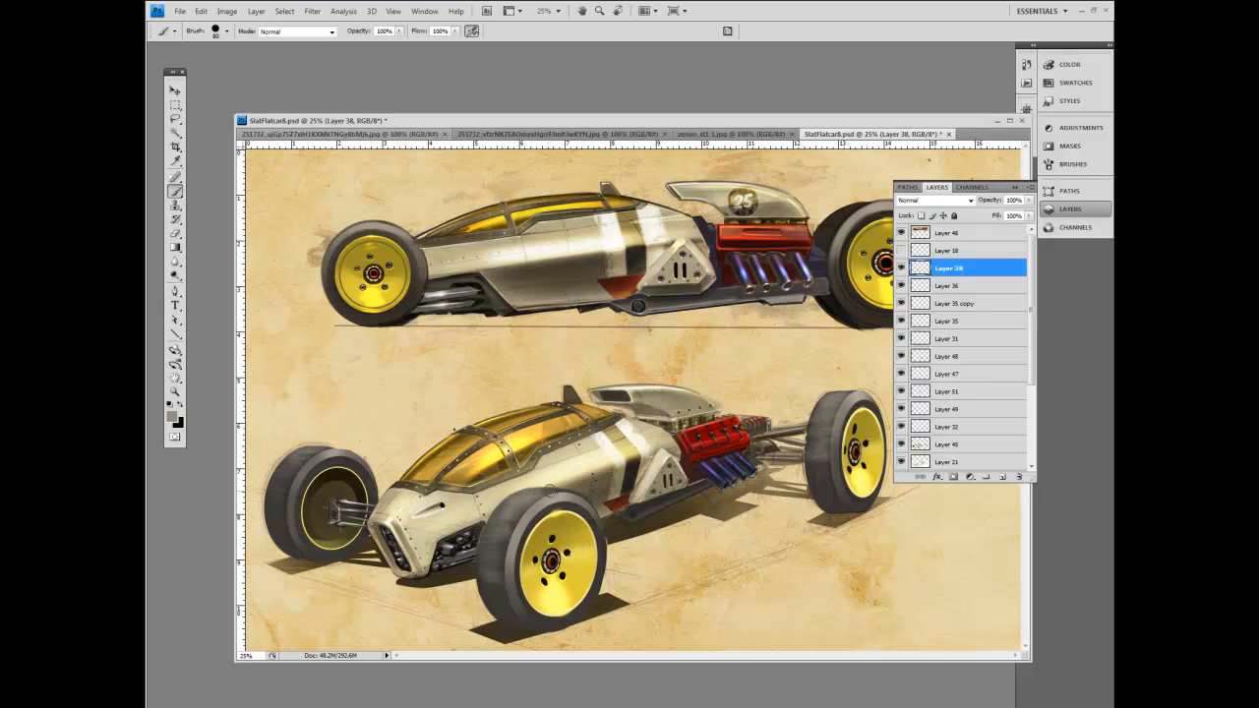
Try a textured brush tip on the near front tyre, resizing it from 800 down to 150 px.
key(bracketleft)
key(bracketleft)
key(bracketleft)
key(bracketleft)
key(bracketleft)
key(bracketleft)
key(bracketleft)
key(bracketleft)
key(bracketleft)
key(bracketleft)
click(226, 31)
mouse_move(329, 329)
mouse_down()
mouse_move(330, 527)
mouse_move(329, 280)
mouse_up()
click(210, 384)
click(472, 514)
key(bracketright)
key(bracketright)
key(bracketright)
key(bracketright)
key(bracketright)
key(bracketright)
key(bracketright)
key(bracketright)
key(bracketright)
key(bracketright)
key(bracketright)
key(bracketright)
key(bracketright)
key(bracketright)
key(bracketright)
key(bracketright)
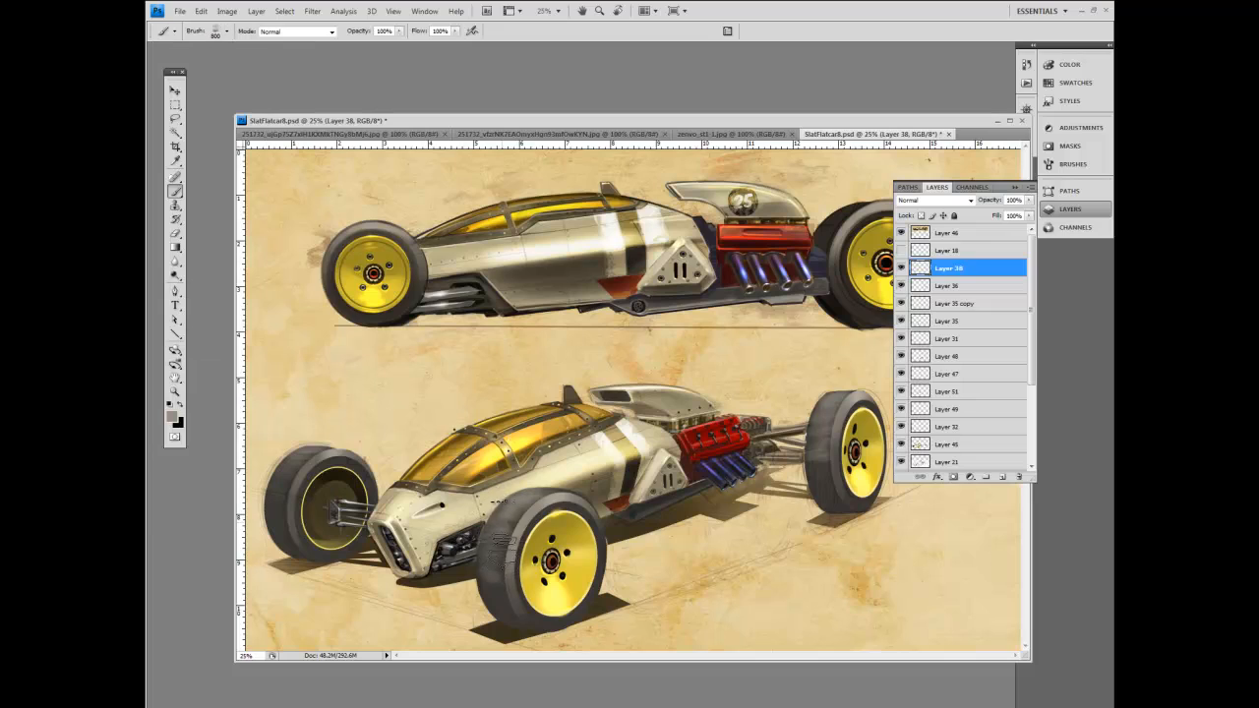
key(bracketleft)
key(bracketleft)
key(bracketleft)
key(bracketleft)
key(bracketleft)
key(bracketleft)
key(bracketleft)
key(bracketleft)
key(bracketleft)
key(bracketleft)
key(bracketleft)
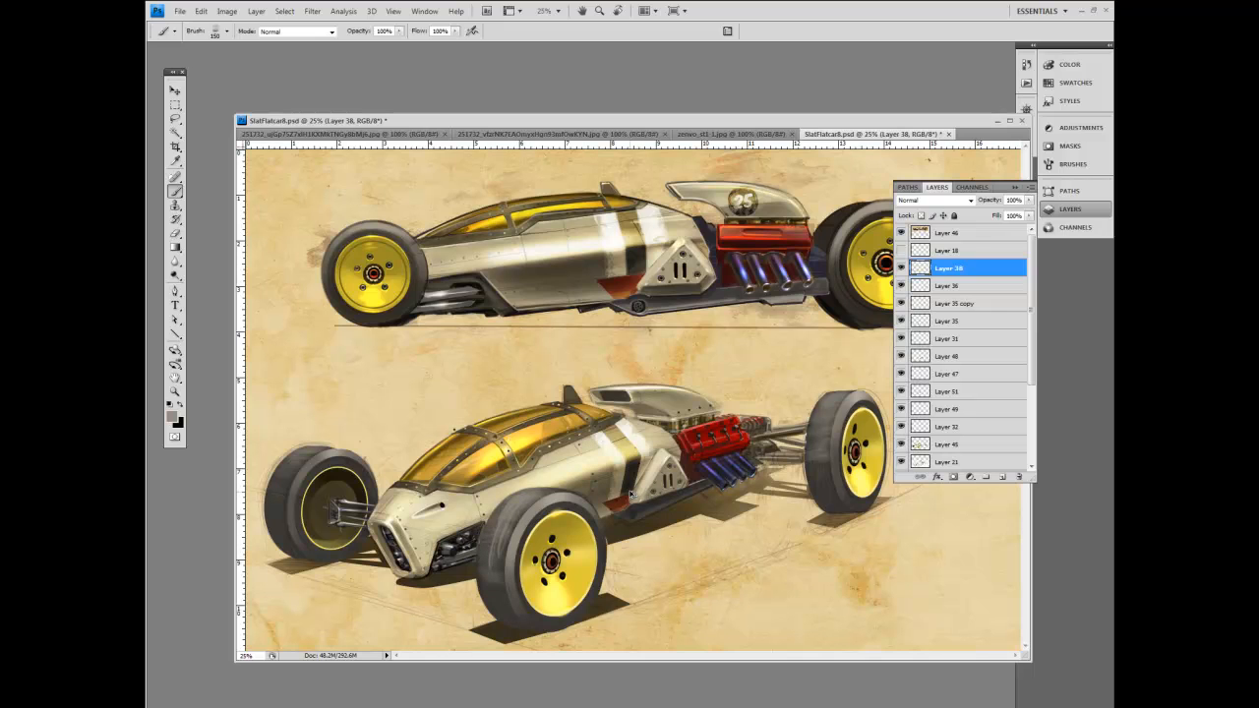
key(z)
Choose a different textured tip for the Brush.
click(175, 177)
click(223, 30)
mouse_move(328, 252)
mouse_down()
mouse_move(329, 412)
mouse_move(327, 247)
mouse_up()
click(209, 286)
click(499, 525)
Try grey textured strokes along the near front tyre's tread, shrinking the tip for a second attempt, and undo both.
drag(524, 499, 493, 578)
key(ctrl+z)
key([)
key([)
key([)
drag(515, 507, 494, 574)
key(ctrl+z)
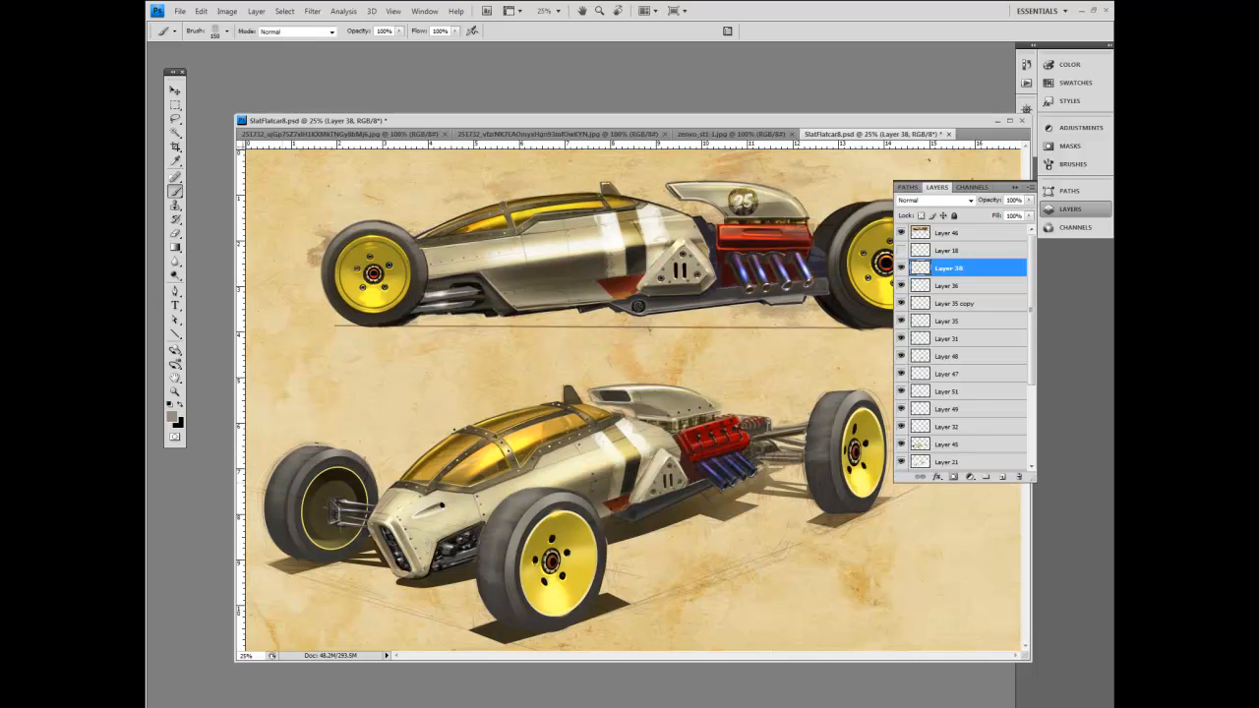
Swap to black and streak textured tread marks over the front and rear tyres, enlarging the tip to 200 px.
key(x)
drag(306, 453, 293, 466)
drag(524, 500, 498, 539)
key(bracketright)
key(bracketright)
mouse_move(521, 497)
mouse_down()
mouse_move(494, 583)
mouse_move(507, 538)
mouse_up()
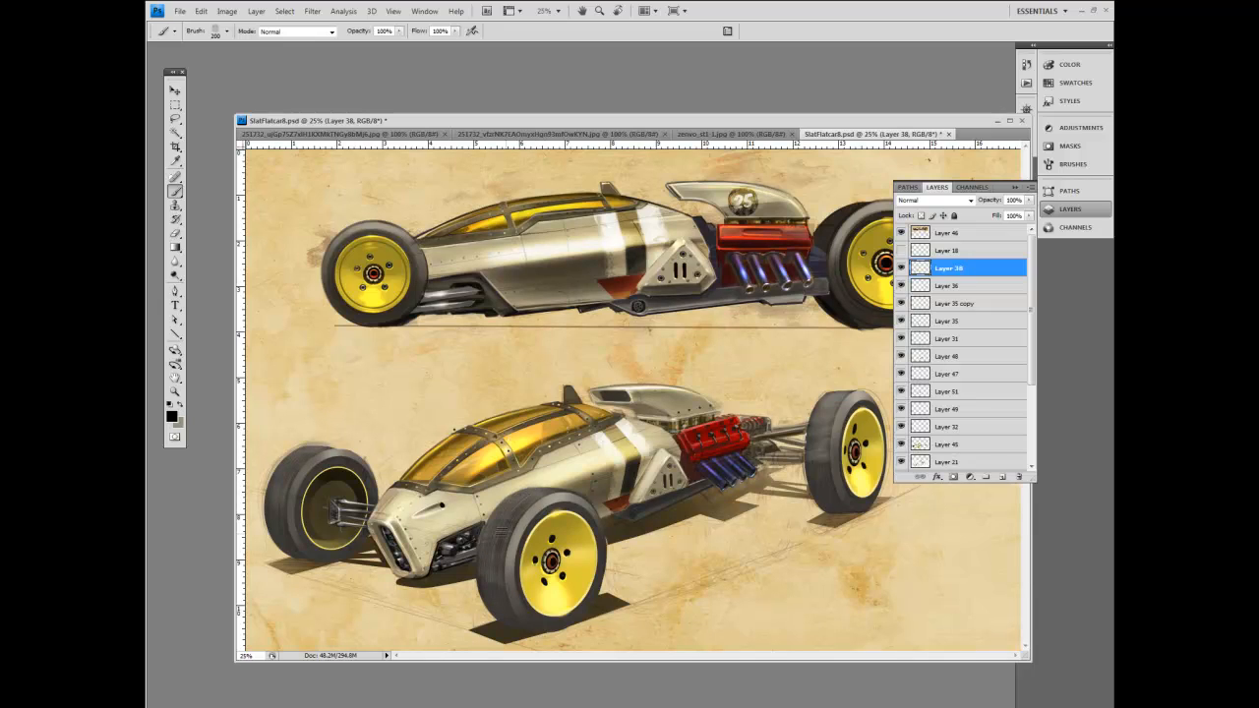
mouse_move(838, 393)
mouse_down()
mouse_move(825, 457)
mouse_move(813, 456)
mouse_up()
Reduce the textured tip to 175 px and build up the dark tread shading across all three tyres.
key(bracketleft)
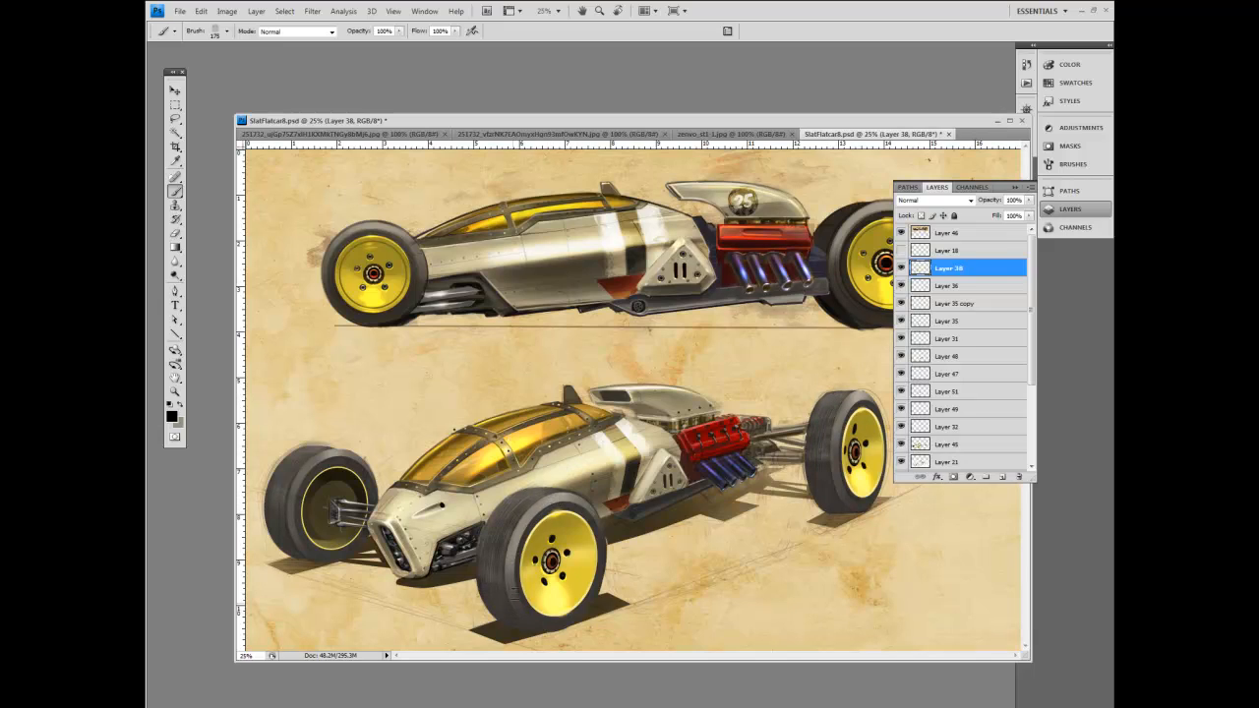
drag(501, 582, 510, 554)
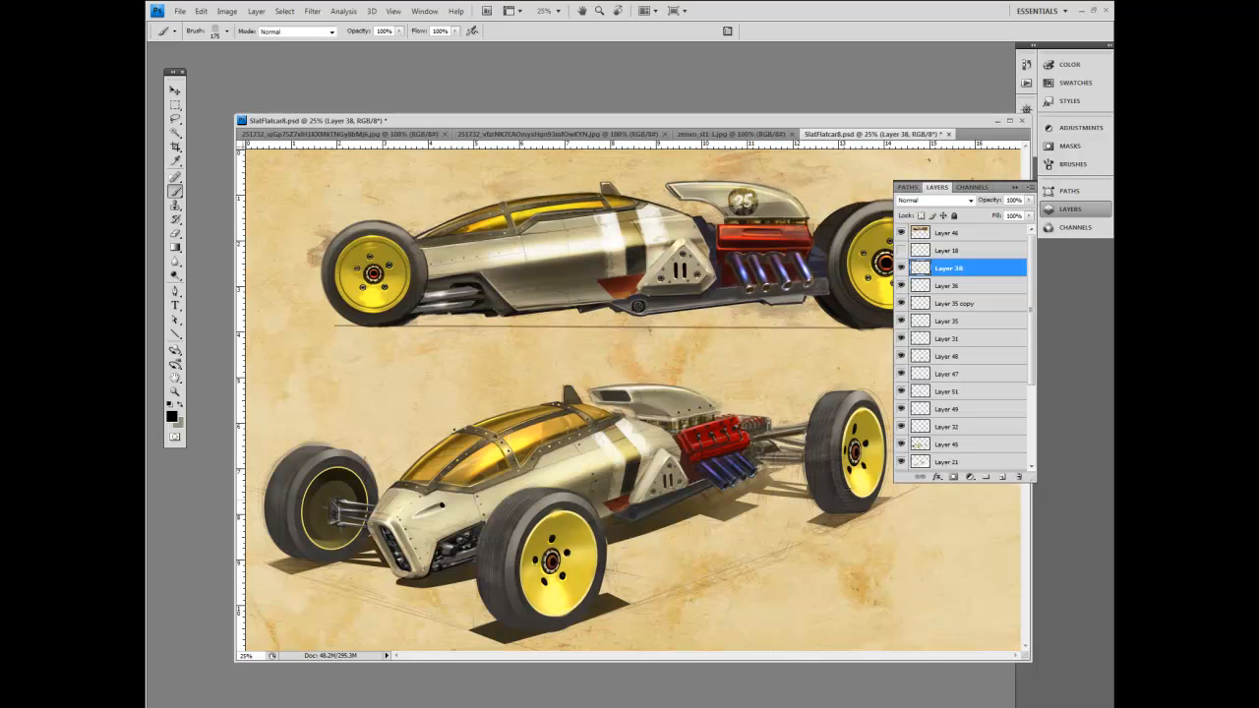
drag(833, 439, 838, 425)
drag(292, 530, 292, 521)
drag(303, 473, 307, 466)
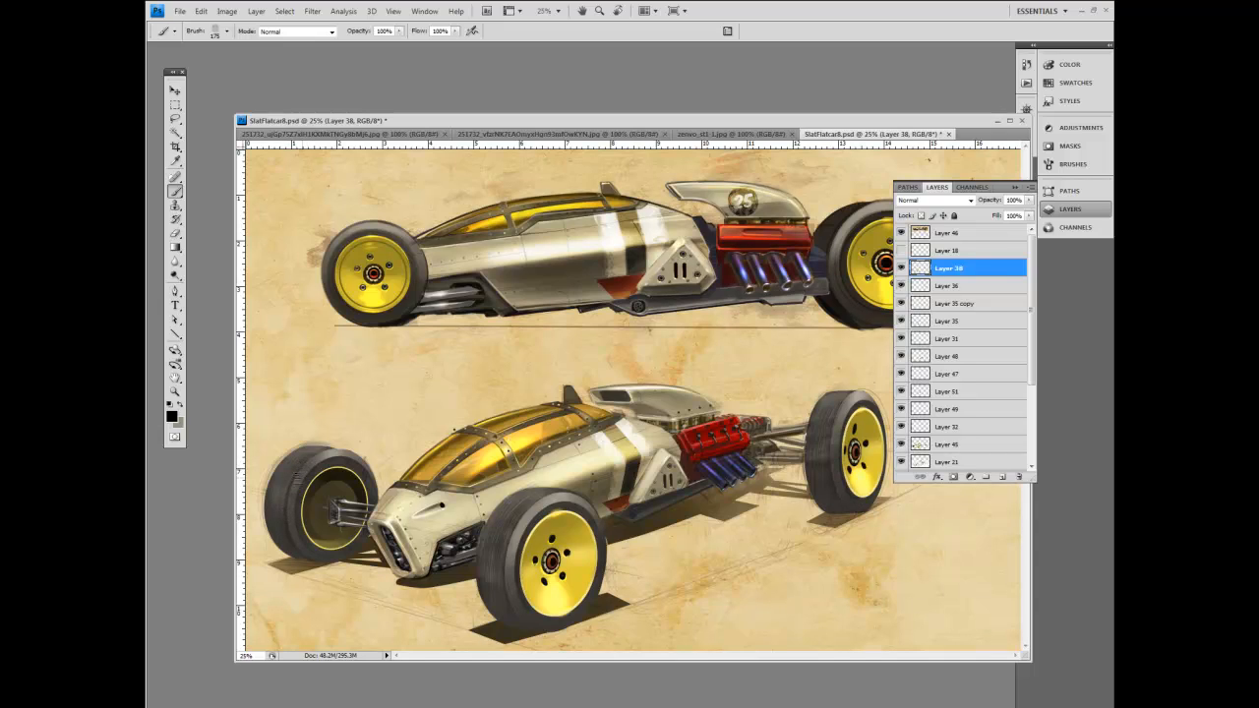
mouse_move(289, 510)
mouse_down()
mouse_move(285, 523)
mouse_move(272, 514)
mouse_up()
drag(494, 559, 493, 576)
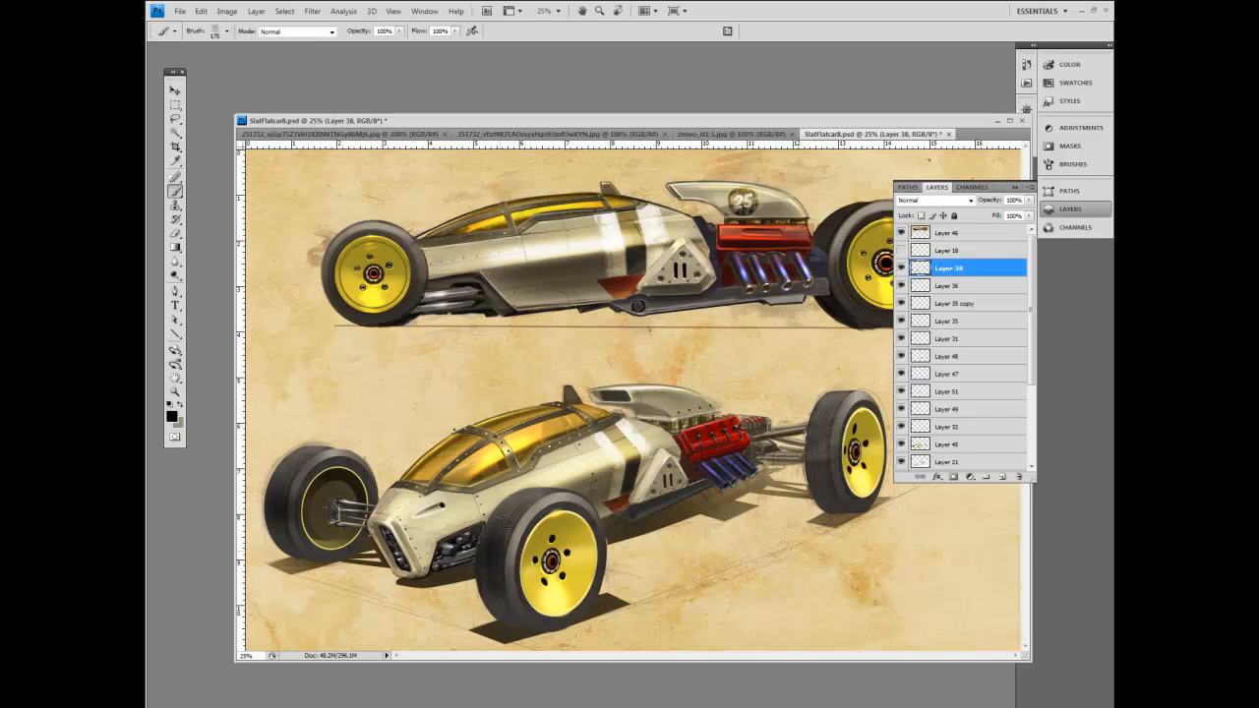
drag(822, 417, 824, 456)
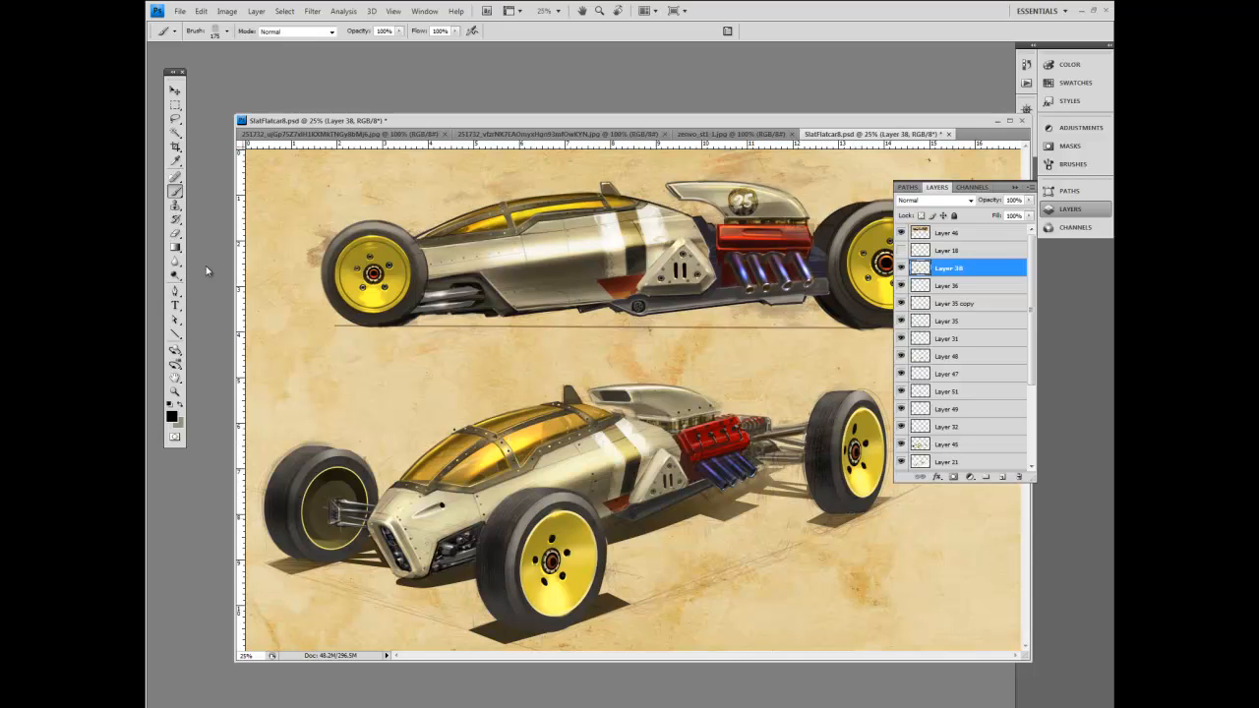
Swap the colours, set the foreground to a pale beige and return to the Brush, shifting the document window slightly.
key(e)
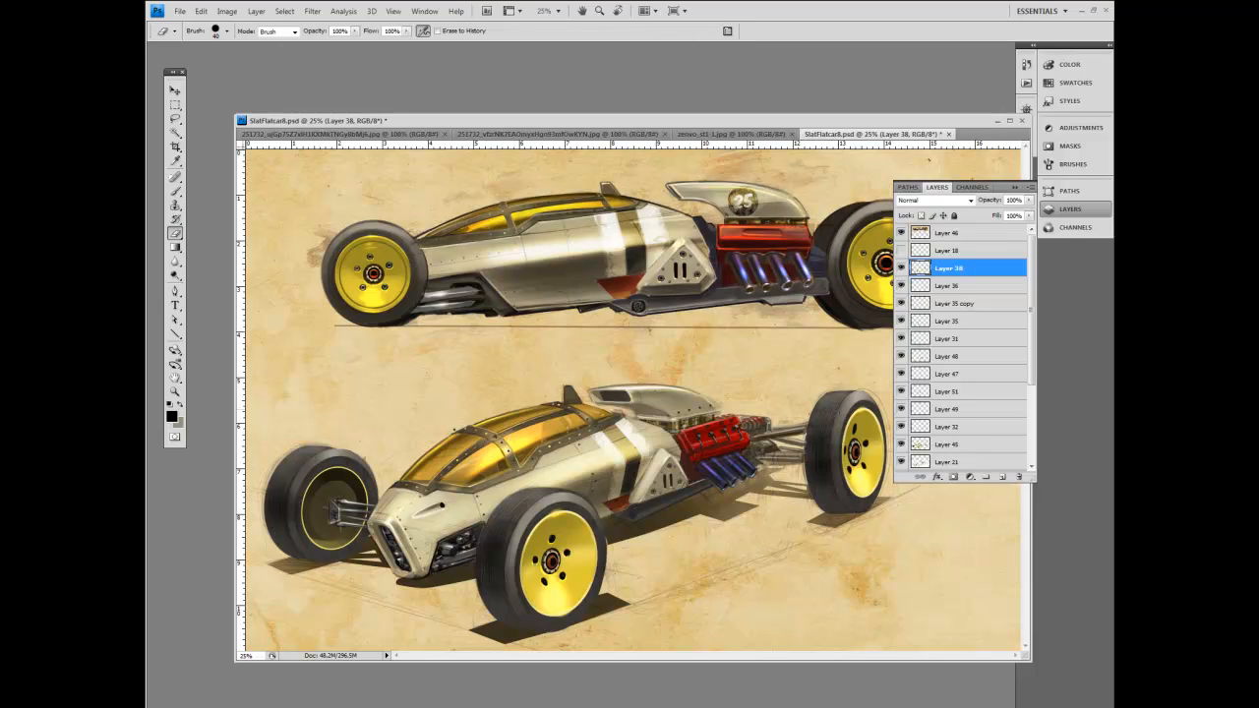
click(179, 405)
click(172, 417)
click(332, 257)
key(Return)
drag(517, 119, 484, 115)
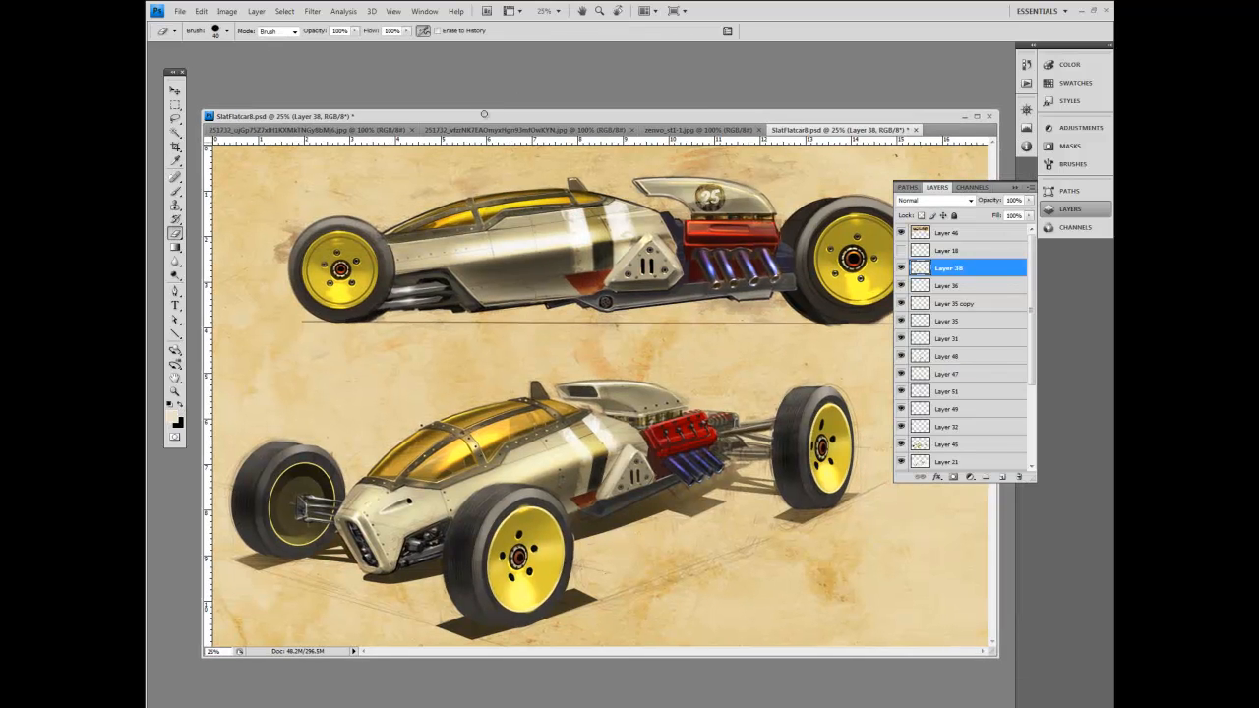
key(b)
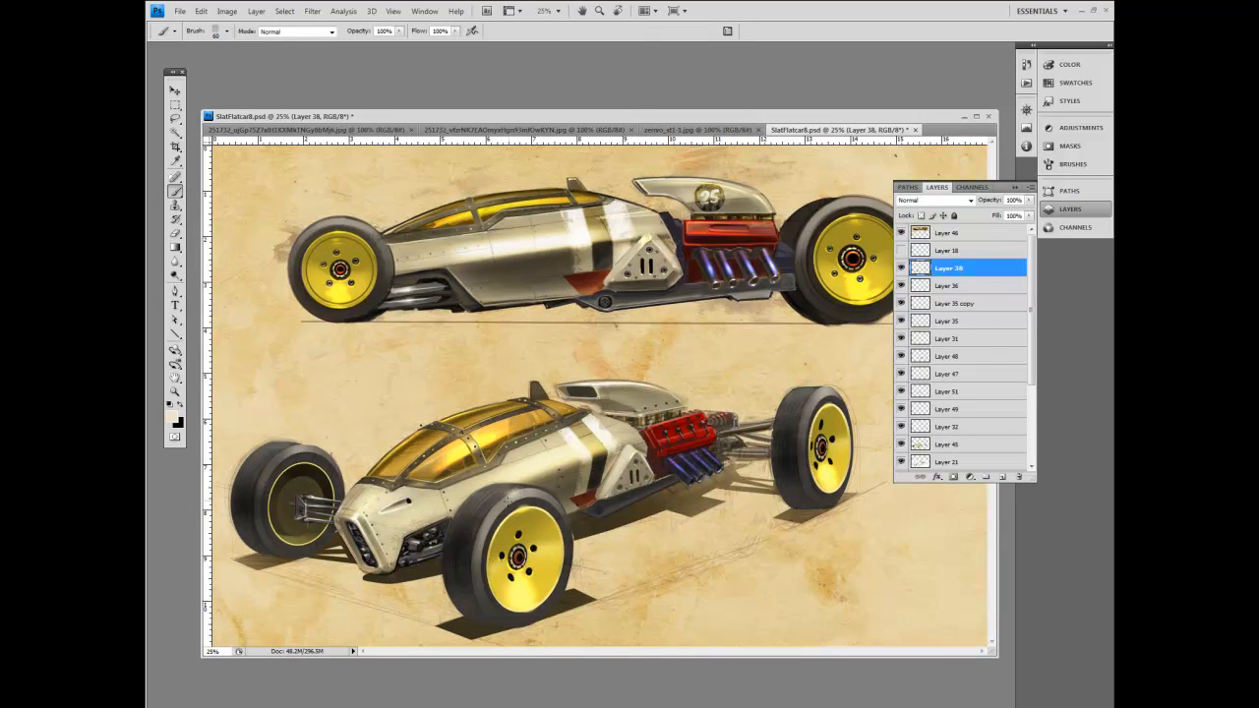
Add pale textured highlights along the edges of the near and far front tyres with a small tip.
drag(519, 495, 524, 492)
drag(489, 490, 482, 493)
drag(296, 448, 312, 450)
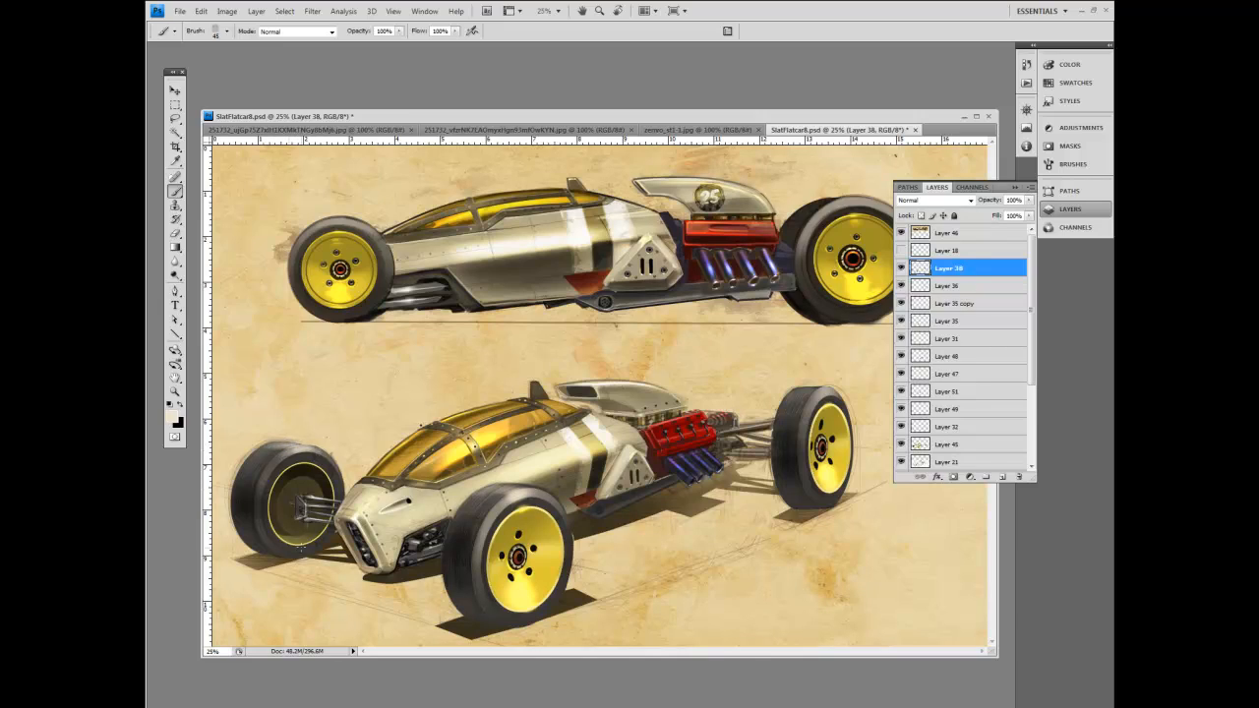
drag(523, 615, 539, 607)
drag(509, 617, 495, 604)
key(bracketright)
Set the foreground colour to white.
click(173, 417)
click(310, 253)
click(582, 242)
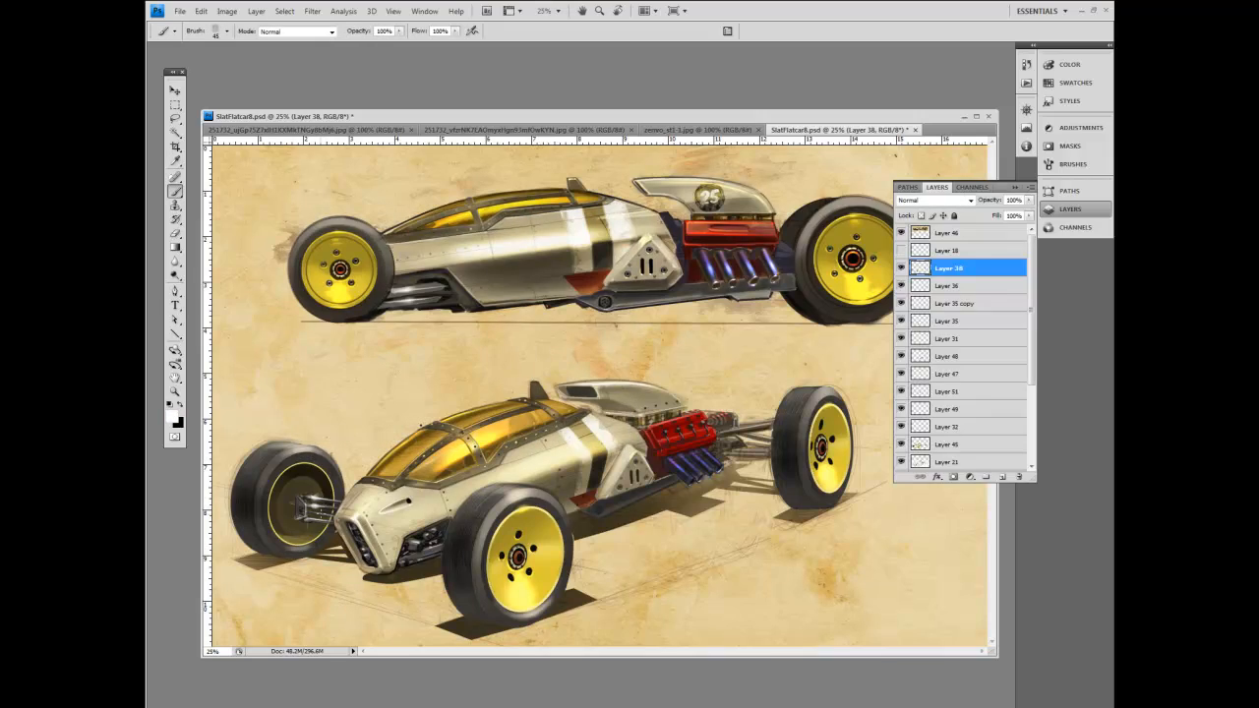
Sample a wheel colour from the side view and adjust it to a tan brown foreground for the Brush.
click(175, 160)
click(316, 260)
click(172, 417)
click(582, 242)
key(b)
key(z)
click(173, 417)
click(343, 258)
click(583, 243)
key(b)
Choose the hard round 19 px brush tip for painting on Layer 38.
ctrl+click(919, 267)
click(226, 32)
click(214, 128)
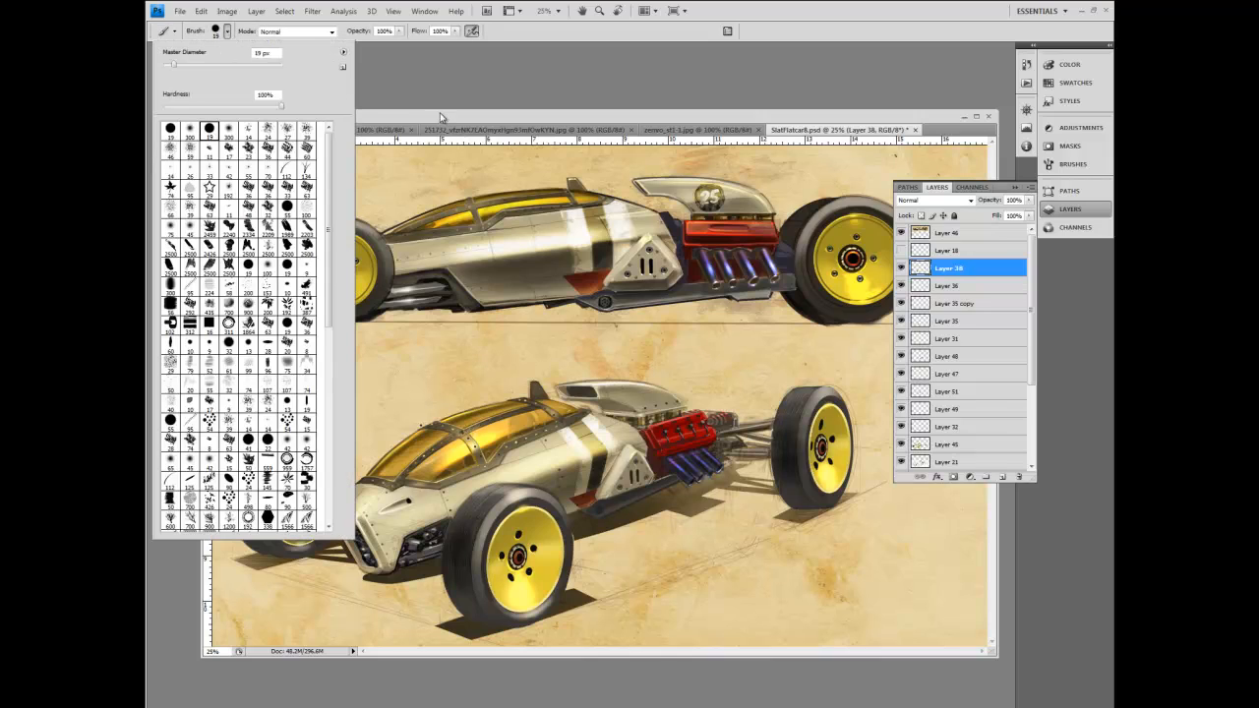
click(442, 116)
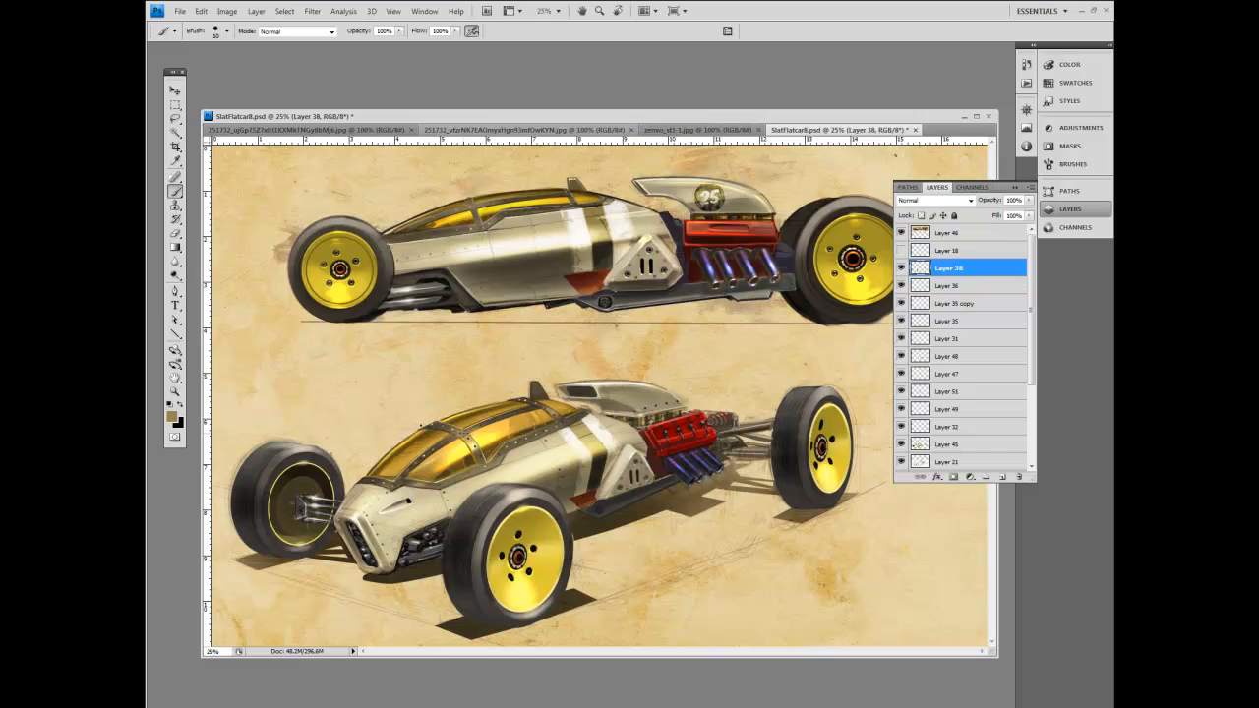
Erase stray paint along the canopy's upper edge on Layer 45 with a 50 px eraser, checking the layer's contents.
click(950, 443)
key(e)
key(bracketleft)
drag(423, 425, 432, 416)
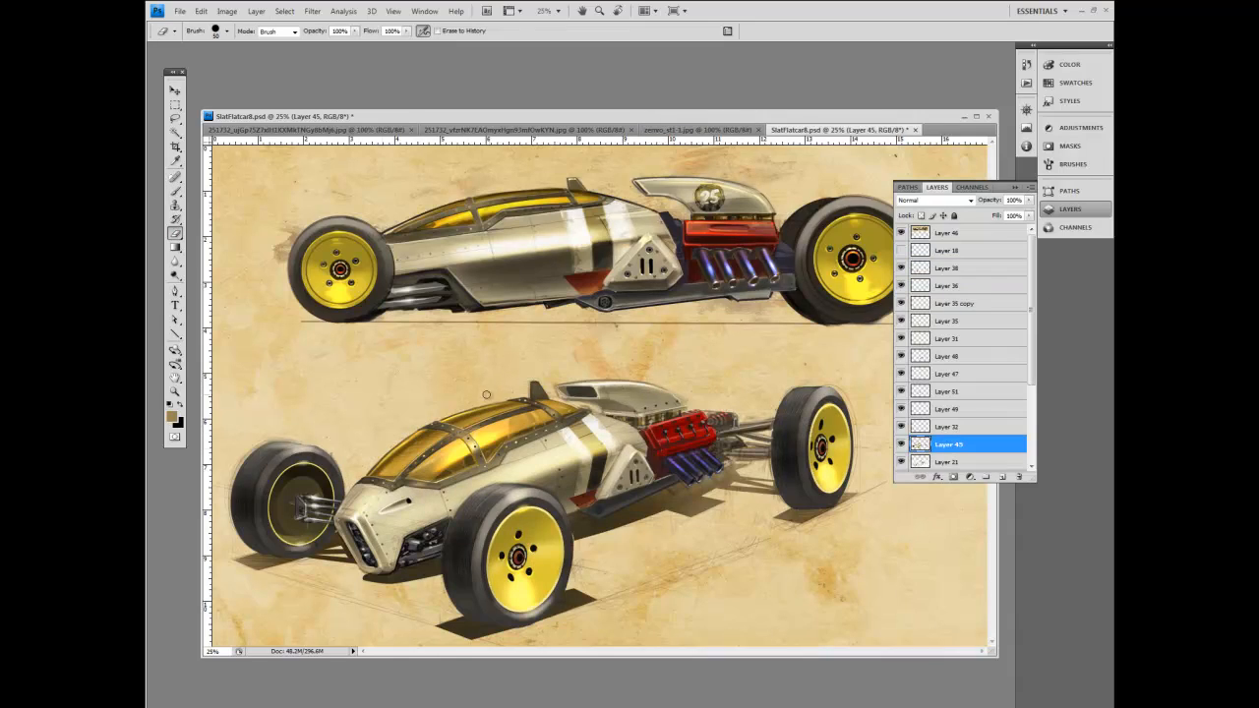
key(bracketleft)
click(901, 444)
click(901, 445)
Paint a thin black line along the lower edge of the perspective car's front canopy glass with a small Brush.
key(b)
key(x)
key(bracketleft)
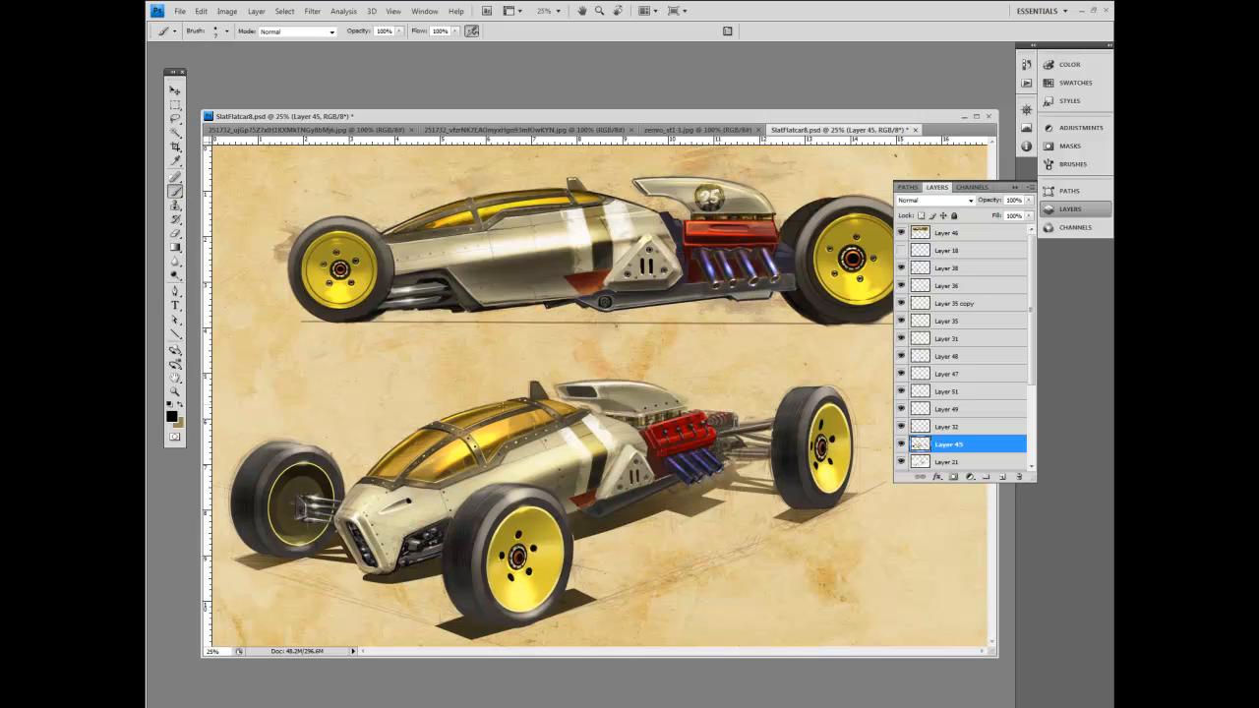
drag(456, 441, 423, 463)
mouse_move(477, 430)
mouse_down()
mouse_move(551, 405)
mouse_move(530, 411)
mouse_up()
key(ctrl+z)
drag(458, 439, 423, 463)
Touch up the canopy's upper front edge with golden yellow sampled from the glass.
alt+click(453, 417)
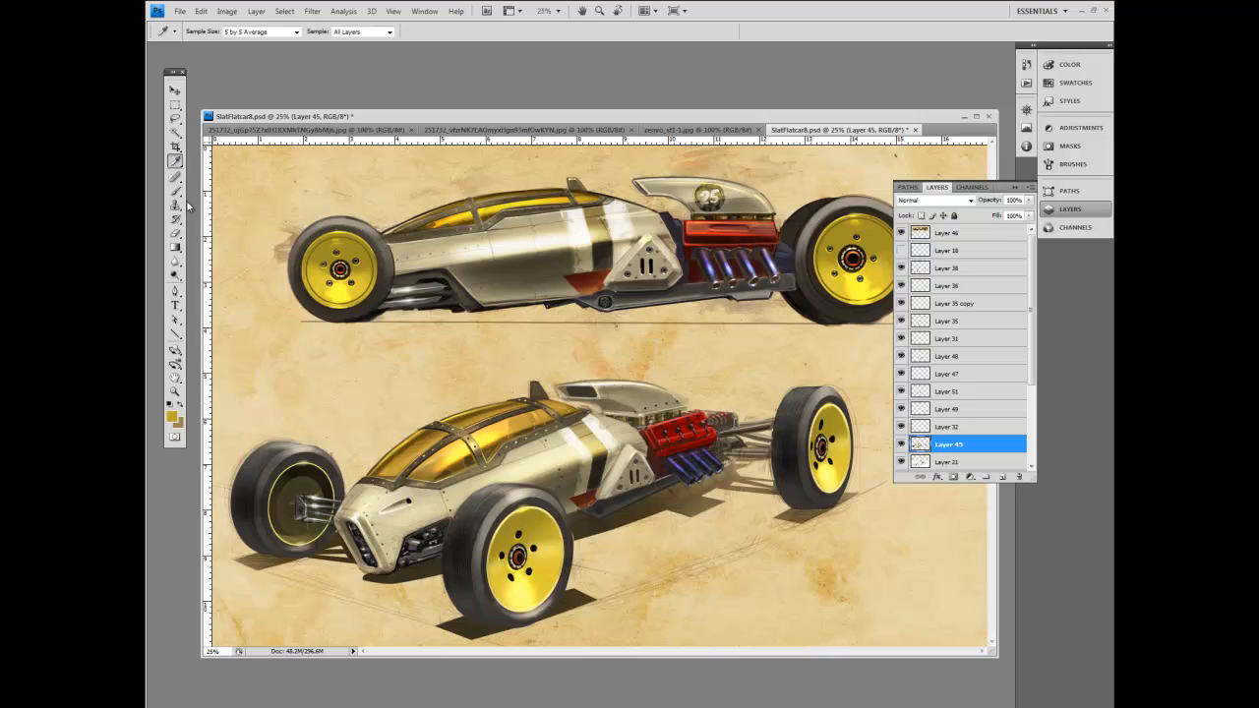
drag(429, 424, 441, 418)
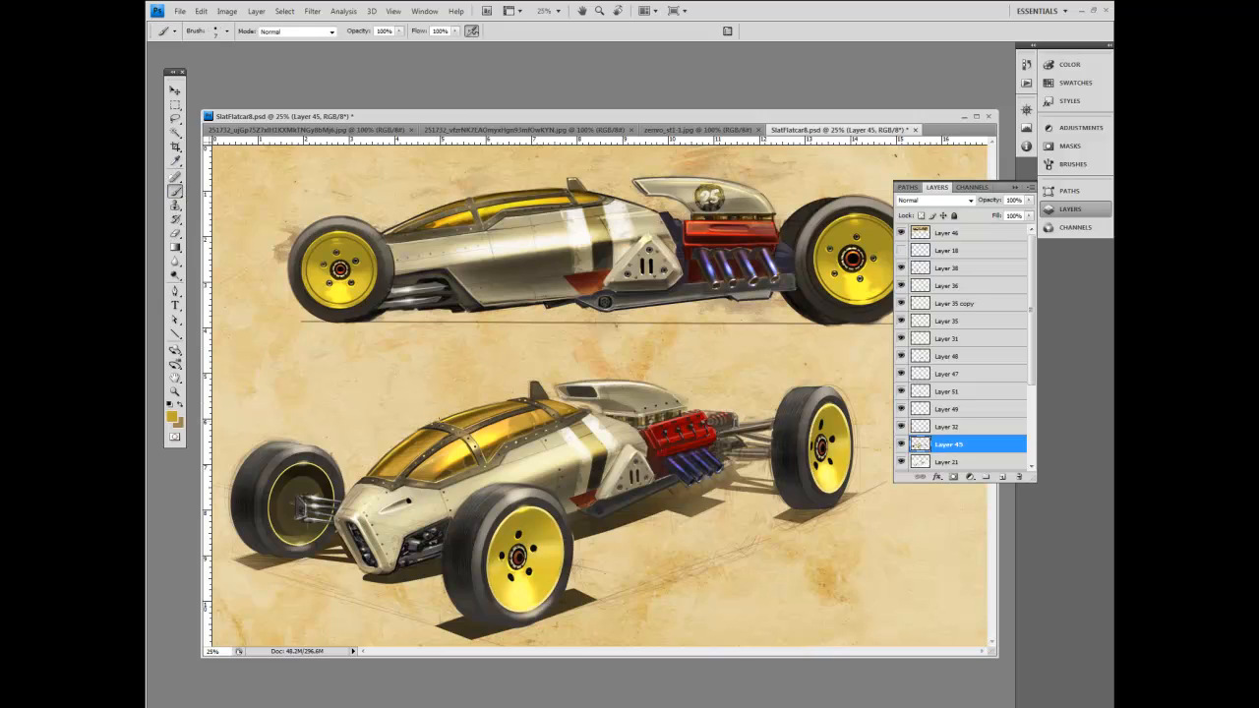
click(176, 163)
click(449, 419)
click(457, 470)
click(176, 192)
drag(435, 422, 449, 415)
Sample the greyish brown of the canopy frame and set the Brush to 35 px.
click(176, 160)
click(474, 431)
click(178, 190)
key(bracketright)
key(bracketright)
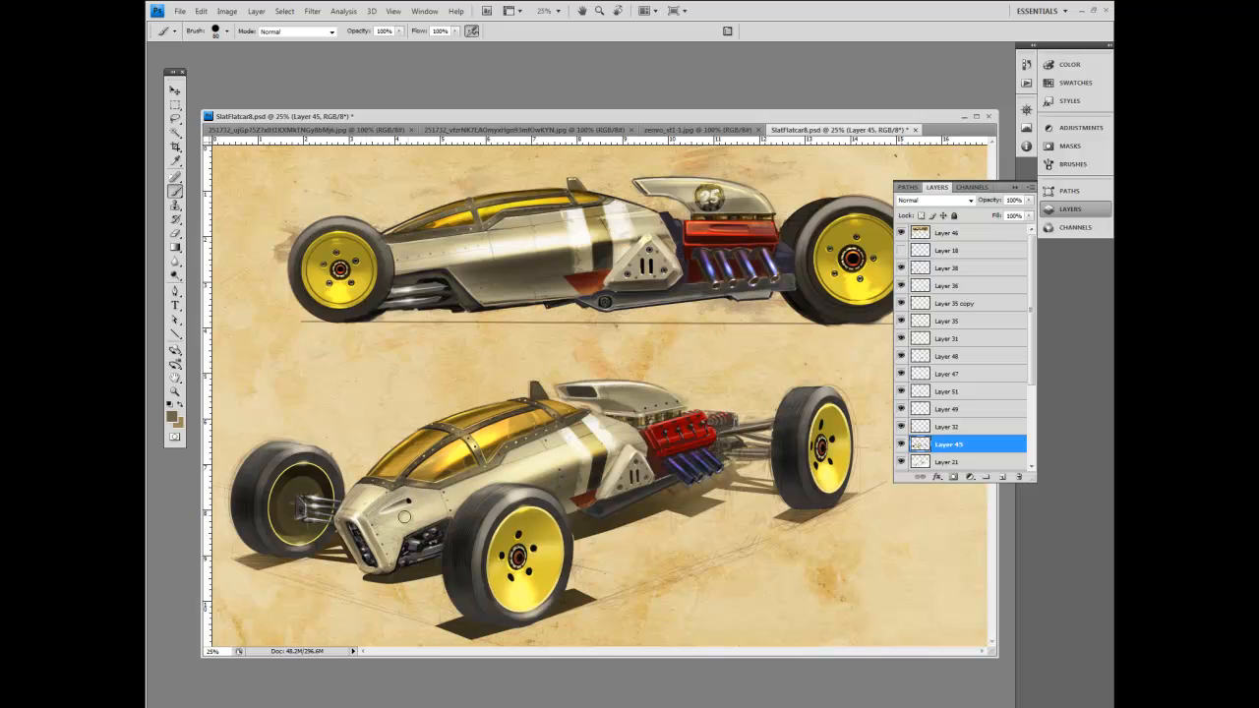
key(bracketleft)
key(bracketleft)
key(bracketleft)
key(bracketleft)
key(bracketleft)
Create a new layer directly above Layer 18, leaving Layer 18 hidden.
click(960, 252)
click(901, 252)
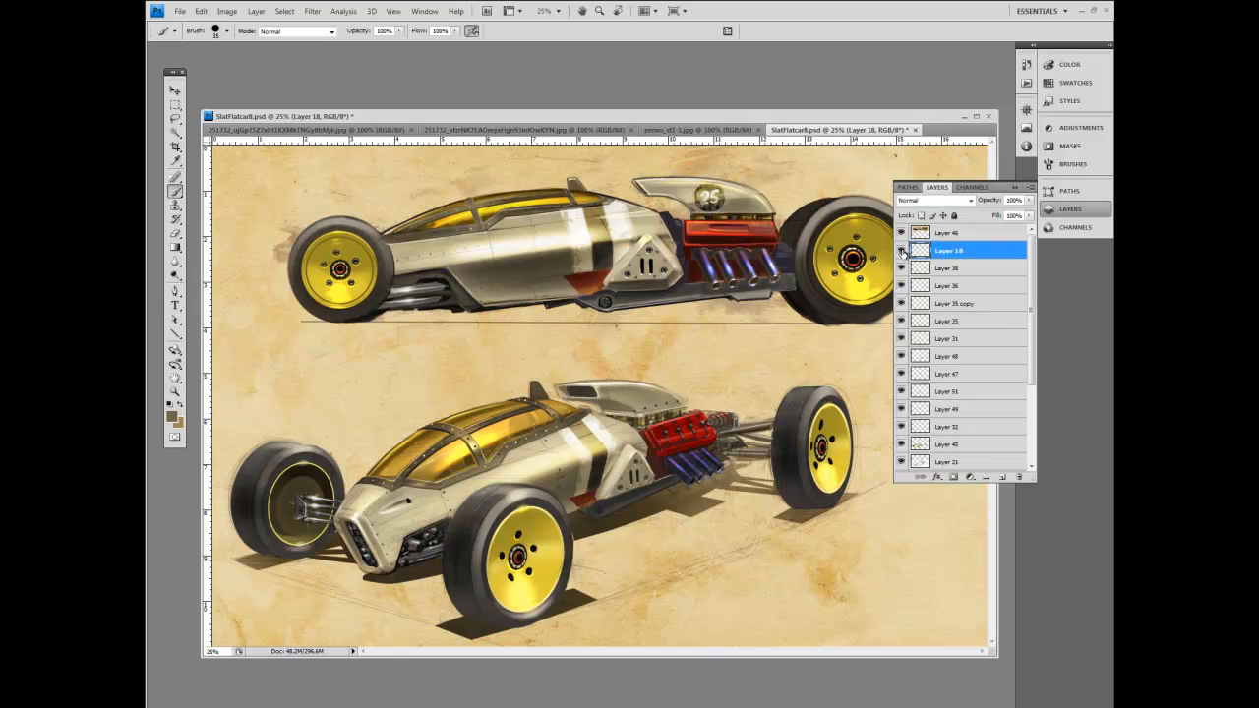
key(ctrl+shift+n)
key(Return)
Set the foreground to a steel blue and paint a blue reflection on top of the nose with a 100 px tip.
click(172, 416)
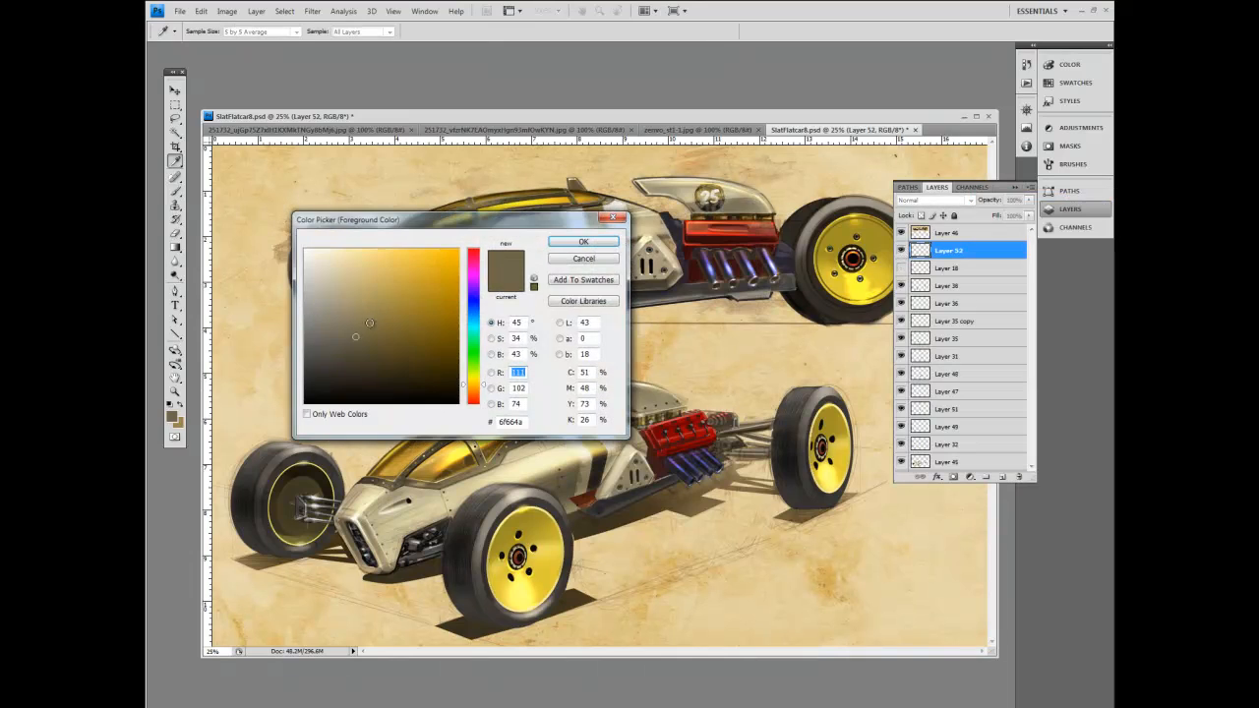
drag(485, 389, 482, 313)
click(356, 297)
click(583, 241)
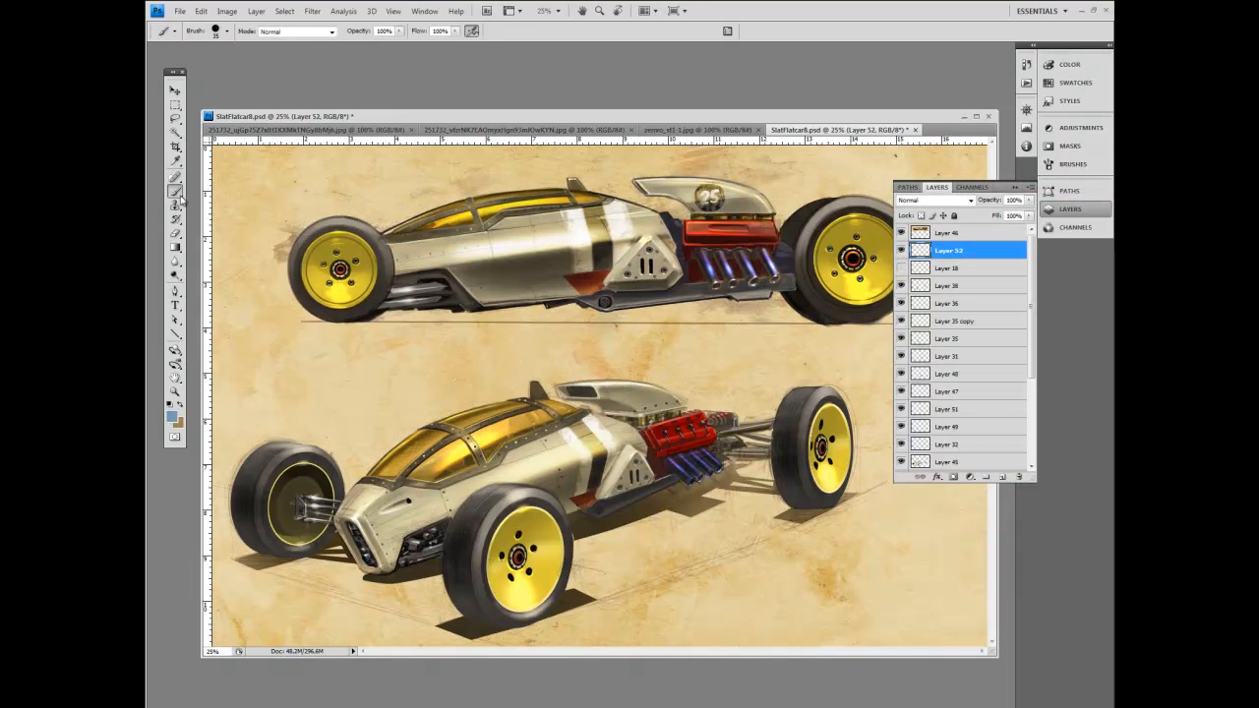
key(bracketright)
key(bracketright)
mouse_move(351, 509)
mouse_down()
mouse_move(371, 488)
mouse_move(345, 516)
mouse_up()
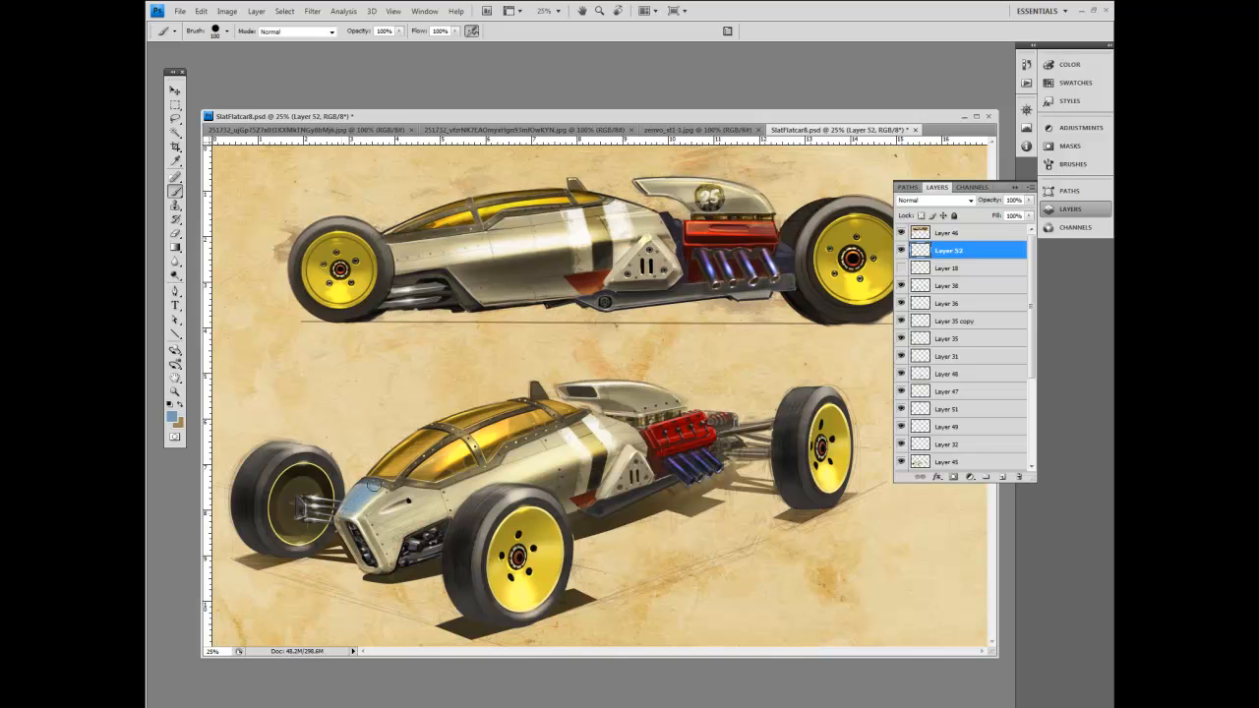
Pick a dark slate blue and shade the blue reflection on the nose with a smaller tip.
click(179, 421)
click(583, 260)
click(172, 417)
click(371, 333)
click(583, 242)
key(bracketleft)
key(bracketleft)
key(bracketleft)
key(bracketleft)
mouse_move(364, 490)
mouse_down()
mouse_move(346, 512)
mouse_move(356, 498)
mouse_up()
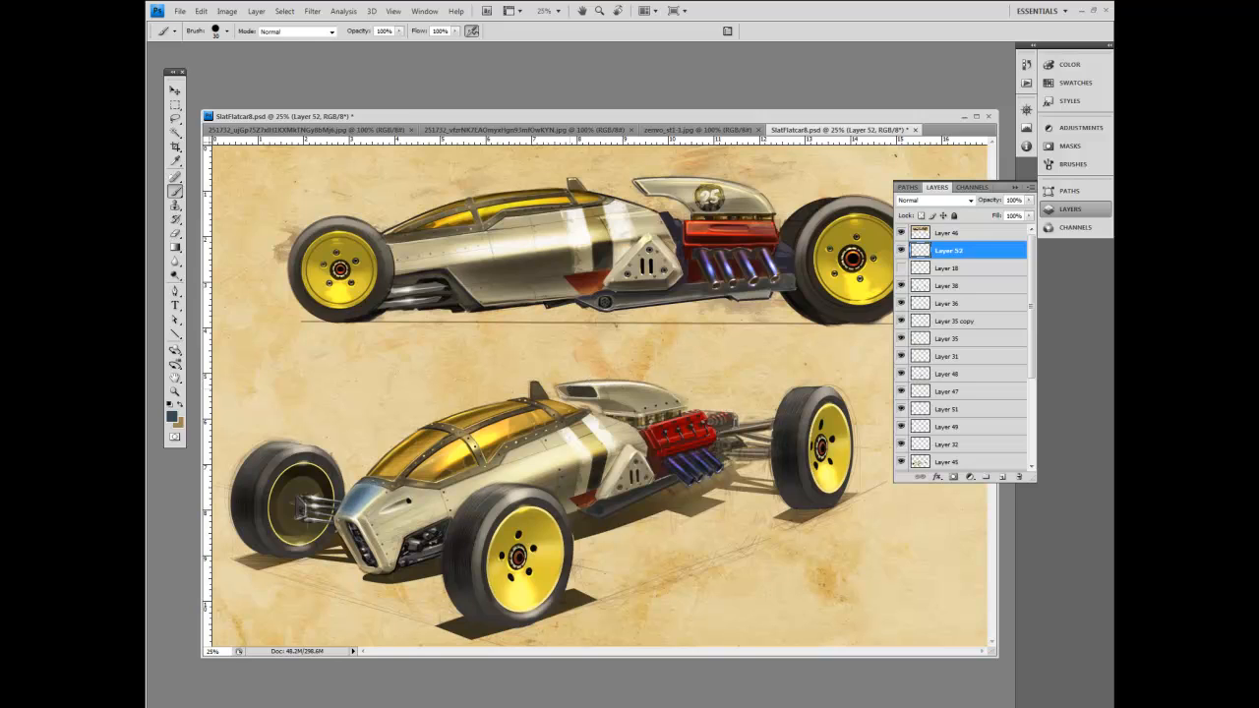
Paint pale blue reflections over the front canopy glass and body side, and reduce the Brush to 50 px.
click(173, 417)
click(336, 258)
click(583, 246)
key(bracketleft)
key(bracketleft)
key(bracketleft)
mouse_move(385, 475)
mouse_down()
mouse_move(433, 435)
mouse_move(388, 477)
mouse_move(434, 435)
mouse_move(513, 403)
mouse_move(454, 425)
mouse_move(448, 458)
mouse_up()
key(bracketright)
key(bracketright)
drag(367, 517, 397, 500)
mouse_move(512, 468)
mouse_down()
mouse_move(598, 423)
mouse_move(473, 487)
mouse_up()
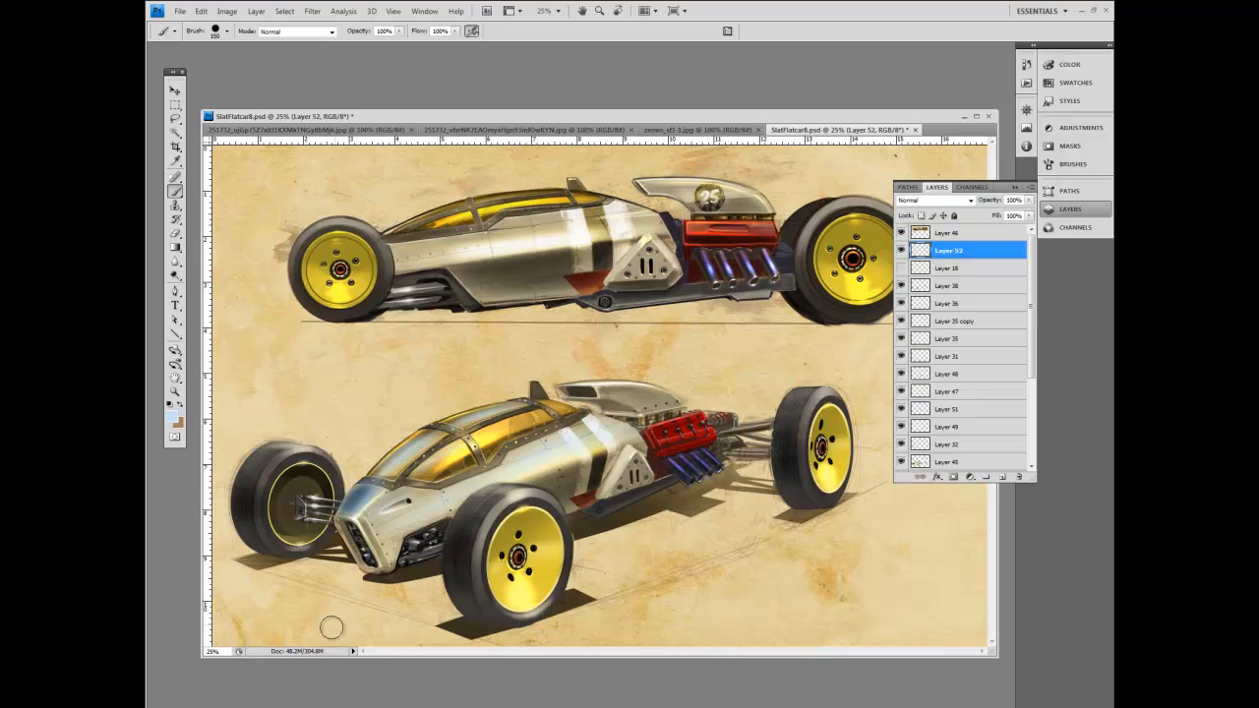
key(bracketleft)
key(bracketleft)
key(bracketleft)
key(bracketleft)
key(bracketleft)
key(bracketleft)
key(bracketleft)
Try blend modes including Screen, Hard Light, Color and Darken on the blue reflection layer and restore Normal.
click(926, 202)
key(Down)
key(Down)
key(Down)
key(Down)
key(Down)
key(Down)
key(Down)
key(Down)
key(Down)
key(Down)
key(Down)
key(Down)
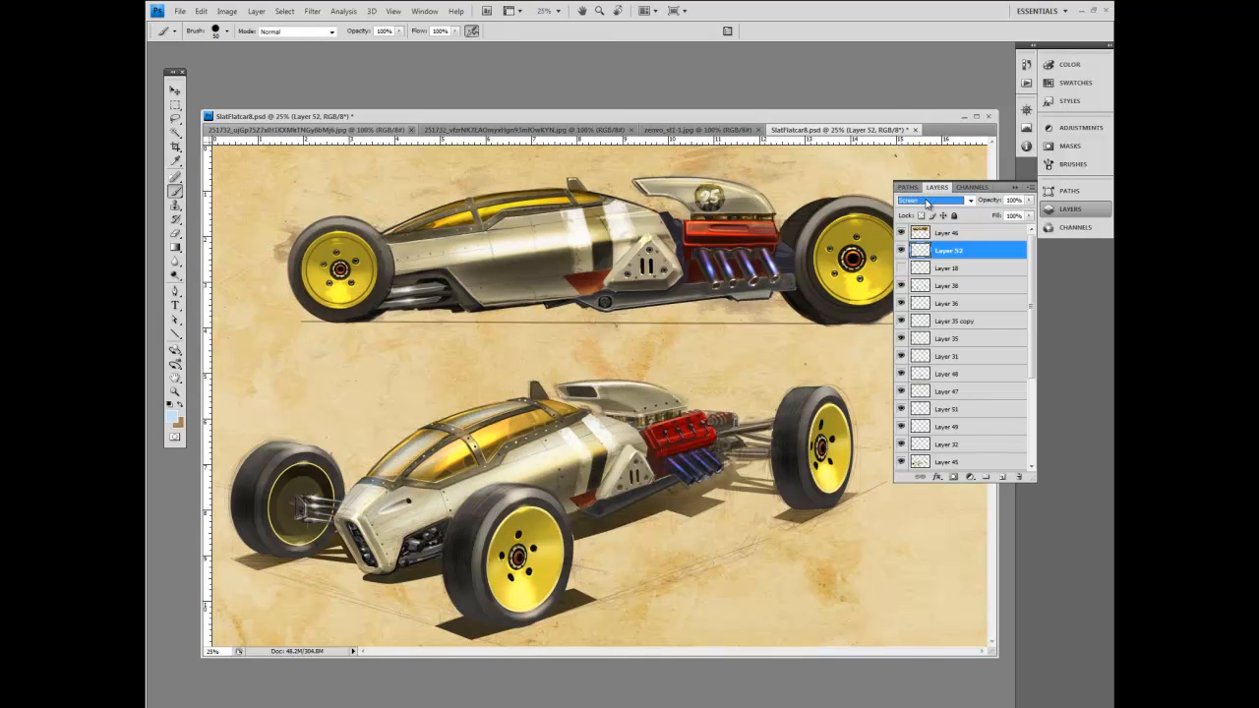
key(Down)
key(Down)
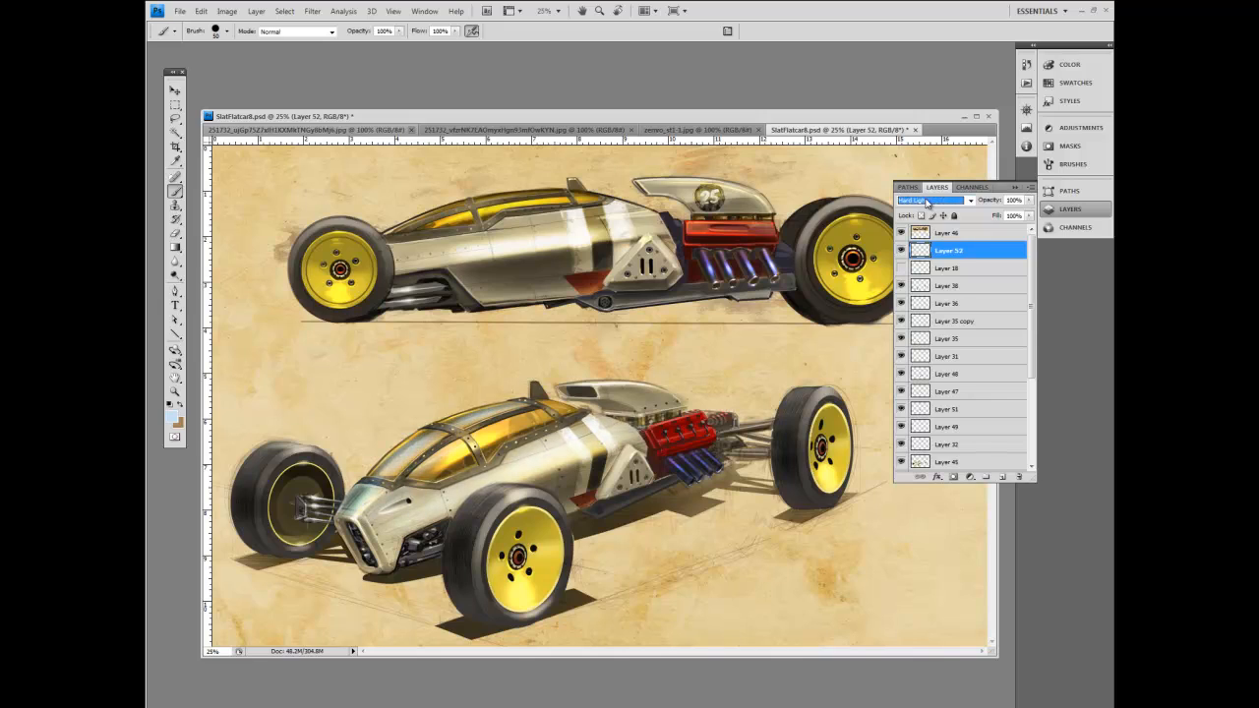
key(Down)
key(Down)
key(Down)
key(Down)
key(Down)
key(Down)
key(Down)
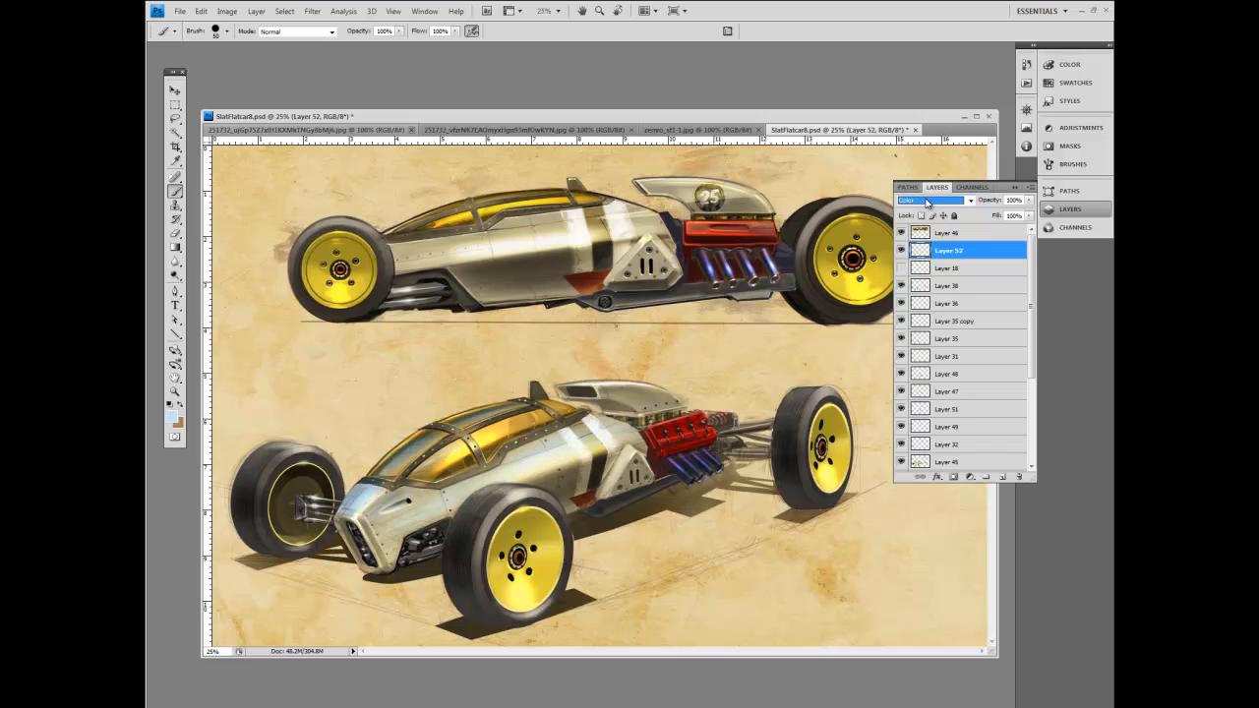
key(Up)
key(Up)
key(Up)
key(Up)
key(Up)
key(Up)
key(Up)
key(Up)
key(Up)
key(Up)
key(Up)
key(Up)
key(Up)
key(Up)
key(Up)
key(Up)
key(Up)
key(Up)
key(Up)
key(Up)
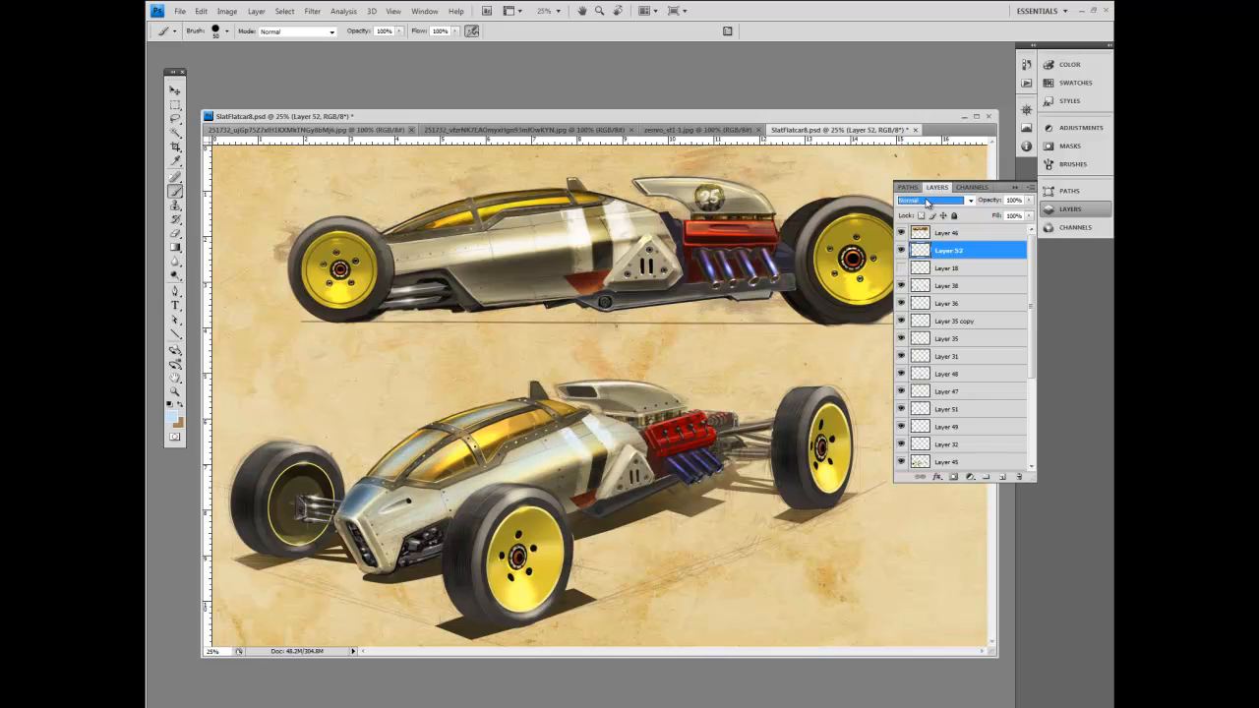
key(Down)
key(Down)
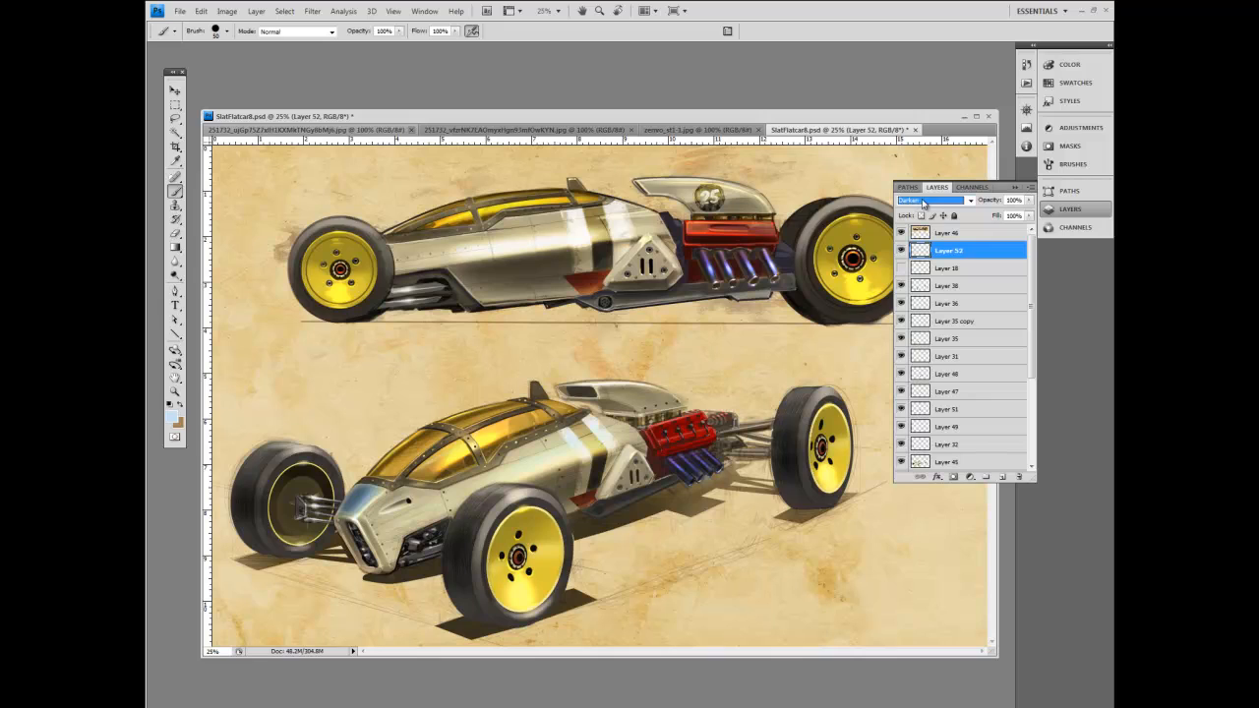
click(970, 200)
click(944, 198)
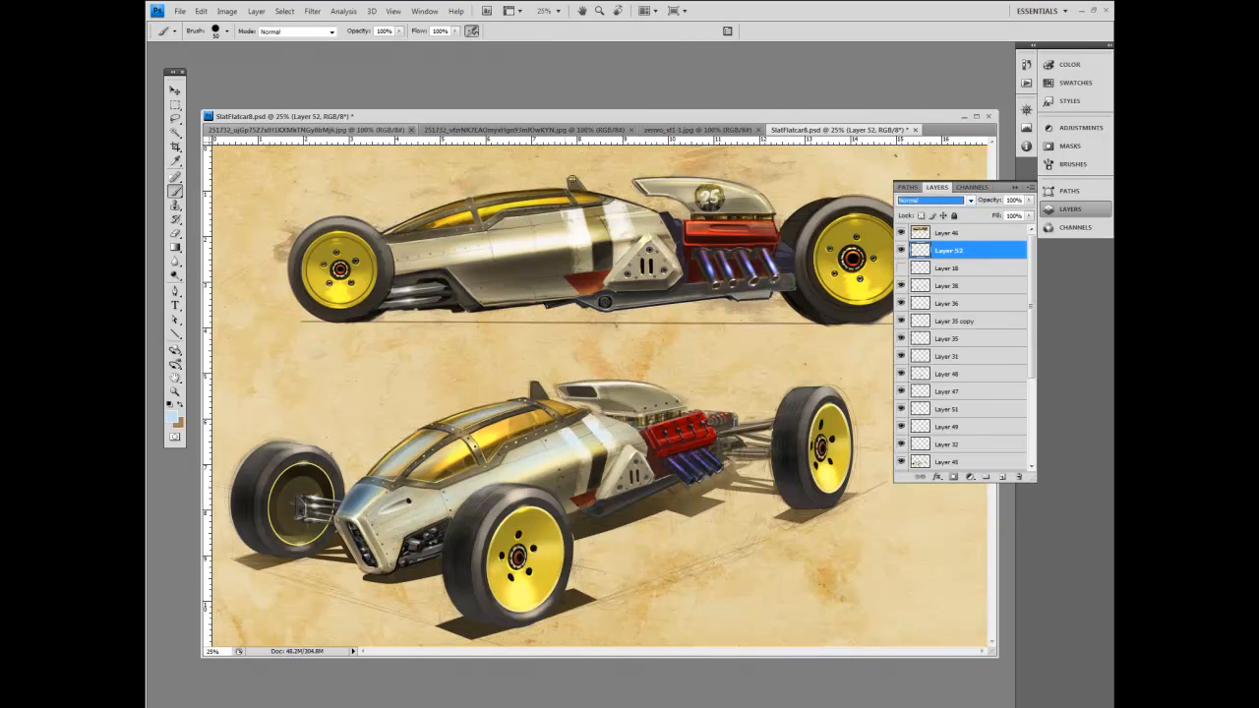
Sample the dark blue from the nose reflection for the Brush.
key(i)
click(358, 492)
key(b)
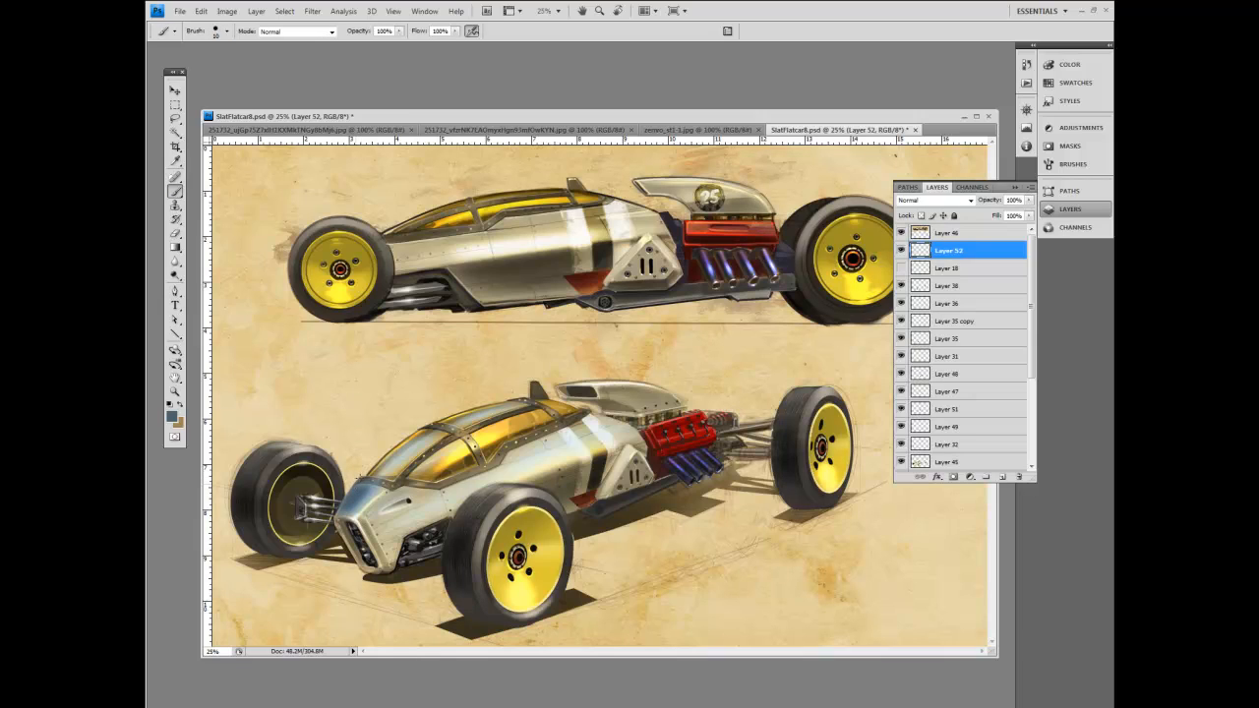
Try a near-white highlight stroke along the canopy's upper edge and undo it.
click(175, 422)
drag(323, 279, 305, 249)
click(584, 242)
drag(430, 423, 512, 396)
key(ctrl+z)
Sample the dark greyish brown from the body stripe and enlarge the Brush to 80 px.
key(i)
click(600, 464)
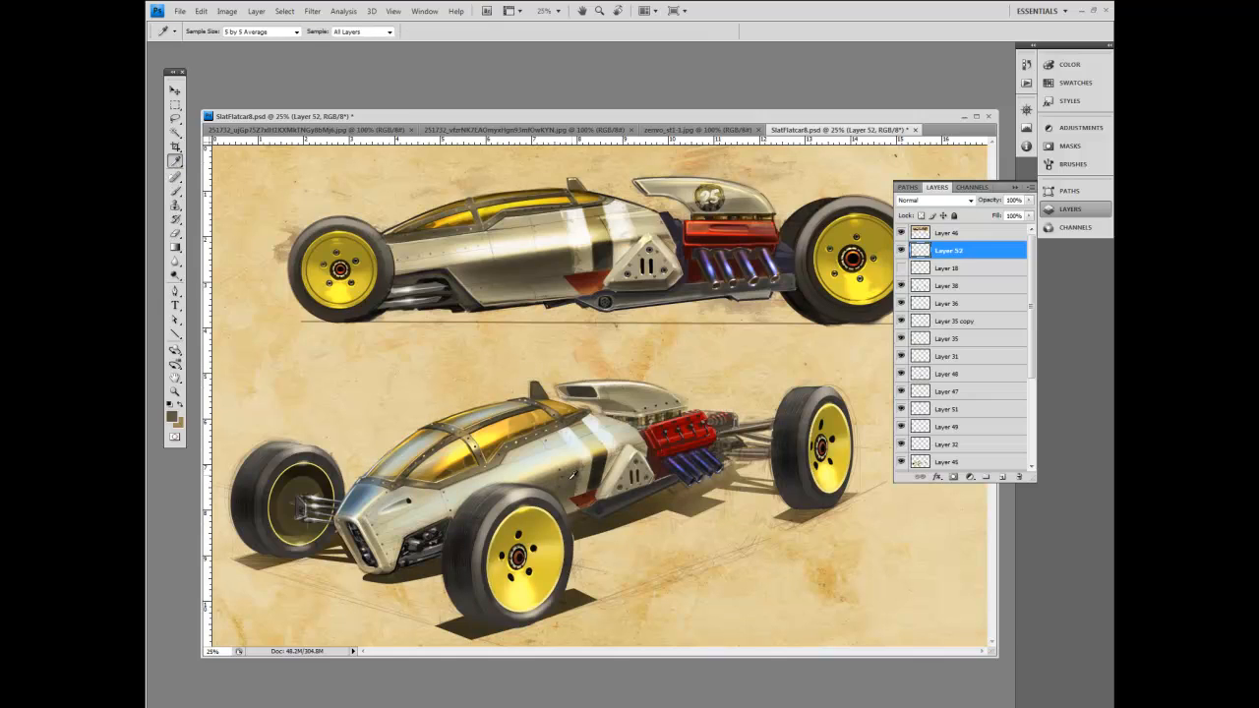
click(178, 187)
key(bracketright)
key(bracketright)
key(bracketright)
key(bracketright)
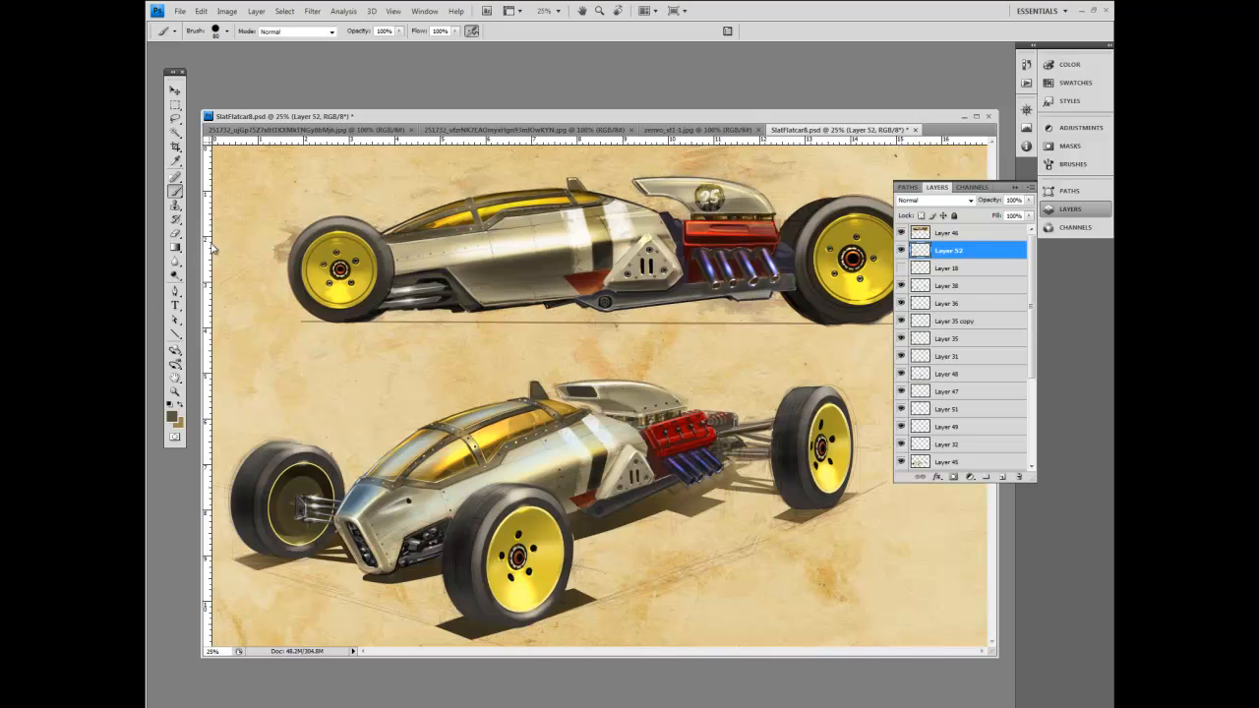
Paint a light blue highlight over the nose with a soft Brush in Color Dodge mode.
click(332, 31)
click(312, 169)
click(217, 31)
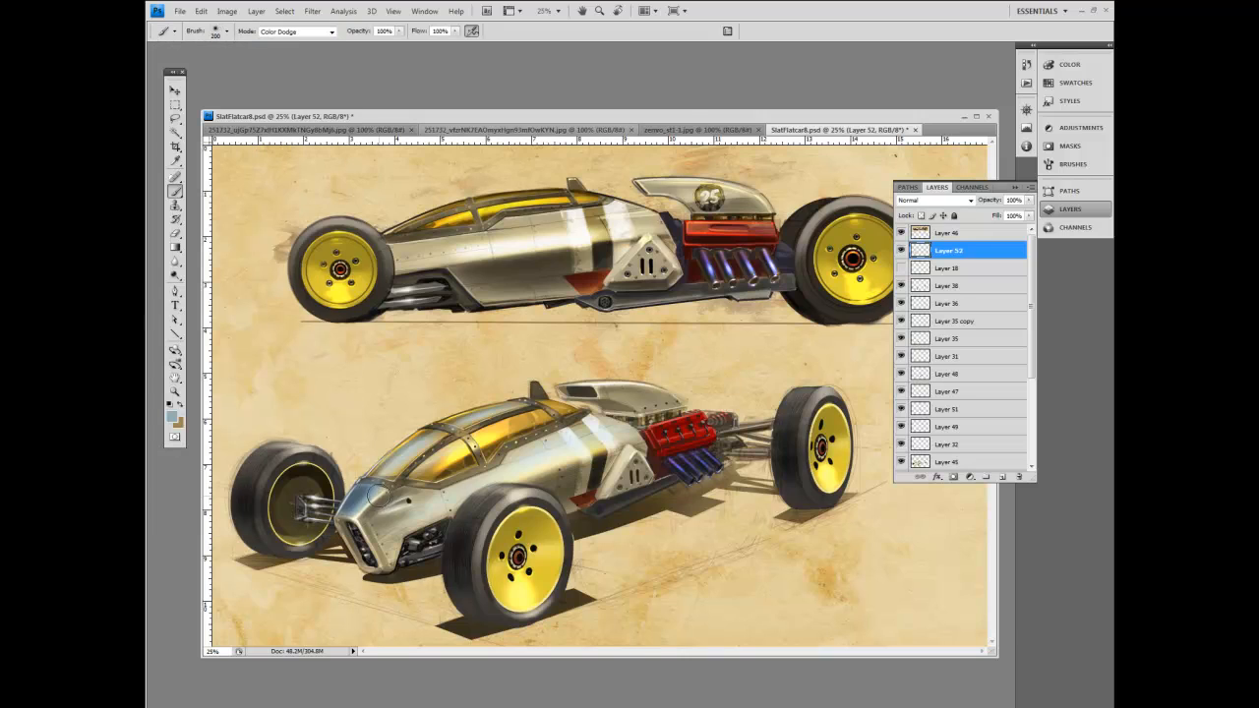
key(bracketleft)
key(bracketleft)
key(bracketleft)
key(bracketleft)
key(bracketleft)
key(bracketleft)
key(bracketleft)
key(bracketleft)
key(bracketleft)
key(bracketleft)
mouse_move(358, 511)
mouse_down()
mouse_move(386, 486)
mouse_move(414, 581)
mouse_move(440, 440)
mouse_move(502, 459)
mouse_move(442, 498)
mouse_up()
Try a light blue Color Dodge glow along the body side with a 300 px Brush and undo it.
key(bracketright)
key(bracketright)
key(bracketright)
key(bracketright)
key(bracketright)
key(bracketright)
key(bracketright)
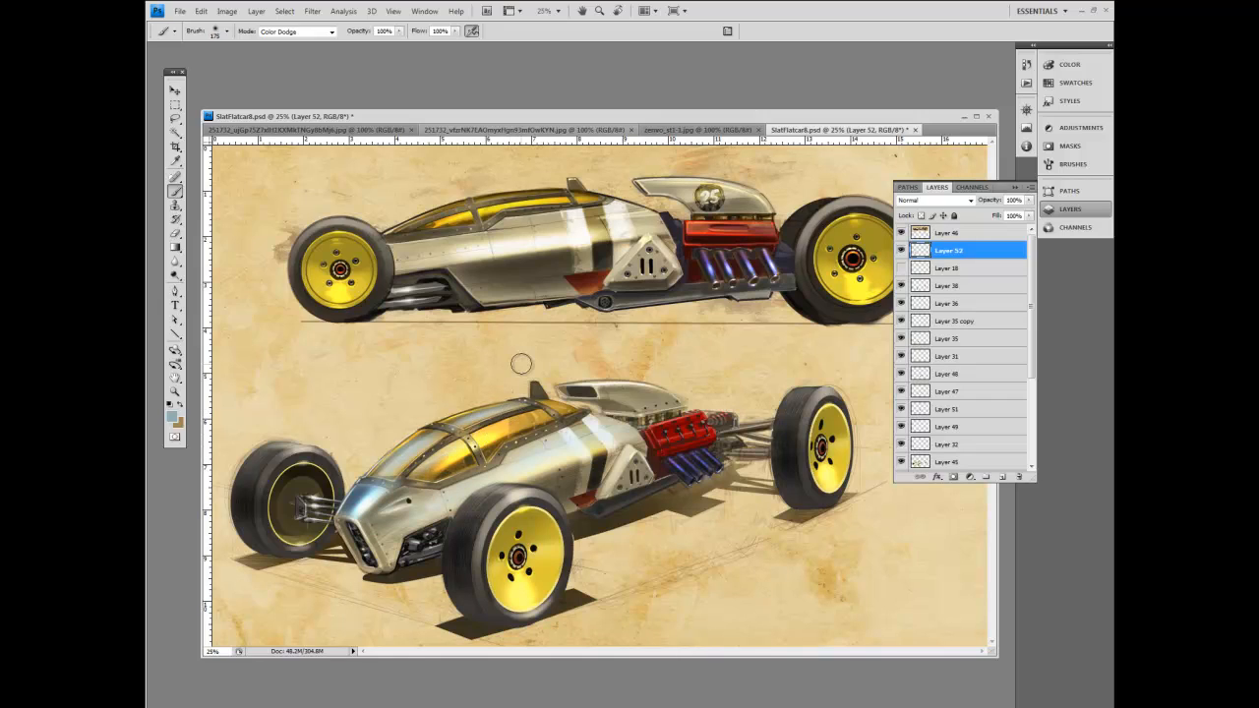
key(bracketright)
key(bracketright)
key(bracketright)
drag(577, 445, 535, 459)
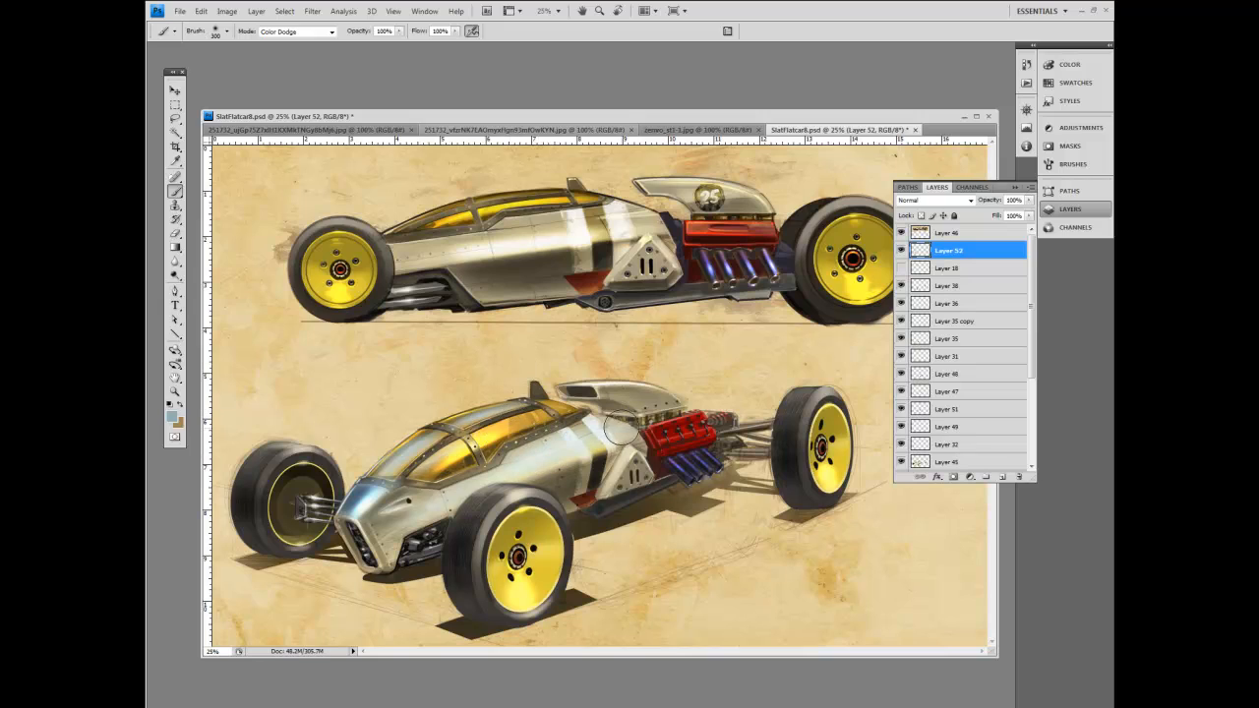
click(201, 11)
click(210, 39)
Erase the blue tint along the body side below the canopy with a 200 px Eraser.
drag(389, 117, 383, 101)
click(177, 232)
key(bracketright)
key(bracketright)
key(bracketright)
key(bracketright)
key(bracketright)
key(bracketright)
key(bracketright)
key(bracketright)
key(bracketright)
key(bracketright)
key(bracketright)
key(bracketright)
key(bracketright)
drag(498, 461, 563, 429)
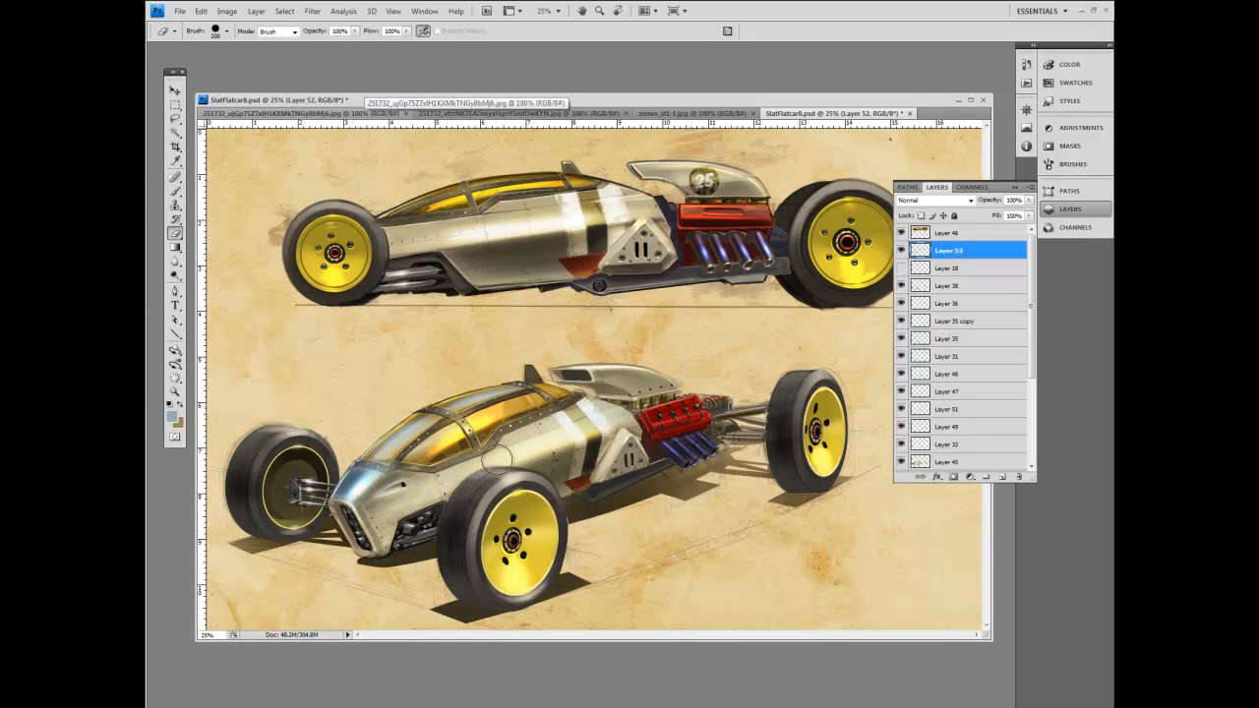
Erase the blue reflection from the canopy glass, reducing the Eraser from 125 px to 70 px.
key(bracketleft)
key(bracketleft)
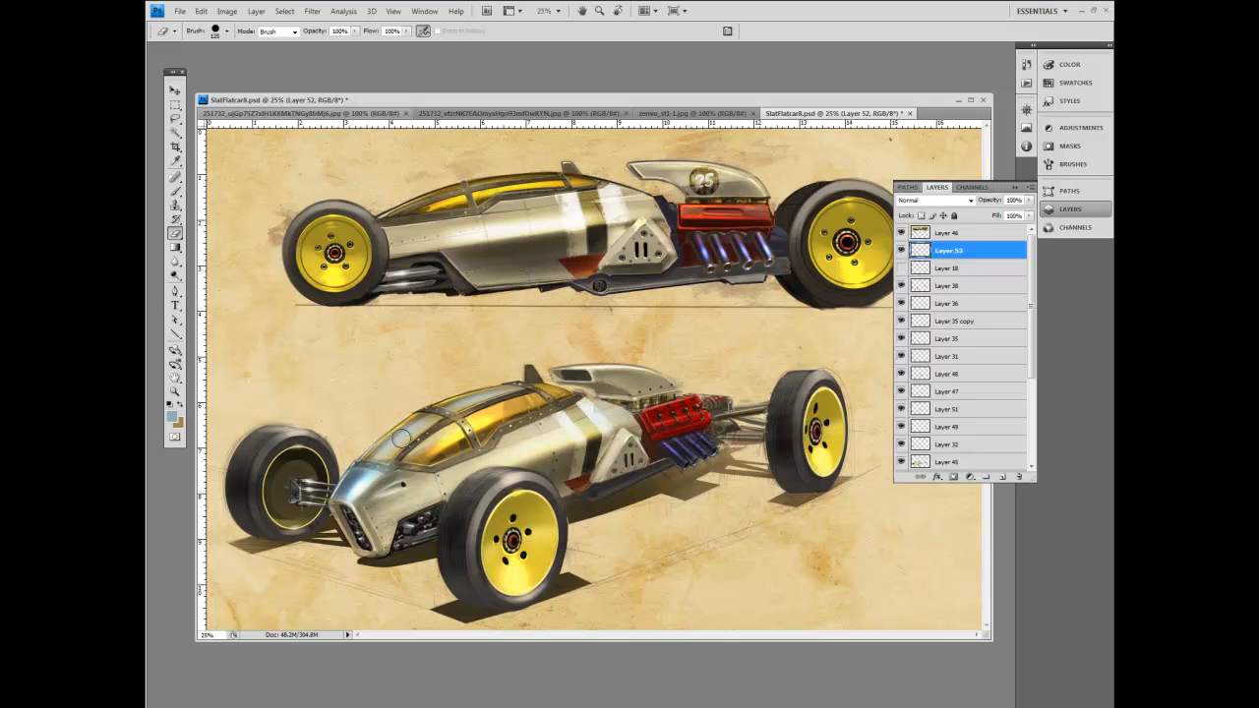
key(bracketright)
key(bracketright)
key(bracketleft)
key(bracketleft)
key(bracketleft)
key(bracketleft)
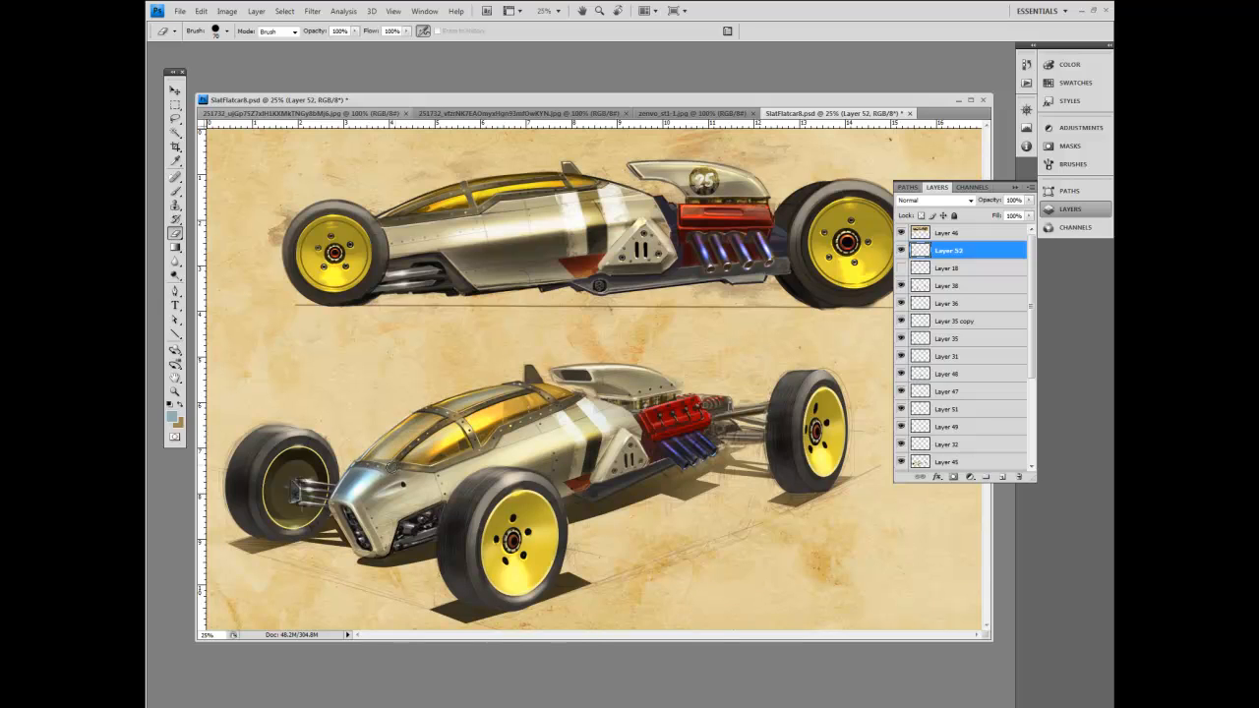
Choose a very pale blue foreground colour and set the Brush to 20 px in Normal mode.
key(b)
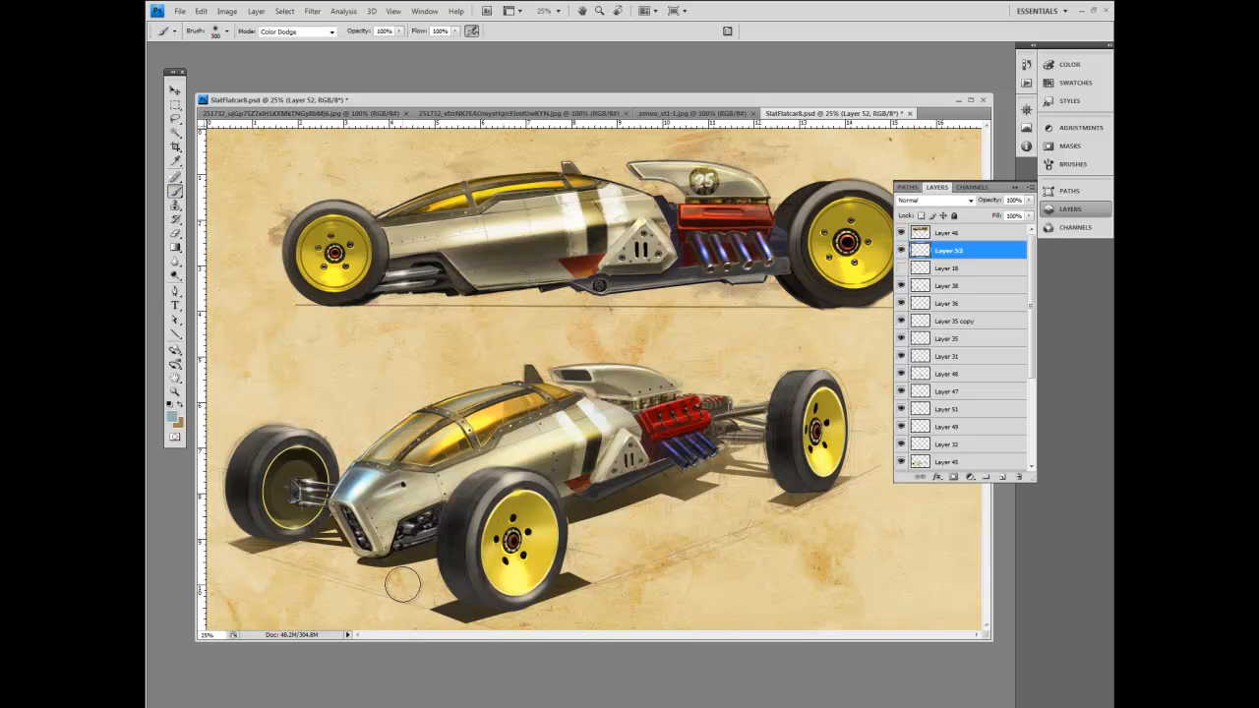
click(175, 419)
drag(326, 277, 327, 259)
click(588, 242)
drag(370, 100, 361, 154)
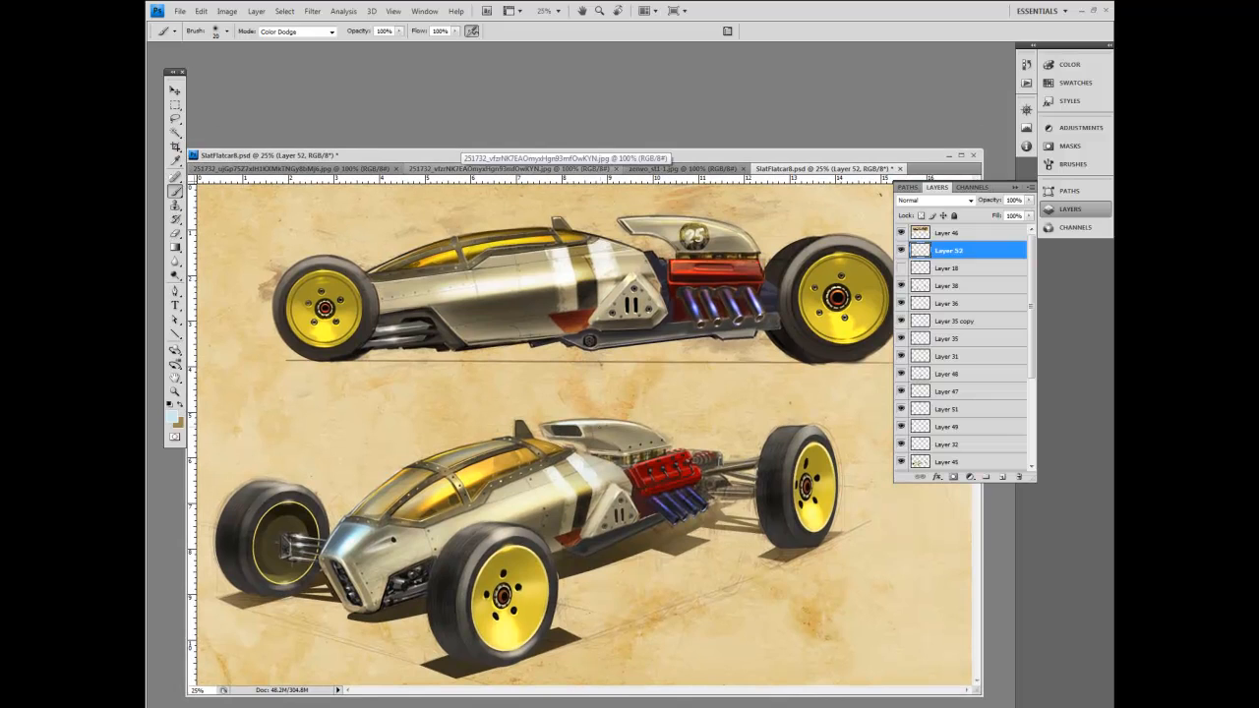
click(331, 31)
click(324, 37)
drag(398, 160, 408, 138)
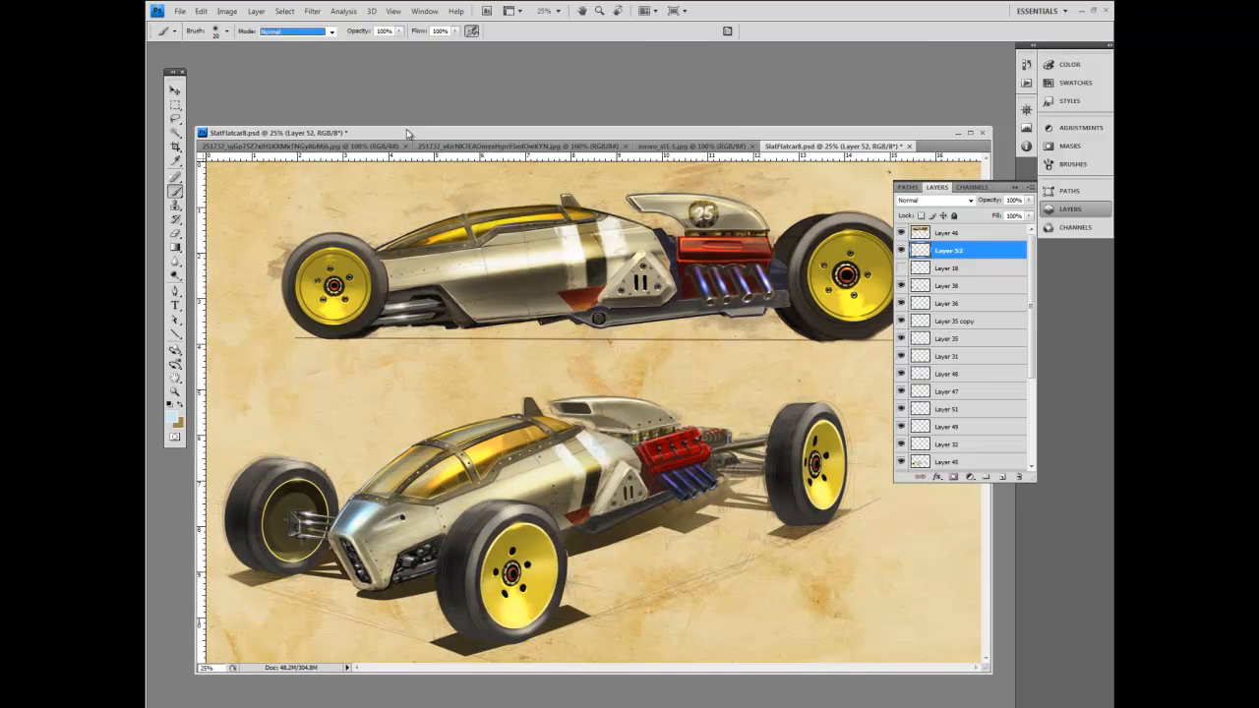
Toggle the visibility of Layer 52 repeatedly to compare the car with and without the blue reflections.
click(1086, 667)
mouse_move(1033, 271)
mouse_down()
mouse_move(1034, 350)
mouse_move(1032, 264)
mouse_up()
click(903, 252)
click(903, 252)
click(903, 251)
click(902, 252)
click(902, 252)
click(903, 252)
Erase leftover reflection paint around the canopy, reducing the Eraser from 300 px to 125 px and smaller.
click(175, 233)
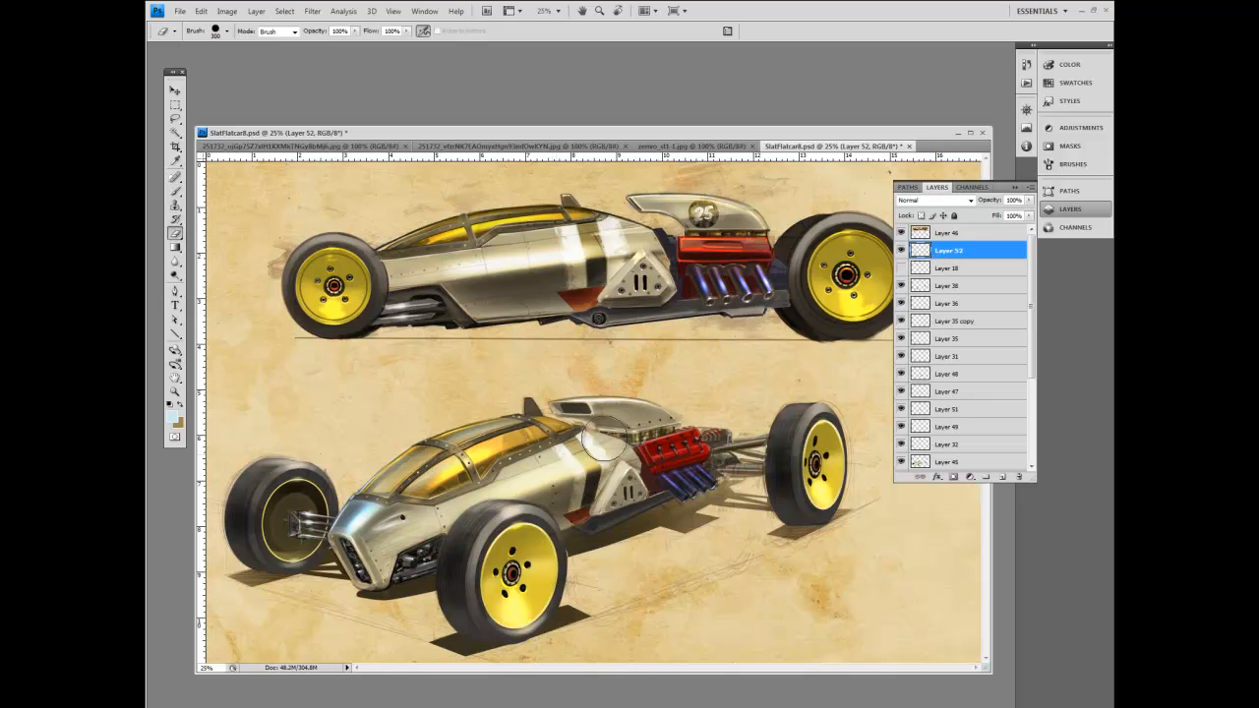
key(bracketleft)
key(bracketleft)
key(bracketleft)
key(bracketleft)
key(bracketleft)
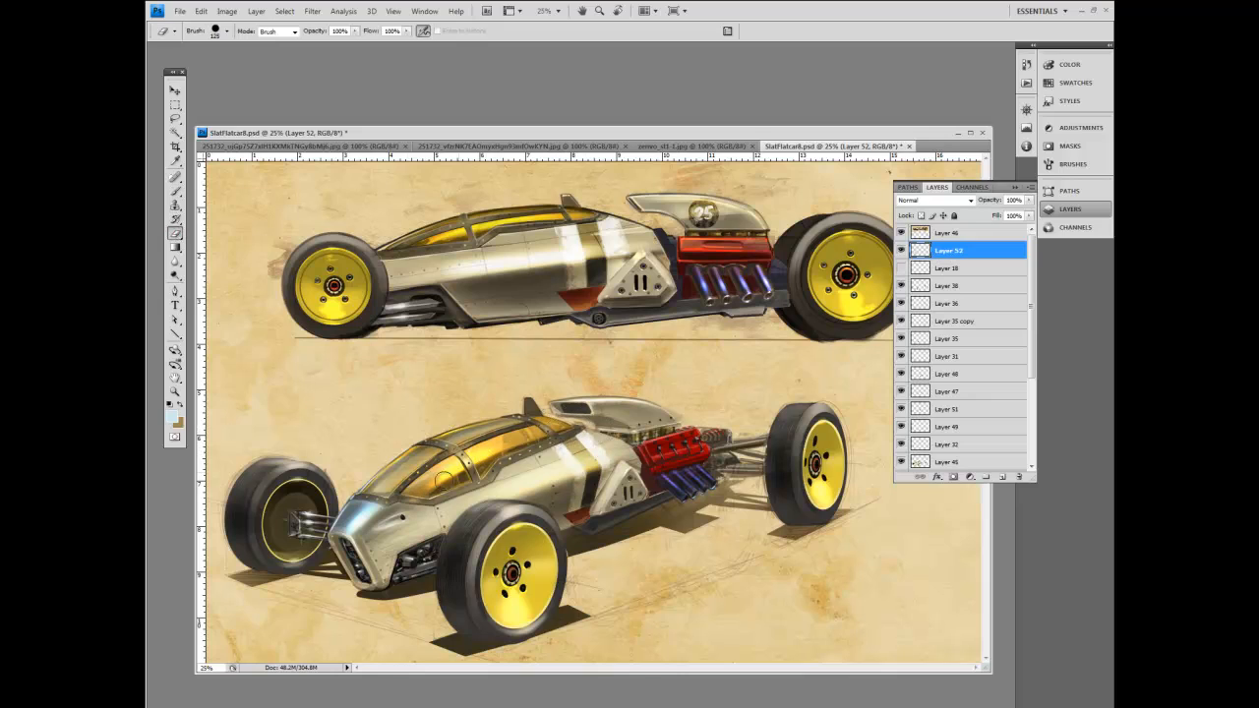
key(bracketleft)
Sample the dark greyish brown from the body stripe and set the Brush to about 45 px for the nose.
key(i)
click(602, 482)
click(176, 192)
click(227, 30)
click(226, 30)
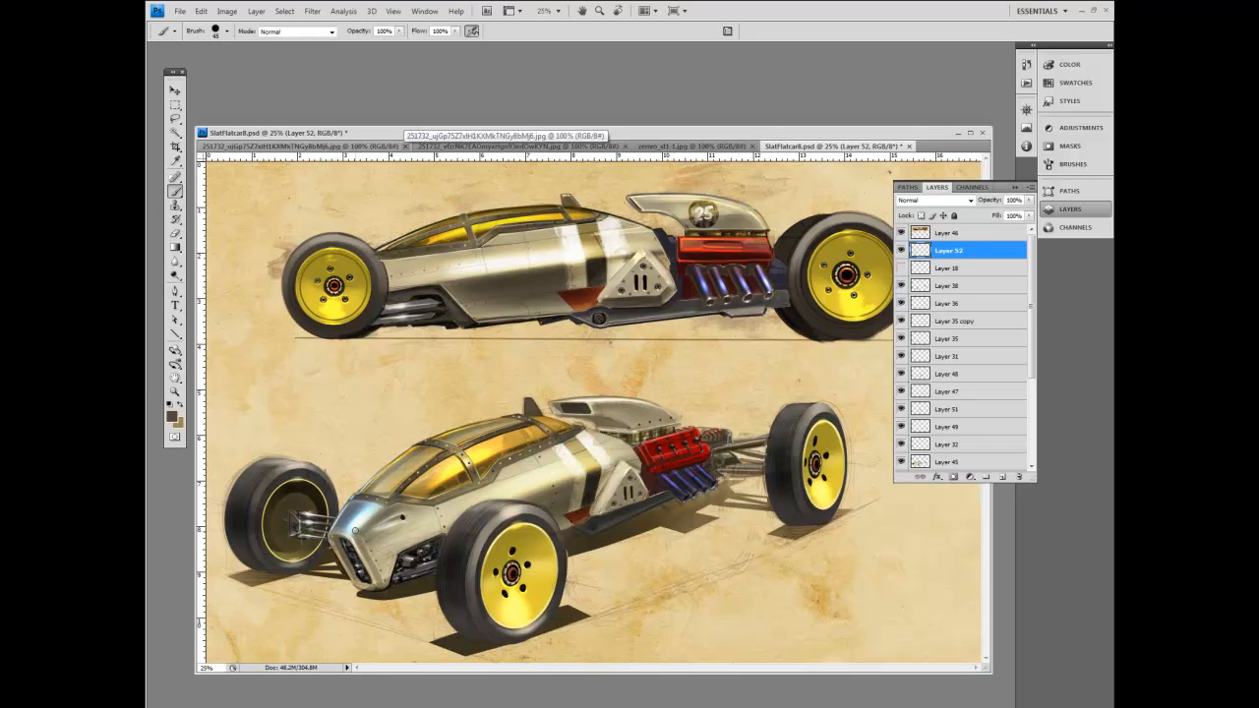
key(bracketright)
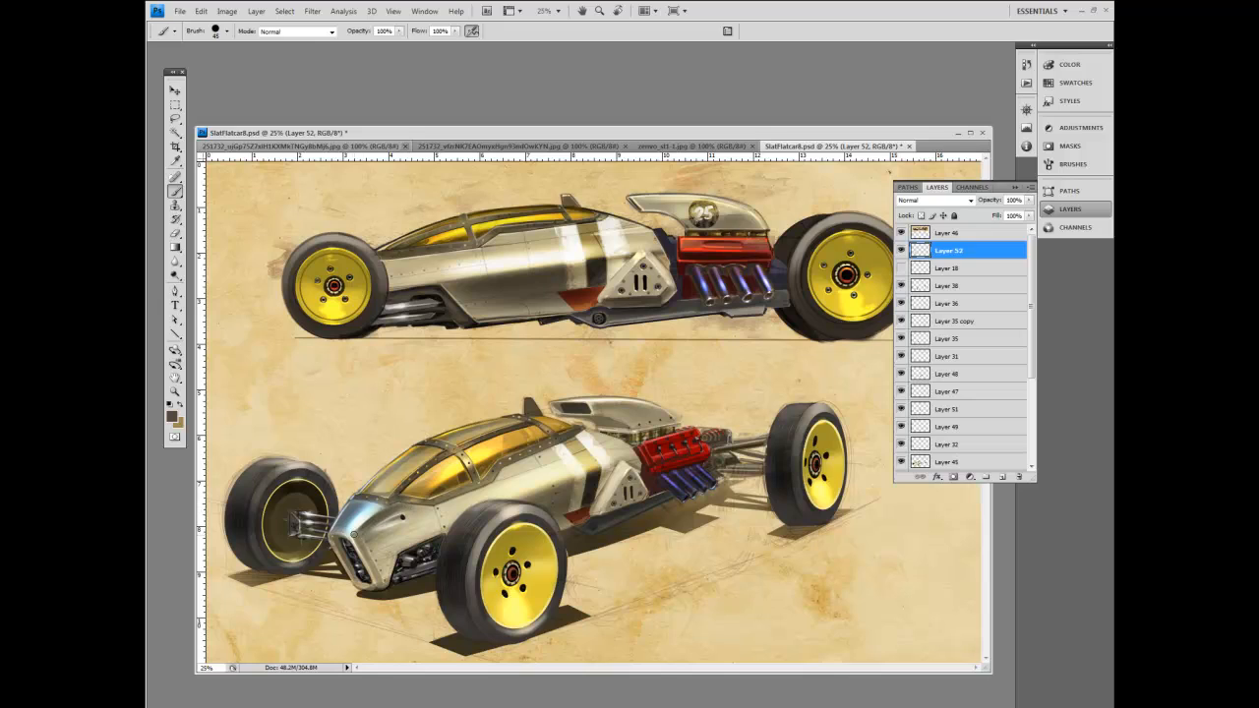
key(bracketright)
key(bracketright)
Sample the pale blue highlight from the nose and set the Brush to 50 px.
alt+click(367, 506)
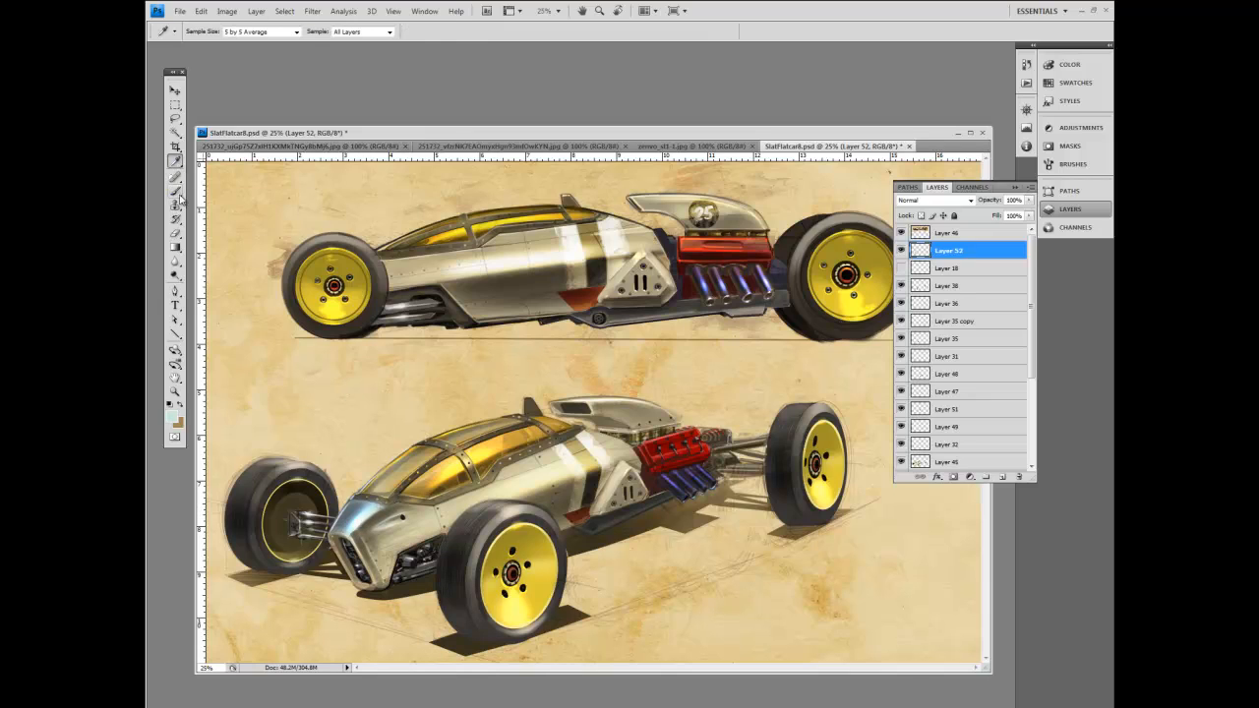
key(bracketright)
key(bracketright)
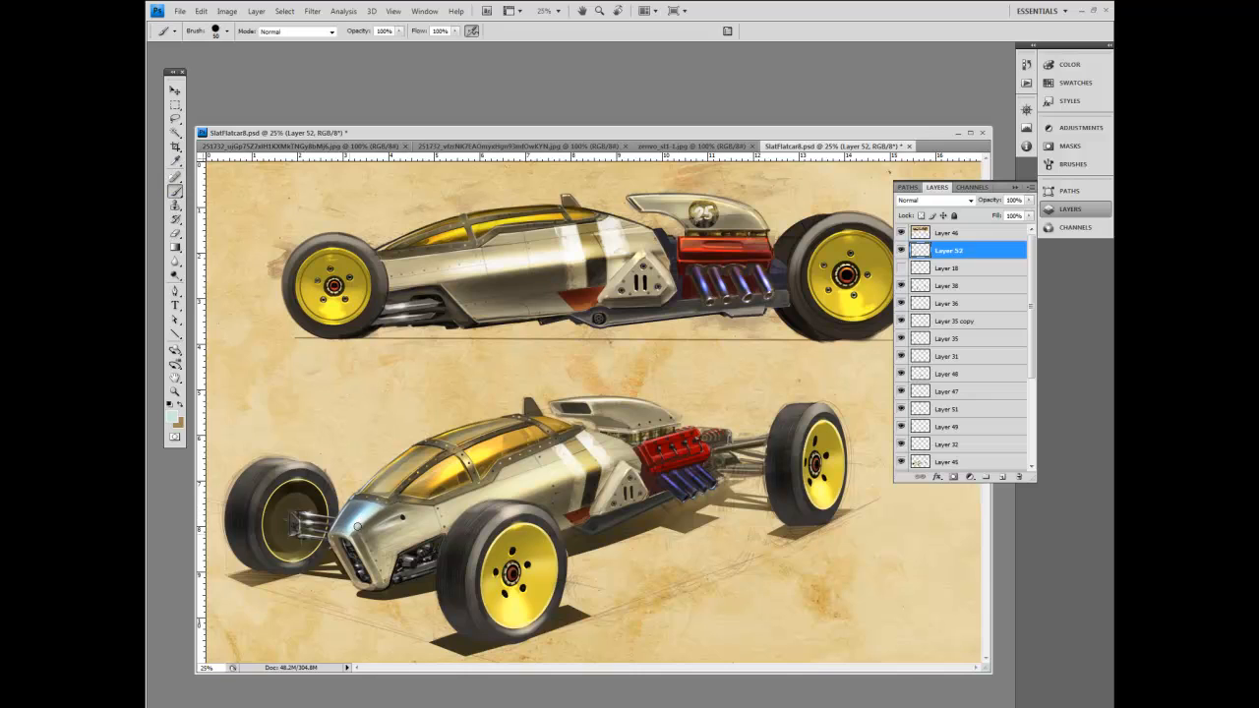
Sample the nose reflection and darken the foreground colour to slate blue 313c41.
alt+click(378, 513)
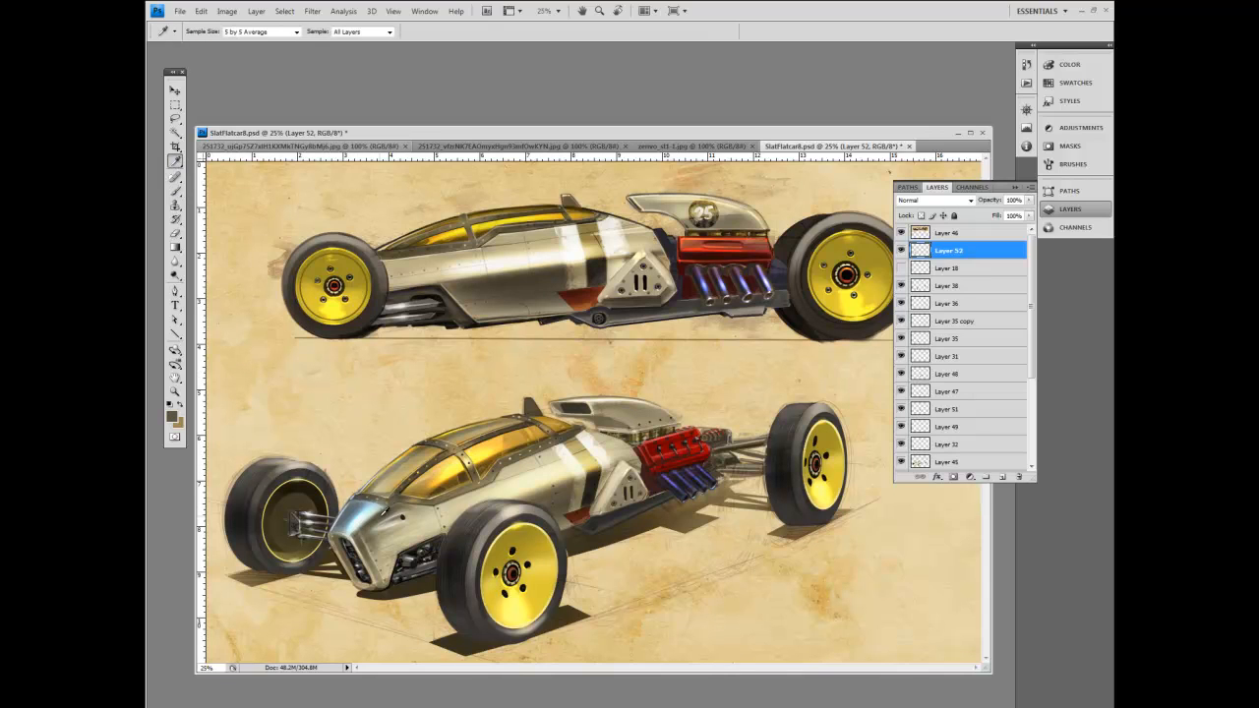
click(172, 418)
click(590, 260)
alt+click(354, 509)
click(173, 418)
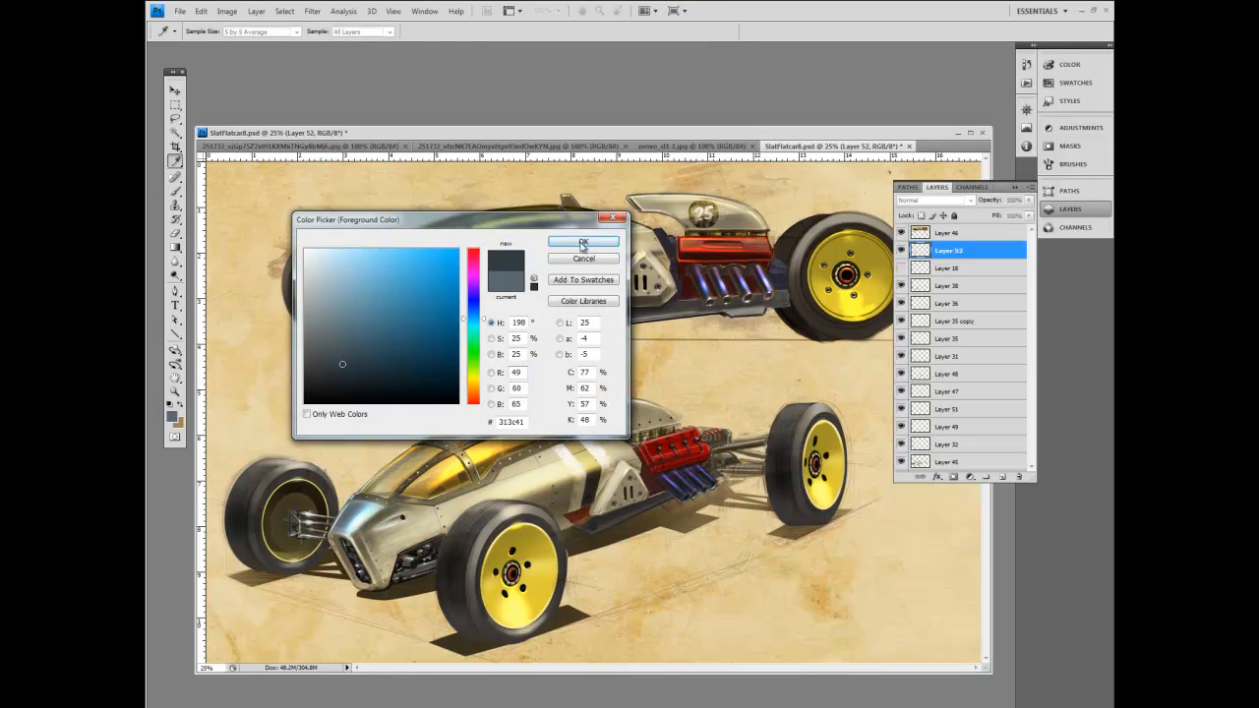
click(582, 242)
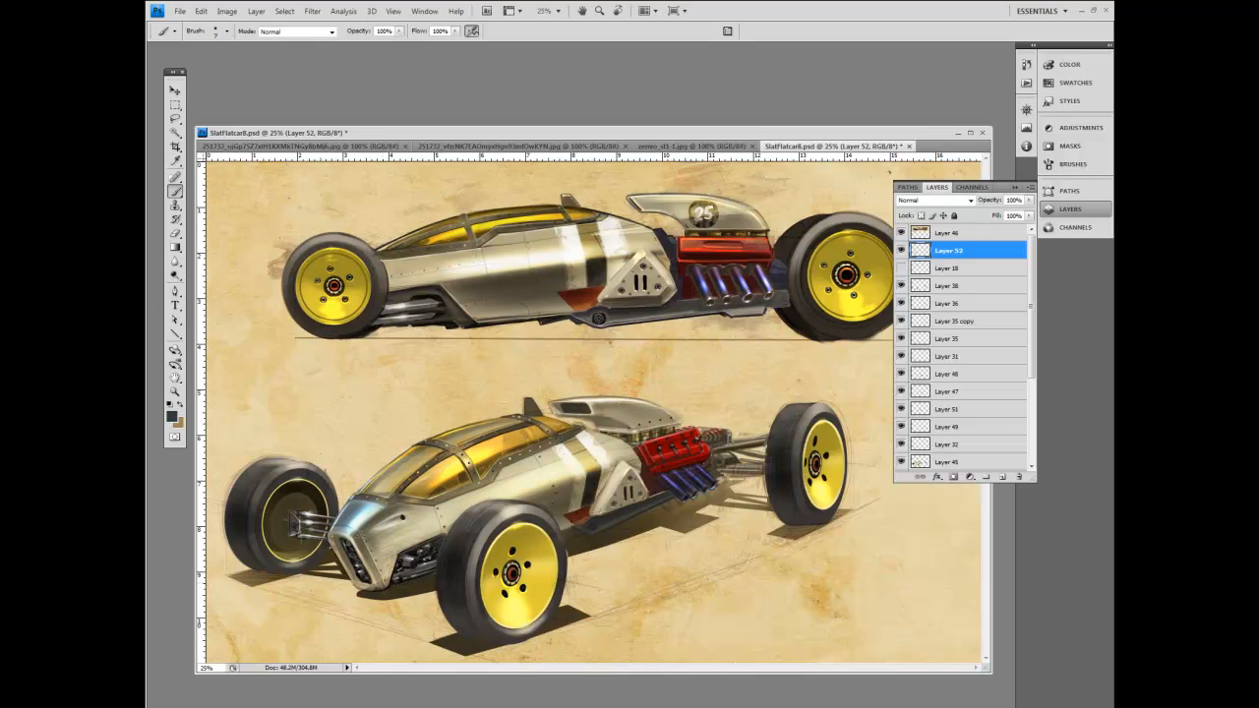
Sample the medium blue from the nose reflection as the foreground colour.
alt+click(354, 468)
alt+click(361, 506)
key(j)
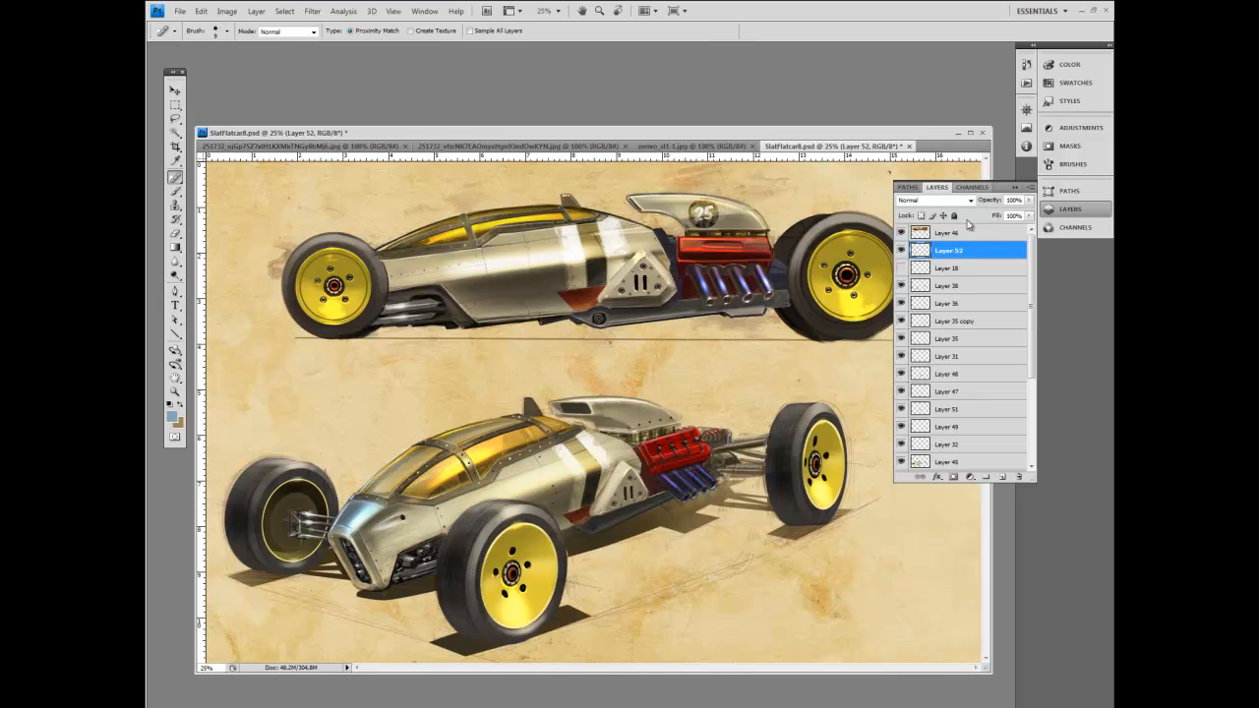
click(227, 31)
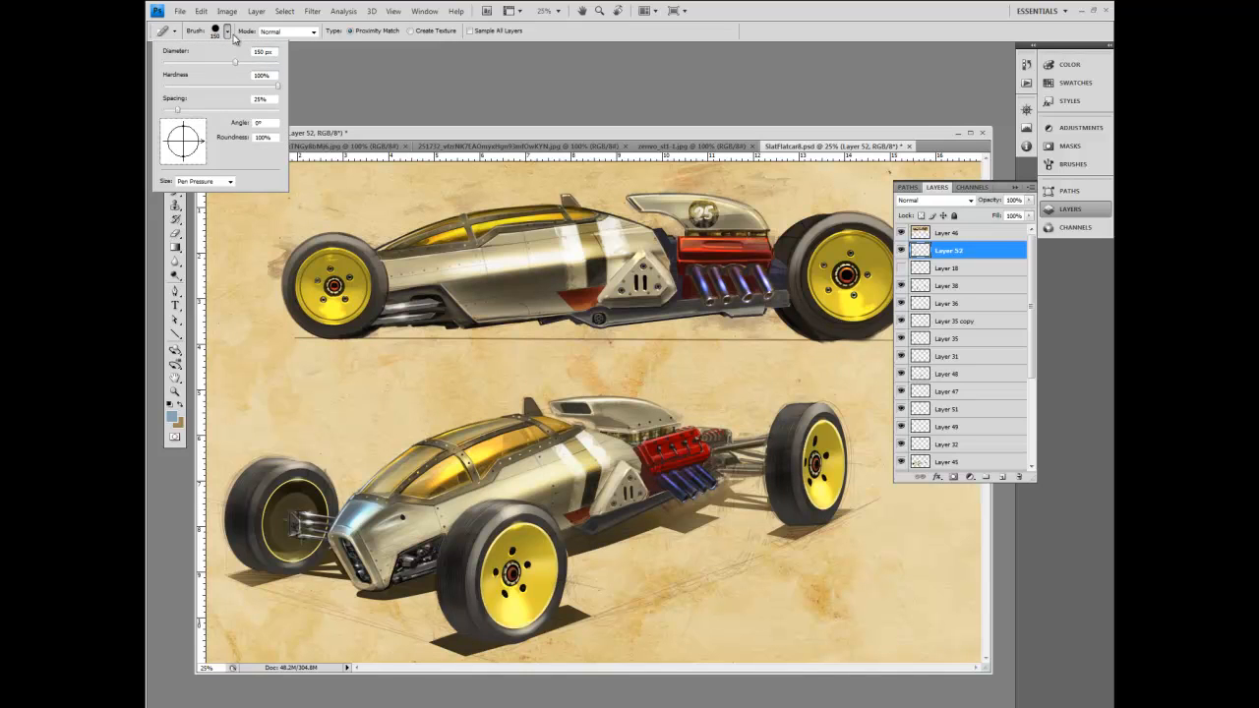
drag(298, 131, 302, 117)
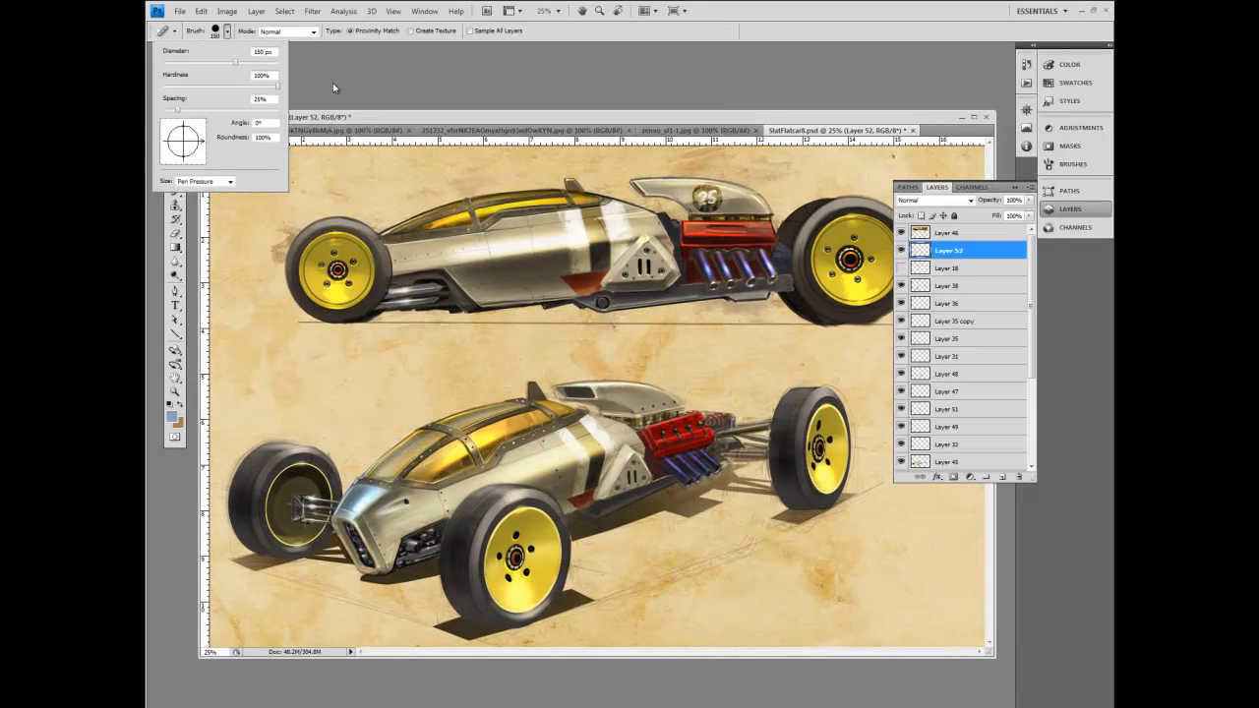
click(318, 89)
Paint a broad blue reflection across the body side below the canopy with a soft 300 px Brush.
click(177, 163)
click(176, 191)
click(228, 32)
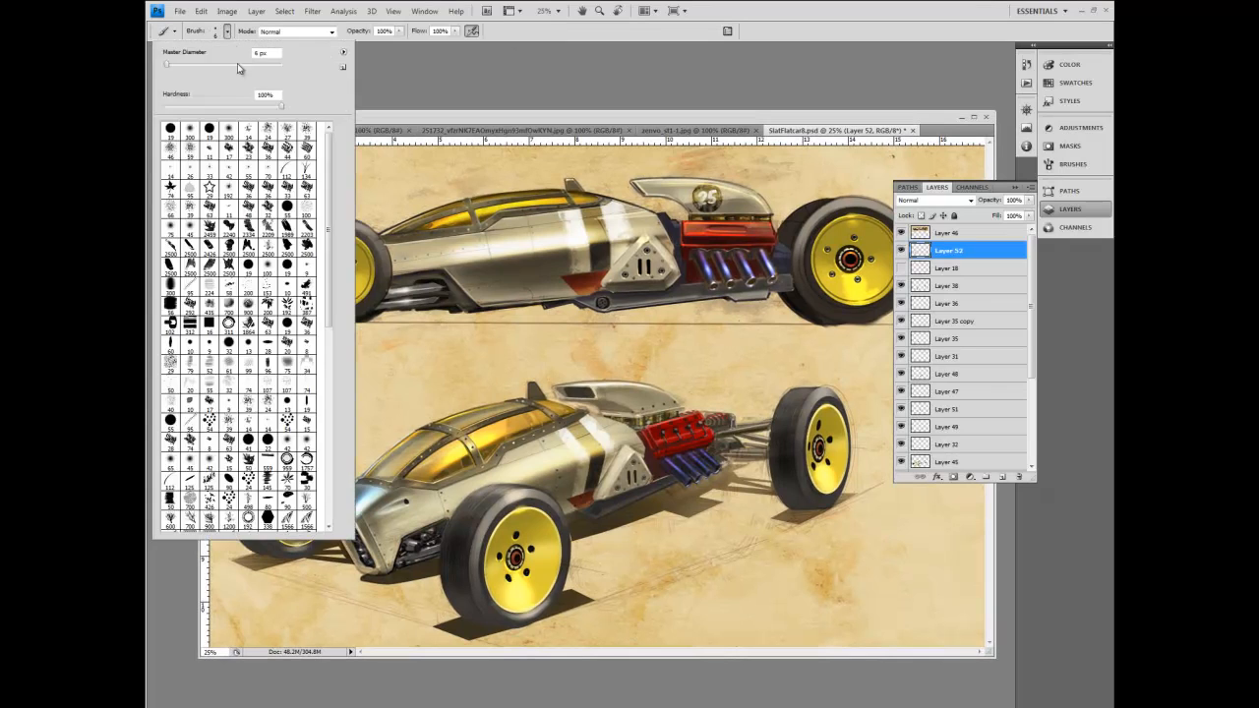
double_click(229, 131)
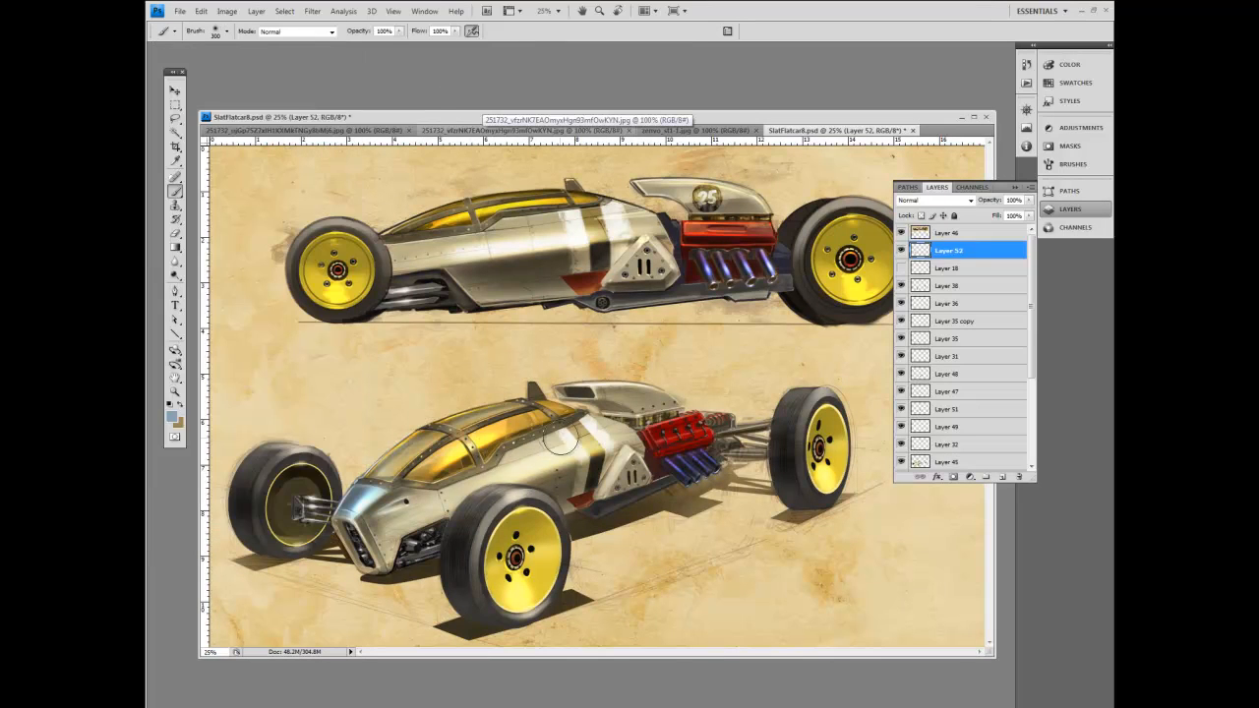
mouse_move(589, 435)
mouse_down()
mouse_move(420, 507)
mouse_move(586, 444)
mouse_move(514, 461)
mouse_up()
key(bracketleft)
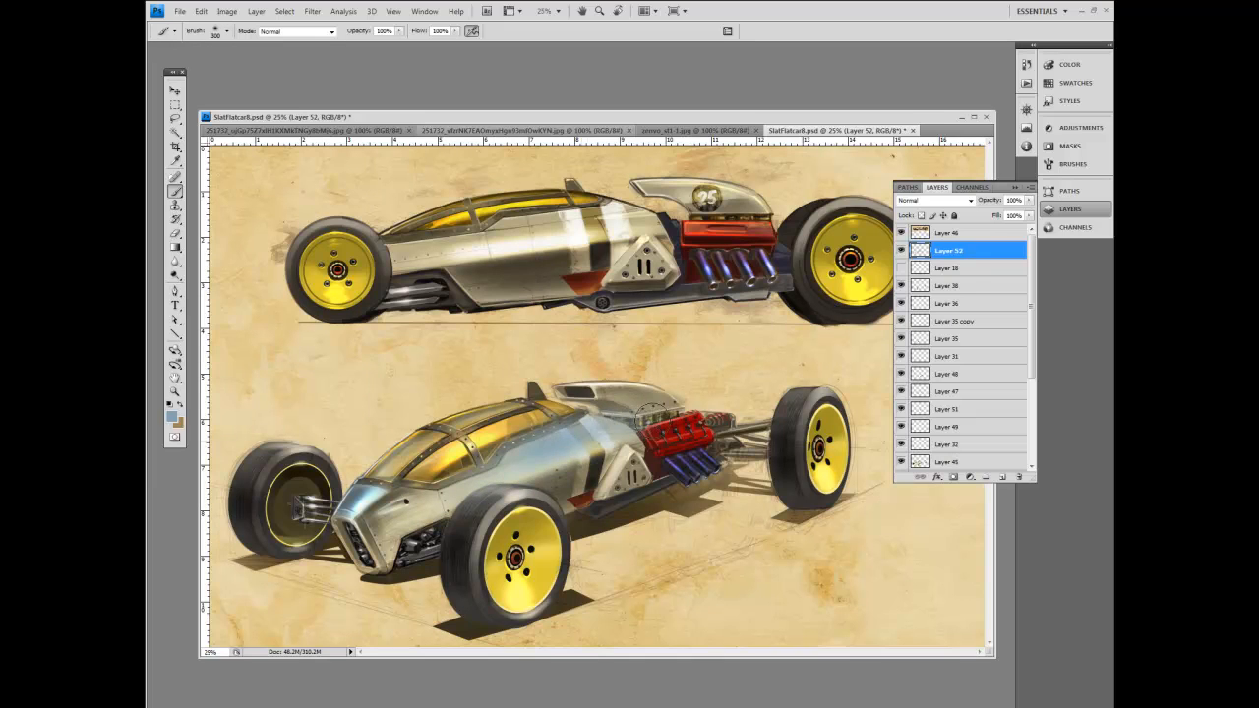
mouse_move(637, 424)
mouse_down()
mouse_move(563, 437)
mouse_move(591, 449)
mouse_move(506, 464)
mouse_move(423, 506)
mouse_move(572, 448)
mouse_move(370, 490)
mouse_up()
Choose a paler blue and paint a highlight along the upper body side with a 175 px Brush.
click(172, 417)
click(330, 266)
click(585, 243)
key(bracketleft)
key(bracketleft)
key(bracketleft)
key(bracketleft)
drag(512, 455, 577, 424)
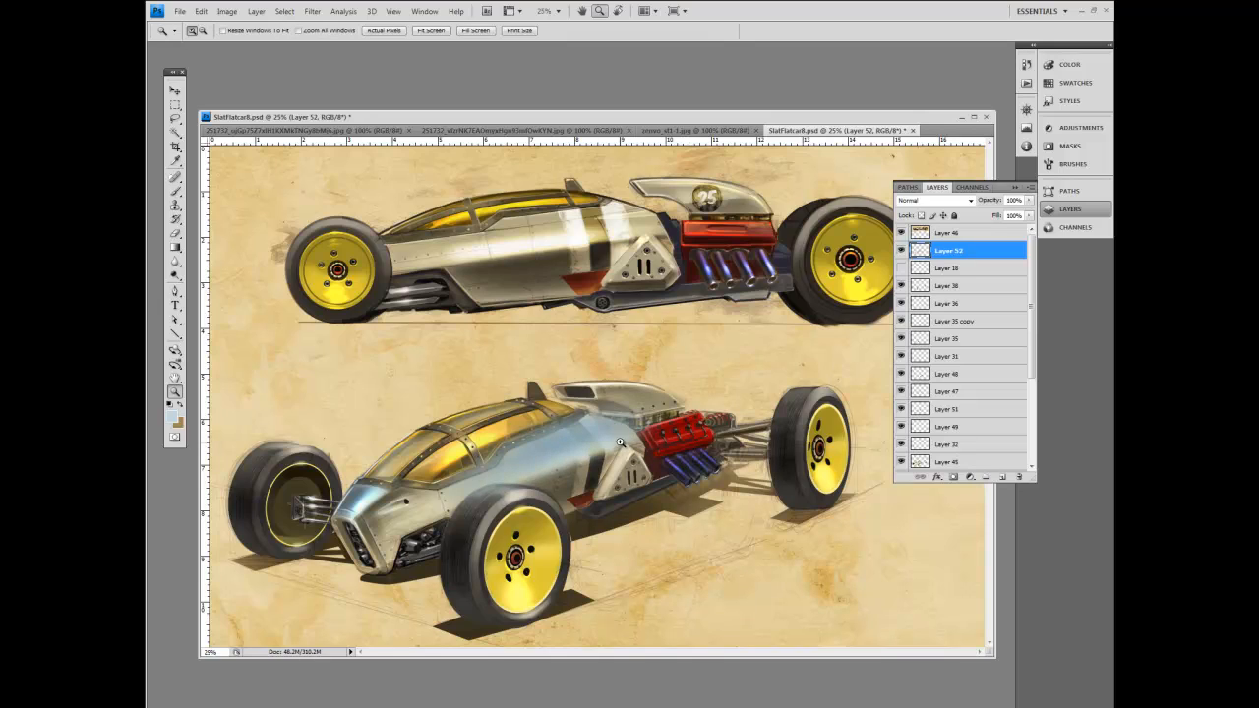
key(b)
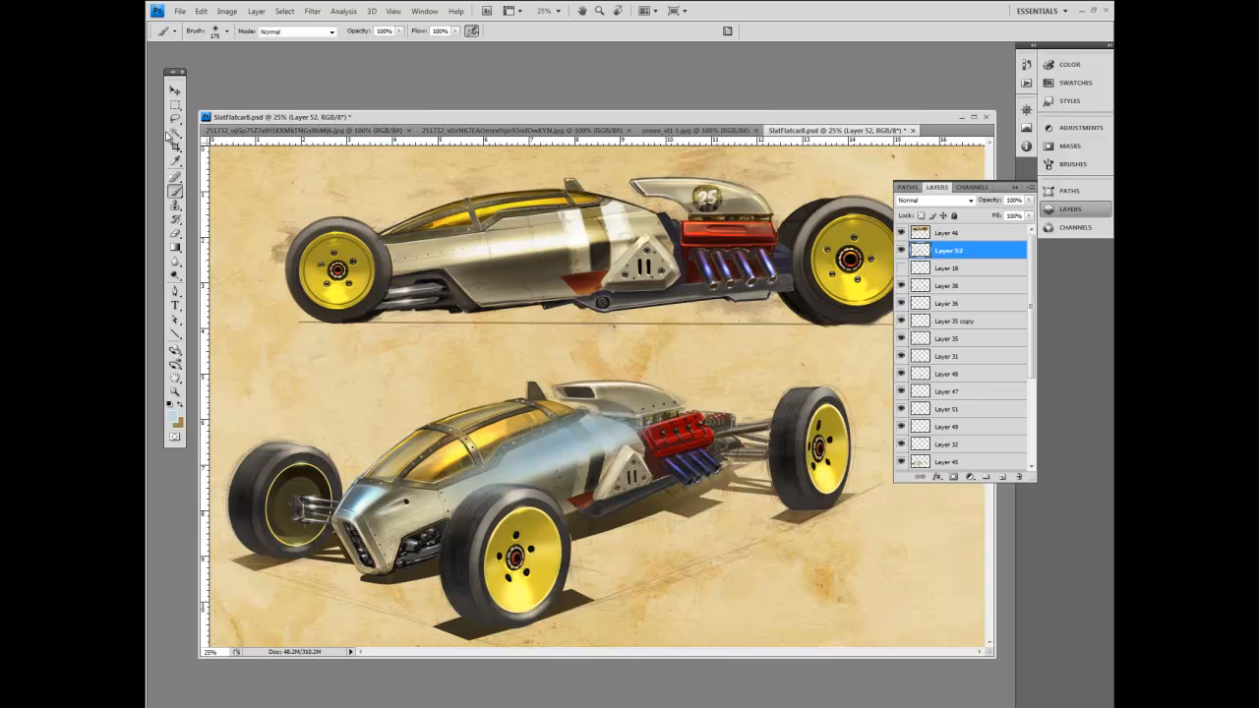
Try to cut the body's blue reflection onto its own layer and reposition it, and undo the attempt.
key(l)
mouse_move(668, 439)
mouse_down()
mouse_move(590, 387)
mouse_move(448, 532)
mouse_move(467, 537)
mouse_up()
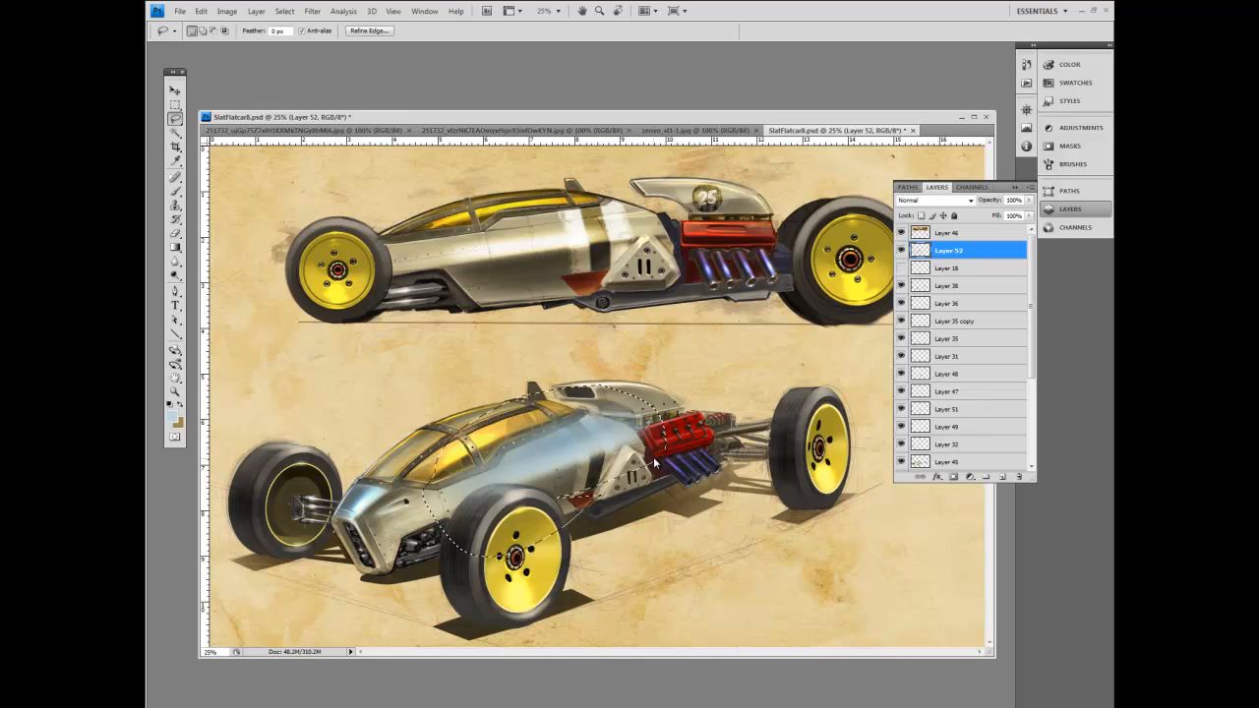
key(ctrl+x)
key(ctrl+v)
key(v)
drag(610, 434, 553, 441)
key(ctrl+alt+z)
key(ctrl+alt+z)
key(ctrl+alt+z)
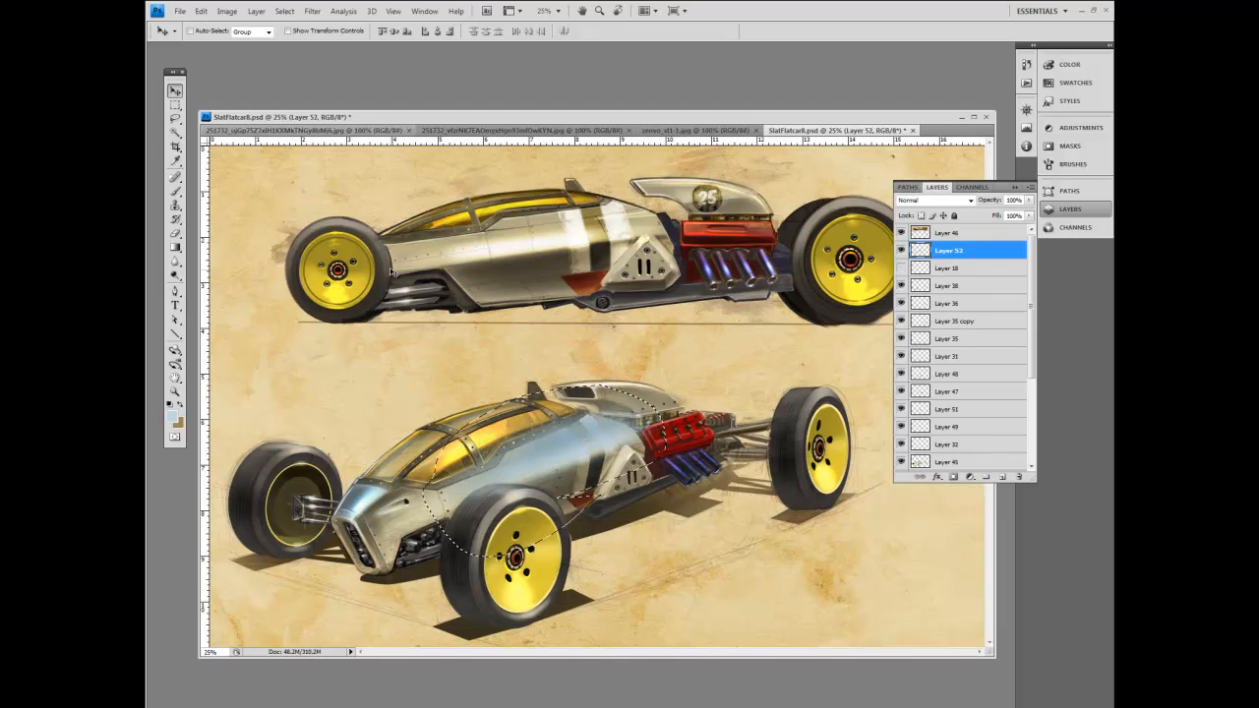
Lasso the blue body reflection, cut and paste it onto a new layer, and move it back over the body side.
click(176, 119)
click(578, 504)
click(567, 255)
mouse_move(602, 492)
mouse_down()
mouse_move(632, 381)
mouse_move(495, 431)
mouse_move(472, 541)
mouse_move(602, 495)
mouse_up()
key(ctrl+x)
key(ctrl+v)
click(175, 91)
drag(683, 386, 610, 446)
Try blend modes including Darken, Lighten, Overlay, Vivid Light and Difference on the pasted reflection layer and settle on Hue.
click(942, 200)
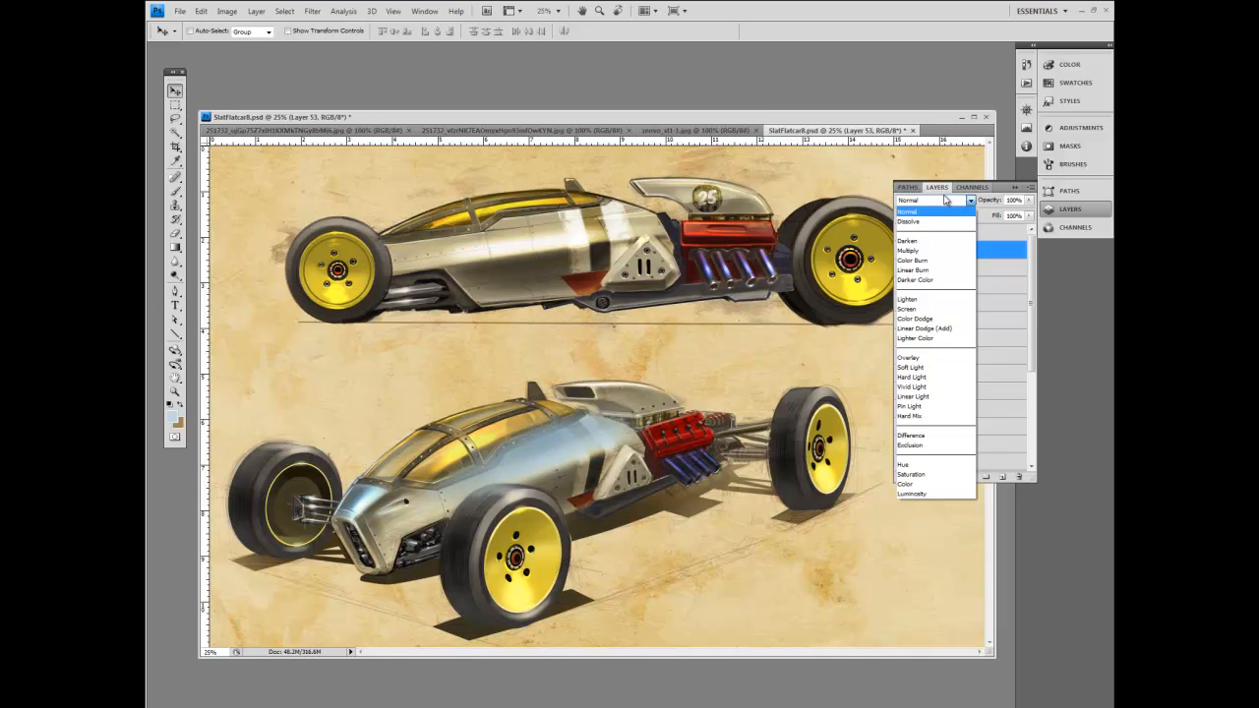
click(927, 201)
key(Down)
key(Down)
key(Down)
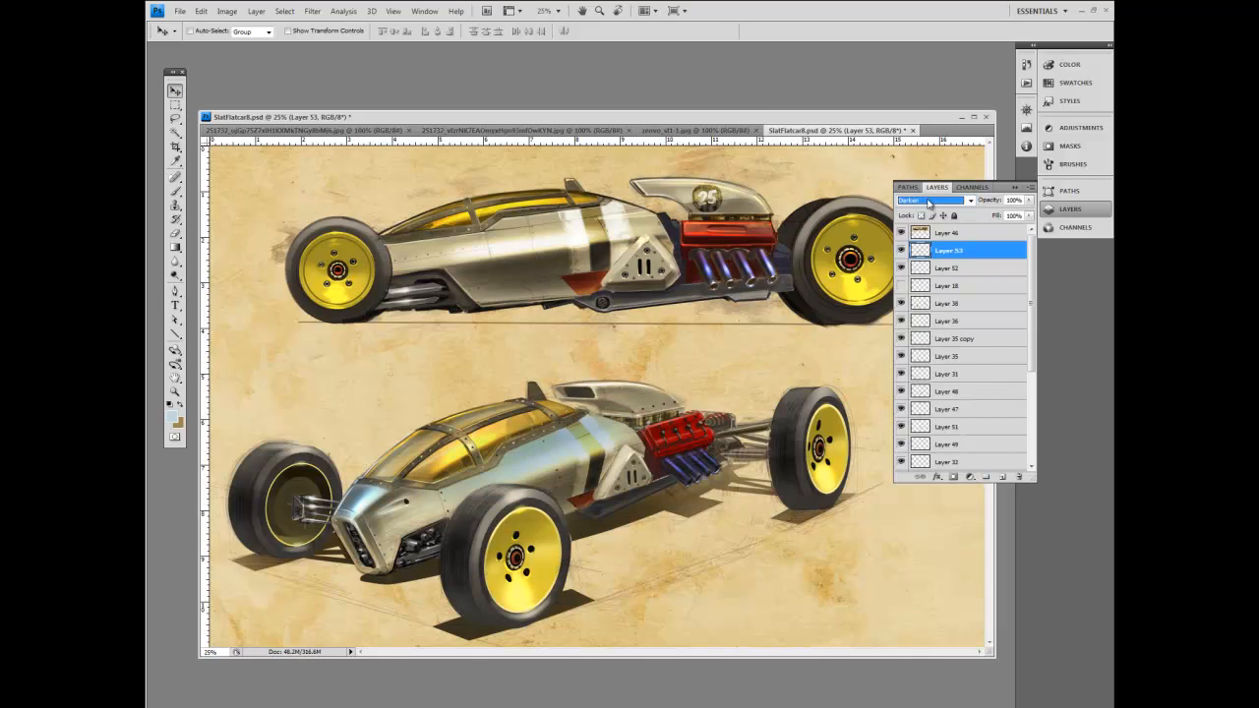
key(Down)
key(Down)
key(Down)
key(Down)
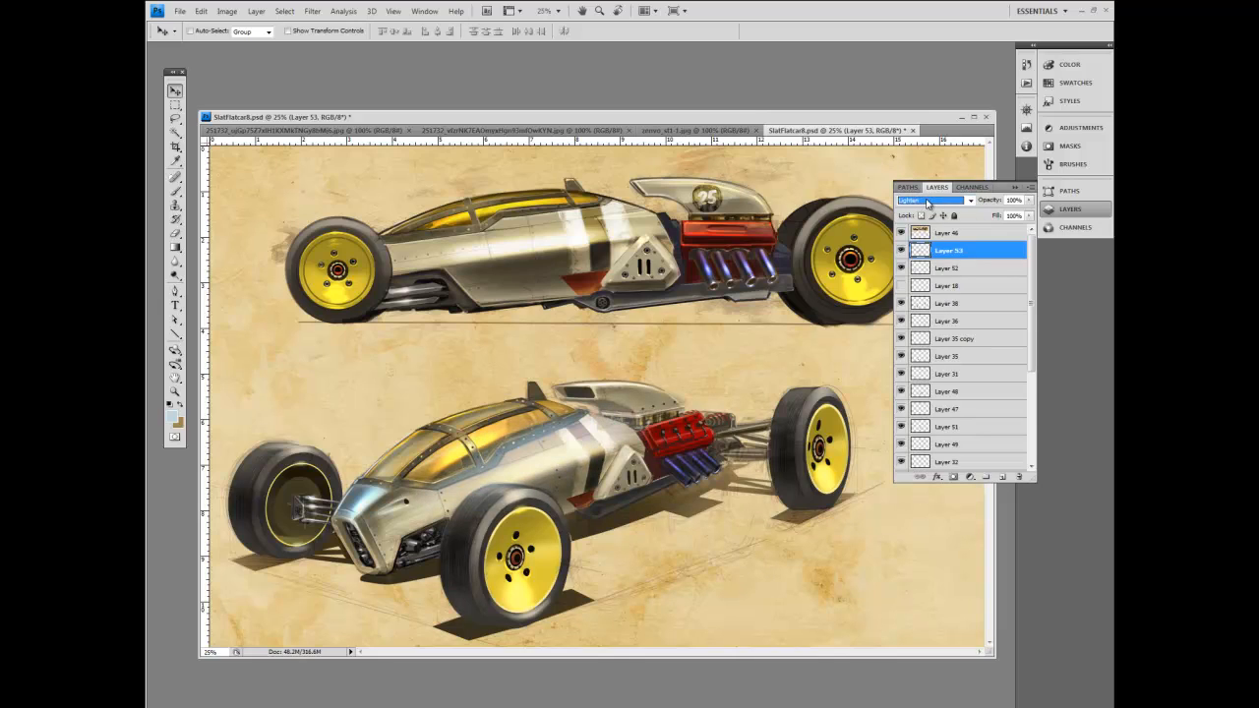
key(Down)
key(Down)
key(Down)
key(Down)
key(Down)
key(Down)
key(Down)
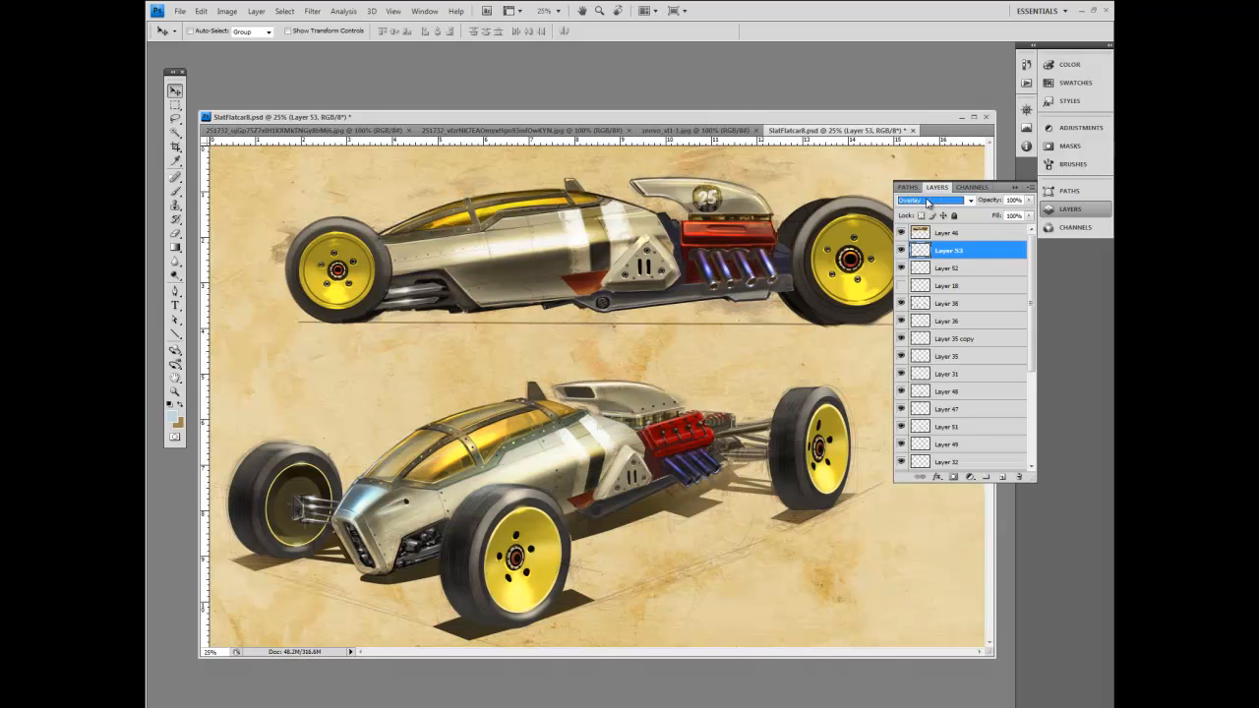
key(Down)
key(Down)
key(Down)
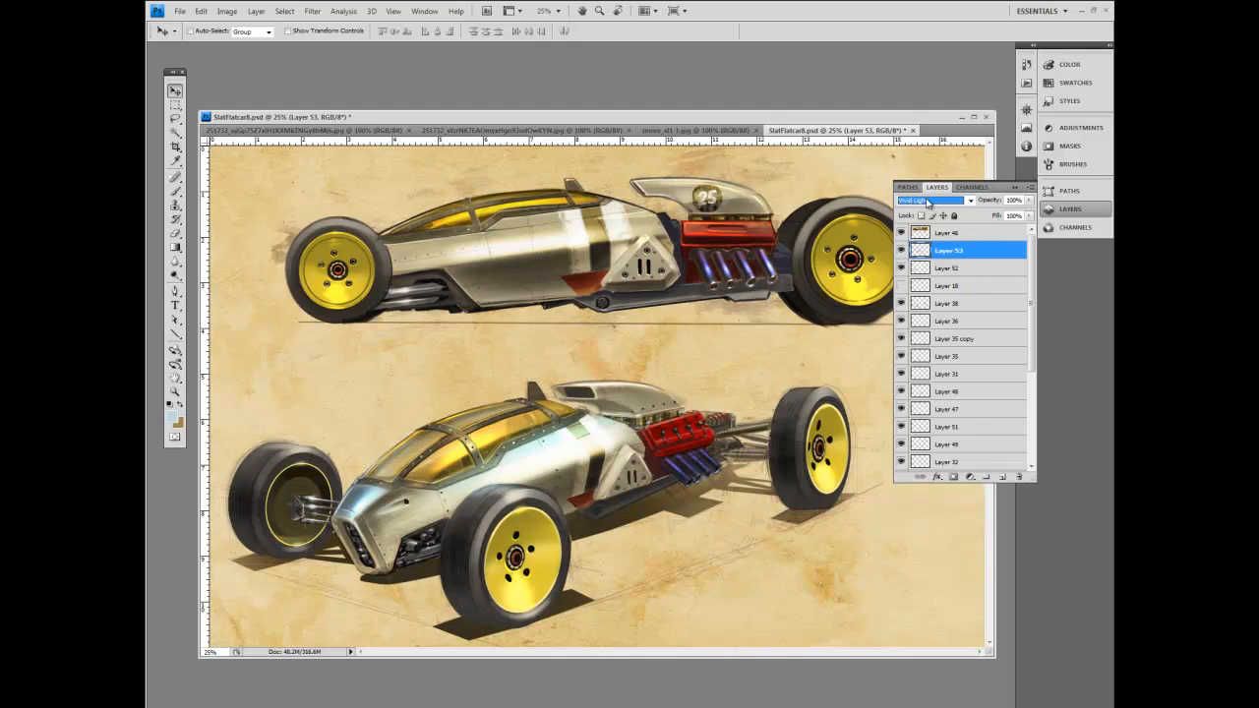
key(Down)
key(Down)
key(Down)
key(Down)
key(Down)
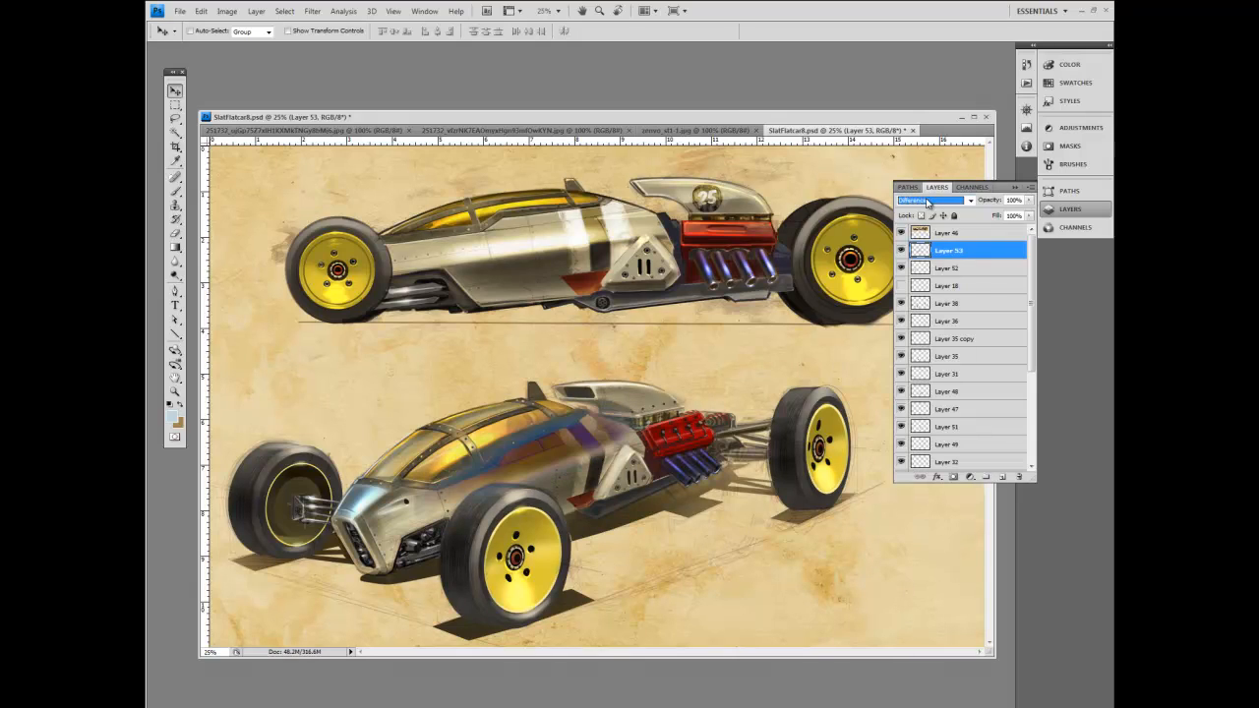
Erase the stray blue tint from the canopy and rear body edge on the Hue layer, enlarging the Eraser to 200 px.
click(175, 233)
mouse_move(452, 463)
mouse_down()
mouse_move(520, 426)
mouse_move(448, 480)
mouse_move(500, 451)
mouse_up()
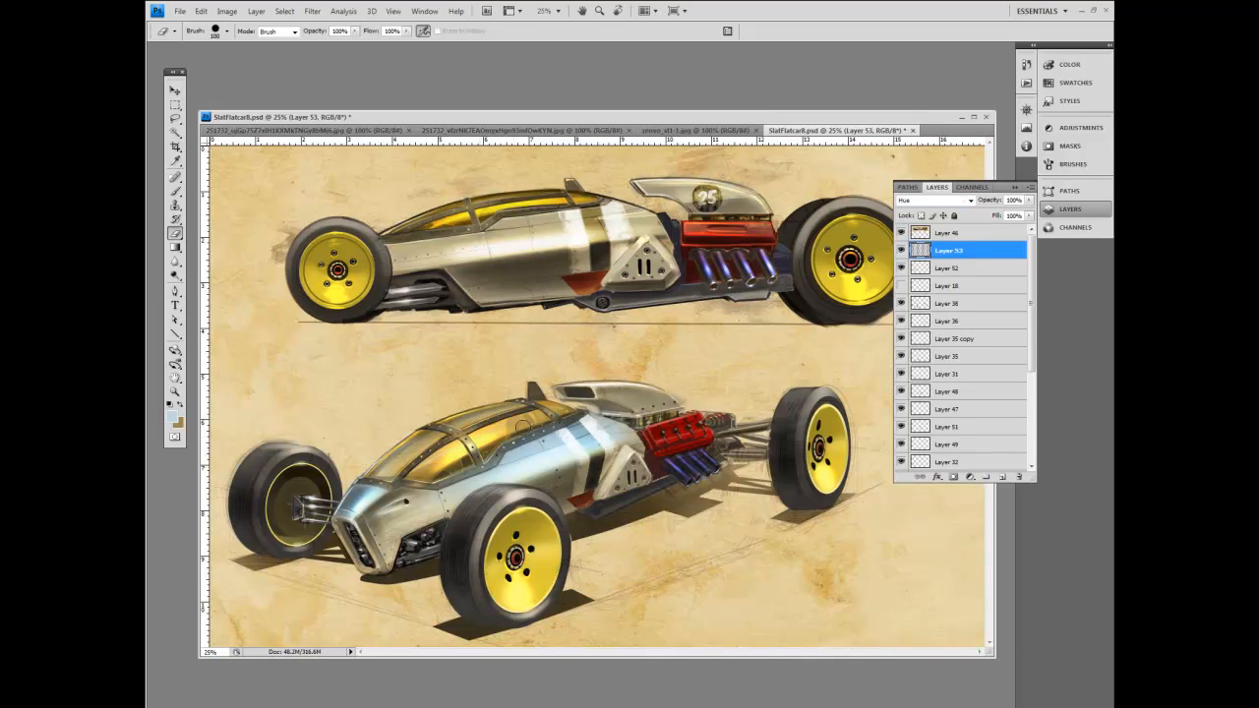
mouse_move(594, 413)
mouse_down()
mouse_move(616, 426)
mouse_move(615, 451)
mouse_up()
key(bracketright)
key(bracketright)
key(bracketright)
key(bracketright)
click(611, 449)
key(ctrl+minus)
key(ctrl+minus)
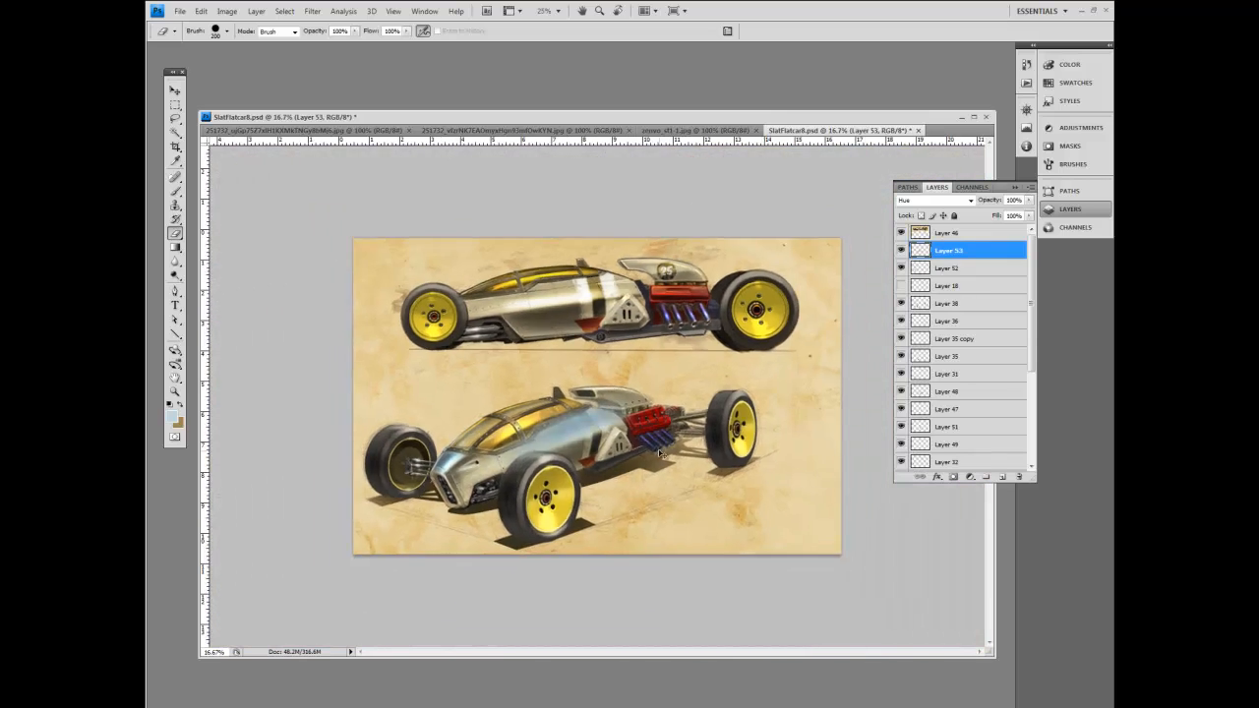
key(ctrl+plus)
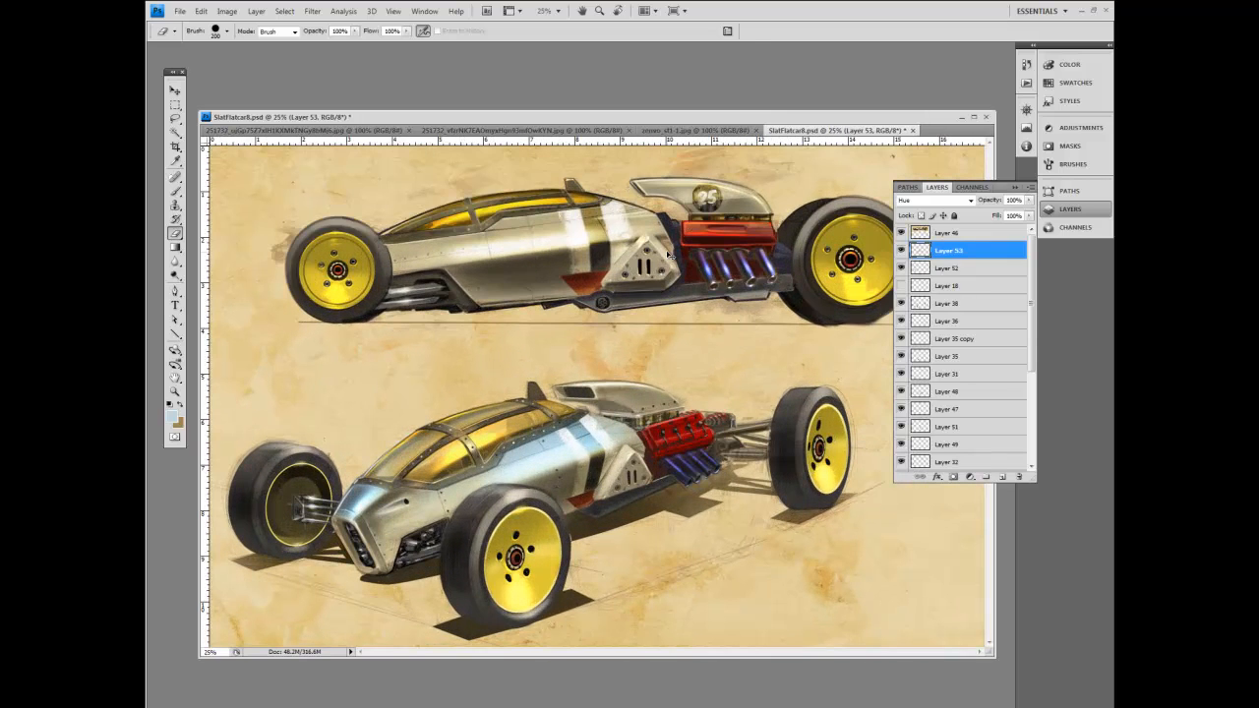
Add Layer 54 above the reflection layer and brush dark blue-grey shading along the top of the perspective car's rear air scoop.
key(b)
click(226, 31)
click(202, 130)
click(425, 130)
key(ctrl+shift+n)
key(Return)
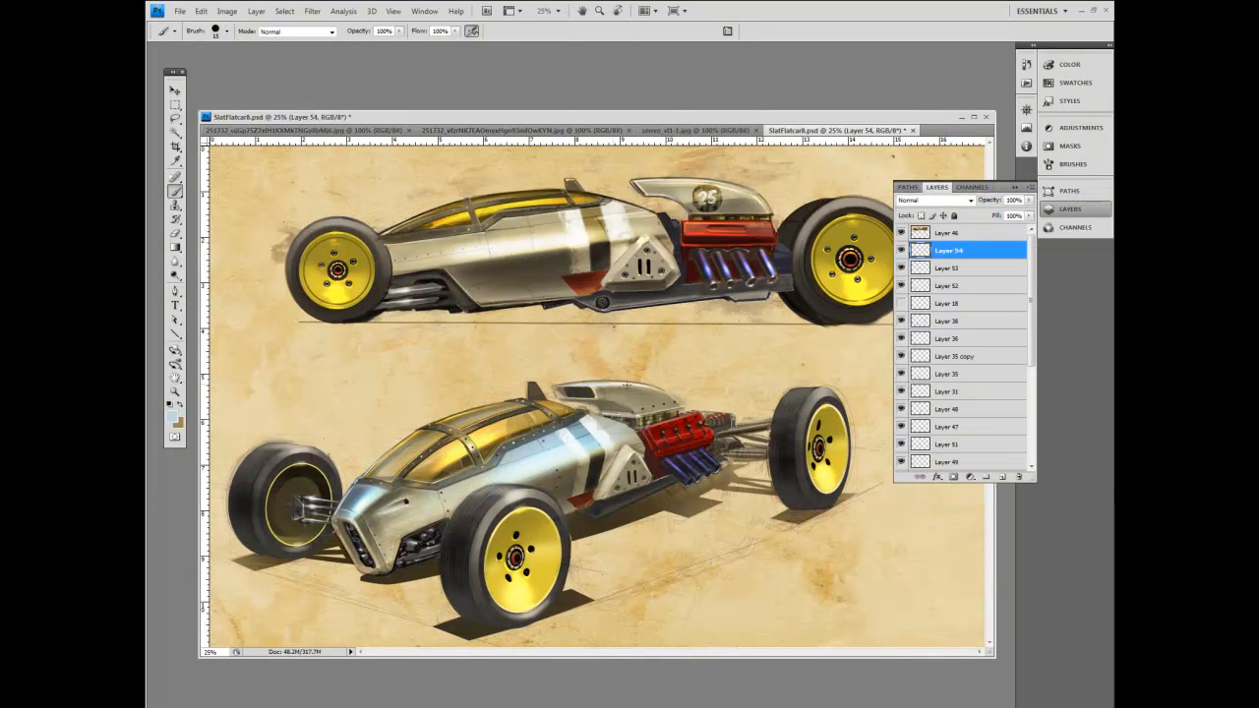
click(174, 413)
key(Return)
drag(590, 382, 645, 384)
key(bracketright)
Sample the pale blue from the perspective car's body side and paint it over the air scoop with a 60 px Brush.
click(176, 160)
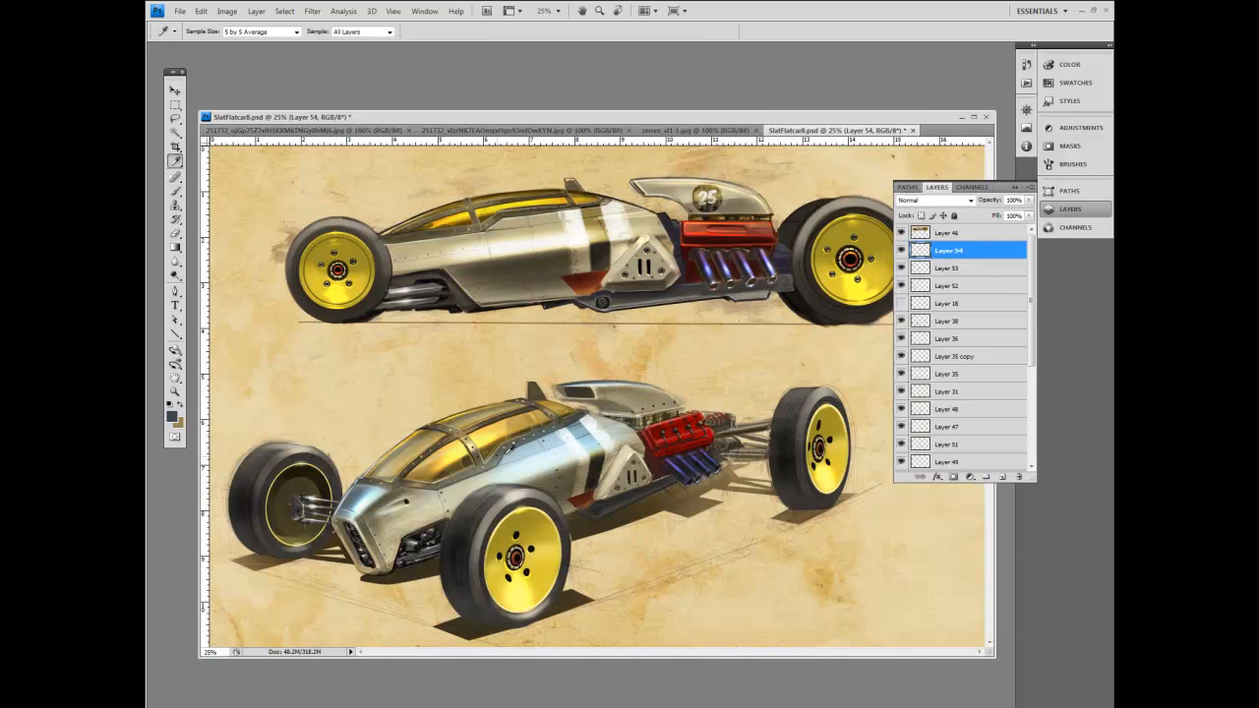
click(555, 441)
key(b)
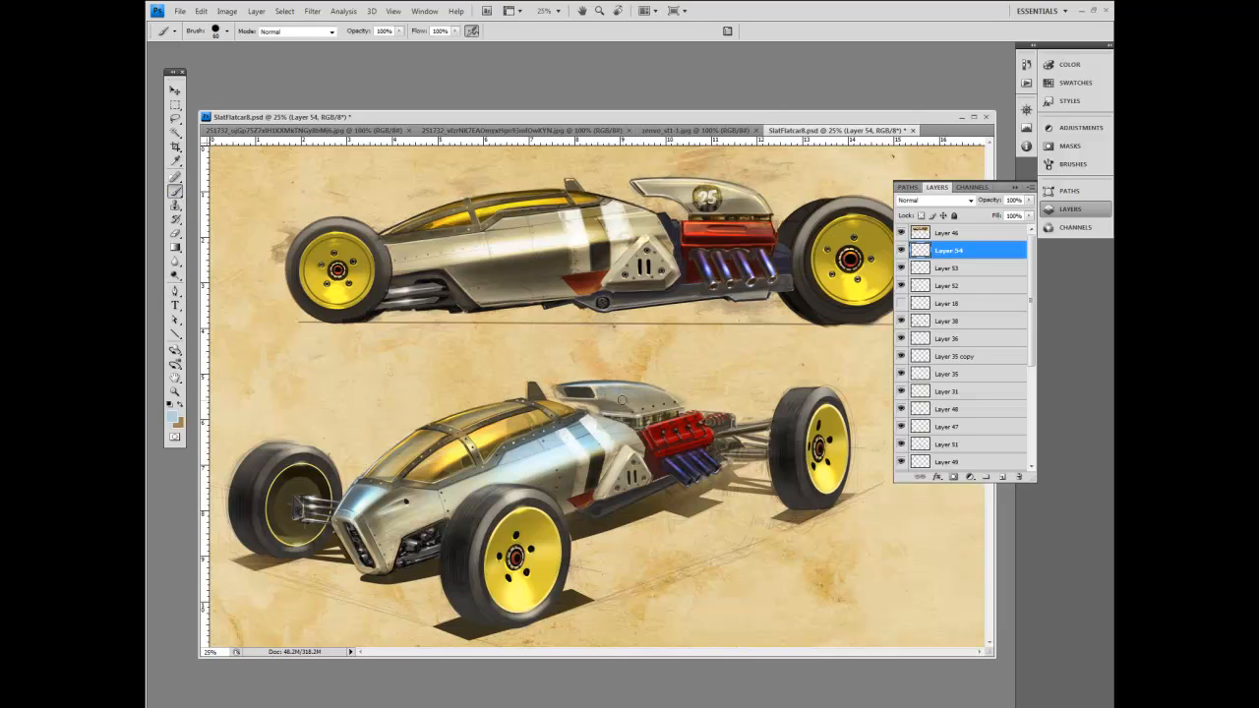
drag(622, 389, 651, 392)
Sample a darker neutral tone near the body's rear and shade the air scoop's side and rear end with it.
key(])
click(175, 160)
click(573, 479)
click(175, 192)
key([)
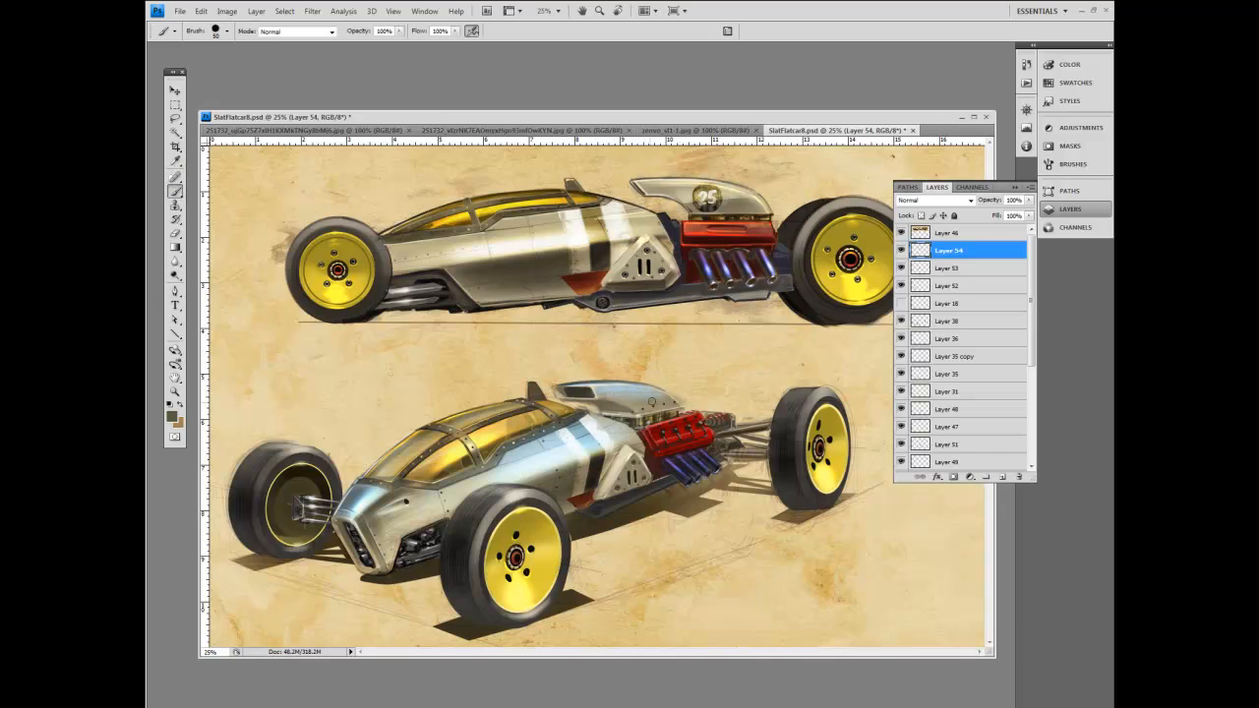
drag(648, 401, 674, 404)
key(])
drag(631, 392, 668, 403)
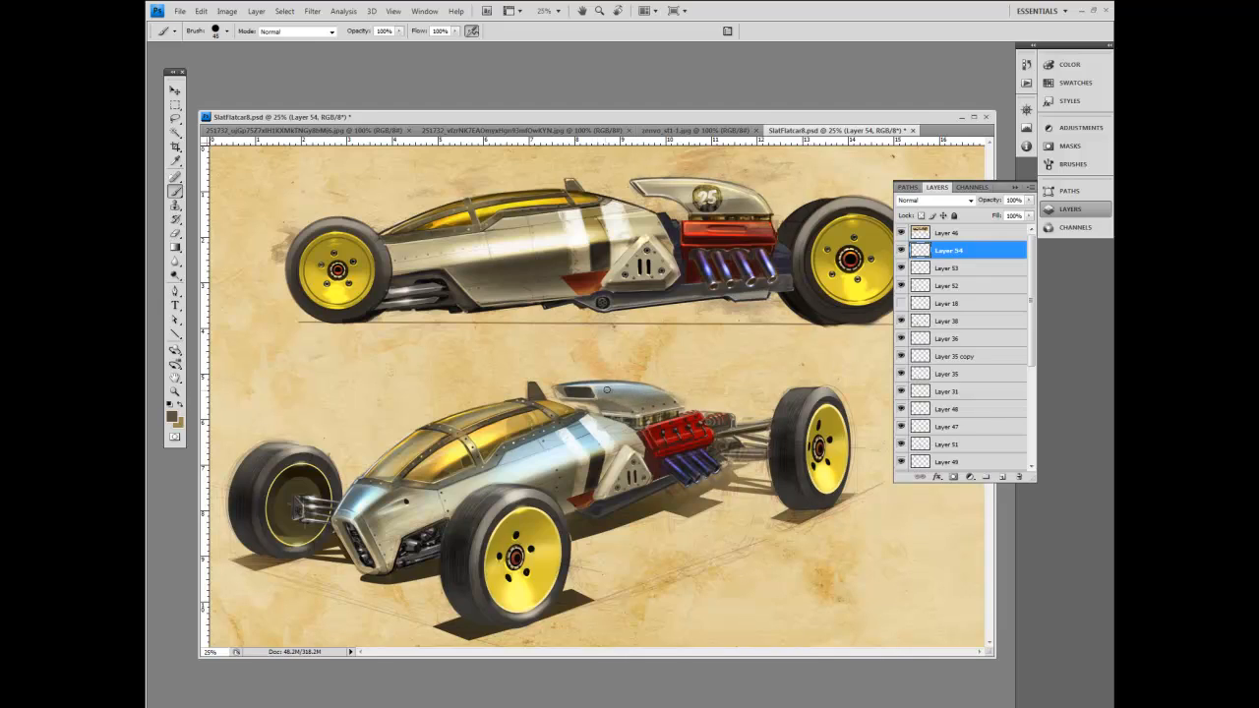
Choose a near-black colour and paint dark accents along the air scoop's underside and front intake.
key(])
mouse_move(637, 390)
mouse_down()
mouse_move(622, 394)
mouse_move(663, 397)
mouse_move(623, 397)
mouse_move(621, 409)
mouse_up()
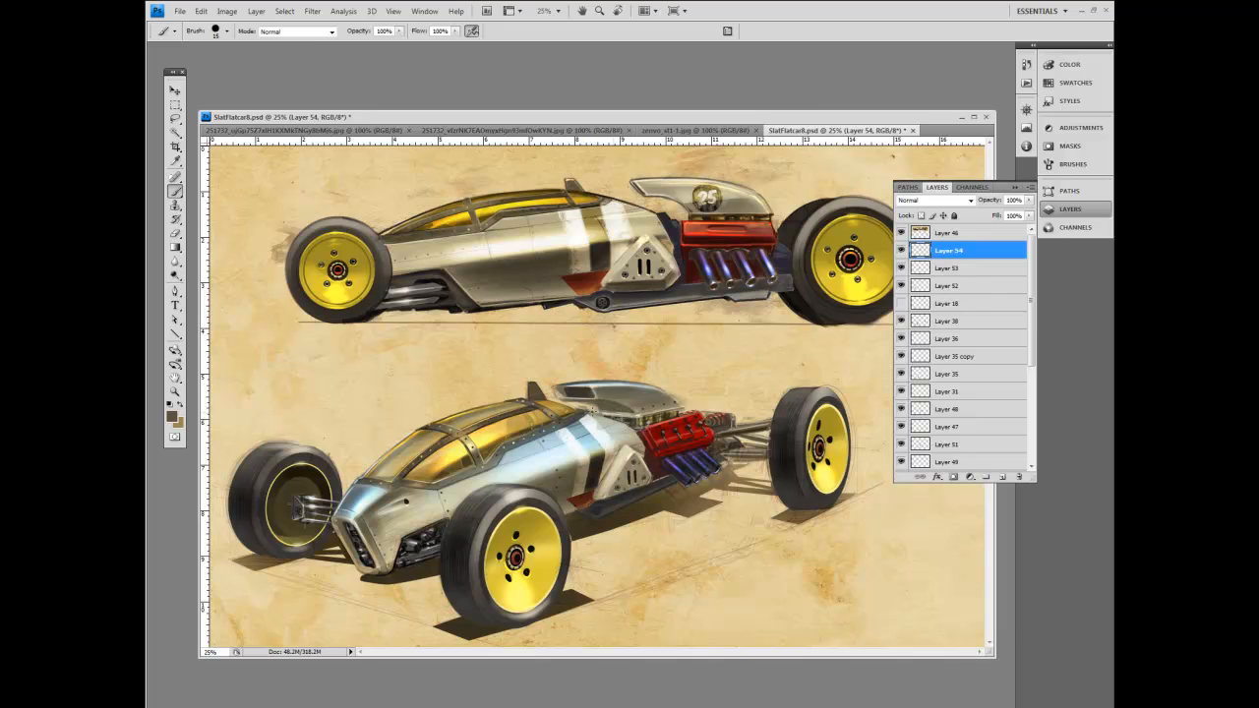
click(173, 415)
click(348, 378)
click(584, 242)
key(bracketright)
mouse_move(611, 410)
mouse_down()
mouse_move(631, 414)
mouse_move(593, 405)
mouse_up()
click(597, 408)
drag(561, 398, 569, 404)
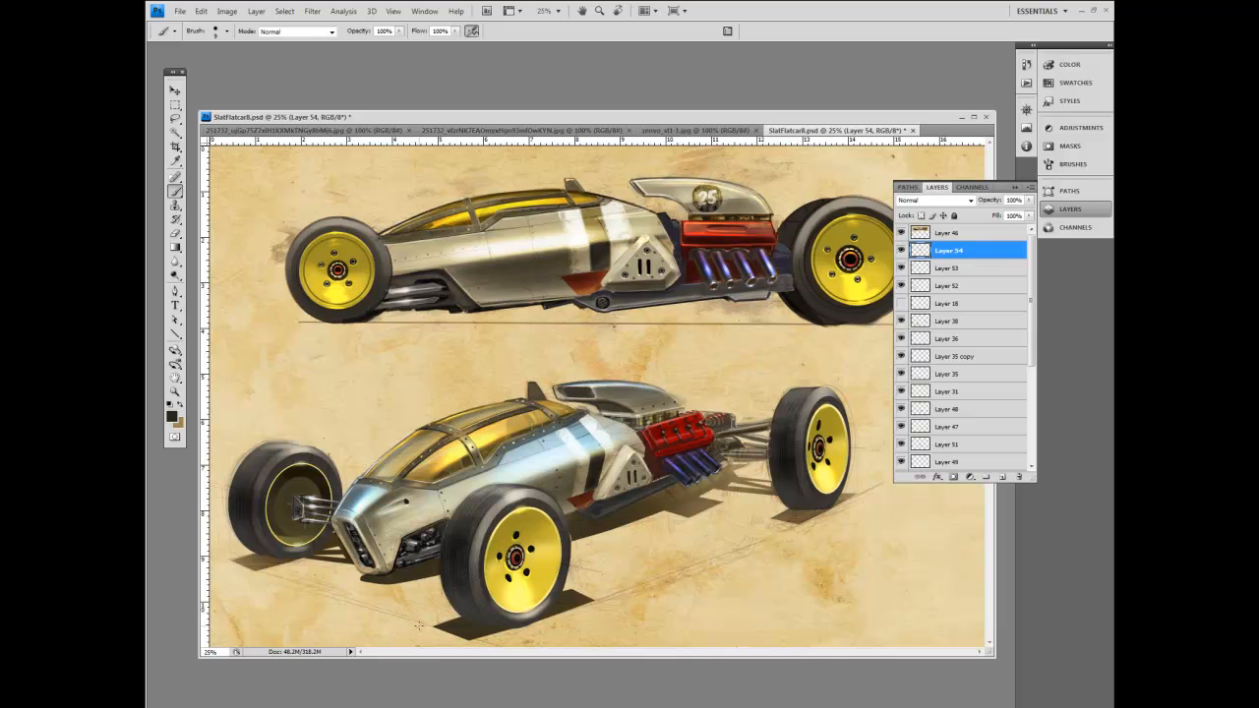
Duplicate Layer 53, move the copy onto the side view's body, and bring it to the top of the layer stack.
key(ctrl+minus)
key(ctrl+minus)
key(ctrl+minus)
key(ctrl+plus)
key(ctrl+plus)
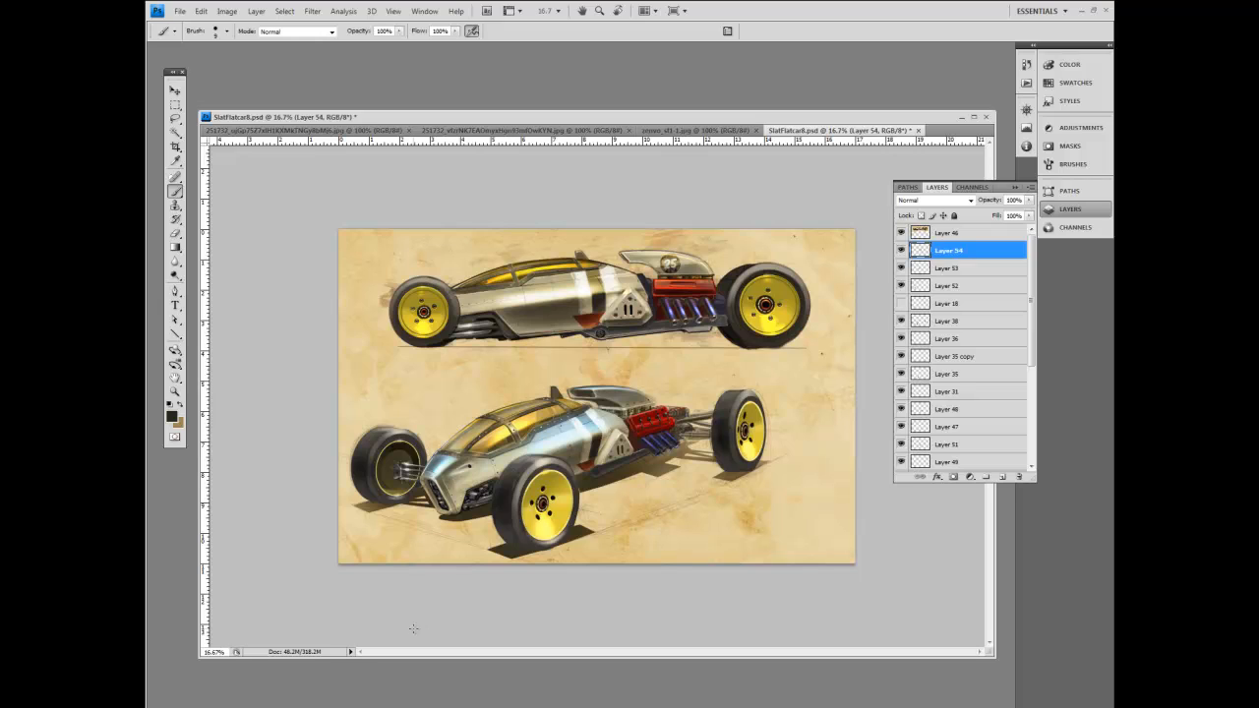
click(944, 267)
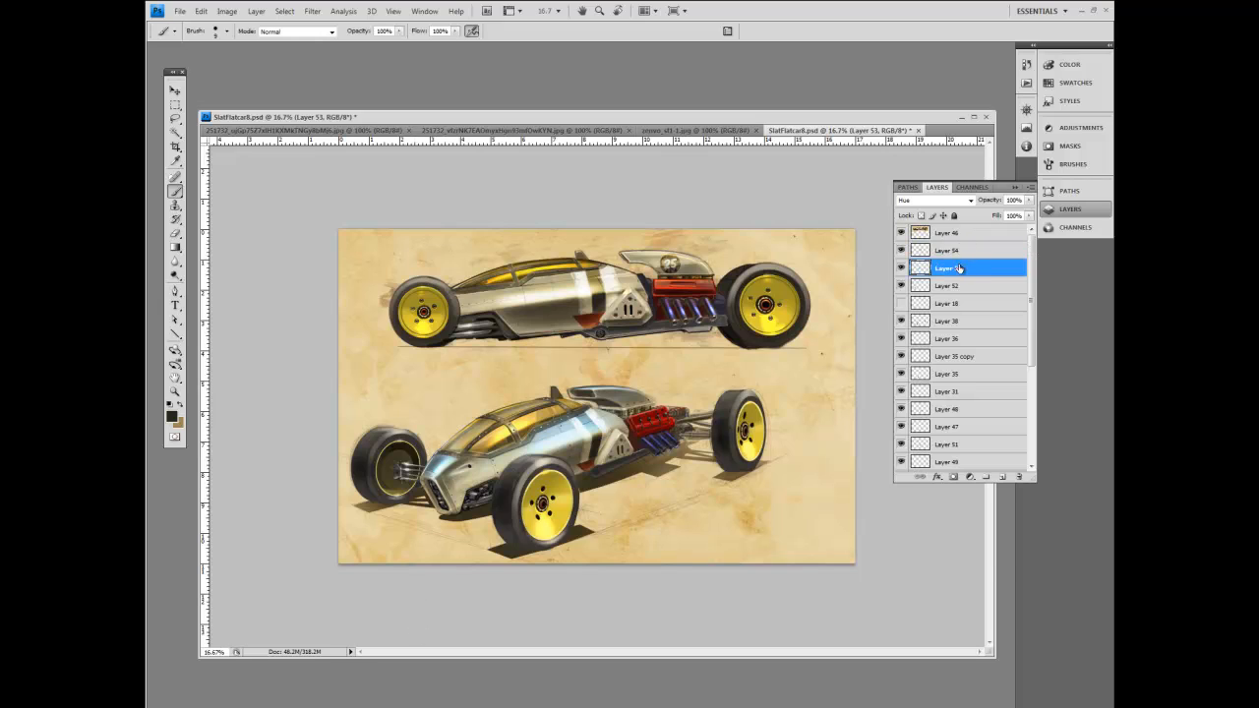
right_click(960, 267)
click(1013, 326)
click(731, 224)
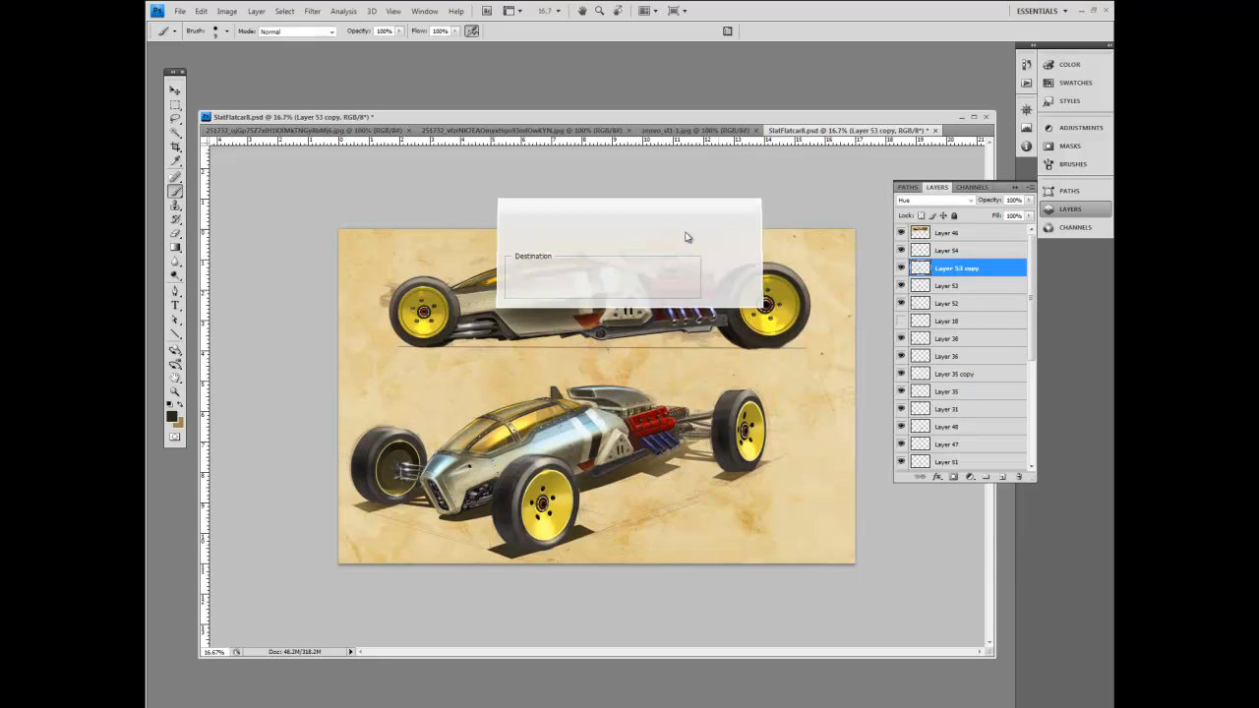
key(v)
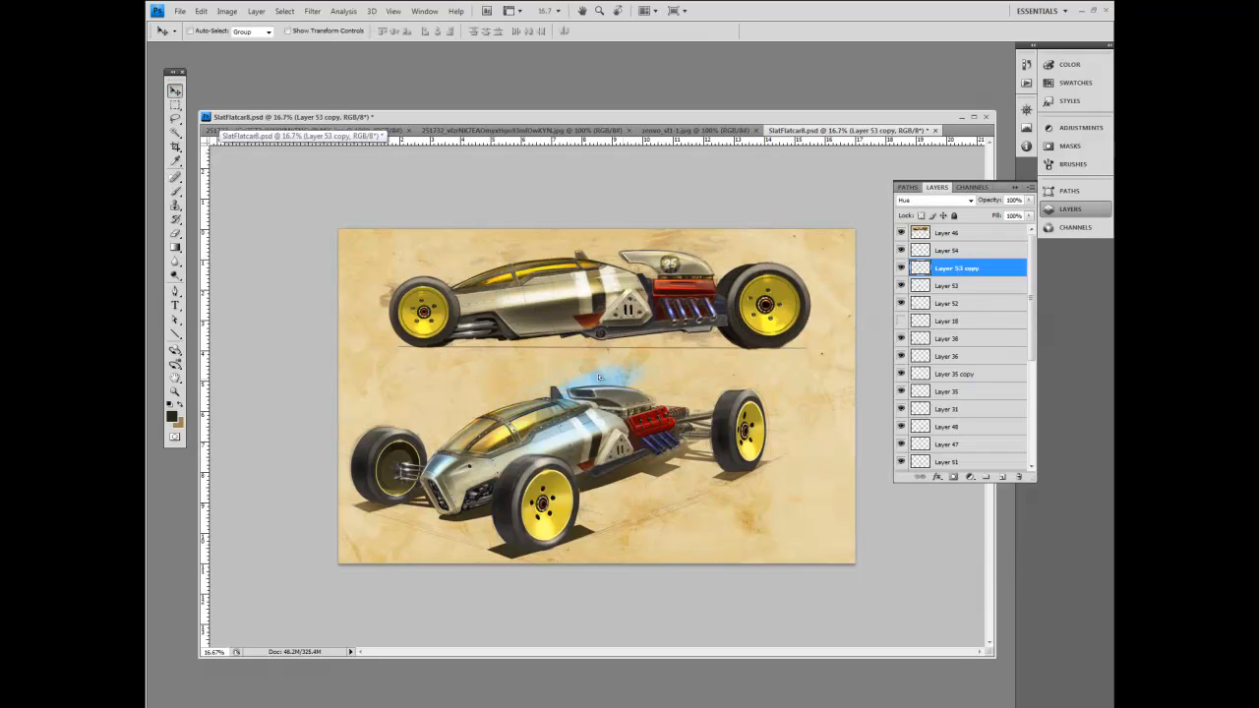
key(ctrl+shift+bracketright)
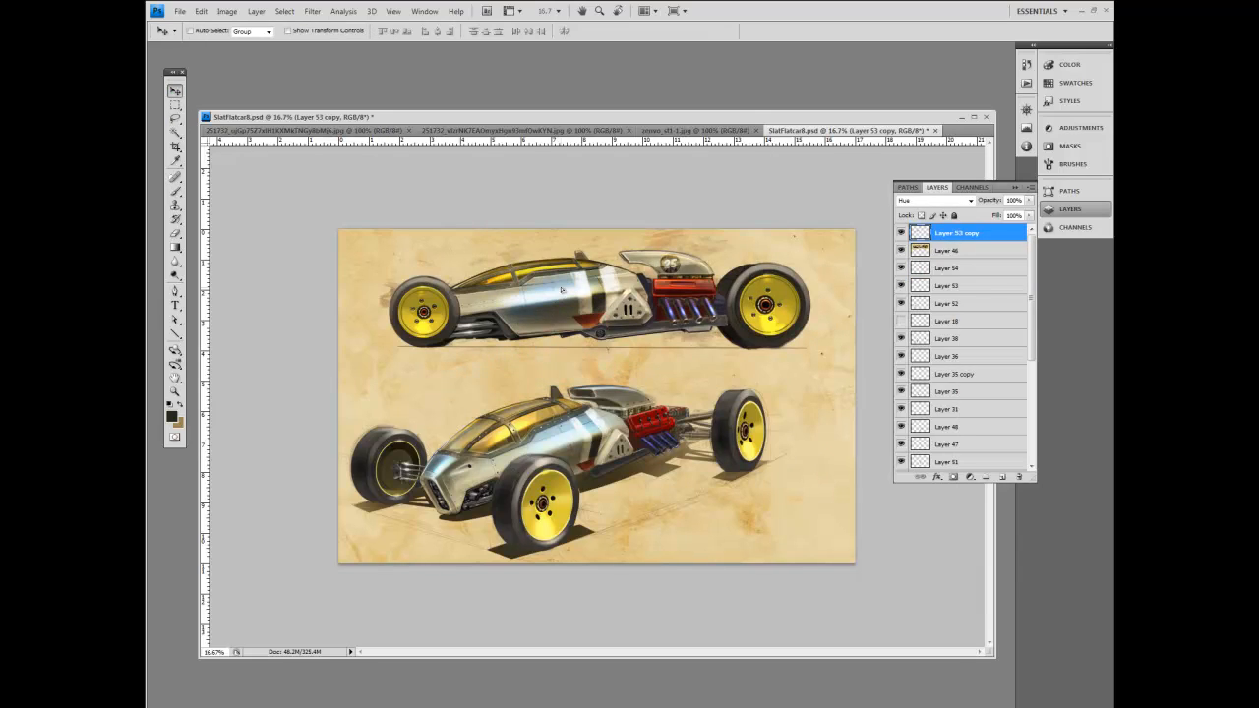
Rotate the copied reflection layer to line up with the side view's body.
click(205, 15)
mouse_move(244, 241)
click(329, 265)
drag(645, 262, 650, 281)
key(Return)
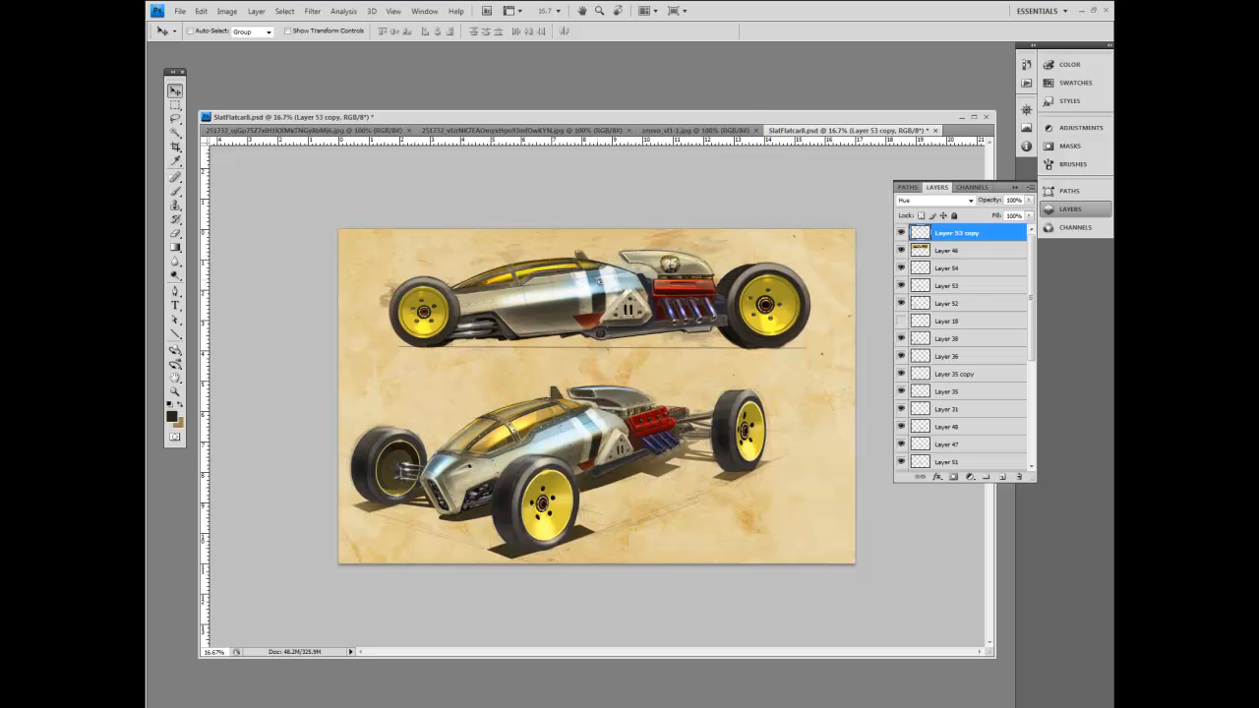
Skew the copied reflection layer outward at its corners to stretch it over the side view from front wheel to engine.
click(200, 11)
mouse_move(212, 239)
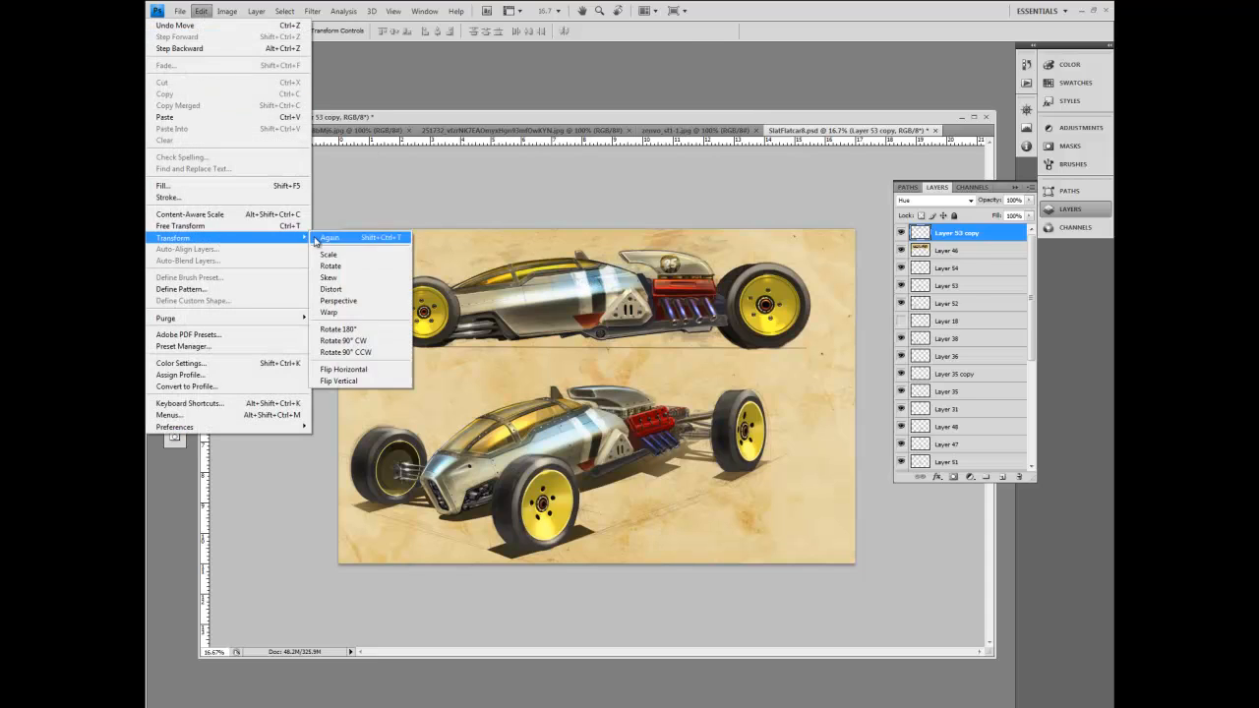
click(339, 279)
drag(482, 251, 357, 249)
drag(661, 249, 719, 210)
drag(692, 262, 688, 271)
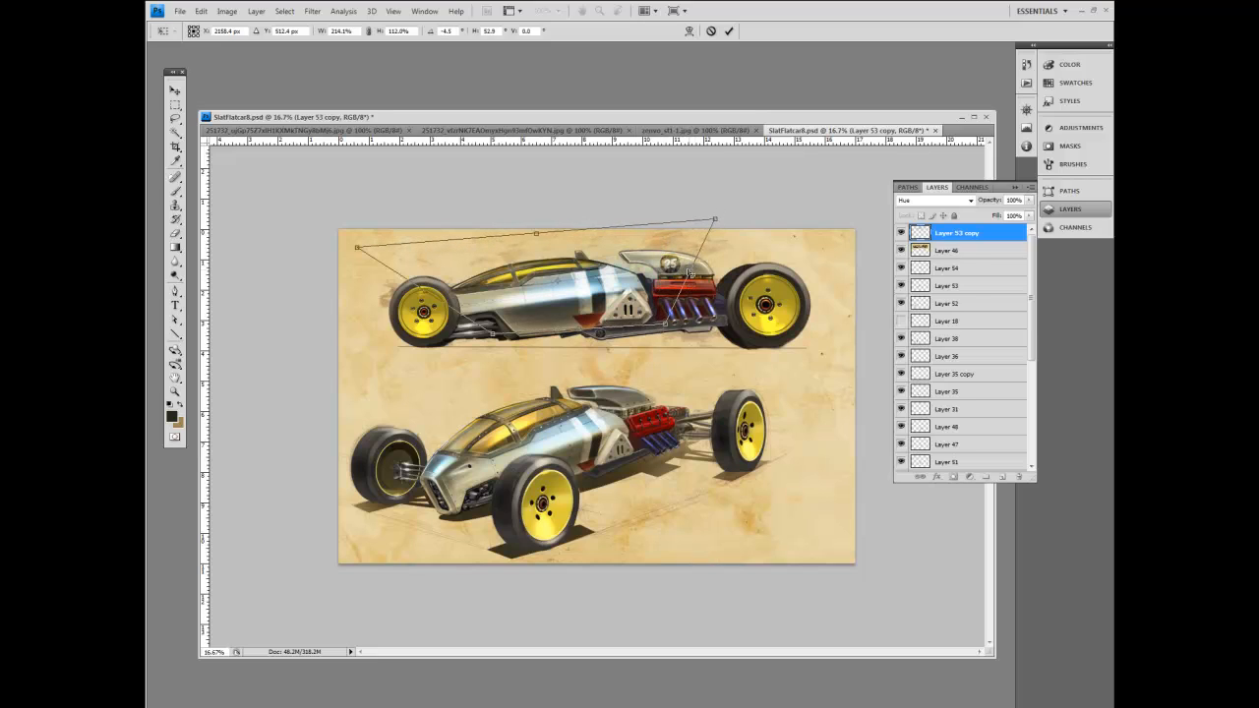
drag(494, 334, 364, 360)
drag(357, 248, 359, 260)
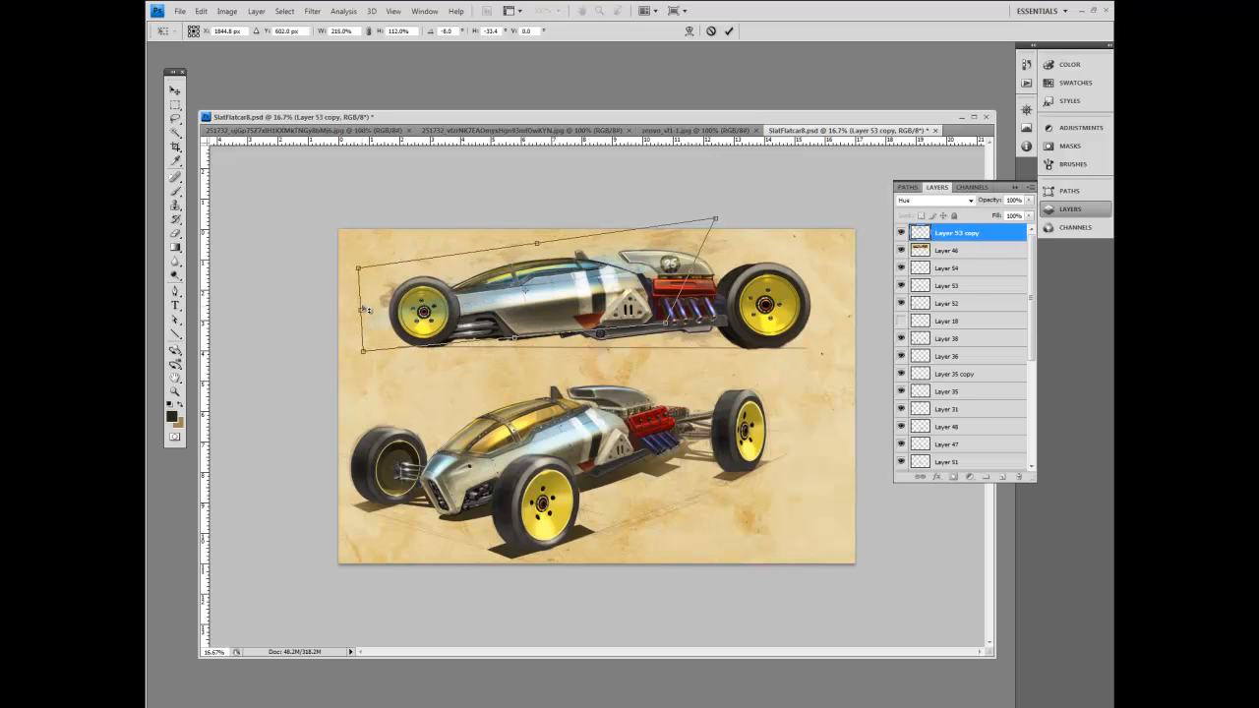
key(Return)
Erase the blue tint from the side view's front wheel and canopy with a 150 px Eraser.
click(176, 233)
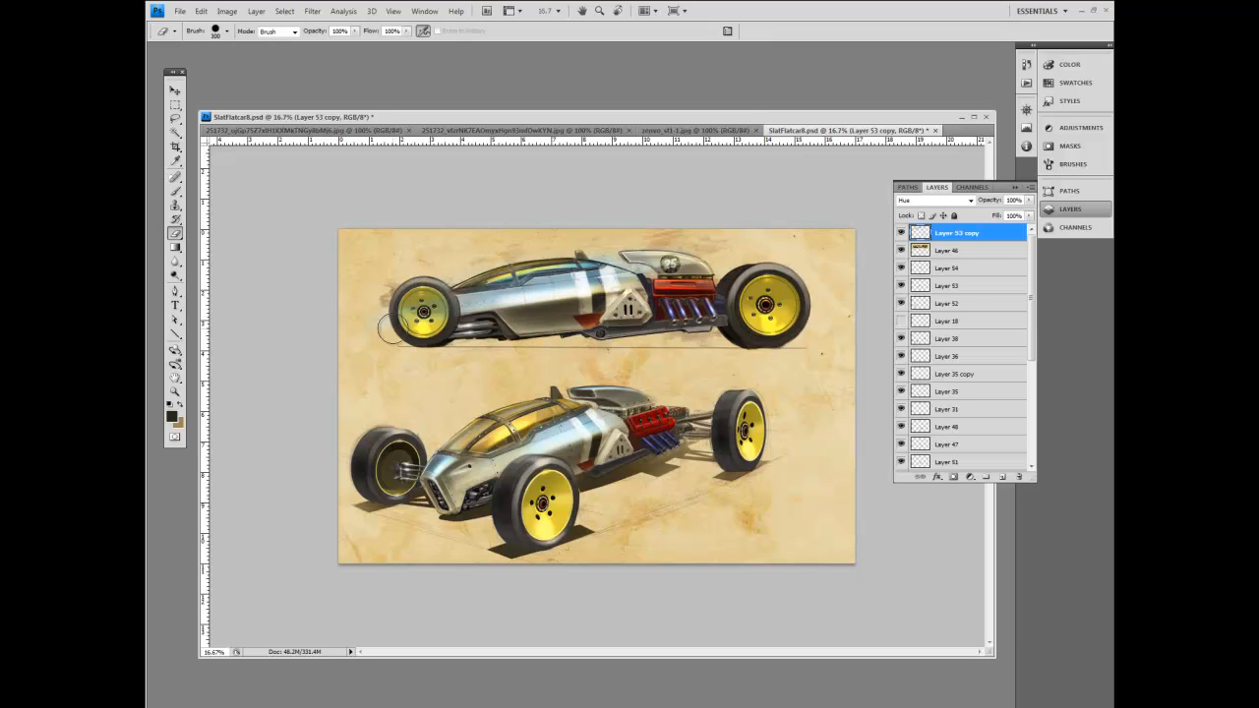
key(bracketleft)
key(bracketleft)
key(bracketleft)
key(bracketleft)
drag(510, 273, 525, 272)
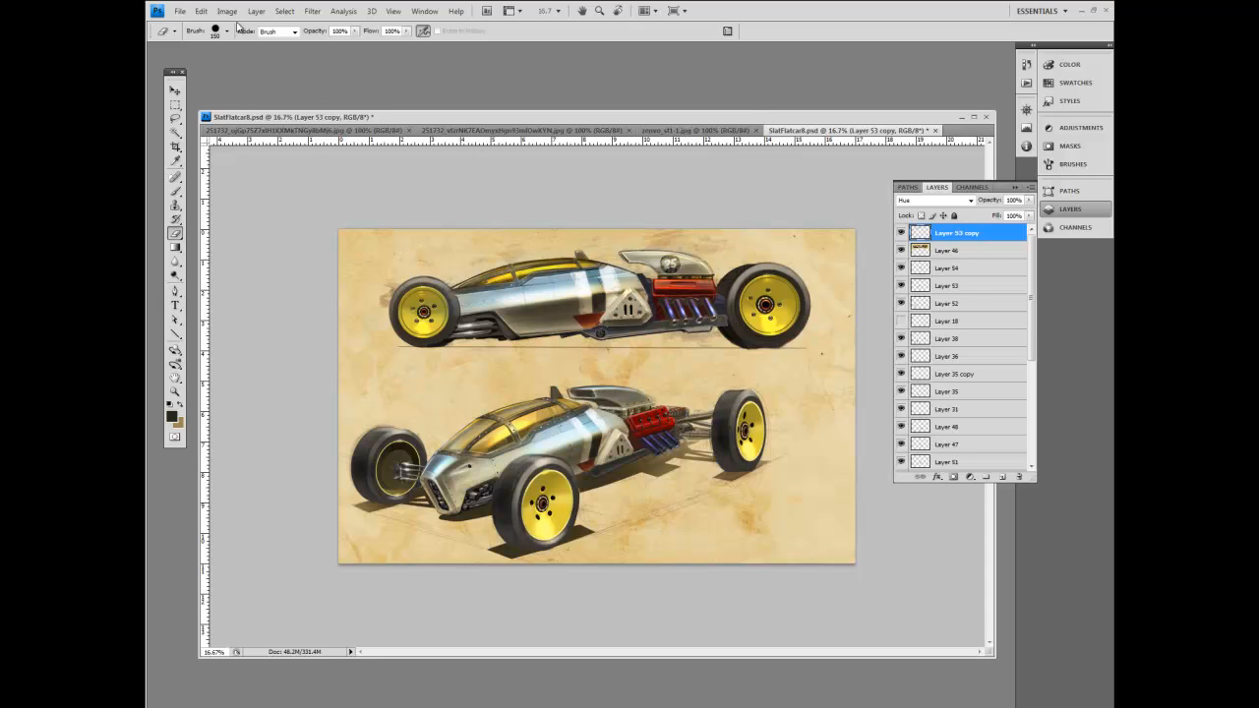
Skew the copied reflection layer's rear corners further outward to extend the blue tint over the side view's rear.
click(201, 11)
mouse_move(286, 238)
click(328, 277)
drag(704, 346, 711, 383)
drag(701, 229, 859, 184)
click(175, 233)
Sample the scoop's pale blue, darken it to a blue-grey Brush colour, and add Layer 55 above the copied reflection layer.
click(177, 160)
click(584, 394)
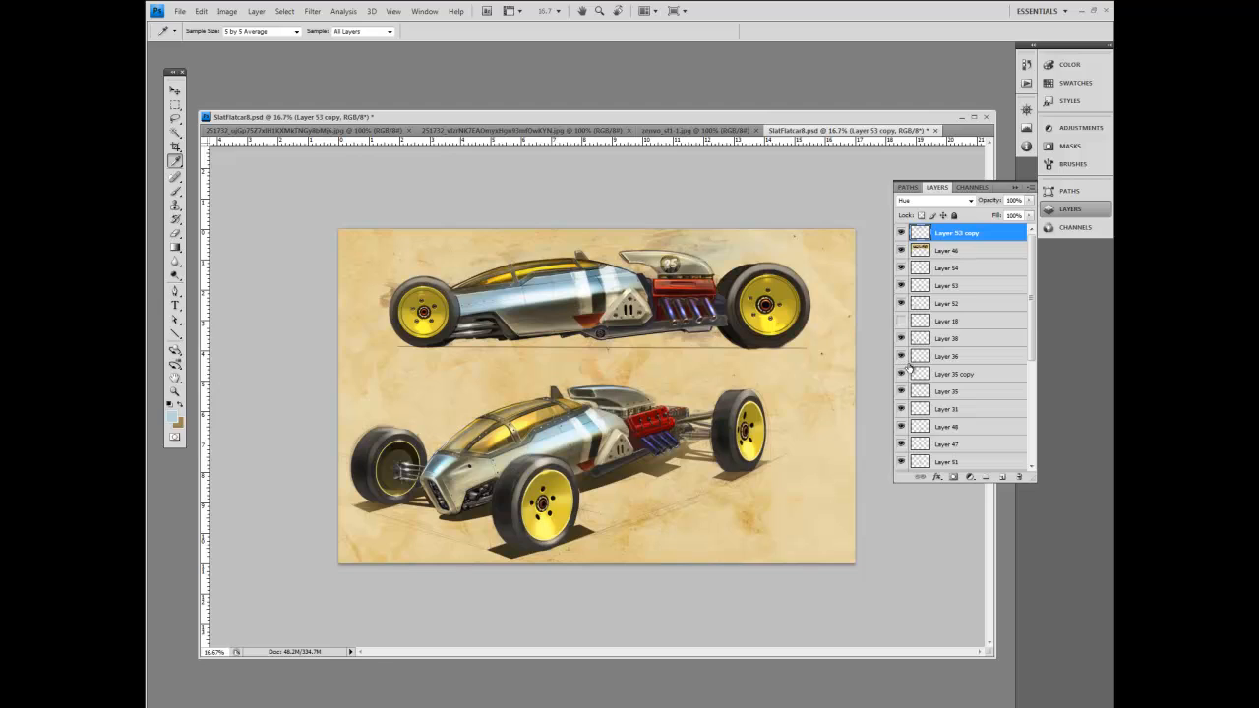
key(b)
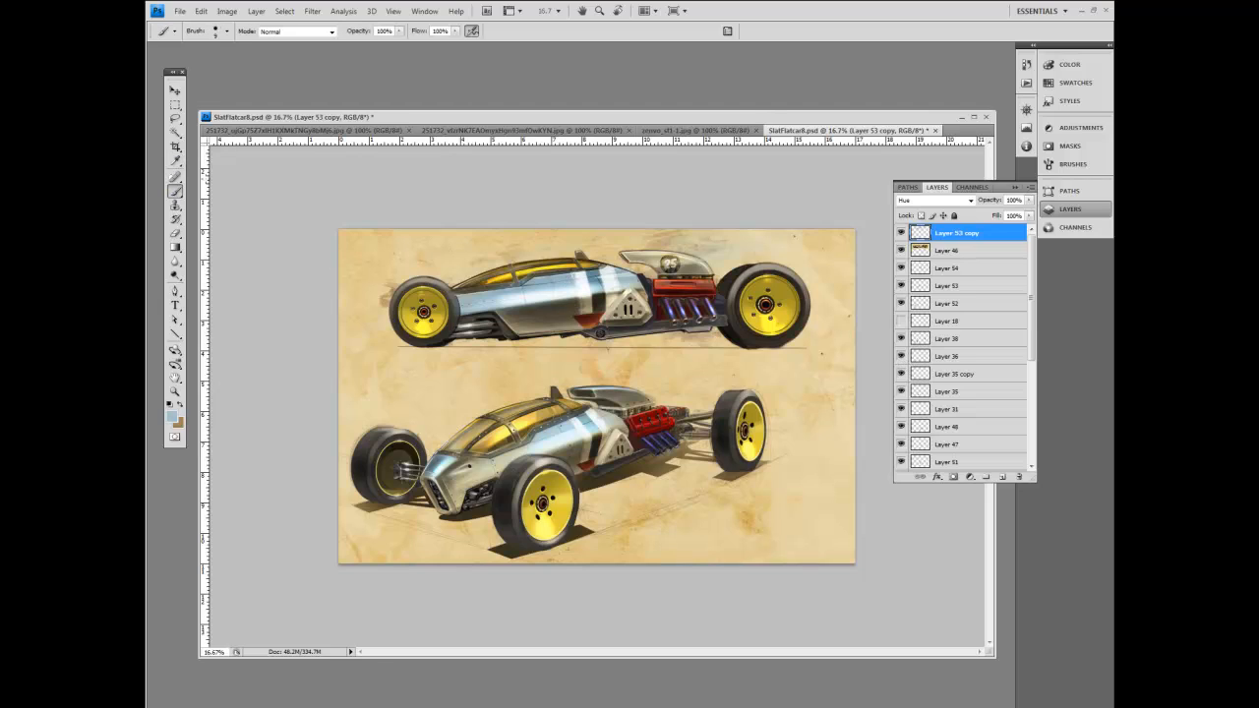
key(bracketright)
key(bracketright)
key(bracketright)
click(172, 417)
click(346, 351)
click(582, 244)
key(ctrl+shift+n)
key(Return)
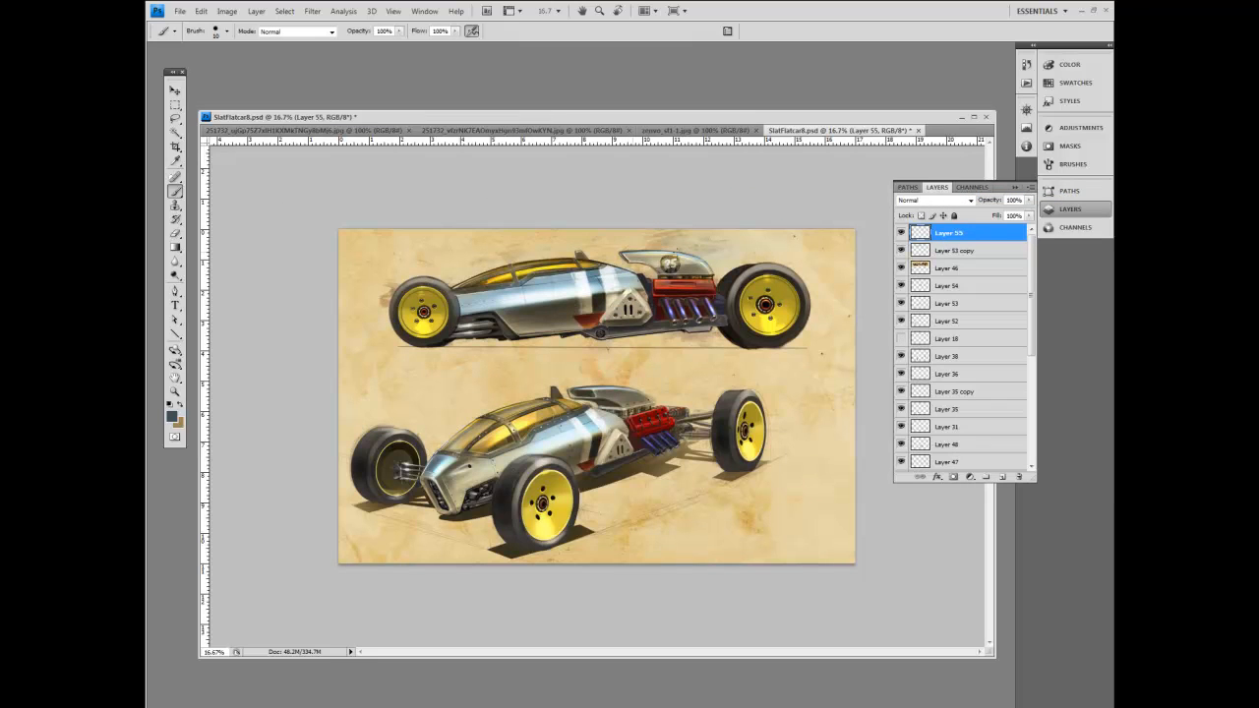
Choose a very pale blue and paint a highlight along the top of the side view's rear fin with a 10 px Brush.
click(171, 416)
click(323, 259)
click(584, 242)
key(b)
drag(621, 254, 659, 252)
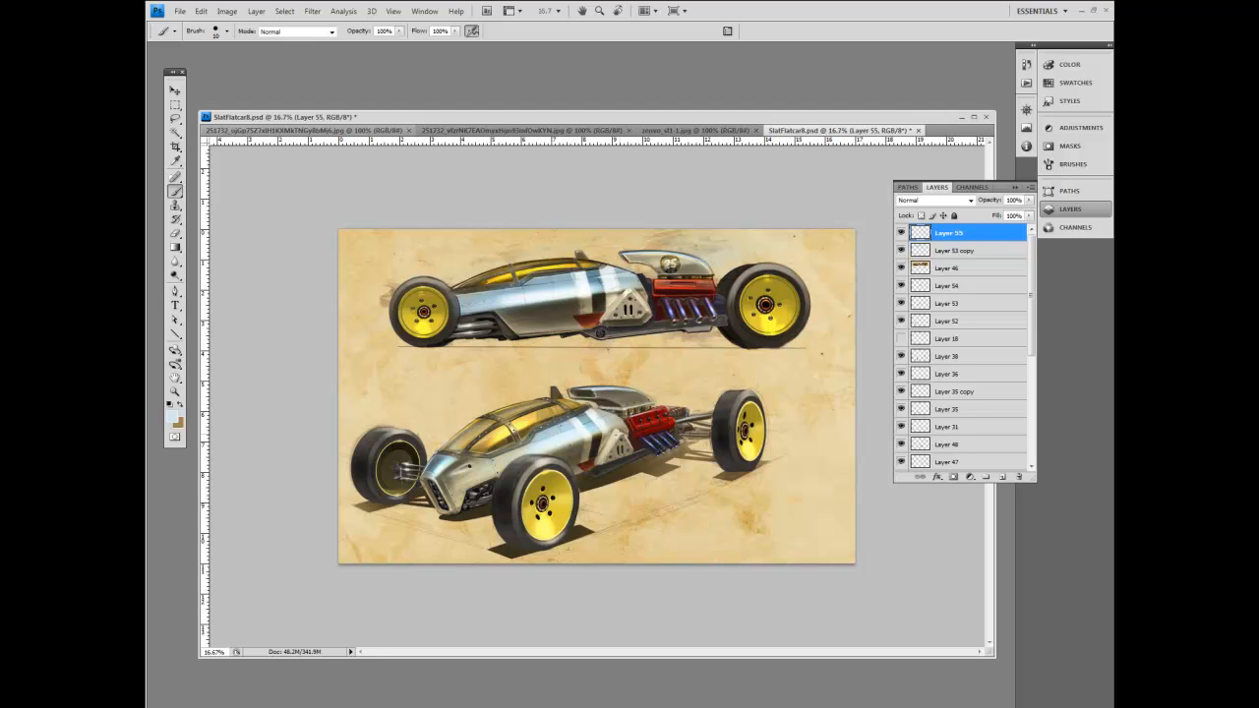
Select the Layer 53 copy and brush pale blue onto the perspective car's triangular side panel with a smaller Brush.
key(bracketright)
click(930, 252)
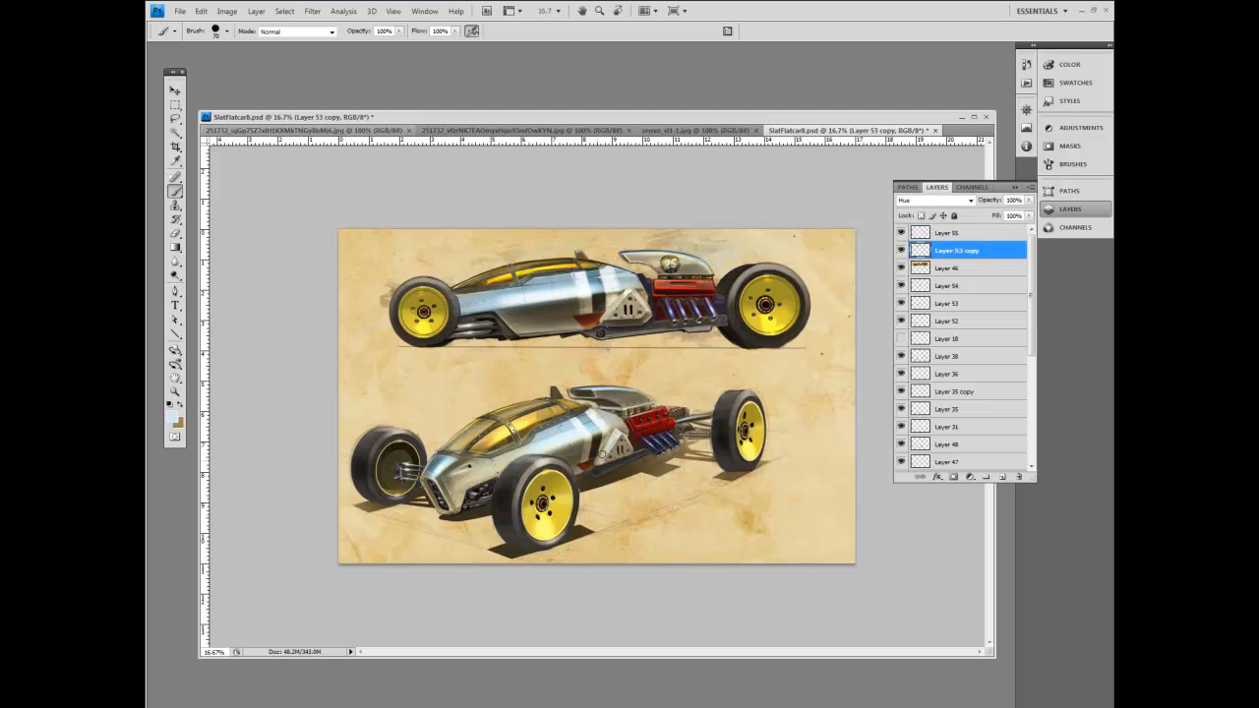
key(bracketleft)
key(bracketleft)
key(bracketleft)
key(bracketleft)
drag(619, 434, 614, 436)
Toggle Layer 54's visibility repeatedly to compare the air scoop with and without its painted shading.
click(901, 287)
click(901, 288)
click(901, 286)
click(901, 287)
click(901, 286)
click(901, 286)
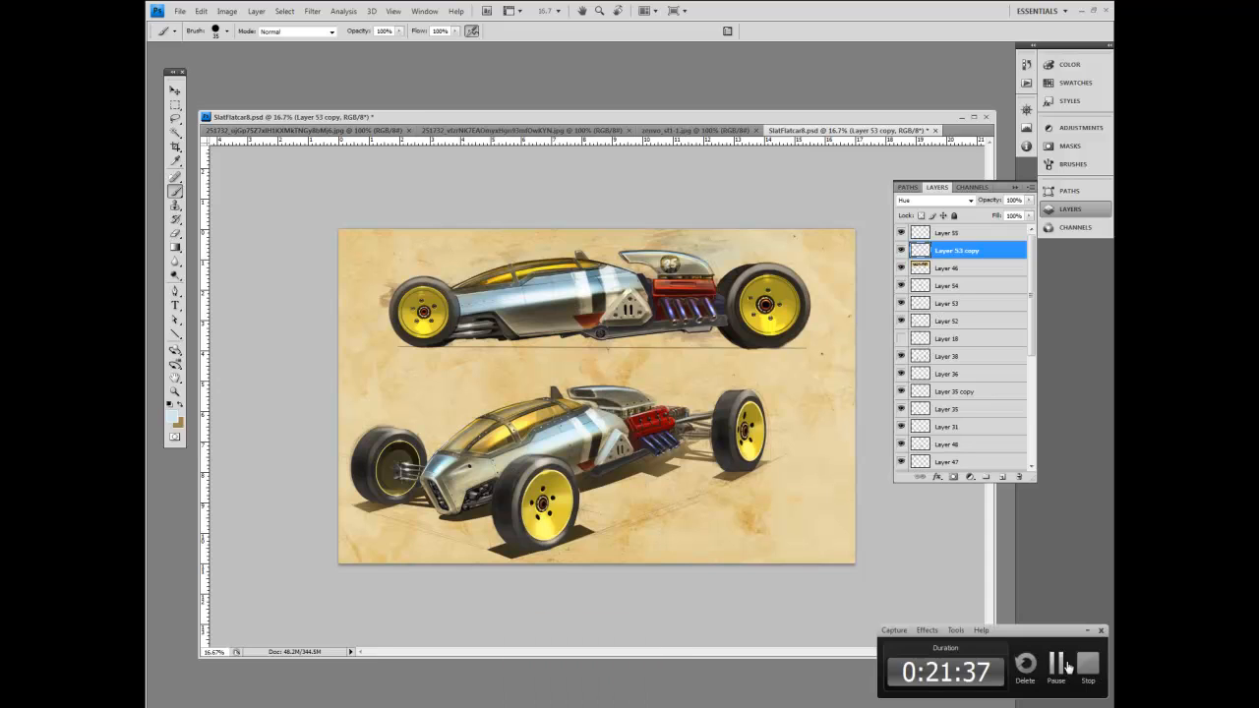
Skew Layer 53 outward at its corners so the blue reflection spans the perspective car from nose to rear.
drag(640, 117, 647, 138)
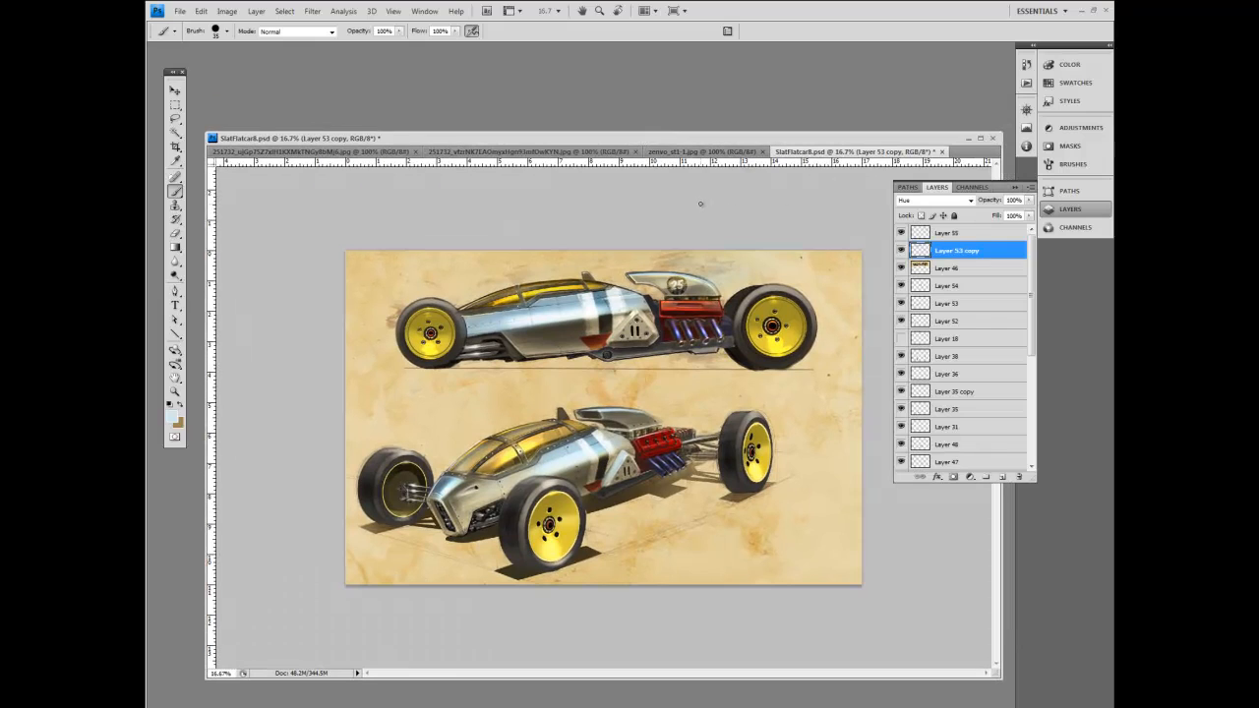
click(956, 304)
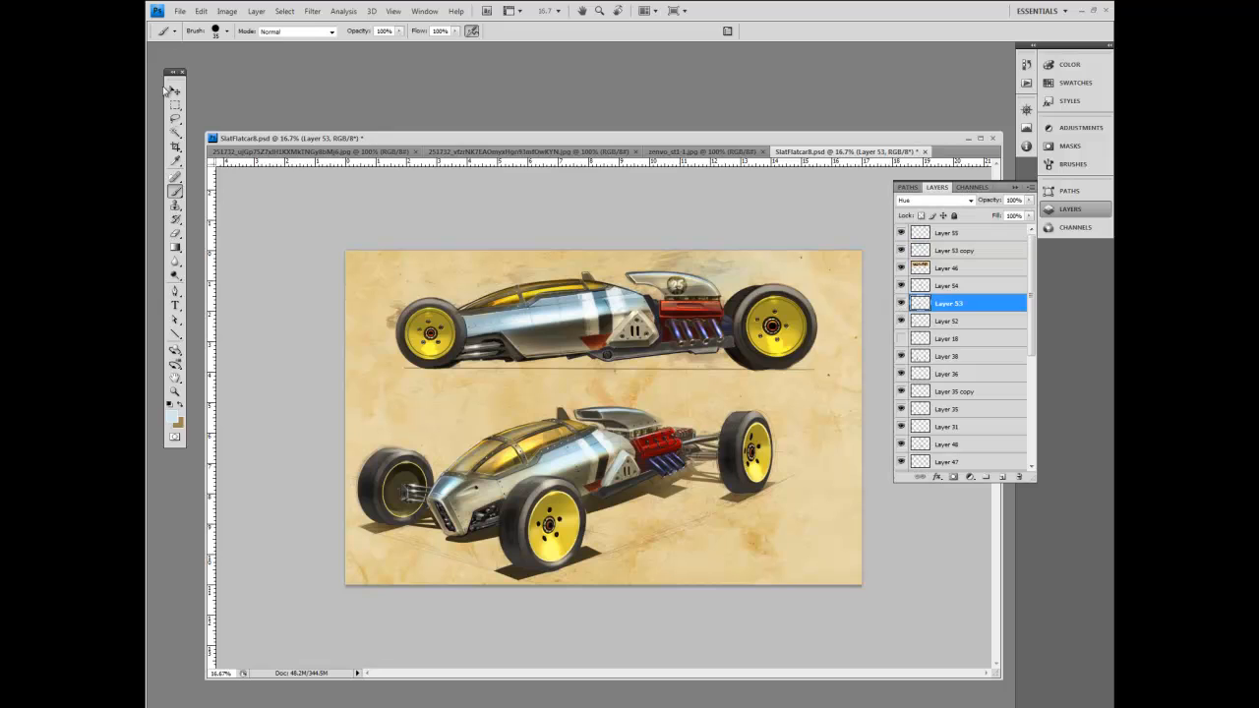
click(201, 11)
mouse_move(200, 239)
click(339, 277)
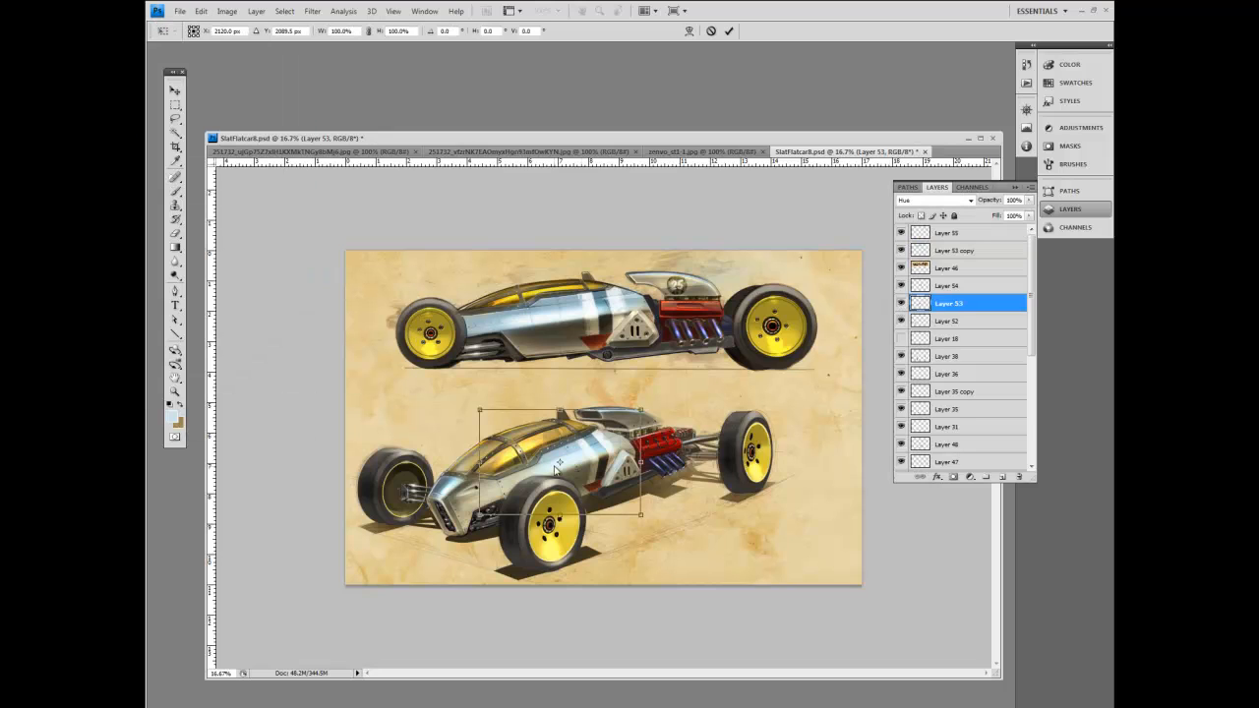
drag(479, 515, 438, 507)
drag(480, 410, 437, 528)
drag(458, 474, 381, 477)
drag(437, 529, 400, 551)
drag(640, 409, 758, 332)
drag(642, 513, 695, 507)
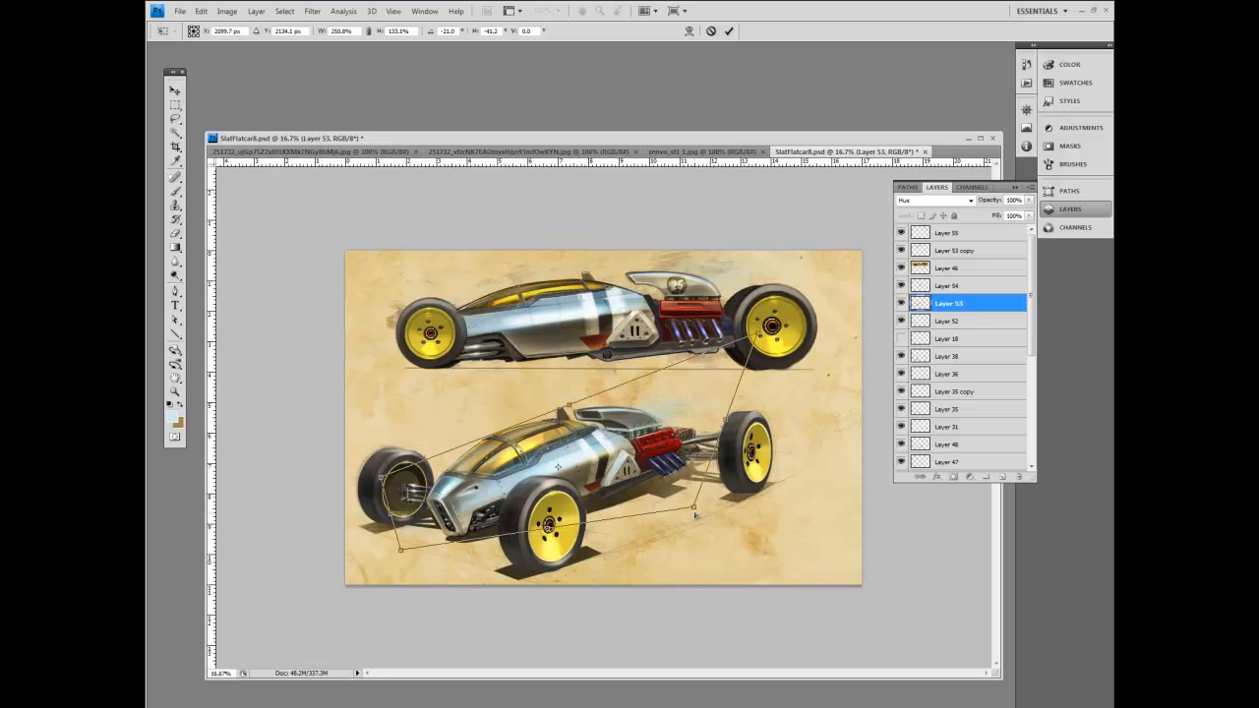
key(Return)
Erase the blue spill around the perspective car's engine on Layer 53 with a 100 px Eraser and check the whole picture.
key(b)
key(e)
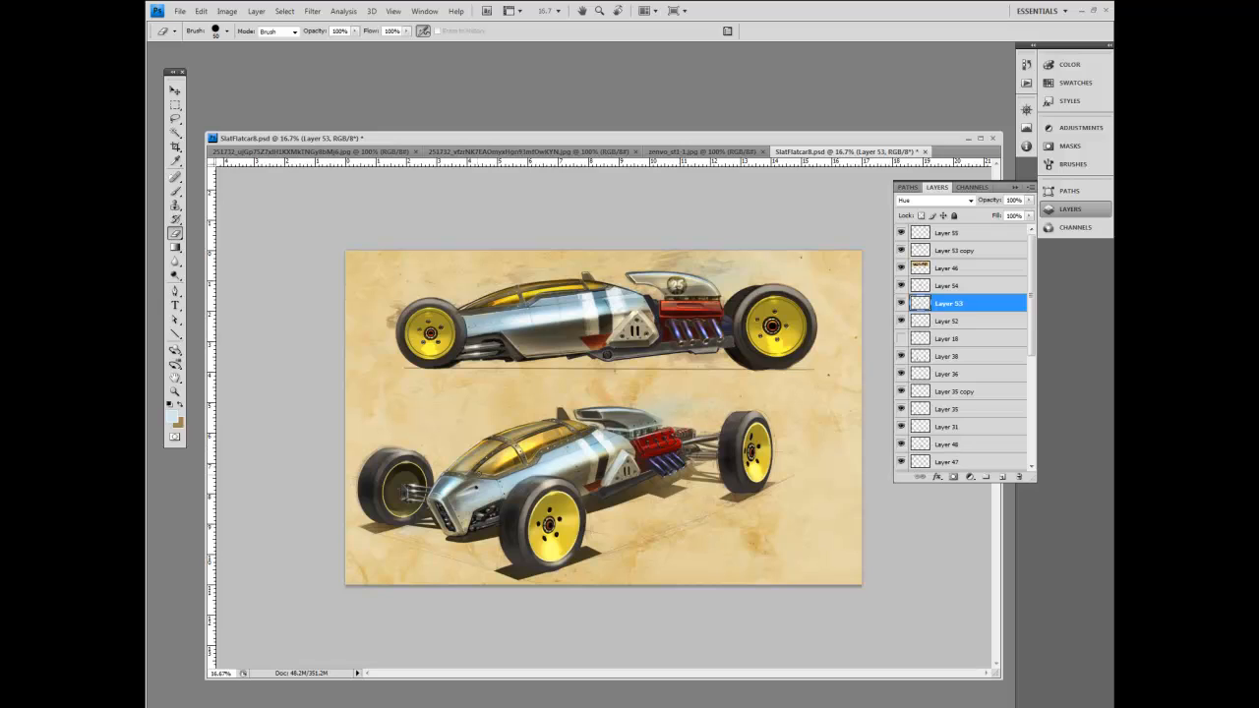
key(bracketright)
key(bracketright)
mouse_move(630, 427)
mouse_down()
mouse_move(642, 422)
mouse_move(636, 449)
mouse_up()
key(ctrl+minus)
key(ctrl+minus)
key(ctrl+minus)
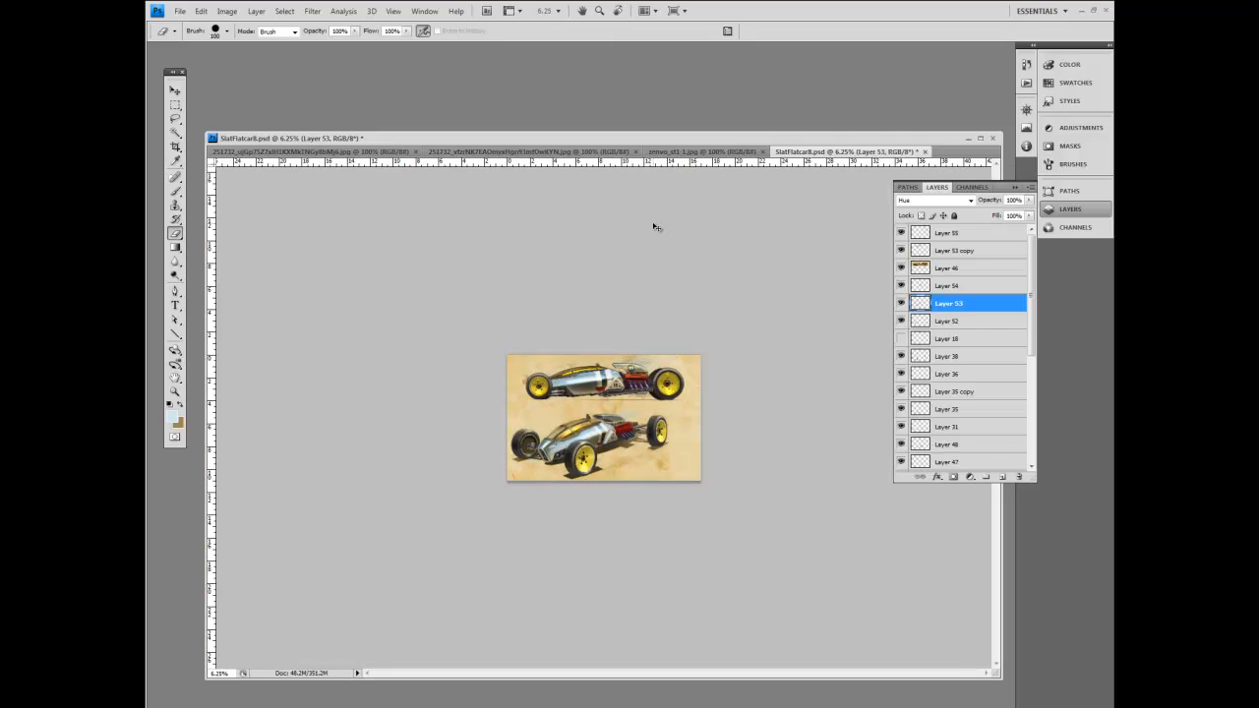
key(ctrl+plus)
key(ctrl+plus)
key(ctrl+plus)
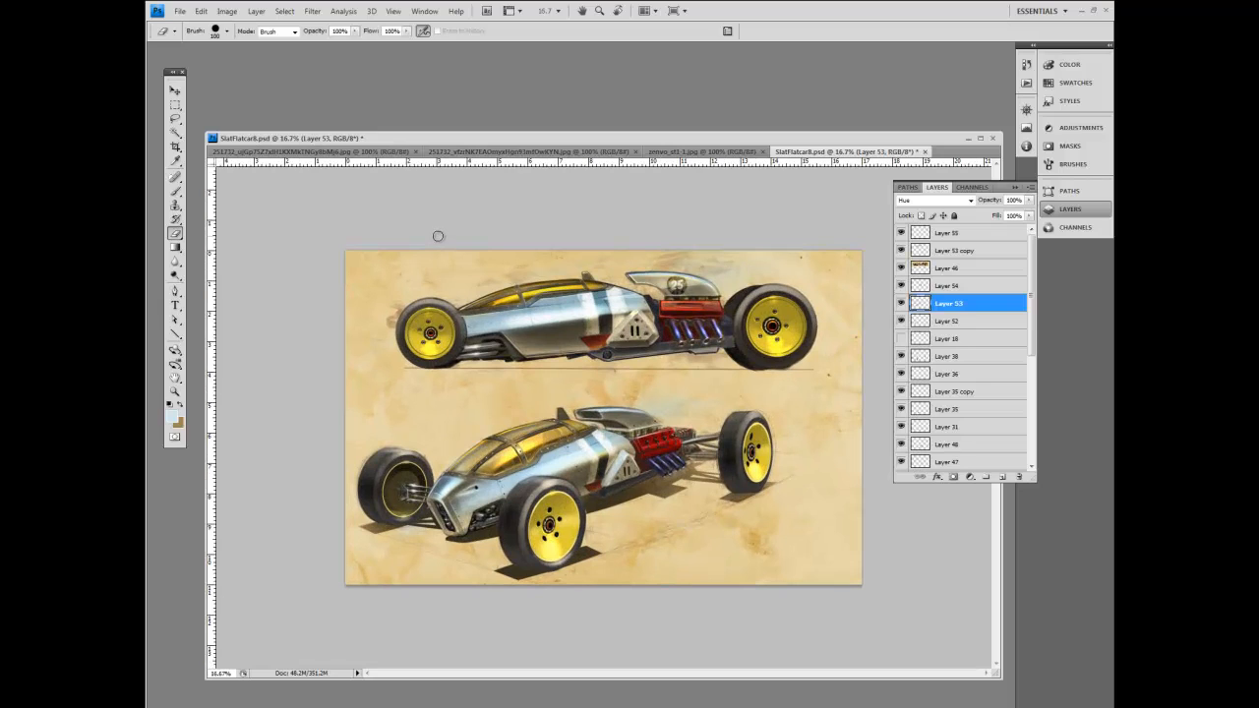
Switch Layer 53's blend mode between Normal and Hue to compare the blue reflection on the perspective car.
click(970, 201)
click(939, 201)
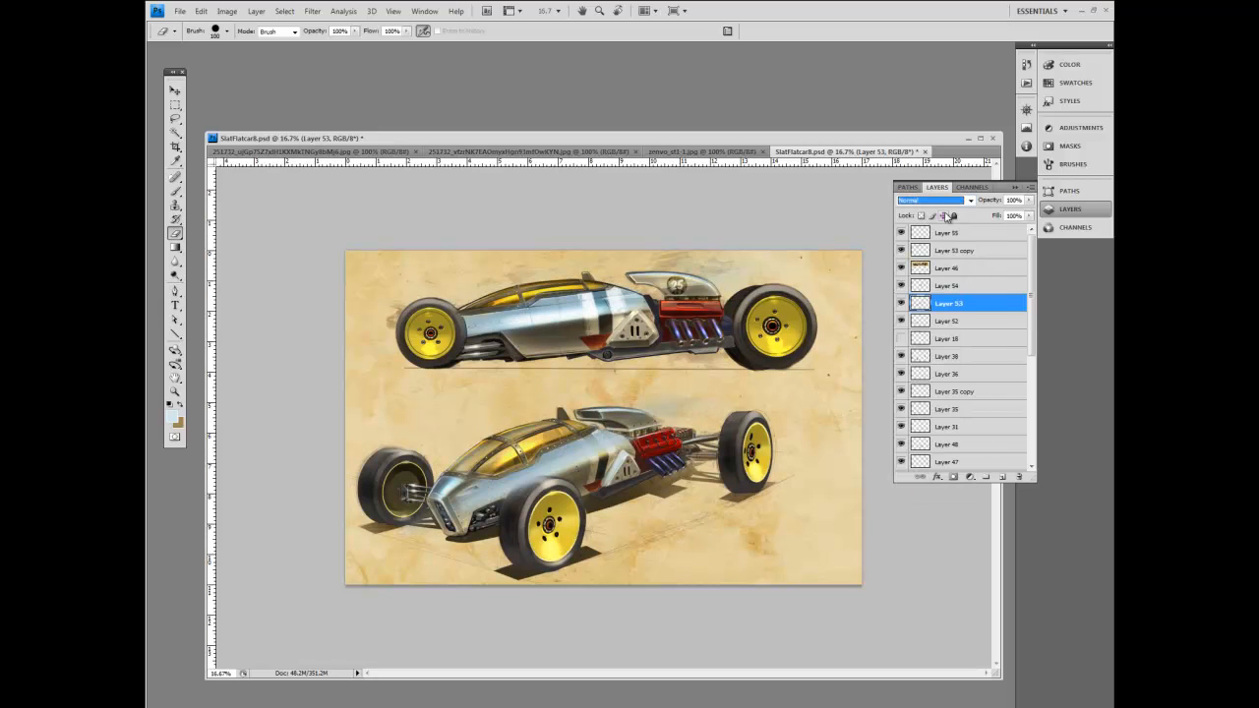
click(970, 201)
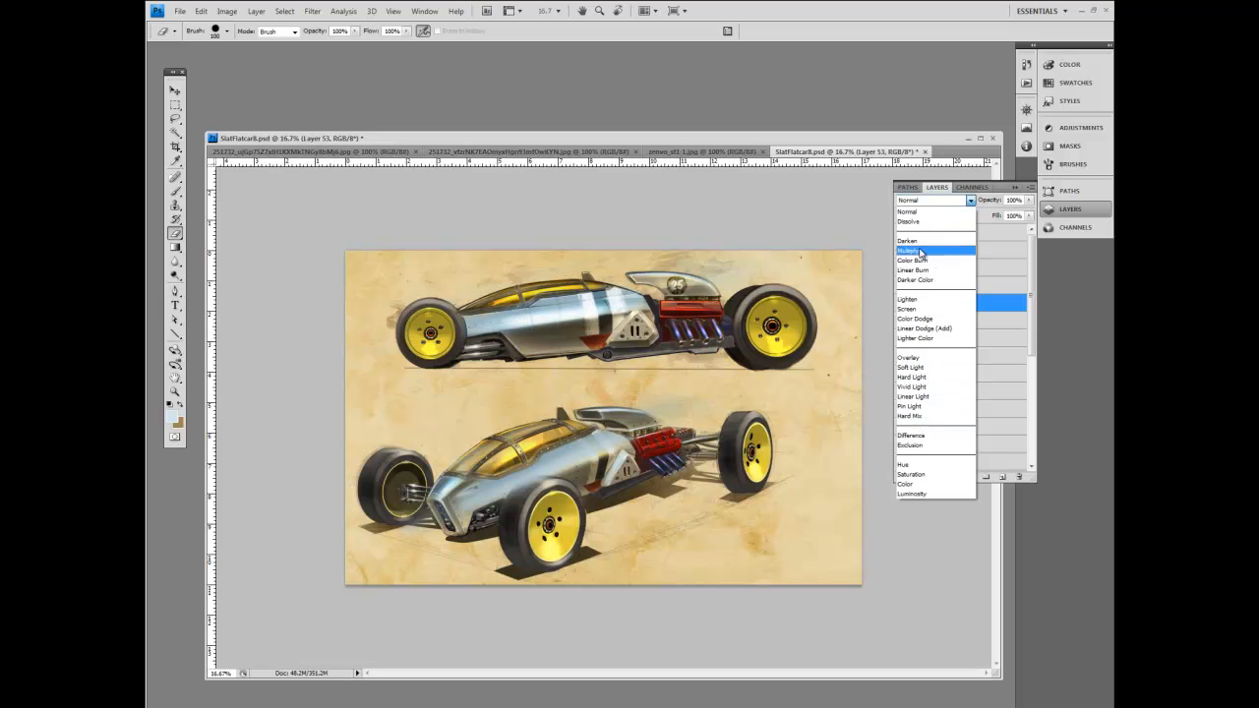
click(917, 465)
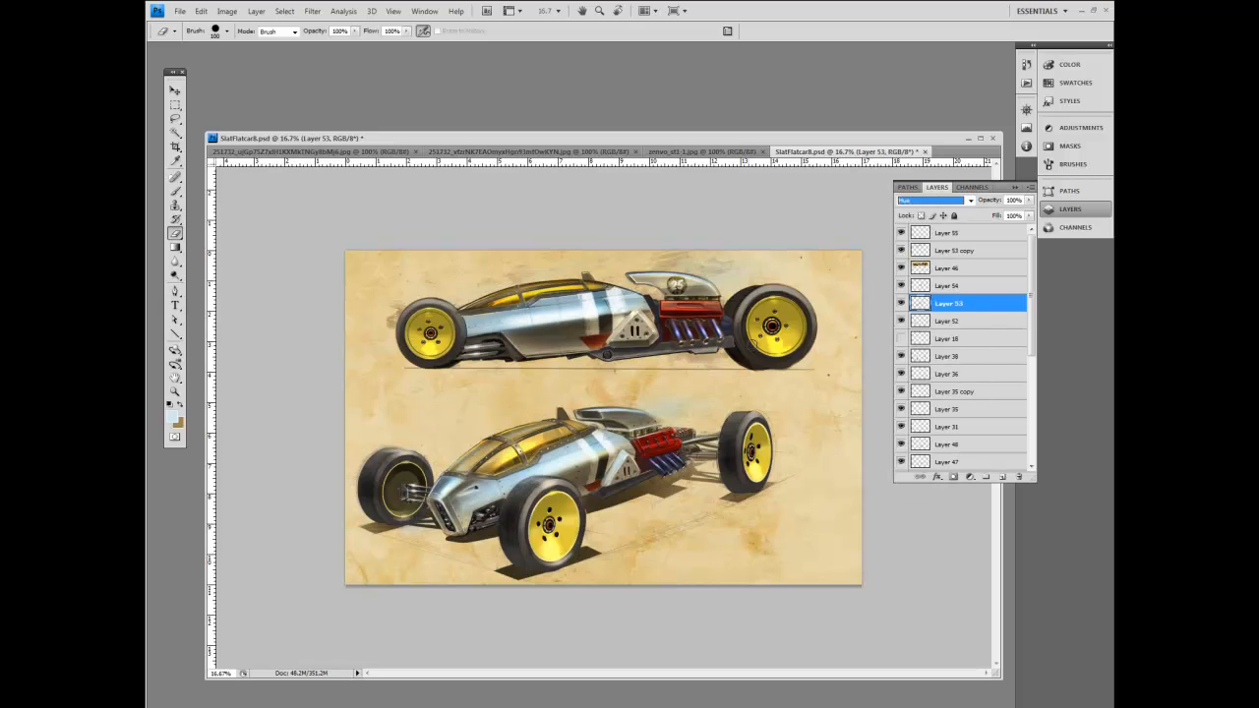
click(954, 201)
click(909, 201)
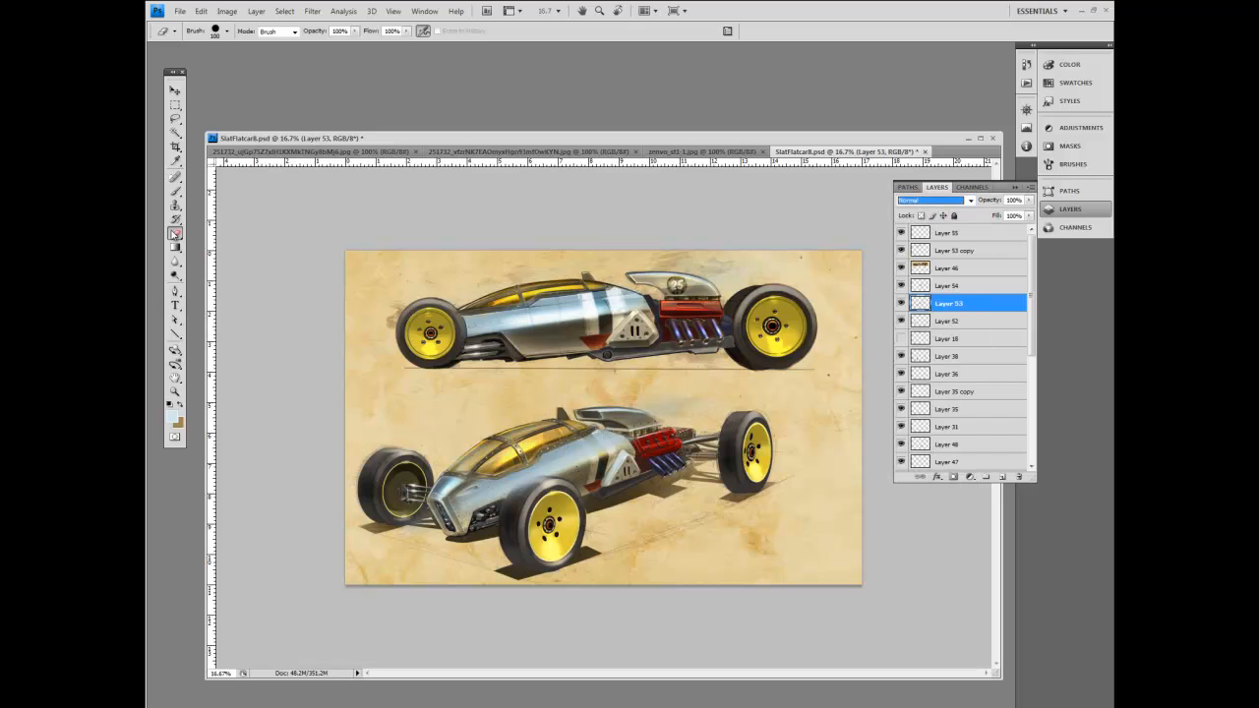
Erase the blue spill near the perspective car's air scoop and front wheel on Layer 53, and set its blend mode to Hue.
click(175, 236)
drag(660, 418, 653, 406)
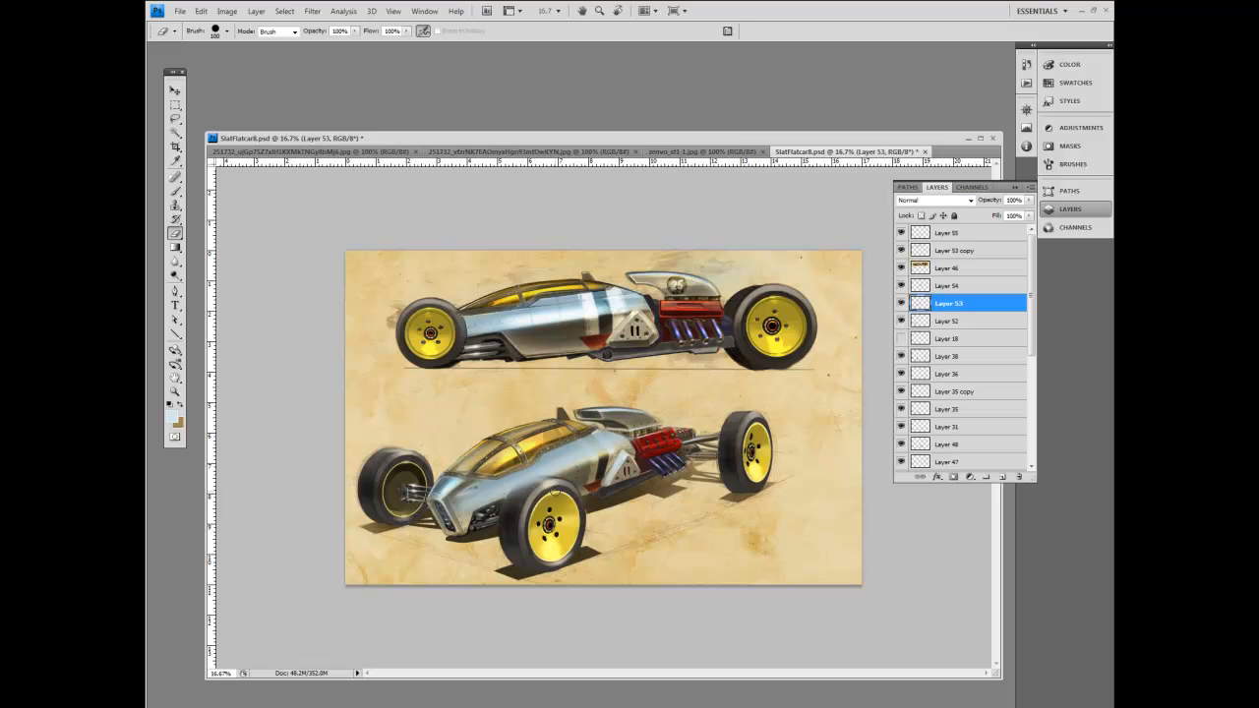
drag(529, 483, 538, 481)
click(940, 200)
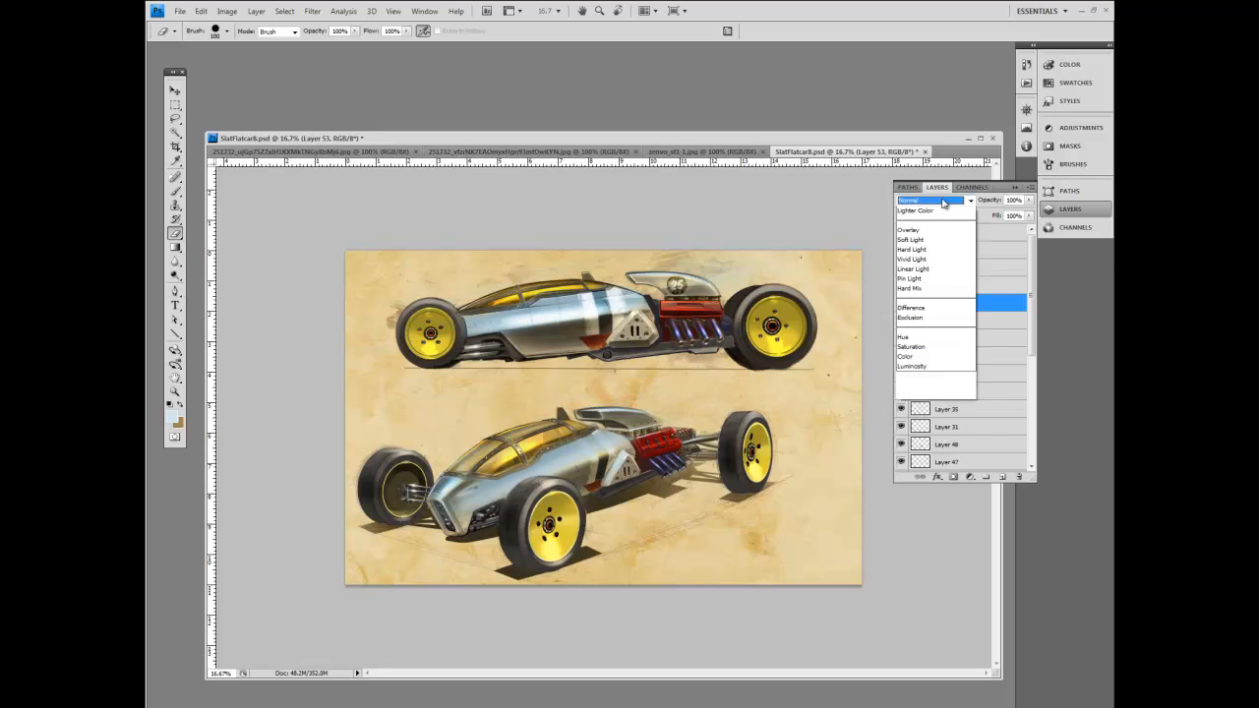
click(907, 464)
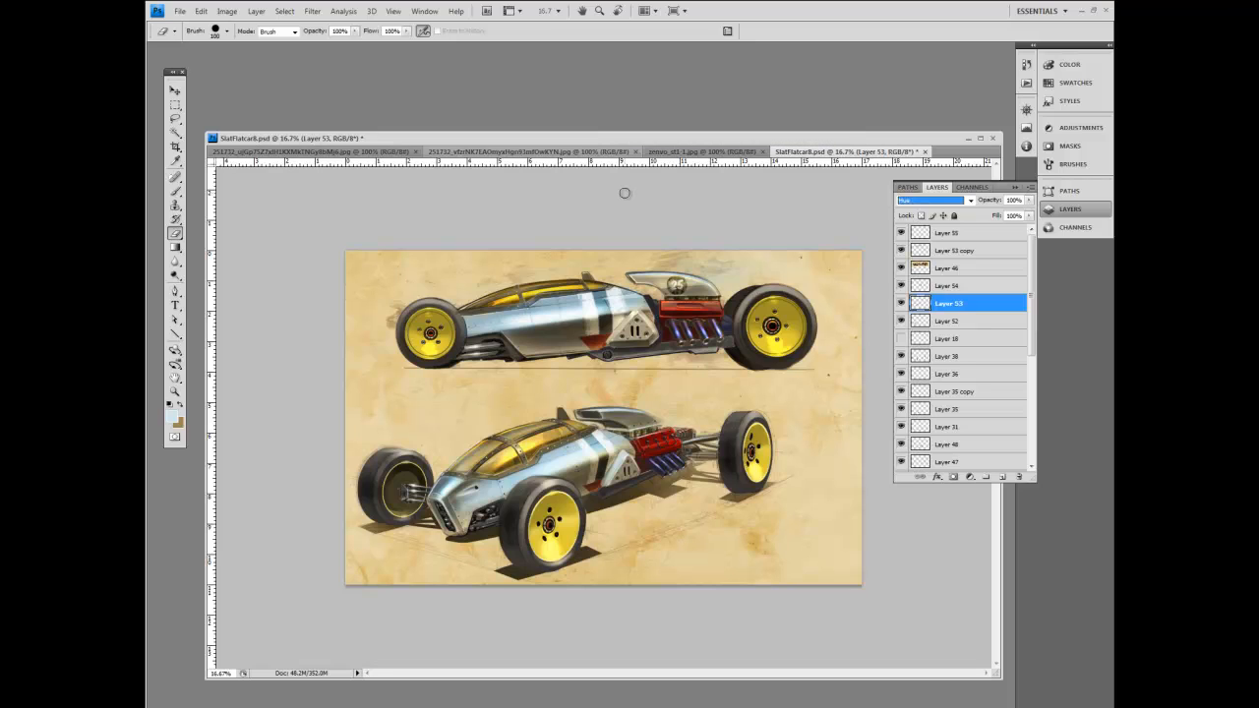
Create a new layer above Layer 55 at the top of the layer stack.
click(968, 233)
click(1031, 187)
click(1025, 199)
click(735, 227)
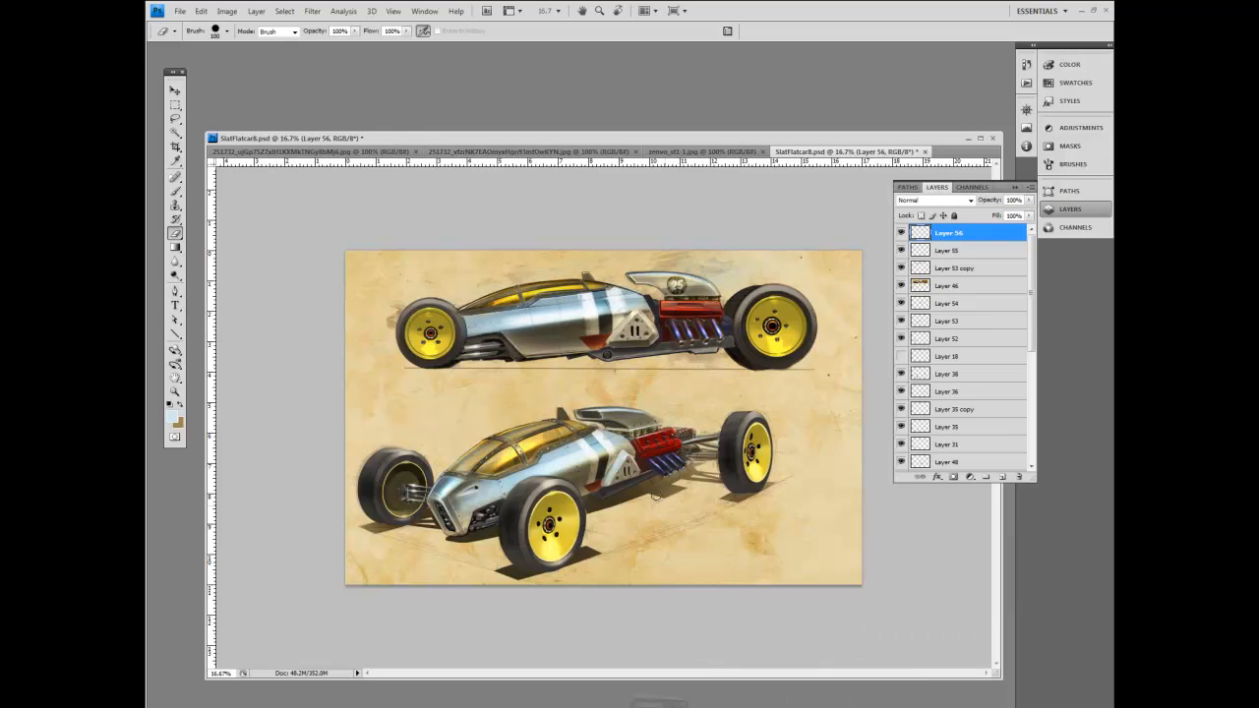
Set the foreground colour to near white and reduce the Eraser to 15 px.
click(174, 417)
click(309, 252)
click(582, 242)
key(e)
key(bracketleft)
key(bracketleft)
key(bracketleft)
key(bracketleft)
key(bracketleft)
key(bracketleft)
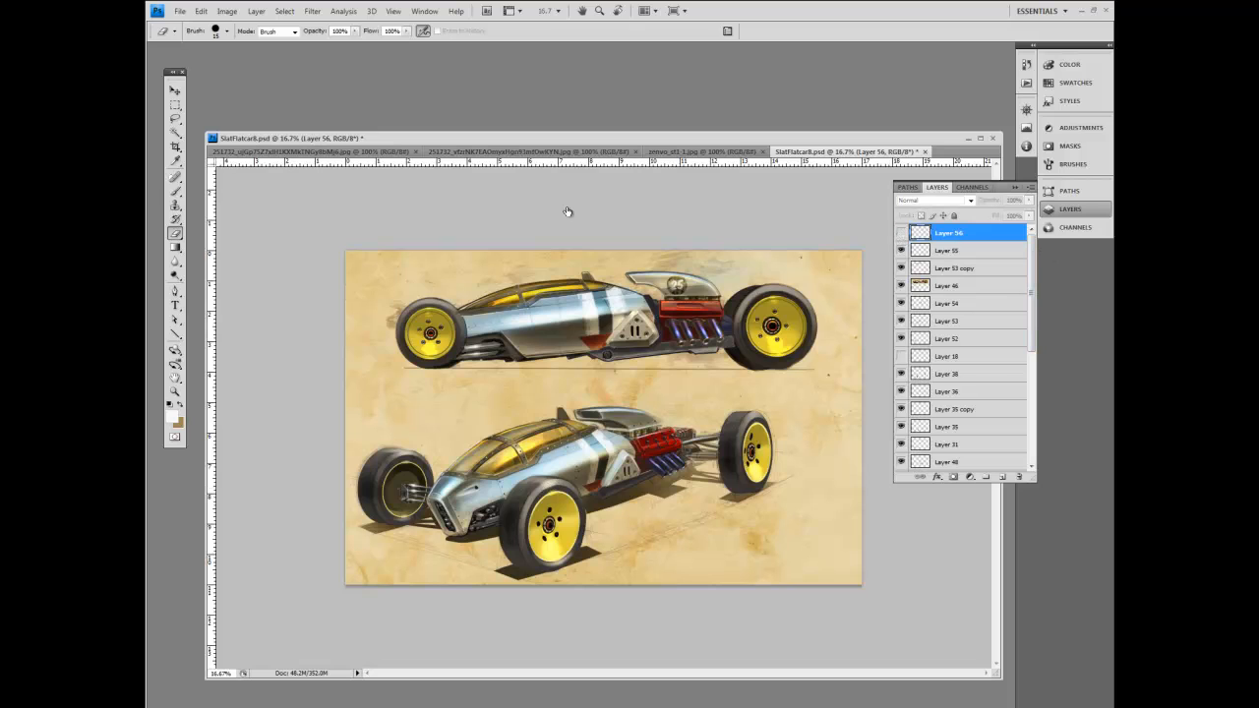
Switch to the Brush and save the document in Photoshop format.
key(b)
drag(558, 137, 555, 125)
click(179, 11)
click(285, 164)
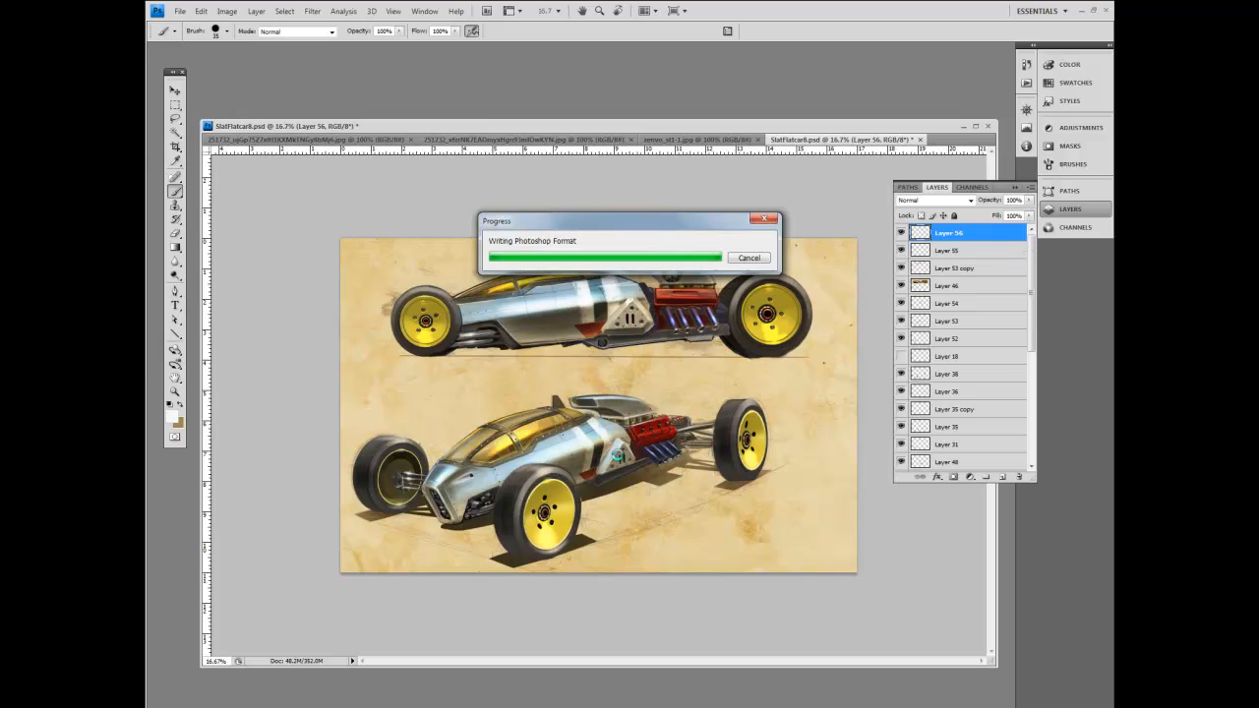
Brush near-white highlights on Layer 56 over the perspective car's front wheel and along both cars' canopies.
click(543, 470)
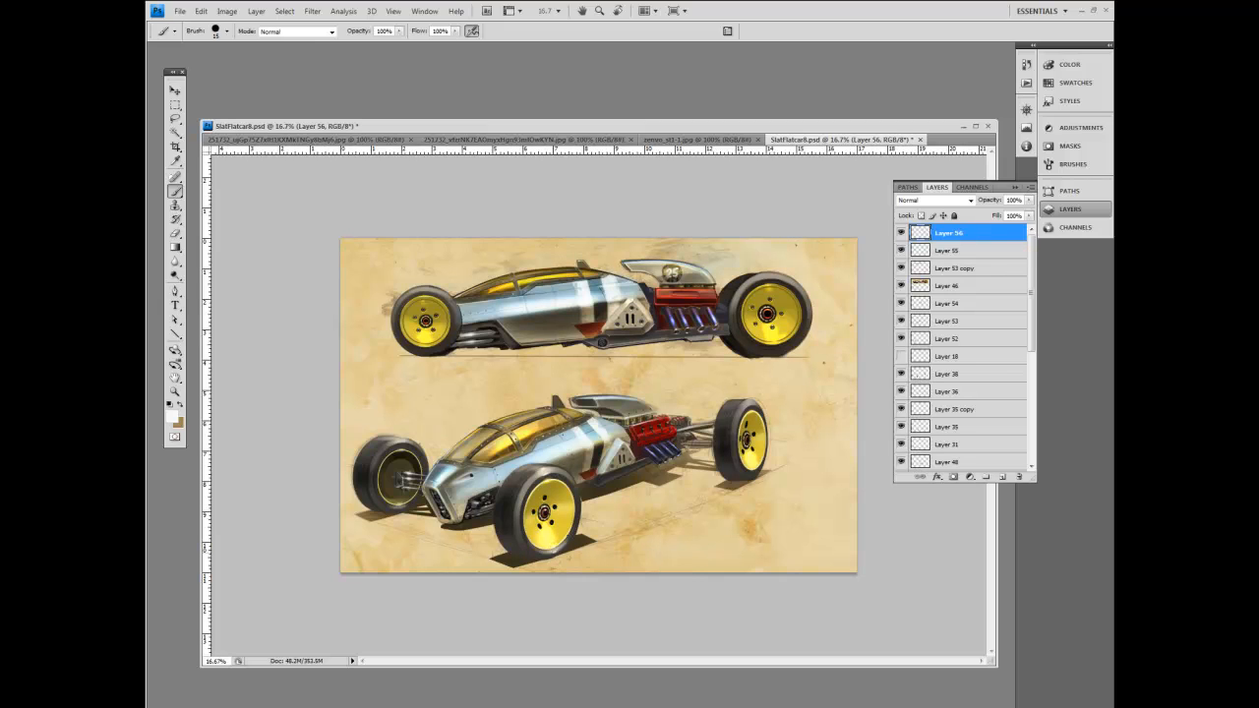
key(bracketleft)
drag(536, 438, 564, 426)
drag(462, 298, 578, 275)
key(ctrl+z)
drag(469, 292, 503, 280)
Sample the tan background above the side-view car's canopy and enlarge the Brush.
key([)
key(i)
click(478, 264)
click(176, 192)
key(bracketleft)
key(bracketright)
key(bracketright)
key(bracketright)
key(bracketright)
key(bracketright)
Pick a near-white colour and touch up the number 25 on the side-view car's air scoop with a small Brush.
click(173, 416)
click(315, 253)
click(585, 242)
key(bracketleft)
key(bracketleft)
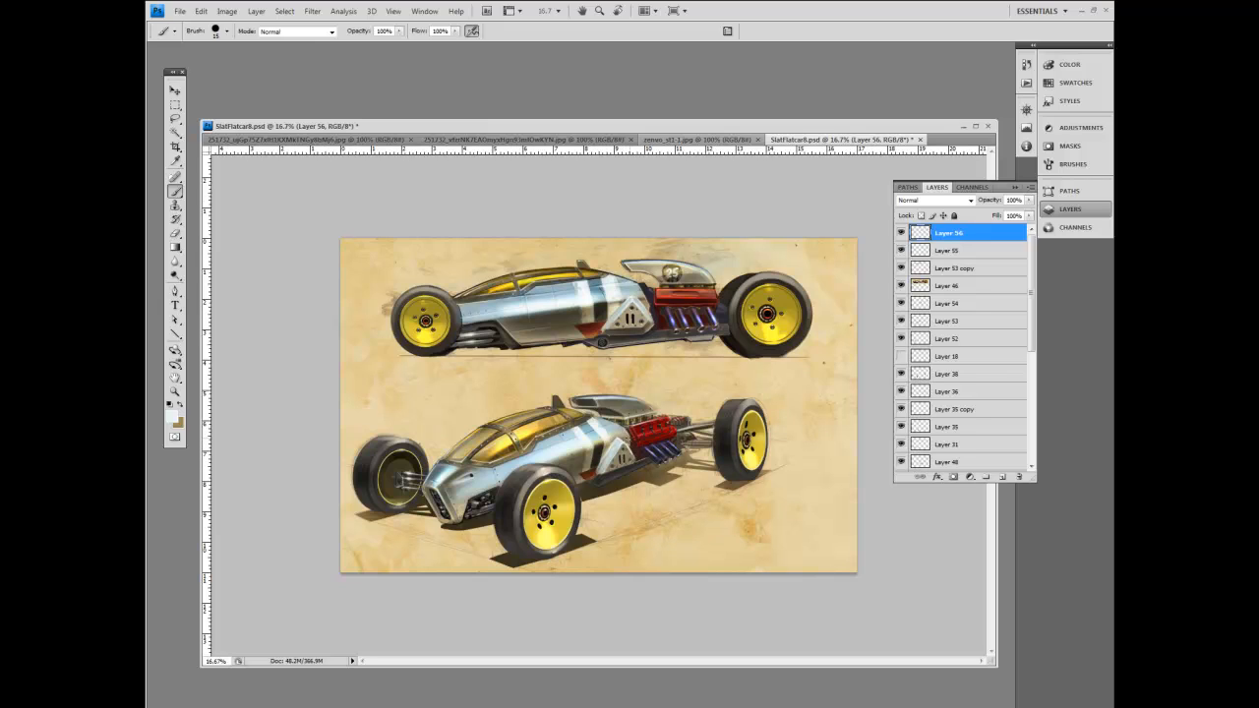
key(bracketleft)
Choose a light grey and brush a fine highlight along the top of the perspective car's far front tyre.
key(ctrl+plus)
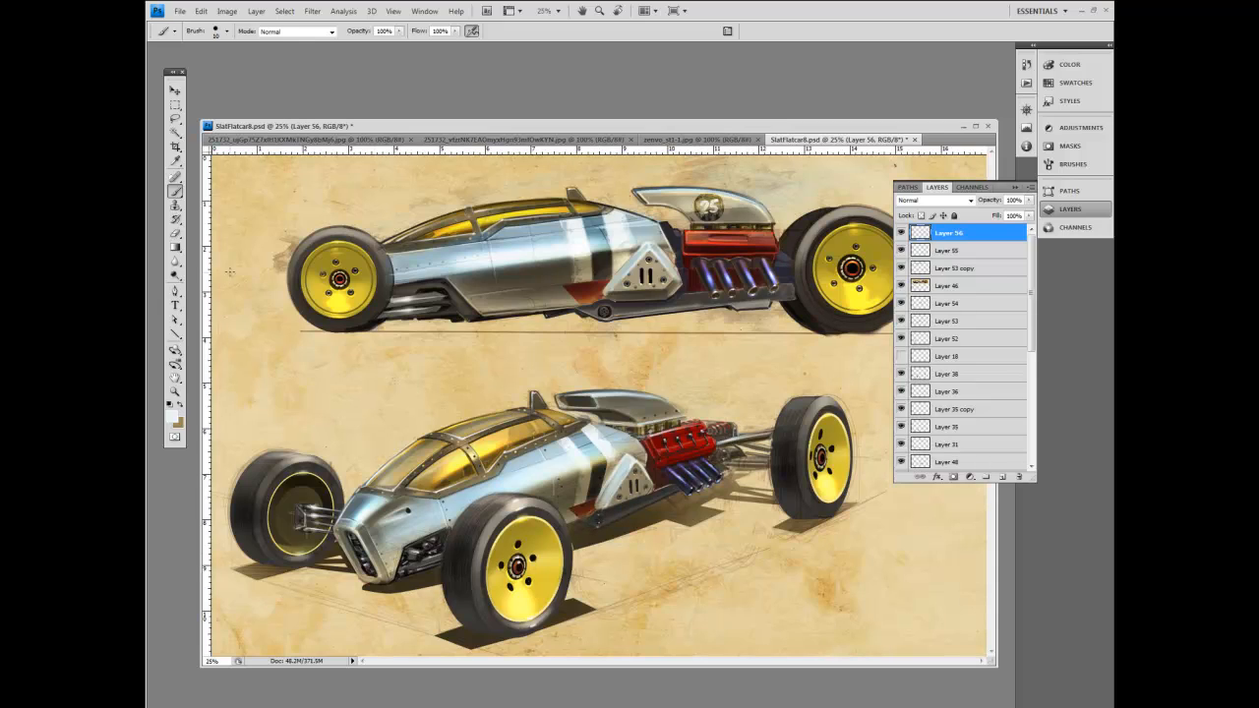
alt+click(309, 460)
key(])
key([)
key([)
alt+click(504, 479)
click(172, 416)
click(319, 280)
click(590, 242)
drag(254, 459, 267, 454)
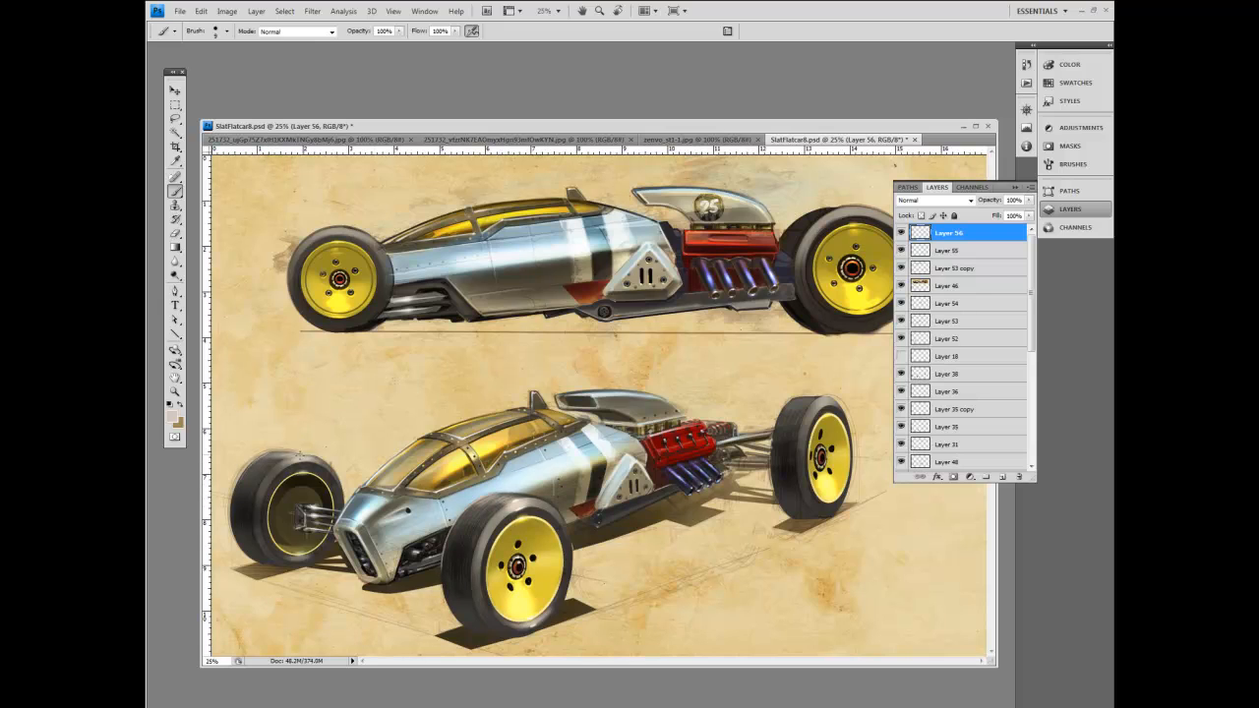
Sample the dark grey of the perspective car's near front tyre and adjust the small Brush for retouching.
click(175, 416)
click(359, 243)
click(598, 246)
key(i)
click(542, 482)
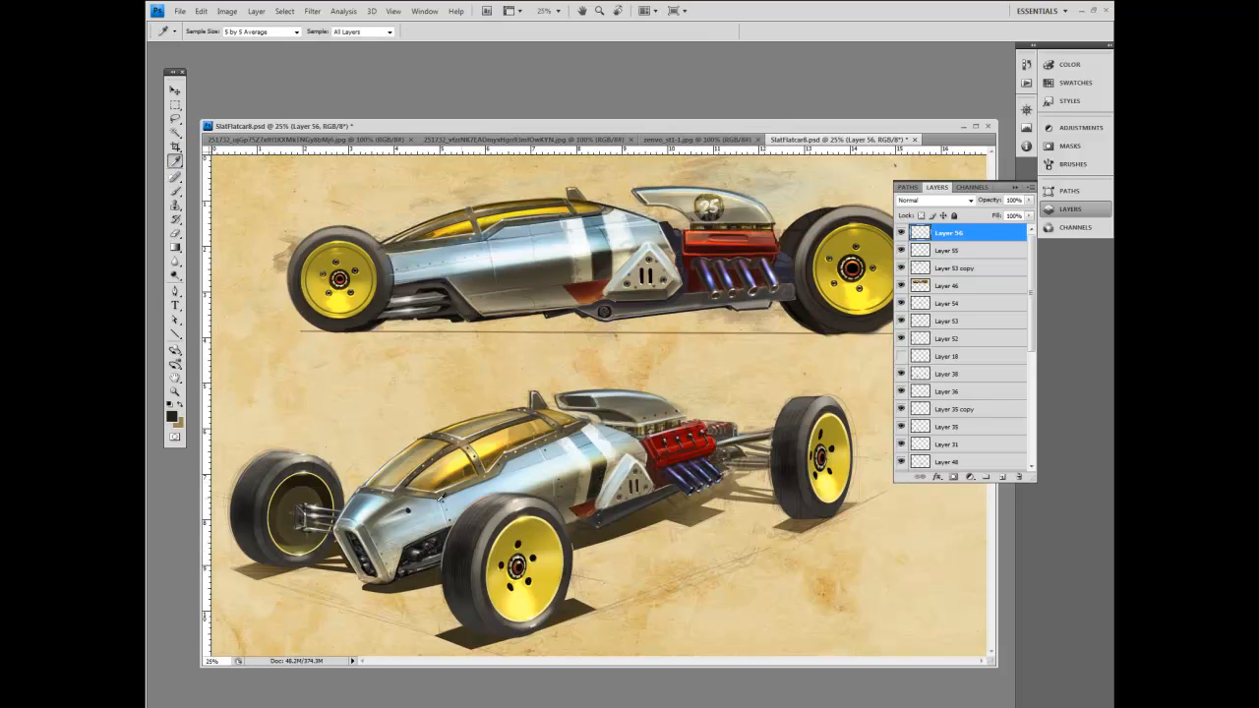
key(b)
key(bracketright)
key(bracketright)
key(bracketleft)
key(bracketleft)
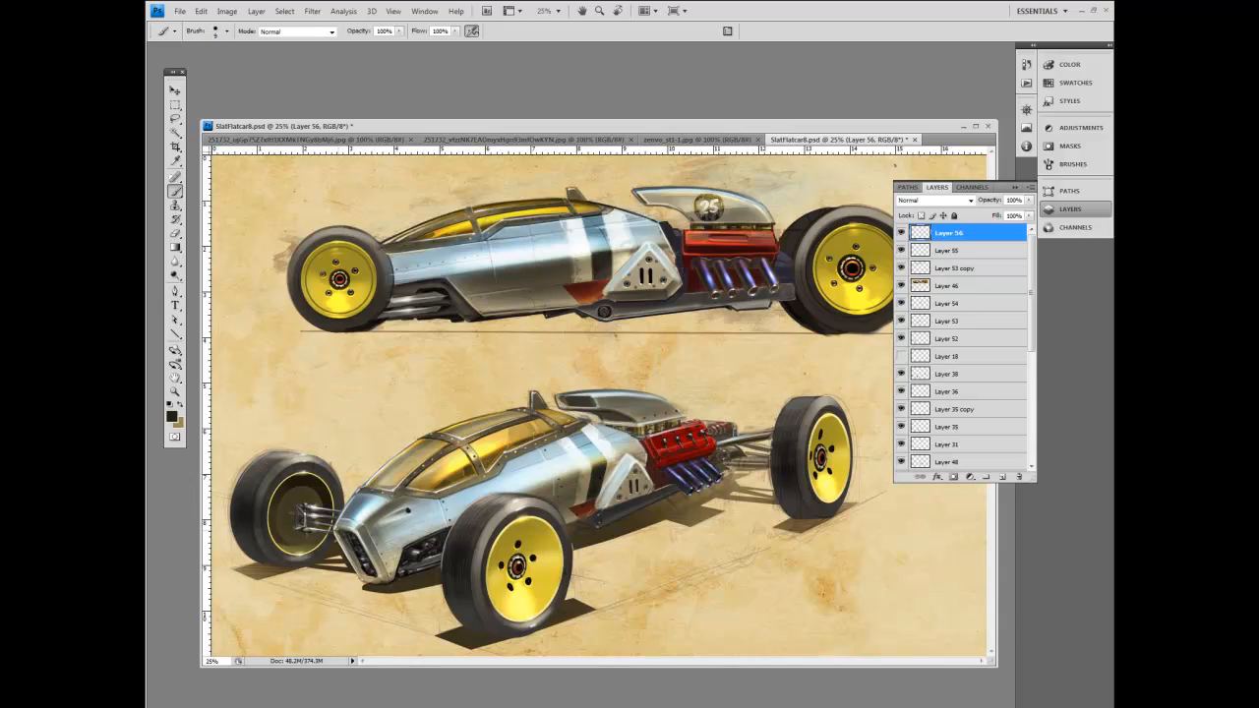
key(bracketright)
Swap the dark grey to the background and set a near-white foreground colour with a 10 px Brush.
click(180, 405)
click(172, 417)
click(306, 250)
click(584, 243)
key(bracketleft)
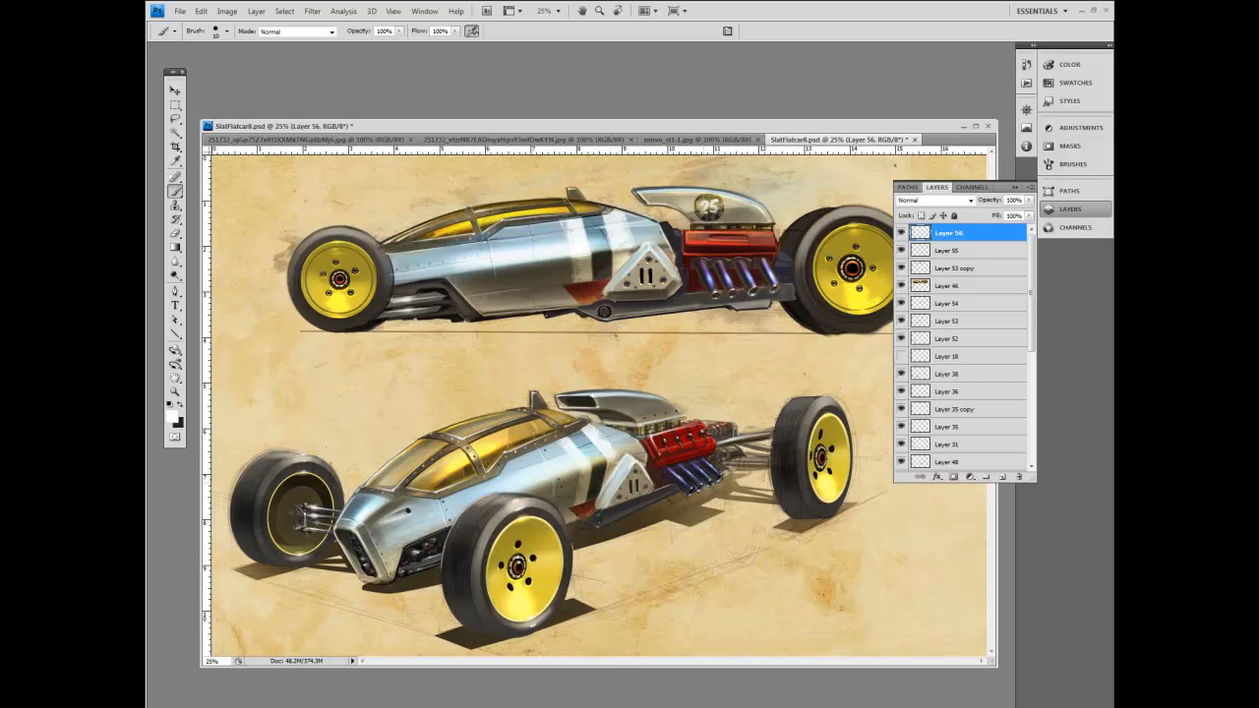
Examine the whole picture and the perspective car's air scoop and canopy at 100%.
key(ctrl+minus)
key(ctrl+minus)
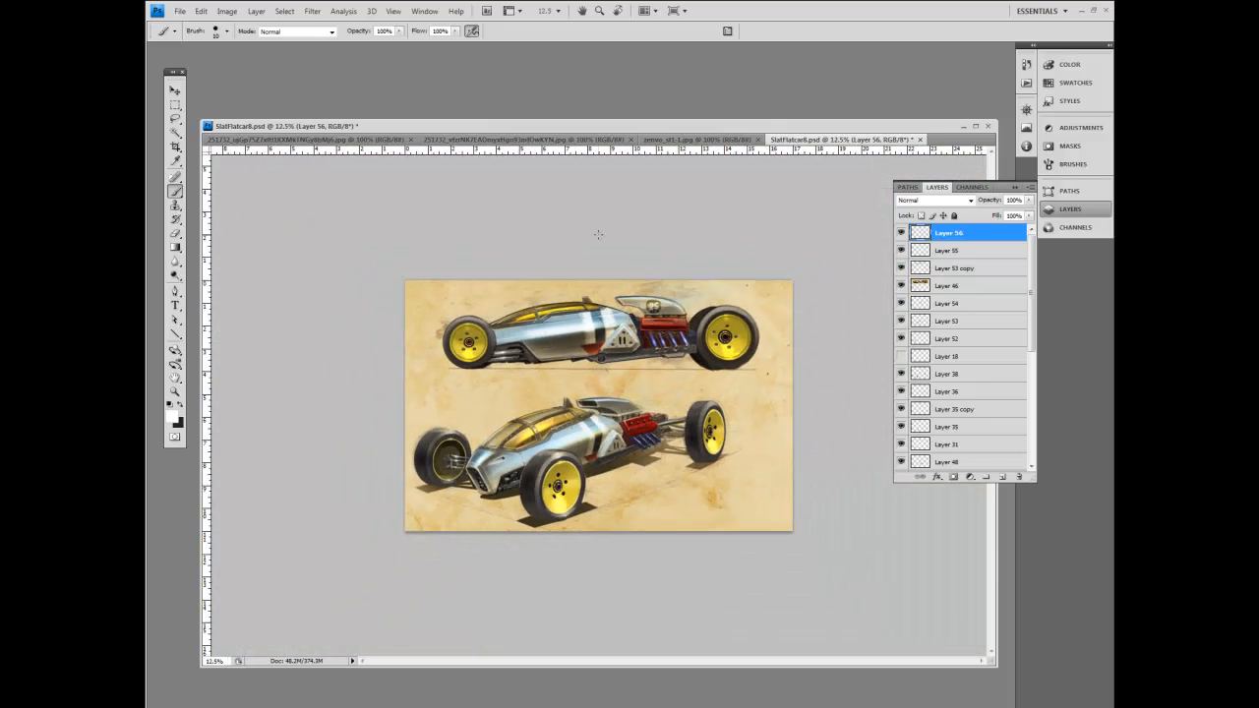
key(ctrl+plus)
key(ctrl+plus)
key(ctrl+plus)
key(ctrl+plus)
key(ctrl+plus)
key(ctrl+plus)
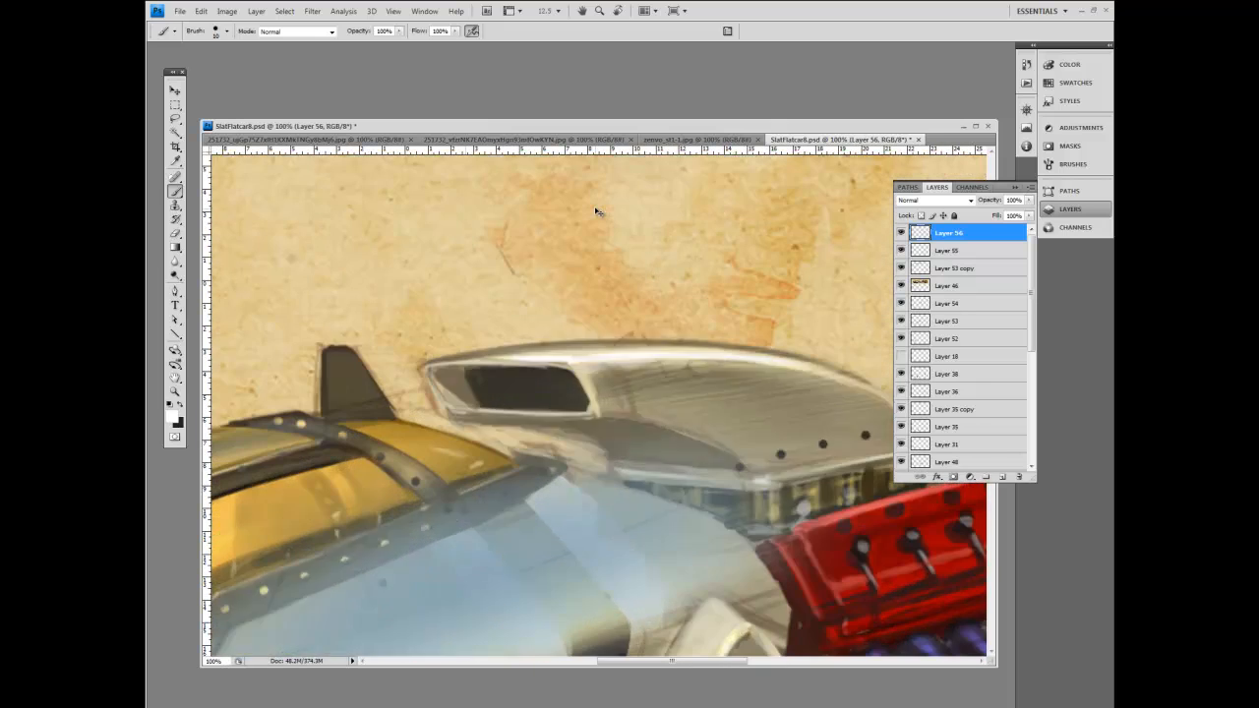
key(ctrl+minus)
key(ctrl+minus)
key(ctrl+minus)
key(ctrl+minus)
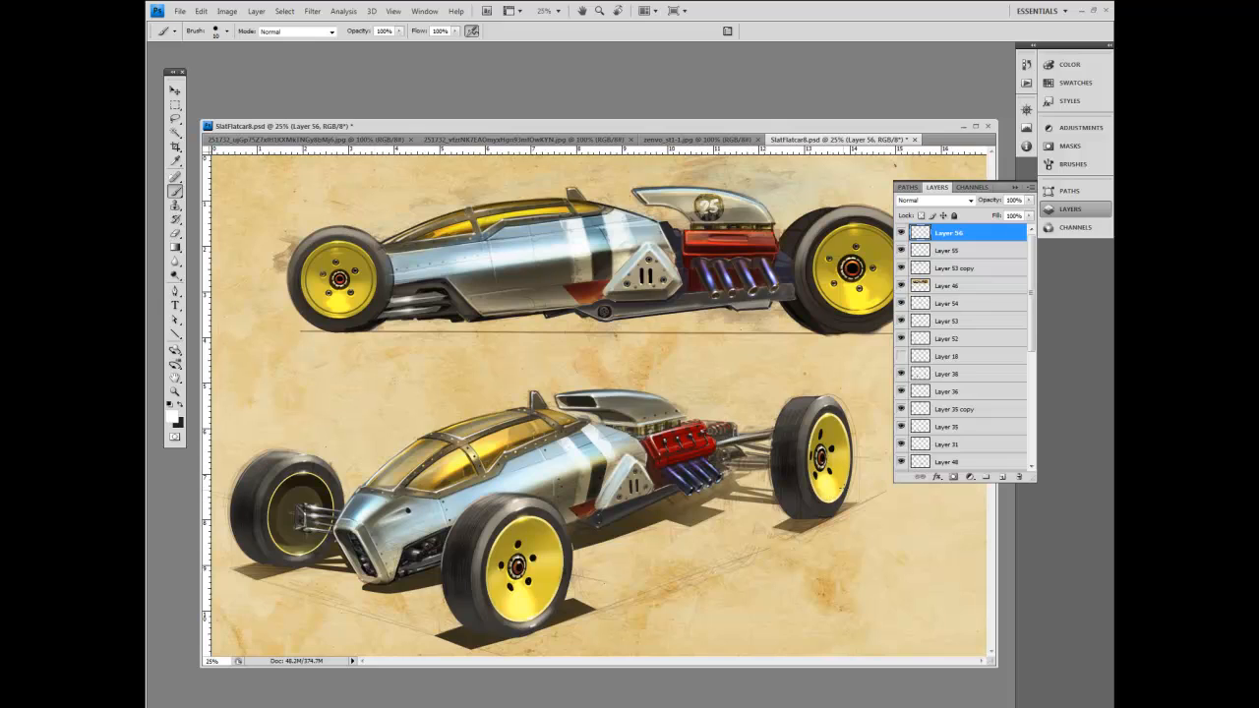
Sample a brown from the perspective car's front wheel and toggle the lower layers one by one to identify their contents.
alt+click(520, 537)
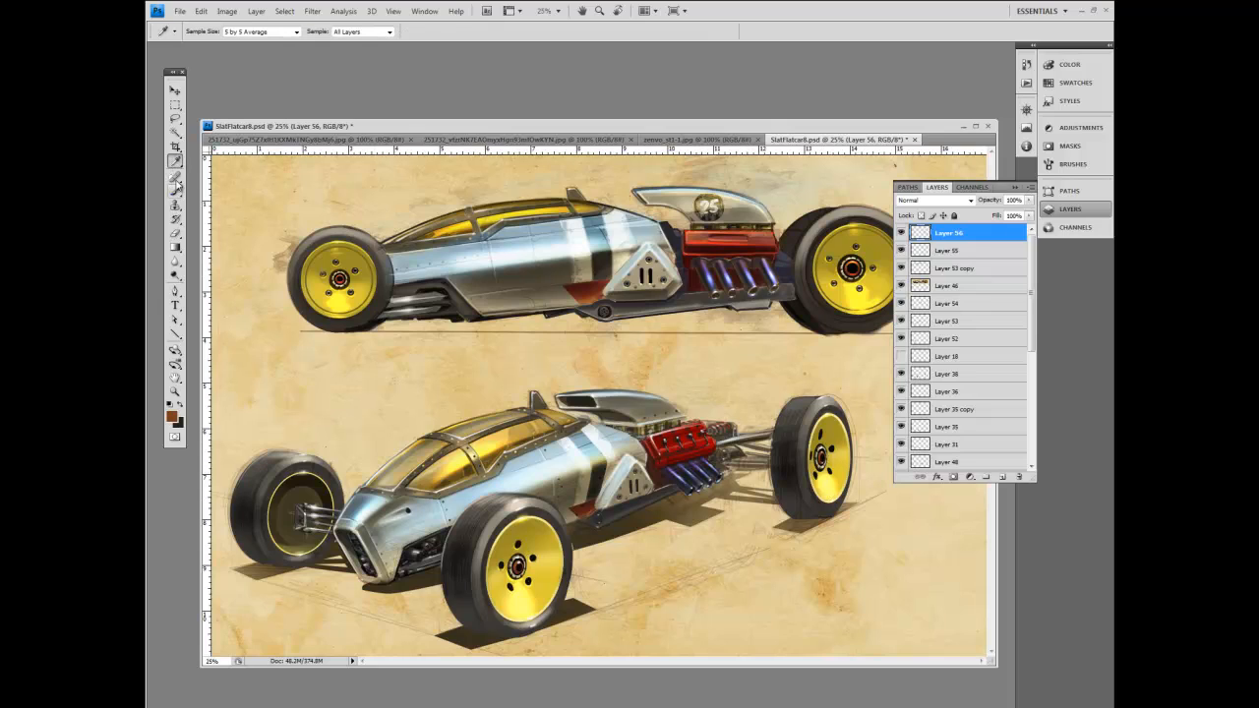
scroll(939, 295, down, 10)
click(901, 358)
click(901, 358)
click(901, 323)
click(901, 322)
click(901, 305)
click(900, 305)
click(901, 287)
click(901, 288)
click(901, 270)
click(901, 269)
click(901, 252)
click(900, 252)
scroll(1030, 343, up, 3)
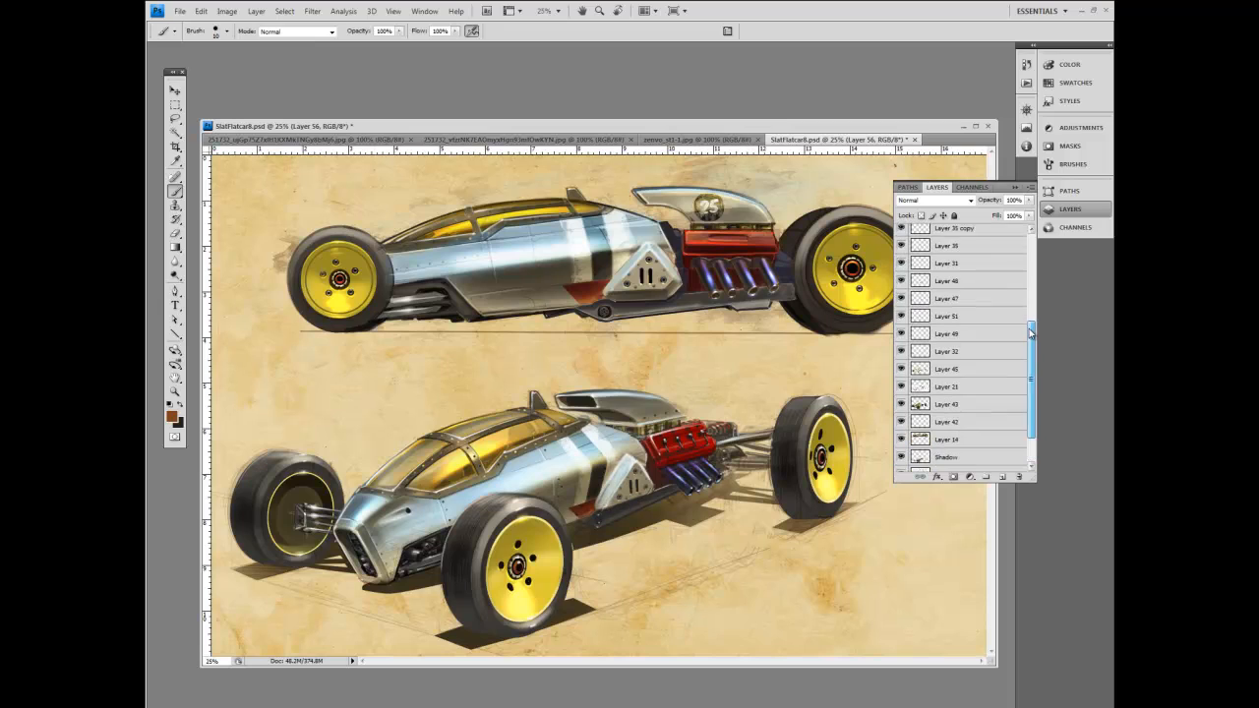
Toggle the visibility of Layers 48, 31 and 35 to compare them, and select Layer 35.
click(901, 311)
click(901, 310)
click(901, 293)
click(901, 293)
click(901, 275)
click(901, 275)
click(901, 276)
click(901, 276)
click(944, 276)
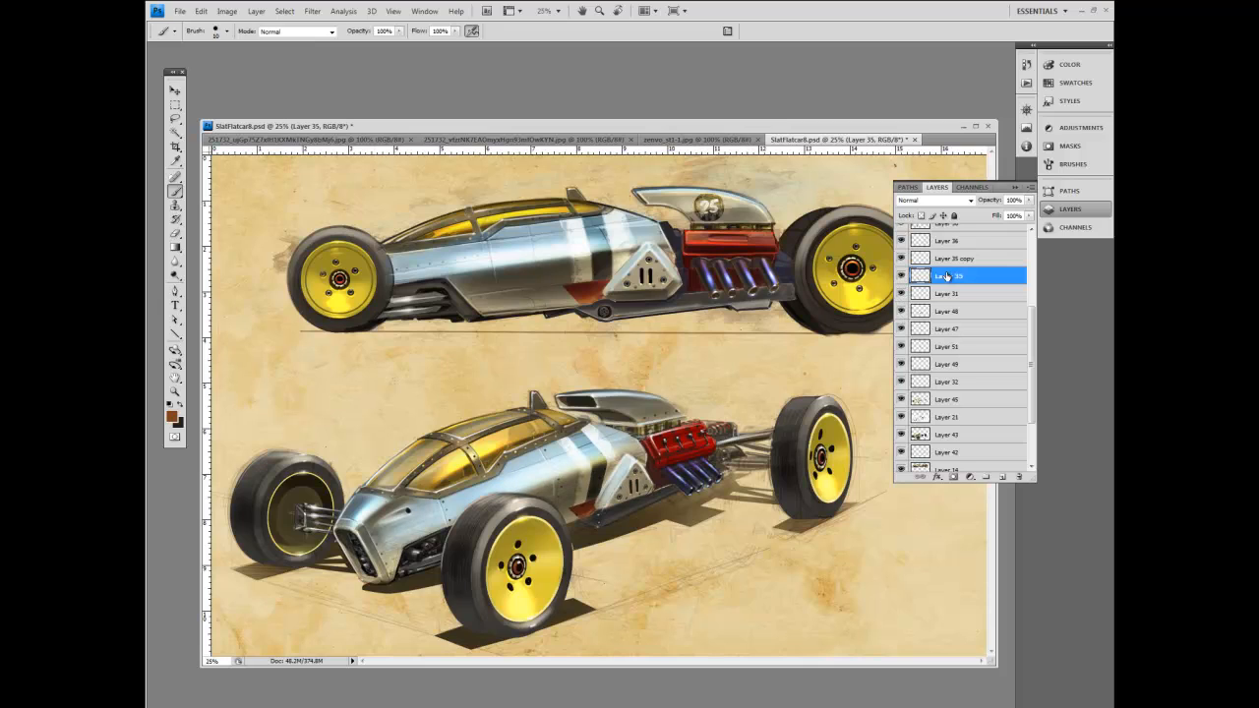
Set the Brush mode to Color Dodge and paint a brown glow on the perspective car's front wheel hub on Layer 35.
click(332, 31)
click(278, 169)
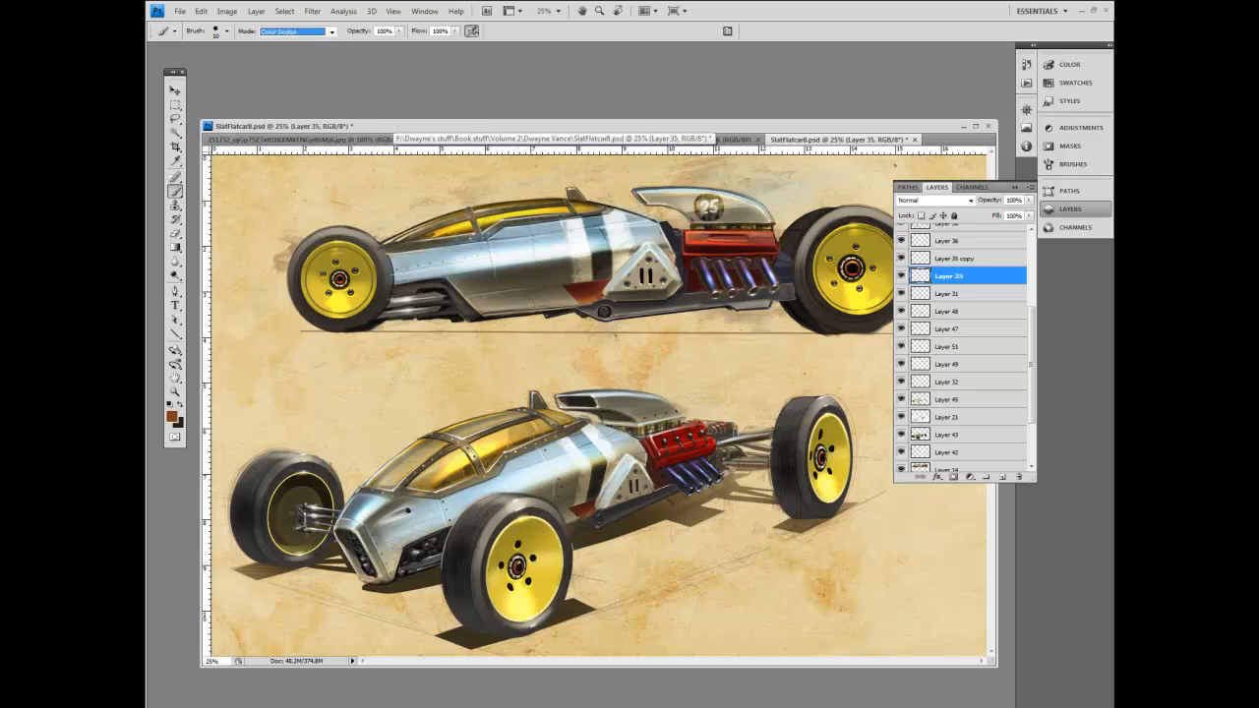
key(bracketright)
key(bracketleft)
key(bracketleft)
key(bracketleft)
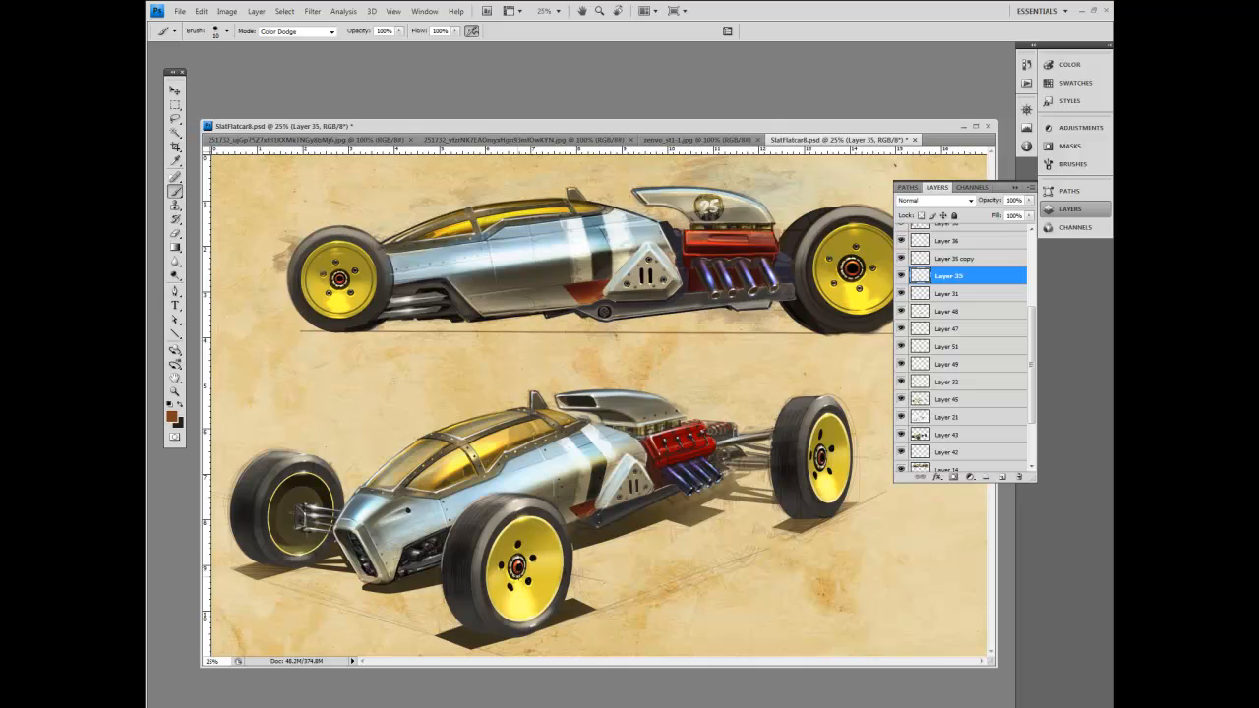
key(bracketright)
key(bracketright)
Select Layer 36 and set up a light grey 15 px Brush in Normal mode.
click(944, 242)
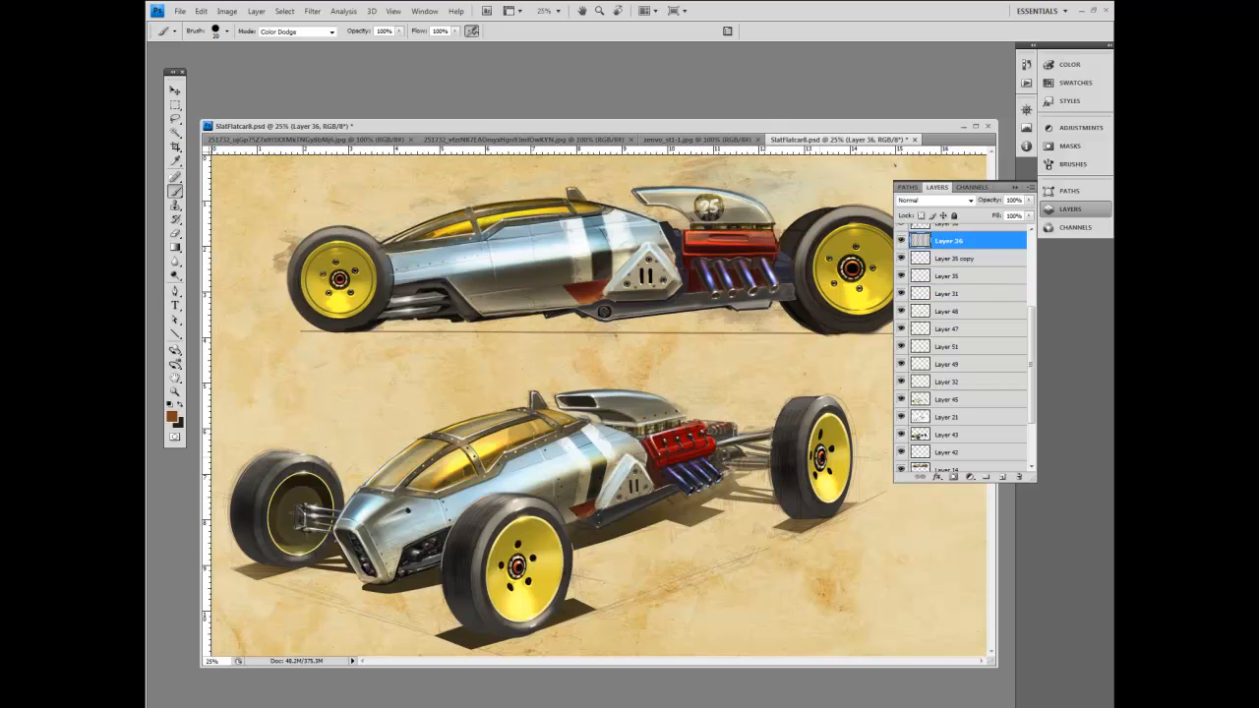
key(bracketleft)
click(173, 418)
click(304, 288)
click(584, 242)
click(331, 32)
click(285, 44)
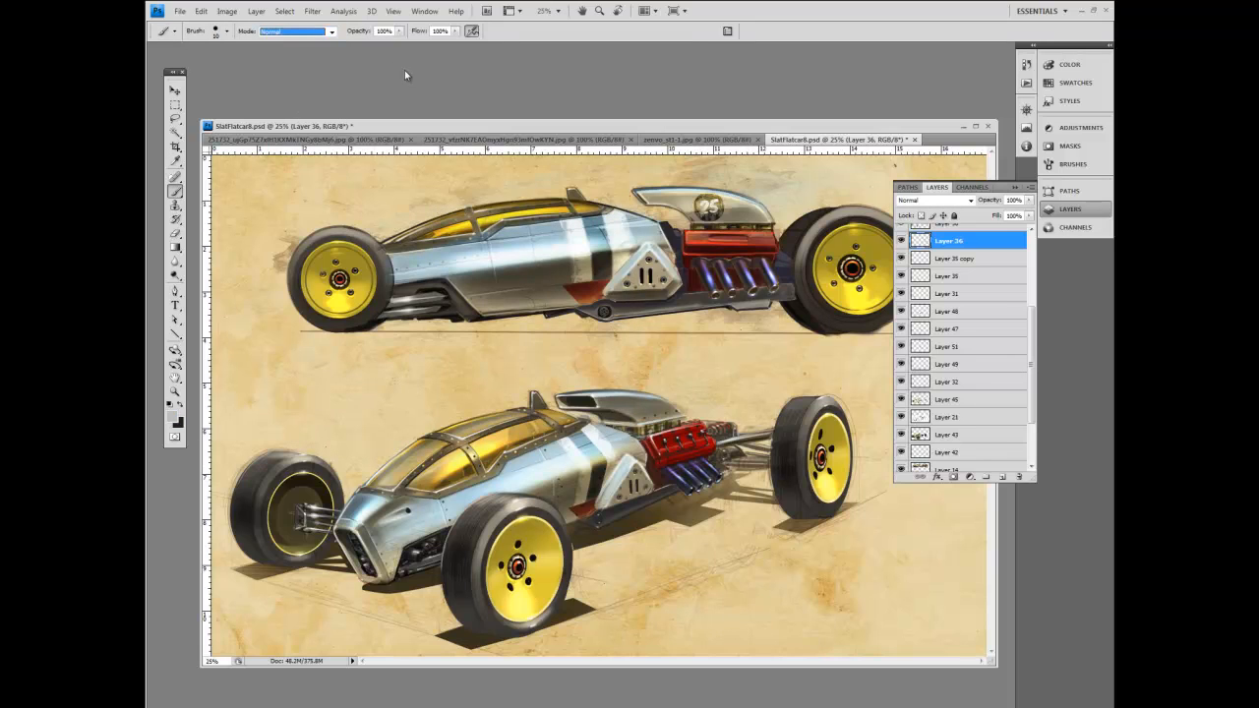
key(bracketright)
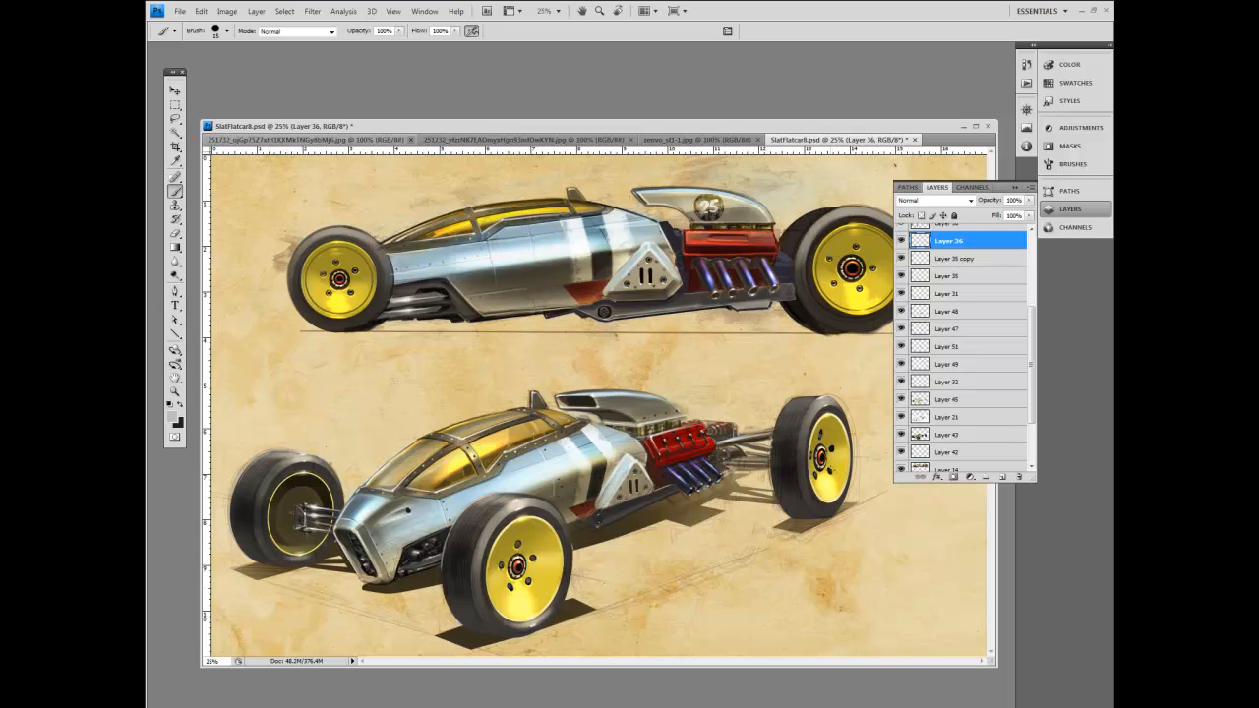
Set the Brush mode to Color Dodge at 10 px and check the whole picture.
click(315, 32)
click(295, 180)
key(ctrl+minus)
key(ctrl+minus)
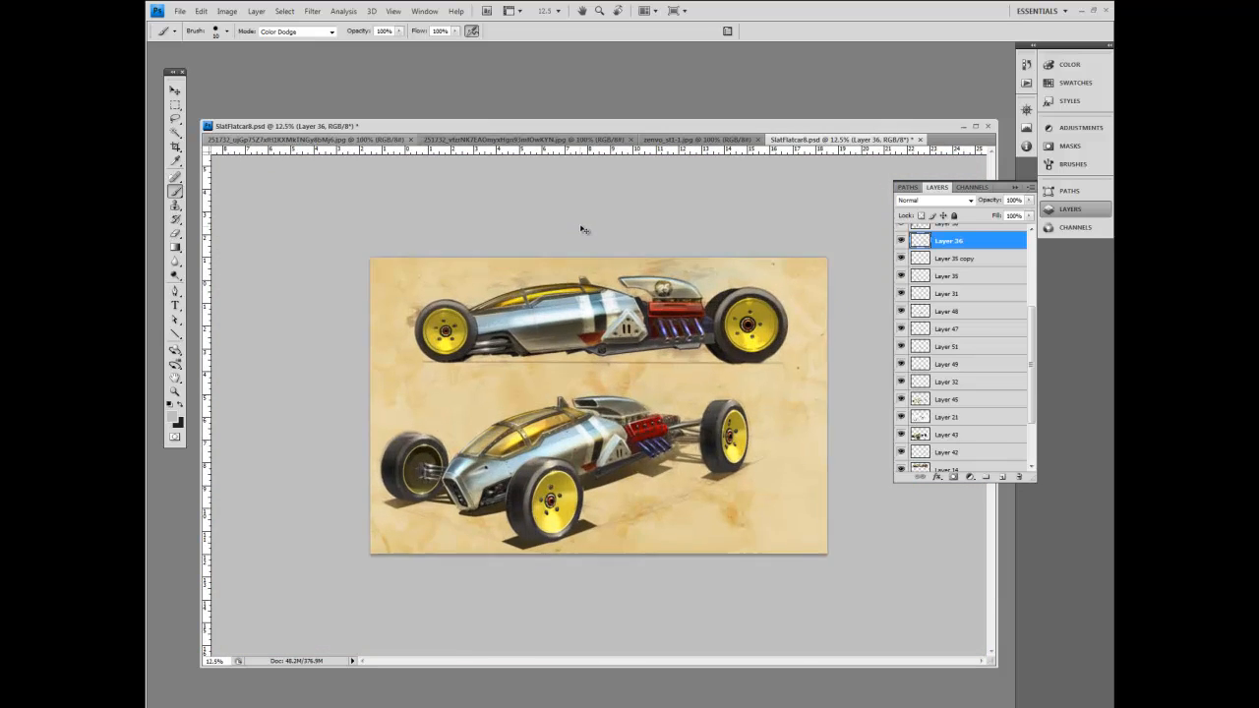
key(ctrl+plus)
key(ctrl+plus)
key(ctrl+minus)
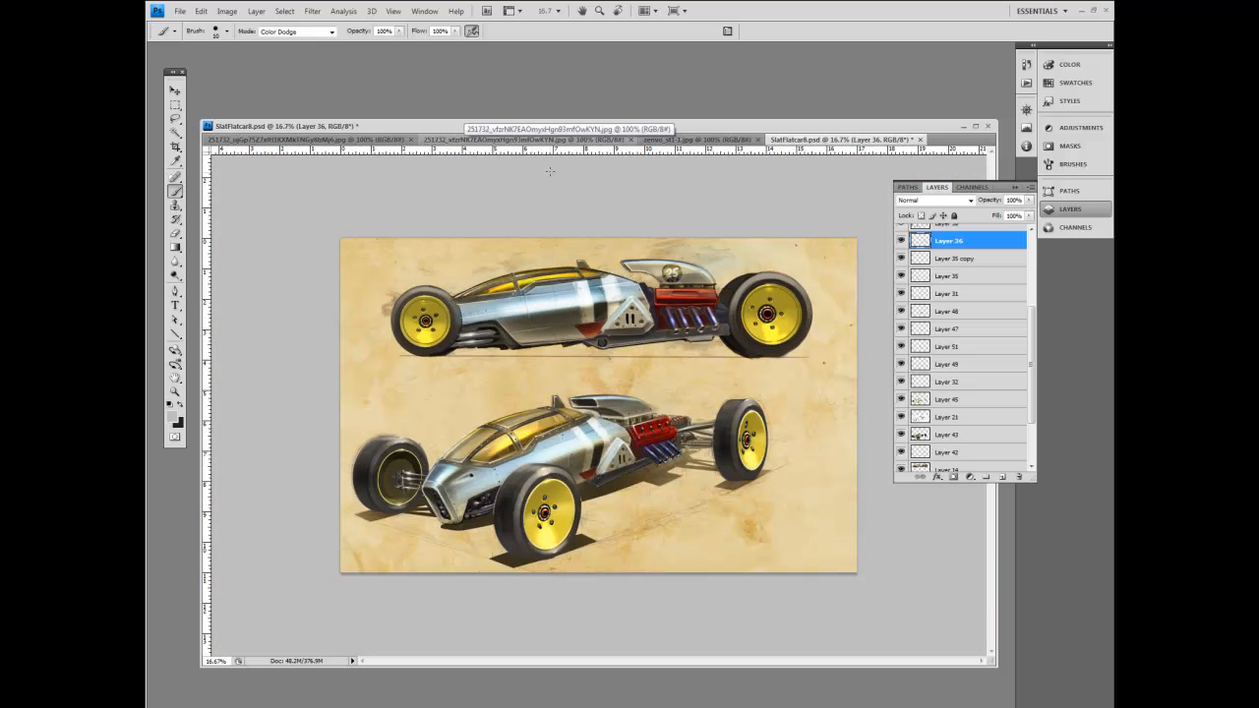
Maximize the document window, enlarge the picture to 33.3% and hide the panels to review both cars.
click(974, 126)
key(ctrl+plus)
key(ctrl+plus)
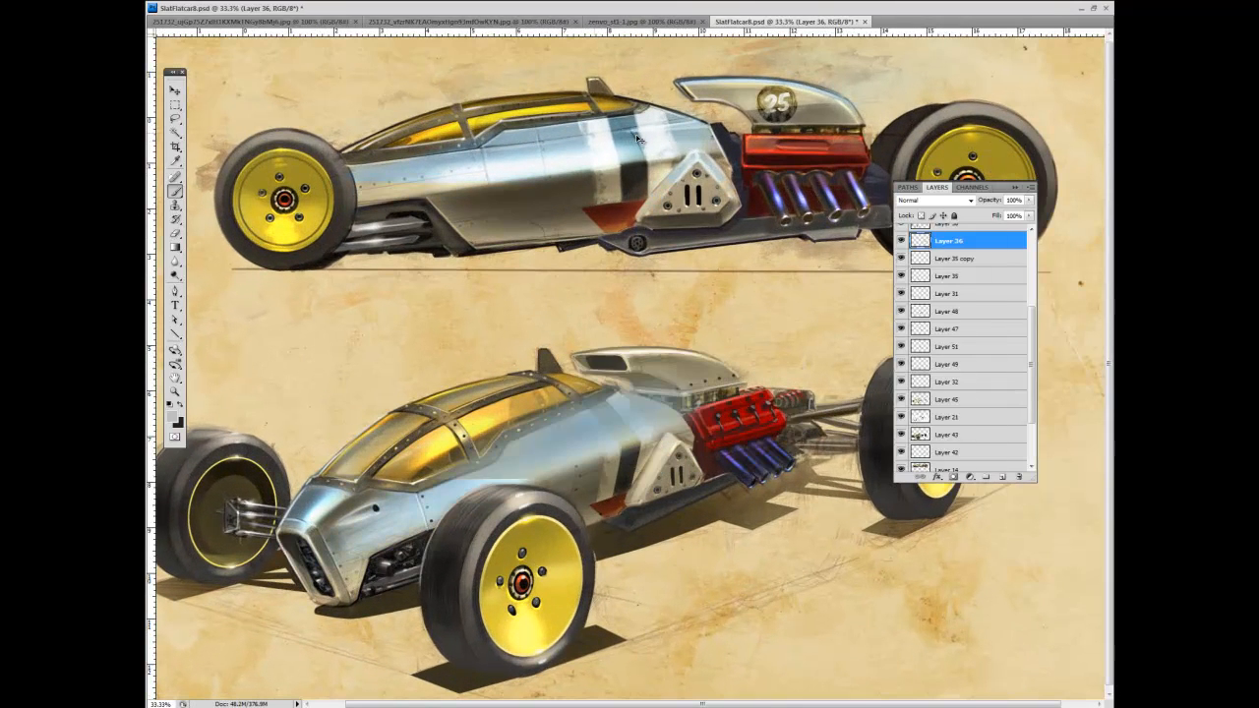
key(Tab)
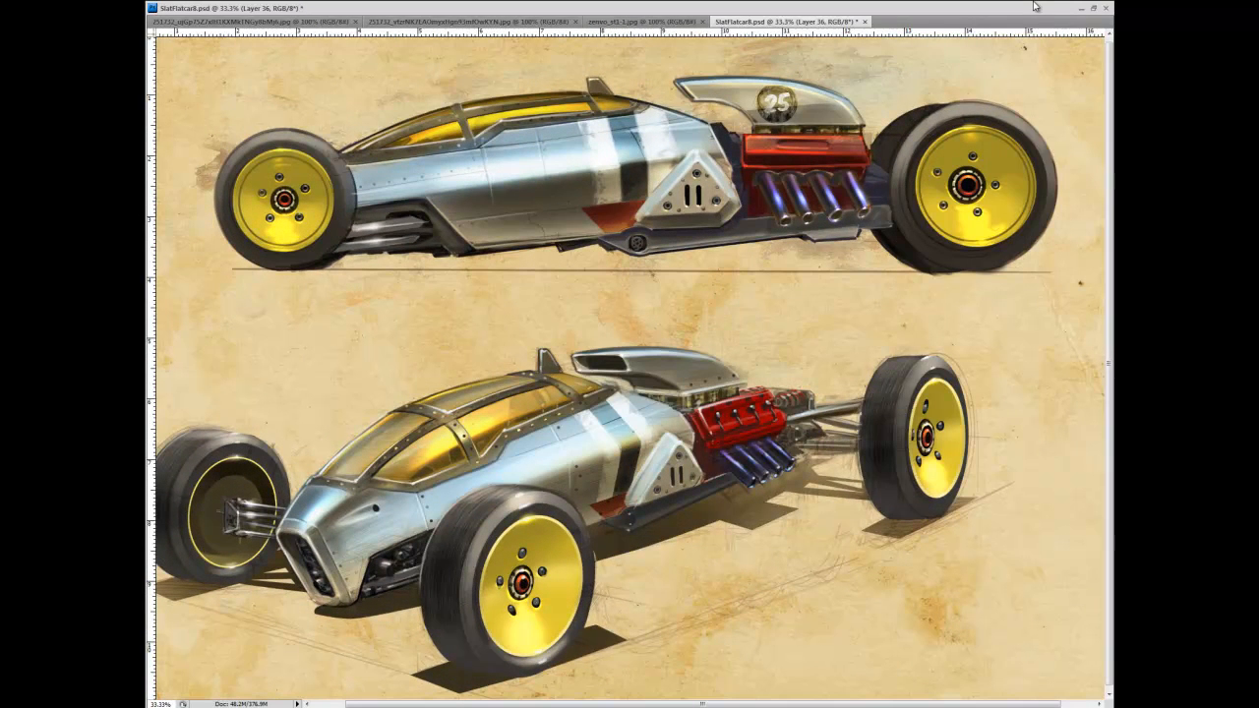
key(Tab)
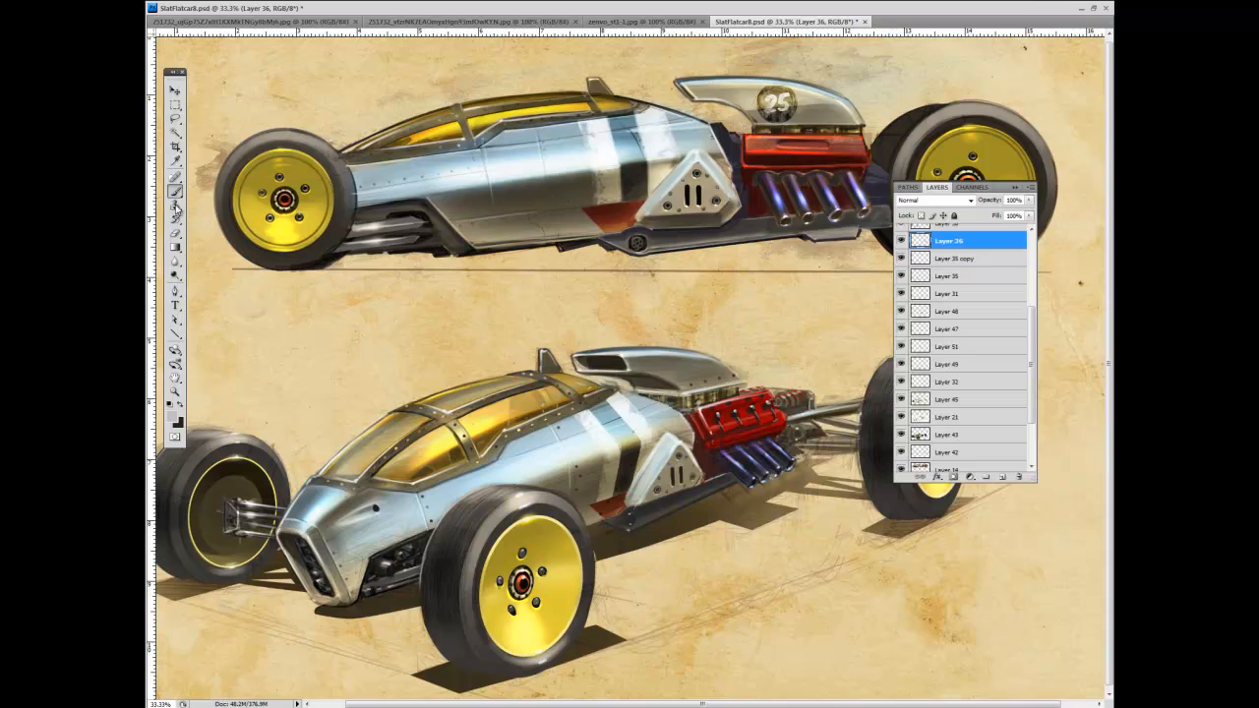
key(Tab)
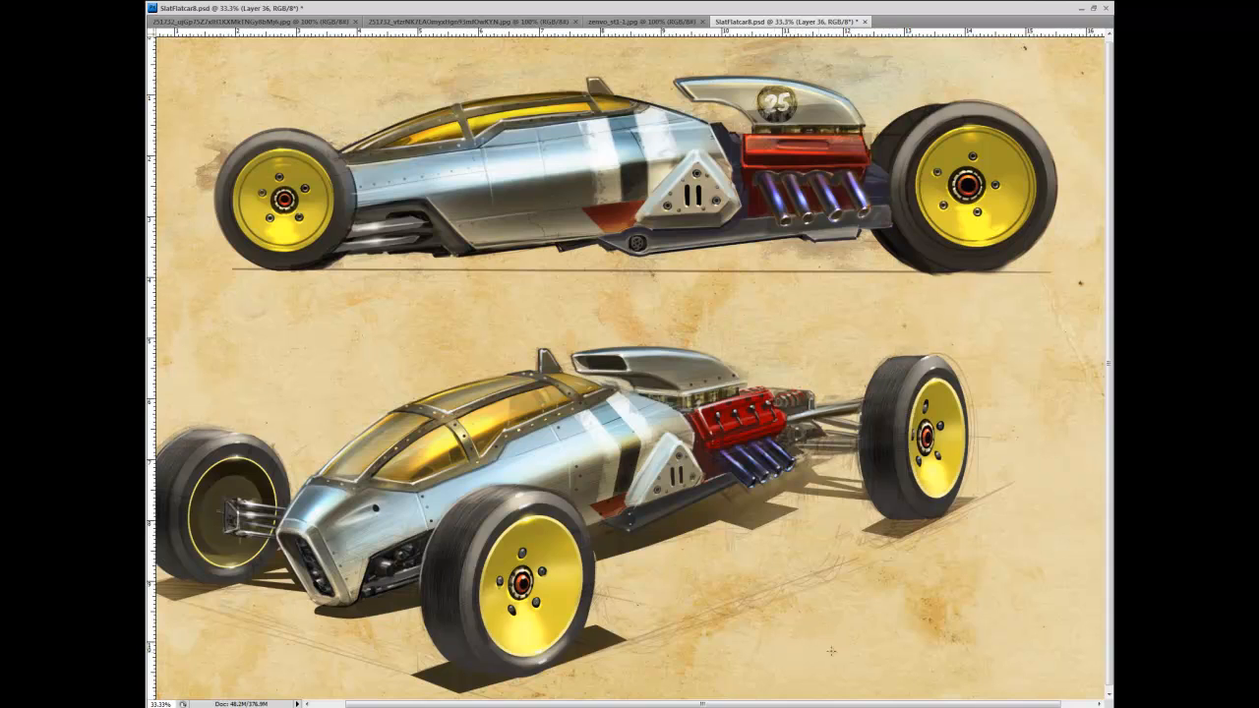
Hand-write the artist's signature on Layer 36 below the perspective car's rear wheel and review the whole picture.
drag(712, 658, 678, 674)
mouse_move(836, 663)
mouse_down()
mouse_move(940, 634)
mouse_move(998, 660)
mouse_move(970, 662)
mouse_move(1009, 674)
mouse_up()
key(ctrl+minus)
key(ctrl+minus)
key(ctrl+minus)
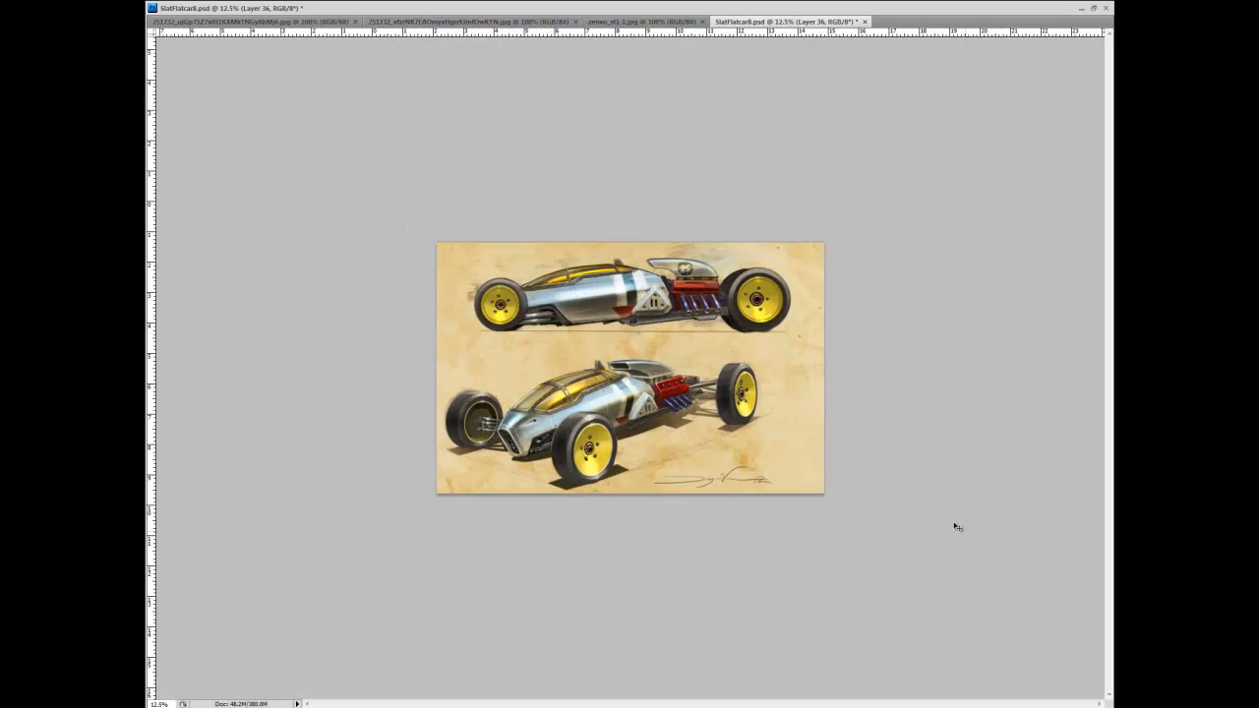
Examine both finished cars and the signature at several magnifications, ending with the whole picture at 25%.
key(ctrl+plus)
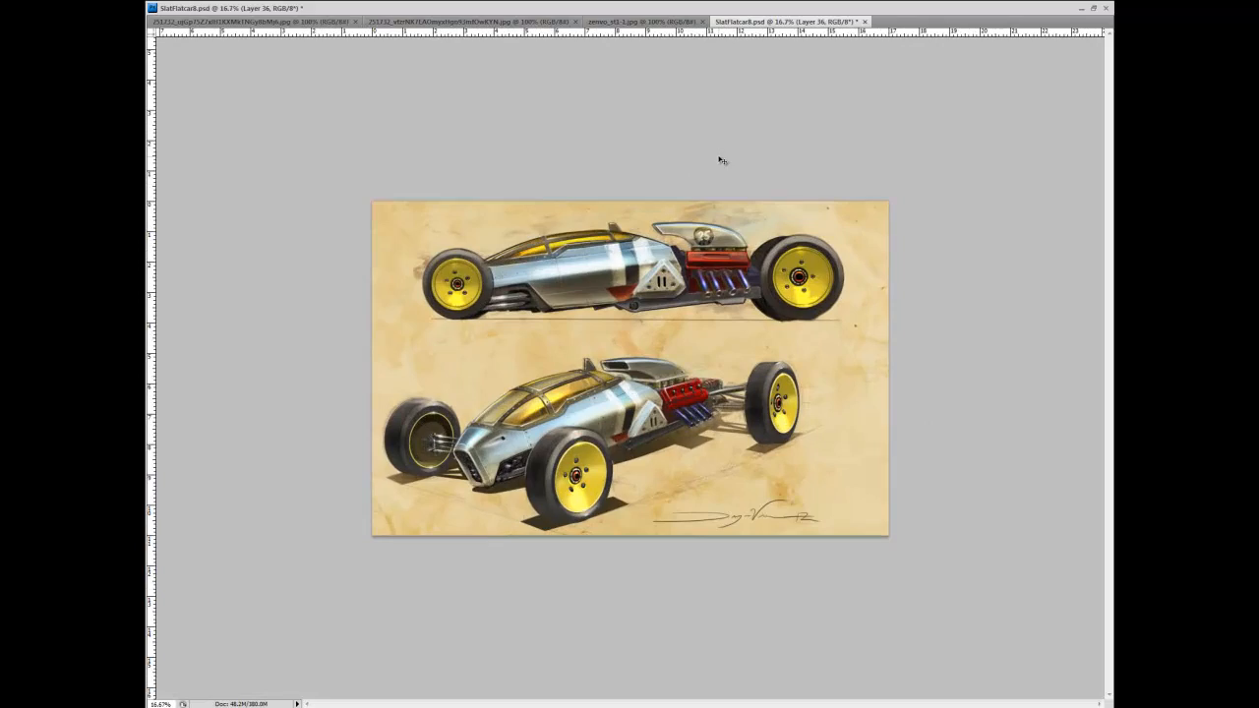
key(ctrl+plus)
key(ctrl+plus)
key(ctrl+plus)
key(ctrl+plus)
key(ctrl+minus)
key(ctrl+minus)
key(ctrl+minus)
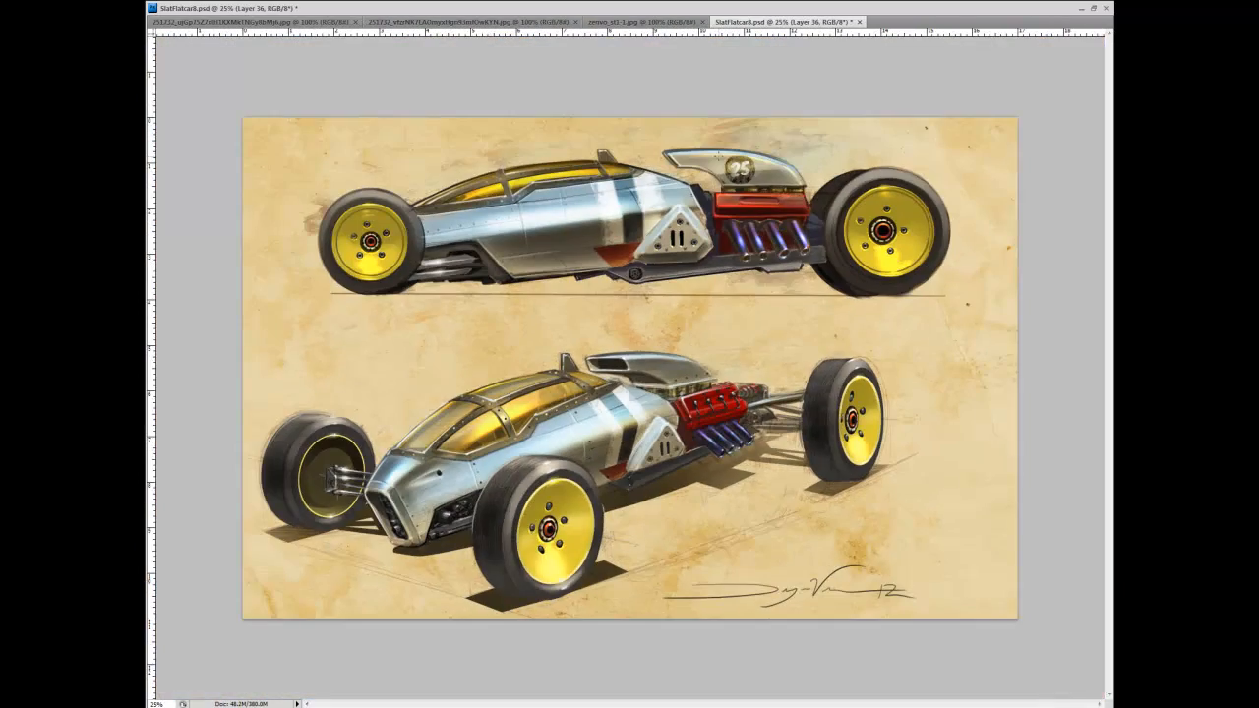
key(ctrl+minus)
key(ctrl+minus)
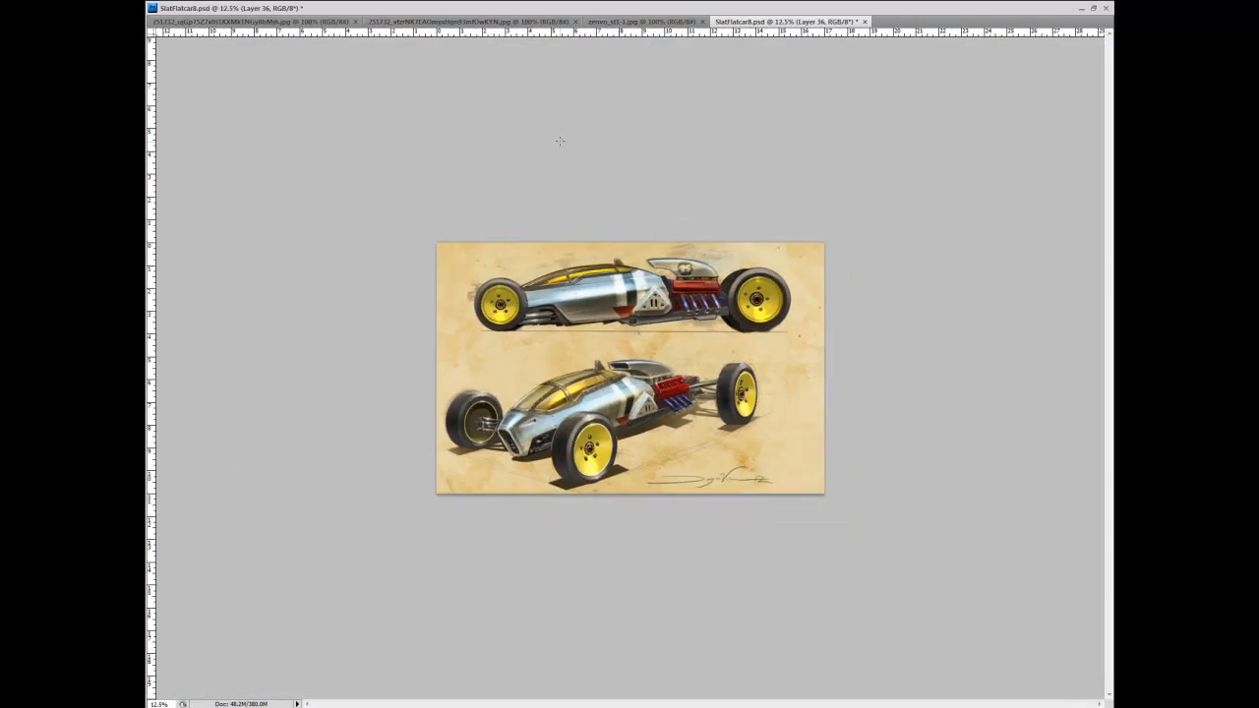
key(ctrl+plus)
key(ctrl+plus)
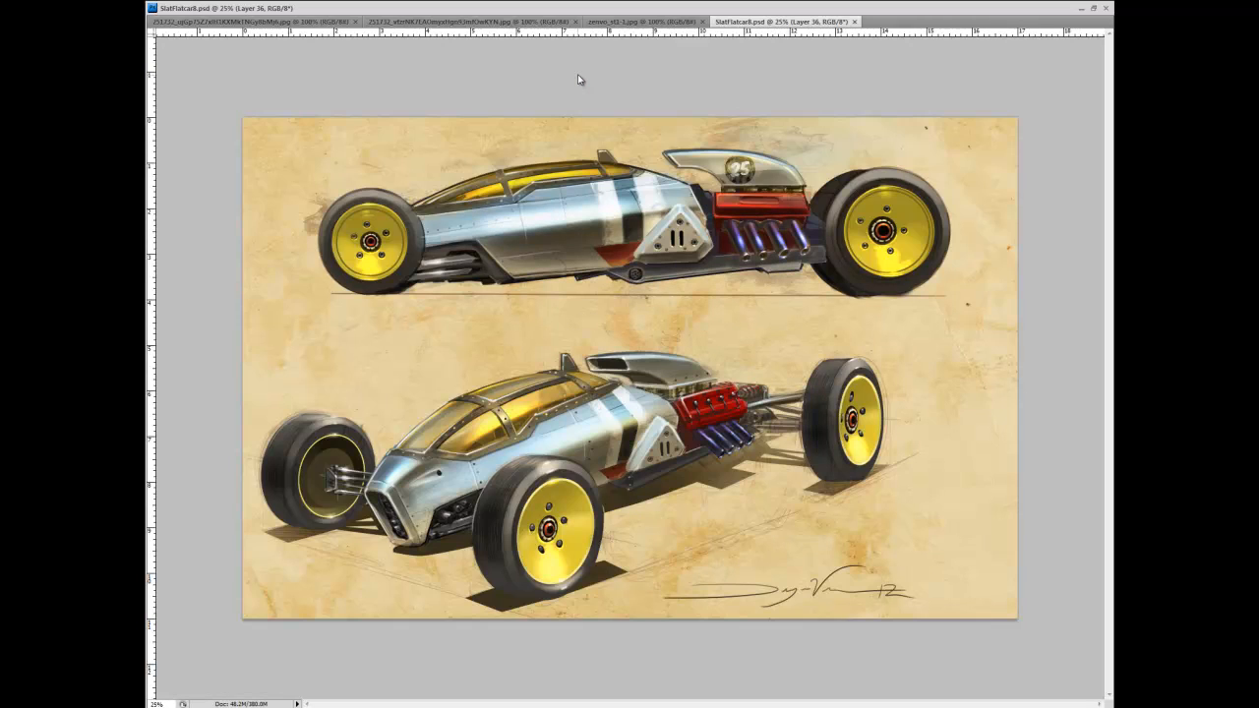
Show the hidden panels again and review the top of the layer stack with the picture at 16.7%.
key(Tab)
key(ctrl+minus)
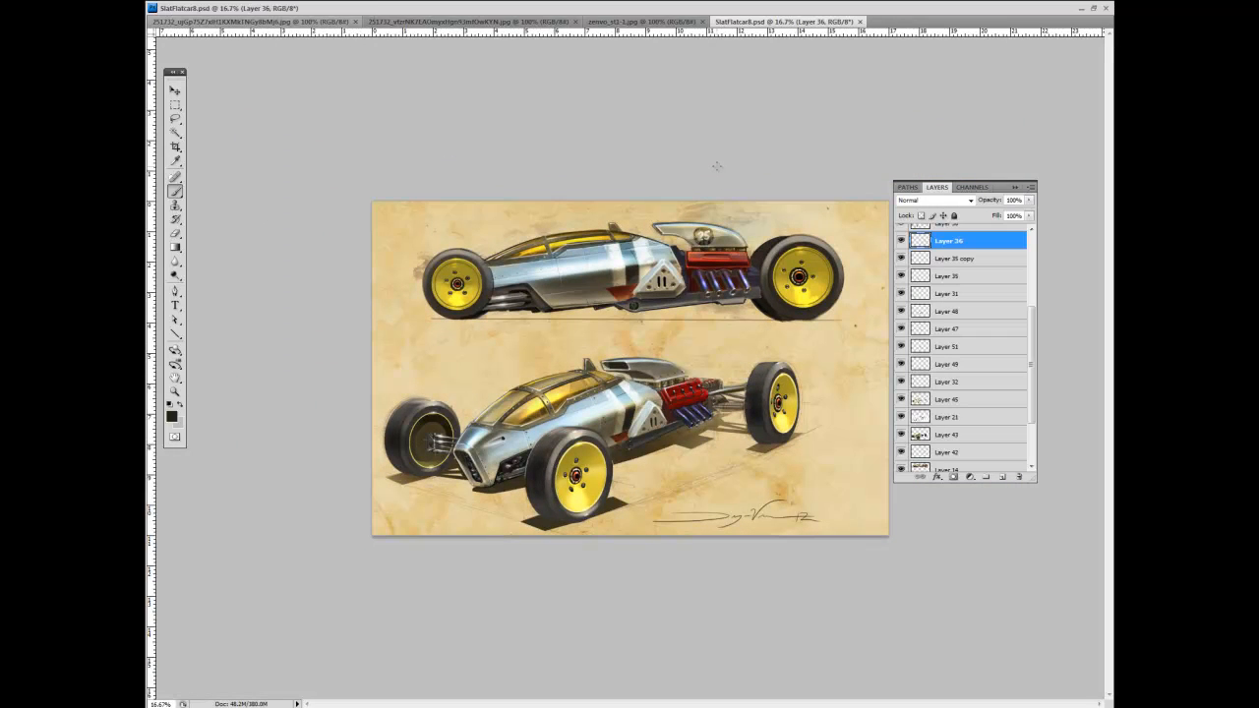
drag(1032, 316, 1038, 237)
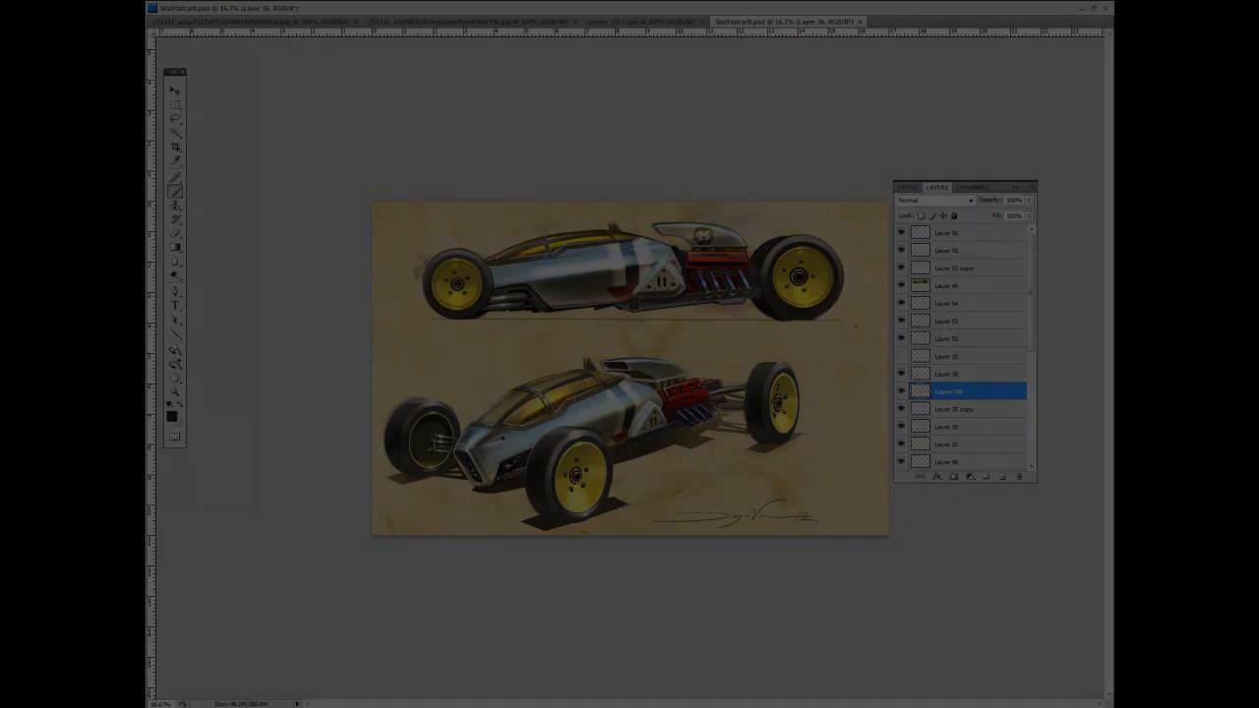